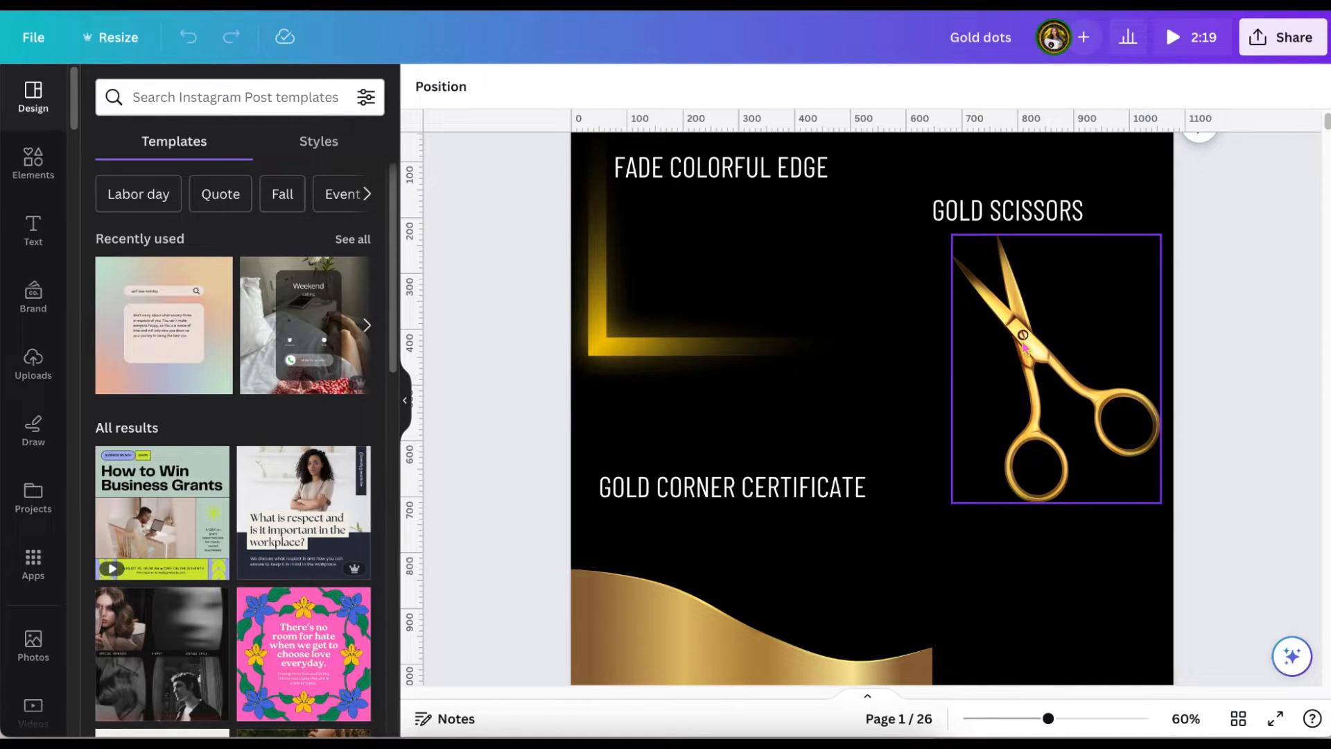
# Duplicate the gold wave and place the copy along the page's bottom edge in the lower-right corner.
pyautogui.scroll(-2, 1023, 344)
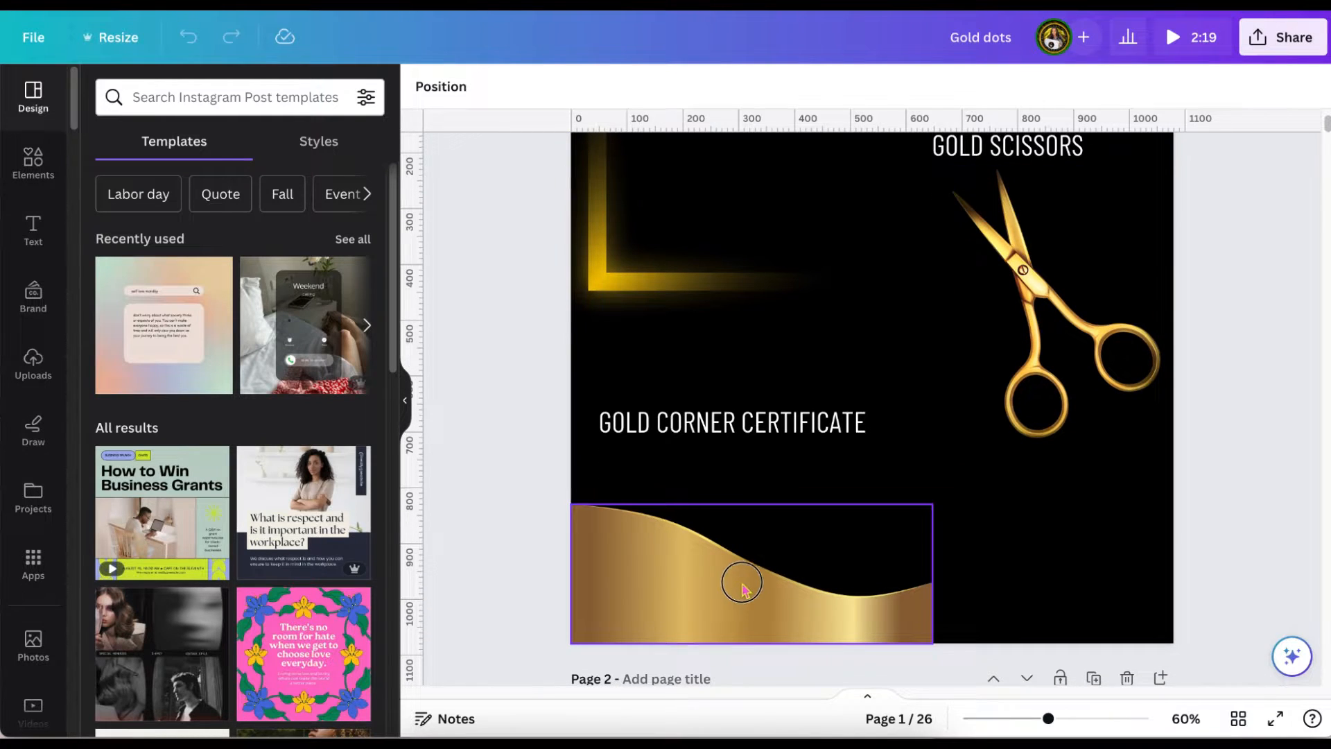
pyautogui.moveTo(741, 586); pyautogui.dragTo(970, 541)
pyautogui.click(720, 457)
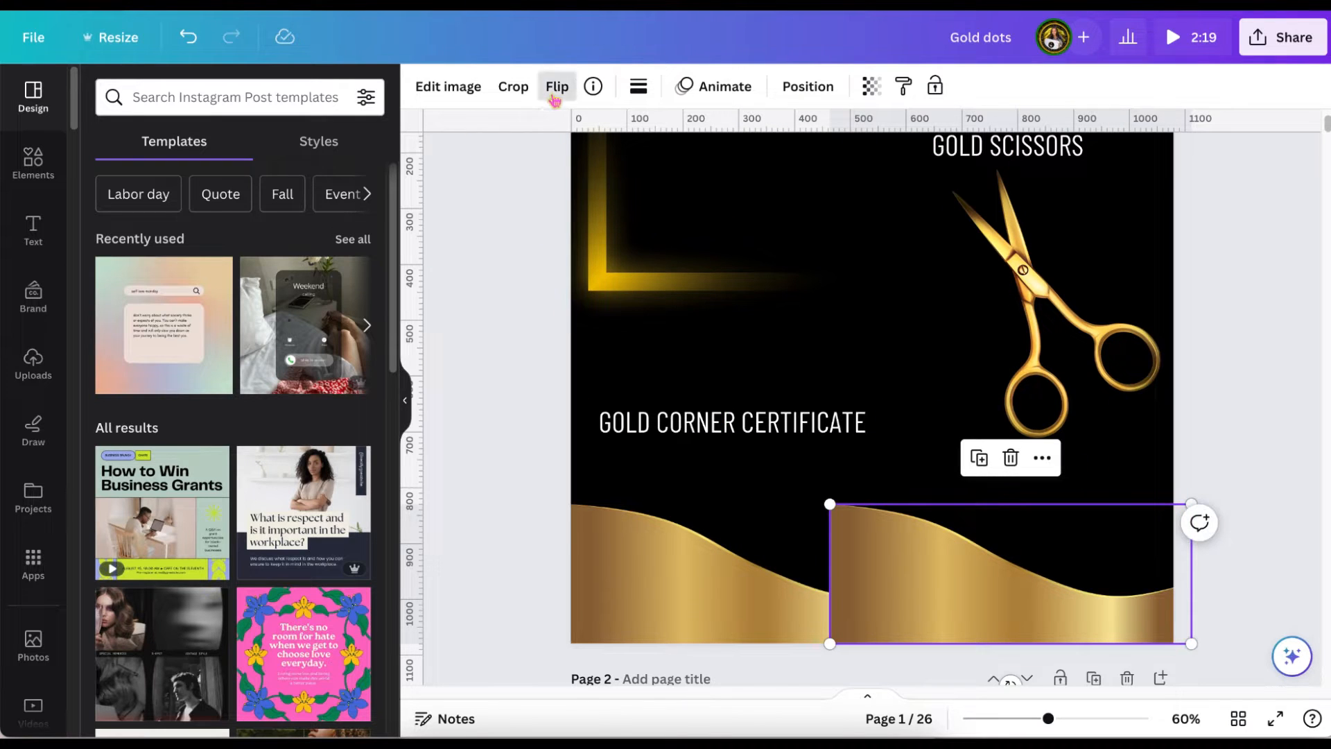
# Flip the copied gold wave horizontally and shift it to the right to meet the original wave's end.
pyautogui.click(555, 97)
pyautogui.click(564, 133)
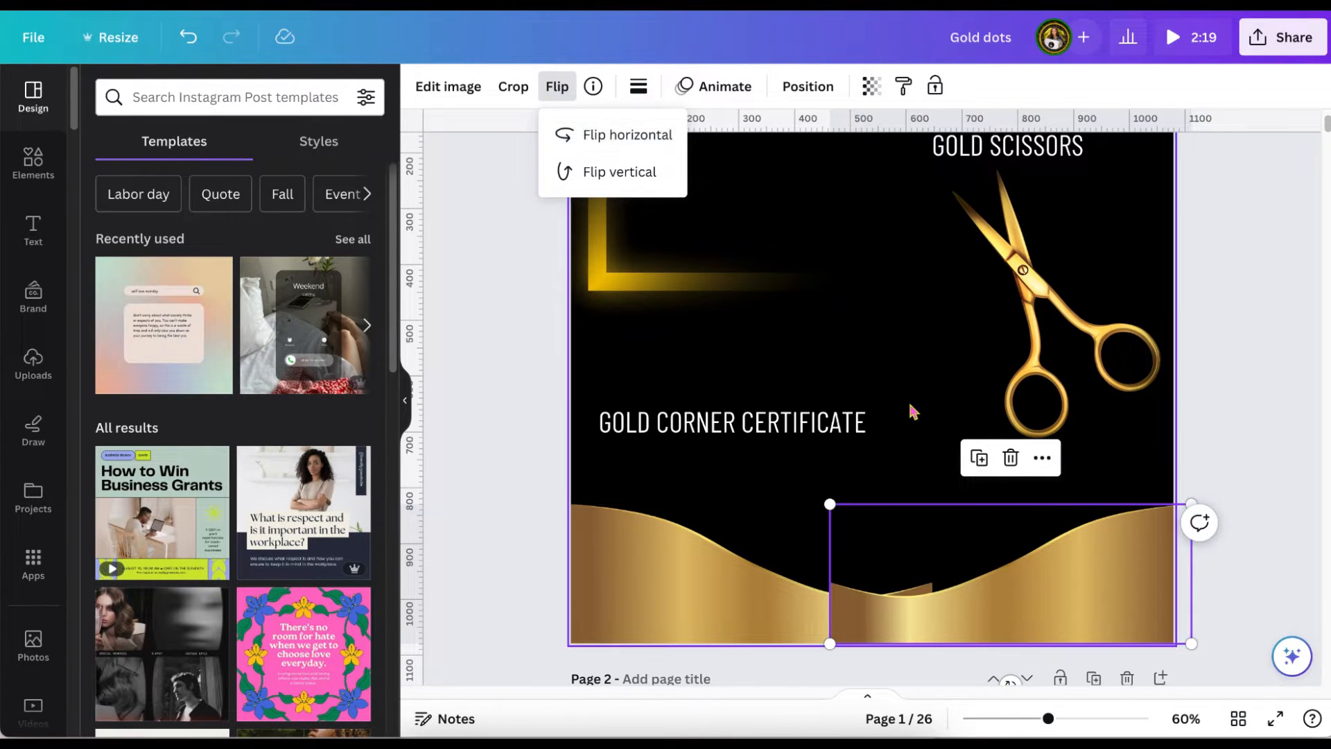
pyautogui.click(978, 630)
pyautogui.moveTo(983, 627); pyautogui.dragTo(1076, 639)
pyautogui.click(506, 512)
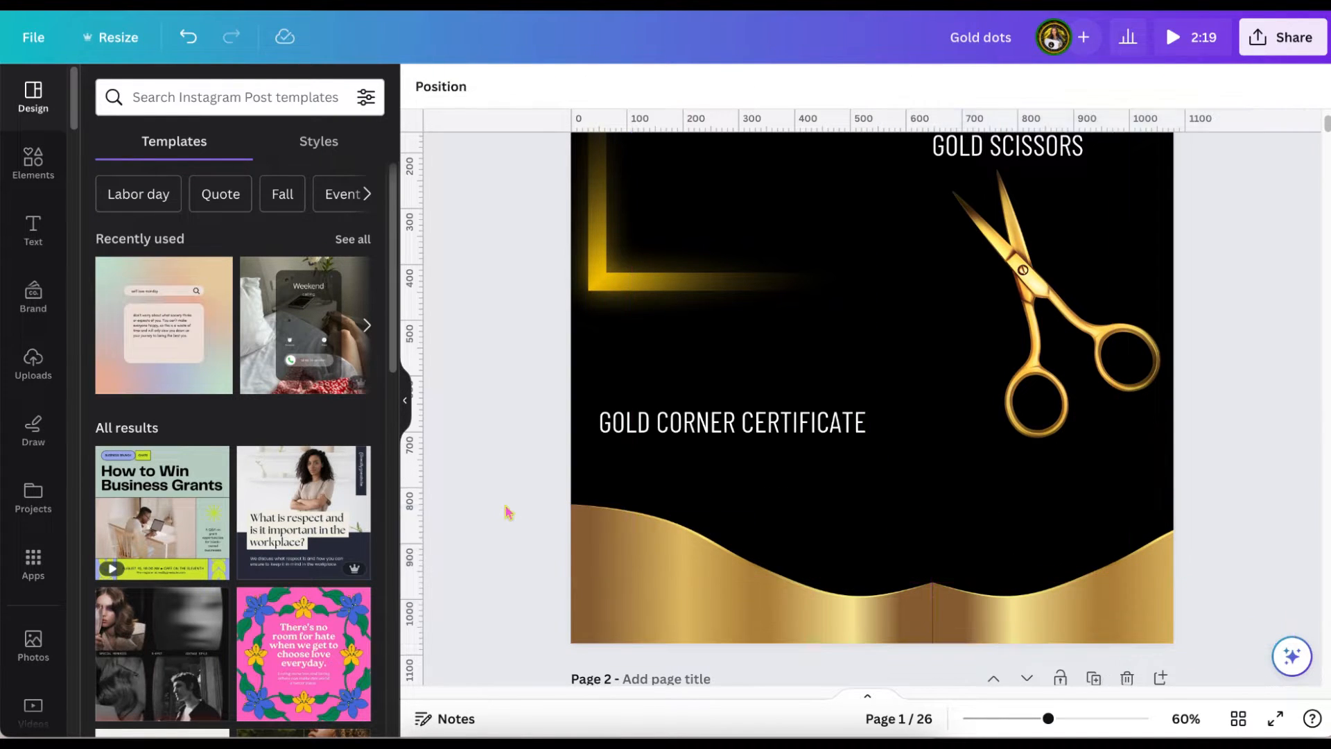
# Duplicate the fading gold edge and place the copy in the page's lower-left corner.
pyautogui.scroll(-1, 531, 546)
pyautogui.scroll(2, 534, 547)
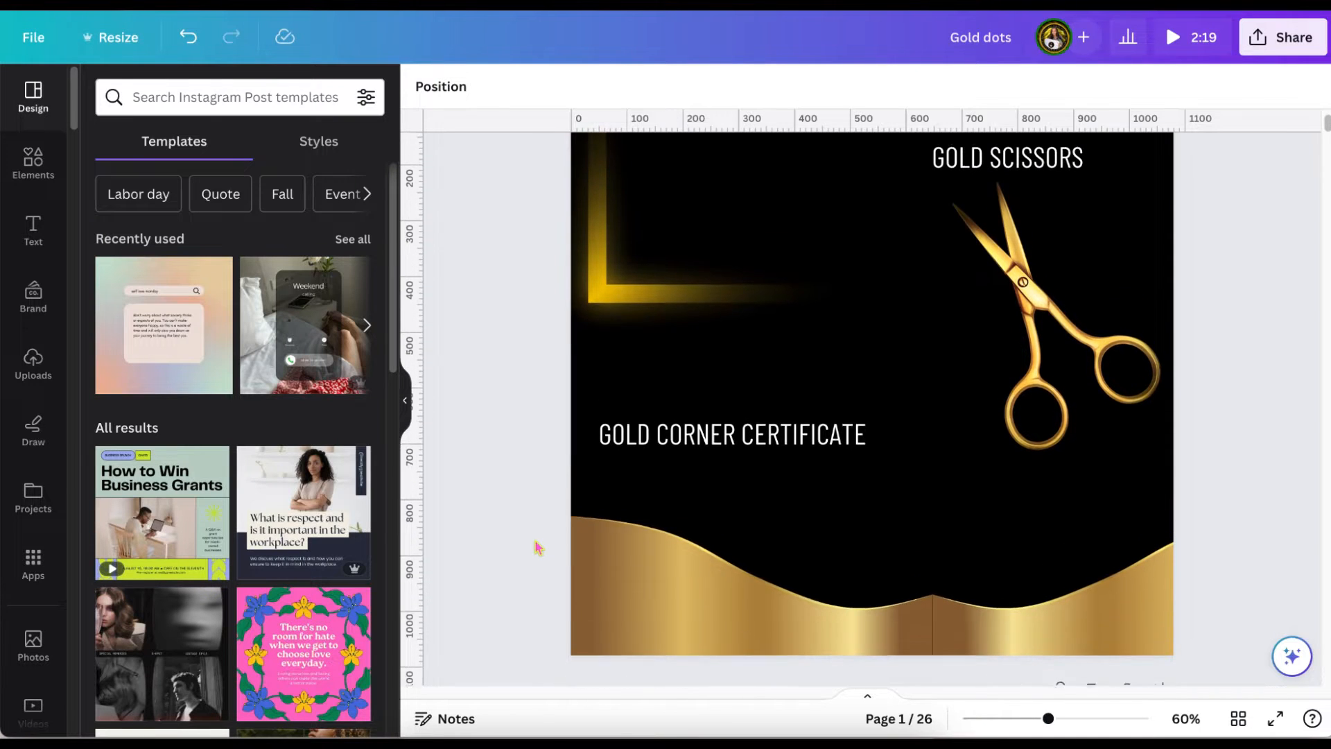
pyautogui.scroll(-1, 538, 547)
pyautogui.click(609, 224)
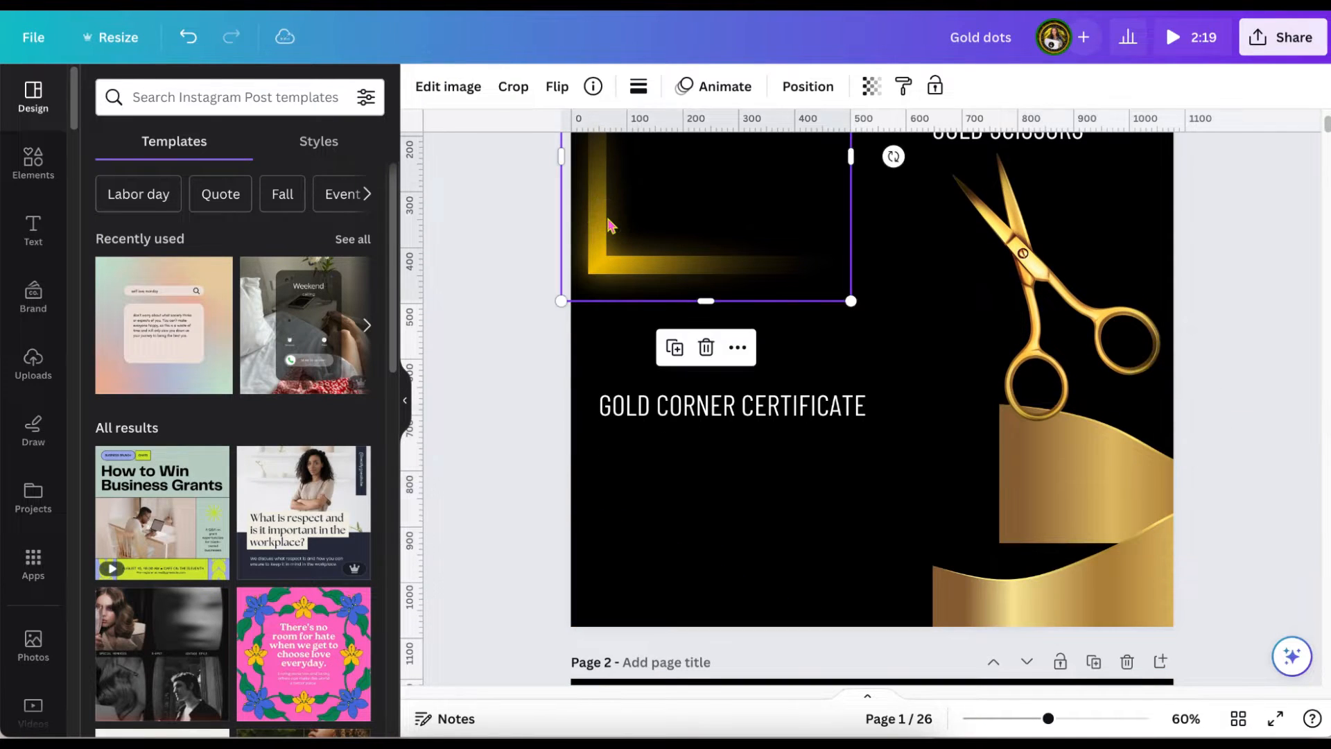
pyautogui.click(675, 348)
pyautogui.moveTo(684, 378); pyautogui.dragTo(660, 591)
pyautogui.scroll(3, 662, 593)
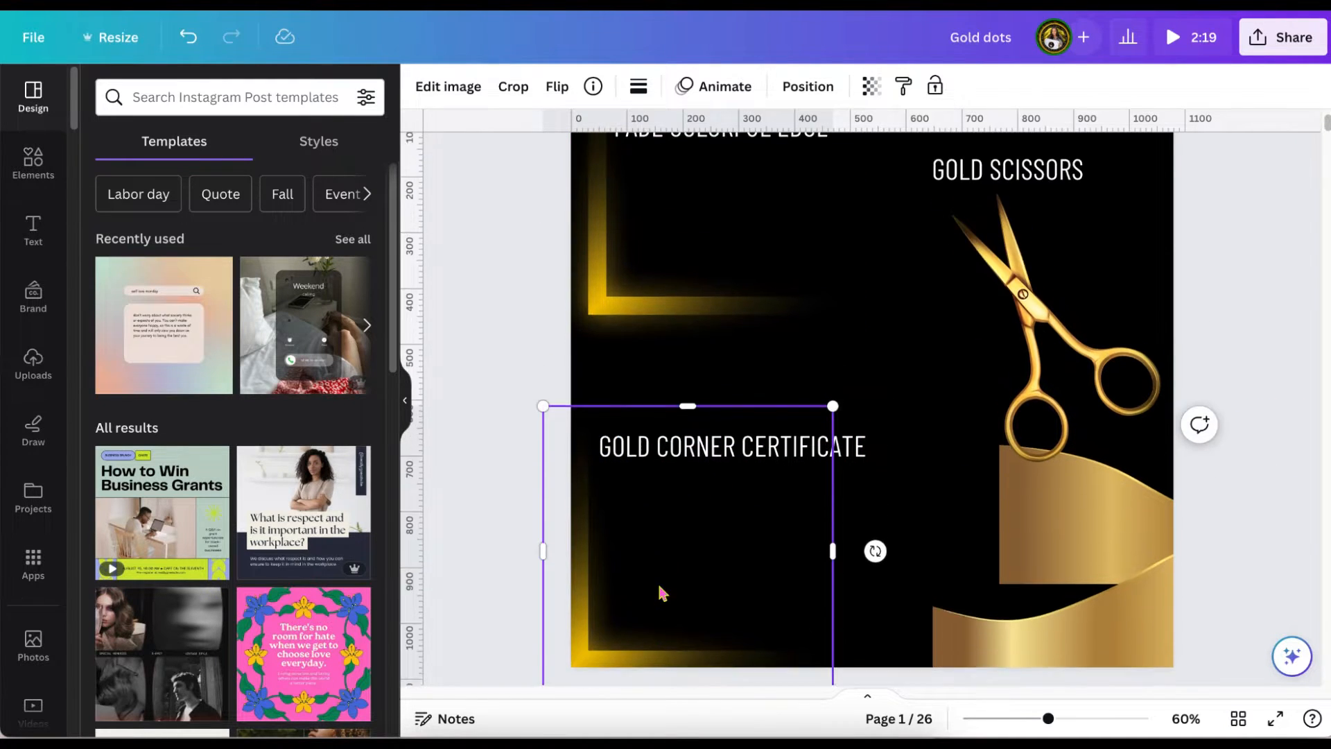
# Flip the original fading gold edge vertically and fit it into the page's upper-left corner.
pyautogui.click(668, 414)
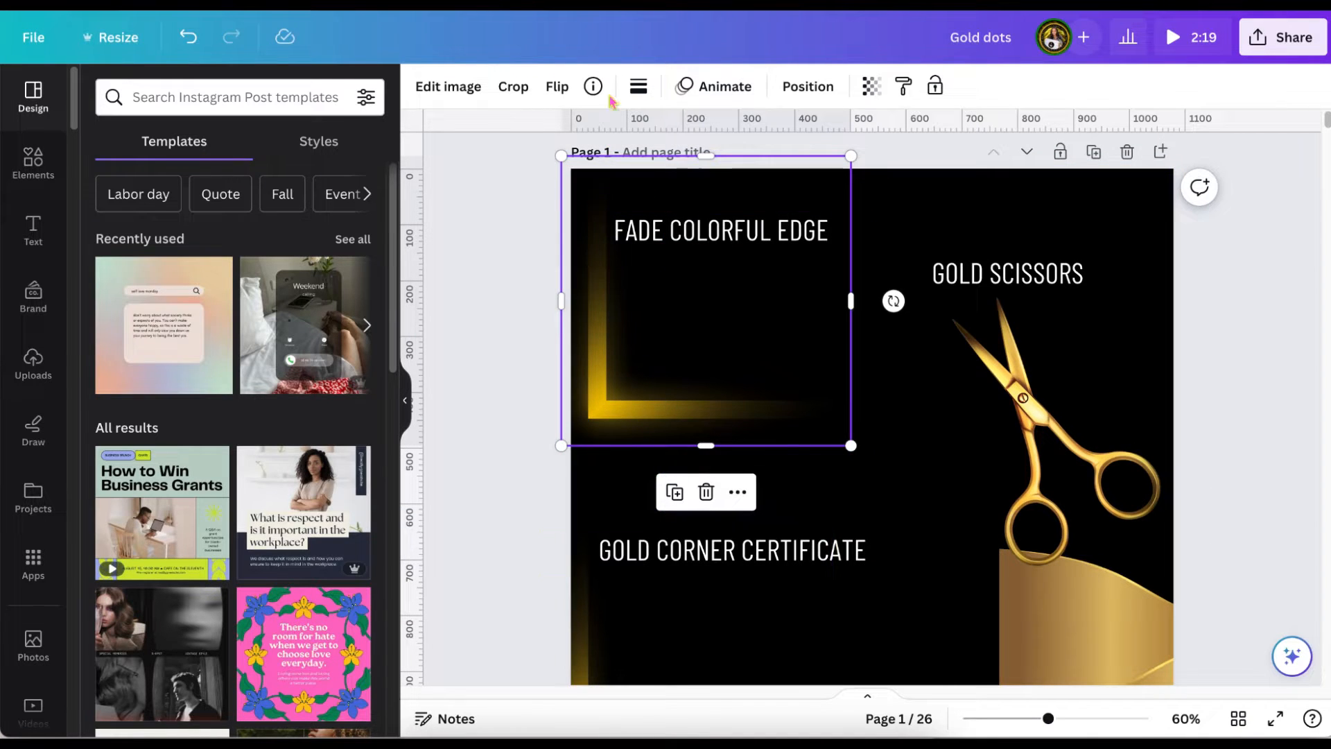
pyautogui.click(558, 87)
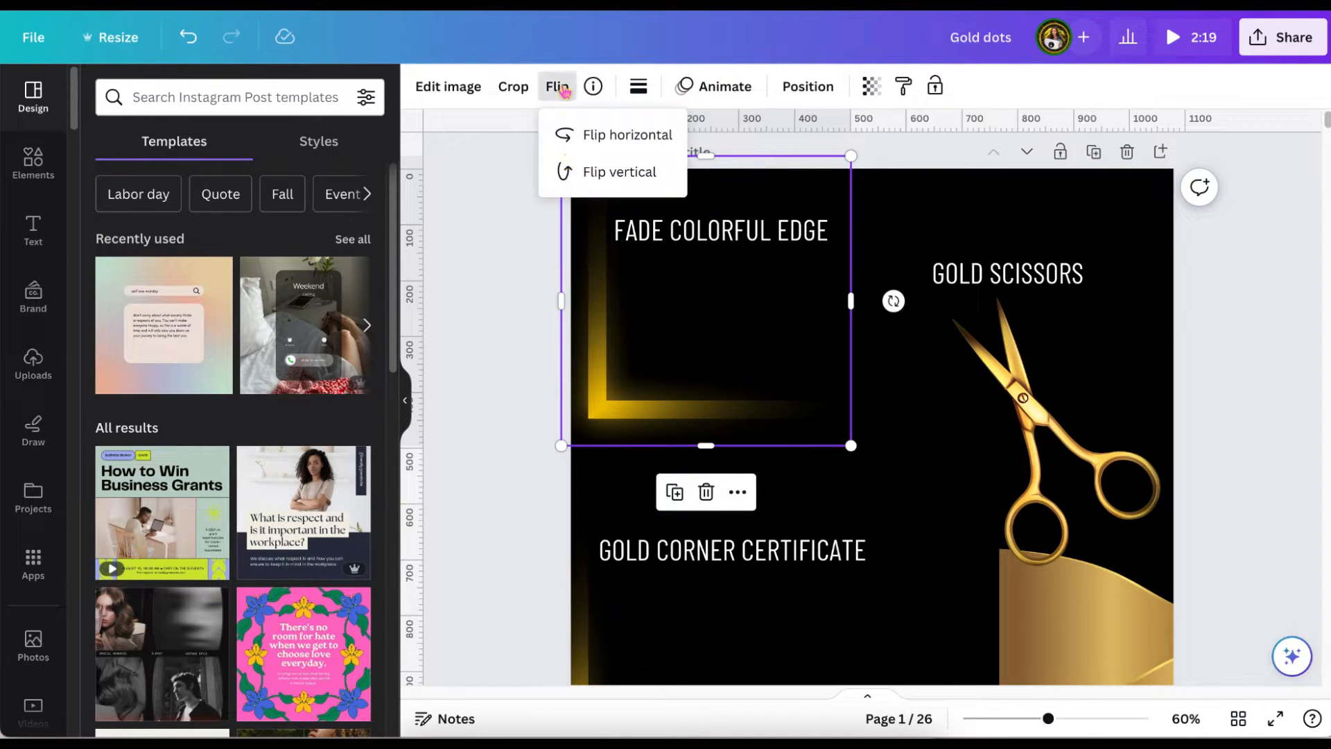
pyautogui.click(565, 170)
pyautogui.moveTo(626, 371); pyautogui.dragTo(618, 357)
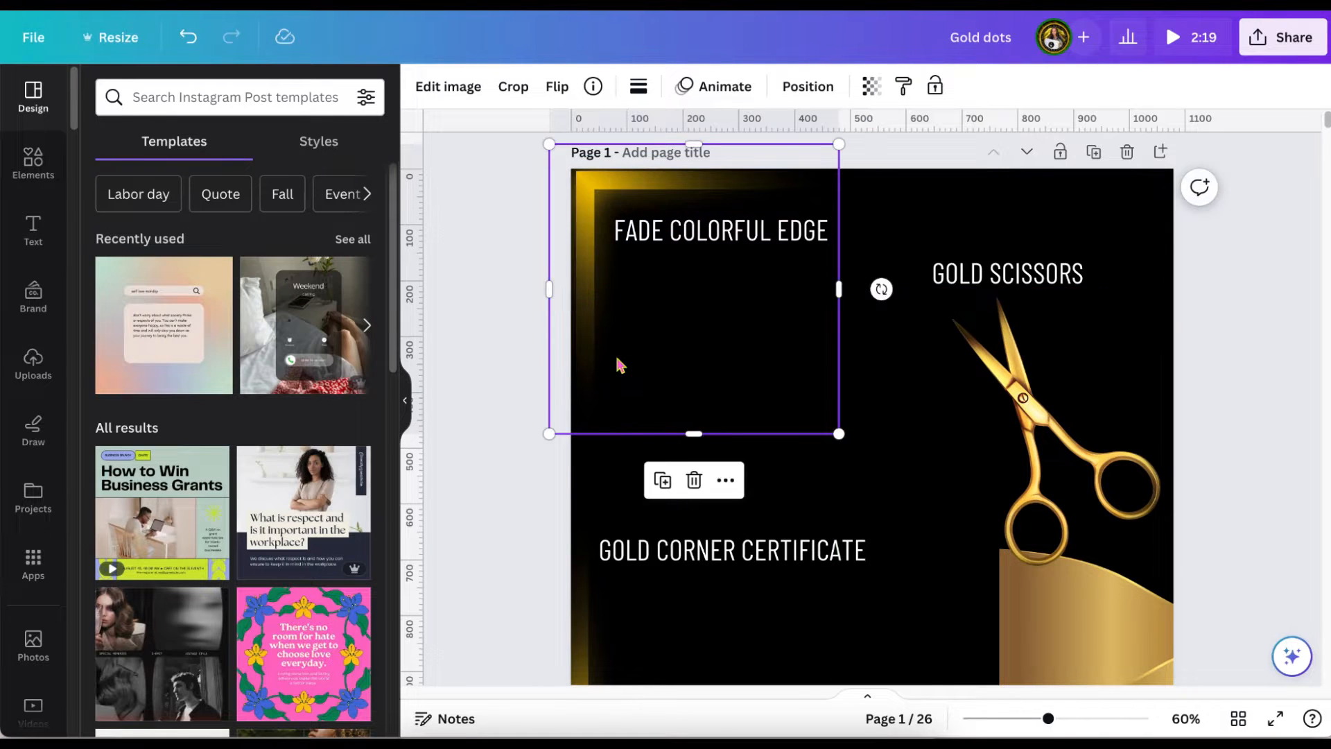
# Duplicate the upper-left gold edge into the page's upper-right corner and flip the copy horizontally.
pyautogui.scroll(-2, 617, 364)
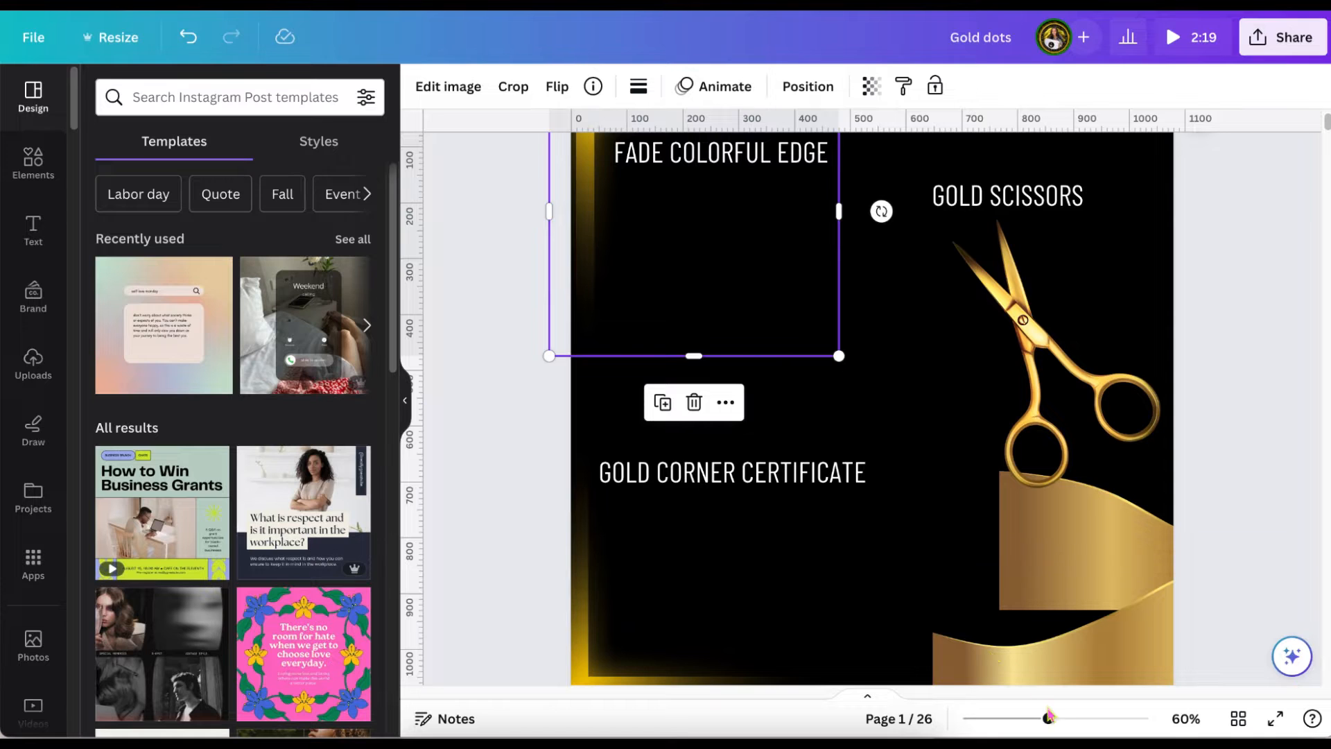
pyautogui.moveTo(1048, 721); pyautogui.dragTo(1042, 721)
pyautogui.scroll(1, 1133, 307)
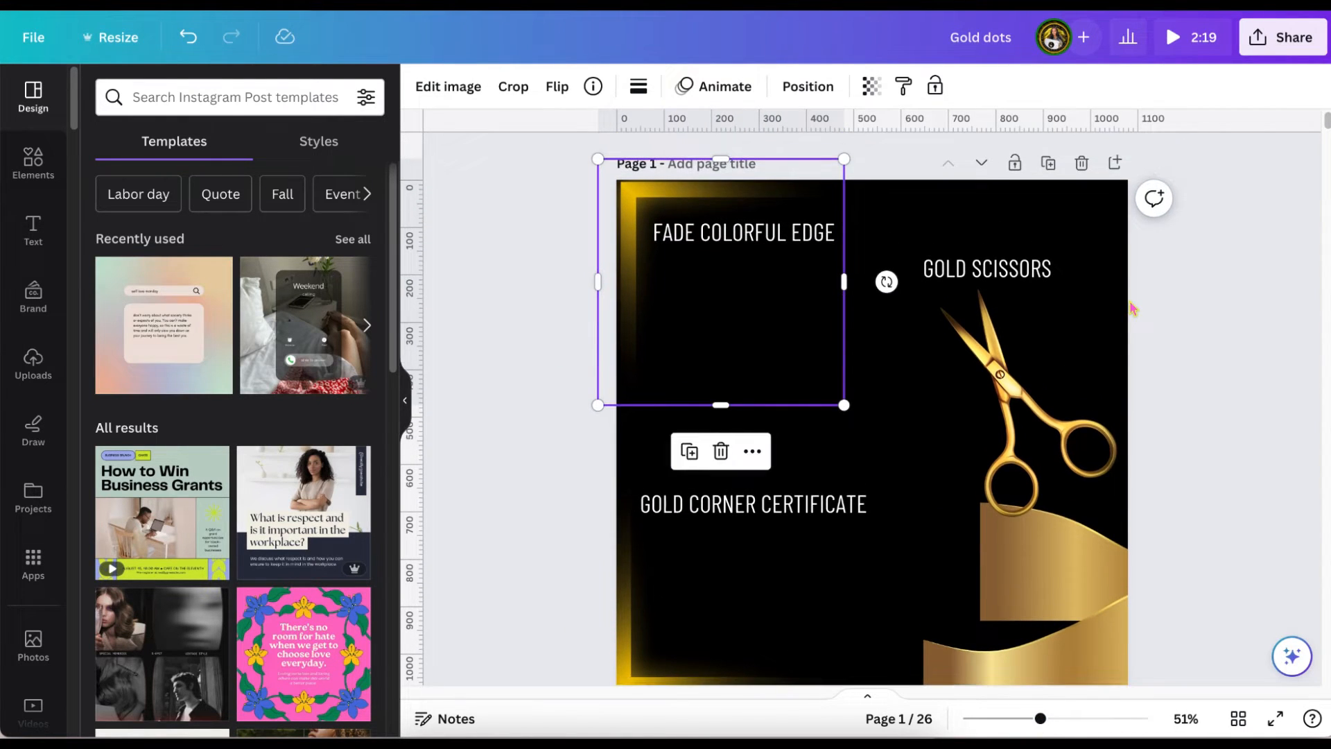
pyautogui.click(555, 358)
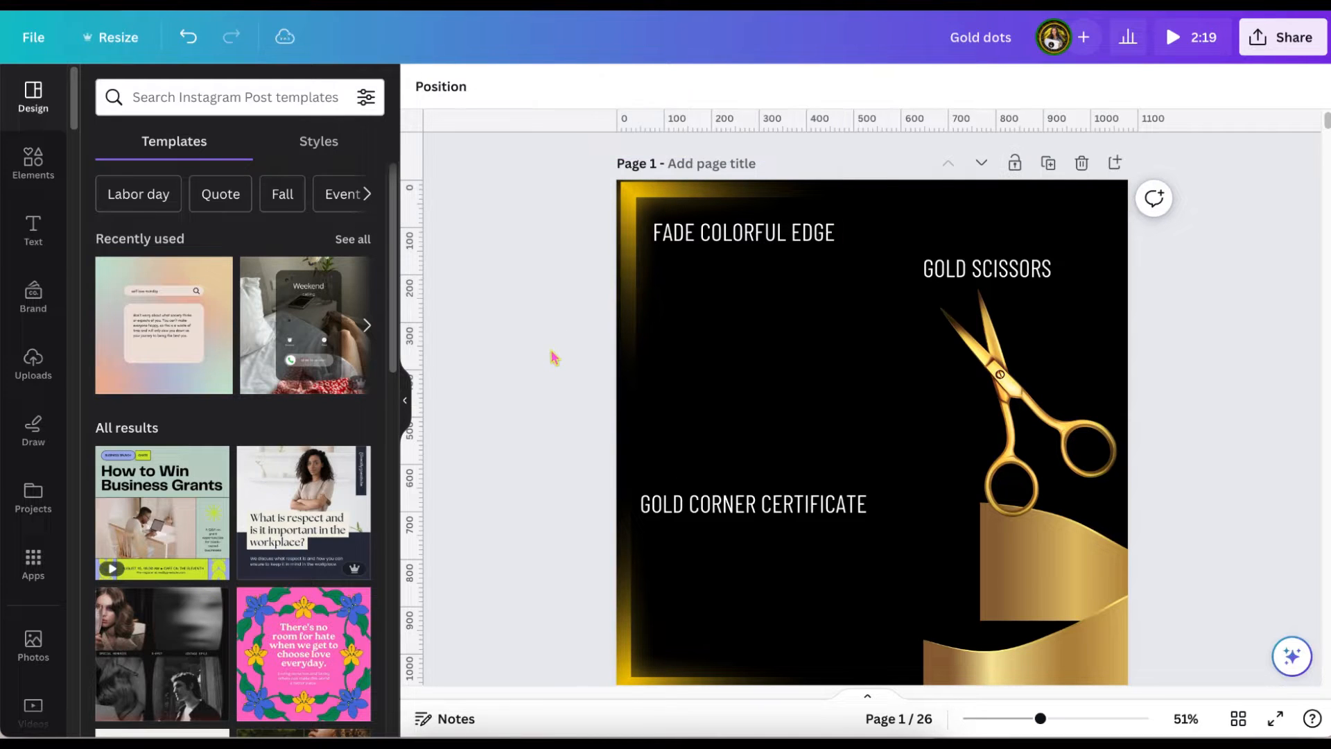
pyautogui.click(677, 326)
pyautogui.click(704, 457)
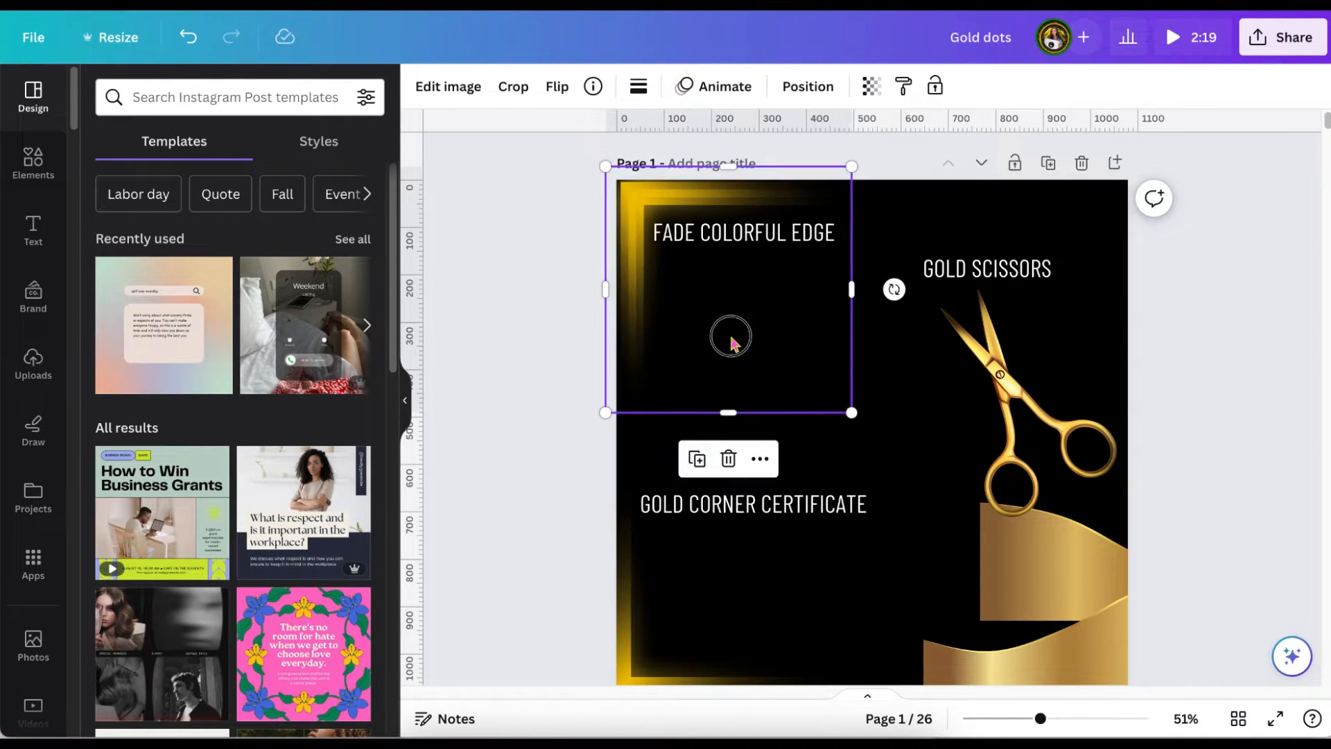
pyautogui.moveTo(728, 333); pyautogui.dragTo(1027, 331)
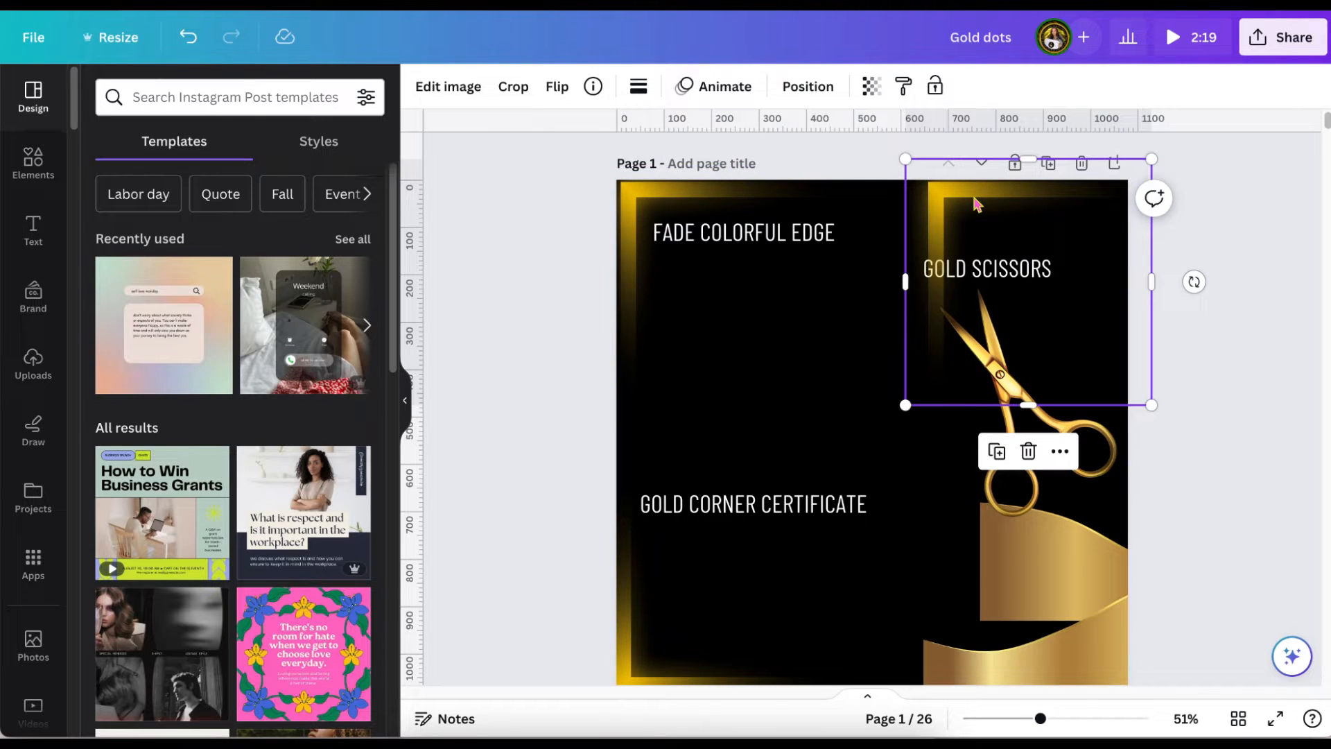
pyautogui.click(563, 90)
pyautogui.click(567, 134)
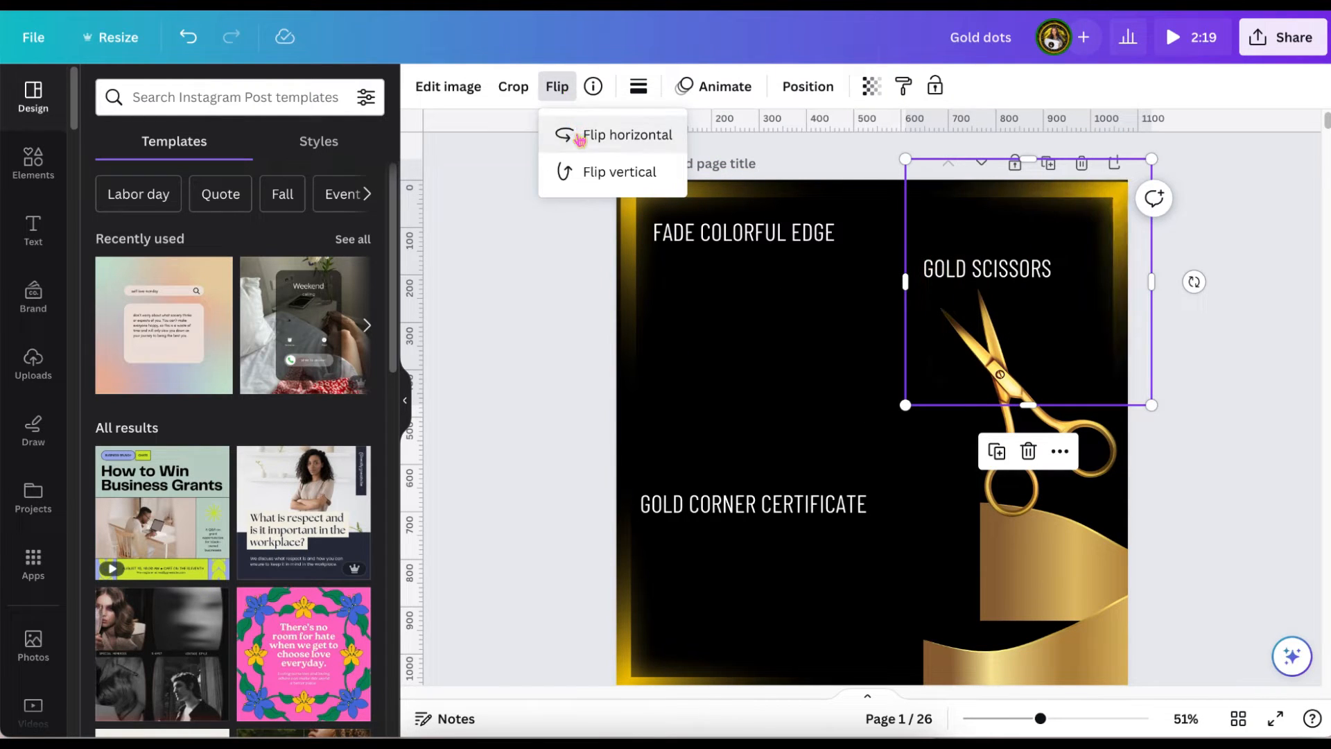
# Duplicate the lower-left gold edge, flip the copy horizontally and fit it into the page's lower-right corner.
pyautogui.scroll(-2, 1012, 330)
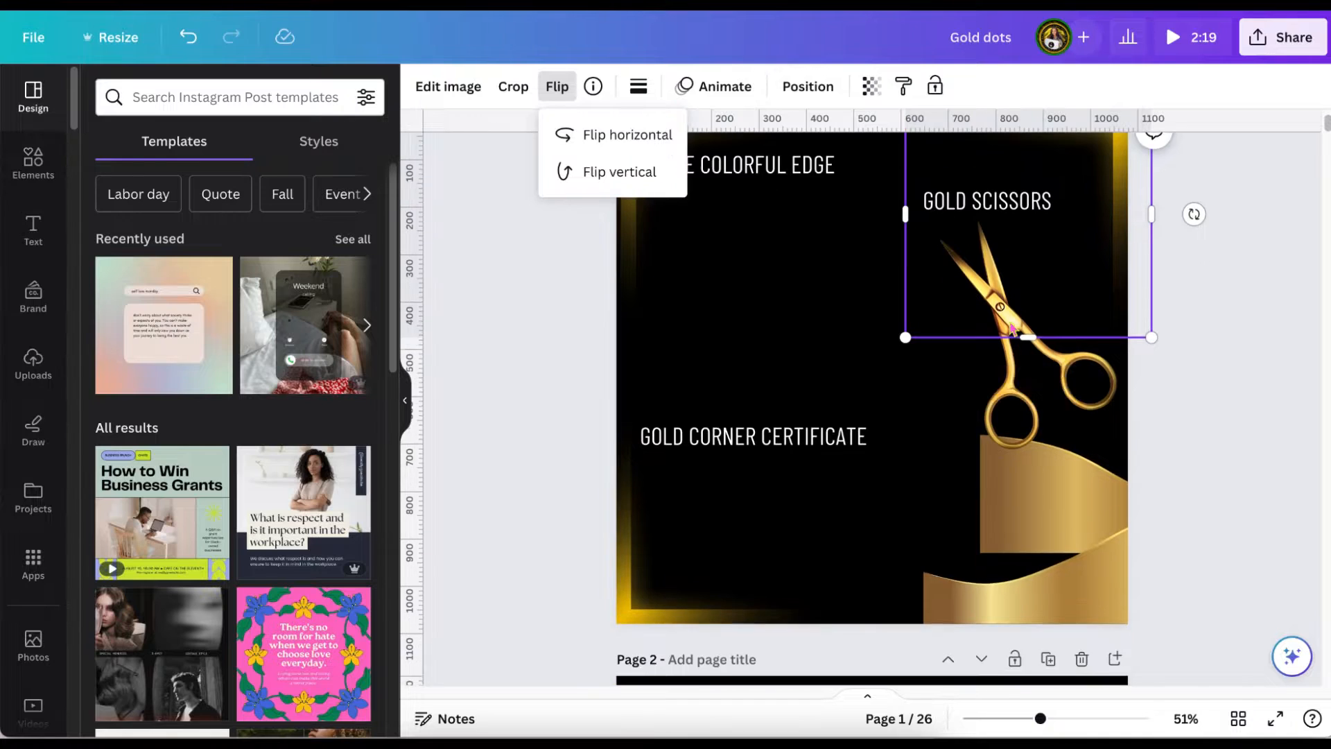
pyautogui.click(697, 575)
pyautogui.click(683, 339)
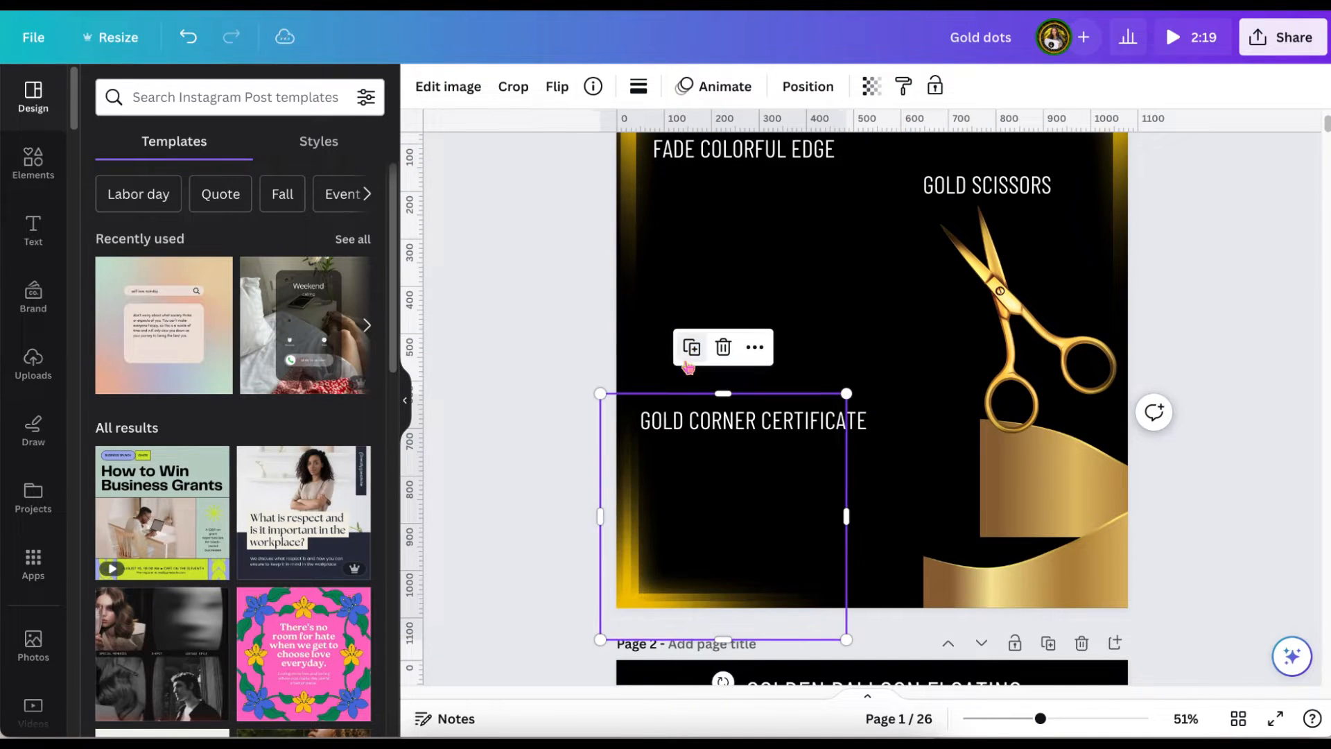
pyautogui.moveTo(712, 563); pyautogui.dragTo(902, 565)
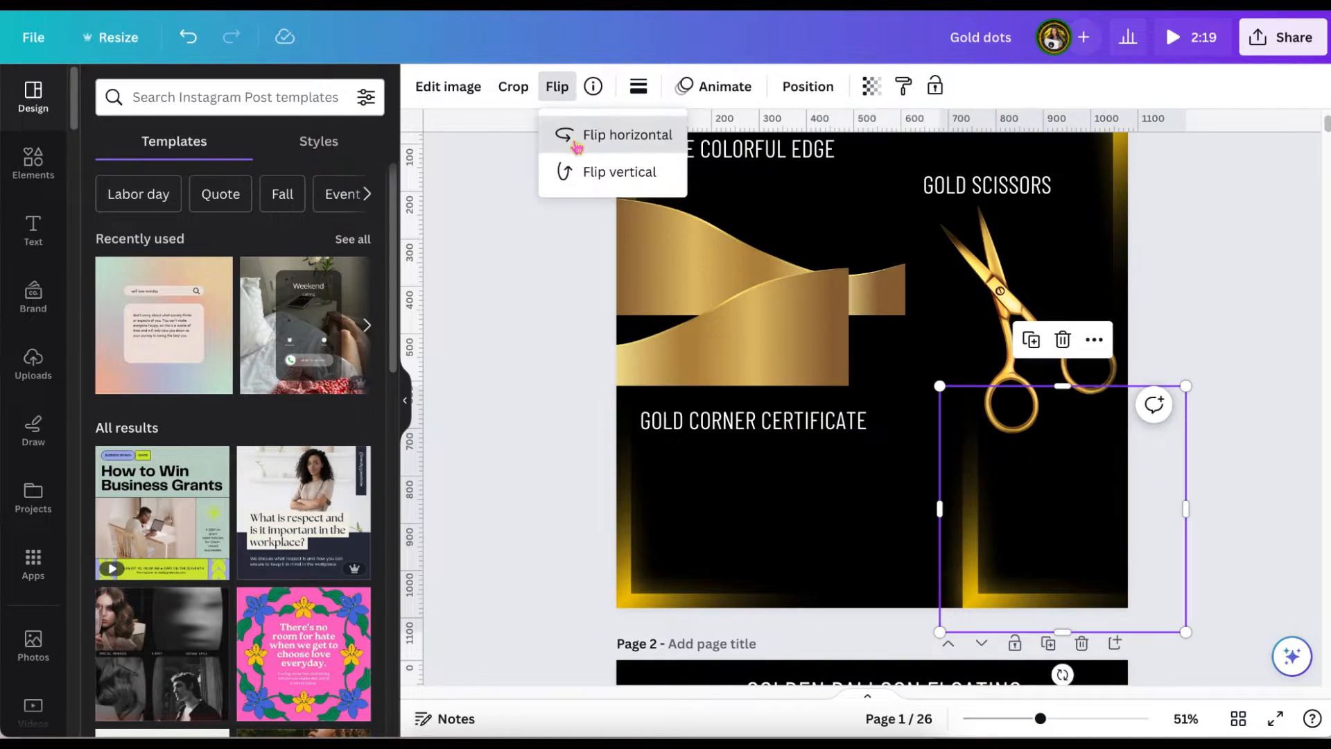
pyautogui.click(589, 138)
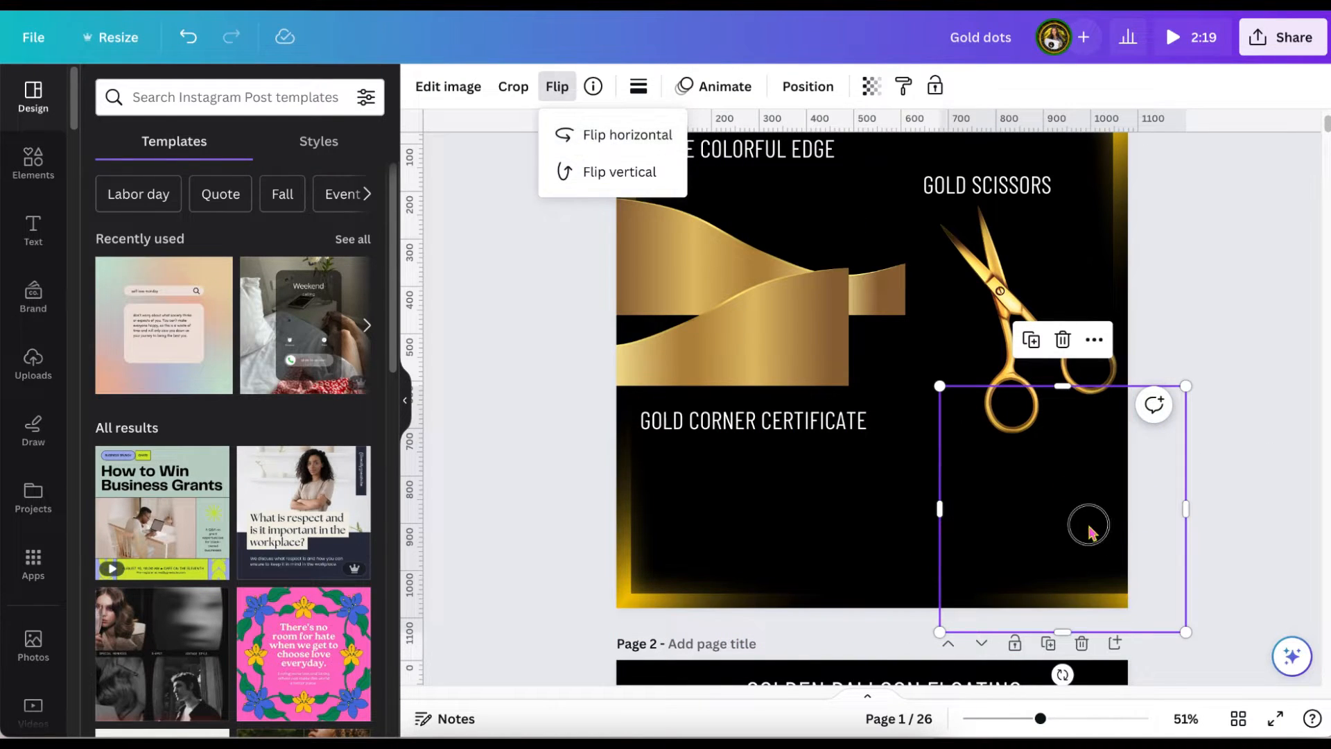
pyautogui.moveTo(1090, 533); pyautogui.dragTo(1049, 535)
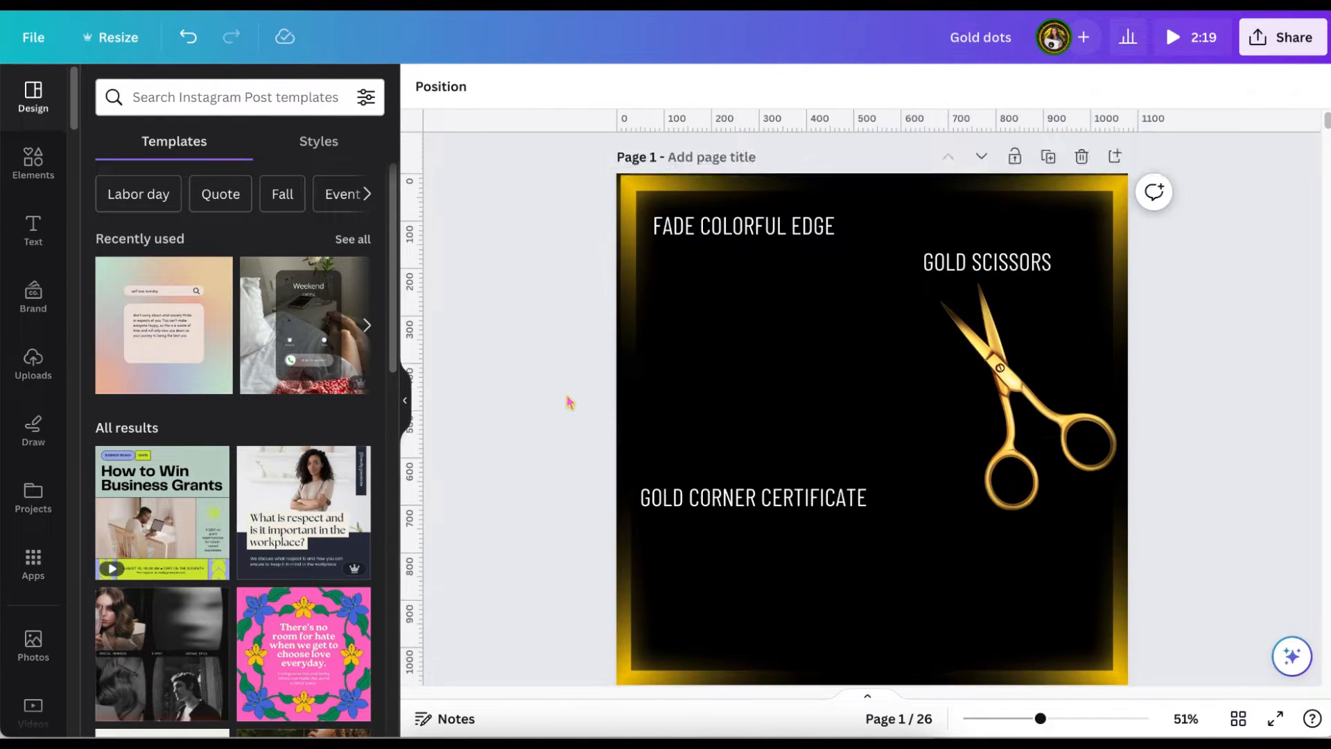
# Restore the deleted gold waves and move them to the lower part of the page, inside the gold frame.
pyautogui.scroll(-1, 568, 398)
pyautogui.scroll(1, 568, 402)
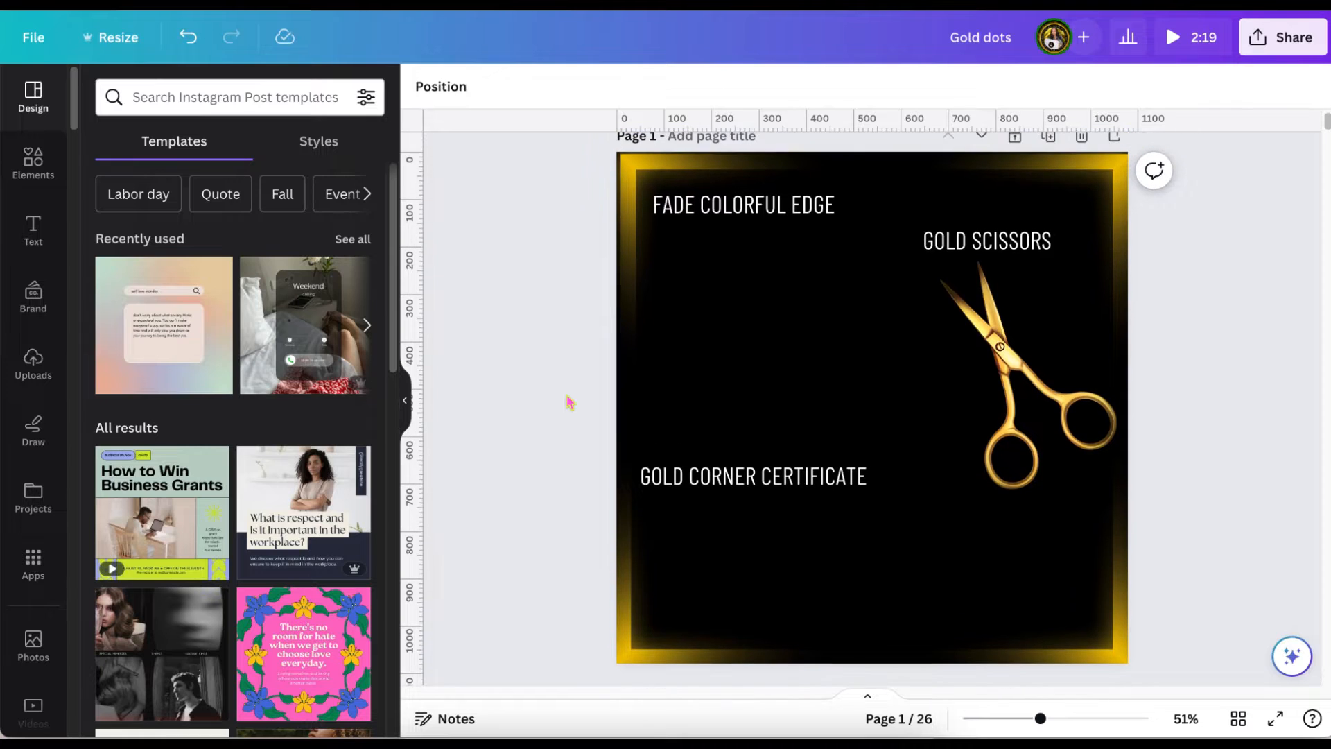
pyautogui.click(194, 44)
pyautogui.click(194, 43)
pyautogui.moveTo(711, 392); pyautogui.dragTo(993, 603)
pyautogui.moveTo(757, 363); pyautogui.dragTo(787, 604)
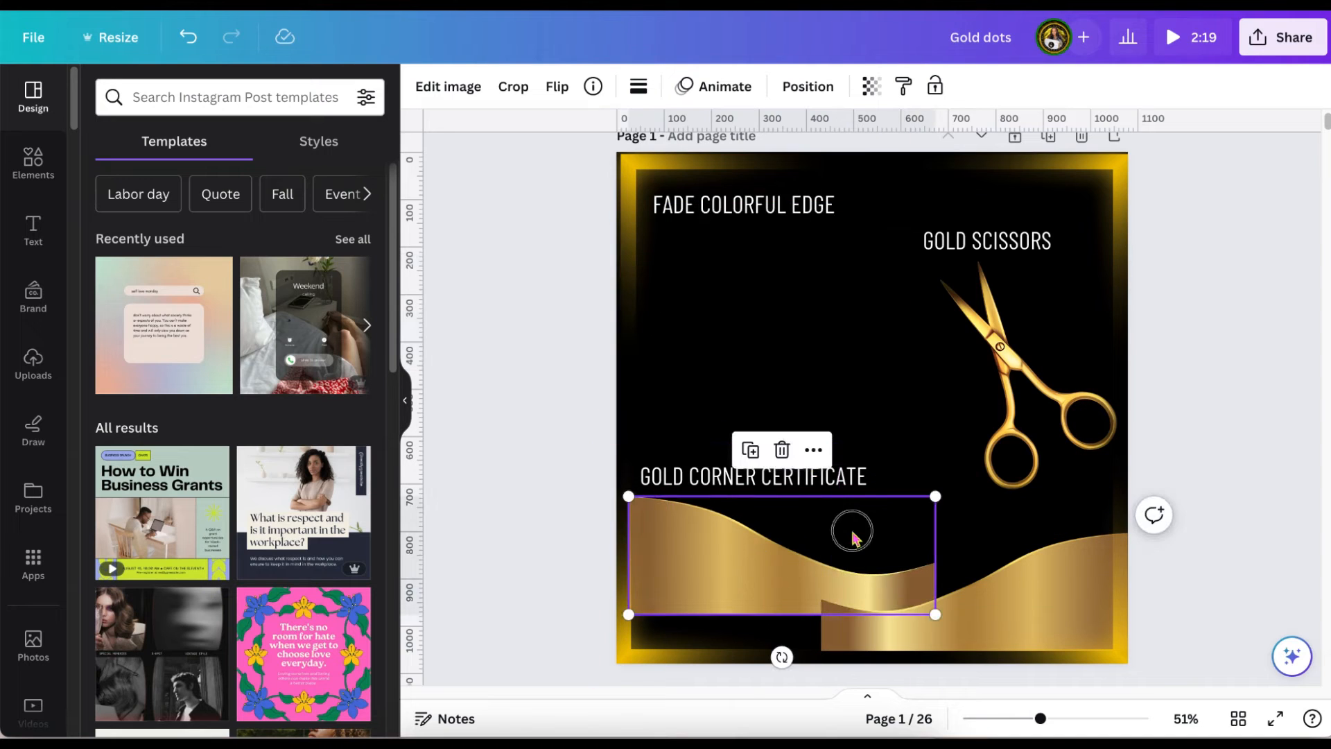
# Align the left gold wave with the page's lower-left corner and send it to the back.
pyautogui.moveTo(852, 538); pyautogui.dragTo(837, 567)
pyautogui.click(807, 86)
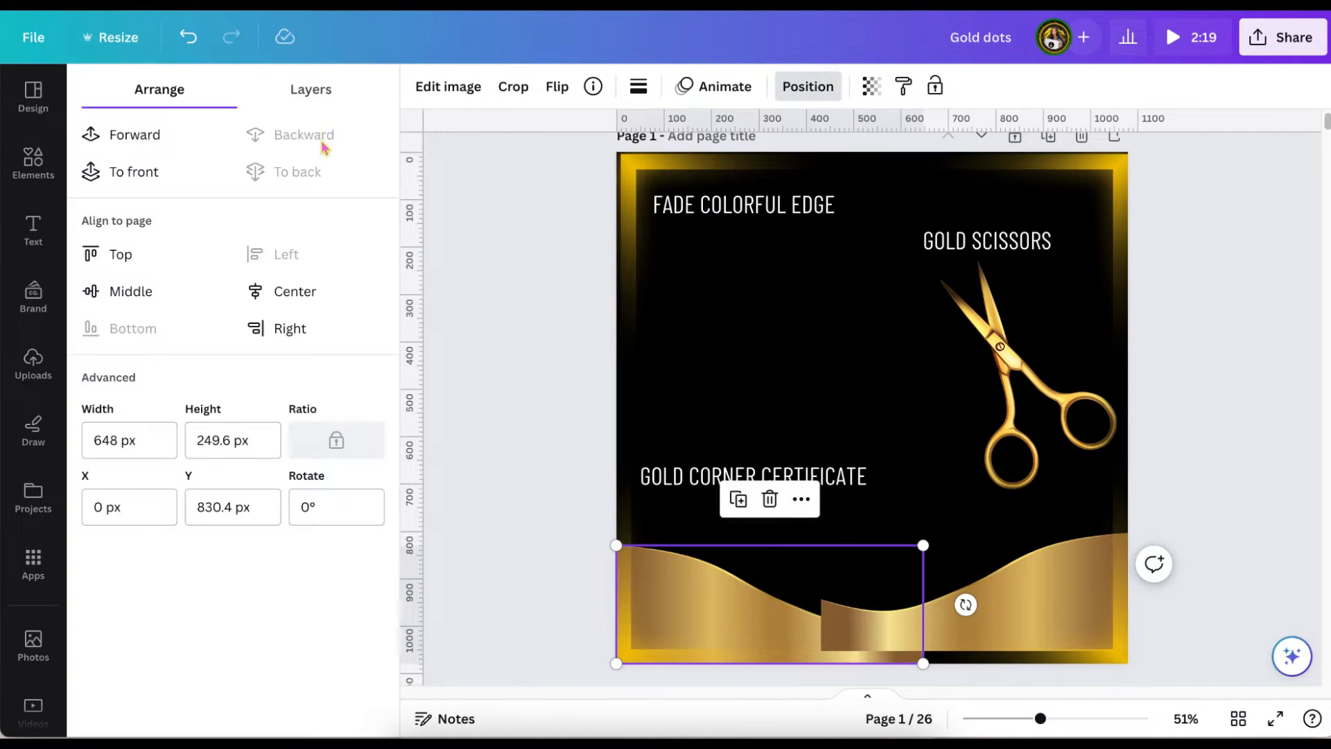
pyautogui.click(520, 208)
# Move the right gold wave along the page's bottom edge to meet the left wave's end and send it to the back.
pyautogui.scroll(-1, 901, 485)
pyautogui.click(1007, 609)
pyautogui.click(194, 42)
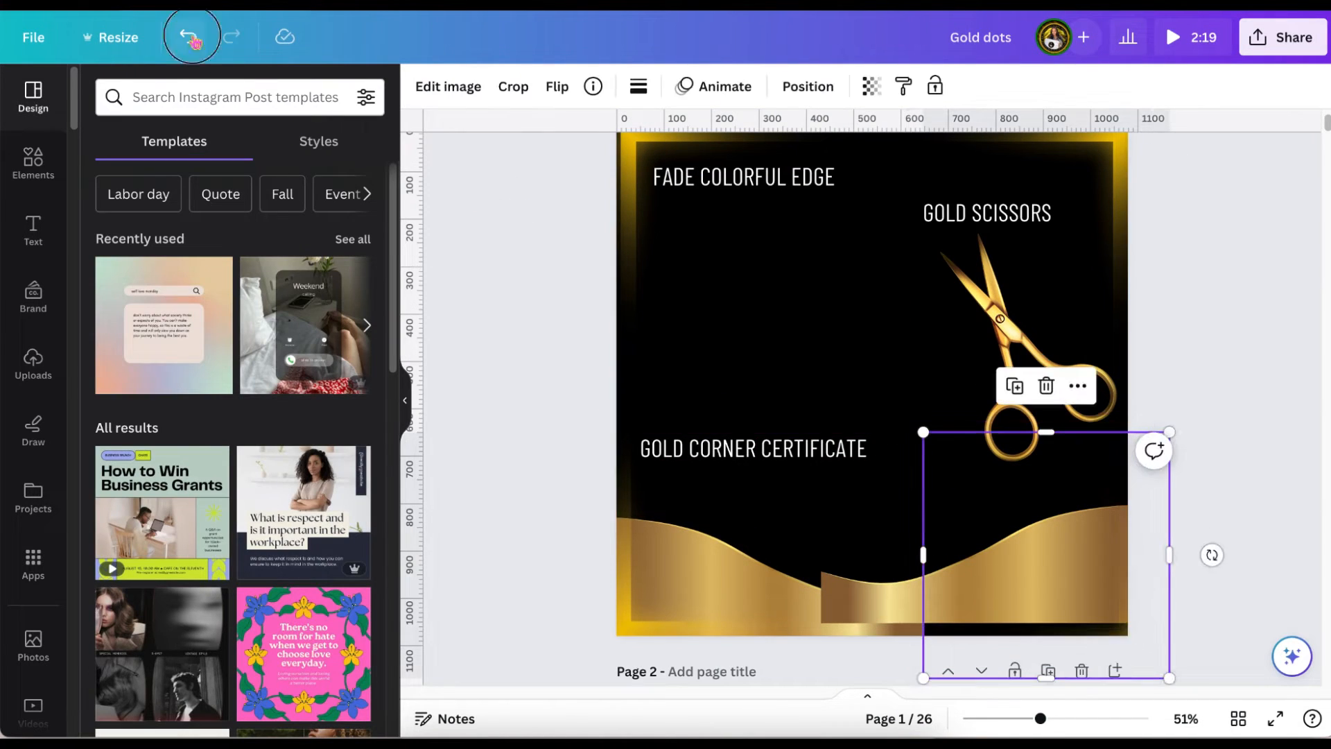
pyautogui.moveTo(857, 580); pyautogui.dragTo(931, 591)
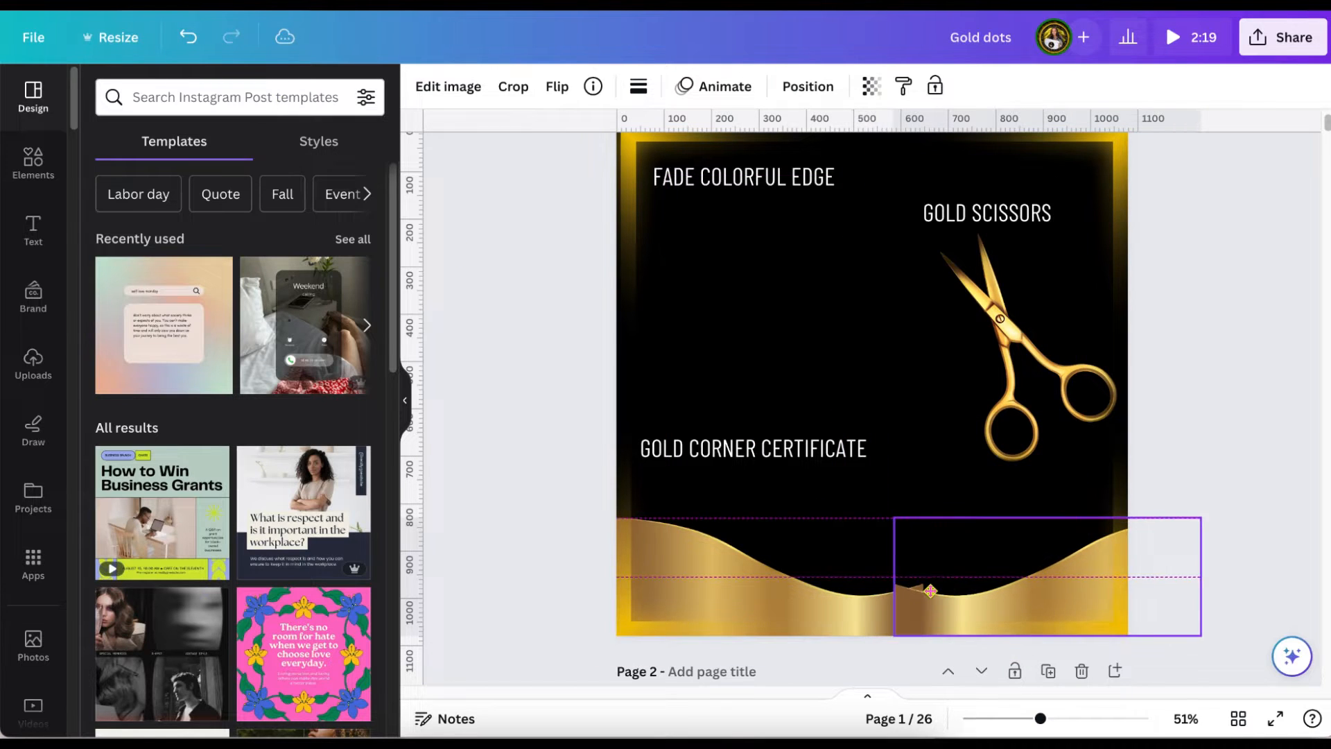
pyautogui.moveTo(1183, 573); pyautogui.dragTo(1203, 579)
pyautogui.click(807, 86)
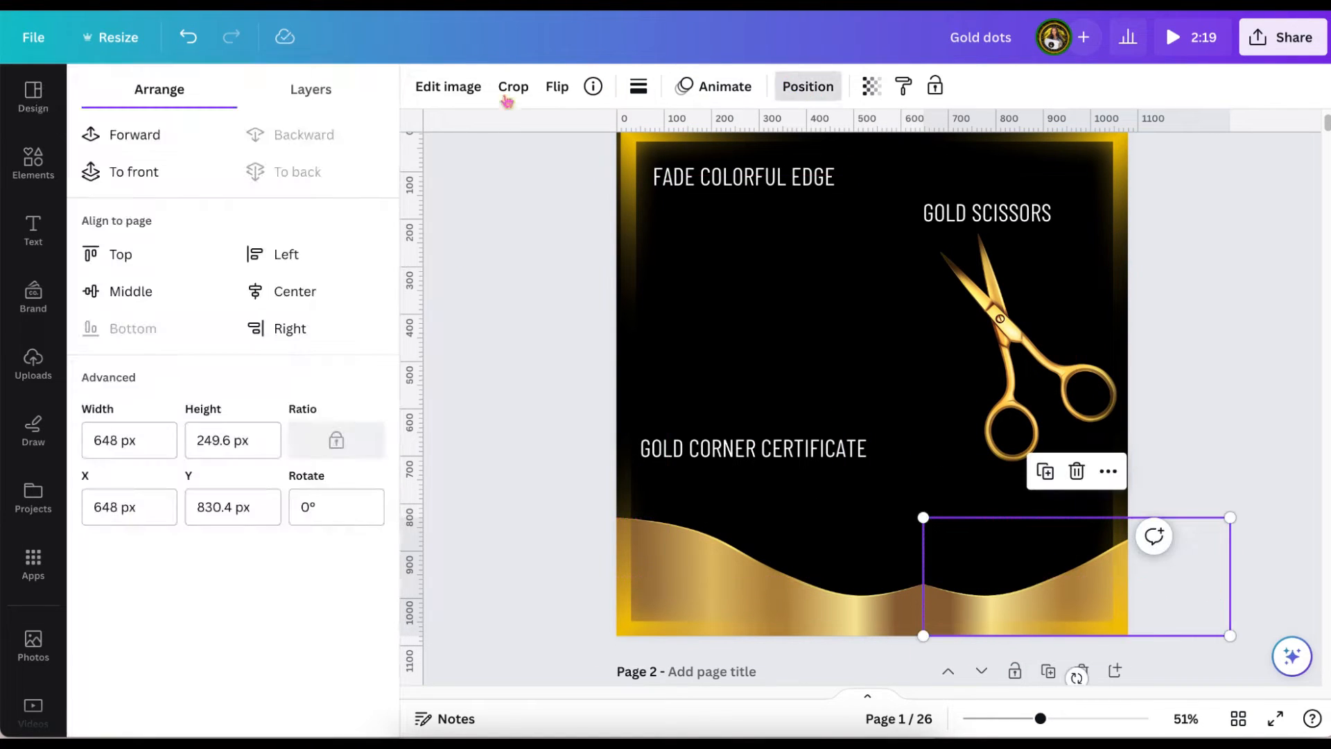
pyautogui.click(476, 208)
# Shift the left gold wave a little to the left and move the right wave back against its end.
pyautogui.scroll(-1, 1085, 593)
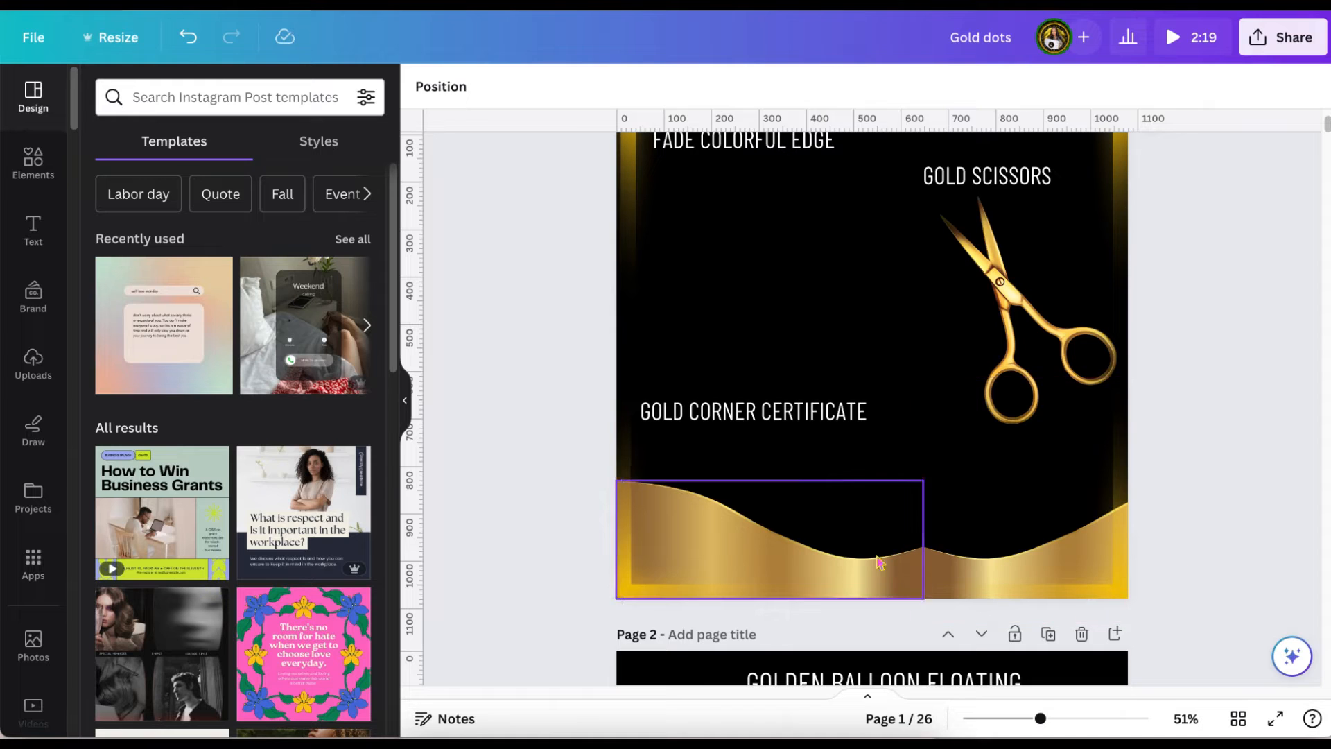
pyautogui.moveTo(841, 555); pyautogui.dragTo(802, 555)
pyautogui.click(934, 565)
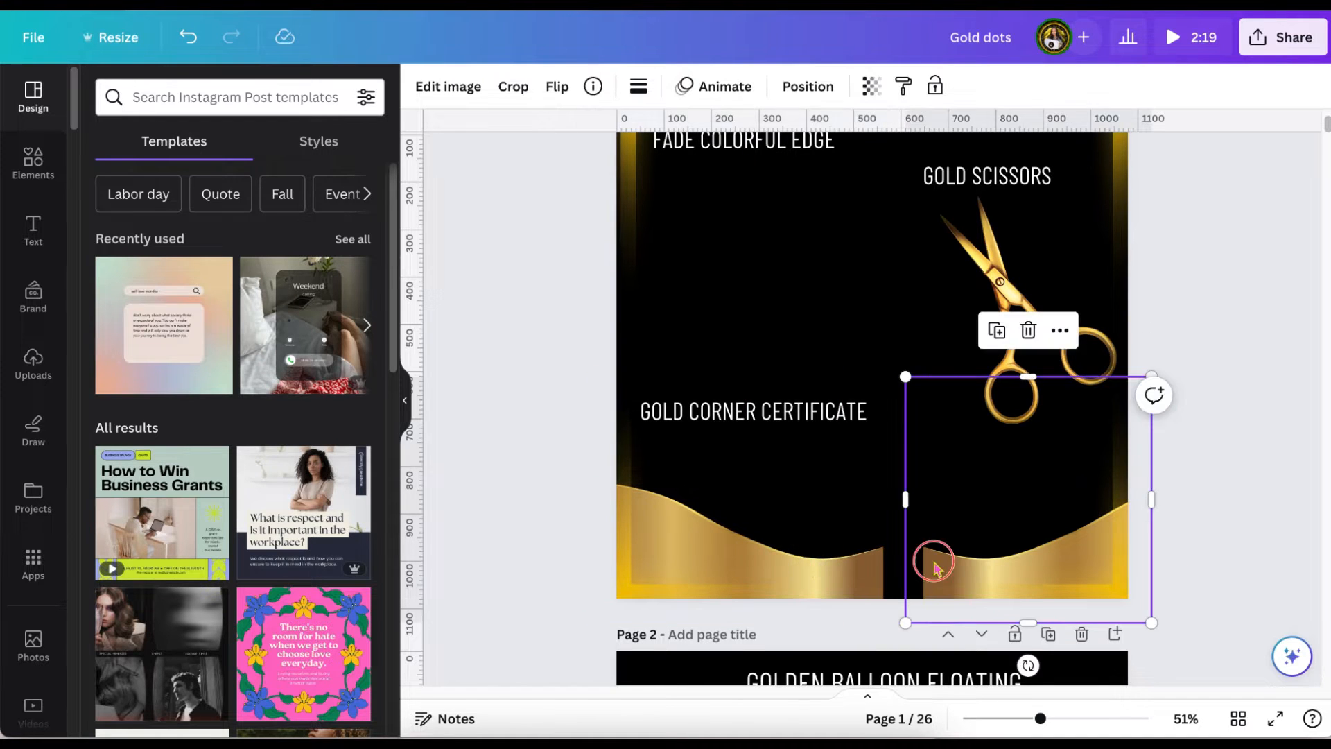
pyautogui.moveTo(1210, 562); pyautogui.dragTo(1169, 552)
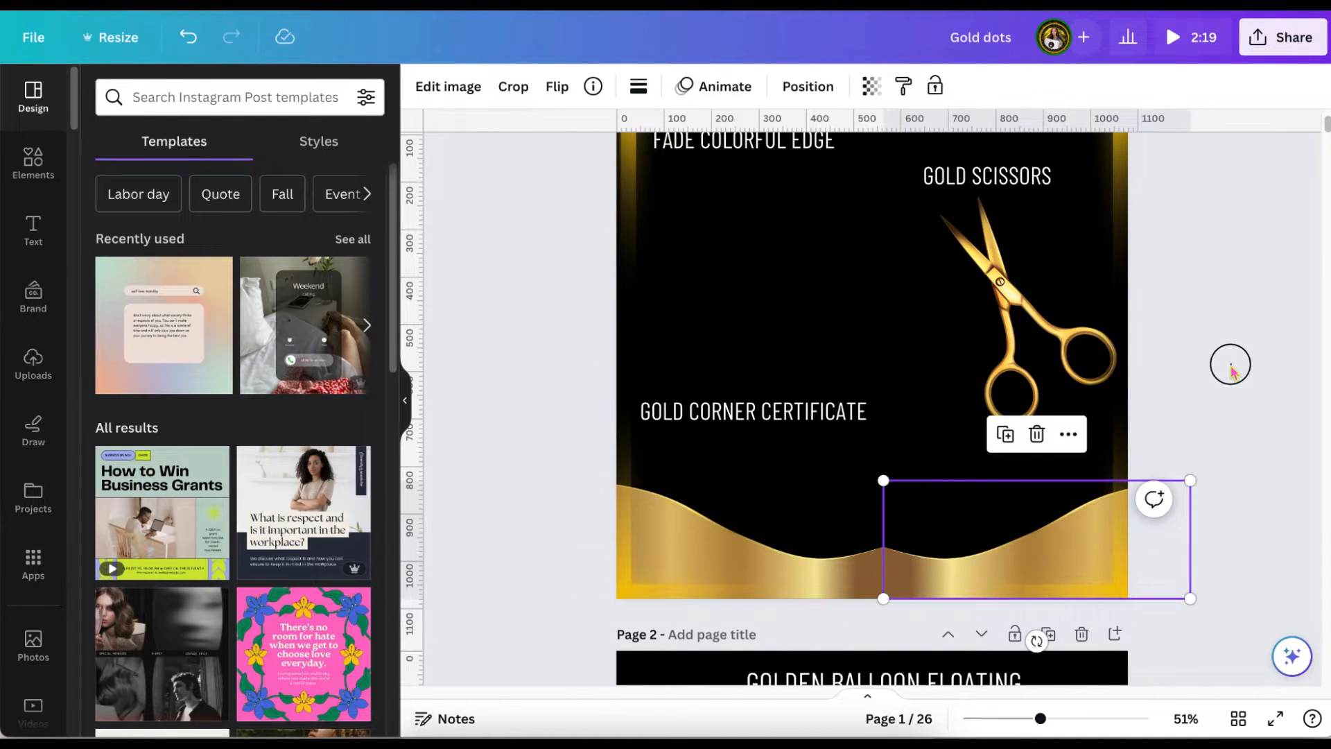
pyautogui.click(1231, 367)
# Move the floating golden balloons and the color balloon cluster on page 2 slightly upward.
pyautogui.scroll(2, 1231, 369)
pyautogui.scroll(-10, 1233, 371)
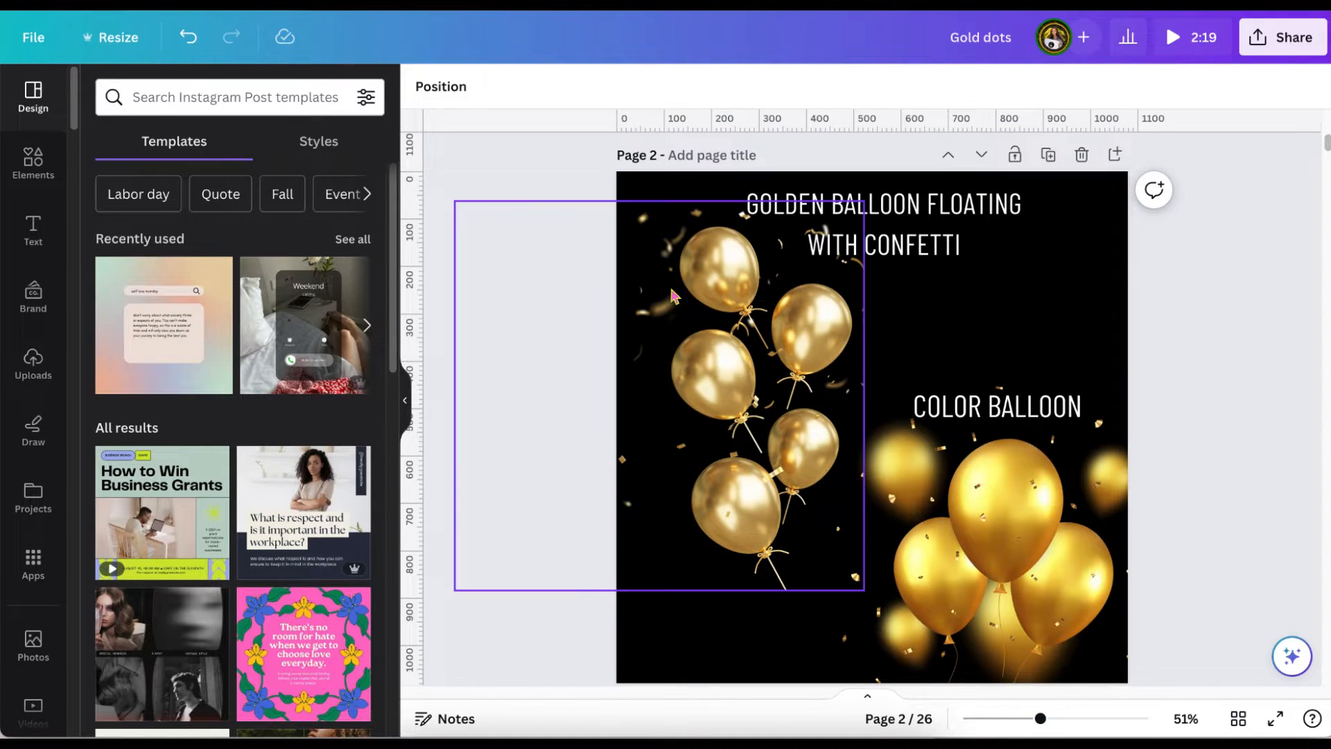
pyautogui.moveTo(659, 375); pyautogui.dragTo(663, 333)
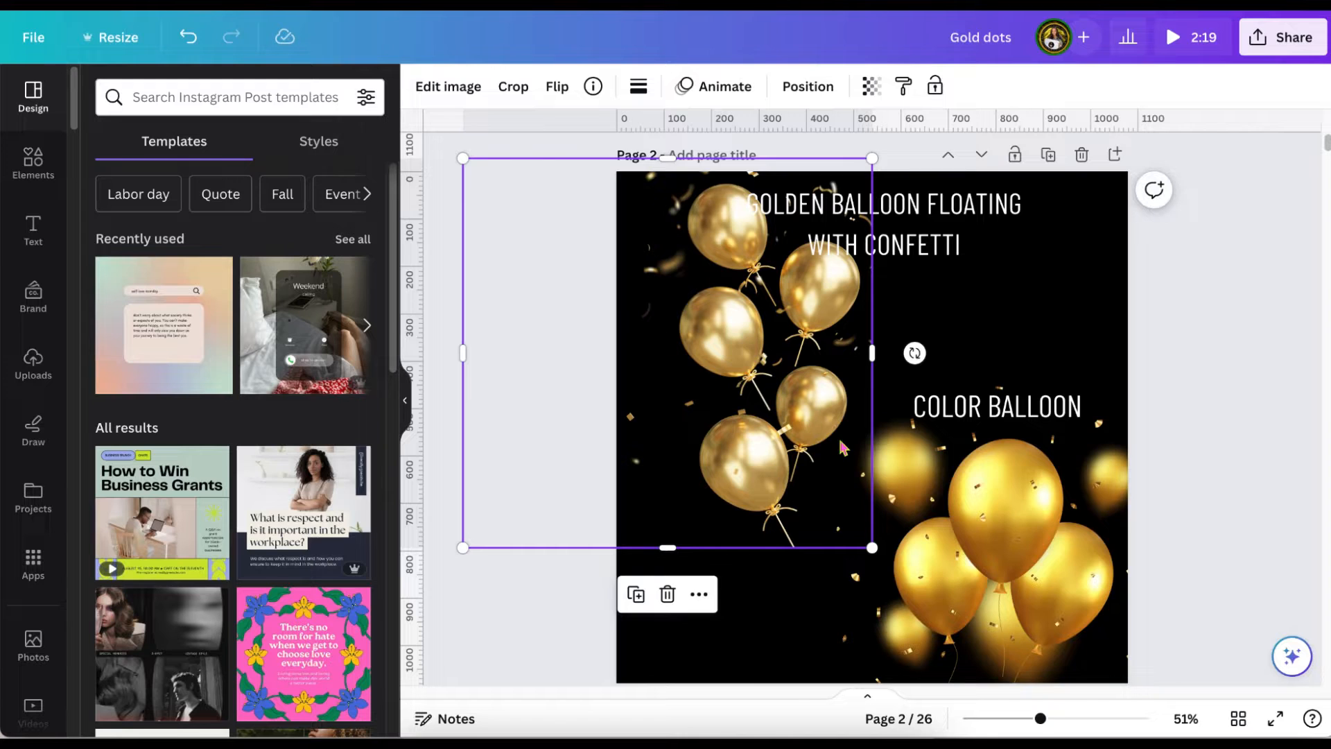
pyautogui.scroll(-1, 950, 522)
pyautogui.moveTo(1049, 516); pyautogui.dragTo(1041, 477)
# Move the color balloon cluster to page 3's upper-left corner and delete the "COLOR BALLOON" label.
pyautogui.scroll(1, 1044, 482)
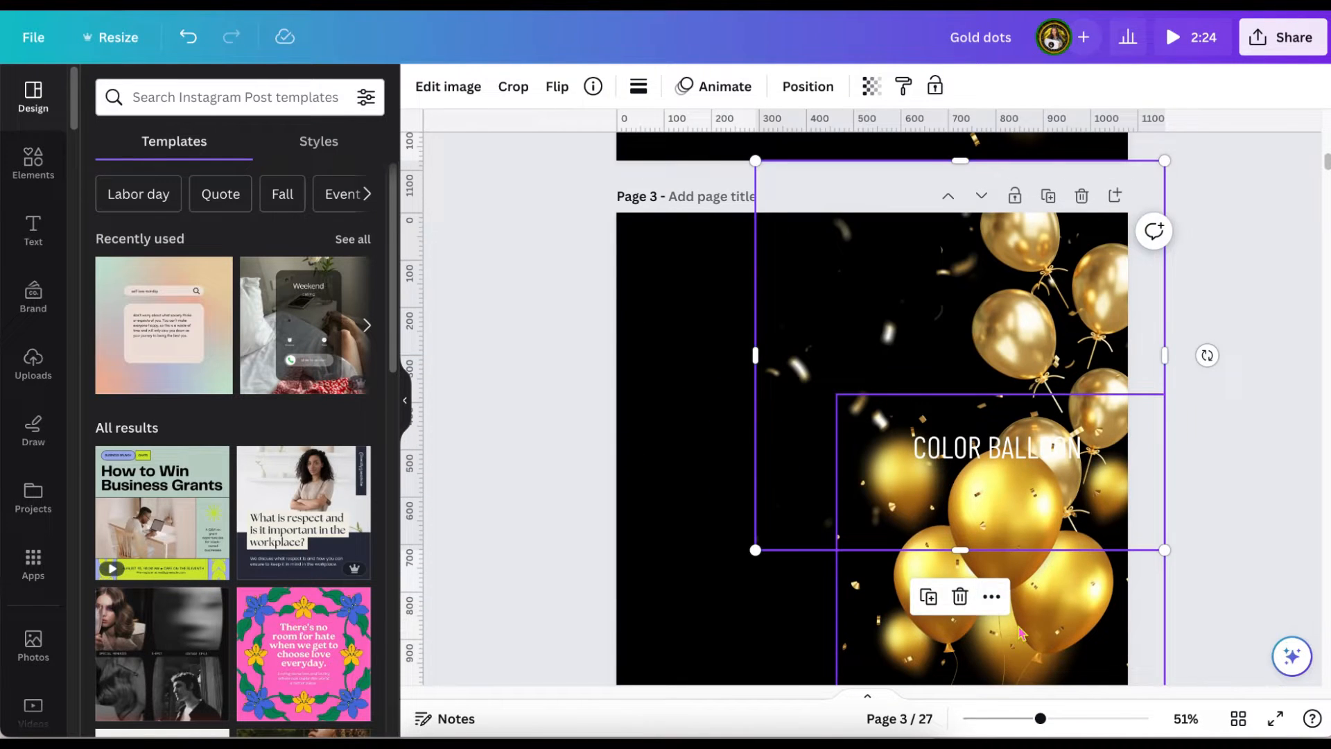
pyautogui.moveTo(976, 307); pyautogui.dragTo(774, 408)
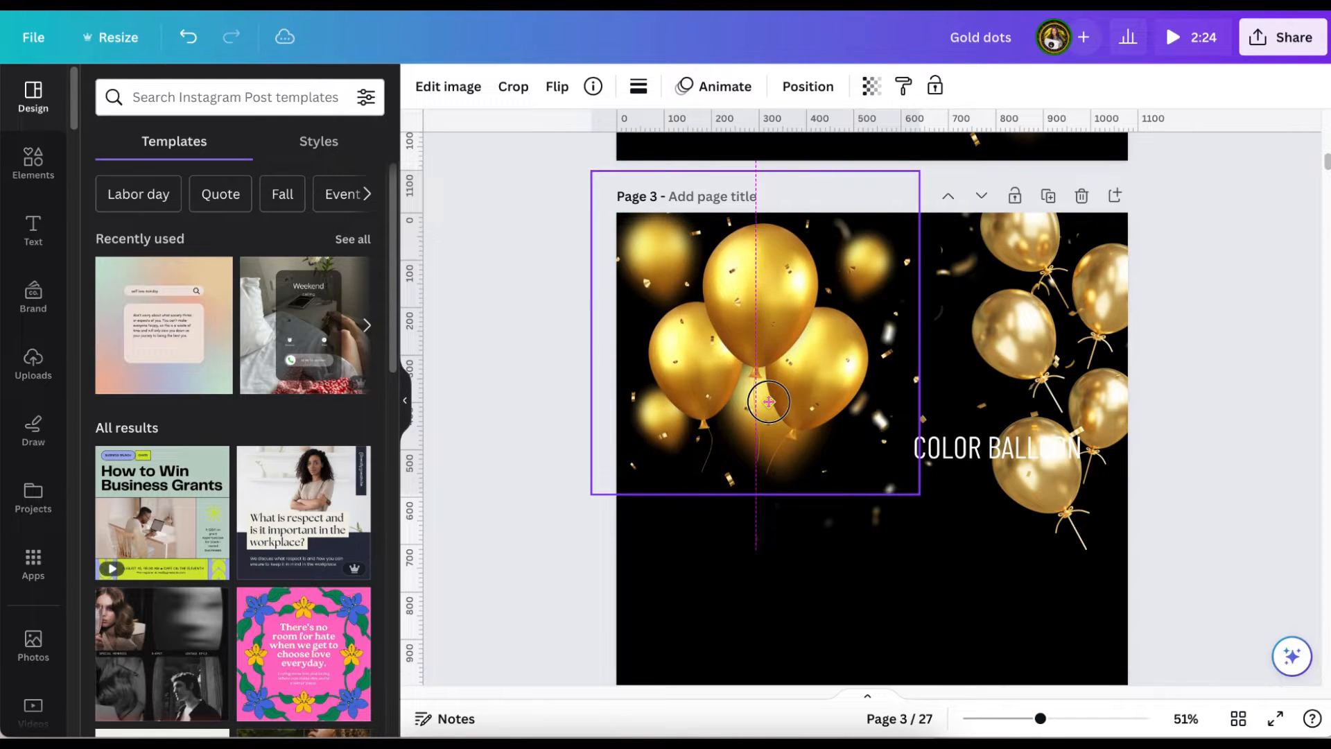
pyautogui.click(961, 442)
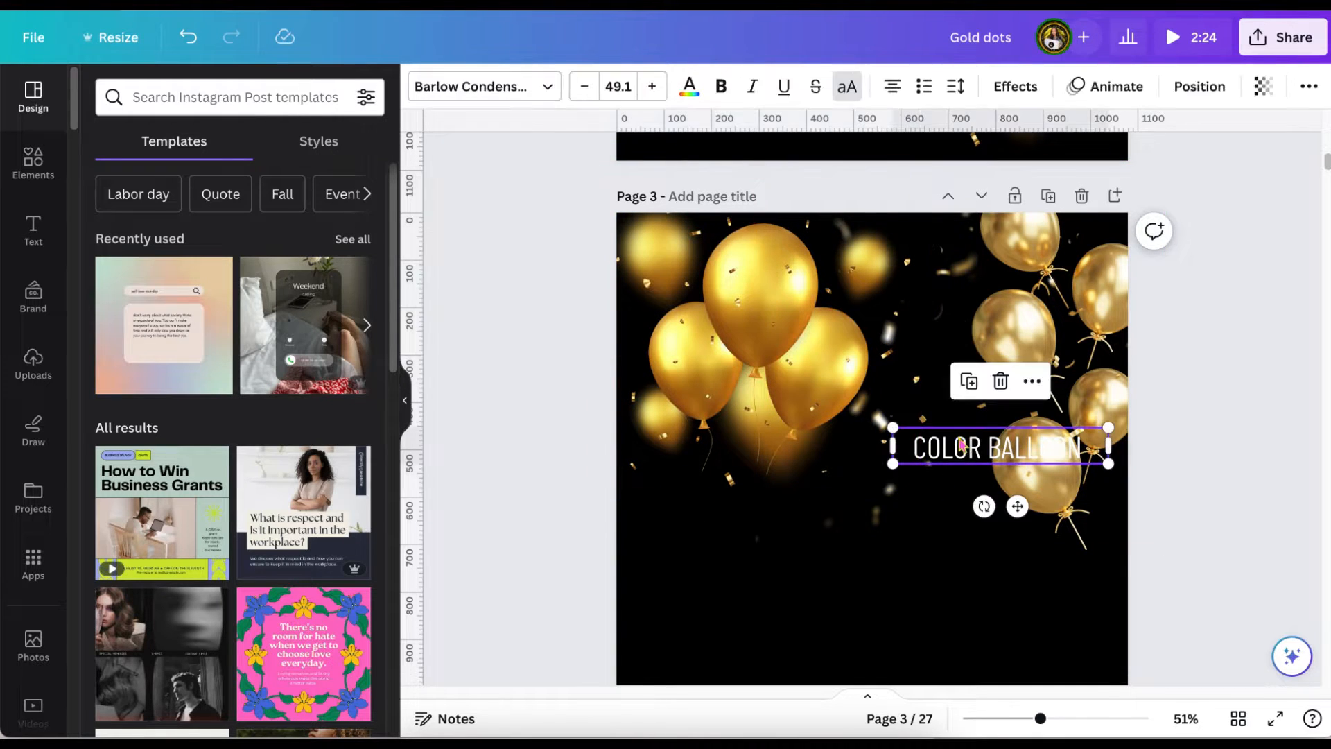
pyautogui.click(1000, 381)
pyautogui.scroll(-1, 882, 513)
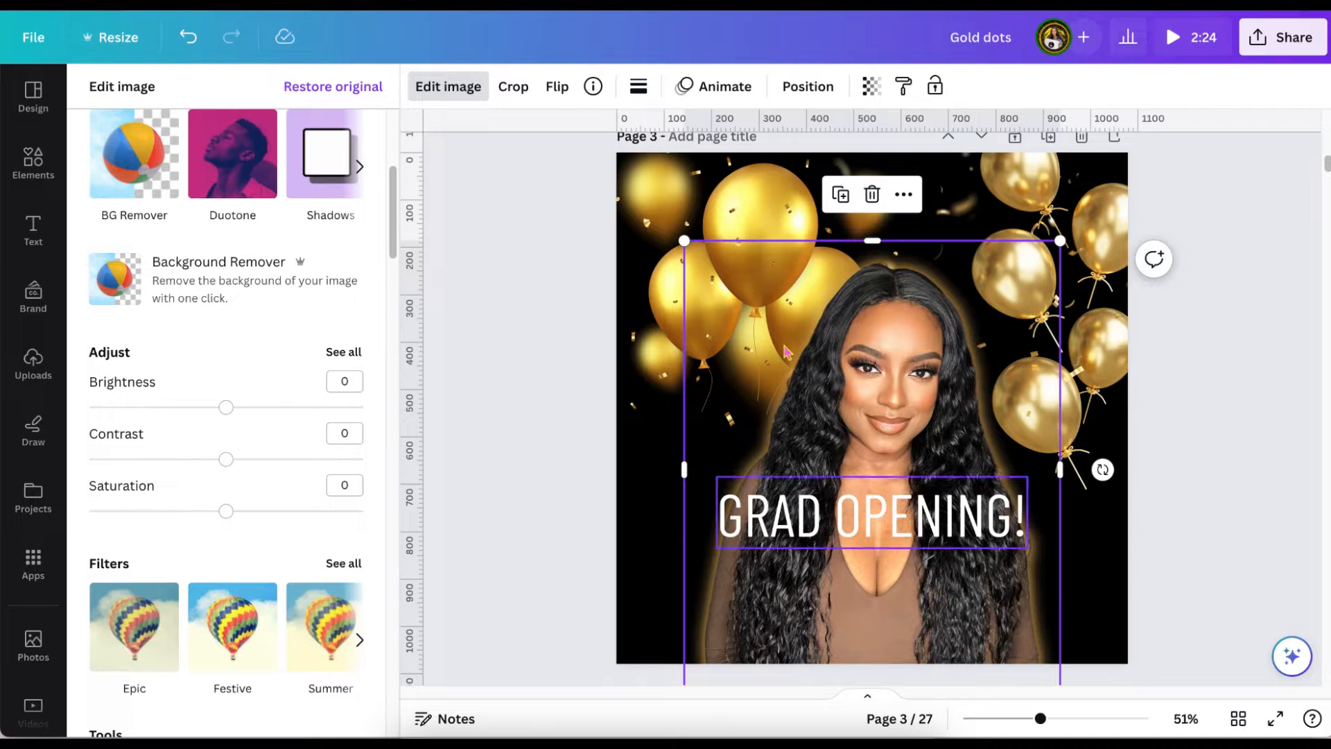
pyautogui.moveTo(668, 244); pyautogui.dragTo(651, 237)
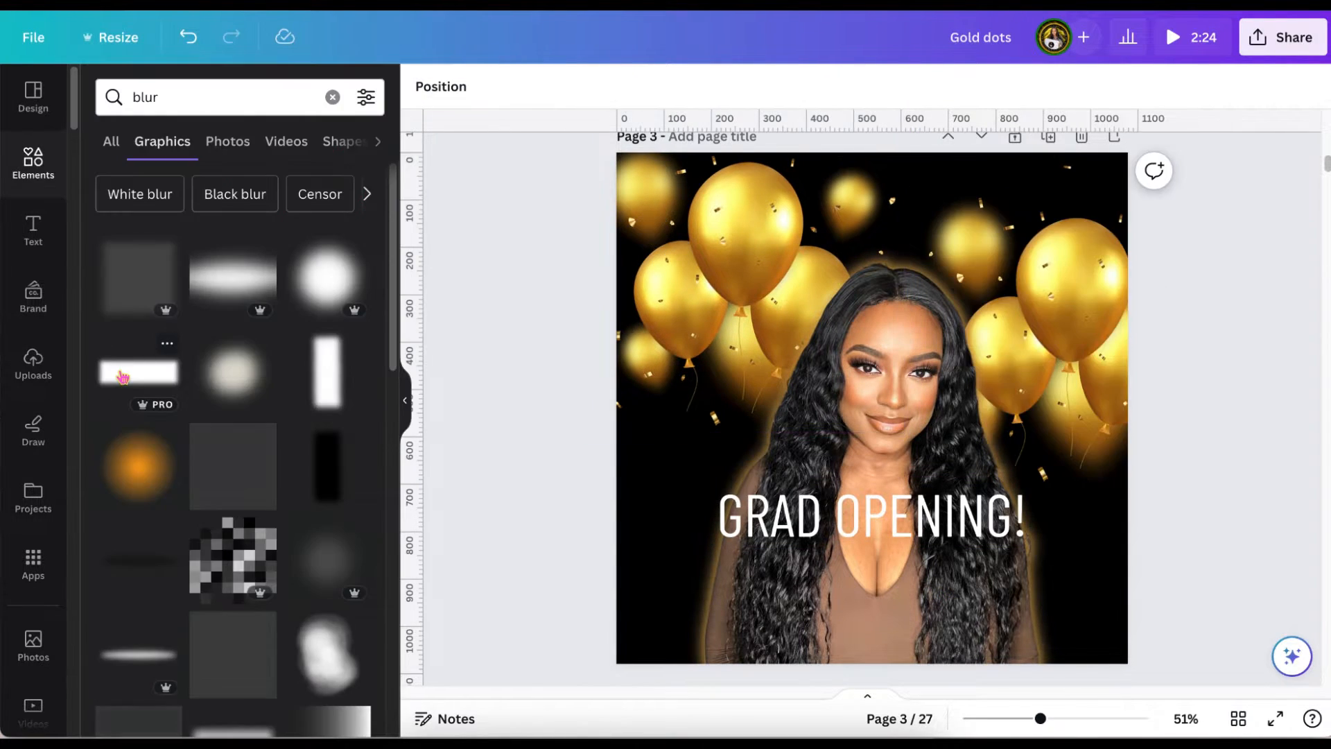
# Add the blurred rectangle graphic and enlarge it across the page's lower part so it fades out the woman's photo.
pyautogui.click(123, 376)
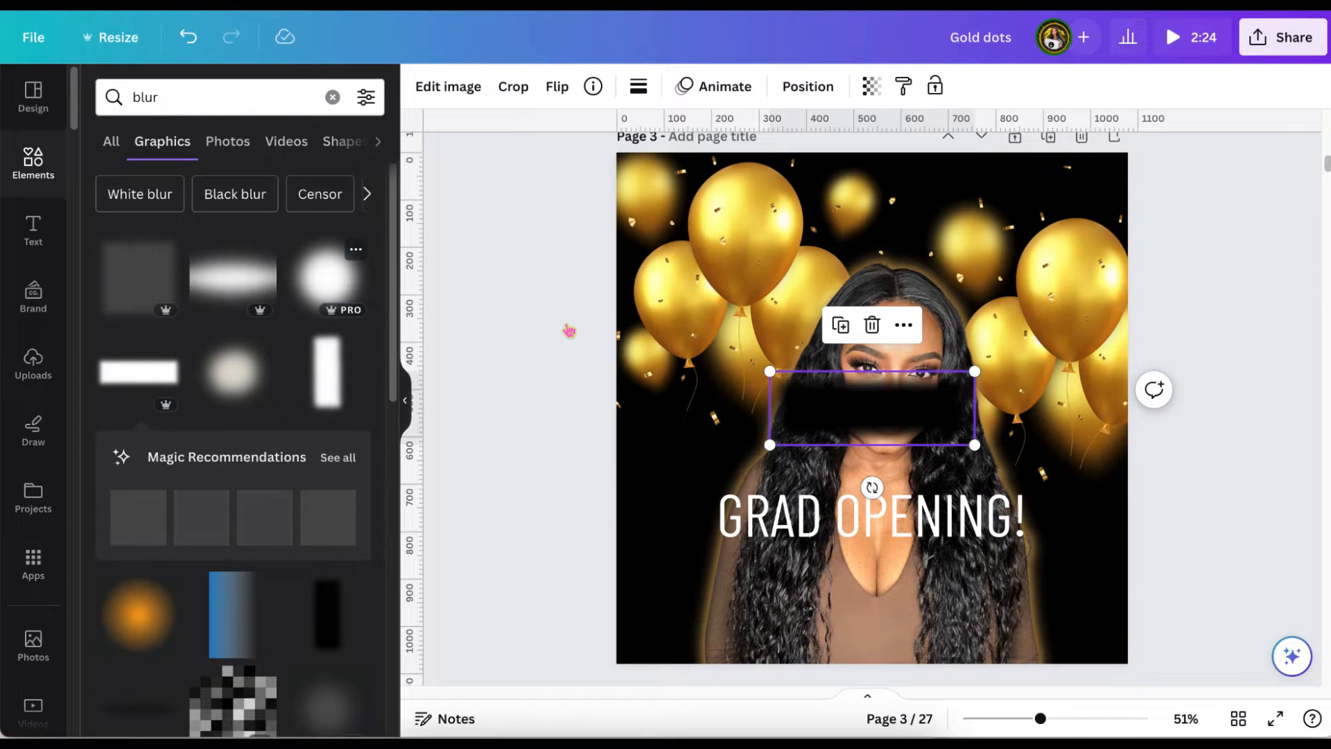
pyautogui.moveTo(912, 422); pyautogui.dragTo(749, 639)
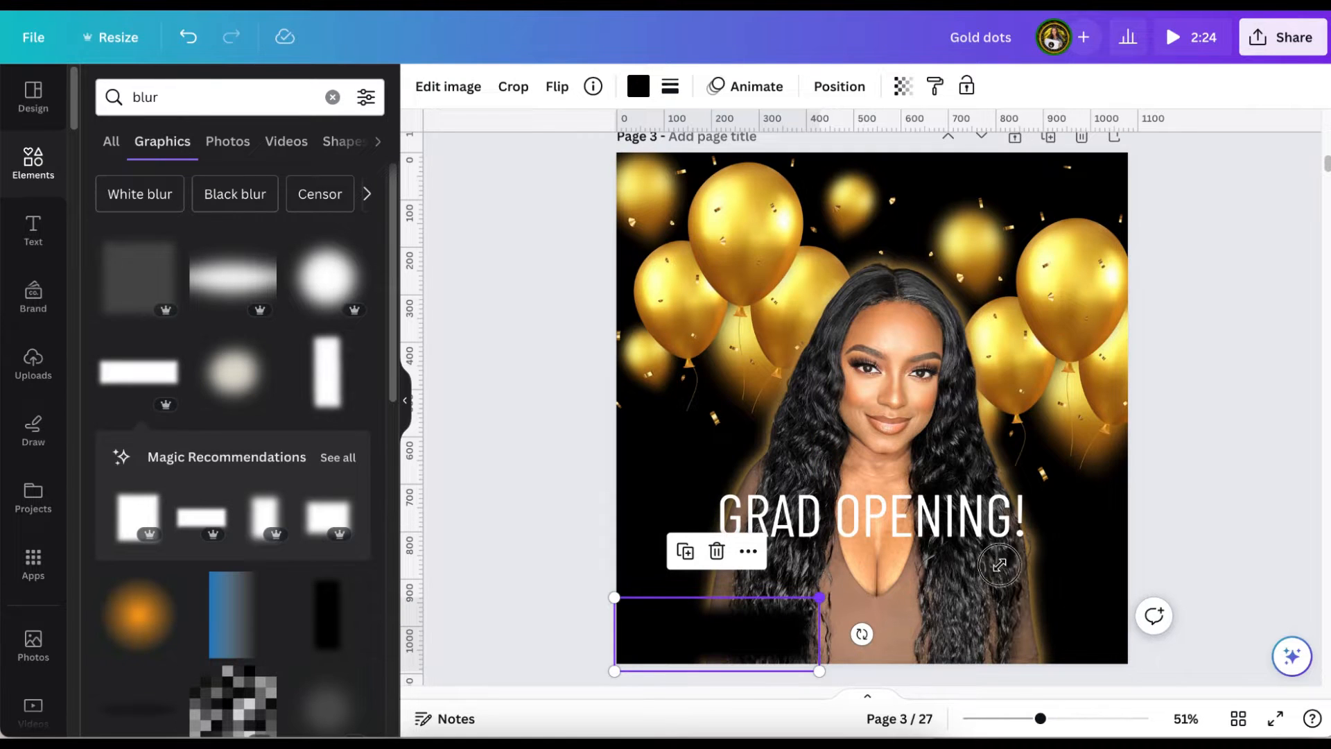
pyautogui.moveTo(1065, 553); pyautogui.dragTo(1166, 529)
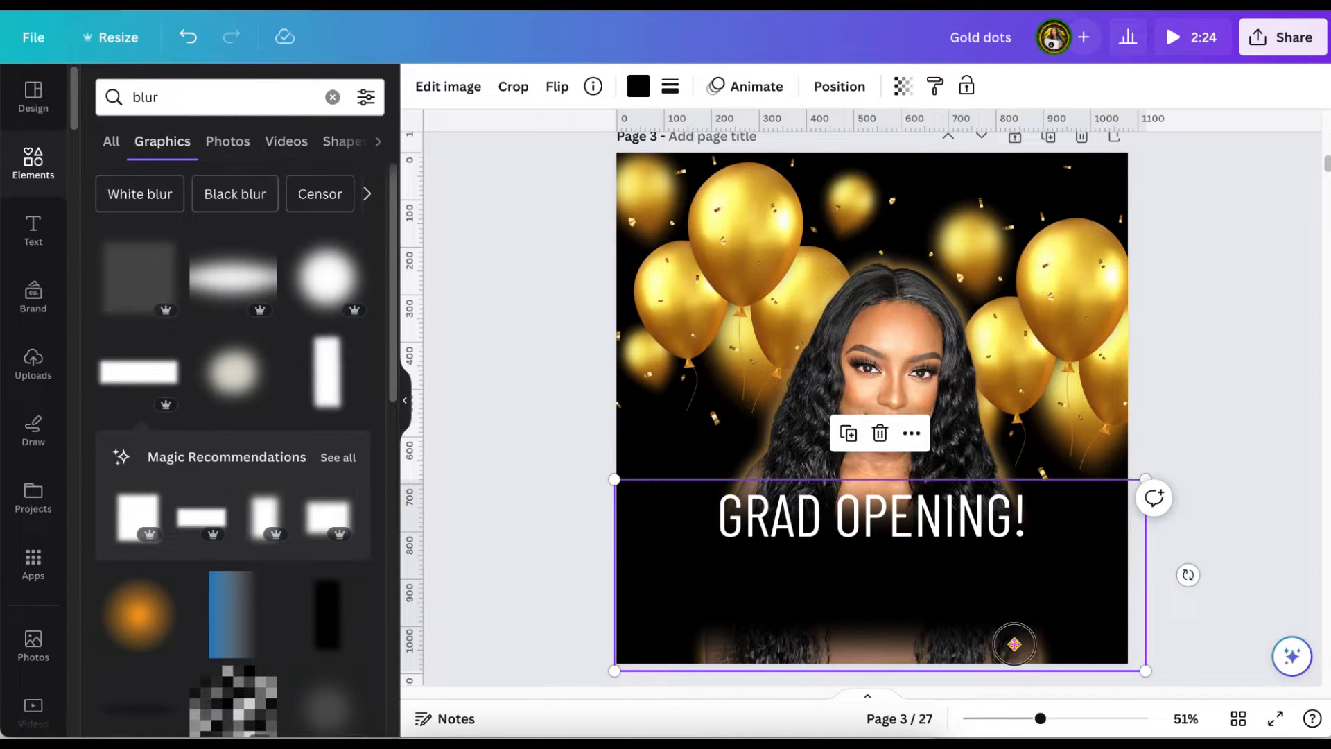
pyautogui.moveTo(1014, 645); pyautogui.dragTo(1016, 654)
pyautogui.moveTo(1148, 560); pyautogui.dragTo(1266, 473)
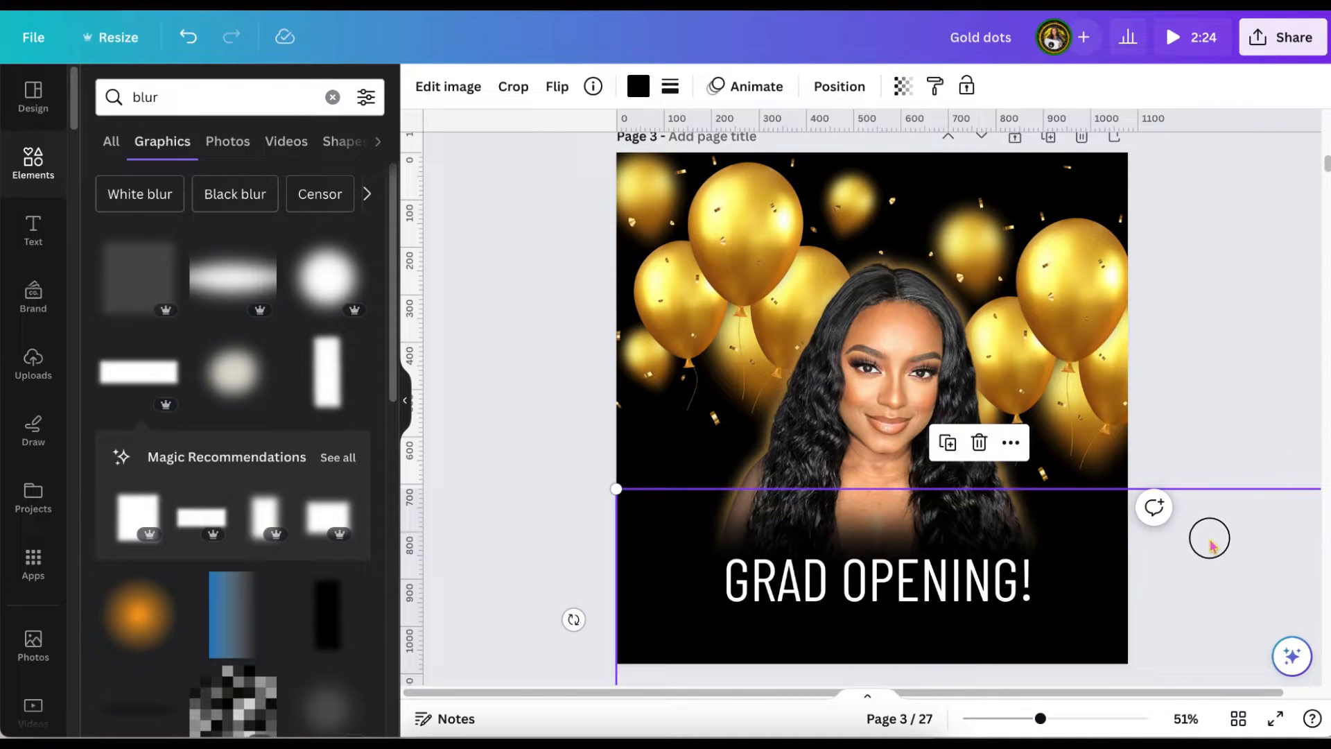
pyautogui.moveTo(1210, 539); pyautogui.dragTo(1196, 520)
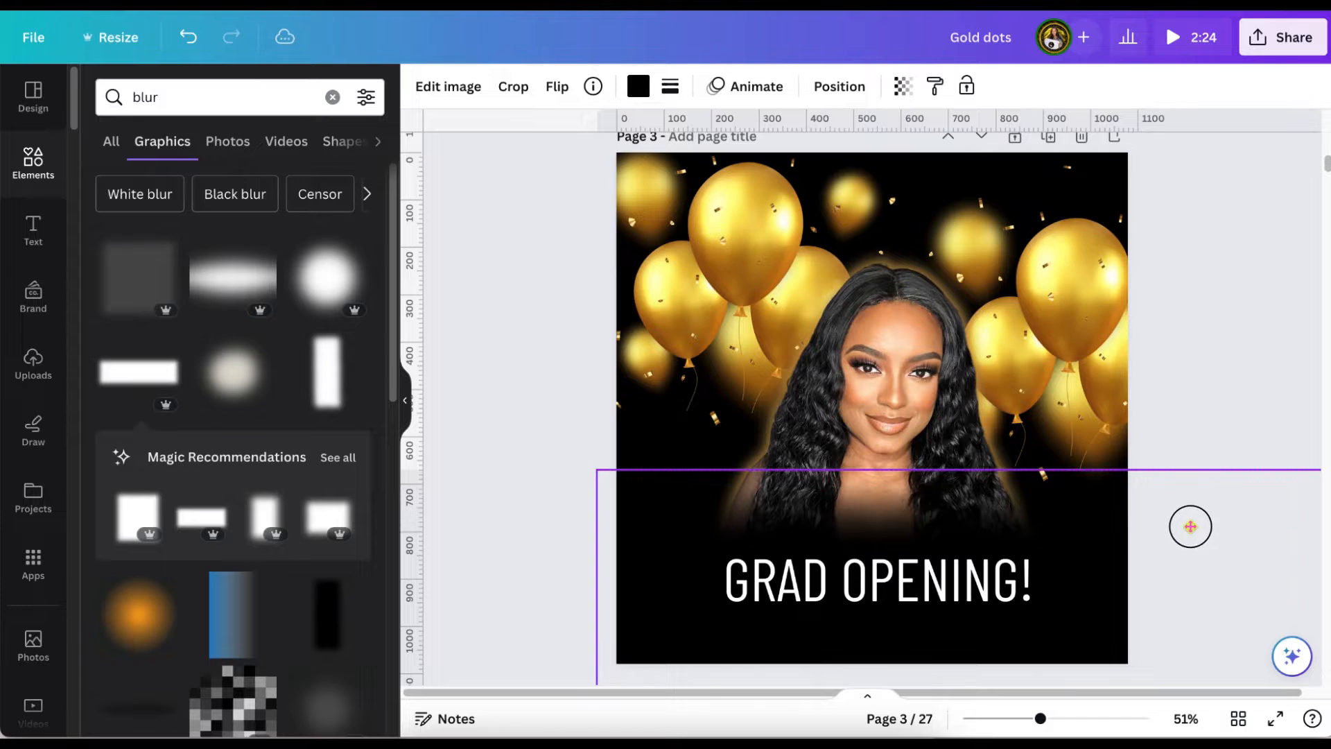
pyautogui.moveTo(1191, 526); pyautogui.dragTo(1190, 526)
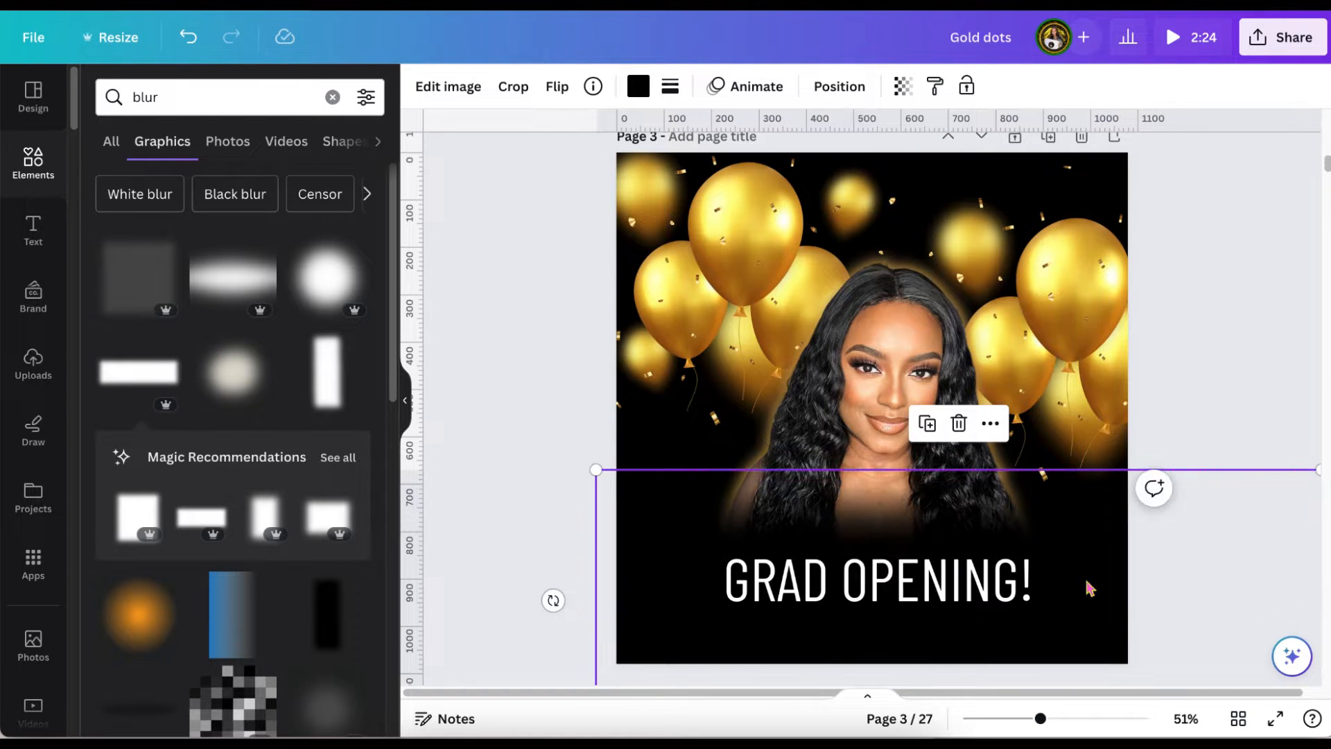
# Move the heading slightly up and correct its wording to "GRAND OPENING!".
pyautogui.moveTo(970, 586); pyautogui.dragTo(968, 565)
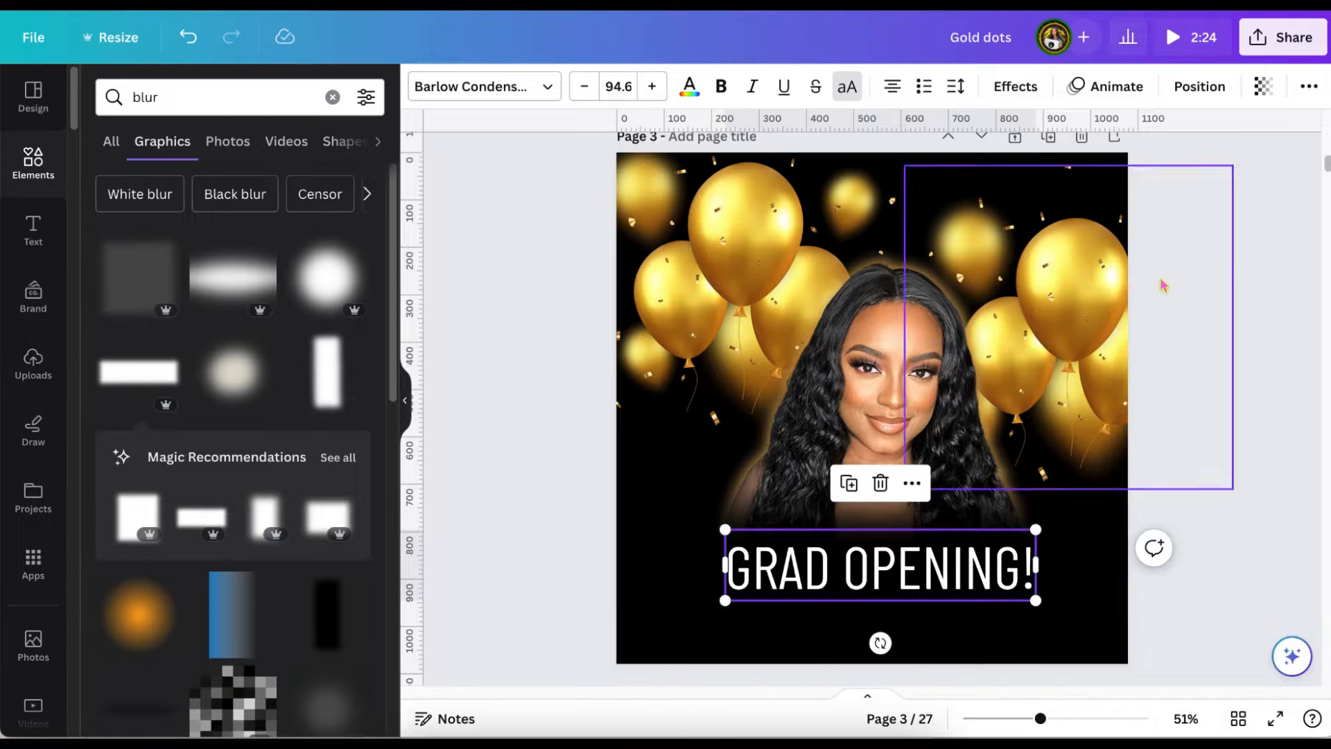
pyautogui.click(1210, 283)
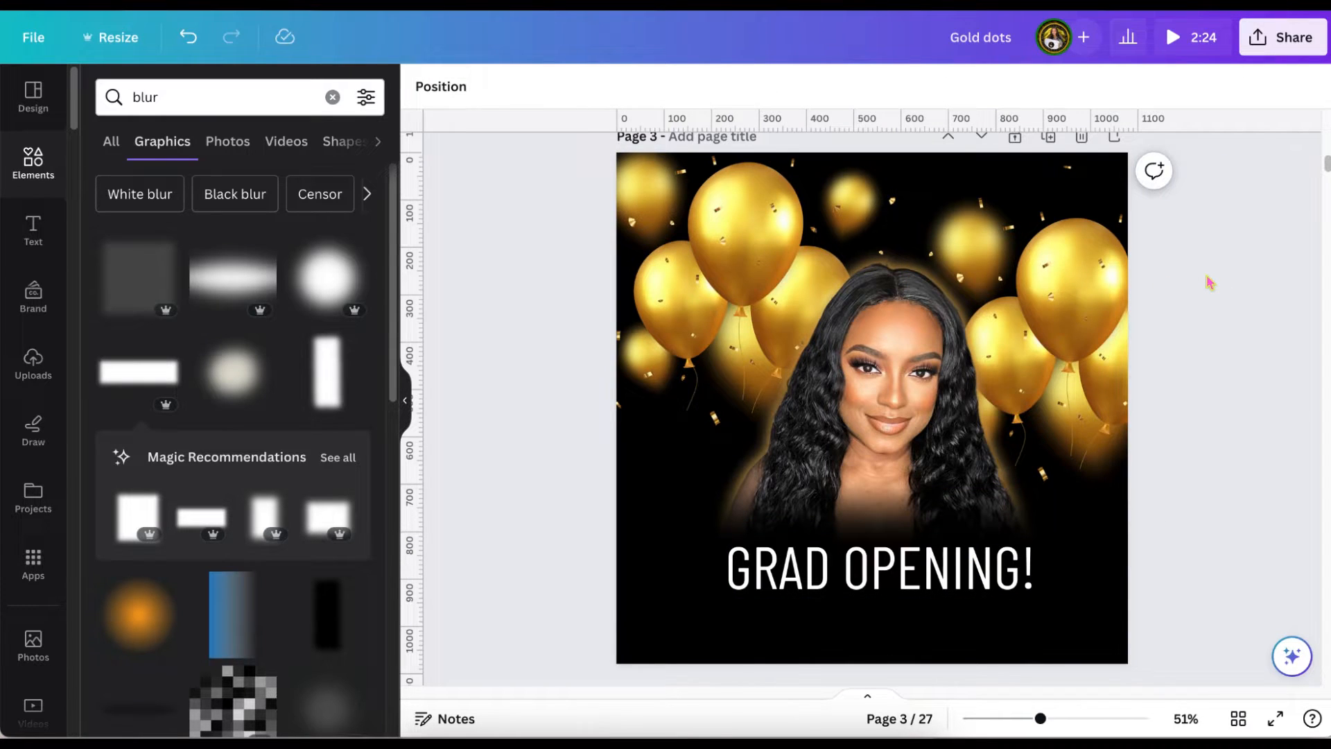
pyautogui.click(858, 563)
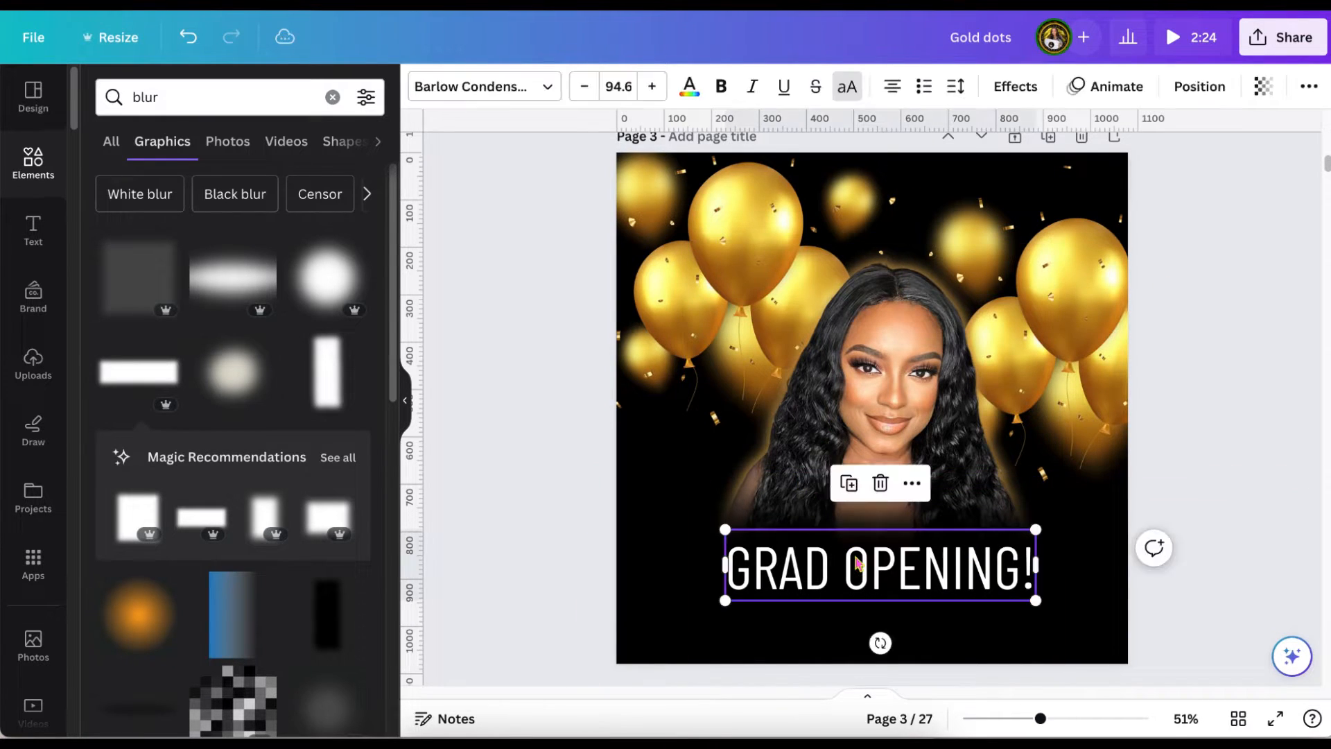
pyautogui.click(812, 574)
pyautogui.write('N')
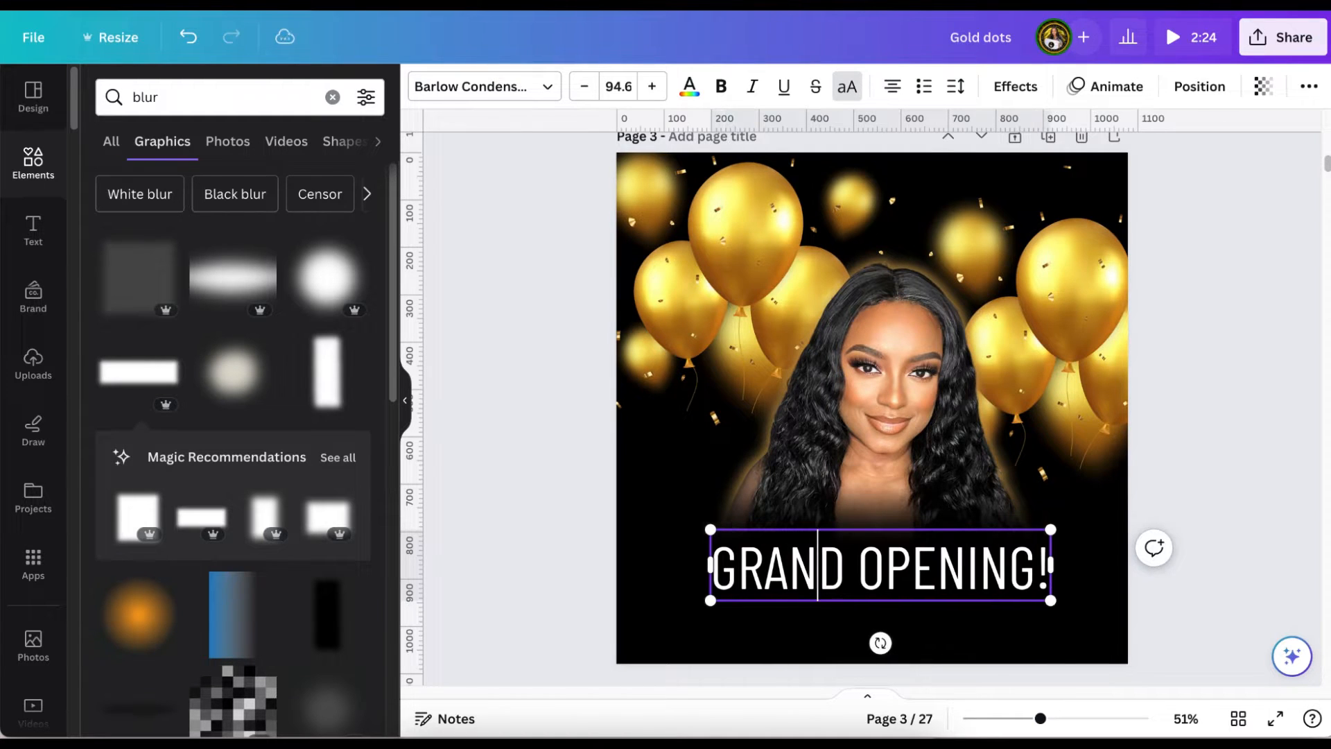
# Change the heading to "COMING !" and place a second text reading "SOON" beside it.
pyautogui.moveTo(1037, 569); pyautogui.dragTo(713, 568)
pyautogui.write('COMING !')
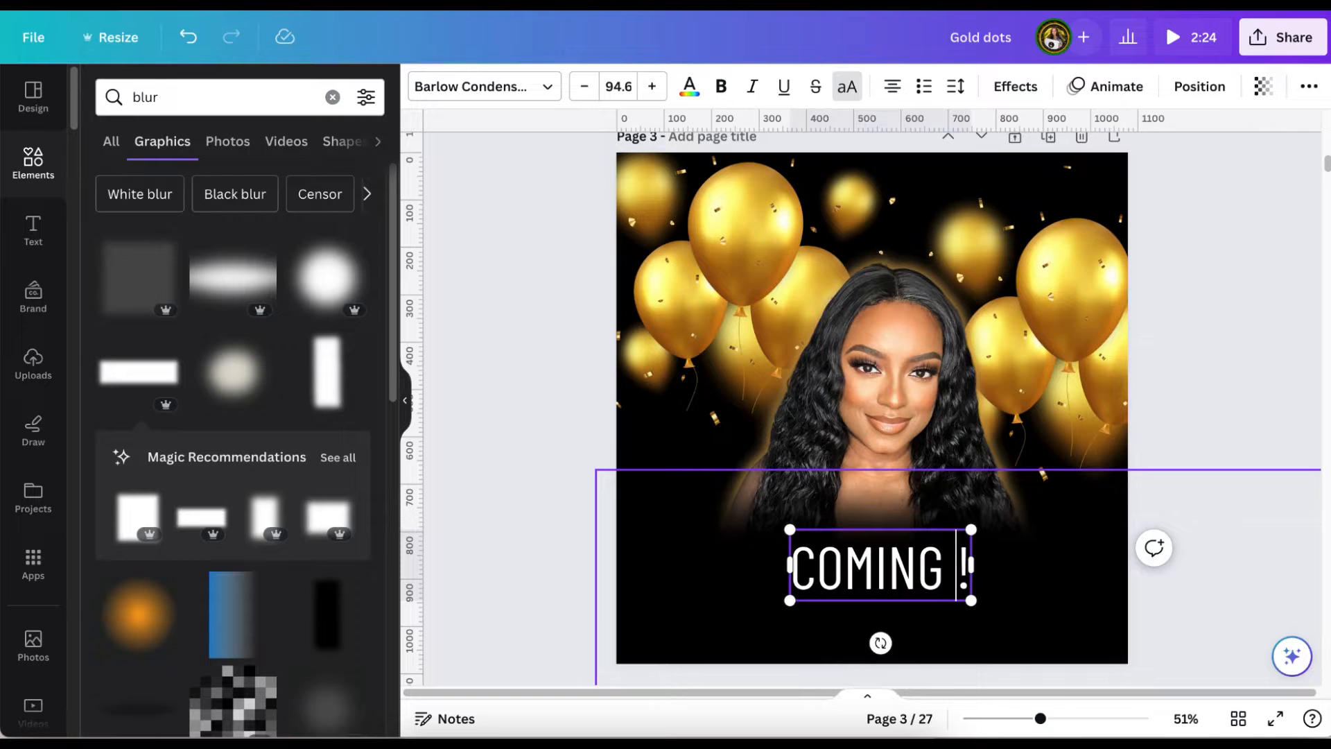
pyautogui.moveTo(1194, 379); pyautogui.dragTo(1245, 324)
pyautogui.moveTo(884, 567); pyautogui.dragTo(979, 560)
pyautogui.click(782, 472)
pyautogui.doubleClick(822, 561)
pyautogui.write('SOON')
pyautogui.click(1246, 397)
# Set the "SOON" text in the artisan script font and enlarge it to size 222.
pyautogui.click(547, 89)
pyautogui.scroll(-2, 149, 490)
pyautogui.click(150, 487)
# Try other script fonts such as Hey Jenifer on the "Soon" text and return it to the artisan font.
pyautogui.scroll(-3, 154, 539)
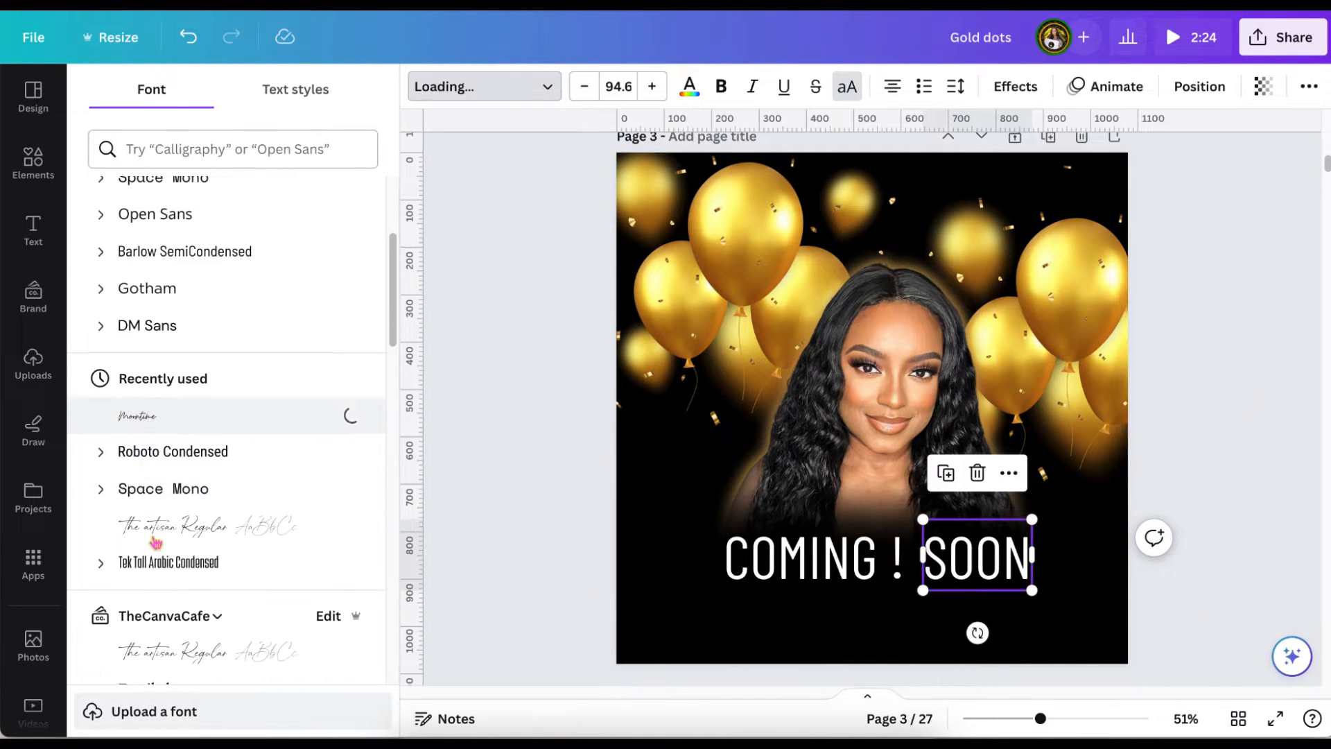
pyautogui.click(153, 533)
pyautogui.moveTo(1012, 515); pyautogui.dragTo(1127, 440)
pyautogui.scroll(-5, 229, 485)
pyautogui.click(260, 351)
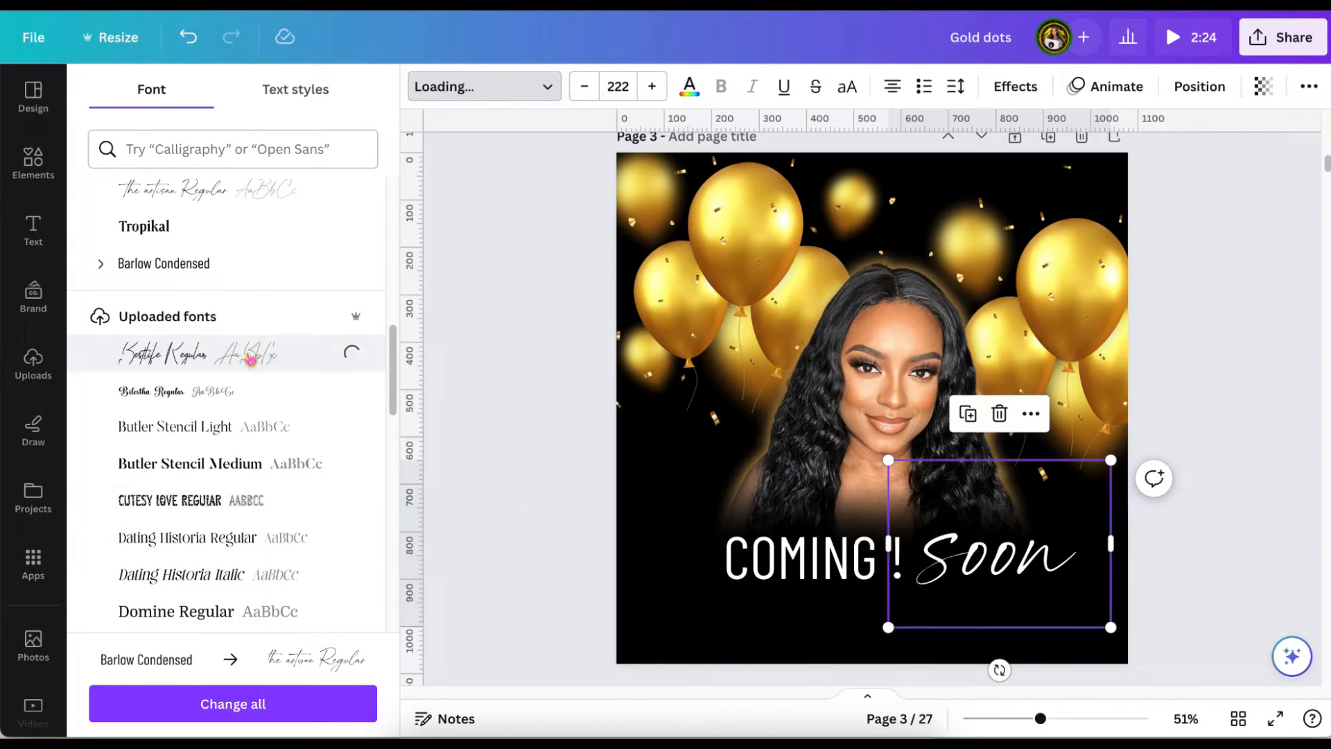
pyautogui.scroll(-4, 187, 475)
pyautogui.click(176, 430)
pyautogui.scroll(-9, 175, 436)
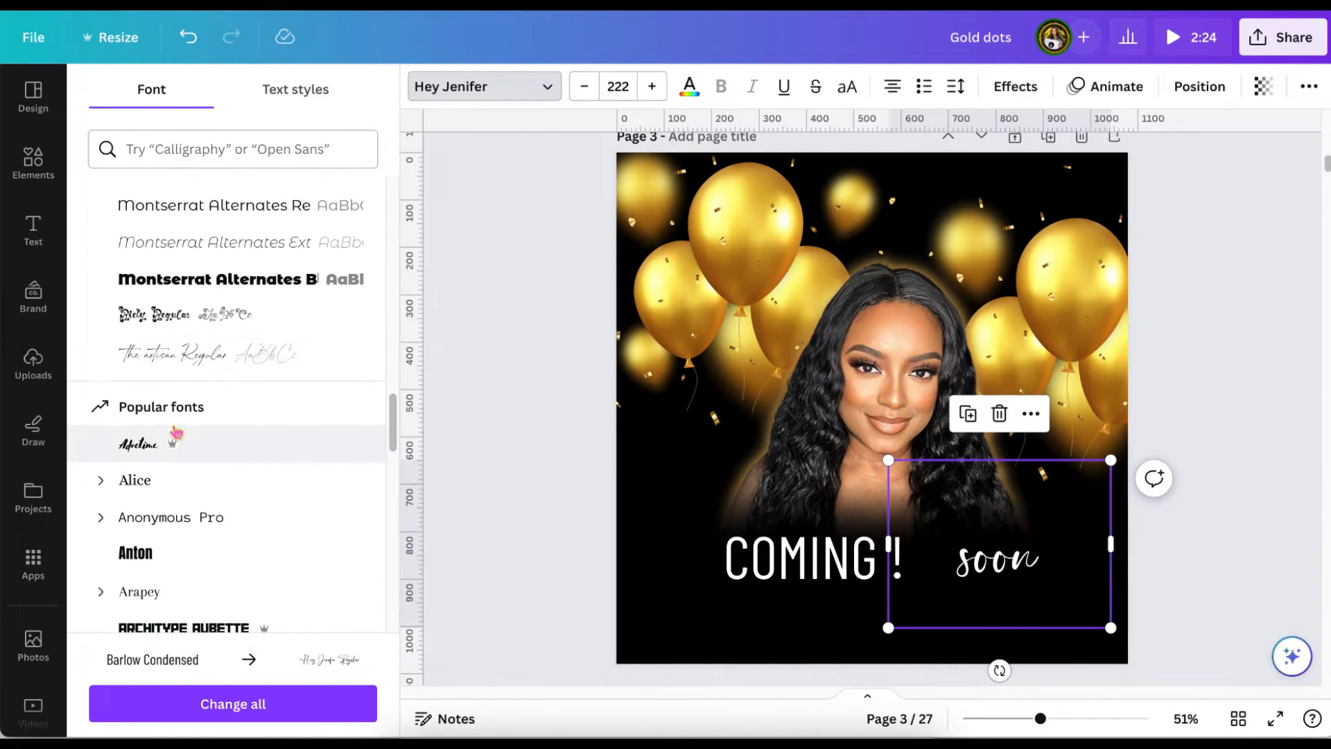
pyautogui.click(176, 353)
pyautogui.scroll(-2, 183, 458)
pyautogui.scroll(-9, 182, 460)
pyautogui.scroll(4, 177, 416)
pyautogui.scroll(-3, 174, 378)
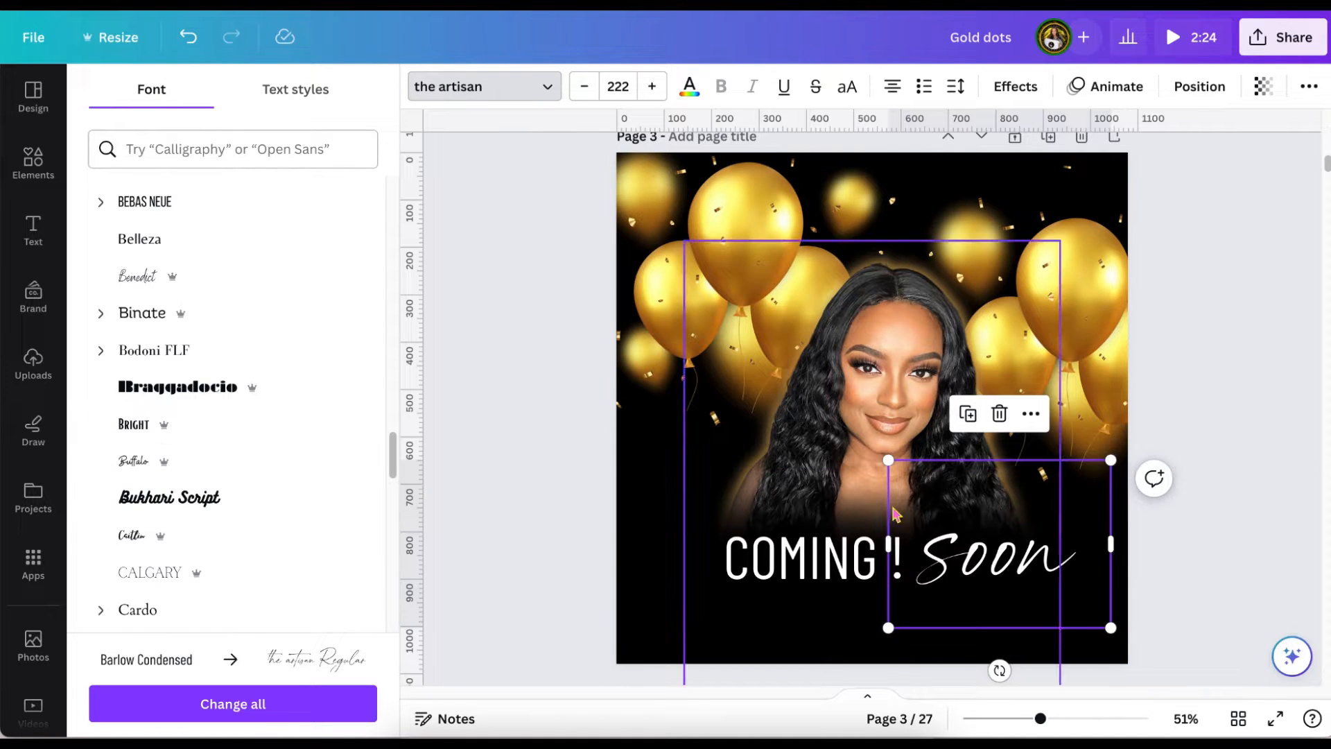
# Shift "COMING !" slightly left and move the "Soon" text up against it.
pyautogui.moveTo(1031, 549); pyautogui.dragTo(1039, 543)
pyautogui.moveTo(783, 548); pyautogui.dragTo(751, 547)
pyautogui.moveTo(1011, 524); pyautogui.dragTo(954, 555)
# Delete the exclamation mark from the "COMING" text and add one after "Soon".
pyautogui.click(868, 563)
pyautogui.click(868, 563)
pyautogui.press('BackSpace')
pyautogui.click(1027, 551)
pyautogui.write('!')
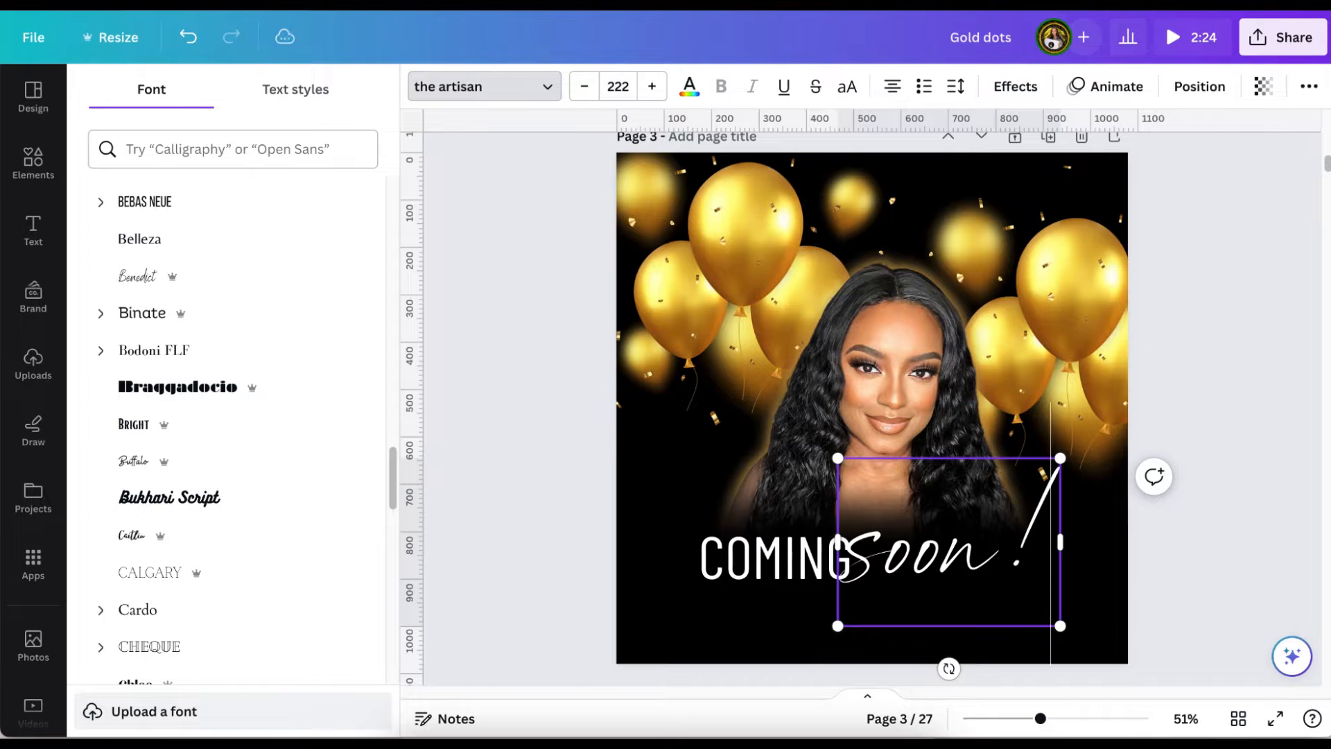
pyautogui.click(1179, 563)
pyautogui.click(1007, 570)
pyautogui.click(1244, 369)
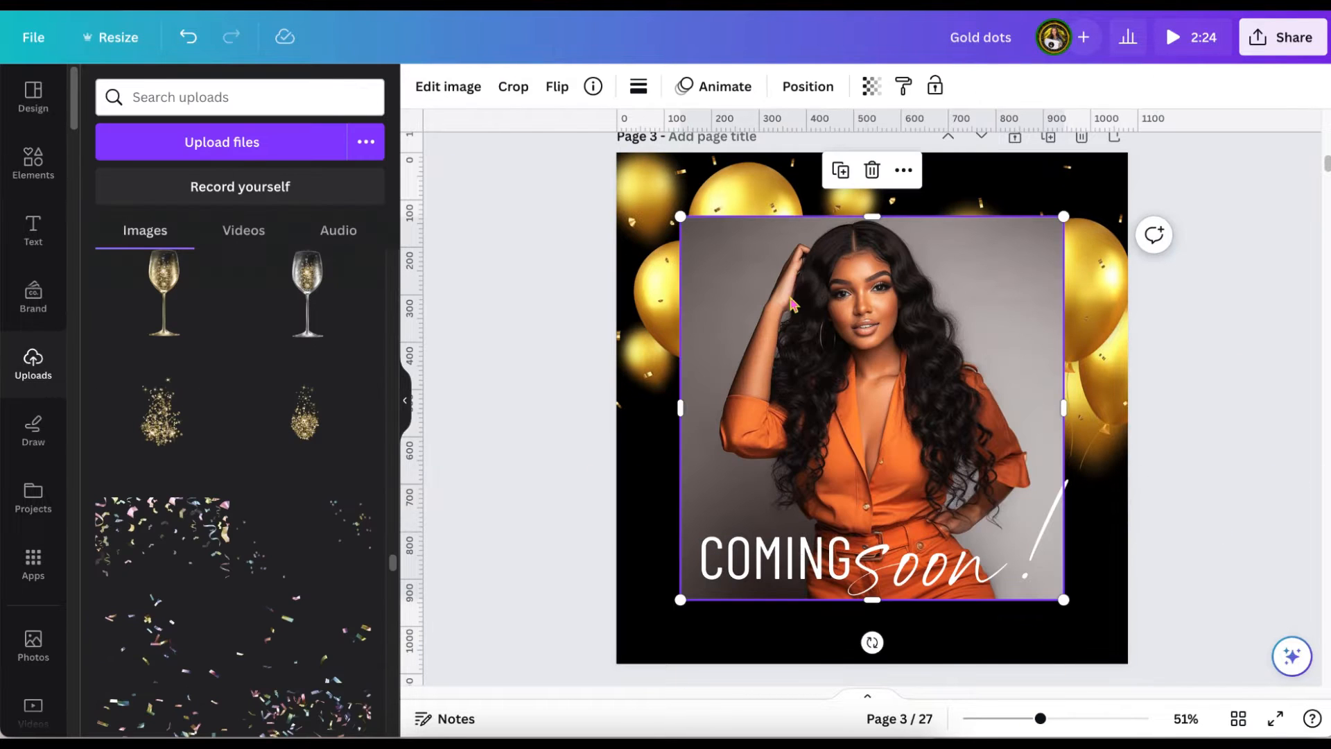
# Remove the background from the photo of the woman in orange and place it behind the black blur and text, slightly higher.
pyautogui.click(447, 90)
pyautogui.click(226, 517)
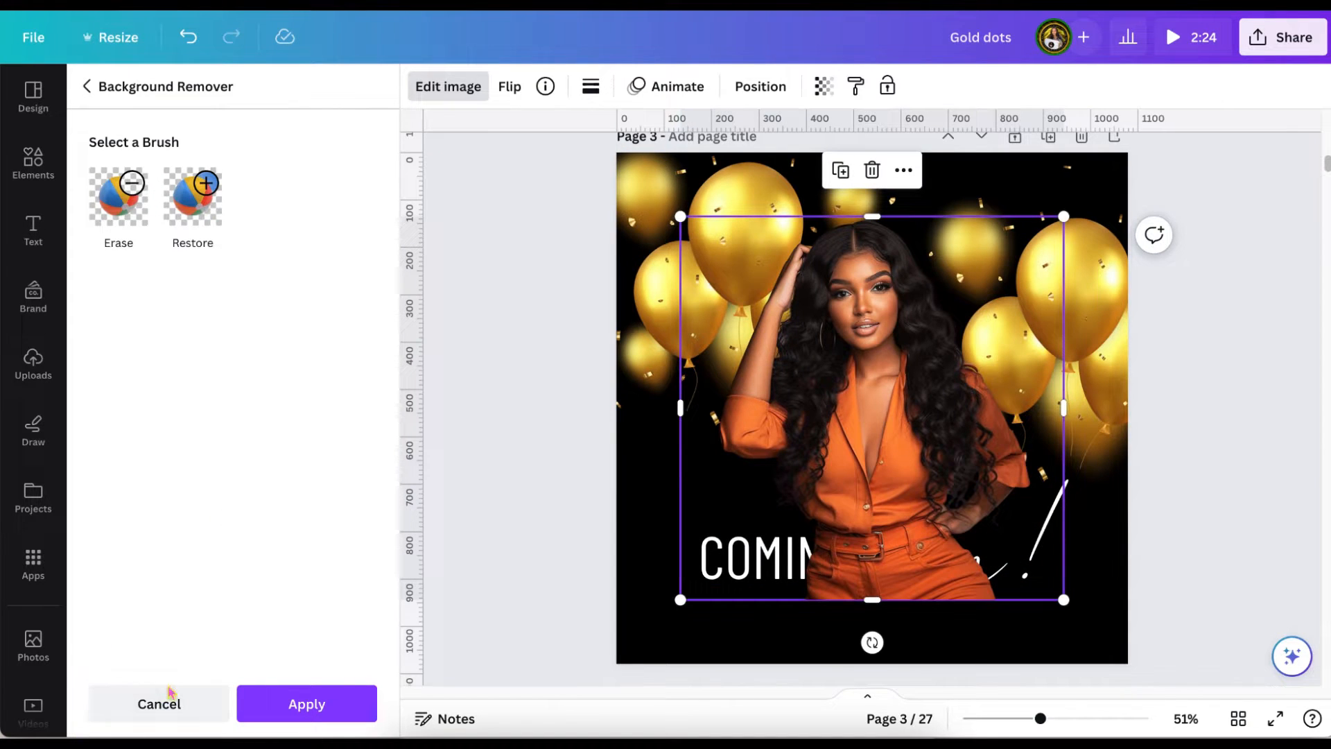
pyautogui.click(761, 86)
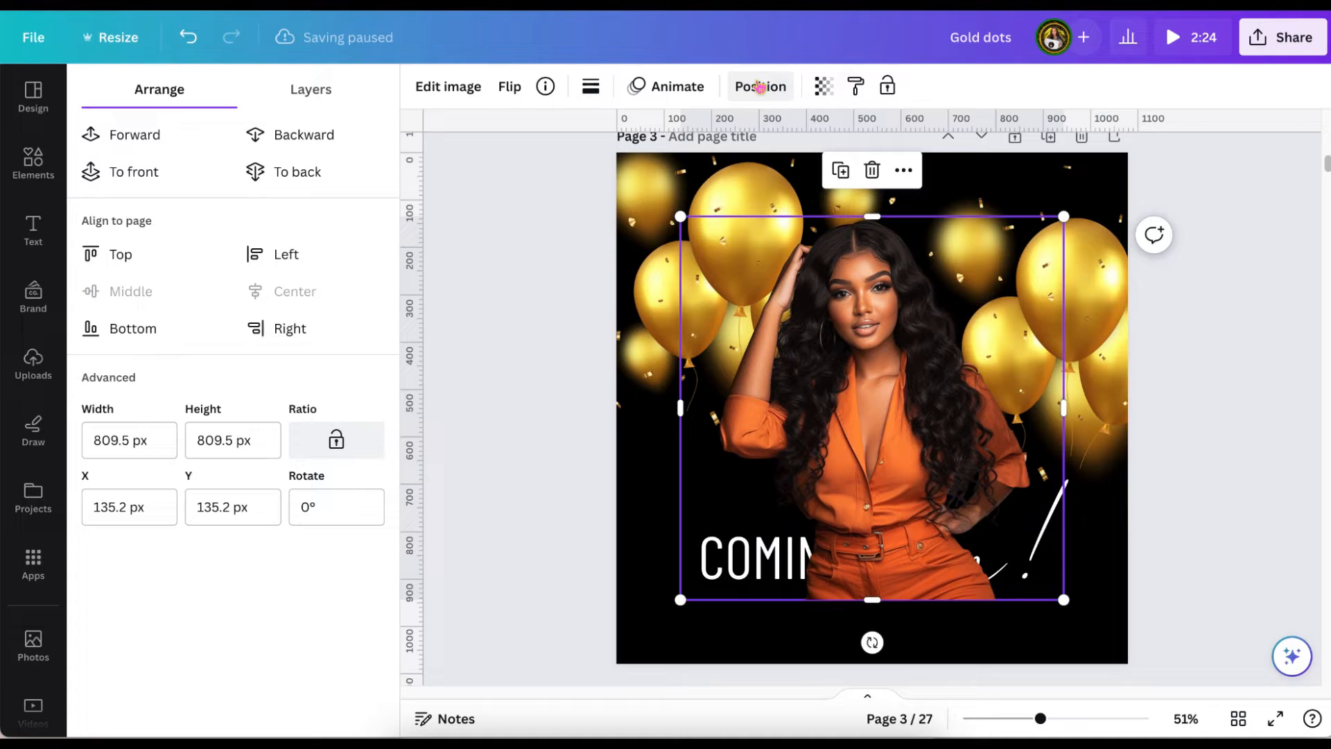
pyautogui.click(315, 137)
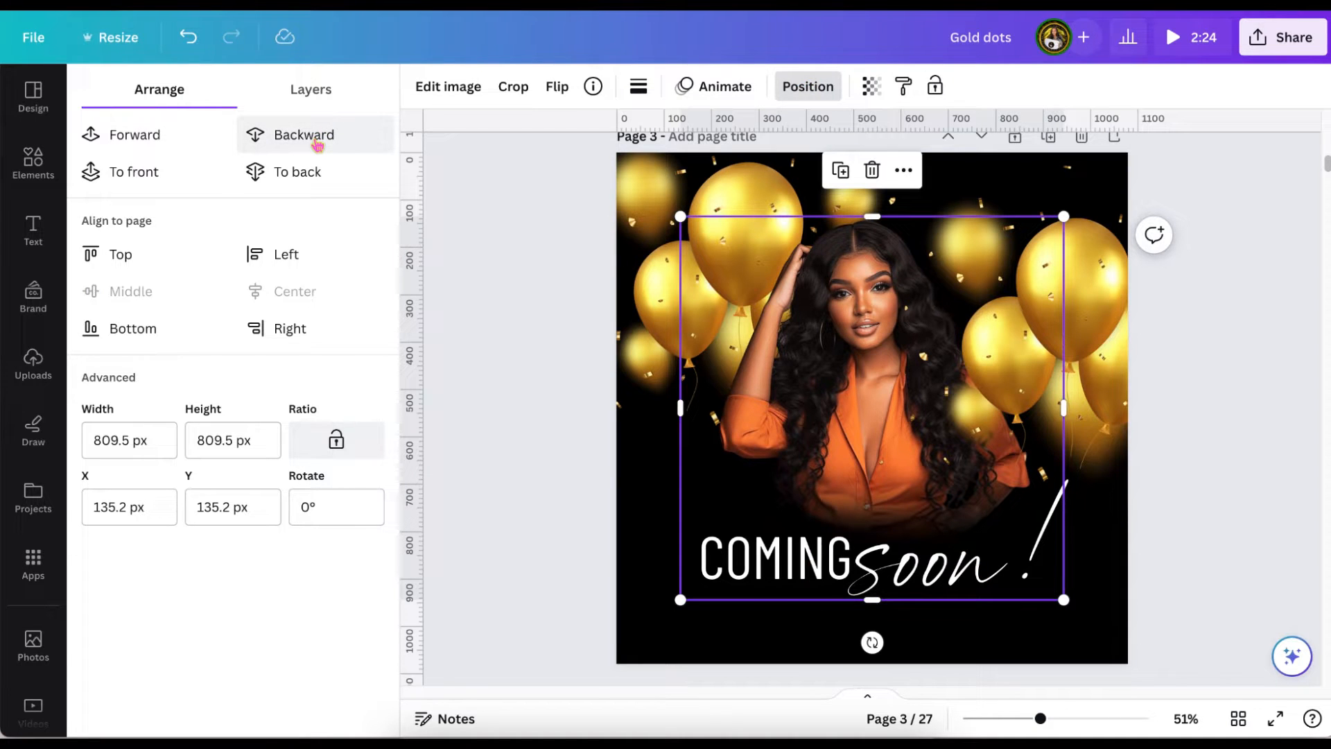
pyautogui.moveTo(868, 314); pyautogui.dragTo(860, 269)
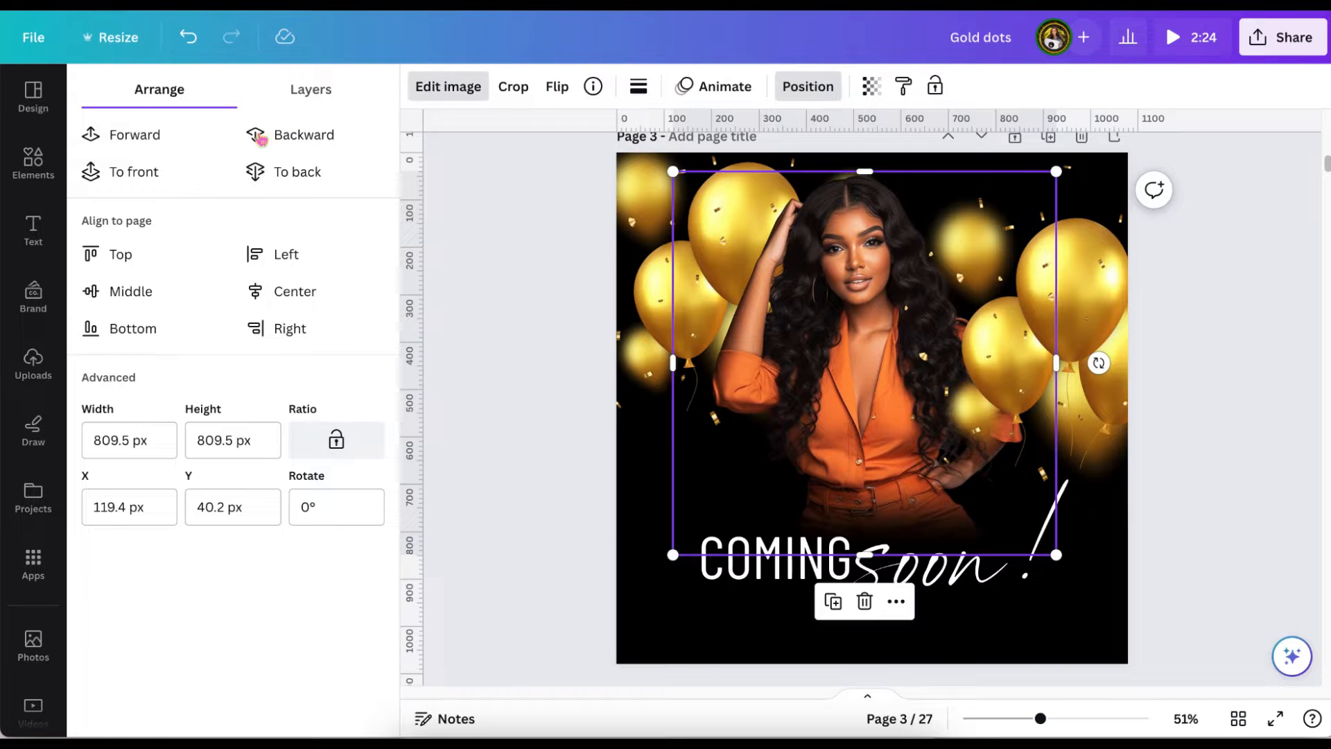
# Apply a drop shadow with the Top option to the woman's photo and shift it slightly left and down.
pyautogui.click(448, 86)
pyautogui.click(235, 494)
pyautogui.click(336, 182)
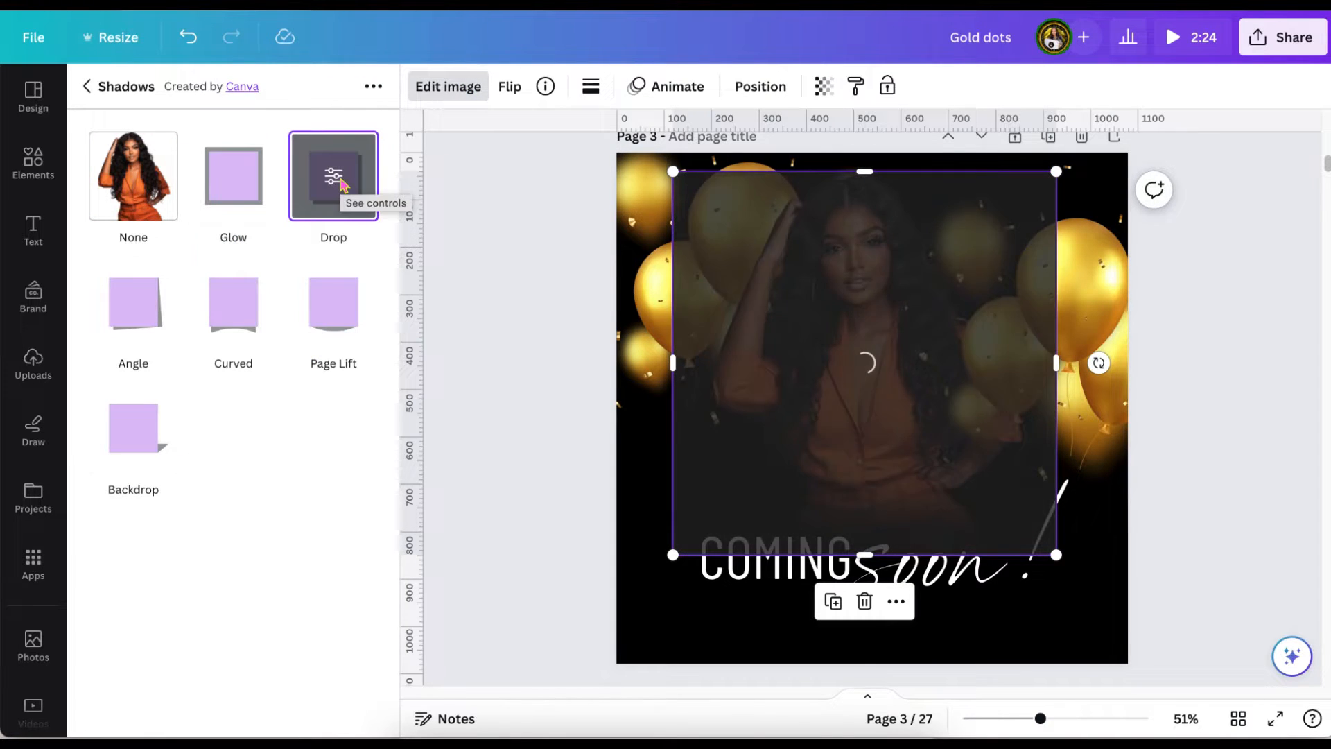
pyautogui.click(337, 178)
pyautogui.click(293, 150)
pyautogui.click(233, 212)
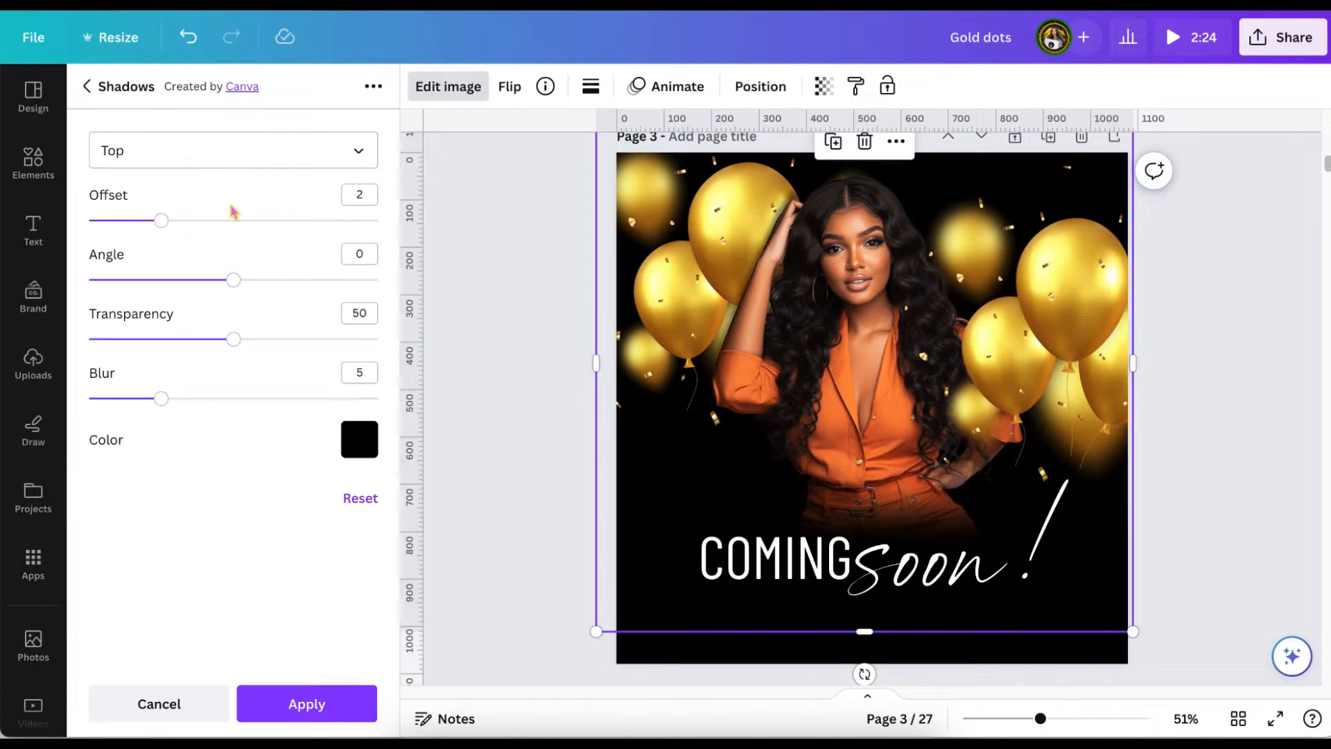
pyautogui.click(298, 704)
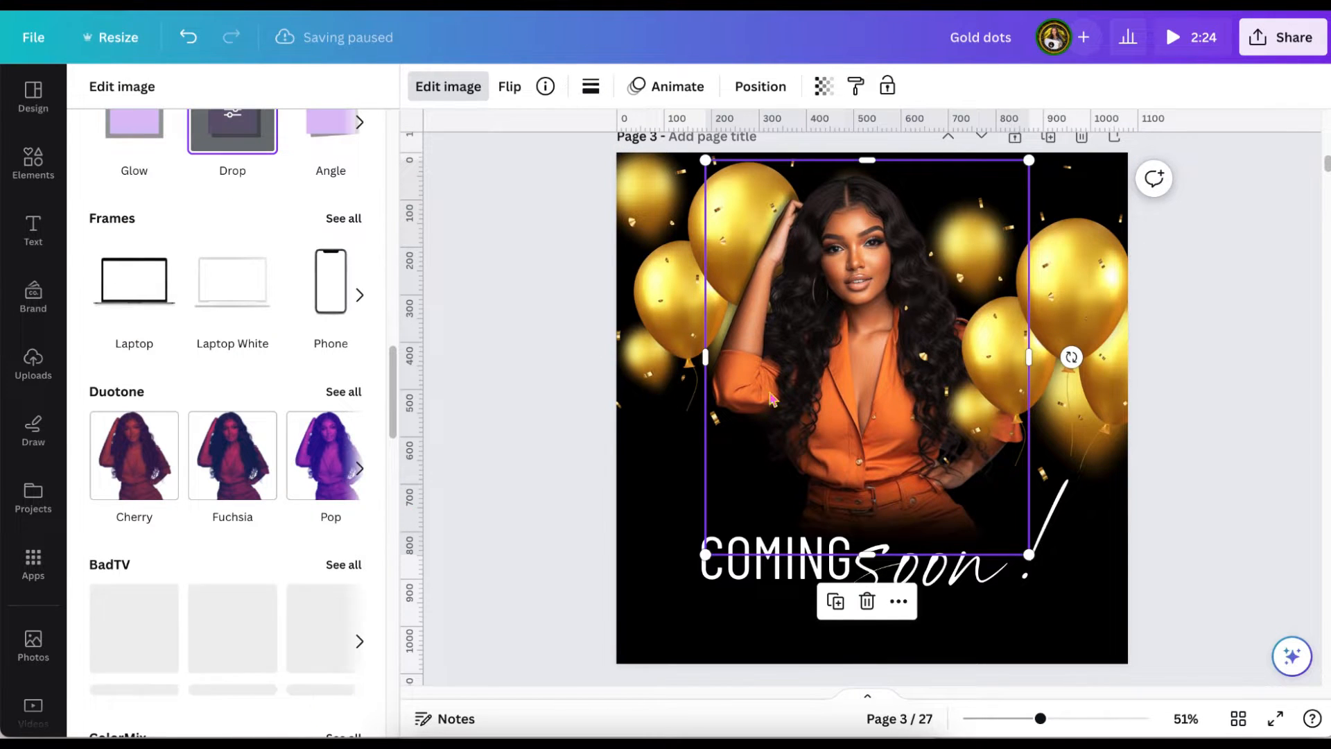
pyautogui.moveTo(839, 354); pyautogui.dragTo(822, 360)
pyautogui.click(1210, 490)
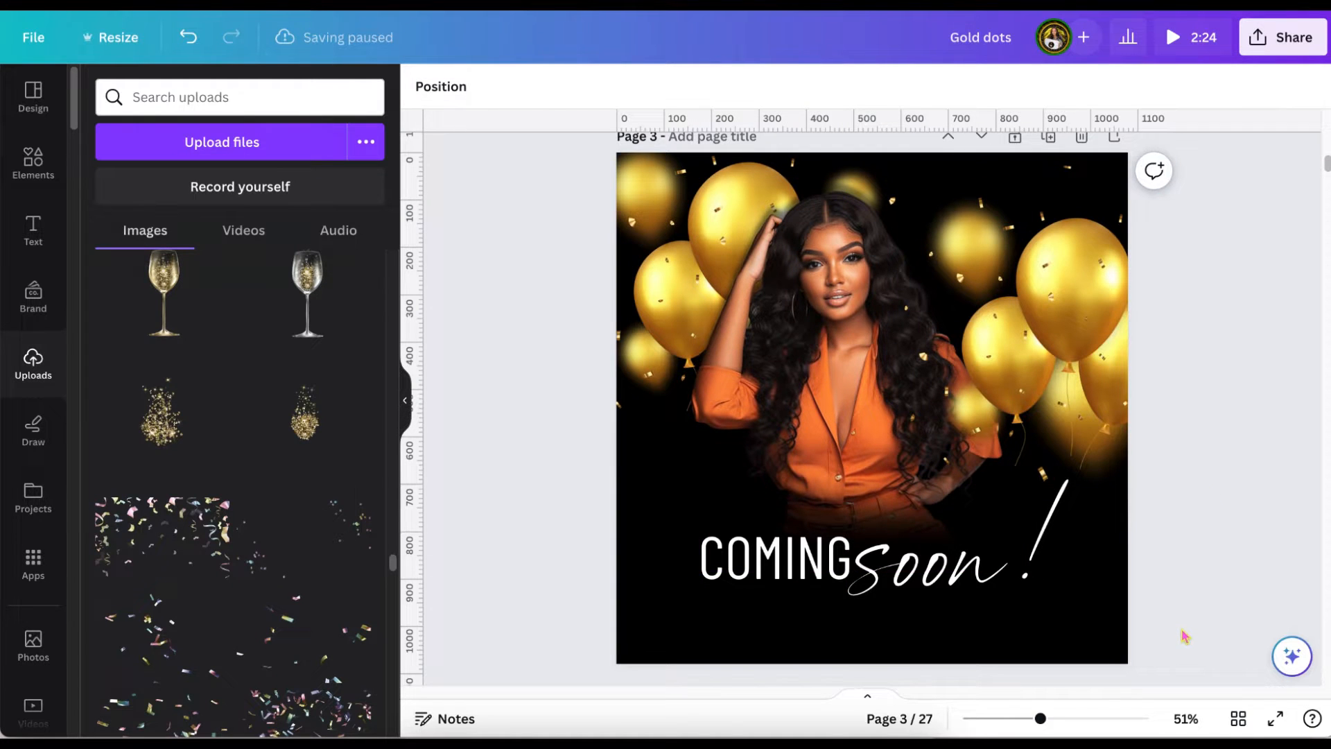
# Move "COMING", "soon!" and the black blur upward, setting "soon!" slightly lower than "COMING".
pyautogui.moveTo(775, 579); pyautogui.dragTo(734, 503)
pyautogui.click(947, 574)
pyautogui.click(737, 525)
pyautogui.click(929, 555)
pyautogui.moveTo(929, 555); pyautogui.dragTo(913, 517)
pyautogui.click(657, 557)
pyautogui.moveTo(599, 544); pyautogui.dragTo(582, 521)
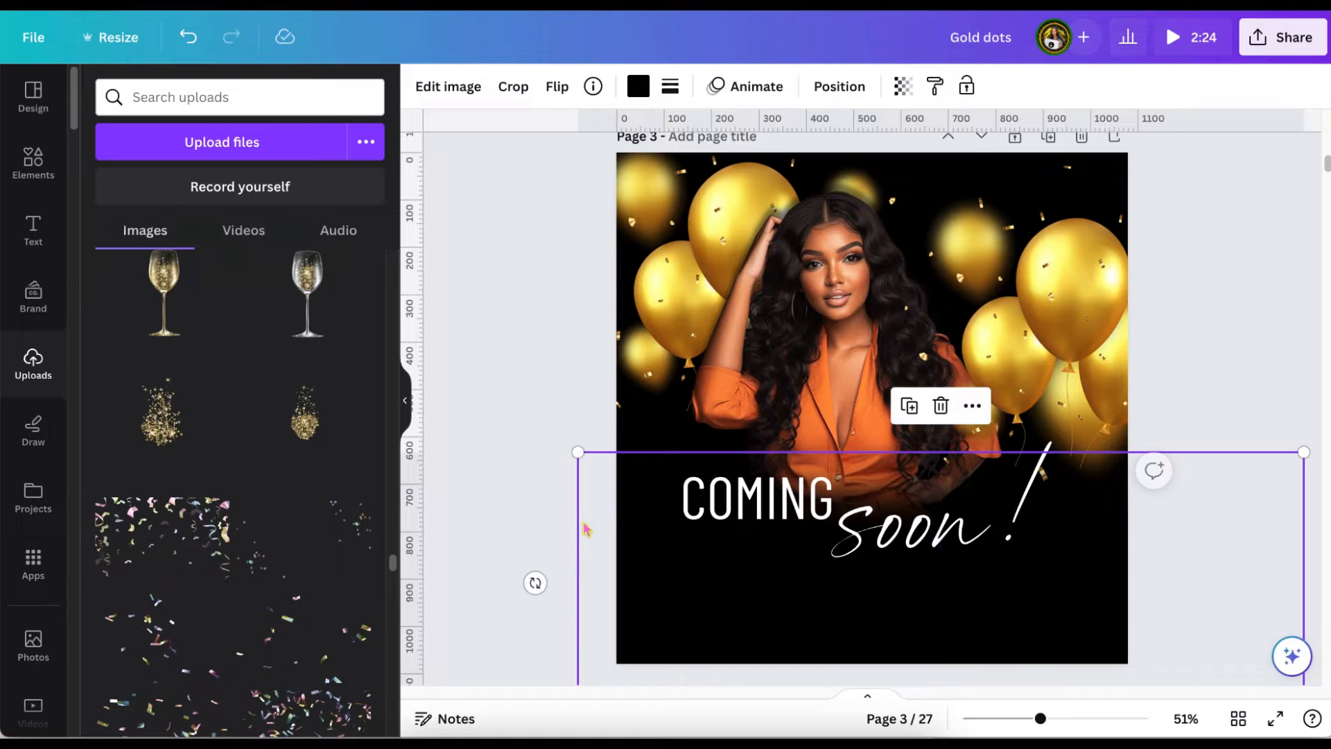
pyautogui.click(531, 375)
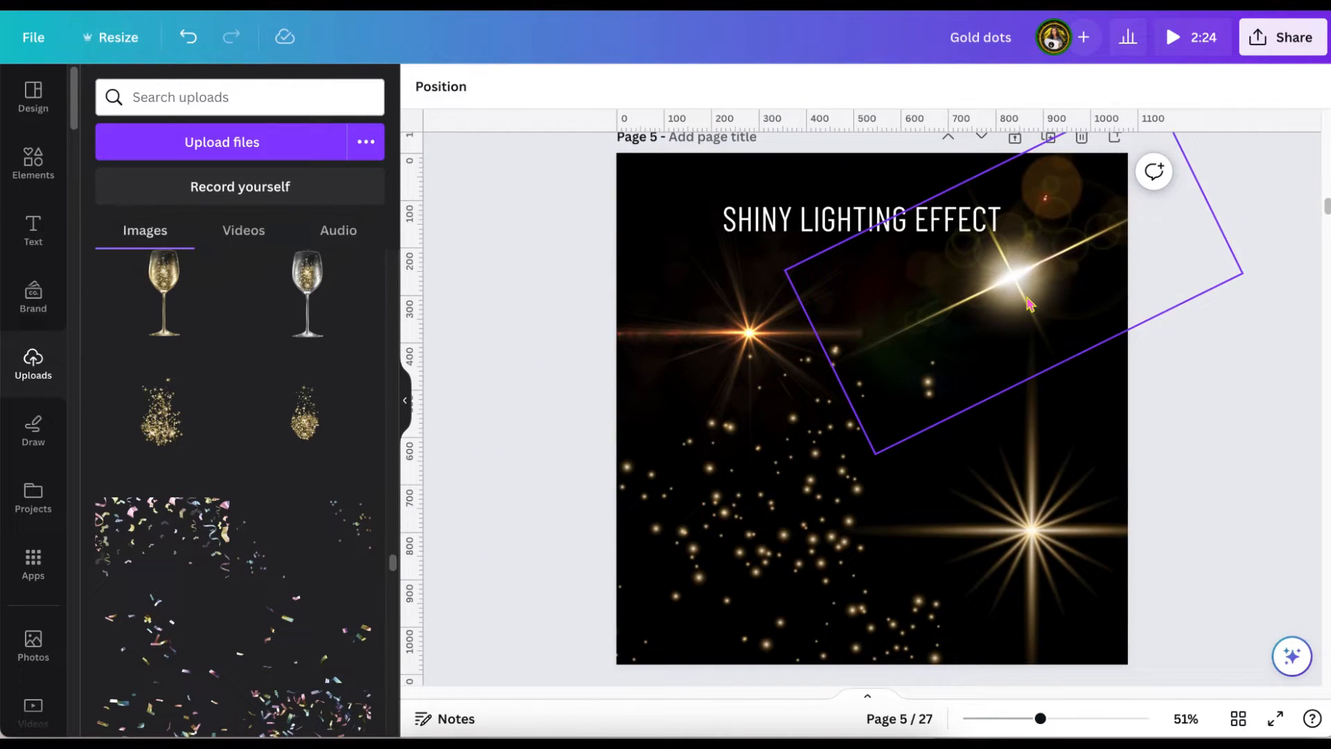
# Copy the tilted white-gold light flare from page 5 onto page 3 over the balloons.
pyautogui.moveTo(1031, 303); pyautogui.dragTo(1031, 304)
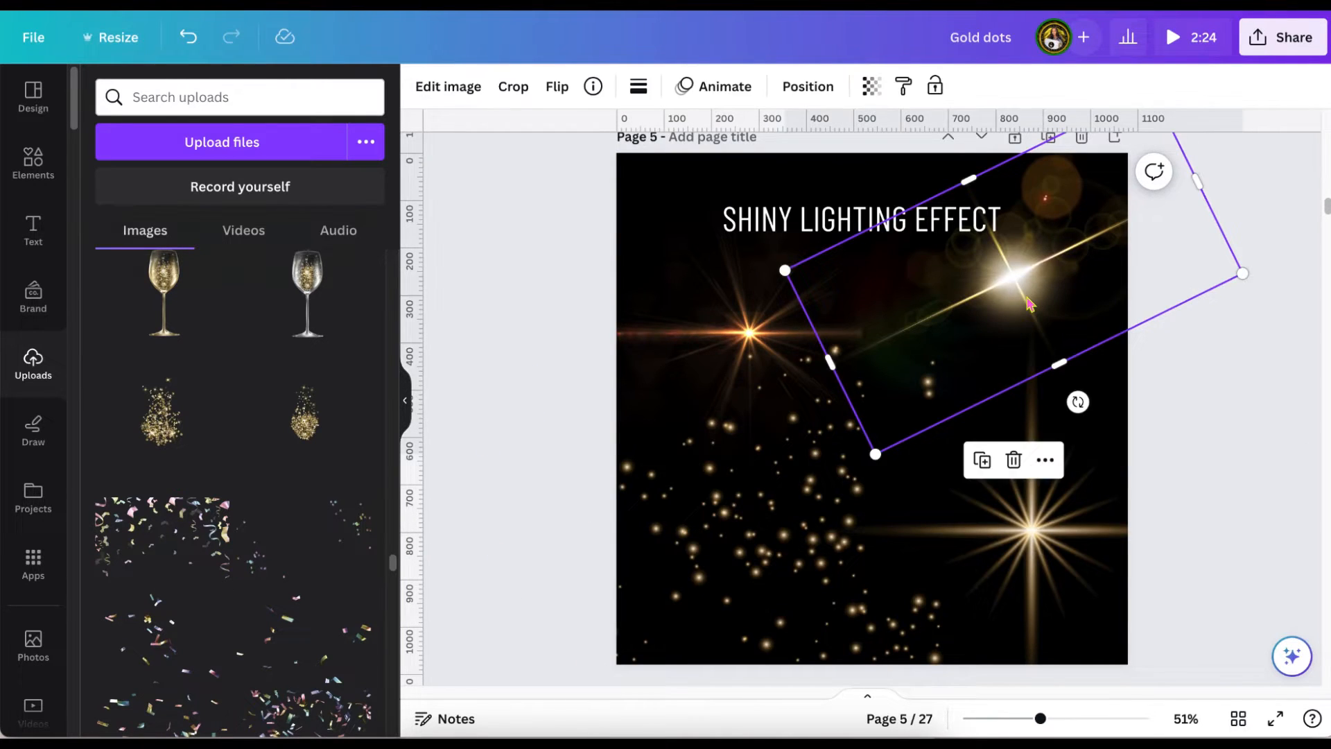
pyautogui.scroll(5, 1030, 303)
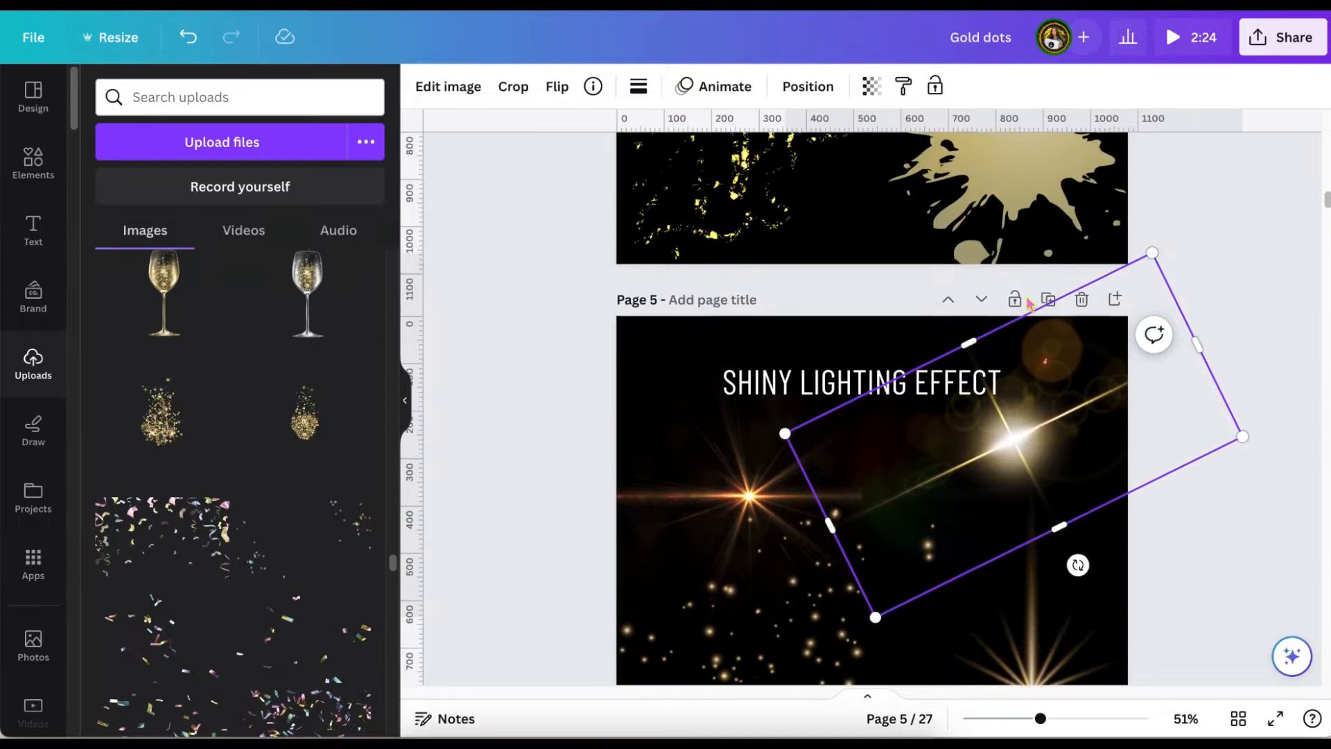
pyautogui.click(629, 437)
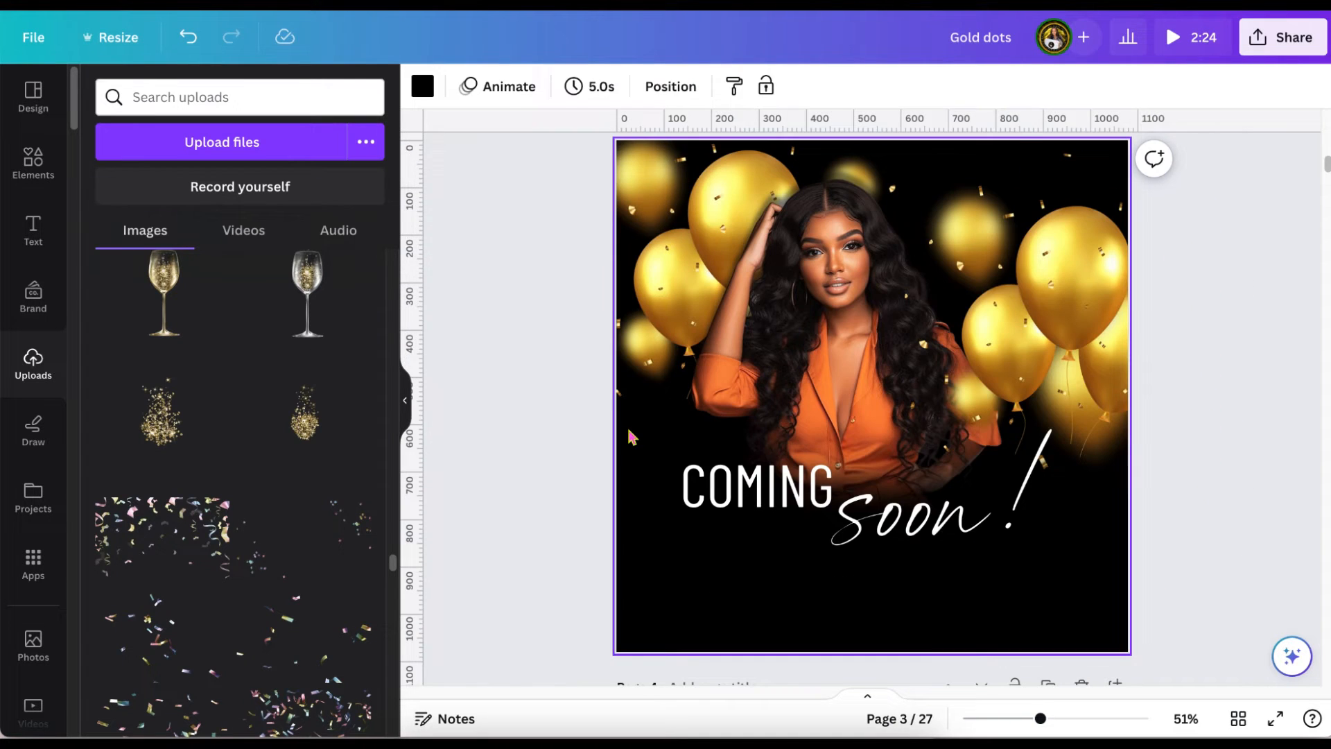
pyautogui.hotkey('ctrl', 'v')
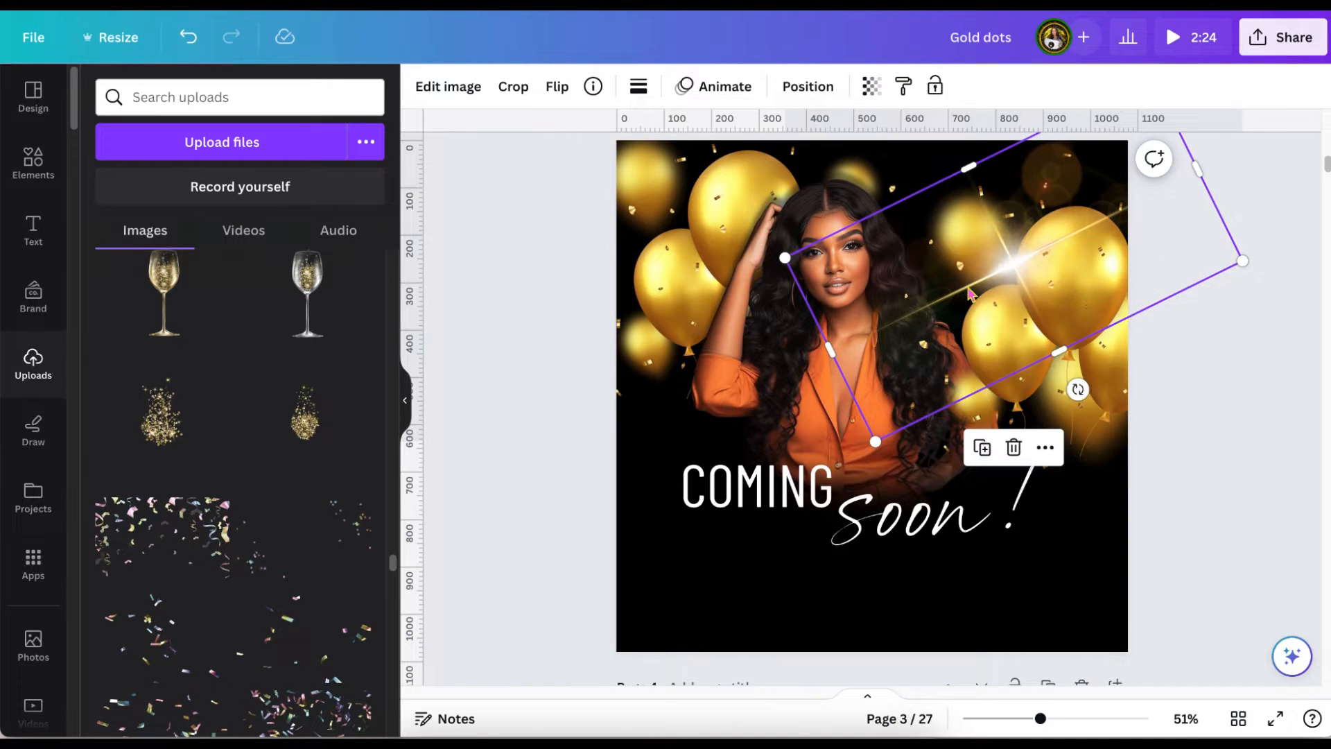
# Copy the scattered gold sparkle cluster beside "LIGHT STAR" on page 6 onto page 3 over the right-hand balloons.
pyautogui.scroll(1, 971, 295)
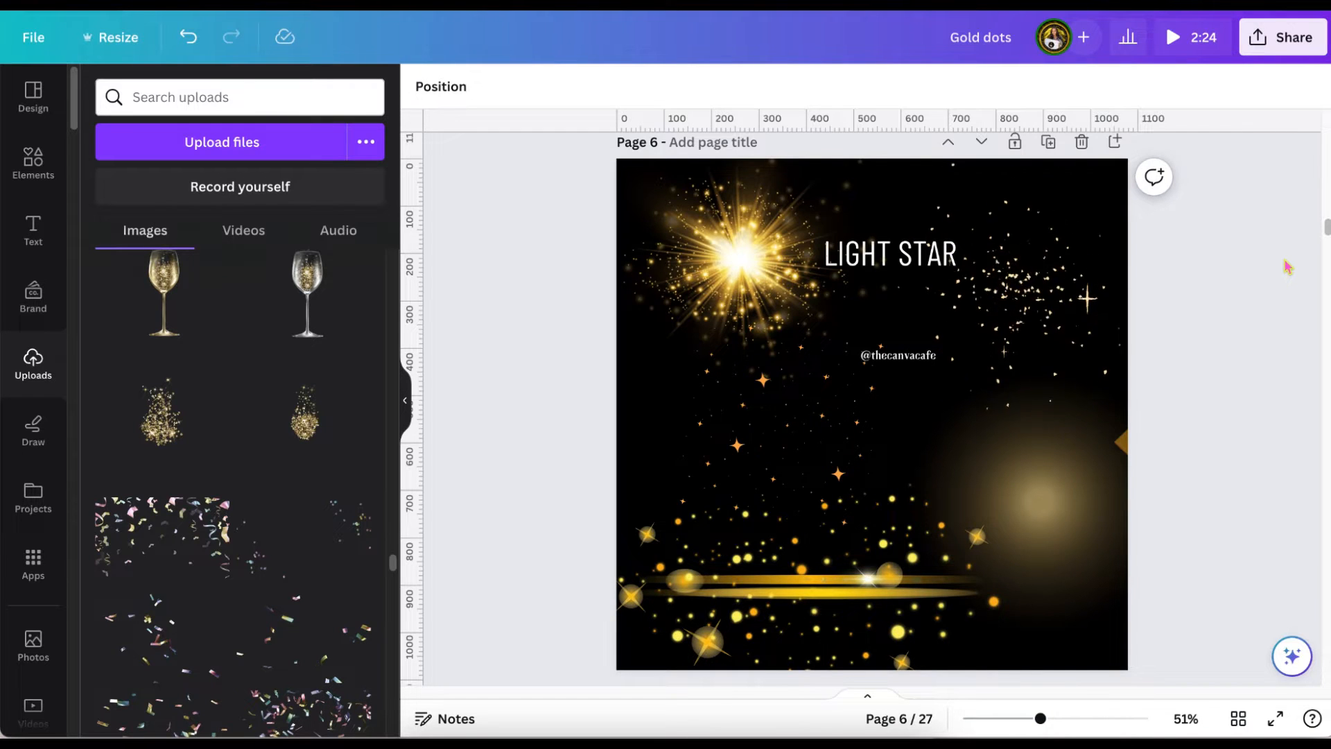
pyautogui.click(1062, 290)
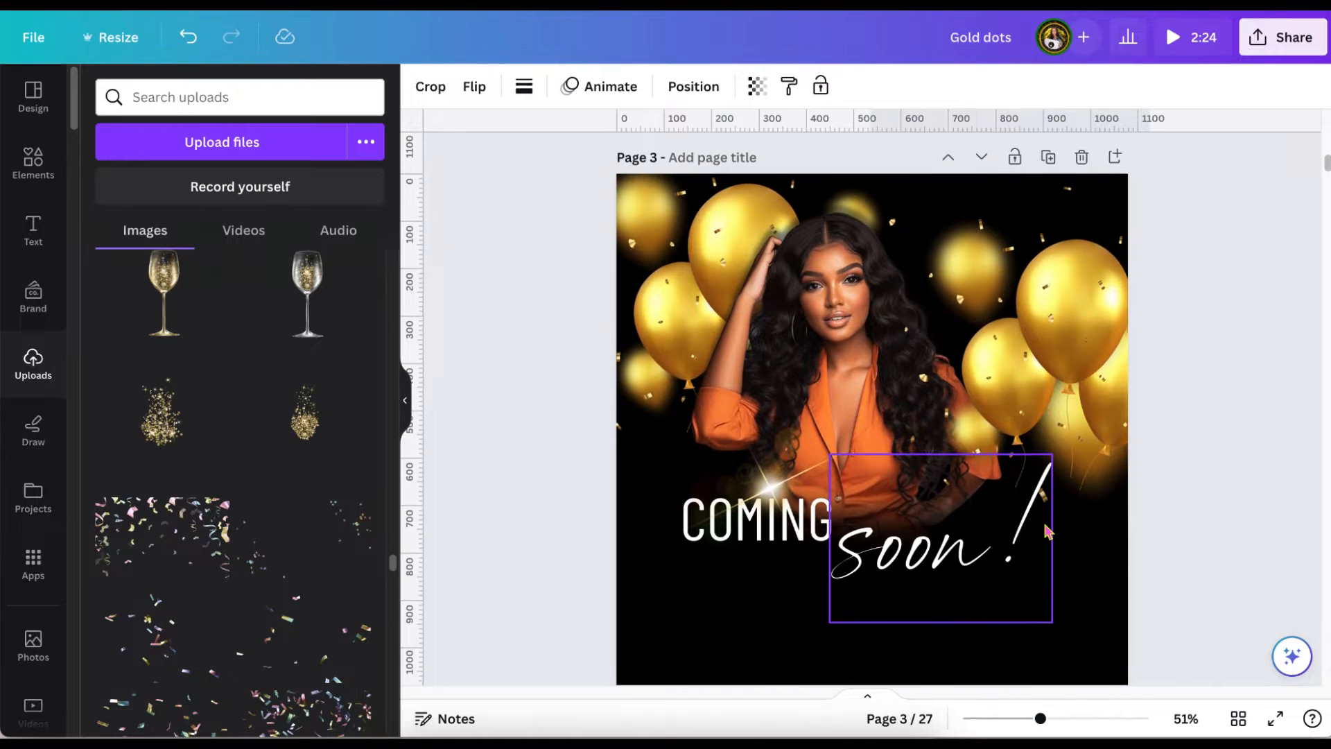
pyautogui.click(1076, 591)
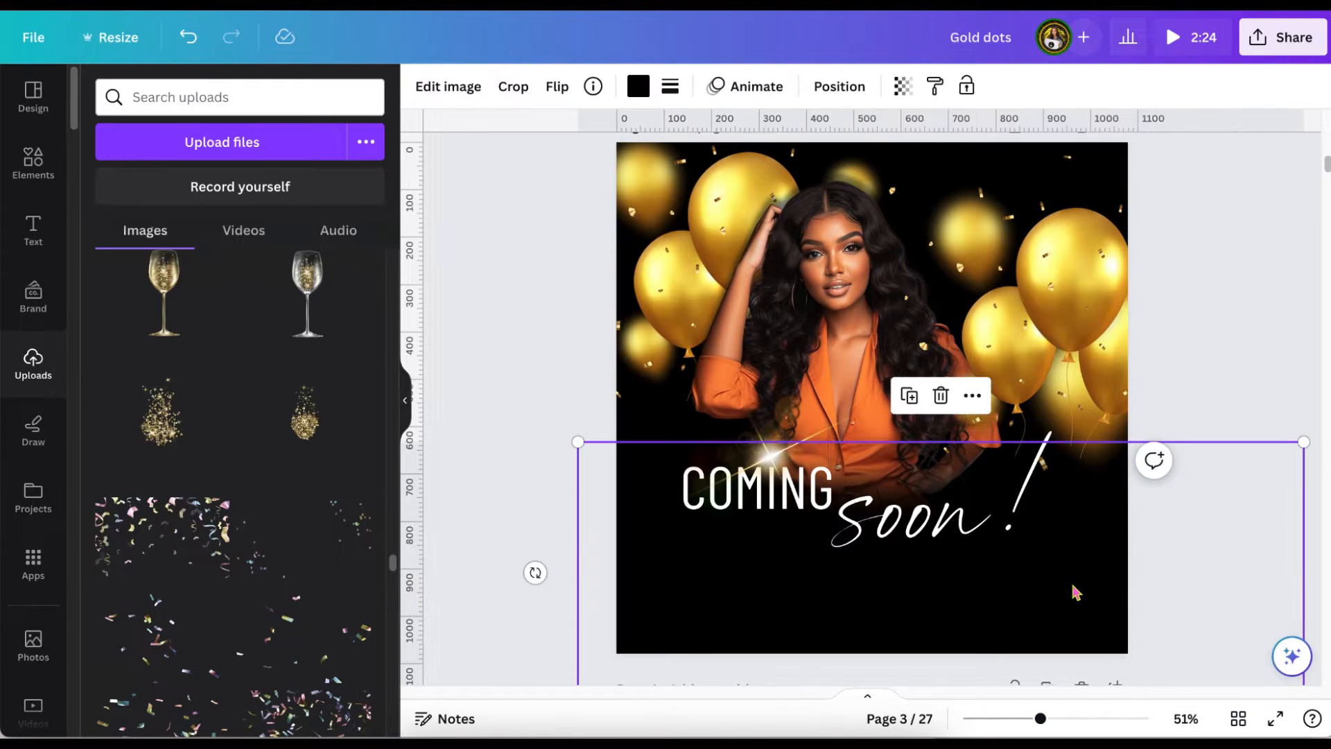
pyautogui.press('super+v')
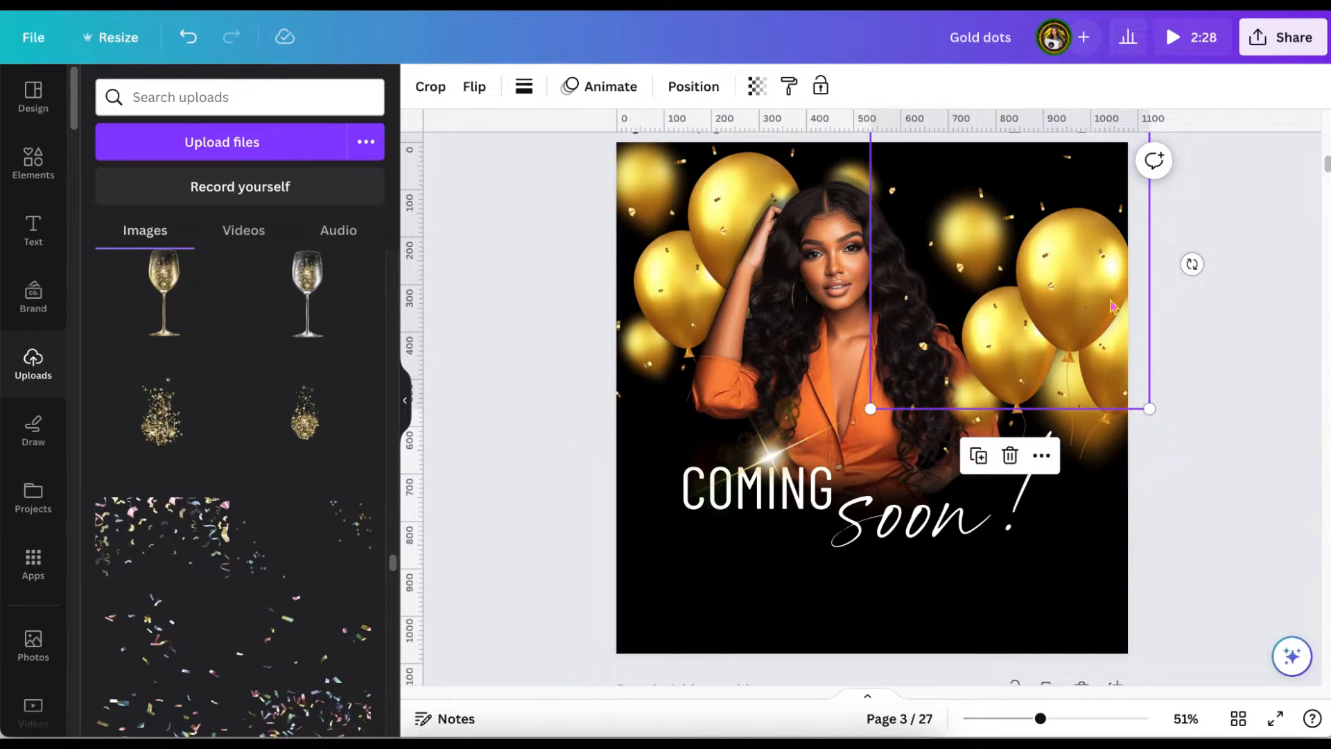
pyautogui.scroll(1, 1074, 263)
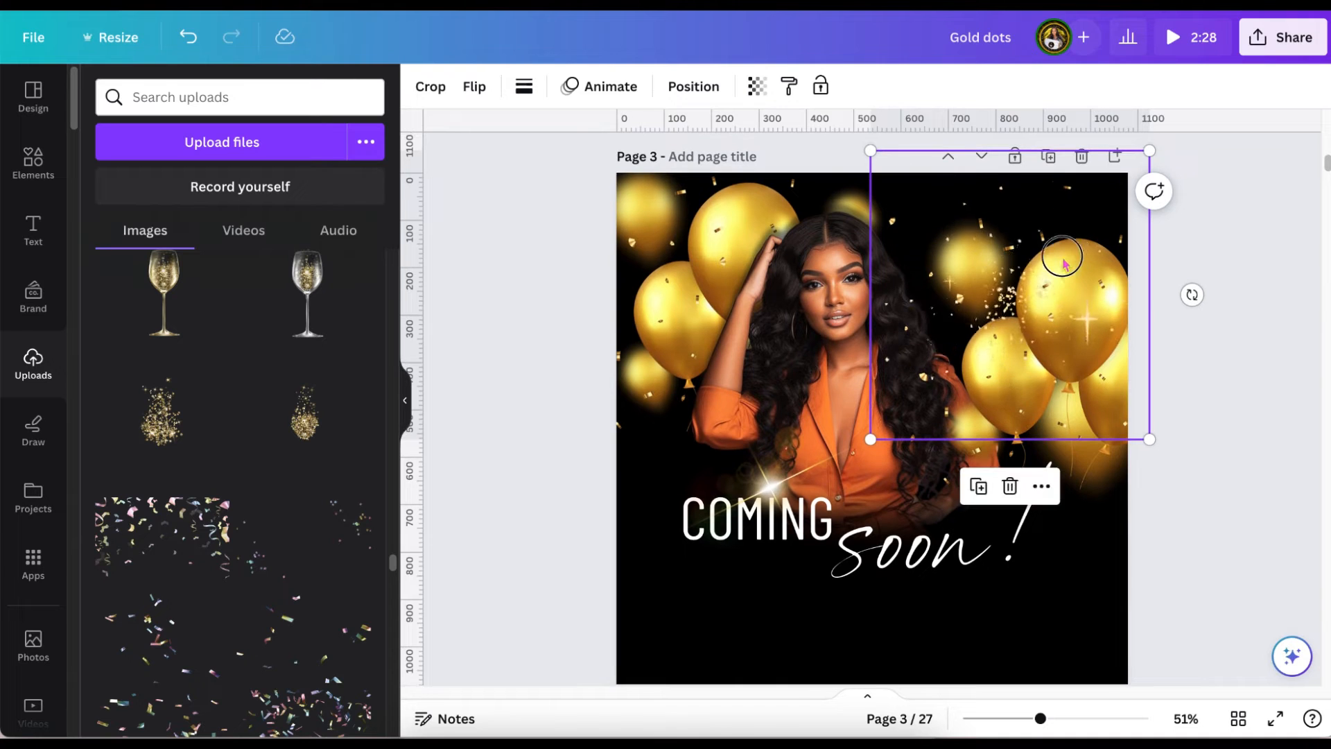
# Shift the sparkle cluster left, enlarge it to about 688.5 by 713.5 px, and send it to the back.
pyautogui.moveTo(1066, 262); pyautogui.dragTo(1027, 259)
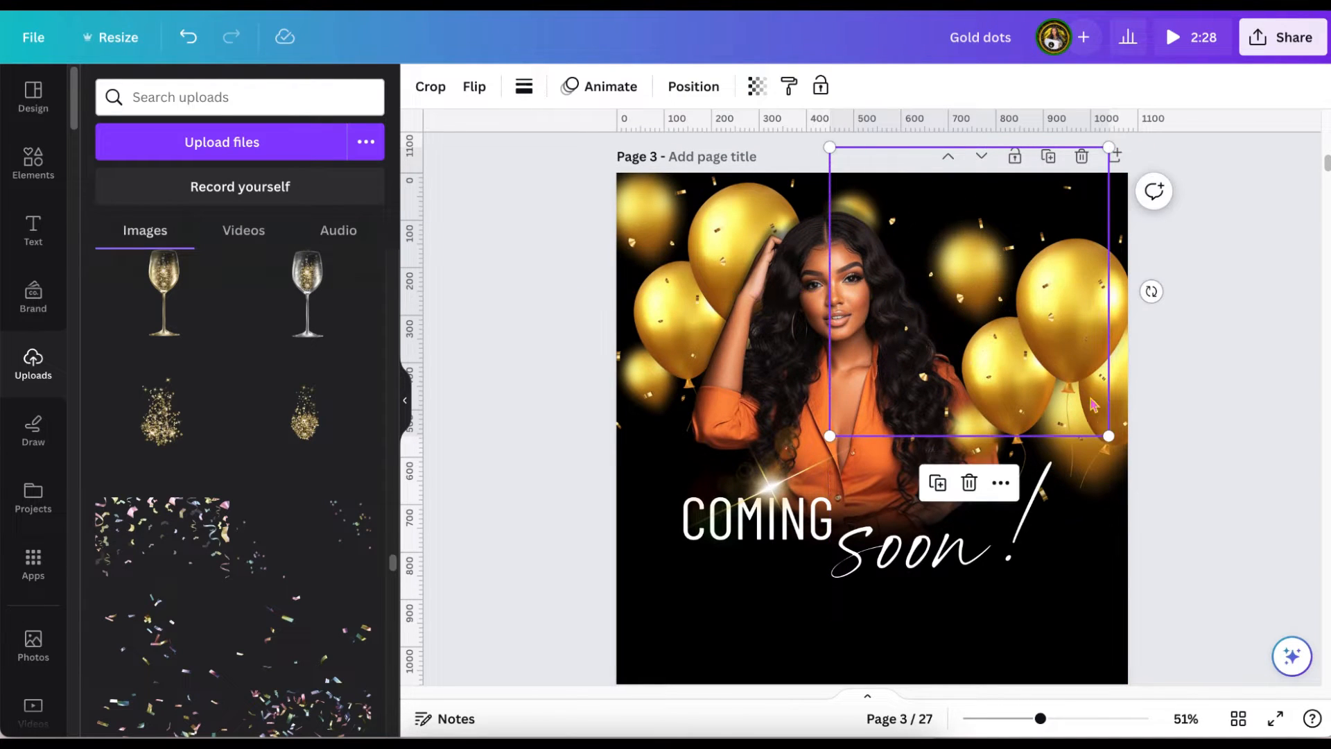
pyautogui.moveTo(1109, 435); pyautogui.dragTo(1179, 471)
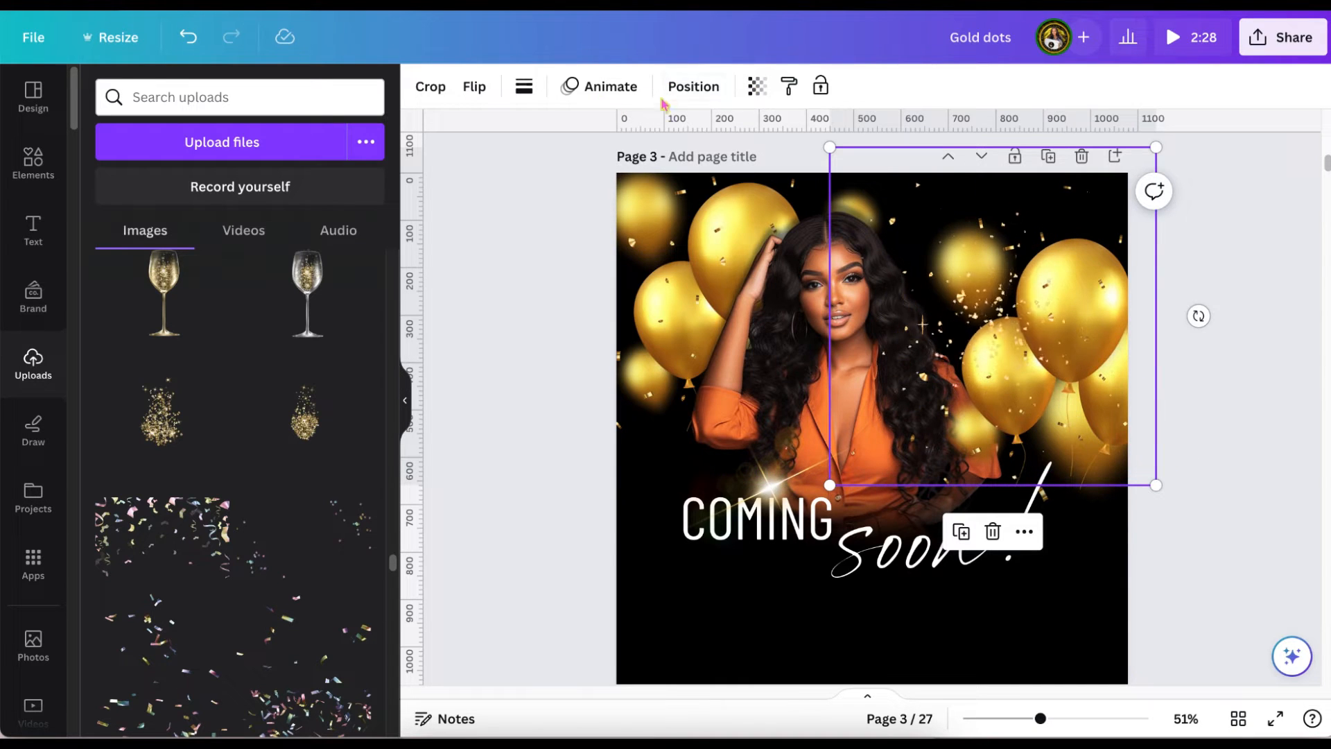
pyautogui.click(692, 86)
pyautogui.click(304, 173)
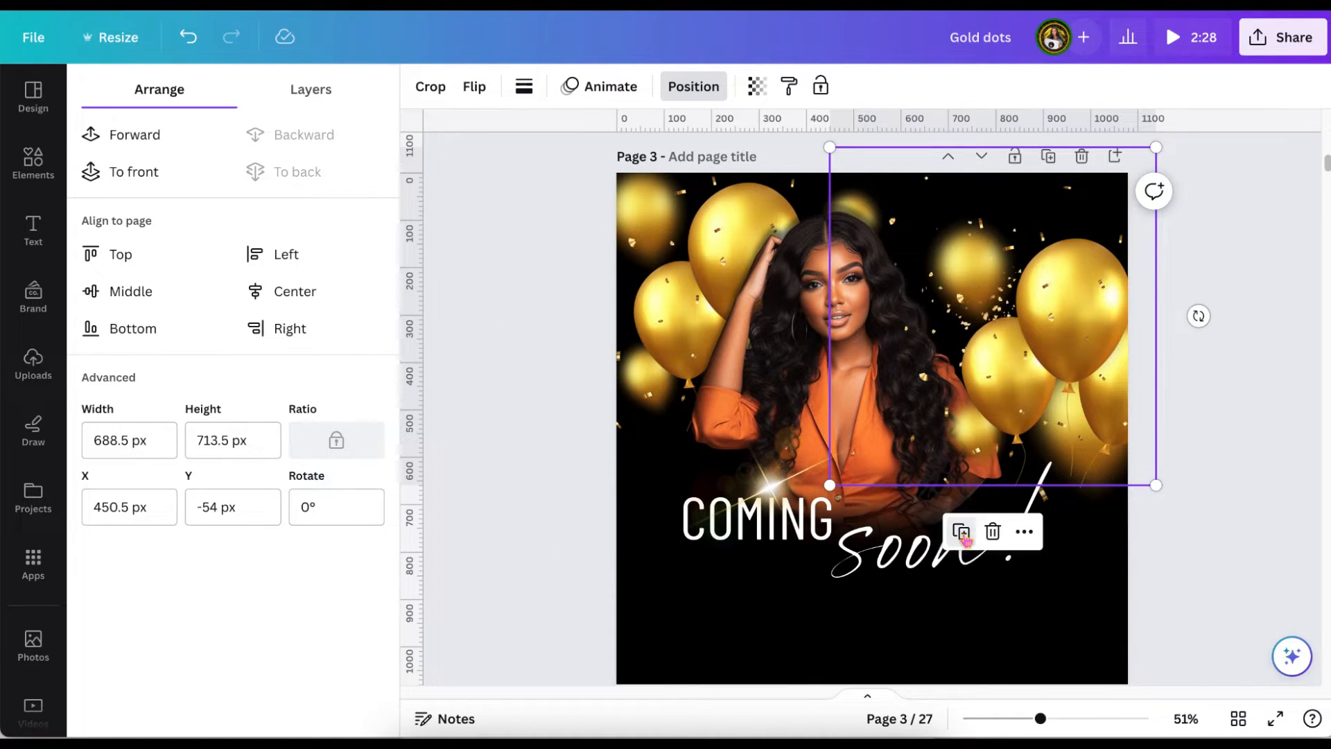
# Duplicate the sparkle cluster, place the copy over the balloons left of the woman, and send it to the back.
pyautogui.click(1007, 393)
pyautogui.moveTo(1007, 393); pyautogui.dragTo(682, 294)
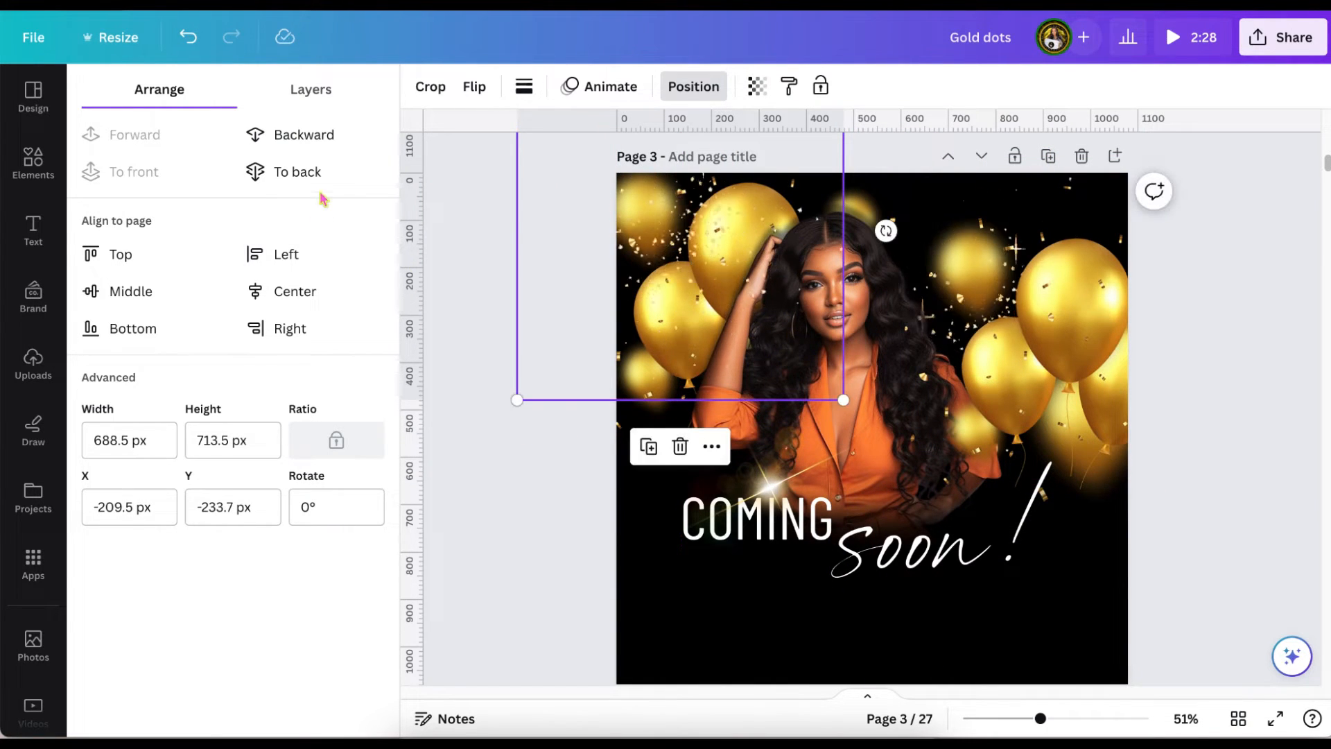
pyautogui.click(306, 173)
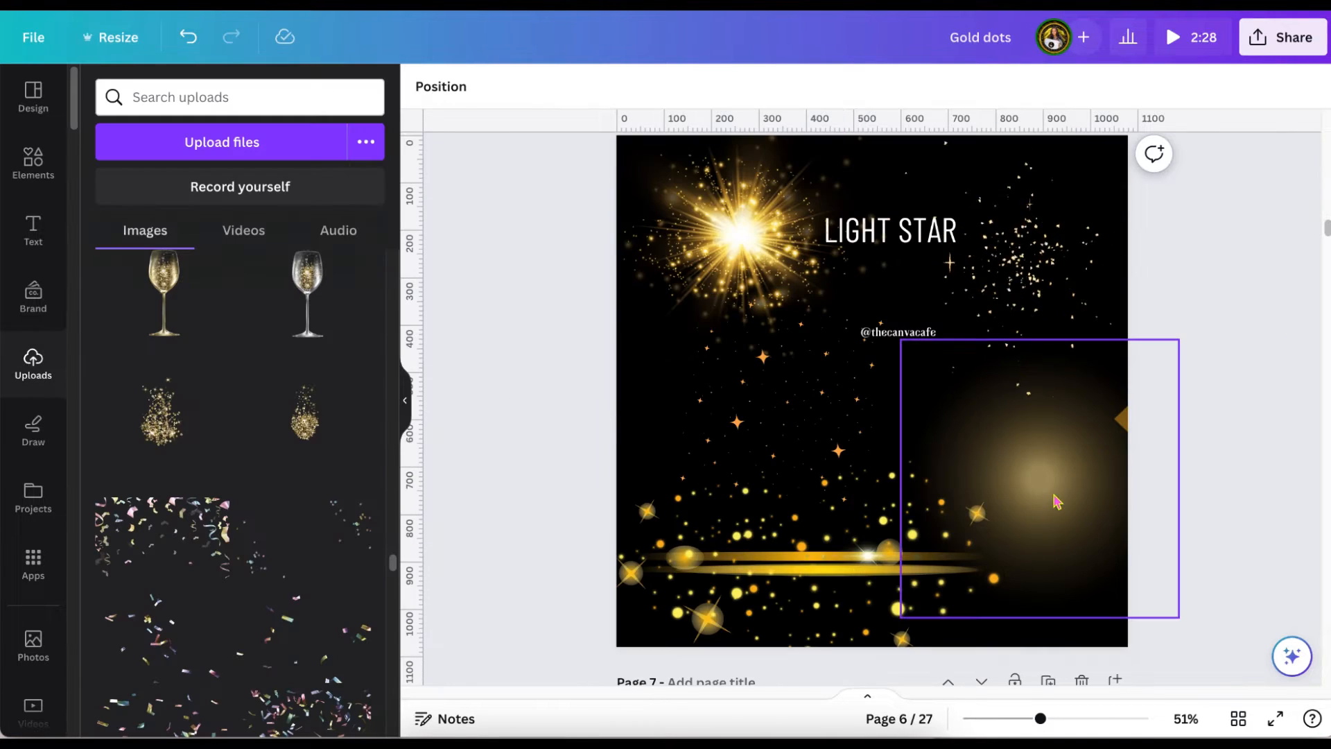
# Copy the soft round gold glow from page 6 onto page 3 at the woman's head and send it behind her photo.
pyautogui.click(1059, 495)
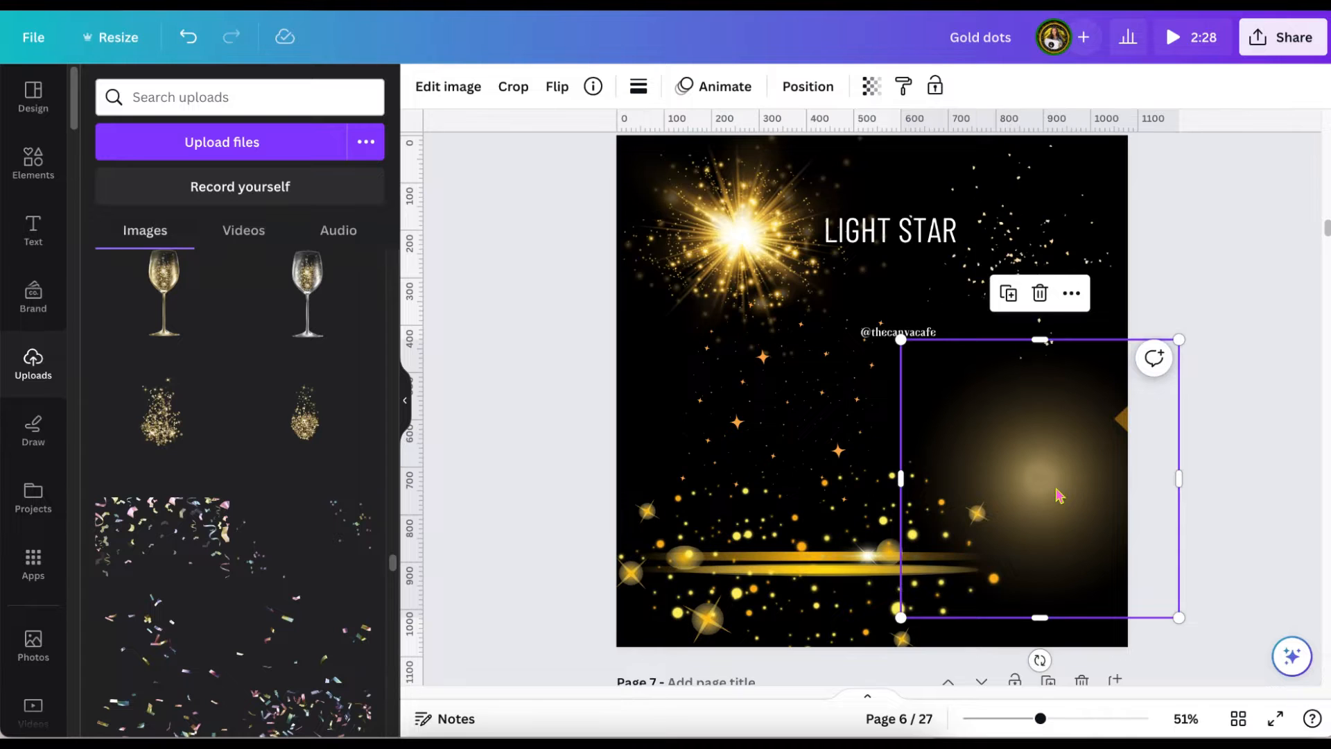
pyautogui.moveTo(1060, 495); pyautogui.dragTo(977, 494)
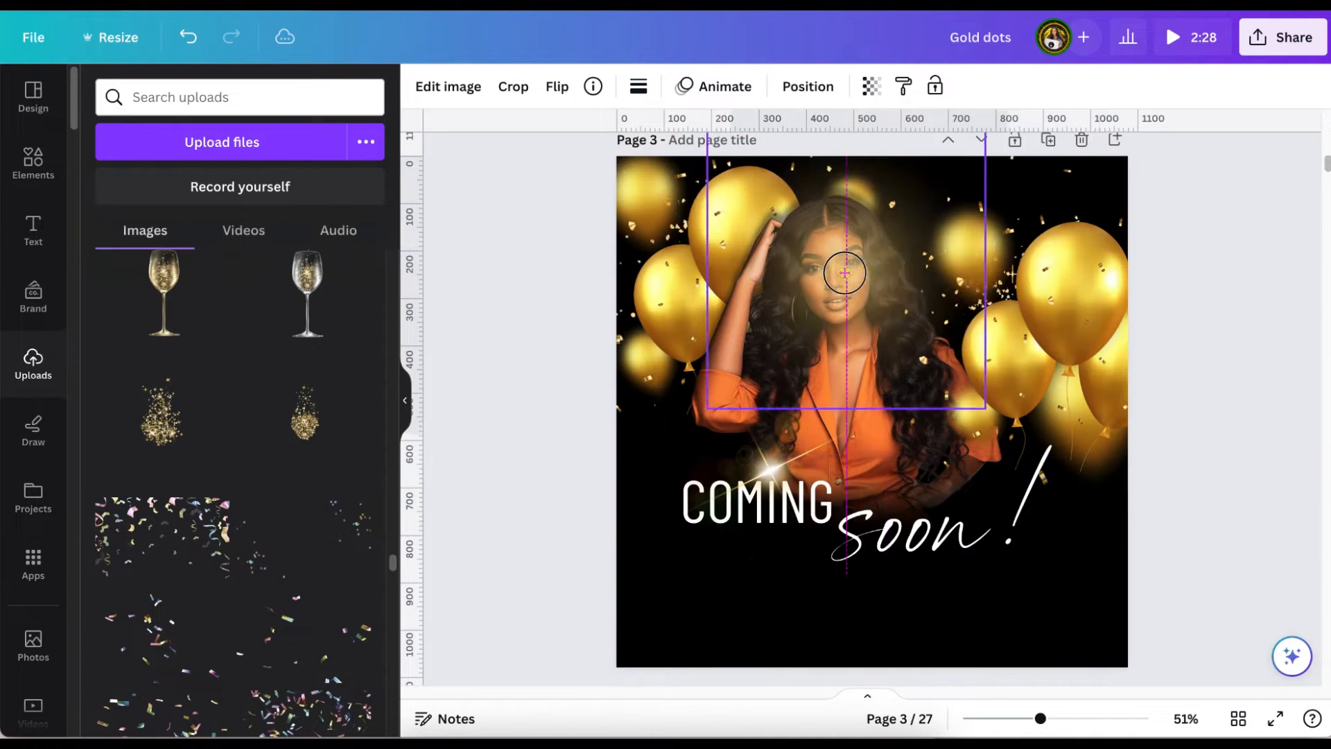
pyautogui.moveTo(842, 267); pyautogui.dragTo(873, 273)
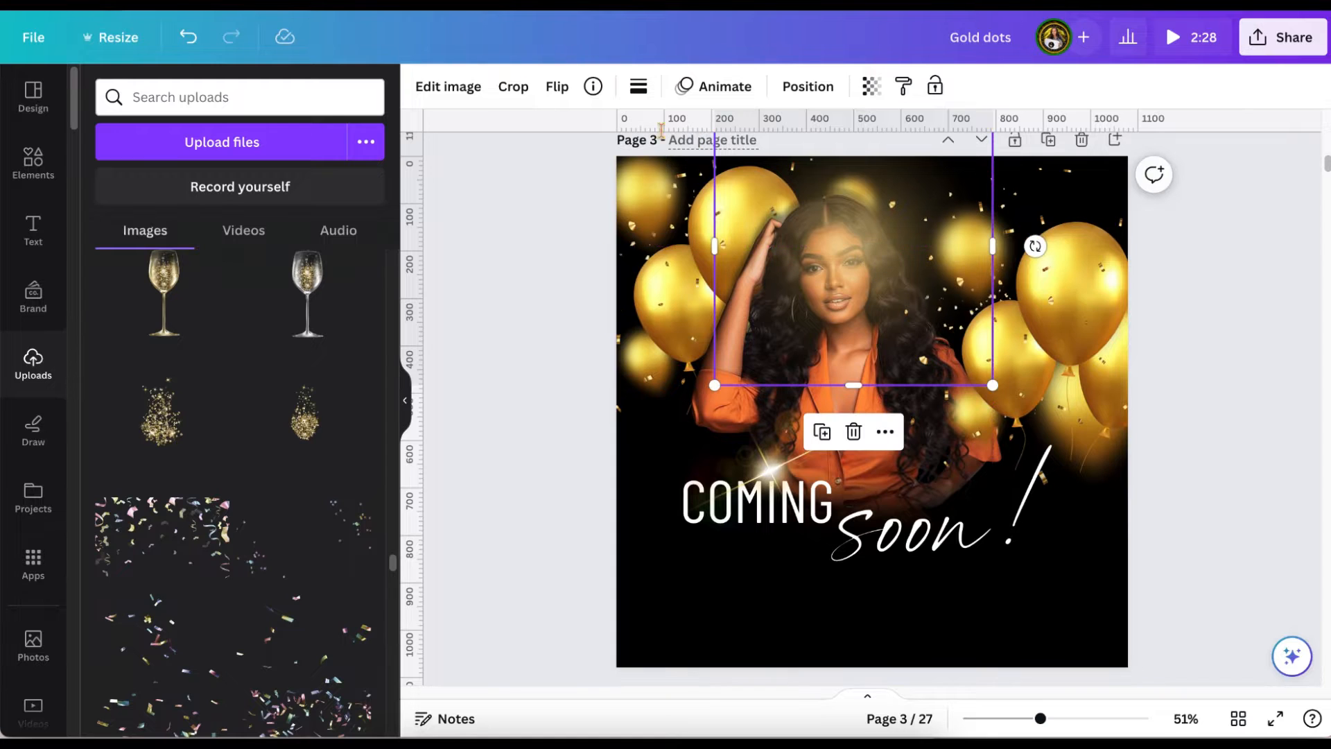
pyautogui.click(797, 86)
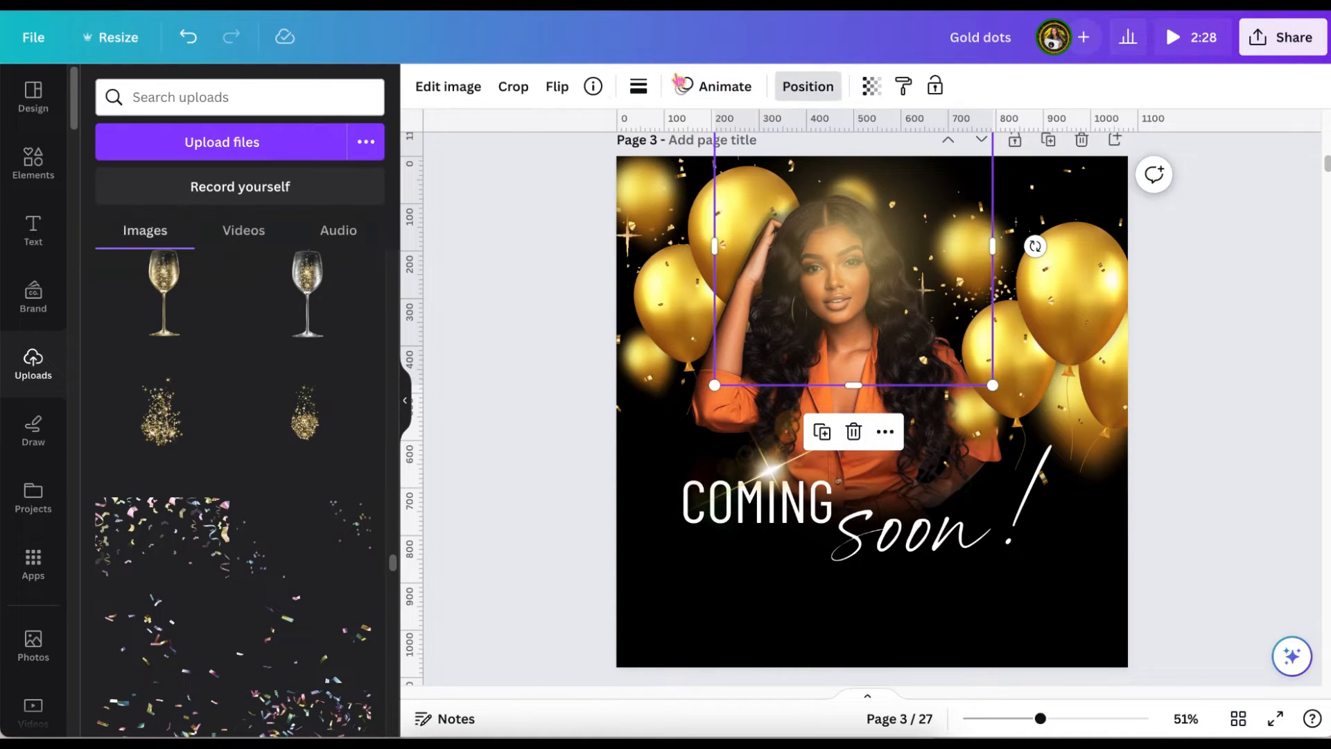
pyautogui.click(313, 139)
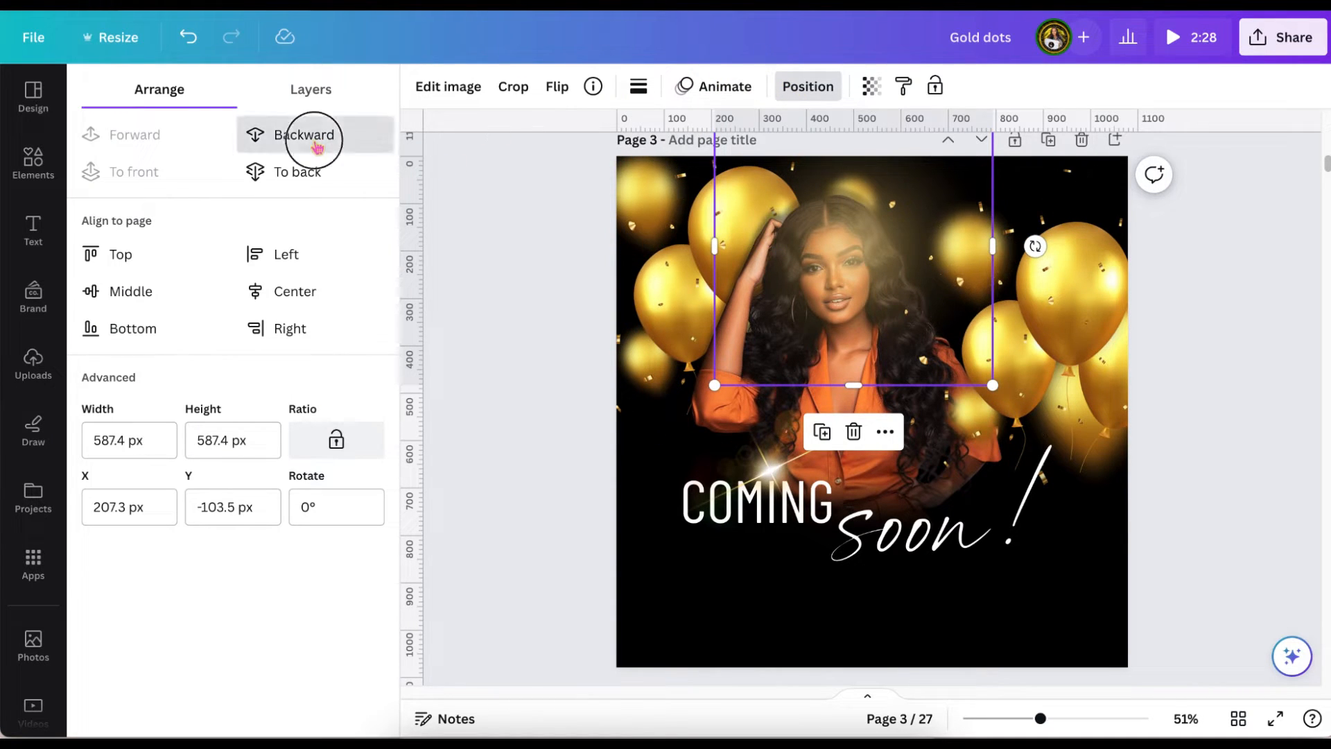
pyautogui.click(317, 146)
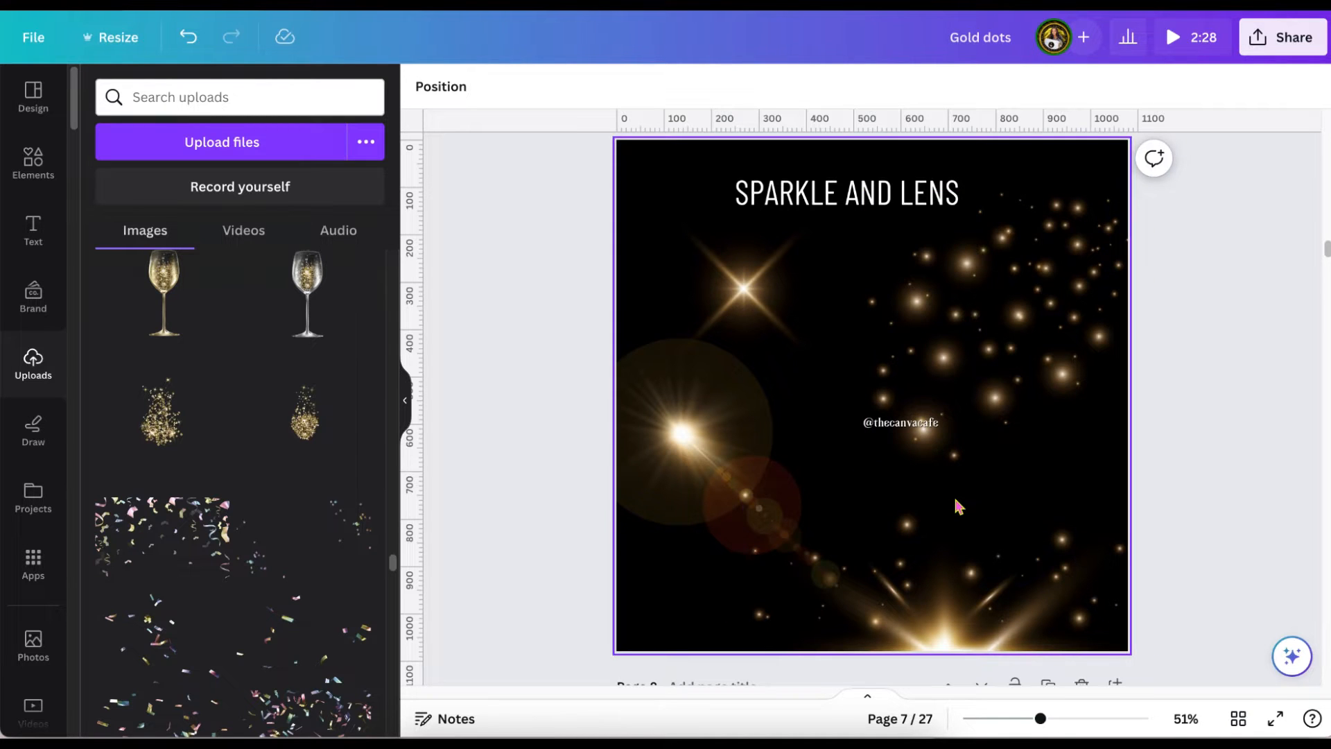
# Copy the thin gold glitter wave from page 8 onto page 3, placing it across the "COMING soon!" text.
pyautogui.scroll(-7, 957, 506)
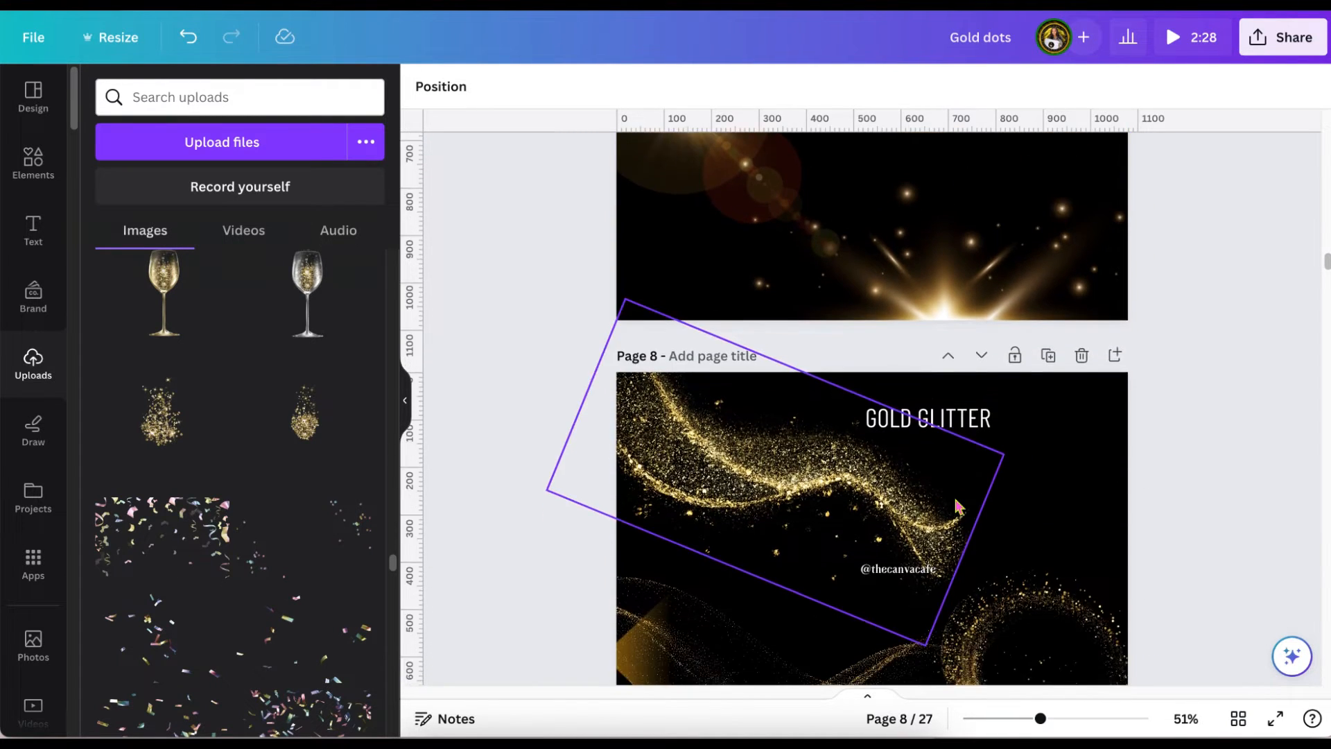
pyautogui.scroll(-2, 957, 506)
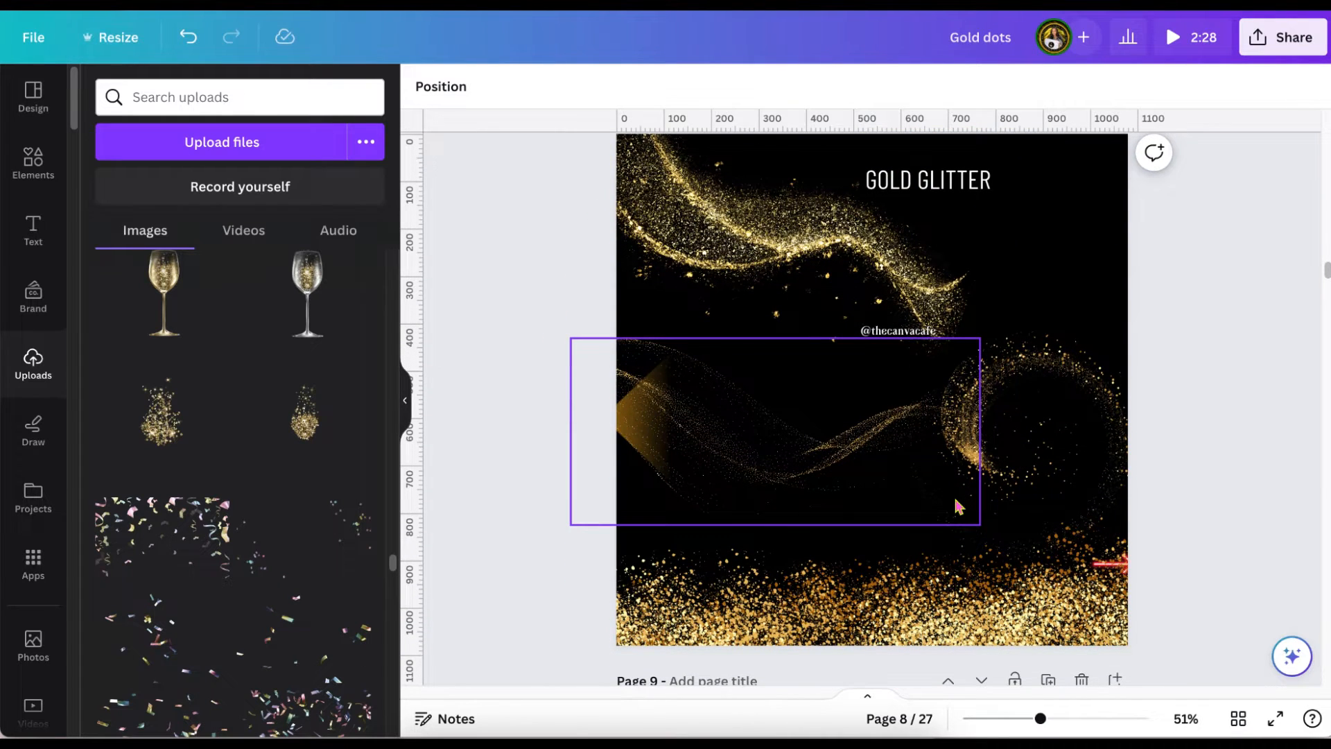
pyautogui.click(957, 505)
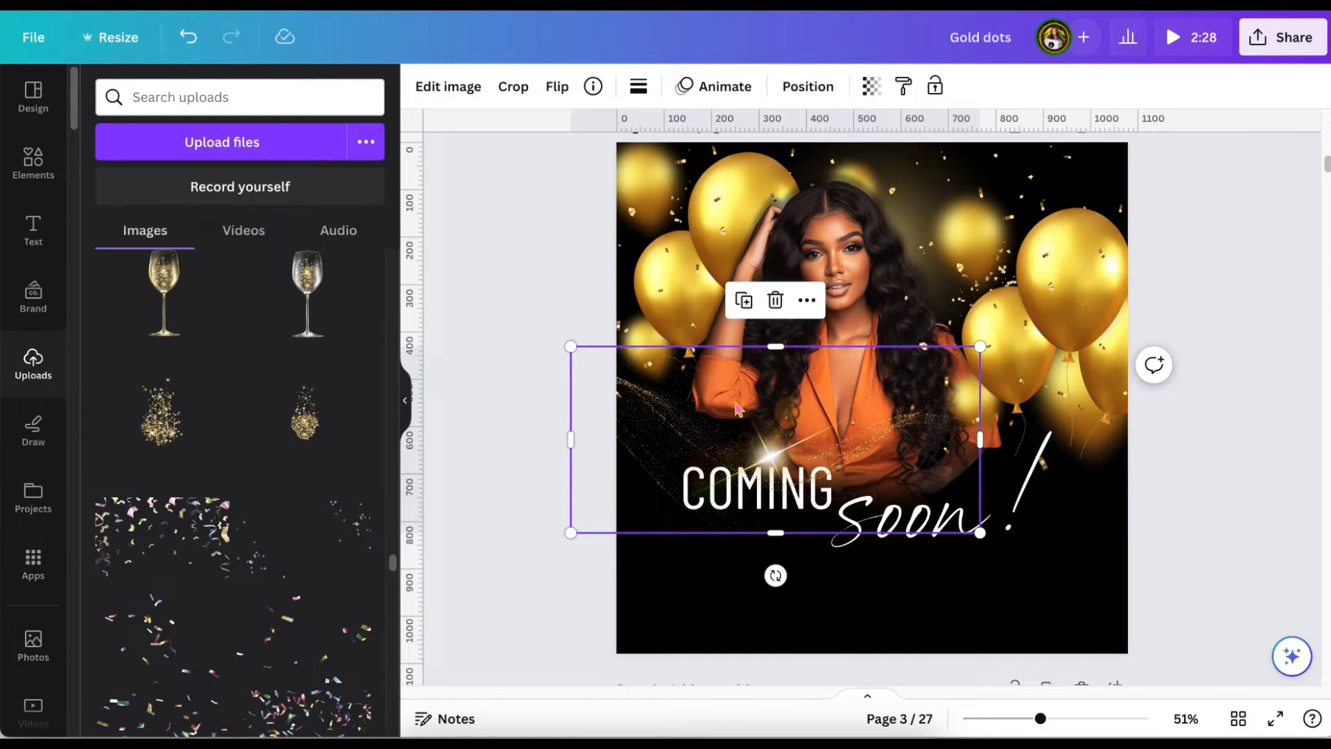
pyautogui.moveTo(737, 409)
pyautogui.mouseDown()
pyautogui.moveTo(735, 543)
pyautogui.moveTo(752, 544)
pyautogui.moveTo(751, 425)
pyautogui.mouseUp()
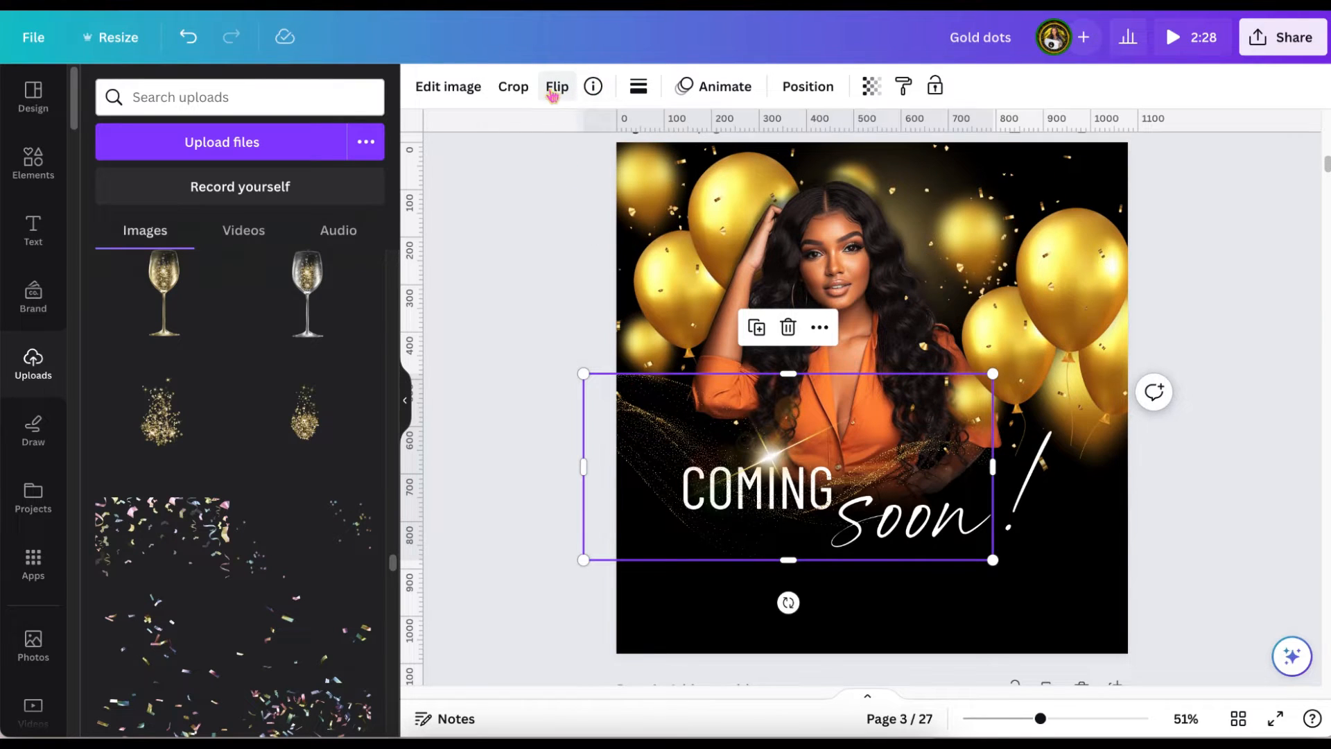
# Send the glitter wave backward behind the text and black blur, and shift it slightly right and down.
pyautogui.click(805, 87)
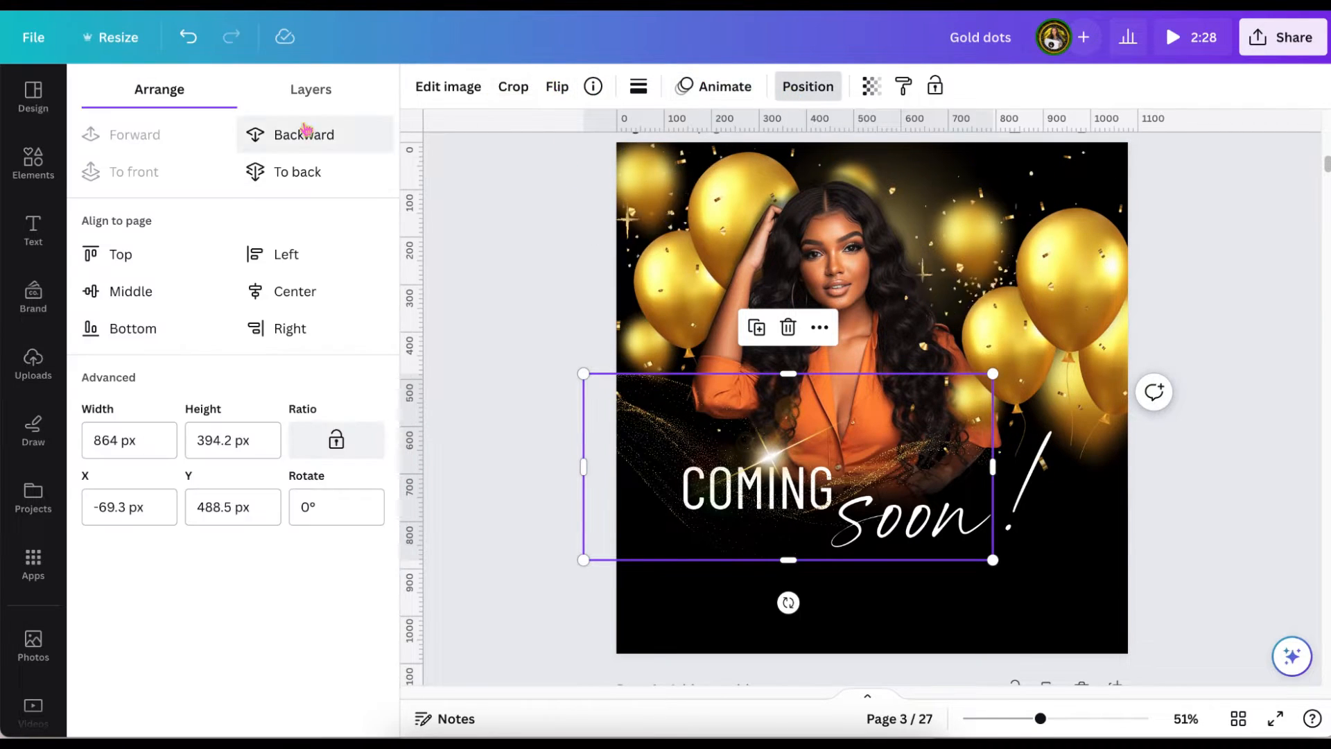
pyautogui.moveTo(1040, 719); pyautogui.dragTo(1059, 718)
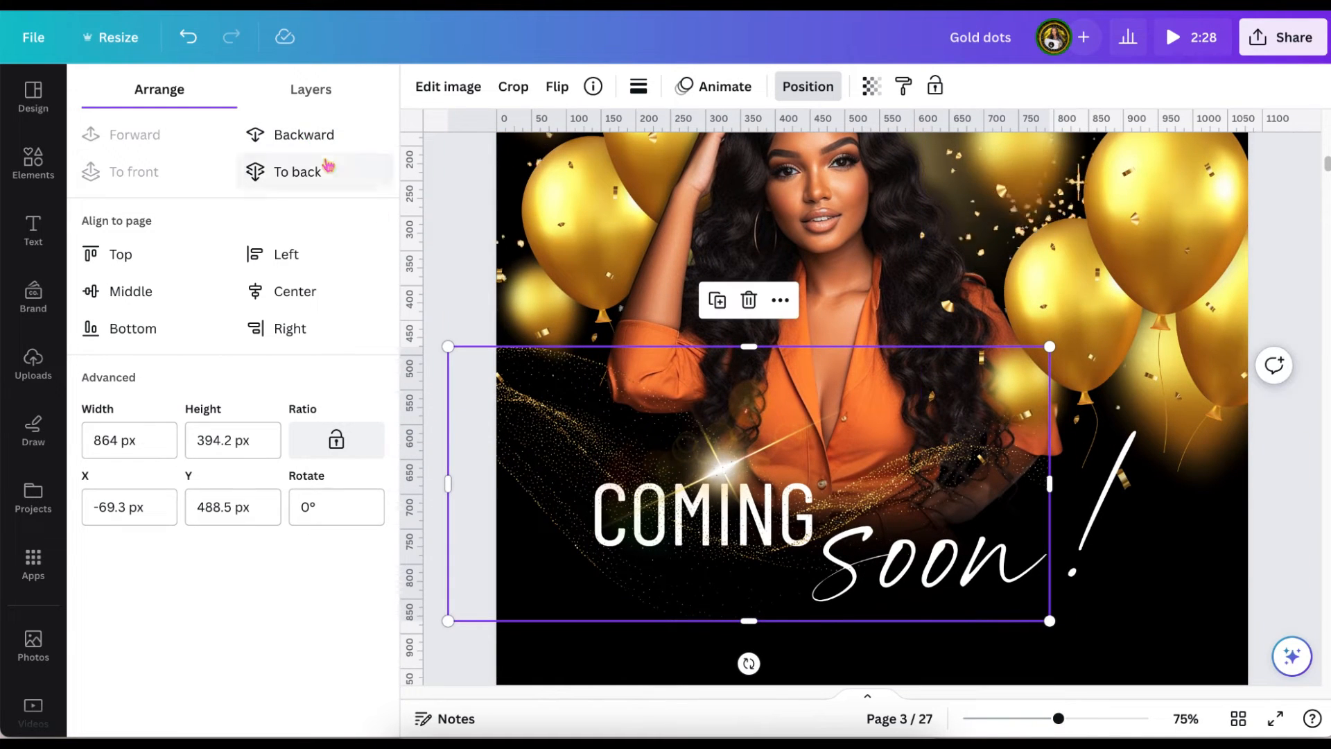
pyautogui.click(318, 136)
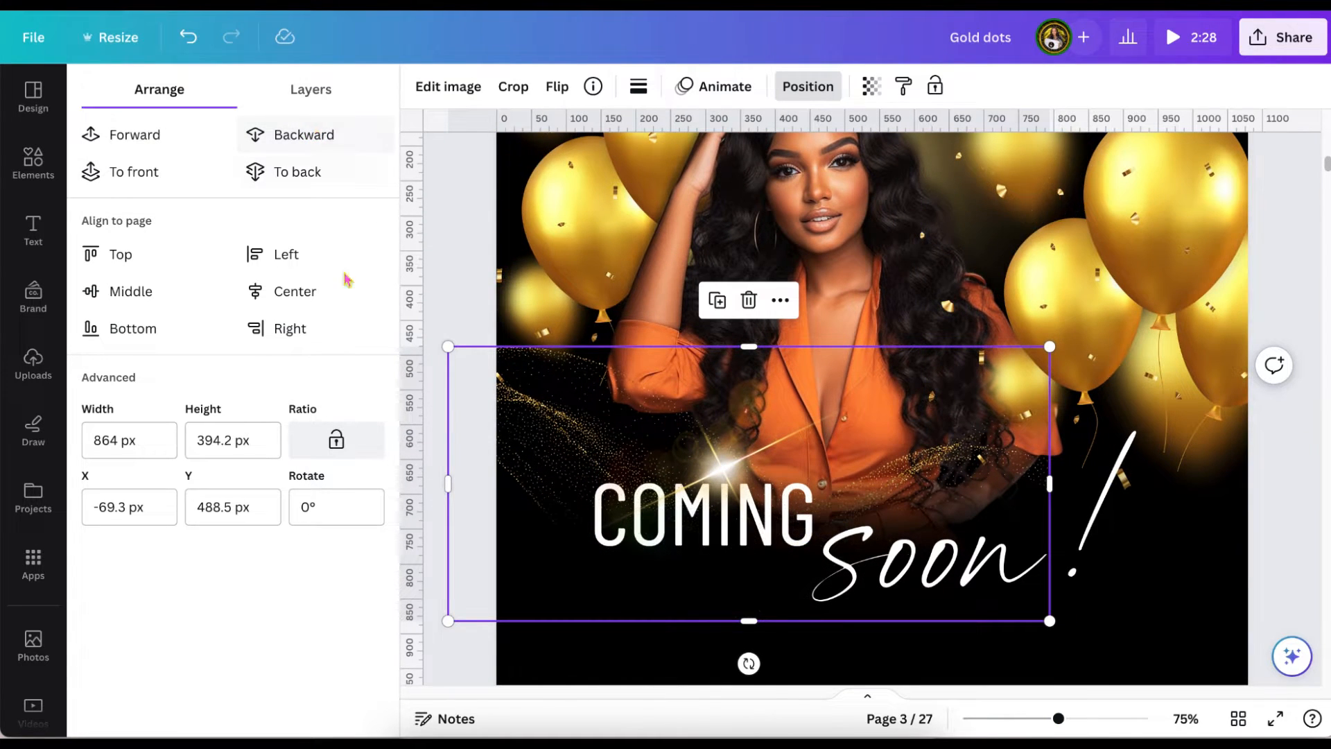
pyautogui.moveTo(467, 399)
pyautogui.mouseDown()
pyautogui.moveTo(473, 385)
pyautogui.moveTo(477, 414)
pyautogui.mouseUp()
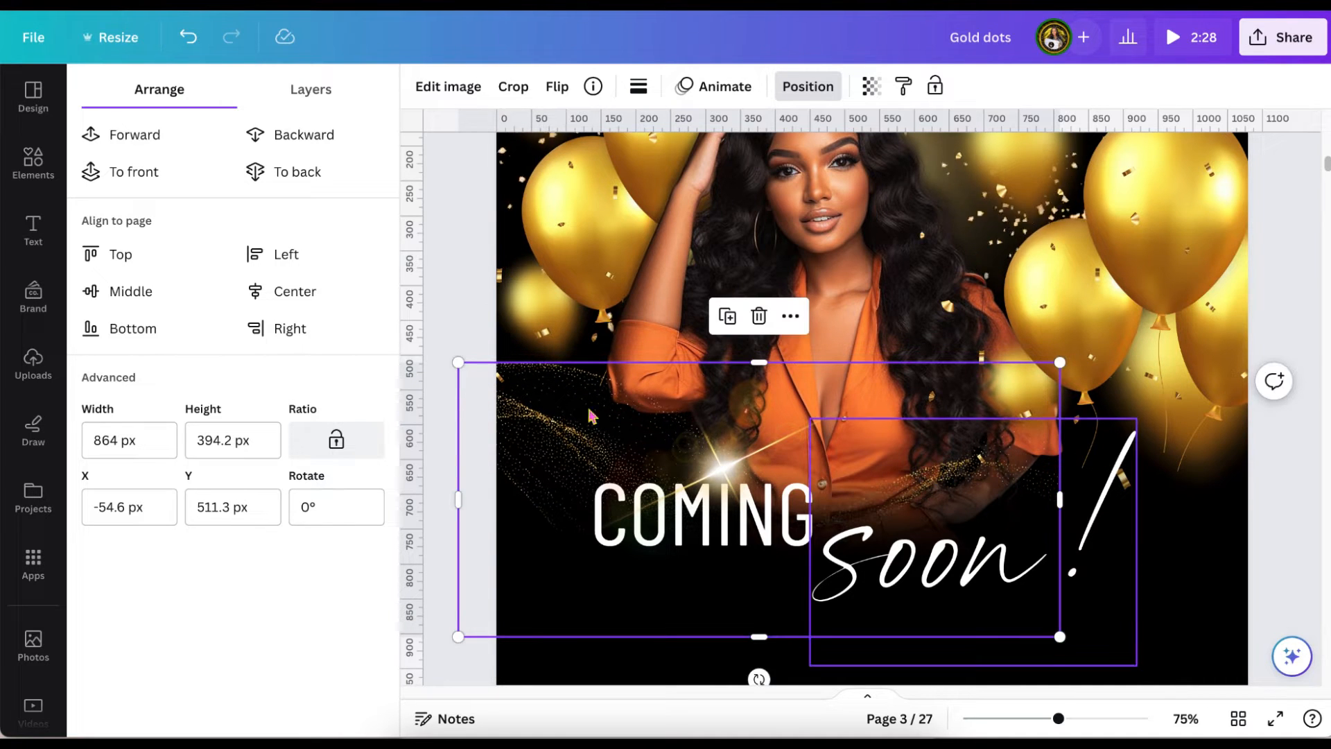
pyautogui.moveTo(591, 416); pyautogui.dragTo(621, 414)
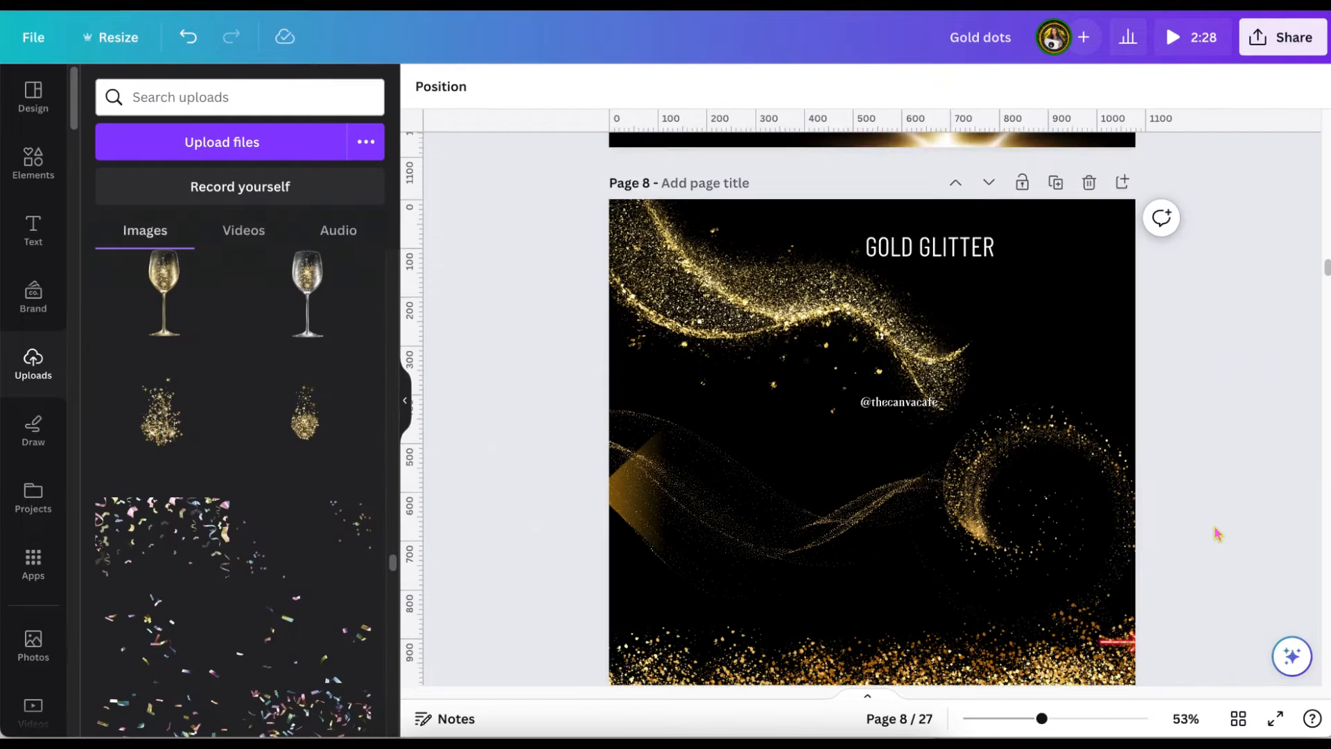
# Look through the glitter, marble grunge, feather and sparkle elements on pages 7 to 9.
pyautogui.scroll(-3, 1219, 534)
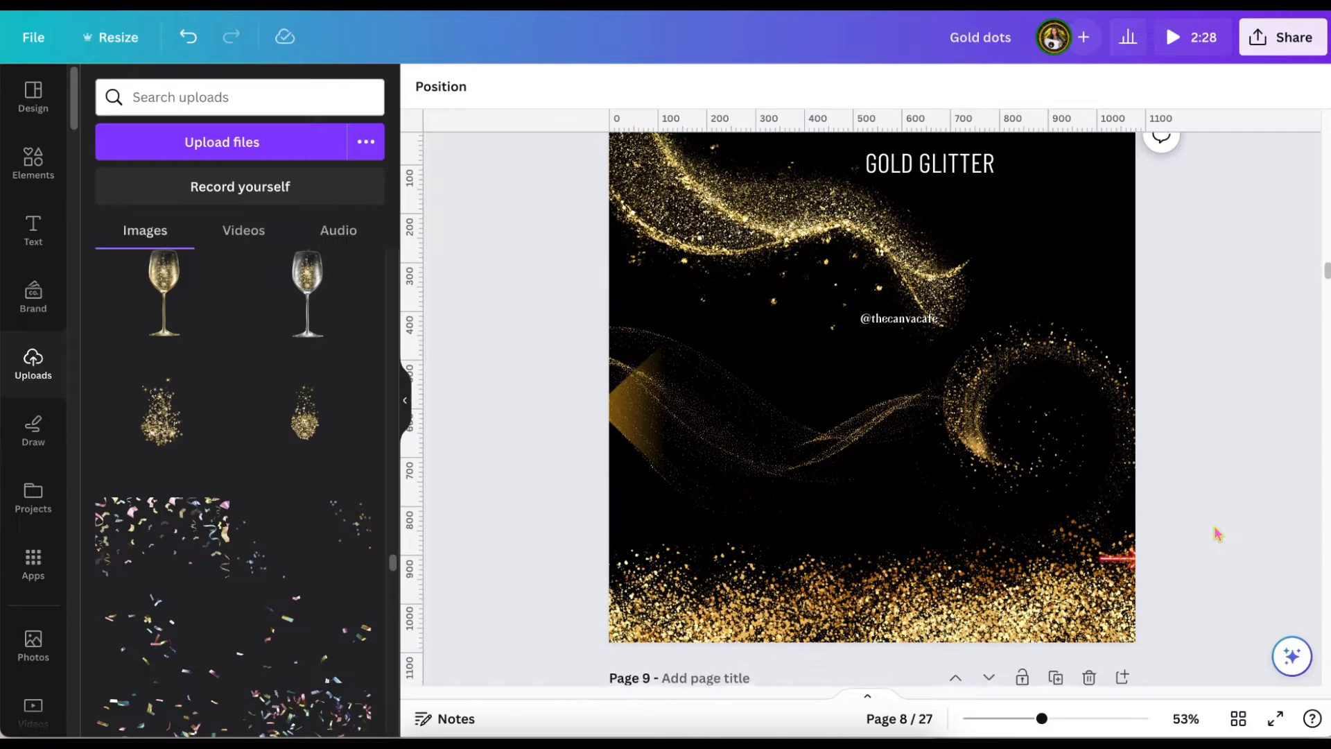
pyautogui.scroll(-1, 1218, 534)
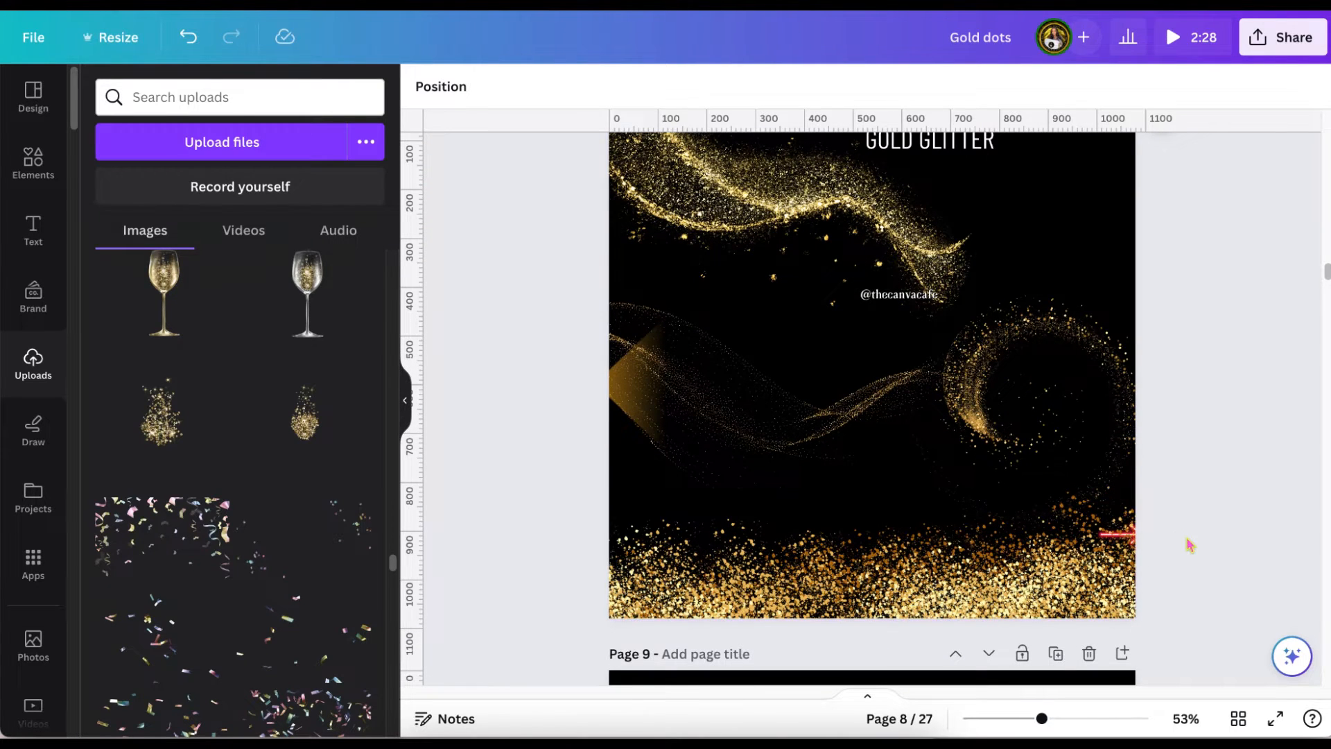
pyautogui.scroll(-10, 1186, 541)
pyautogui.scroll(-3, 1190, 545)
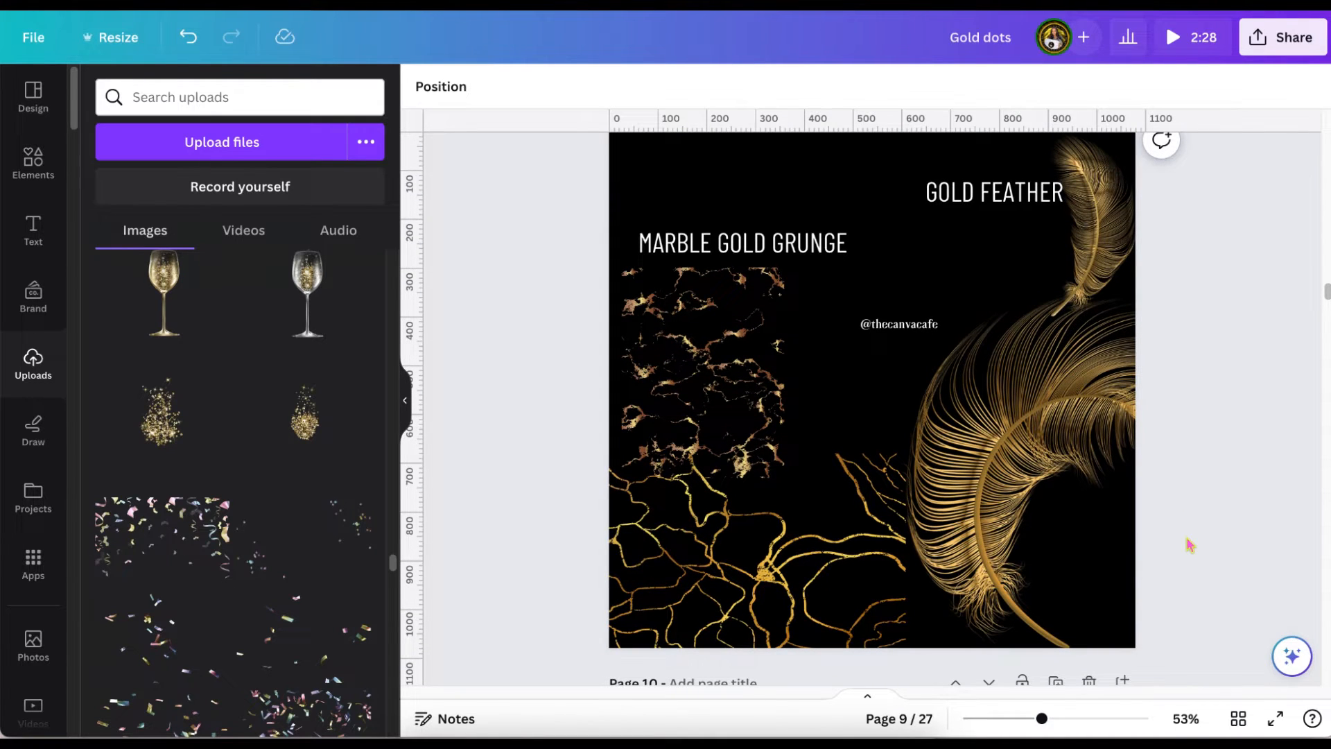
pyautogui.scroll(2, 1191, 545)
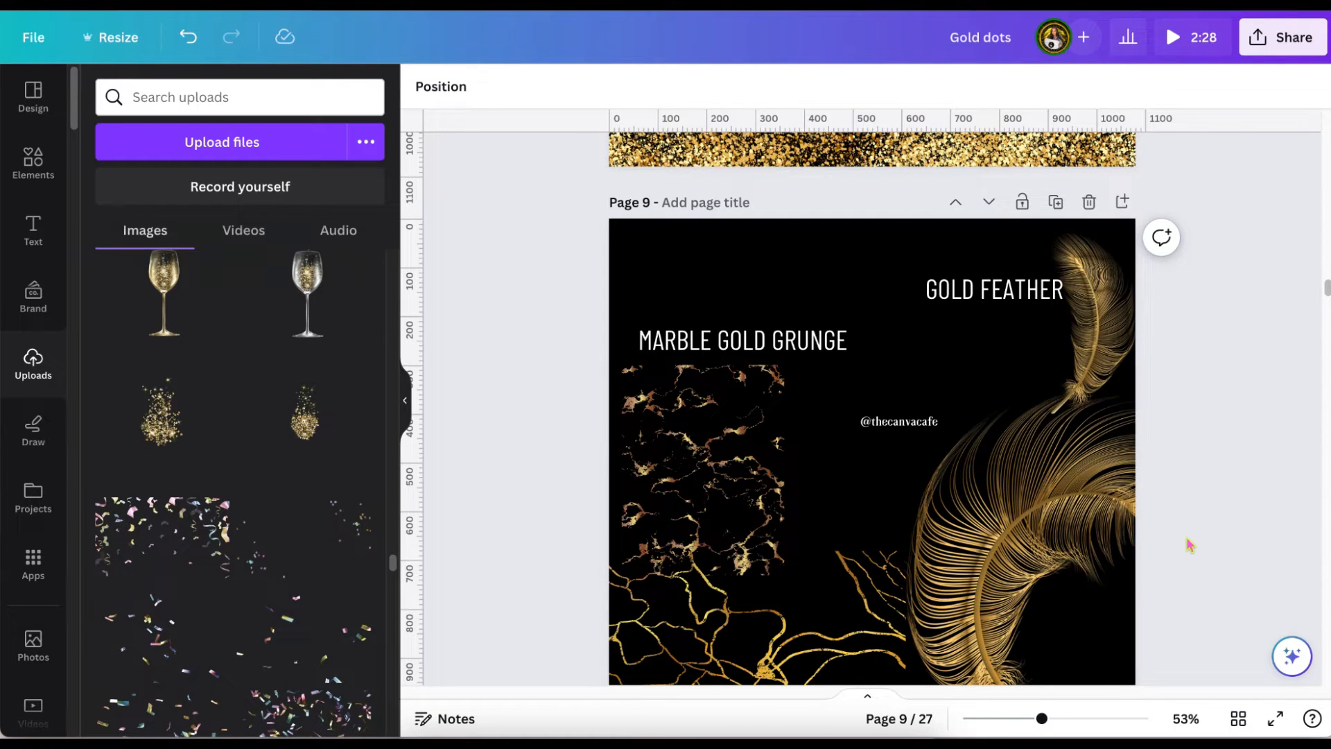
pyautogui.scroll(-3, 1191, 545)
pyautogui.scroll(20, 1188, 544)
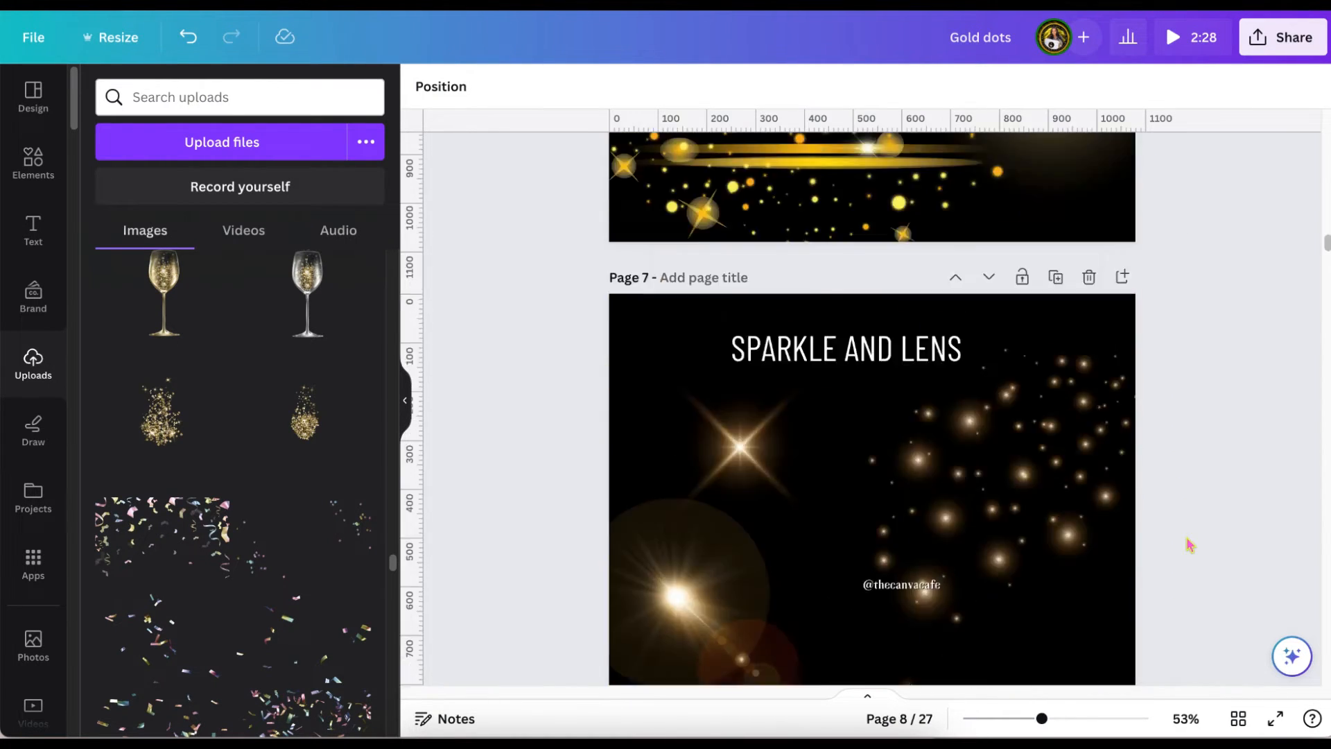
# Duplicate the "COMING soon!" page and move the copy to position 10, just after the gold feather page.
pyautogui.click(1057, 207)
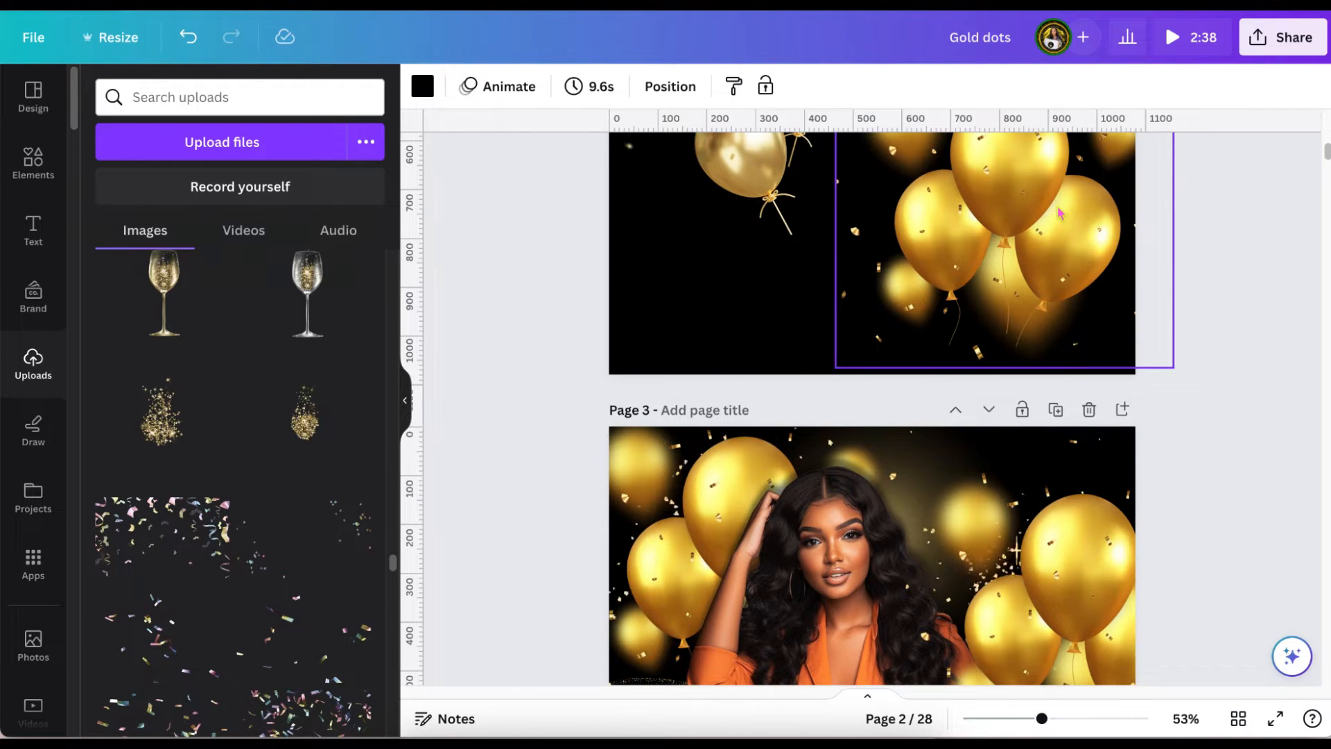
pyautogui.scroll(-5, 1116, 458)
pyautogui.click(1238, 719)
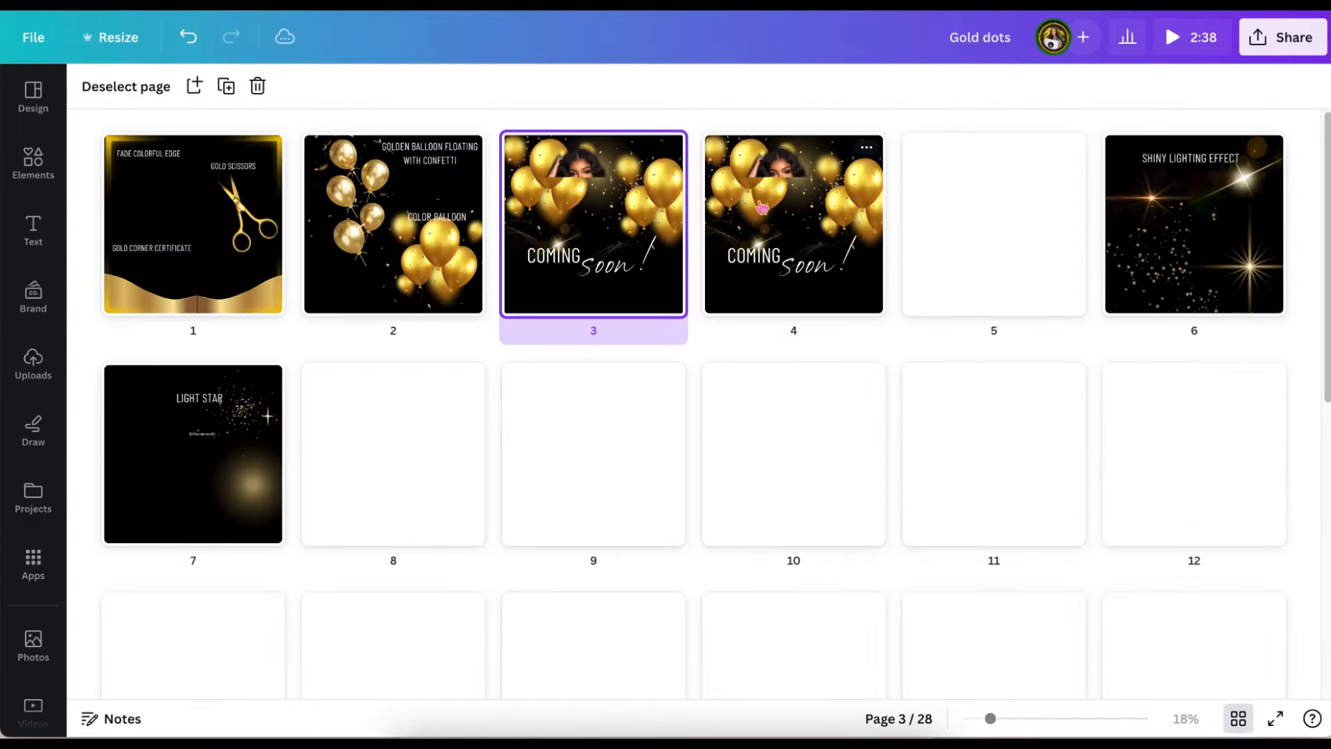
pyautogui.moveTo(762, 208); pyautogui.dragTo(794, 450)
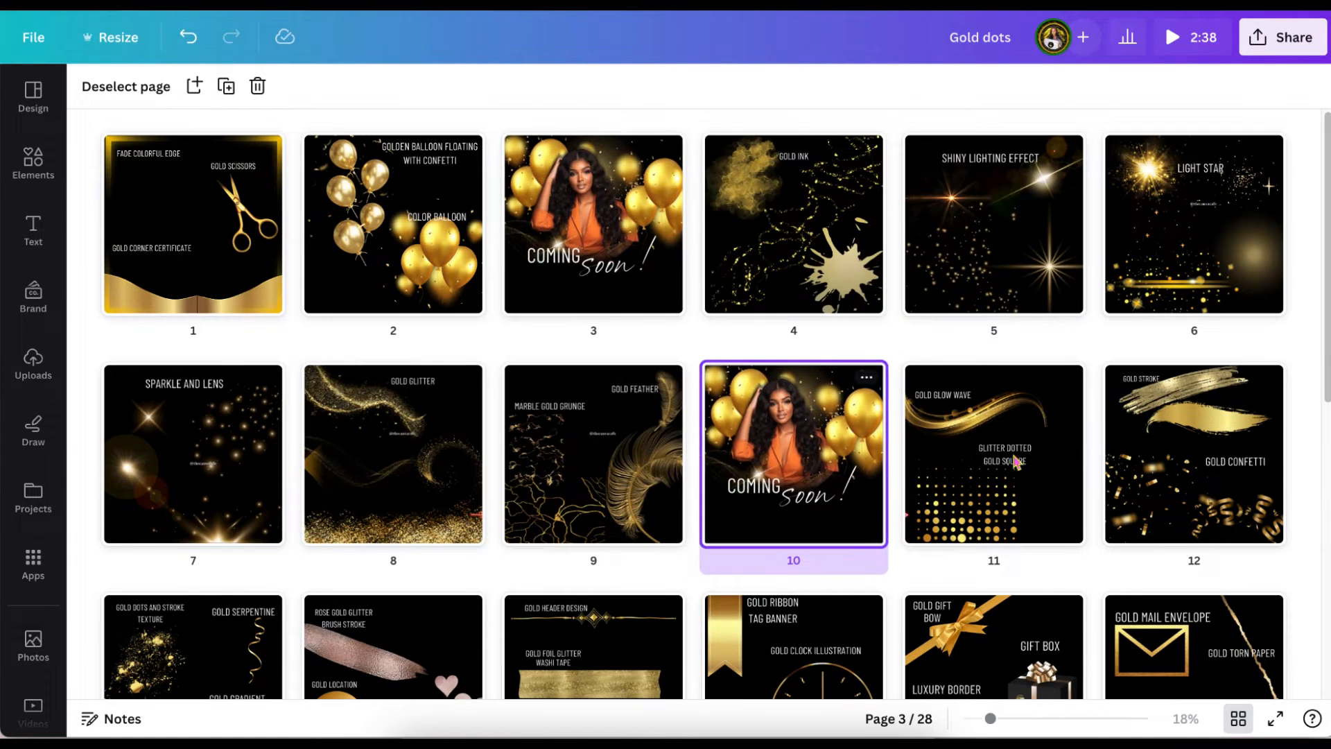
pyautogui.click(1238, 718)
# Select the right-hand balloons on page 10 and examine the page's full layer stack down to the background.
pyautogui.scroll(-4, 1175, 470)
pyautogui.scroll(7, 1176, 470)
pyautogui.scroll(-1, 1175, 470)
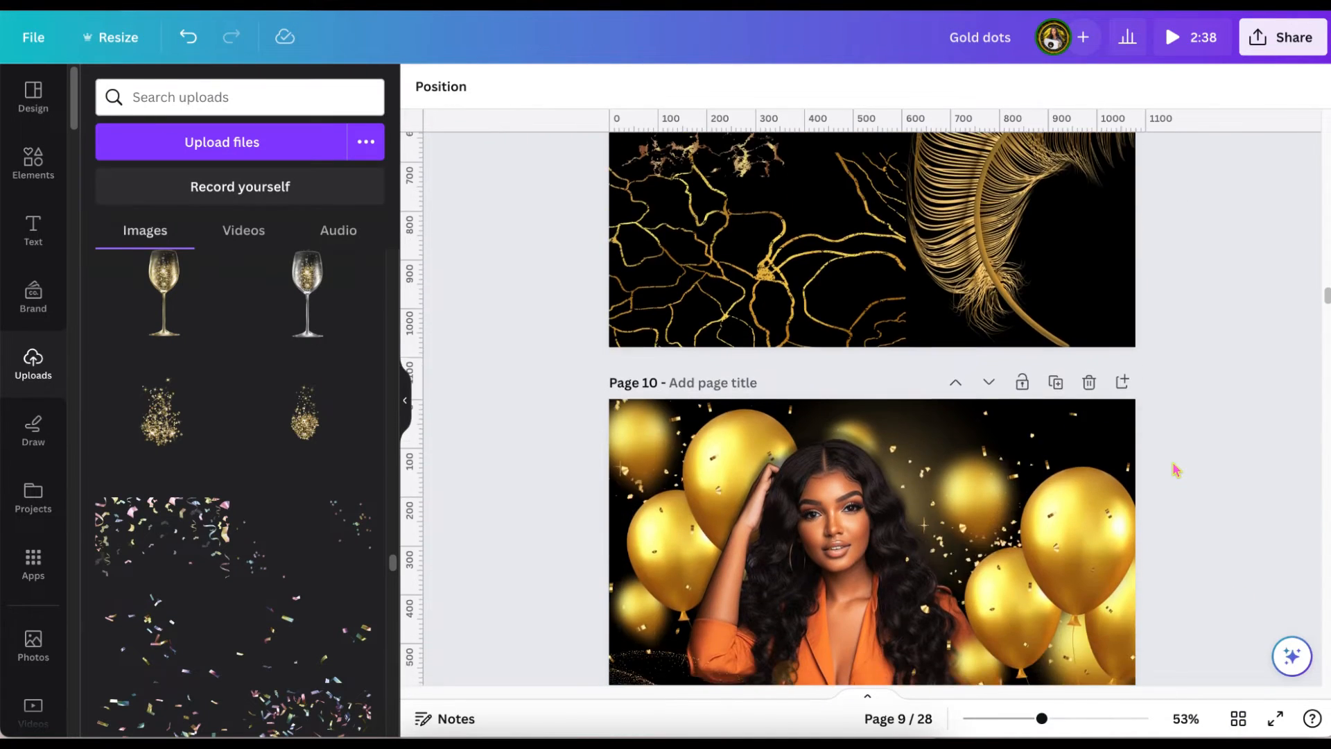
pyautogui.scroll(-2, 1176, 470)
pyautogui.click(1174, 460)
pyautogui.click(309, 89)
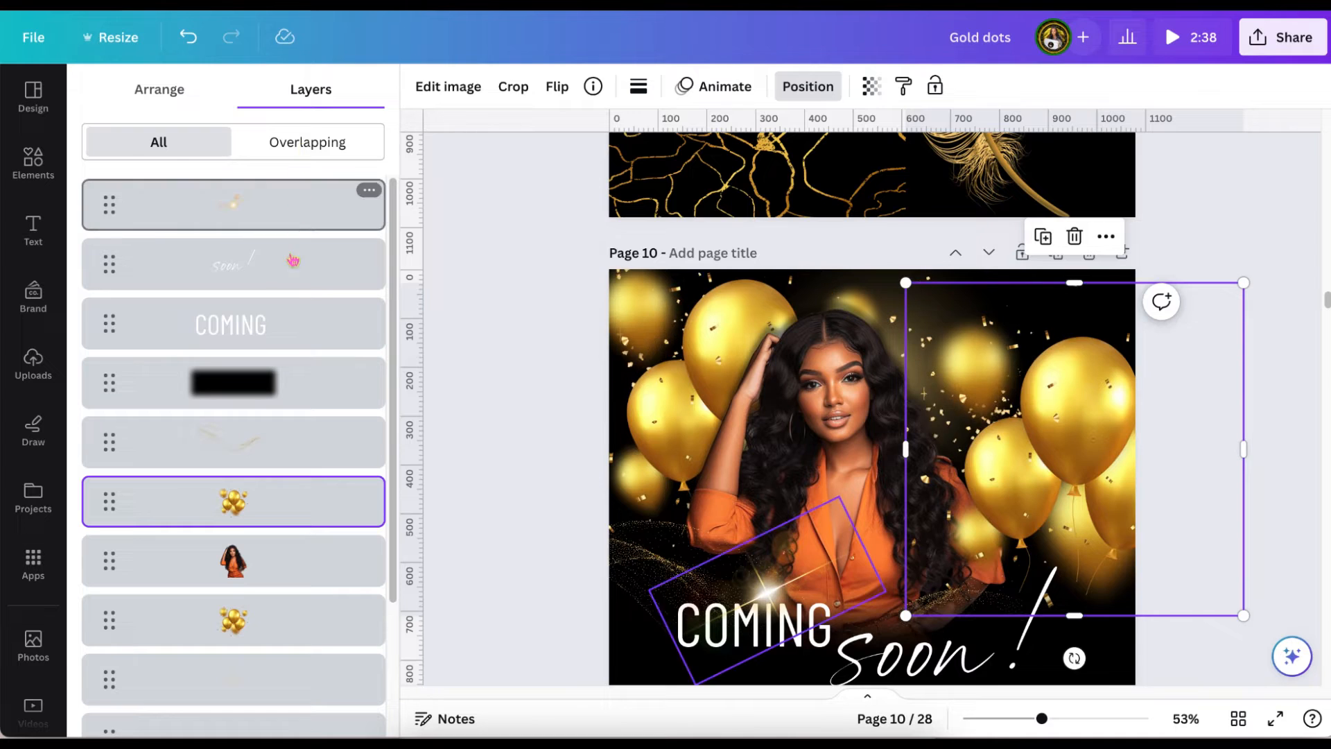
pyautogui.scroll(-3, 294, 291)
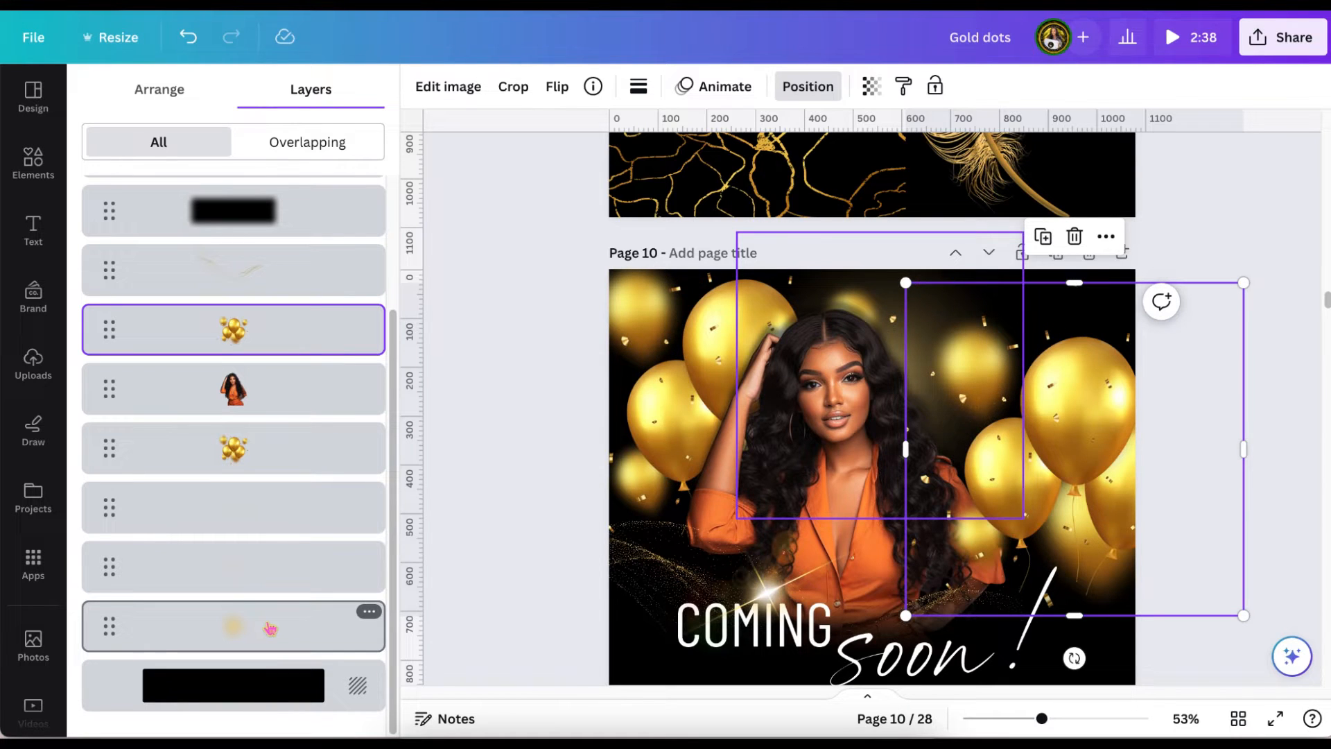
# Delete the two animated glitter particle layers between the balloons and the gold glow on page 10.
pyautogui.click(271, 580)
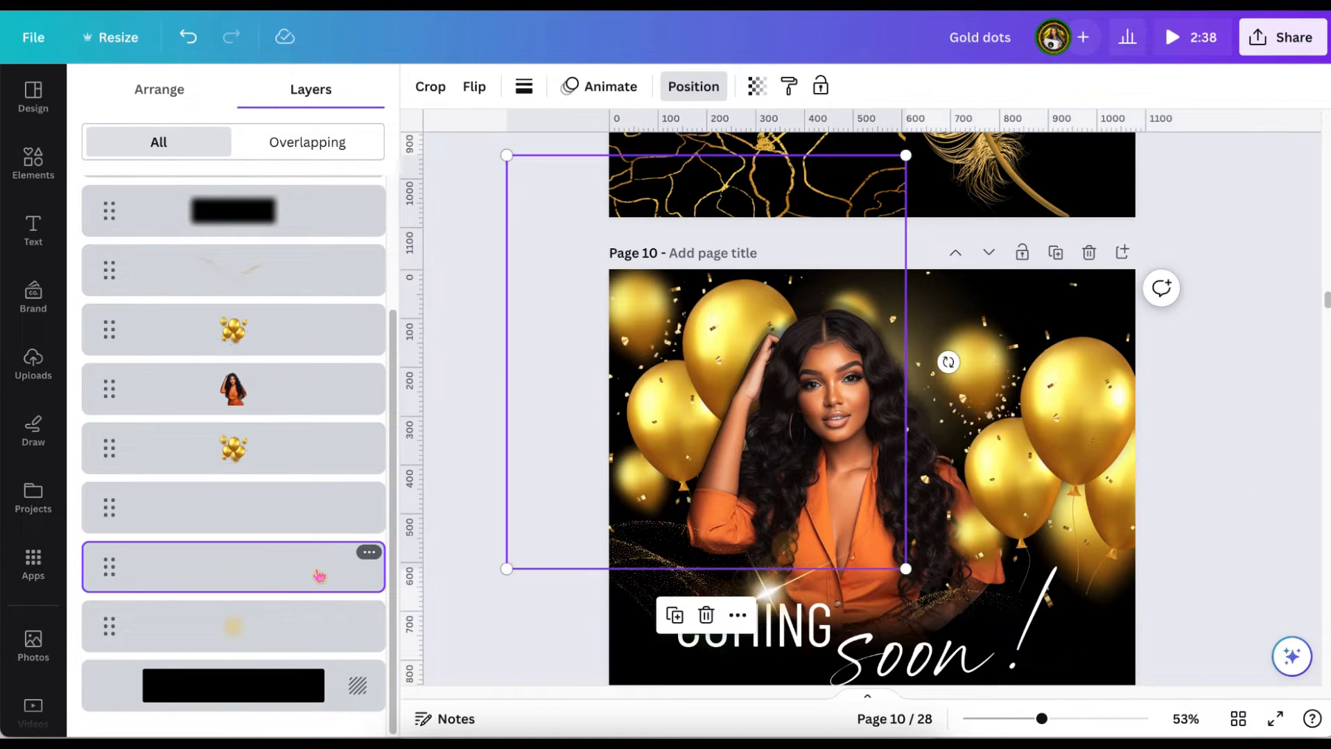
pyautogui.click(369, 552)
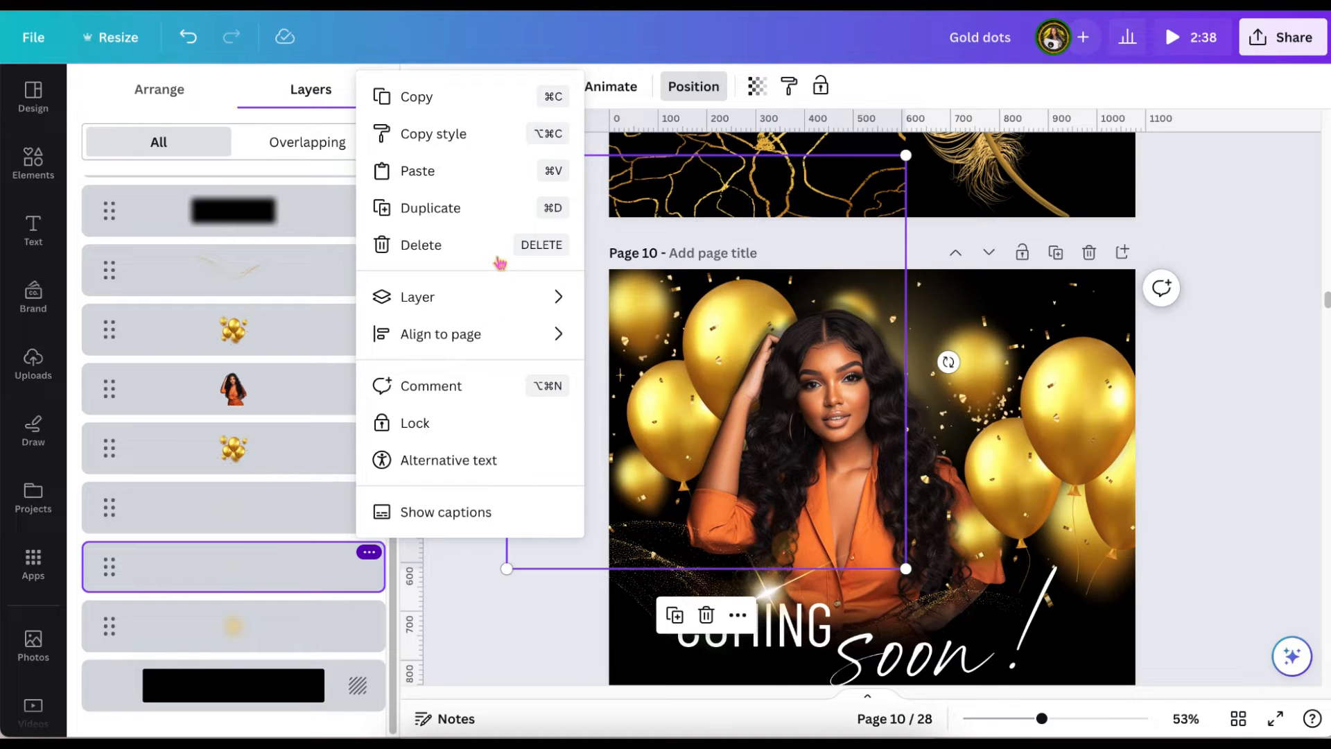
pyautogui.click(388, 244)
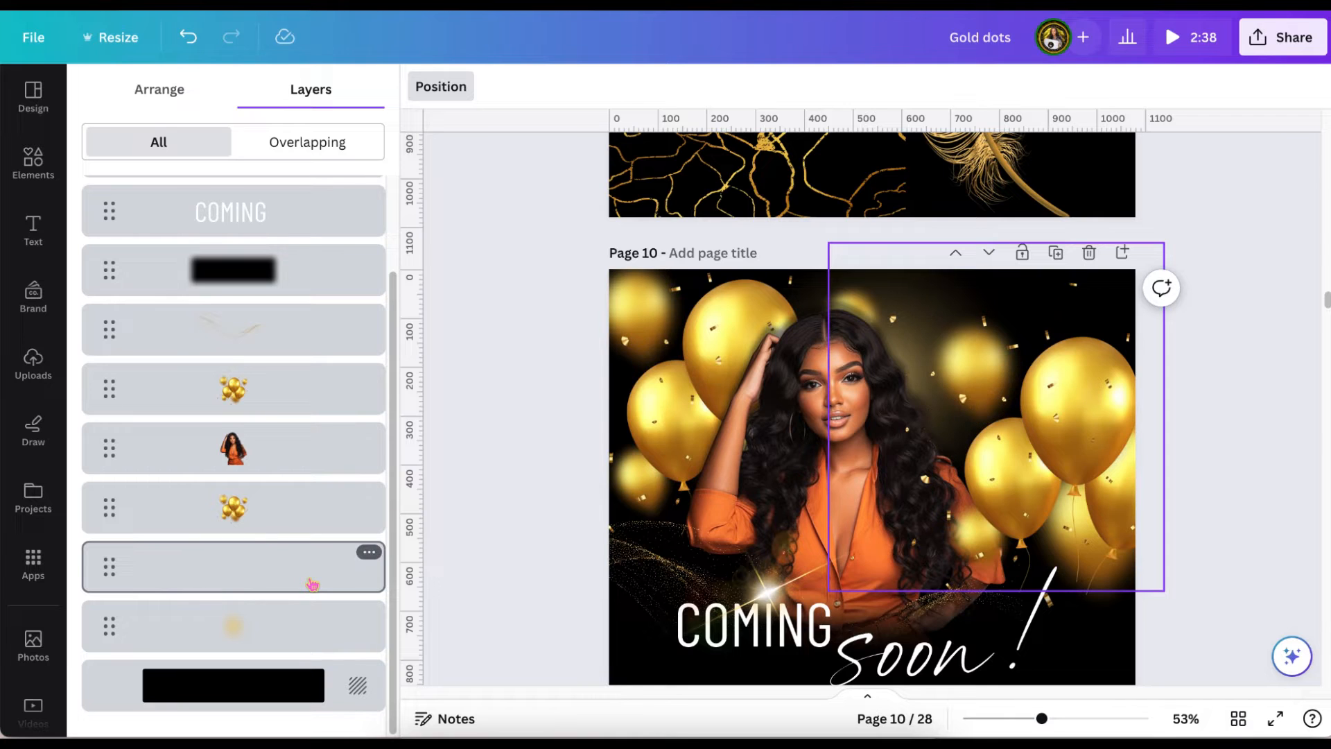
pyautogui.click(368, 552)
pyautogui.click(438, 258)
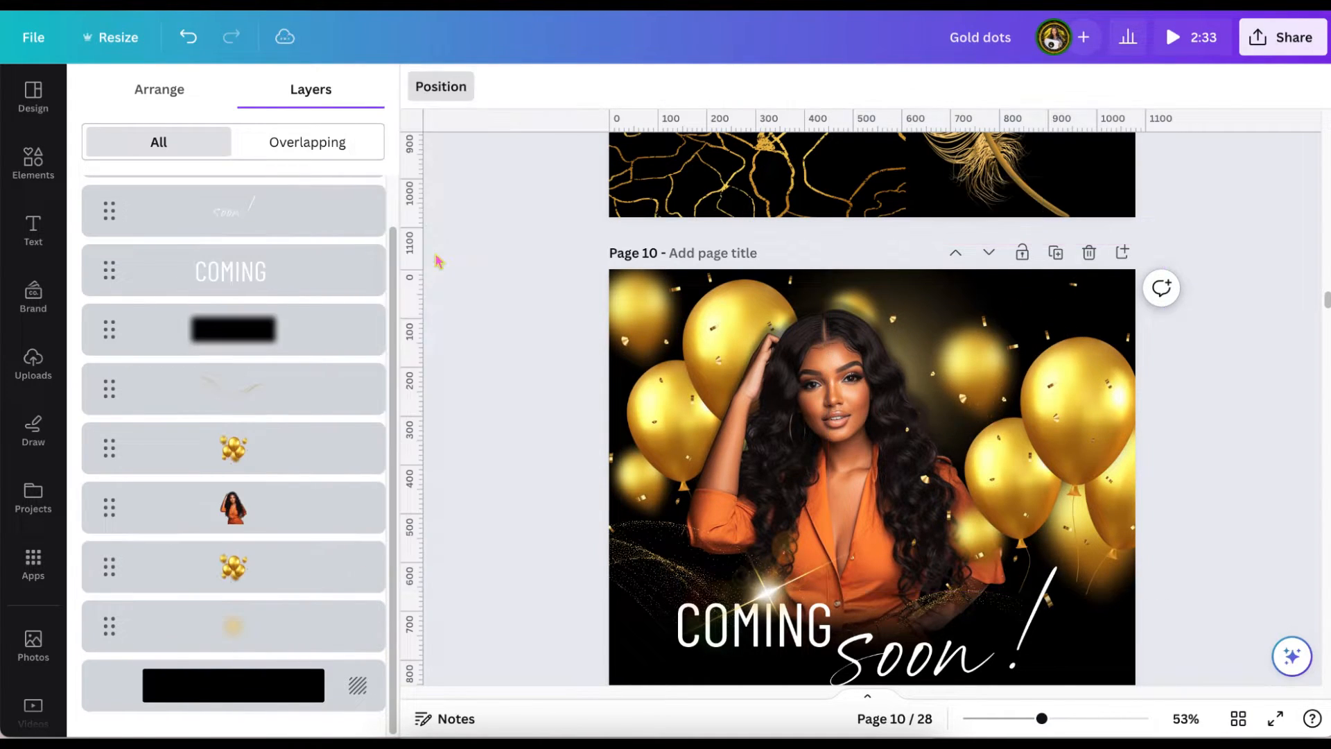
# Delete the glitter wave and the gold sparkle over the word "COMING".
pyautogui.scroll(-1, 507, 455)
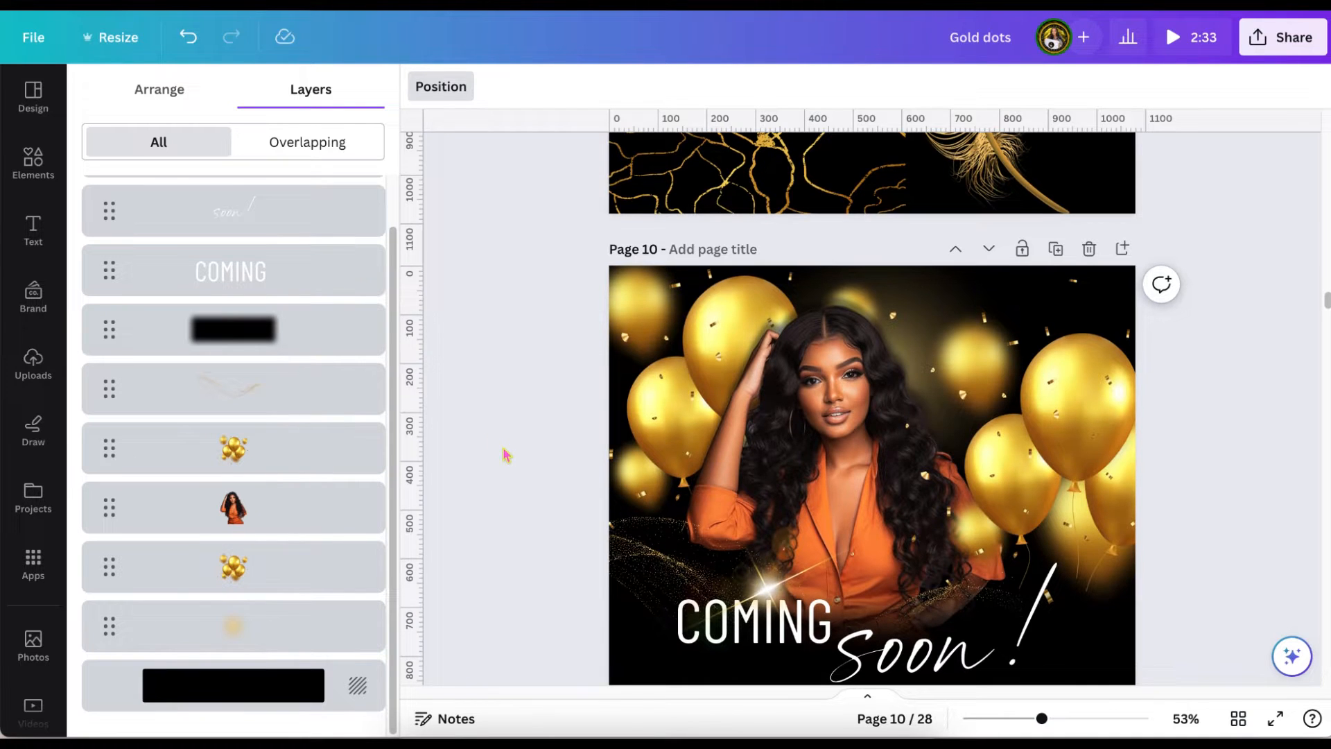
pyautogui.scroll(-1, 642, 562)
pyautogui.click(642, 558)
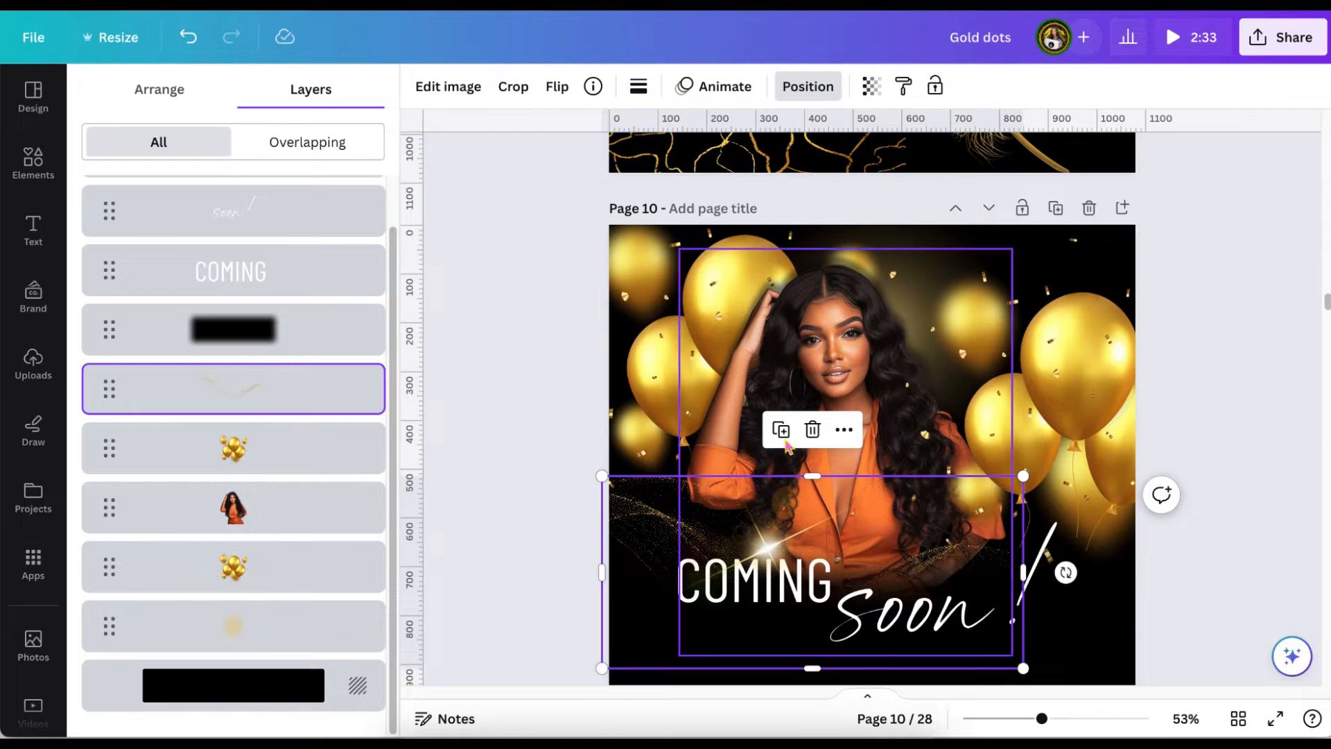
pyautogui.click(813, 429)
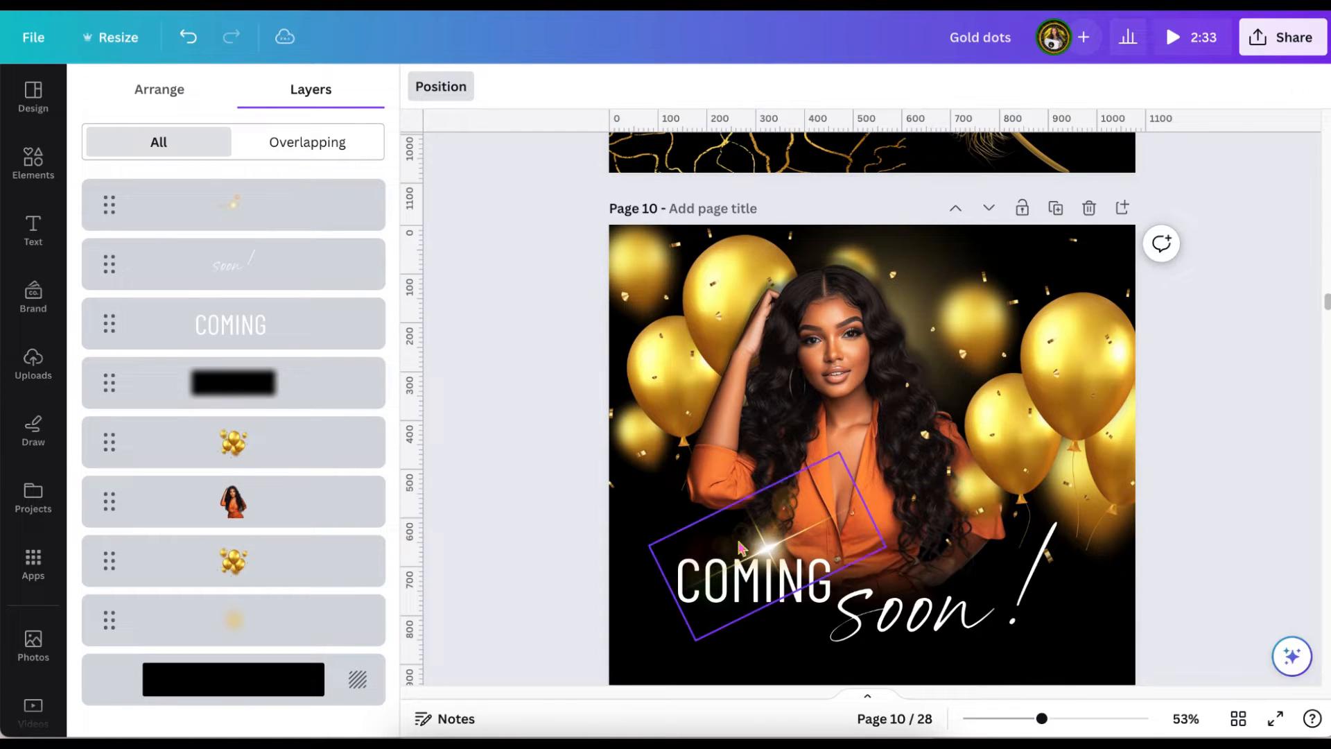
pyautogui.click(771, 548)
pyautogui.click(767, 414)
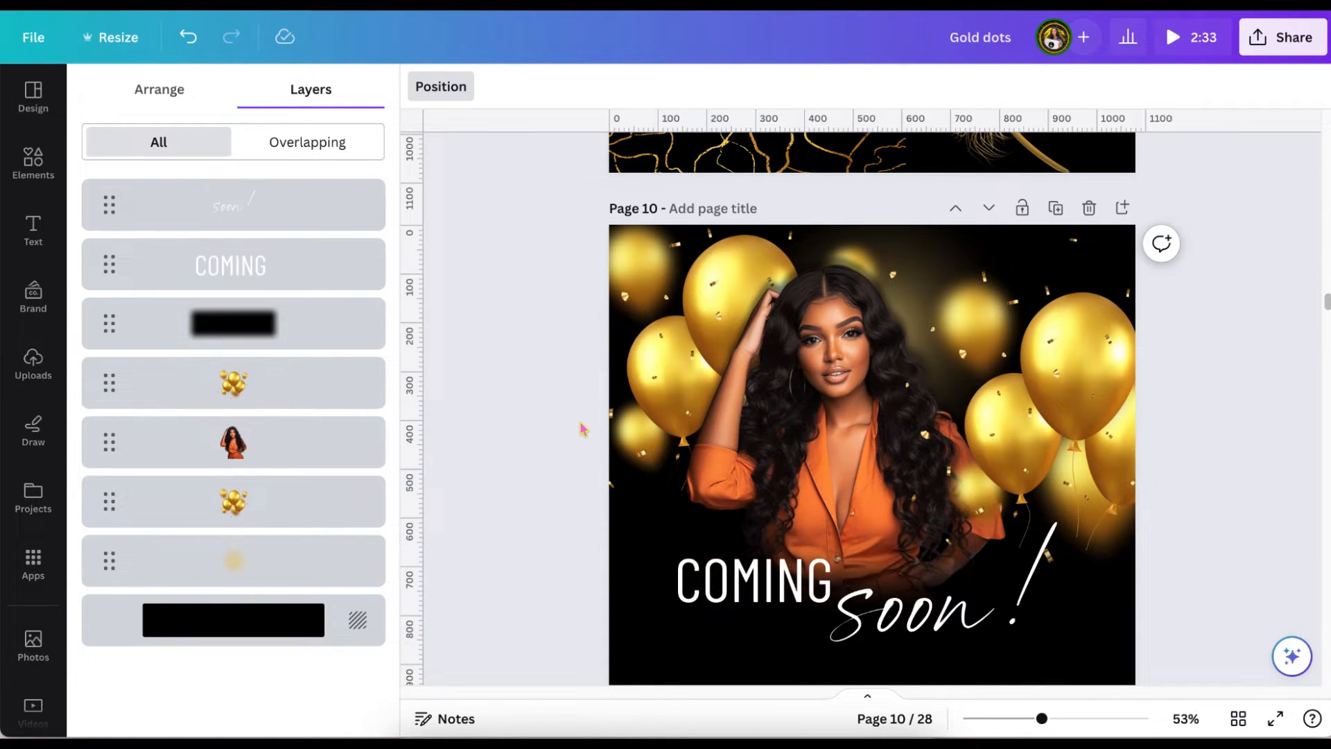
# Copy the upper marble gold grunge texture from page 9 onto page 10 and enlarge it to the full page height.
pyautogui.scroll(5, 589, 389)
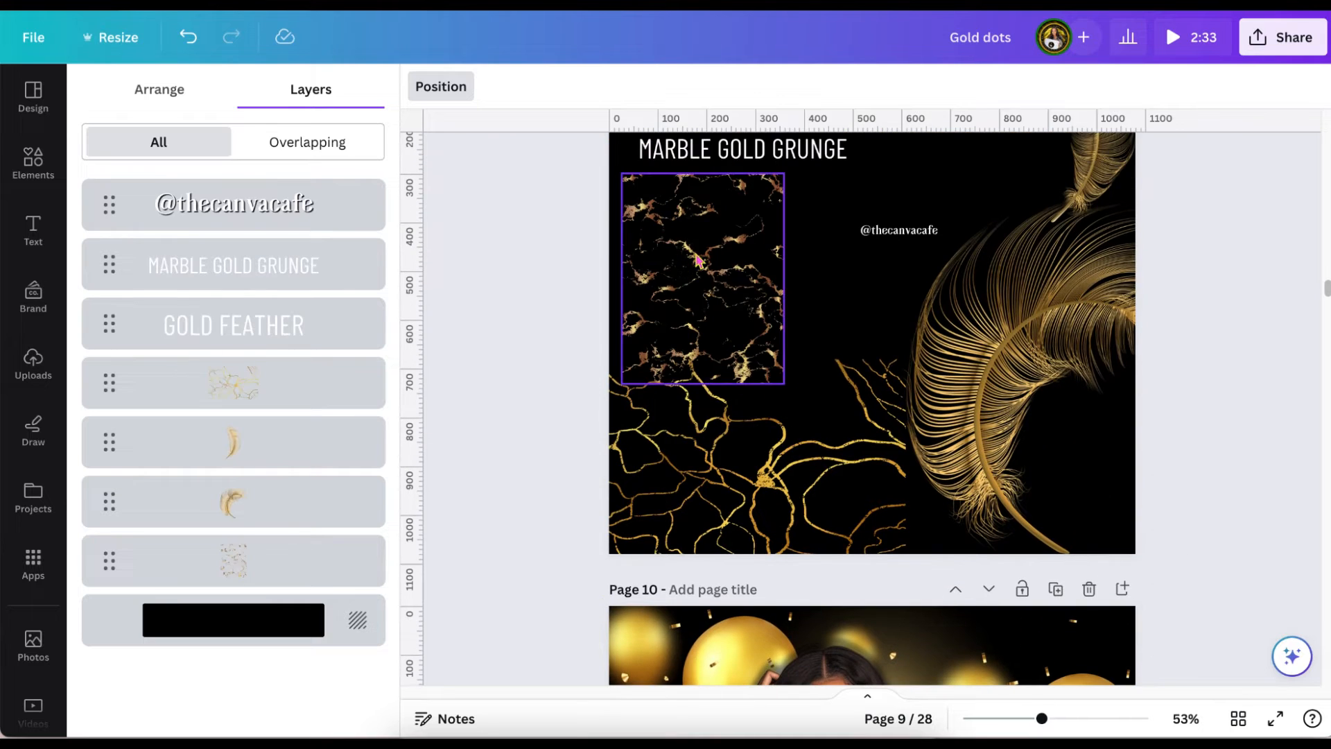
pyautogui.click(697, 260)
pyautogui.scroll(-6, 698, 262)
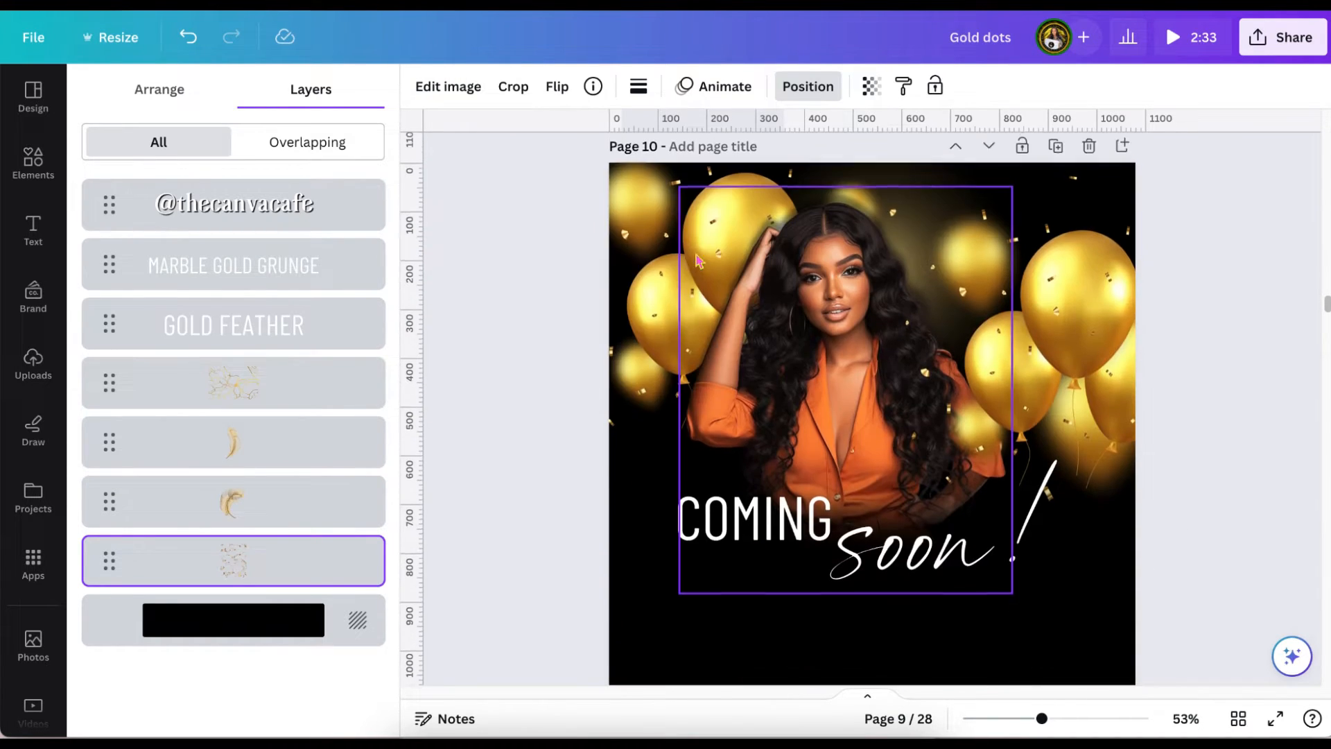
pyautogui.click(651, 505)
pyautogui.press('super+v')
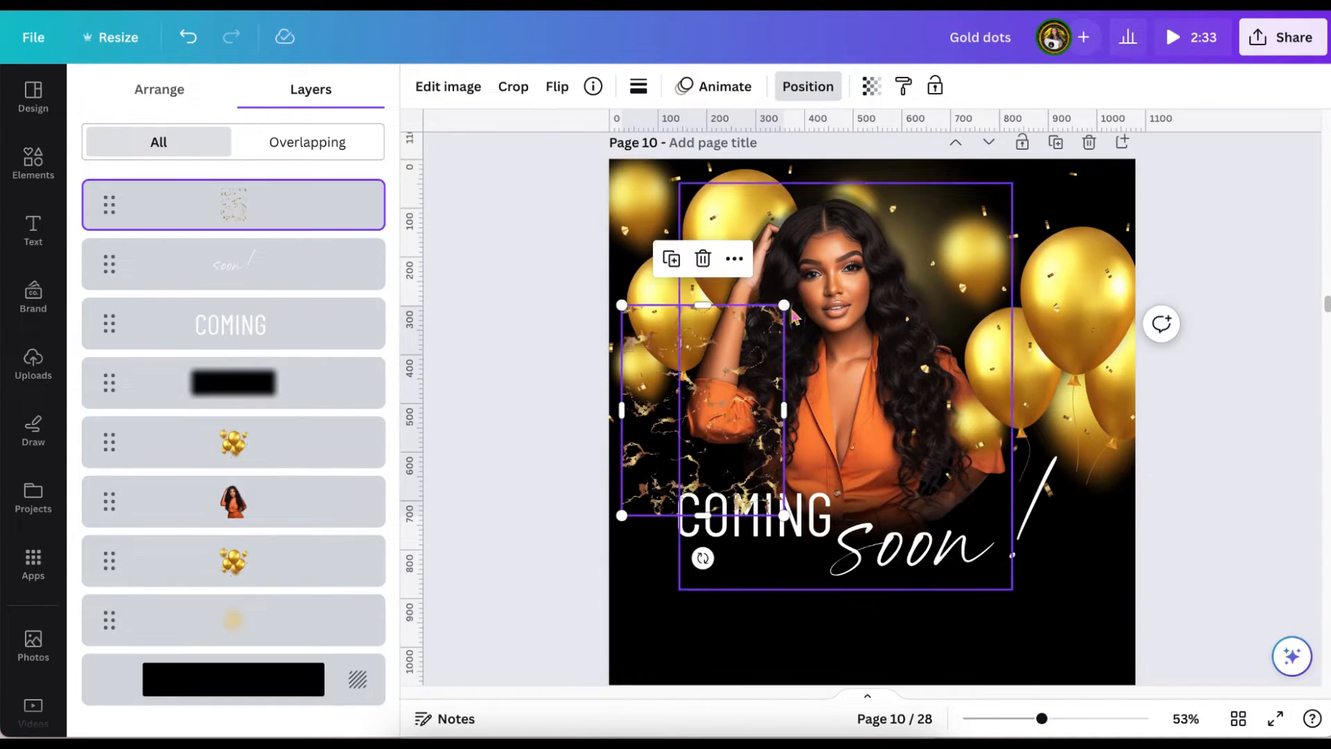
pyautogui.moveTo(784, 305)
pyautogui.mouseDown()
pyautogui.moveTo(894, 164)
pyautogui.moveTo(766, 288)
pyautogui.mouseUp()
pyautogui.scroll(-1, 865, 479)
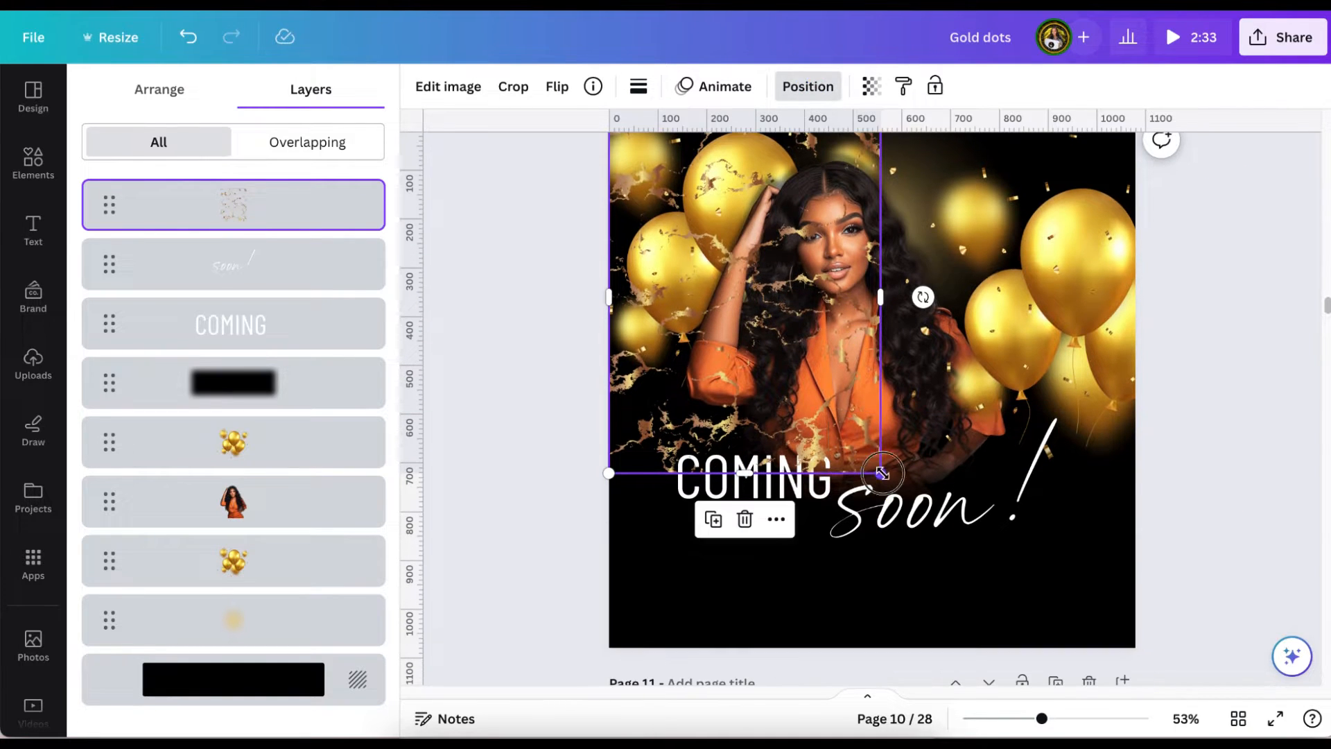
pyautogui.moveTo(881, 473); pyautogui.dragTo(1014, 649)
pyautogui.scroll(1, 1013, 647)
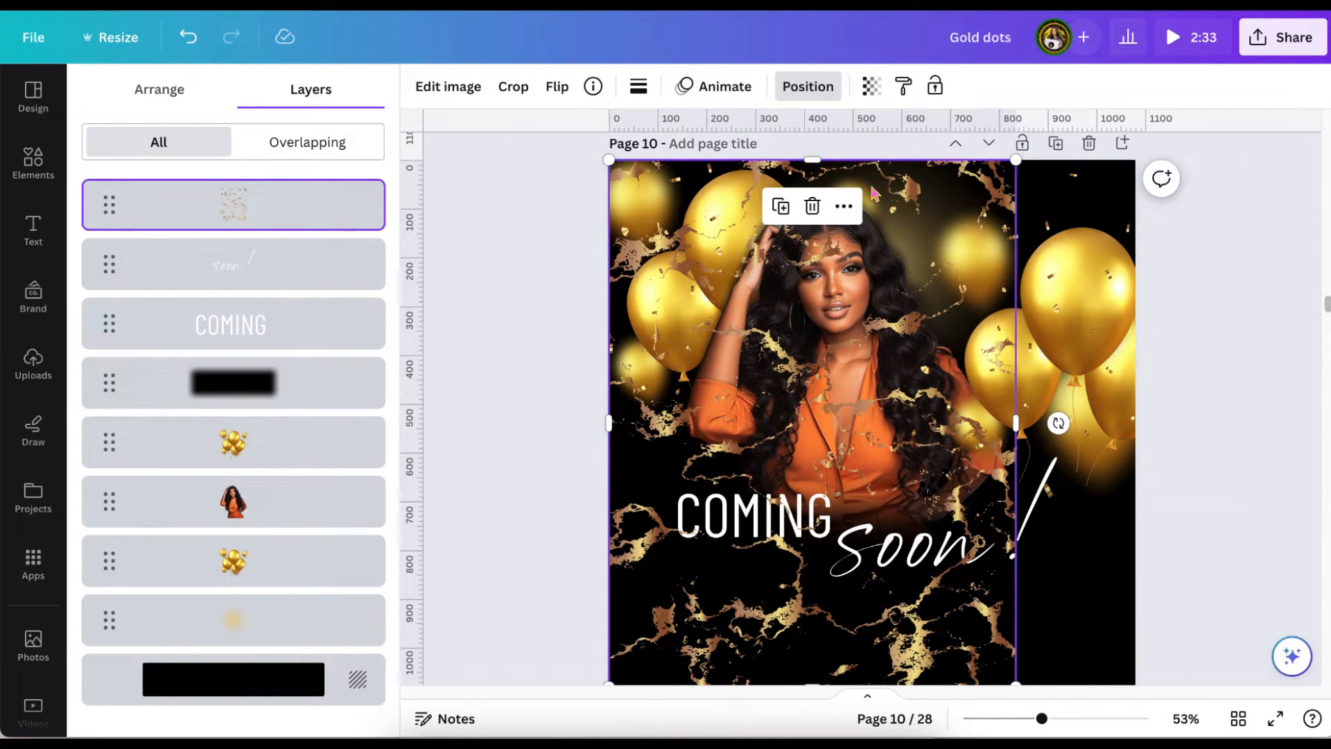
# Move the marble texture down the layer stack to sit directly above the black background.
pyautogui.click(366, 193)
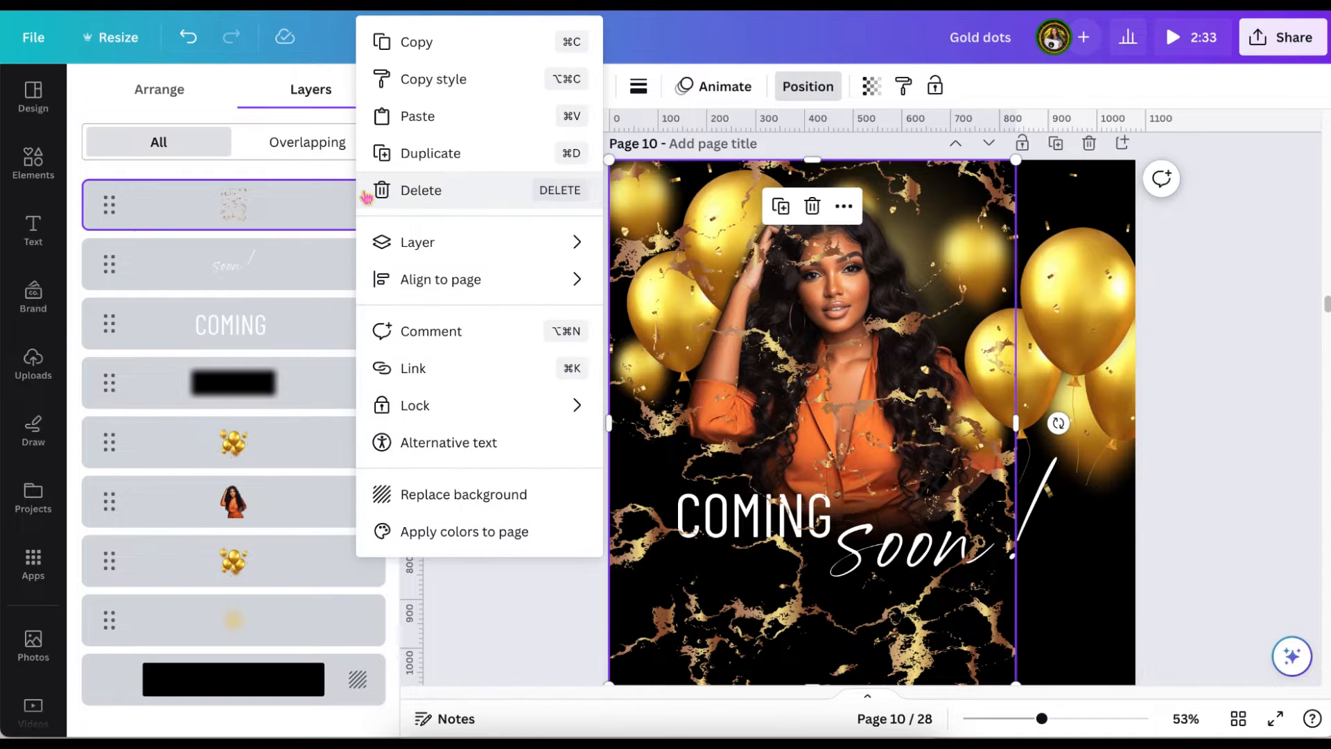
pyautogui.moveTo(276, 195); pyautogui.dragTo(272, 549)
pyautogui.moveTo(269, 502); pyautogui.dragTo(264, 704)
pyautogui.moveTo(111, 502); pyautogui.dragTo(101, 704)
pyautogui.moveTo(111, 501); pyautogui.dragTo(104, 631)
pyautogui.scroll(1, 560, 437)
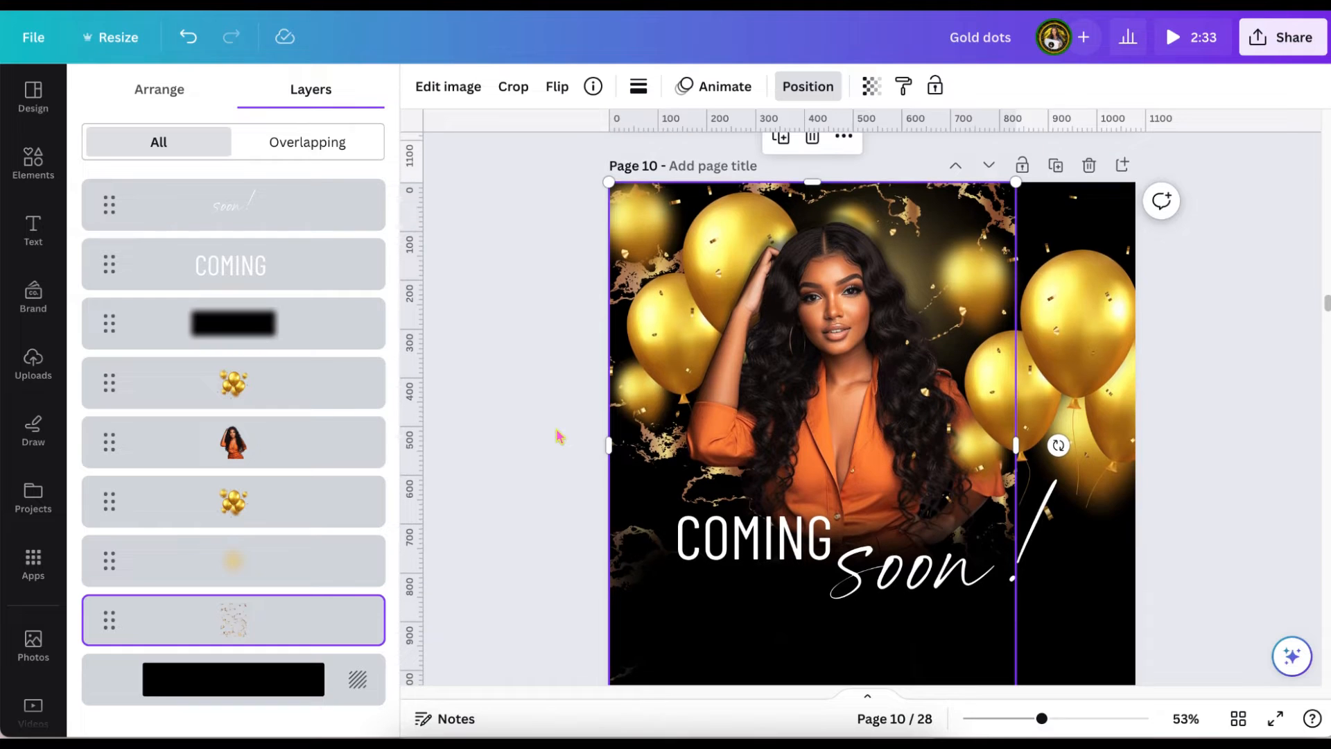
# Delete both gold balloon images from page 10.
pyautogui.click(1068, 326)
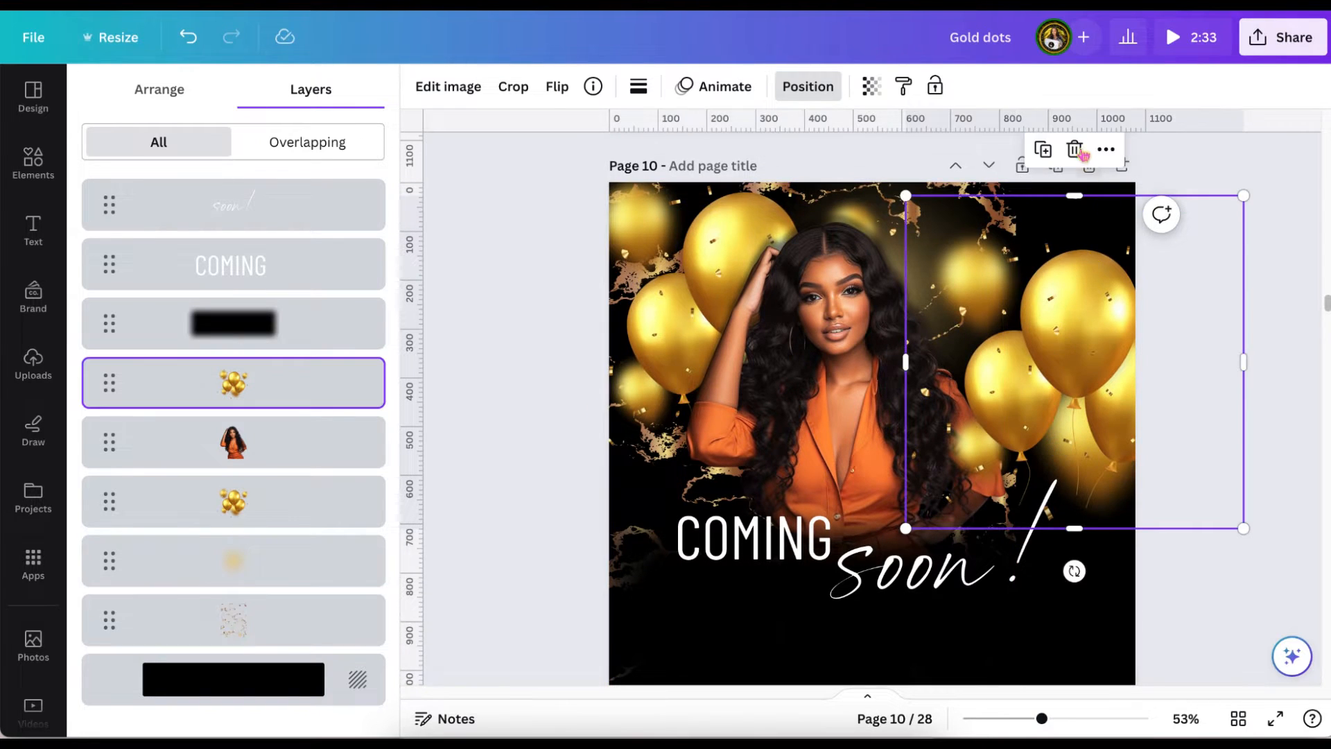
pyautogui.click(1076, 149)
pyautogui.click(368, 441)
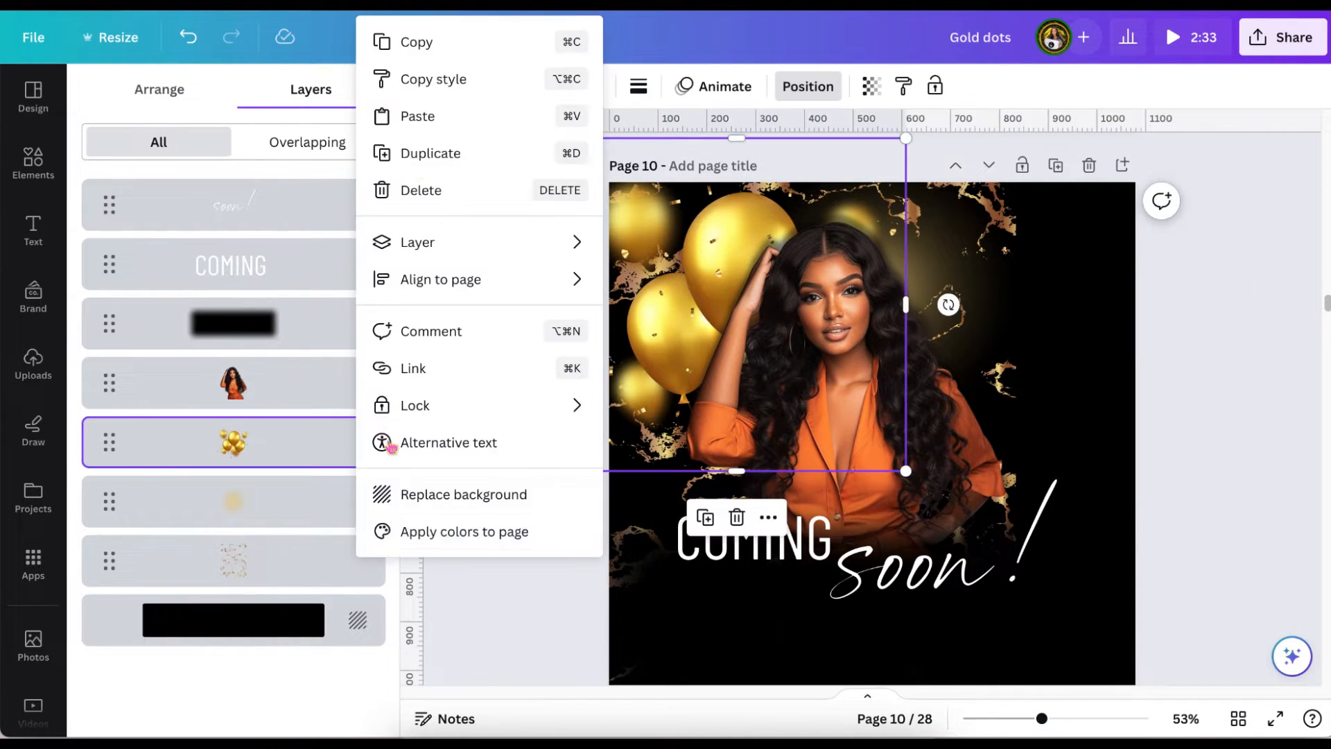
pyautogui.click(410, 195)
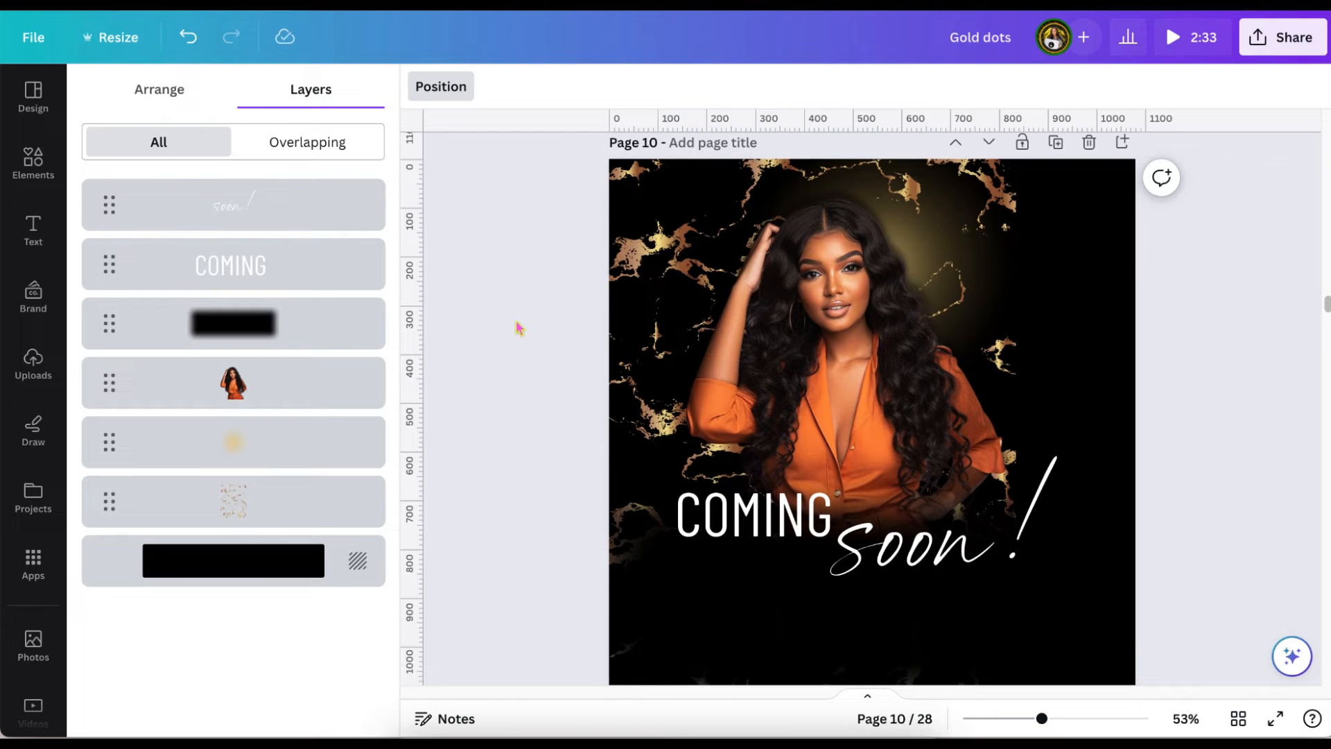
# Duplicate the marble texture, shift the copy right to X 379.1 px to fill the page, and send it to the back.
pyautogui.click(758, 201)
pyautogui.hotkey('ctrl', 'alt', ']')
pyautogui.moveTo(758, 201); pyautogui.dragTo(943, 202)
pyautogui.click(148, 88)
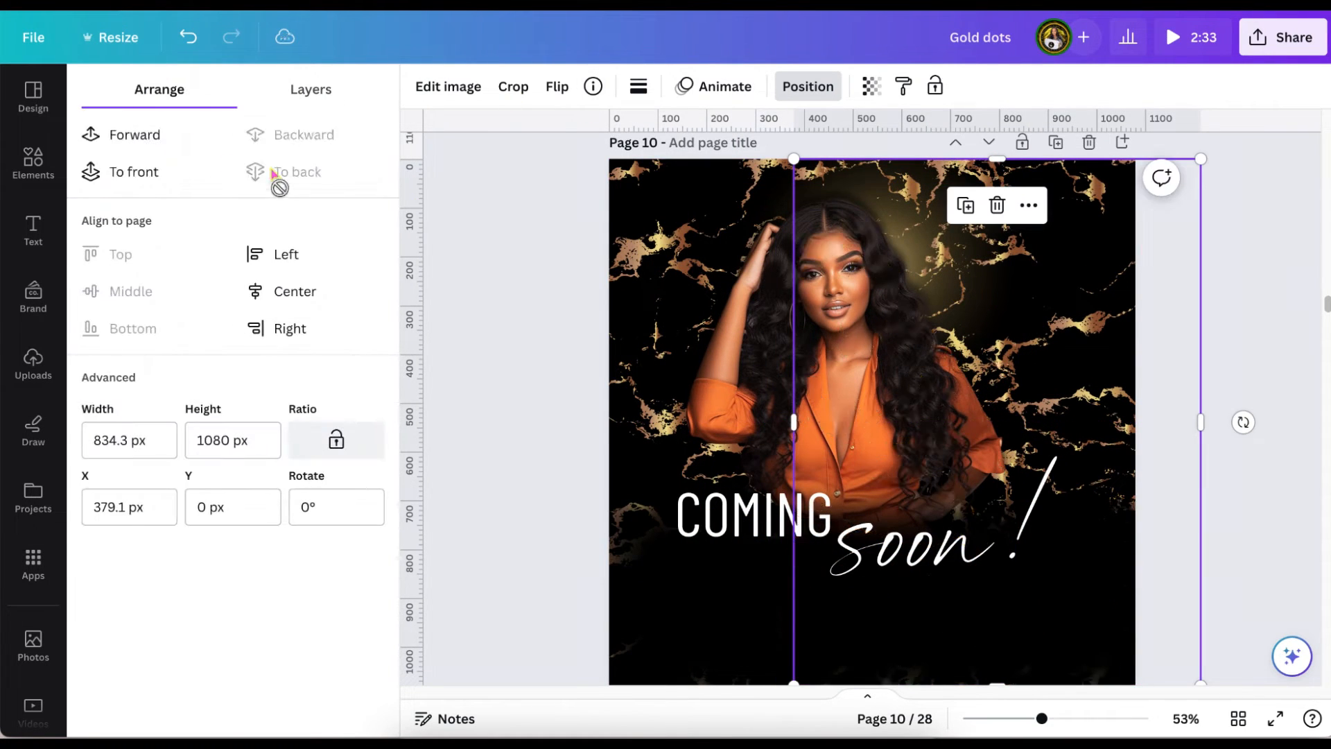
pyautogui.scroll(-1, 481, 296)
pyautogui.click(530, 303)
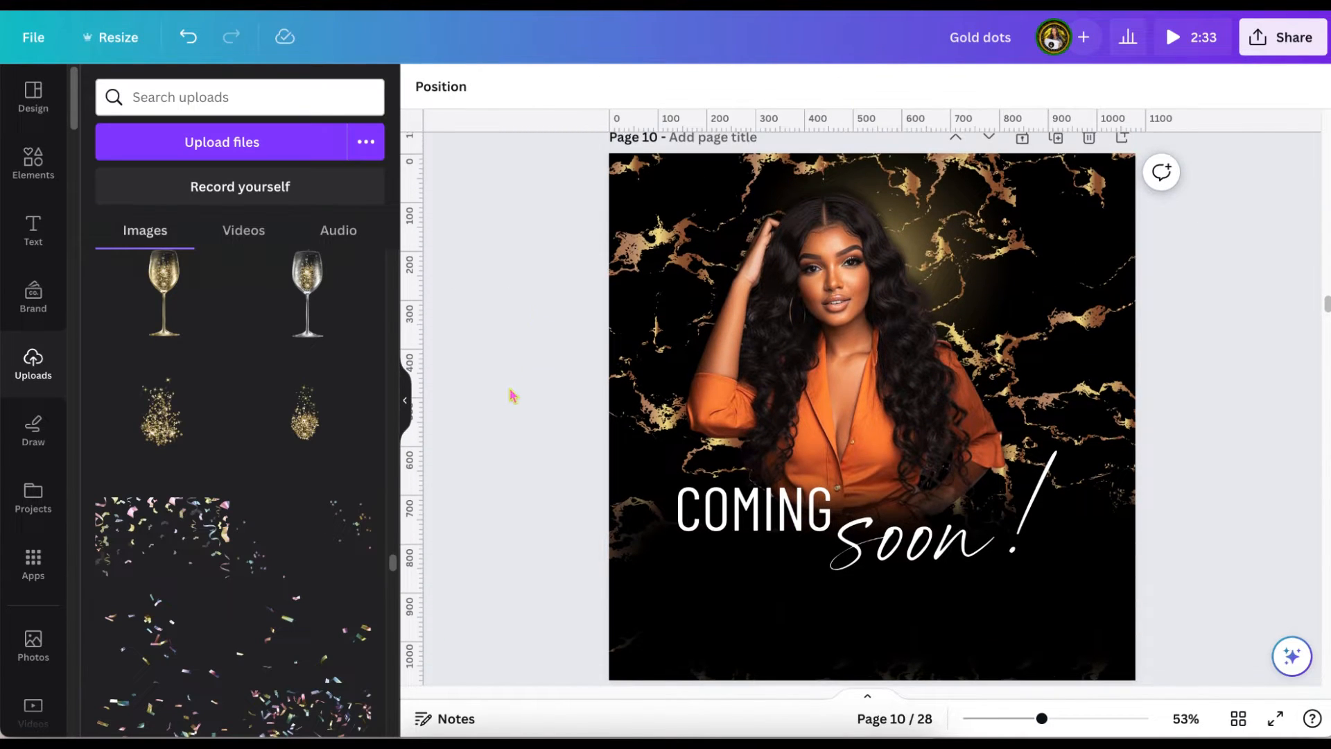
pyautogui.scroll(-2, 506, 617)
pyautogui.click(749, 581)
pyautogui.write('t')
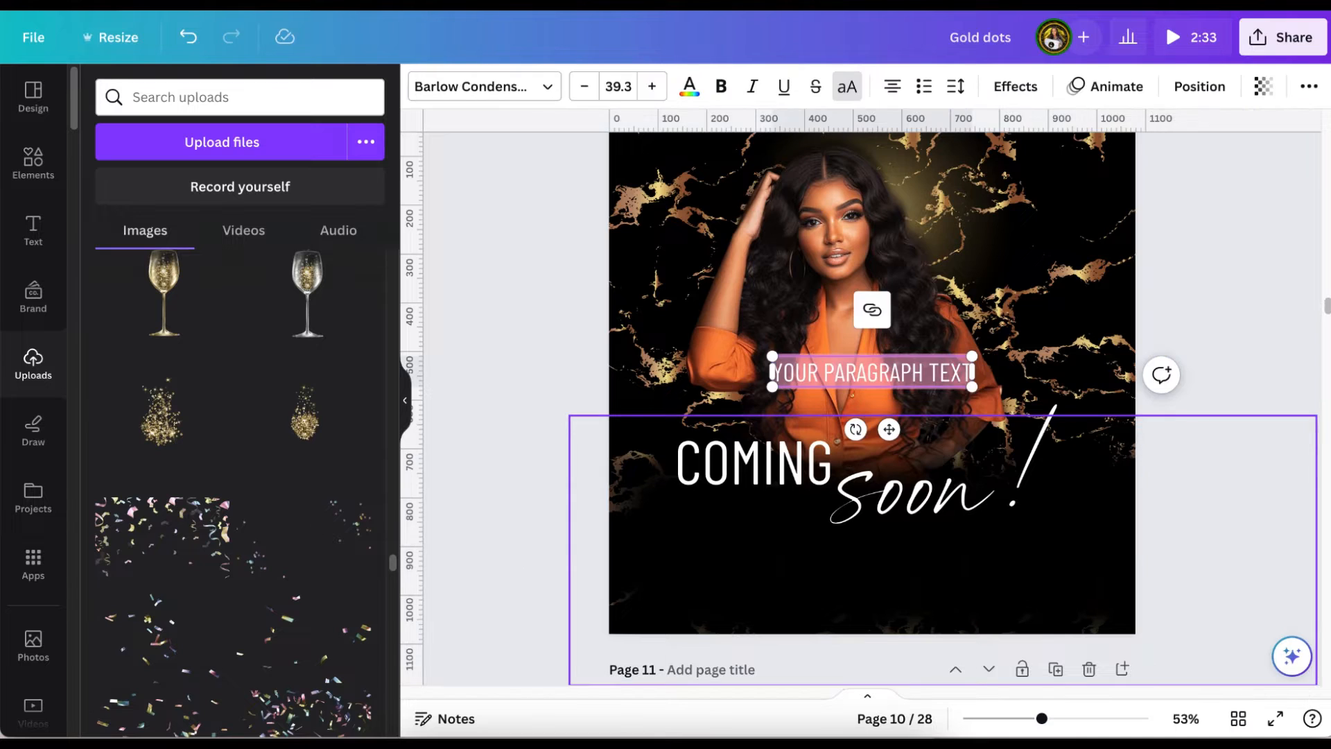
pyautogui.write('ww')
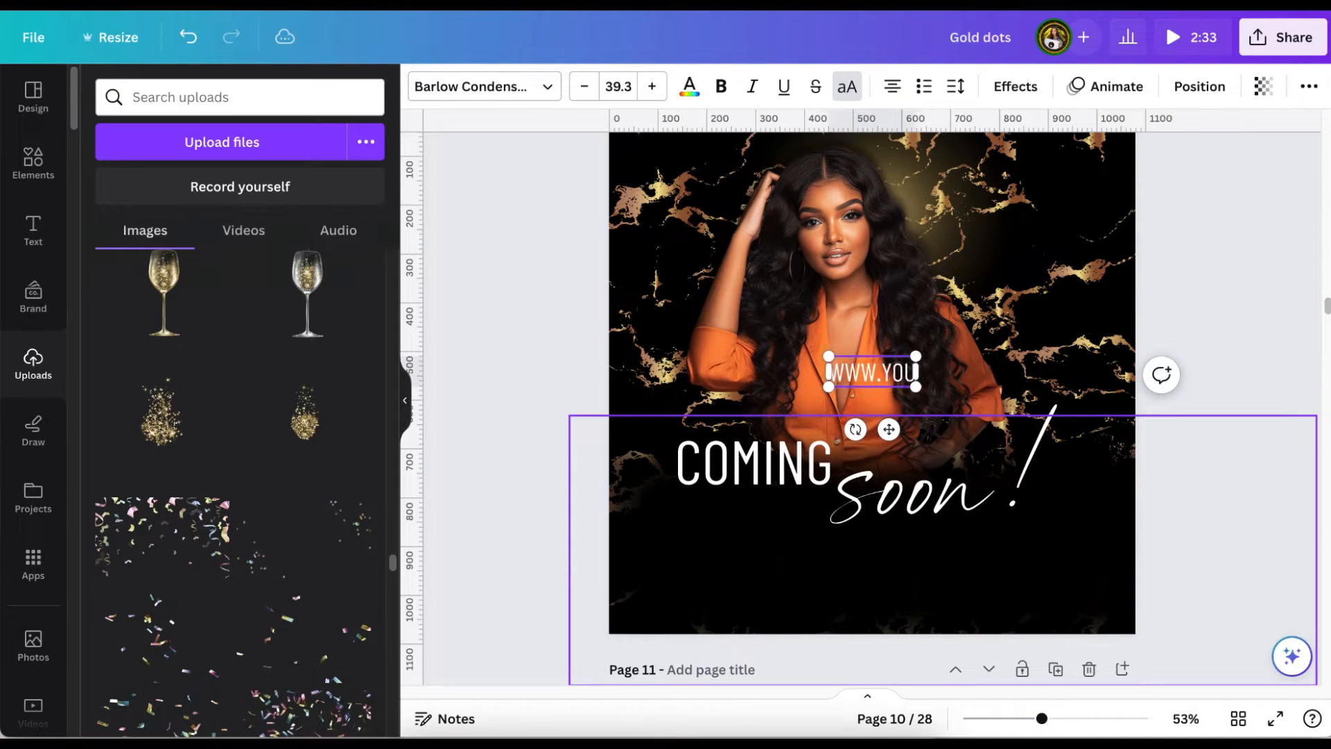
pyautogui.write('w.yourwebsite')
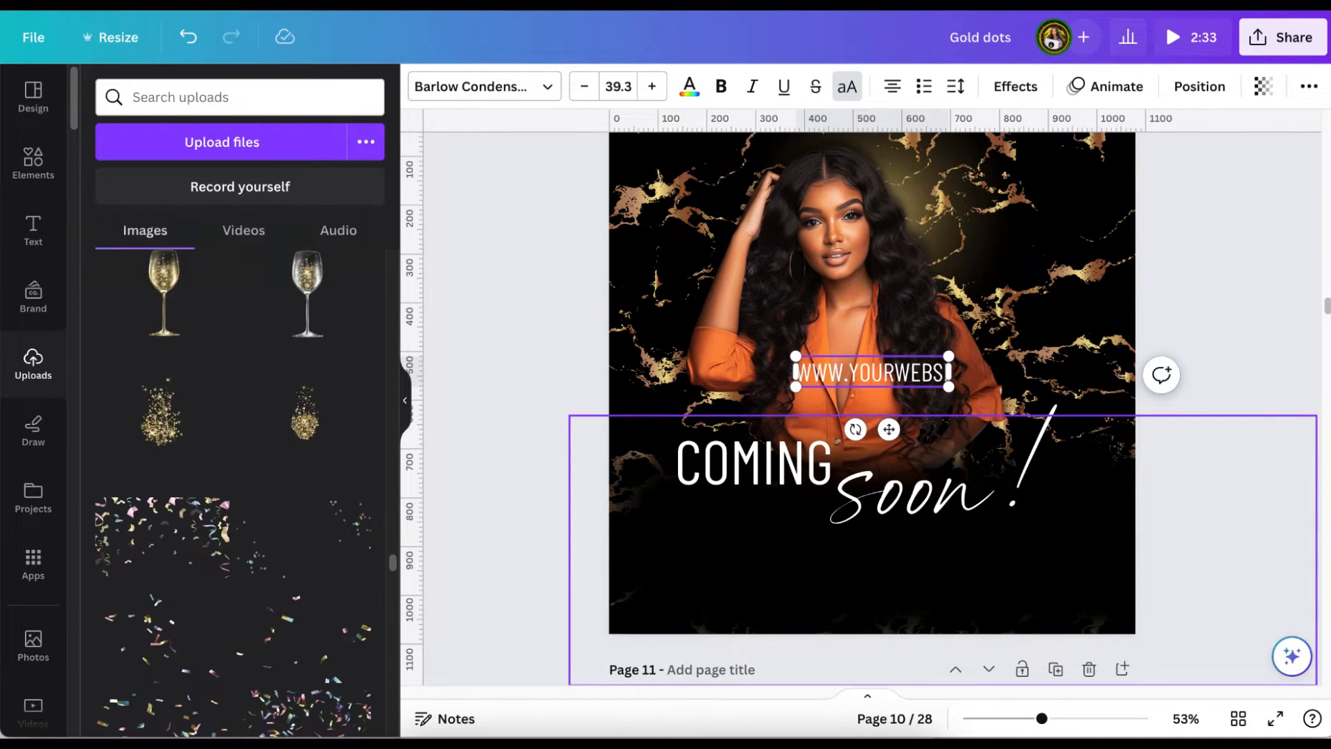
pyautogui.write('.com')
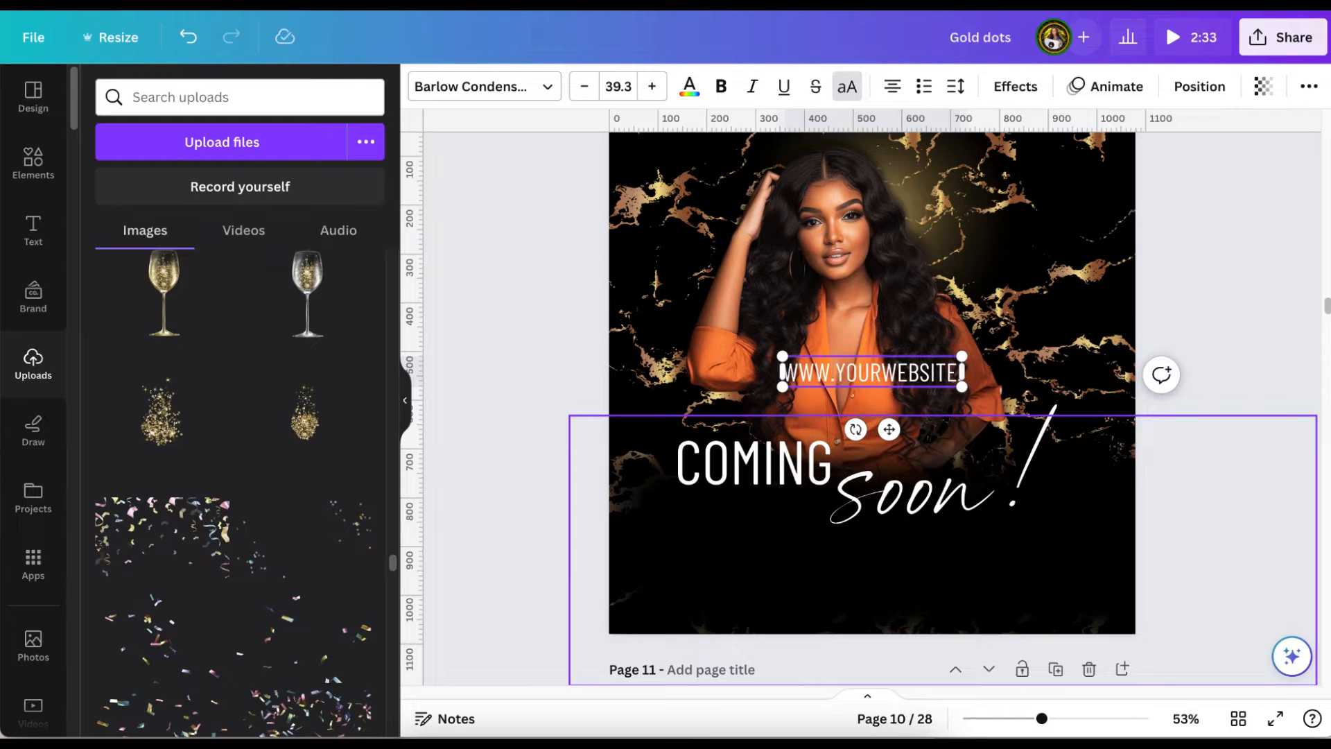
pyautogui.moveTo(889, 430); pyautogui.dragTo(875, 654)
pyautogui.moveTo(1029, 598); pyautogui.dragTo(1142, 598)
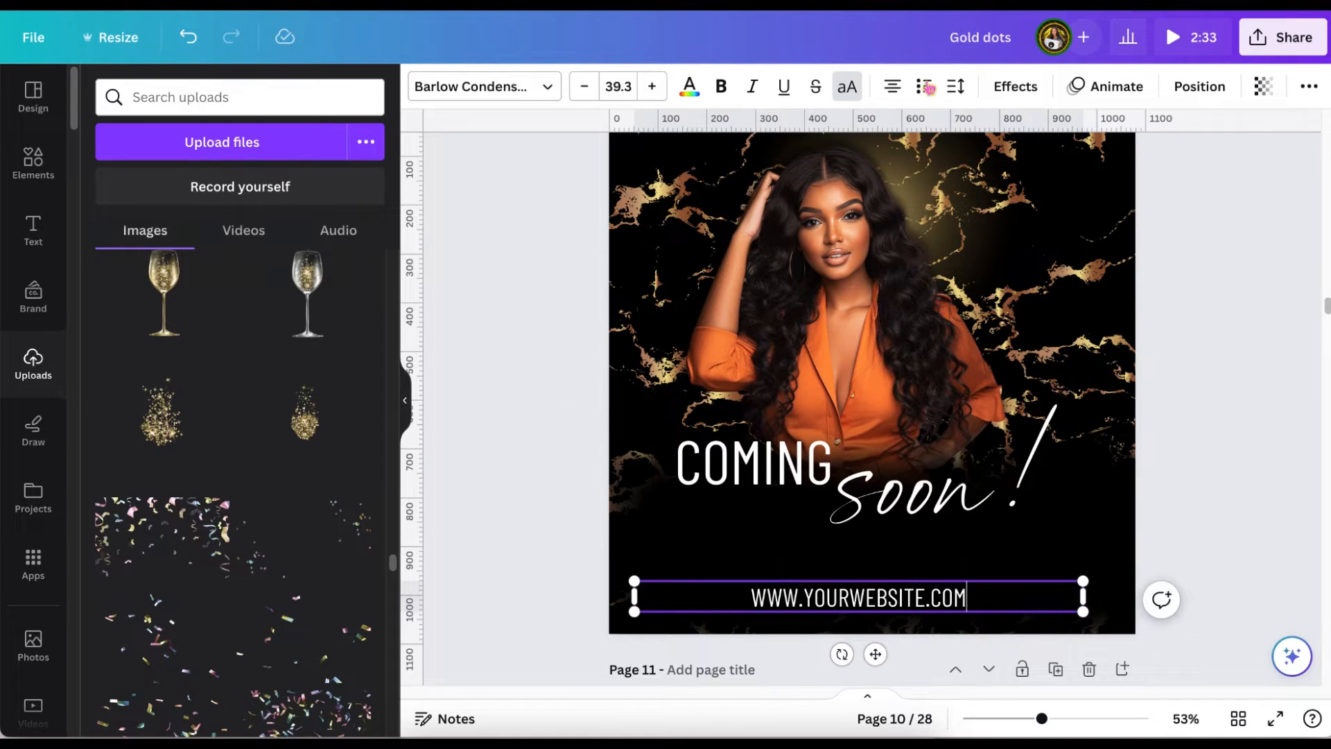
# Widen the website line's letter spacing, set its font size to 24 and centre it slightly lower on the page.
pyautogui.click(956, 86)
pyautogui.moveTo(1000, 160); pyautogui.dragTo(1074, 160)
pyautogui.click(628, 85)
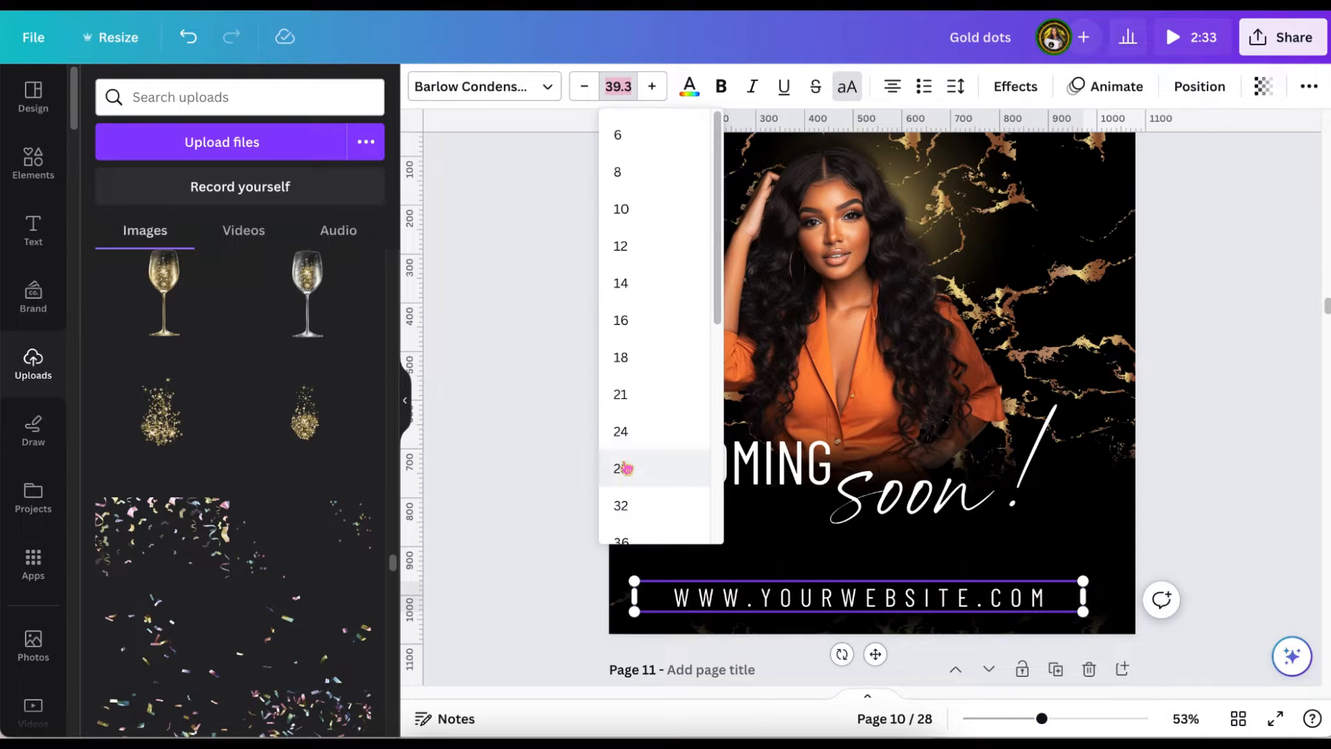
pyautogui.click(620, 428)
pyautogui.moveTo(877, 643); pyautogui.dragTo(892, 665)
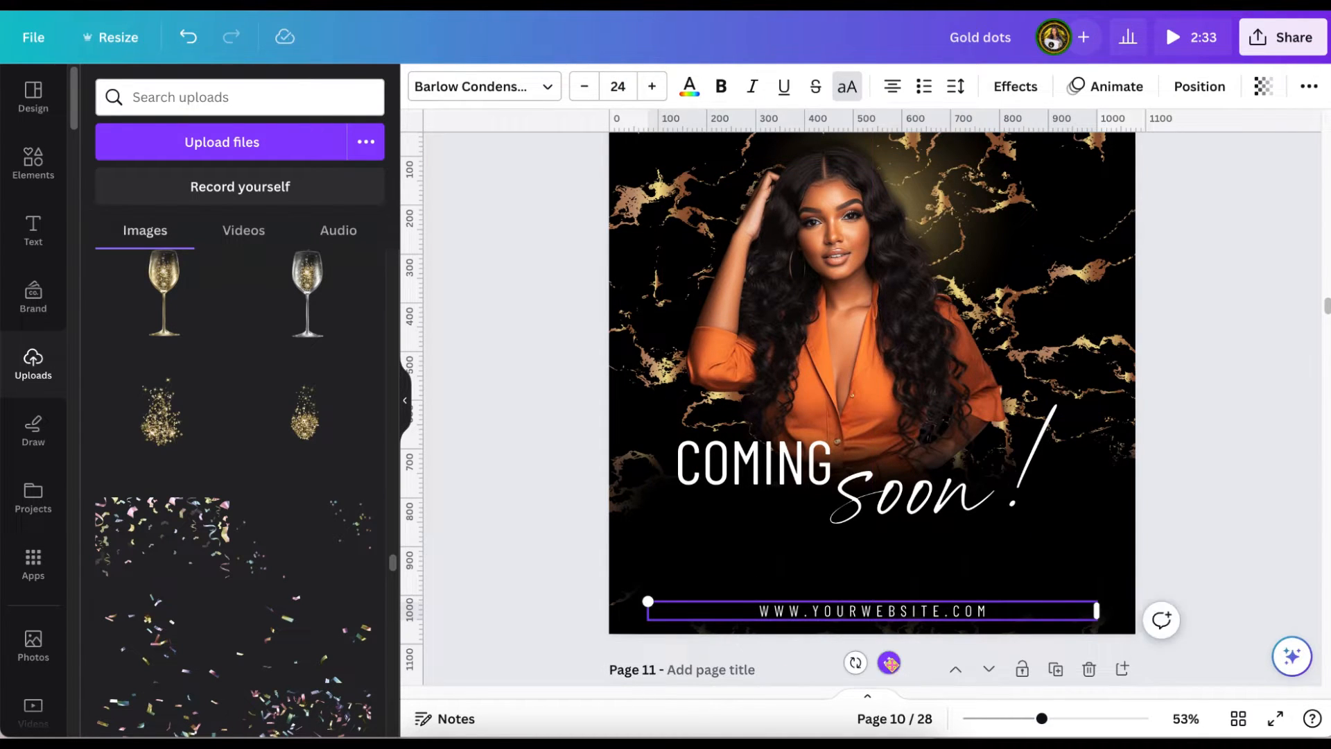
pyautogui.click(1233, 407)
pyautogui.scroll(2, 1234, 409)
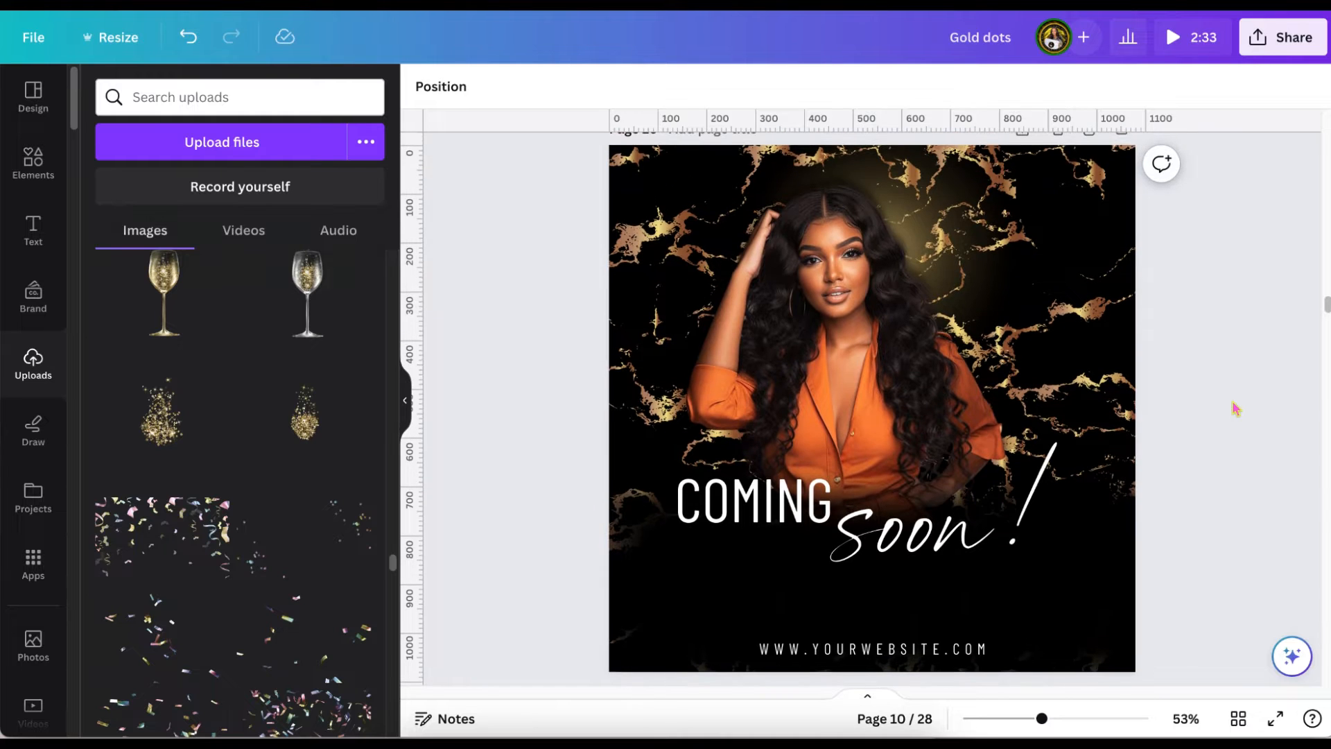
pyautogui.scroll(1, 1236, 407)
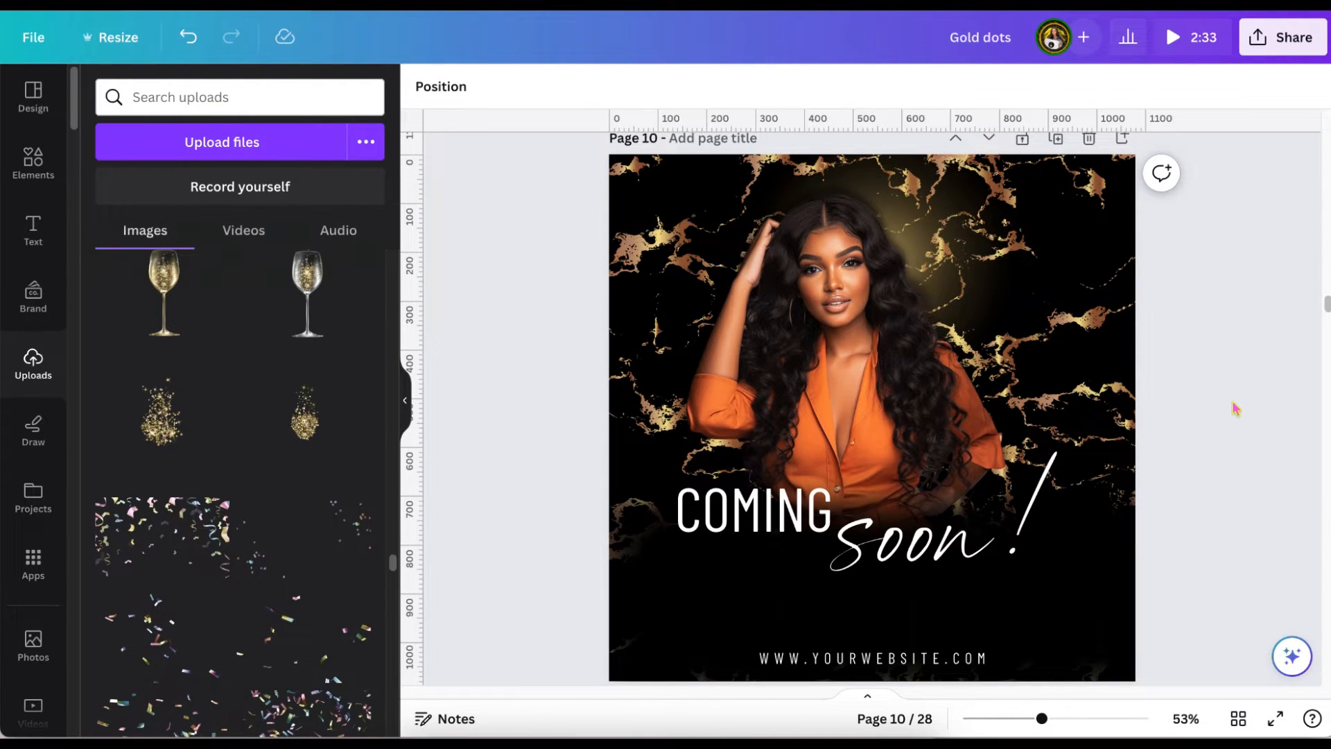
# Recolor the black blur behind the text with an orange sampled from the woman's blazer and shift it left over the page edge.
pyautogui.scroll(-1, 1236, 407)
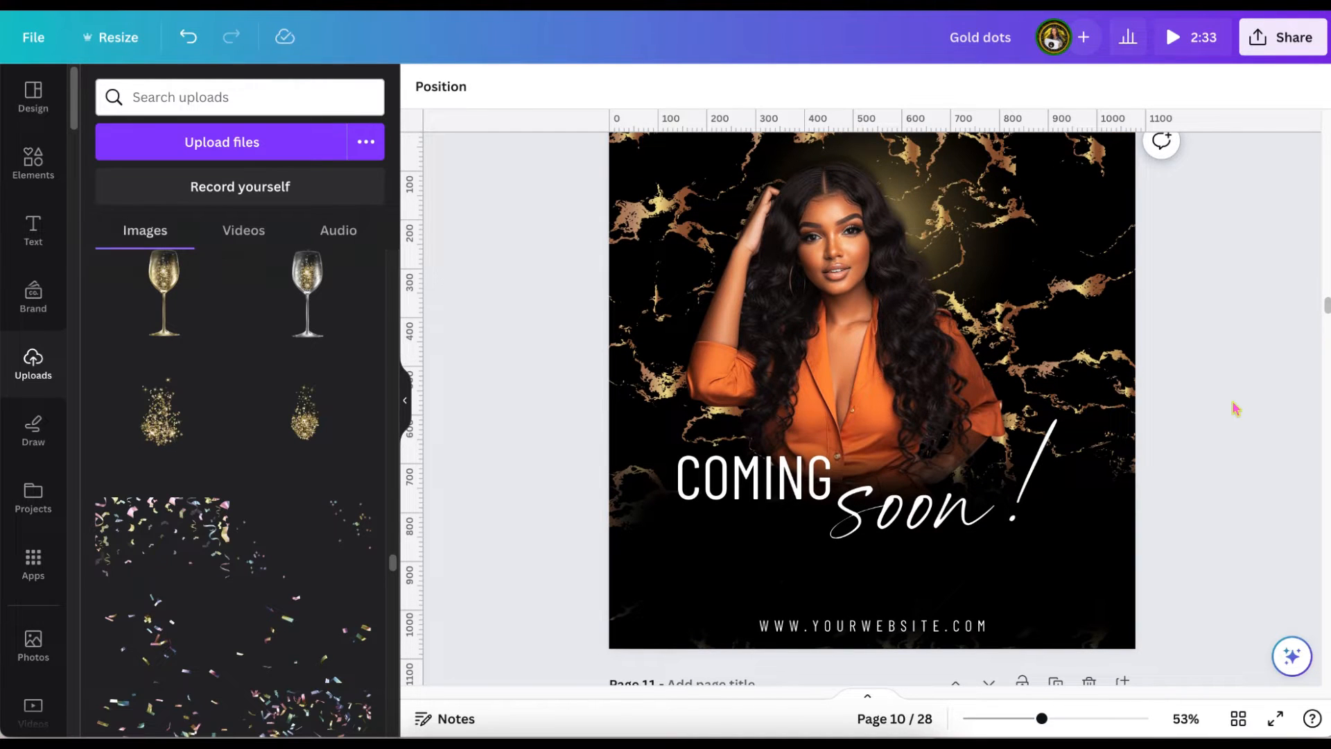
pyautogui.click(1089, 593)
pyautogui.click(637, 86)
pyautogui.click(109, 199)
pyautogui.click(343, 388)
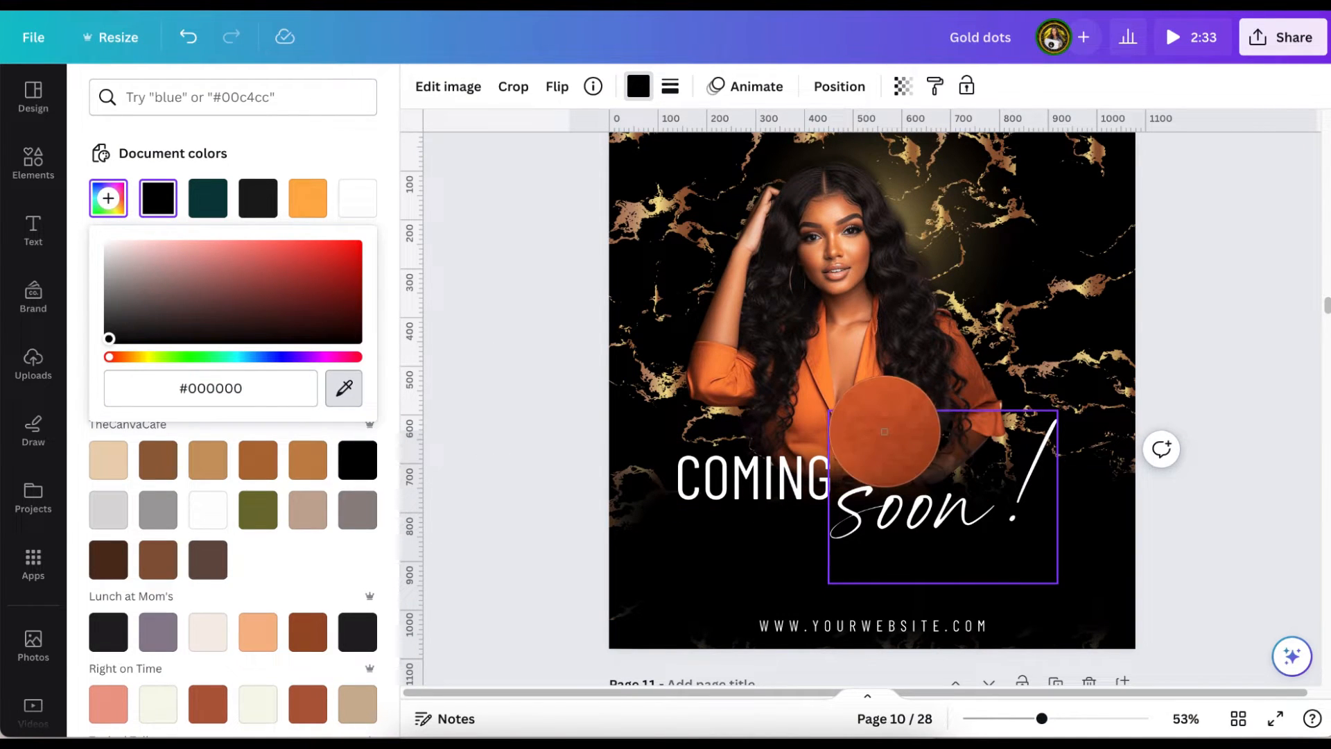
pyautogui.click(886, 439)
pyautogui.click(520, 416)
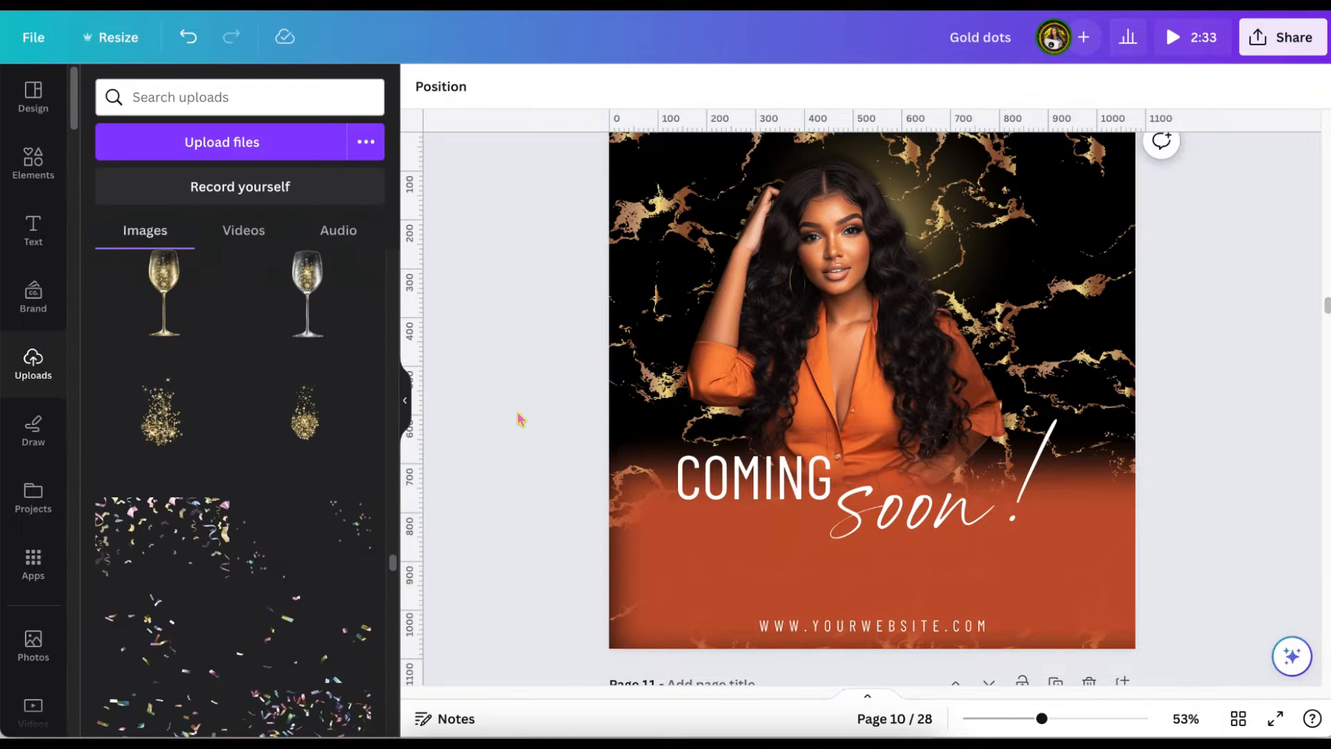
pyautogui.click(1093, 559)
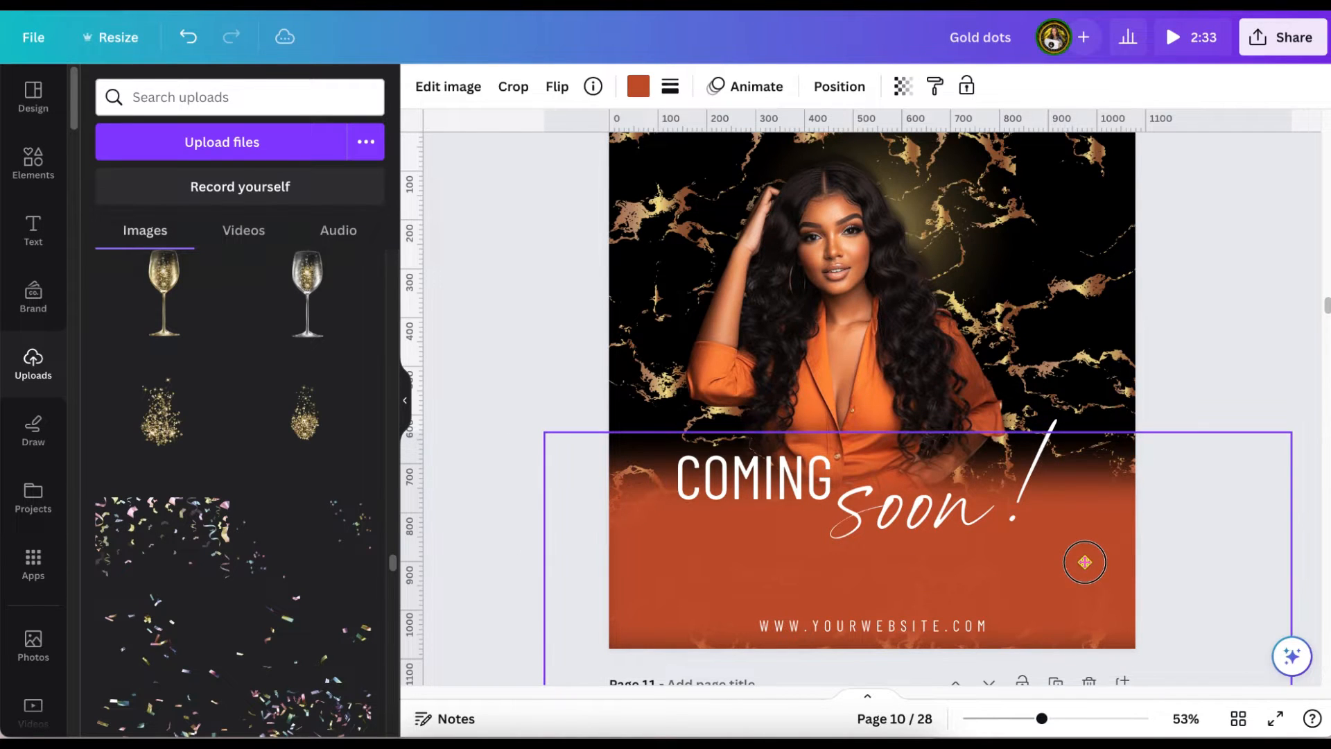
pyautogui.moveTo(1084, 597); pyautogui.dragTo(1079, 562)
pyautogui.click(1242, 374)
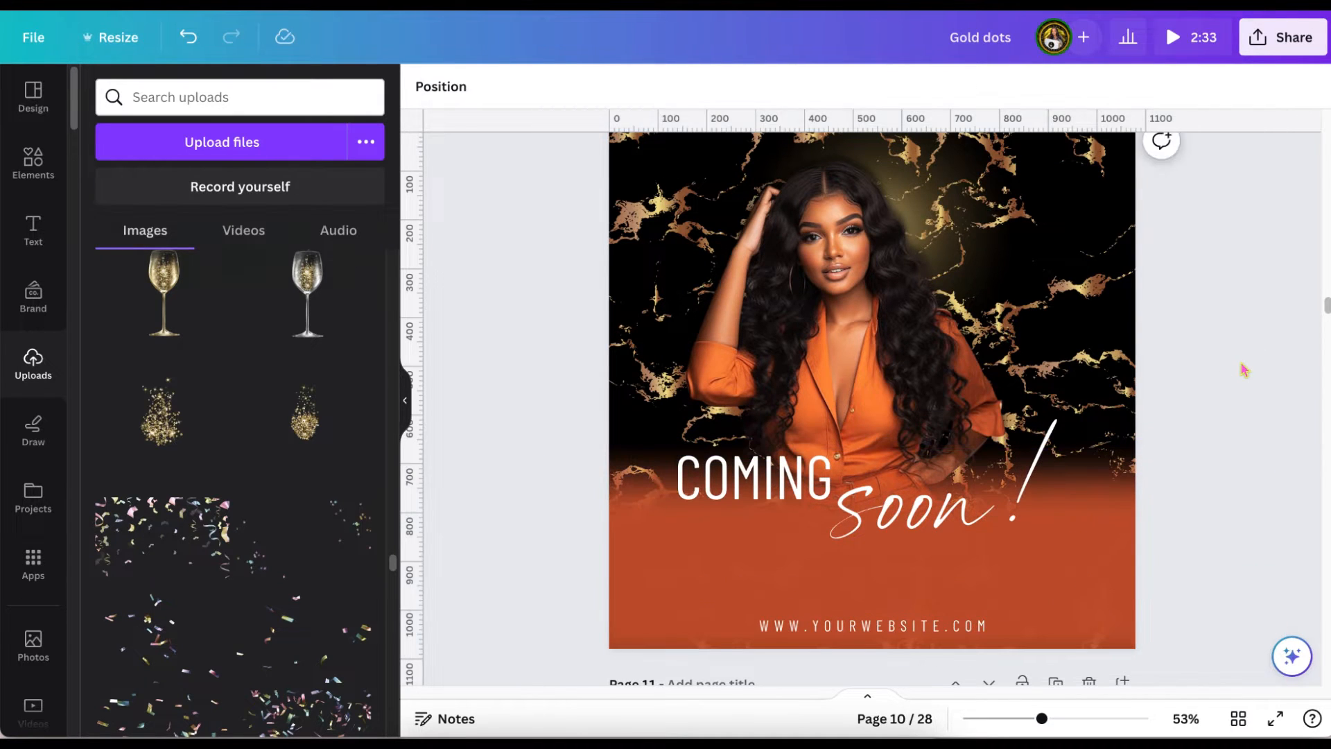
# Return the blur behind the text to black and duplicate the marble "COMING soon!" page.
pyautogui.scroll(-1, 1245, 371)
pyautogui.scroll(1, 1245, 370)
pyautogui.click(1075, 594)
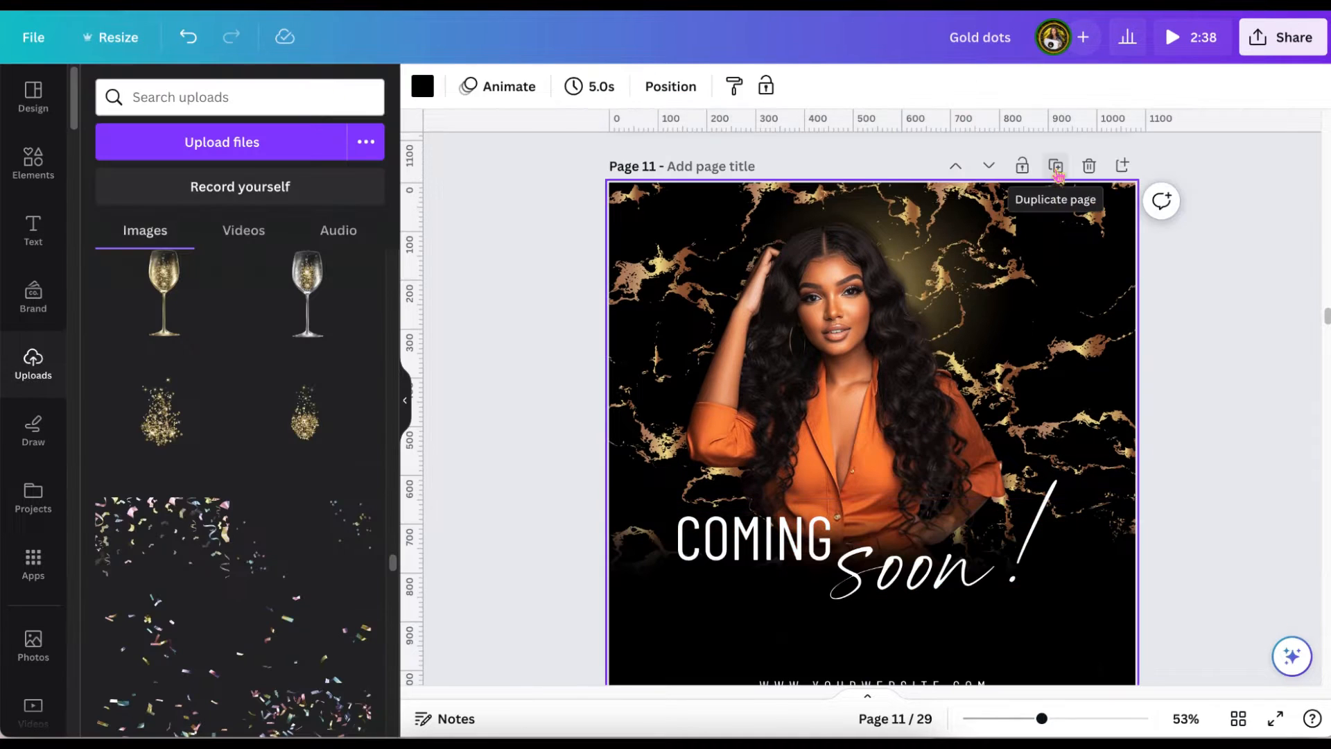
# Delete both gold grunge textures from the duplicated "COMING soon!" page.
pyautogui.click(1051, 325)
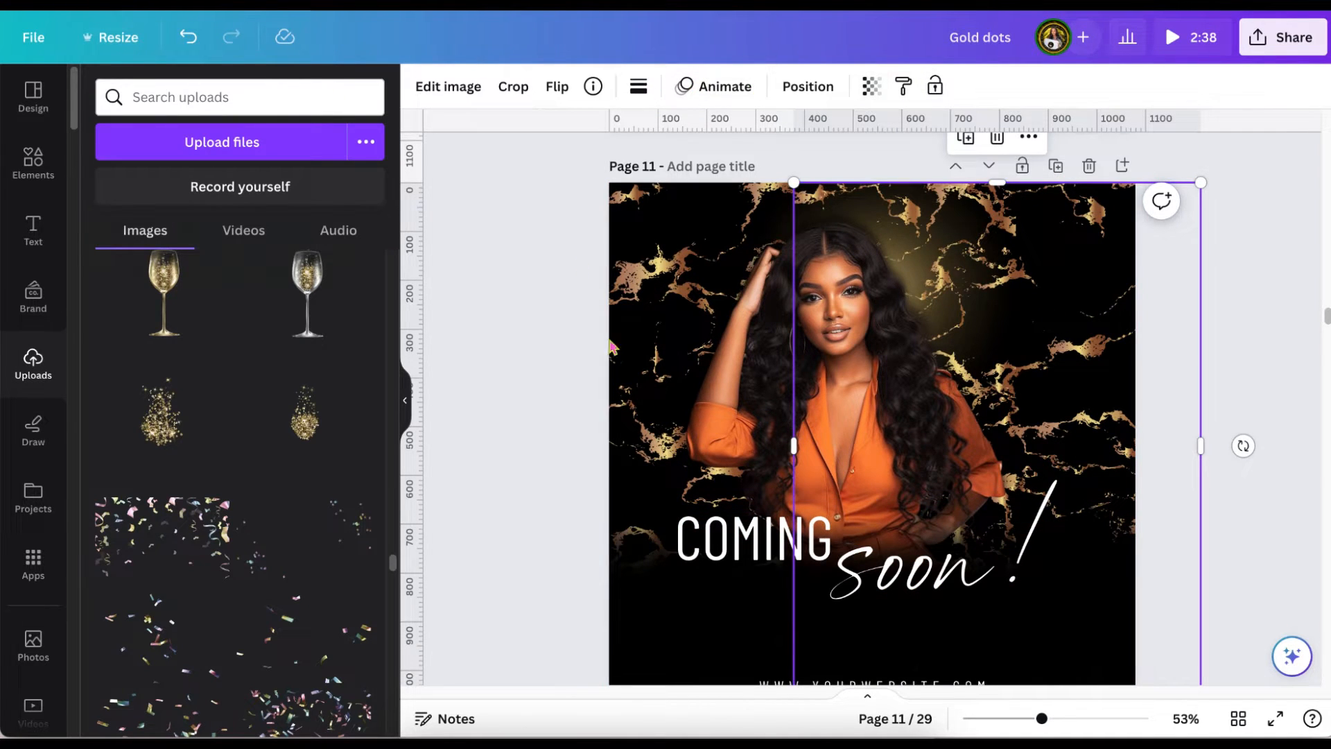
pyautogui.click(998, 138)
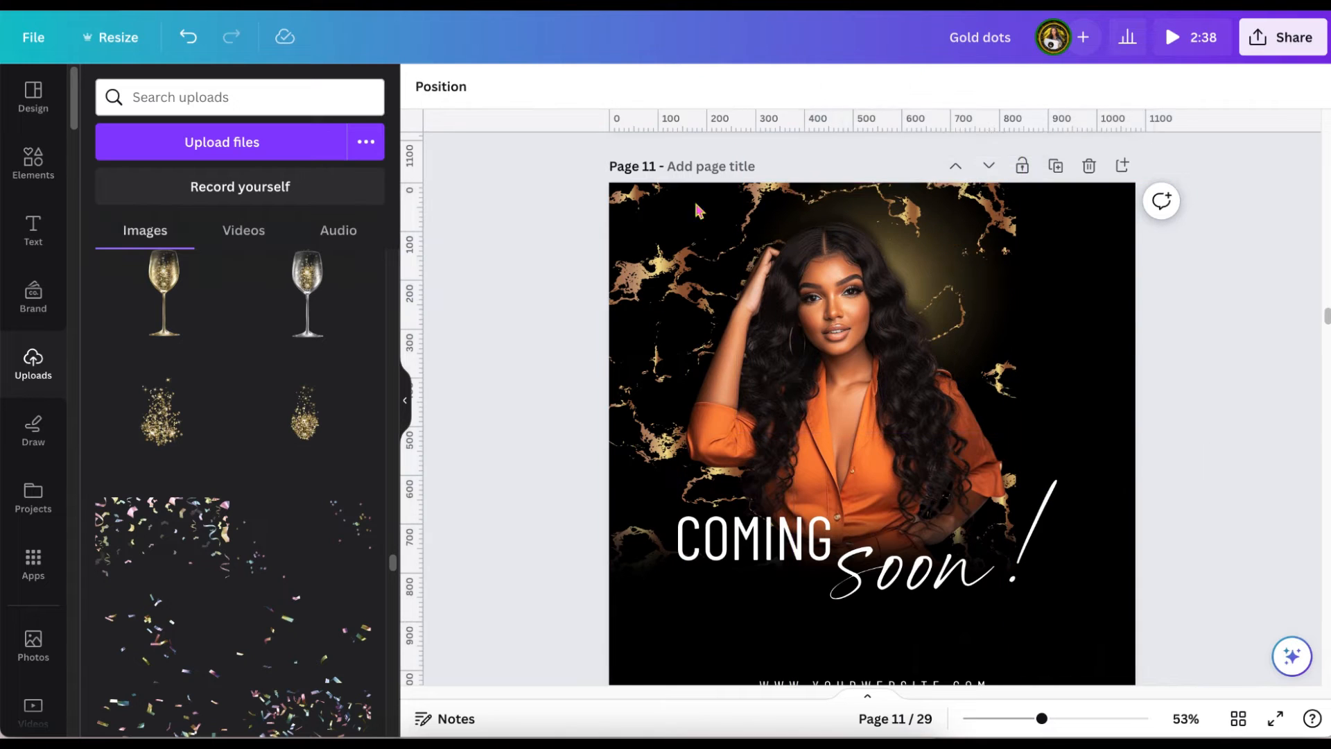
pyautogui.click(645, 219)
pyautogui.press('Delete')
pyautogui.scroll(-1, 602, 361)
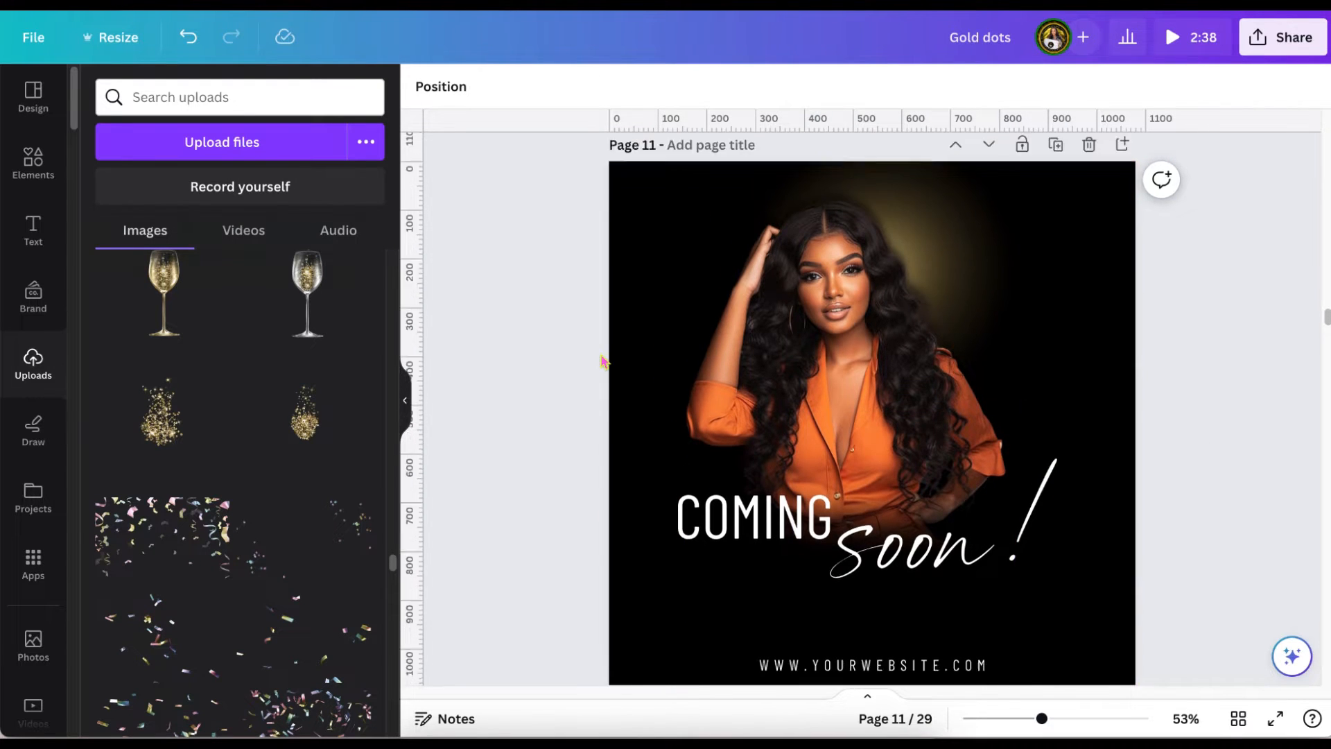
pyautogui.scroll(-3, 602, 361)
pyautogui.scroll(2, 602, 360)
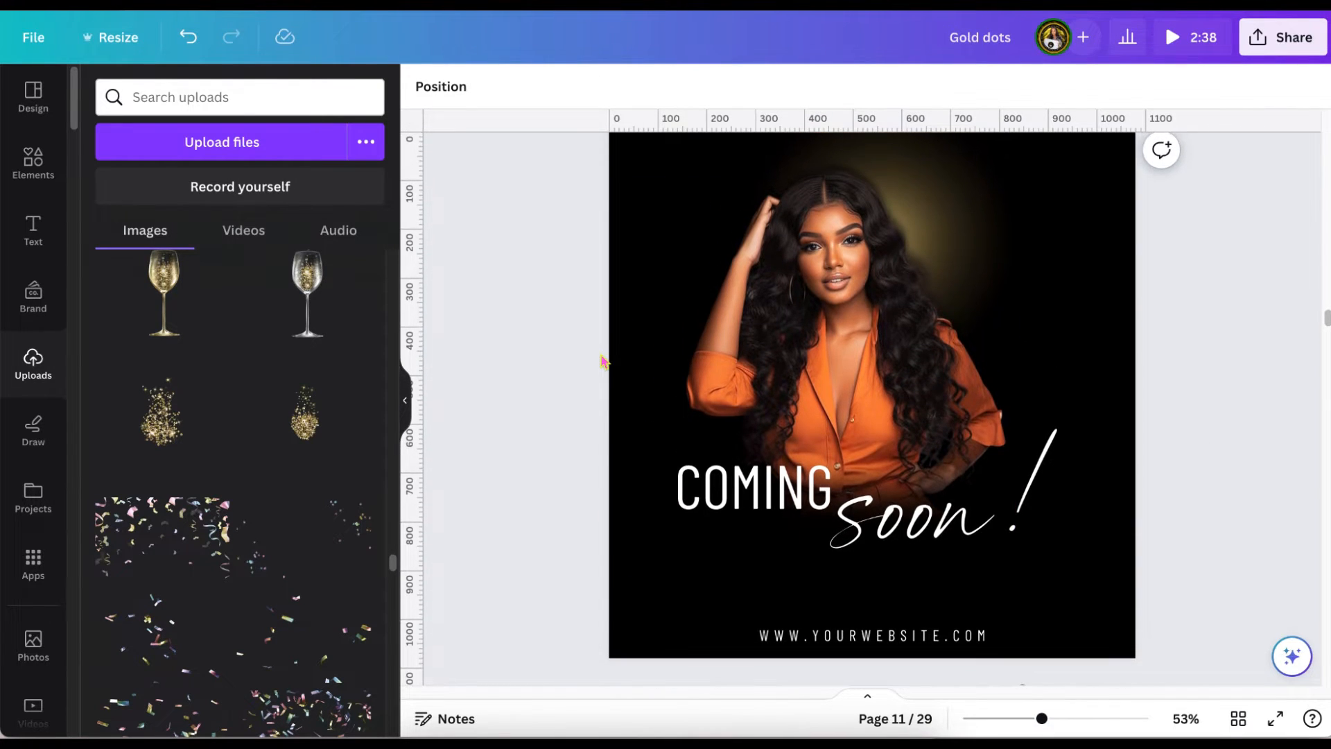
# Copy the gold glow wave from the next page onto the "COMING soon!" page and place it across the text.
pyautogui.scroll(-5, 602, 361)
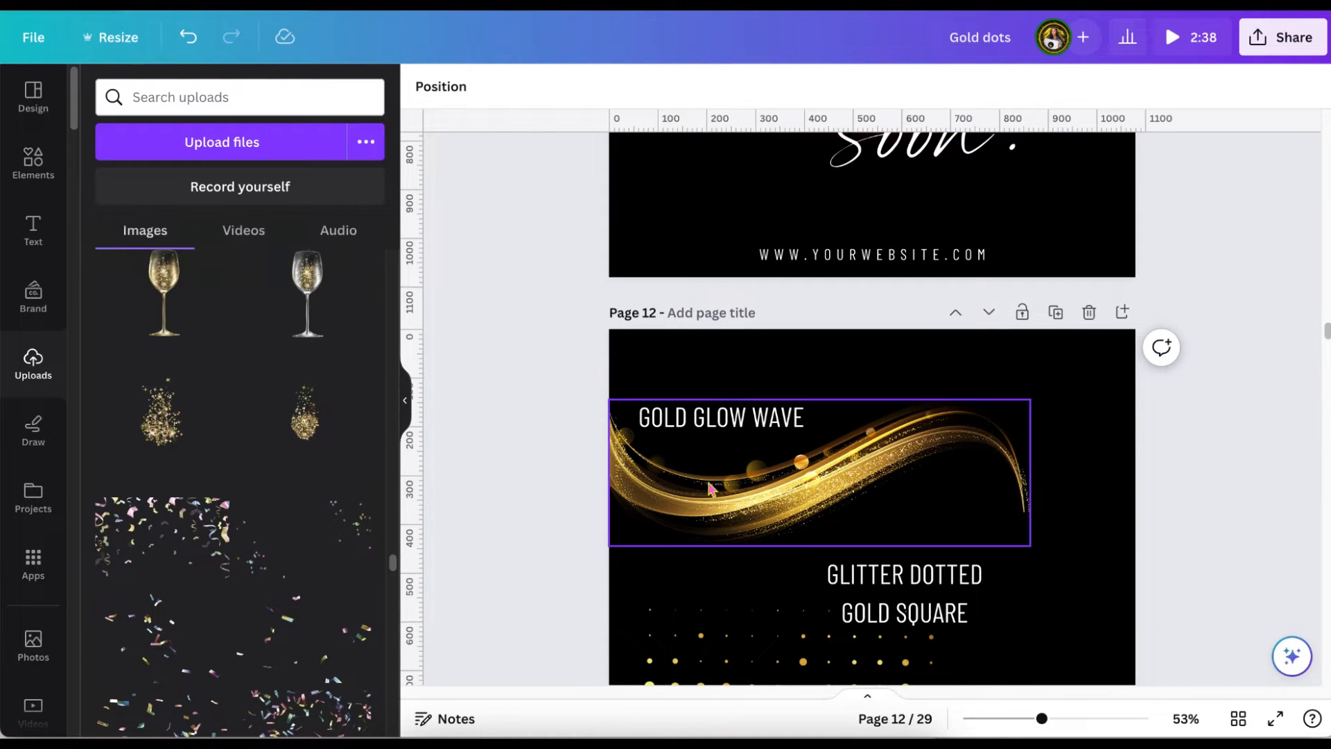
pyautogui.click(711, 489)
pyautogui.scroll(-3, 711, 489)
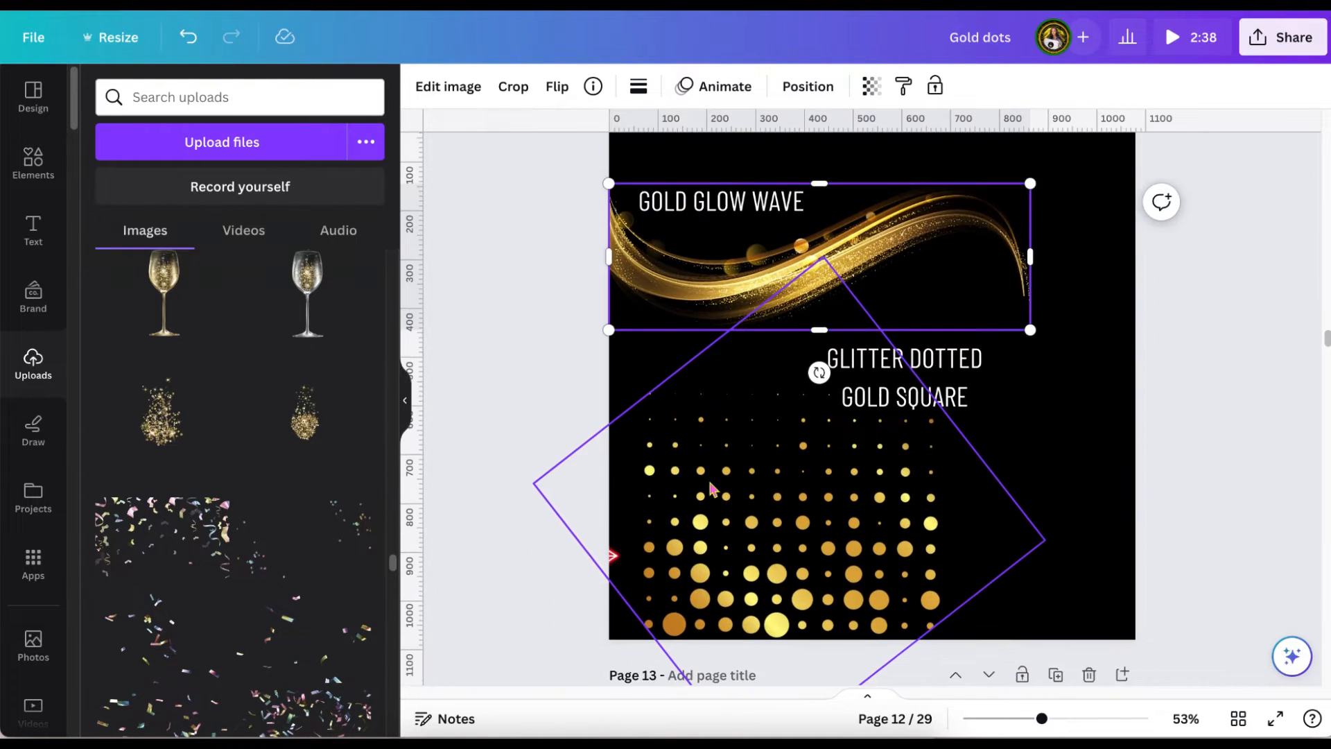
pyautogui.scroll(2, 710, 489)
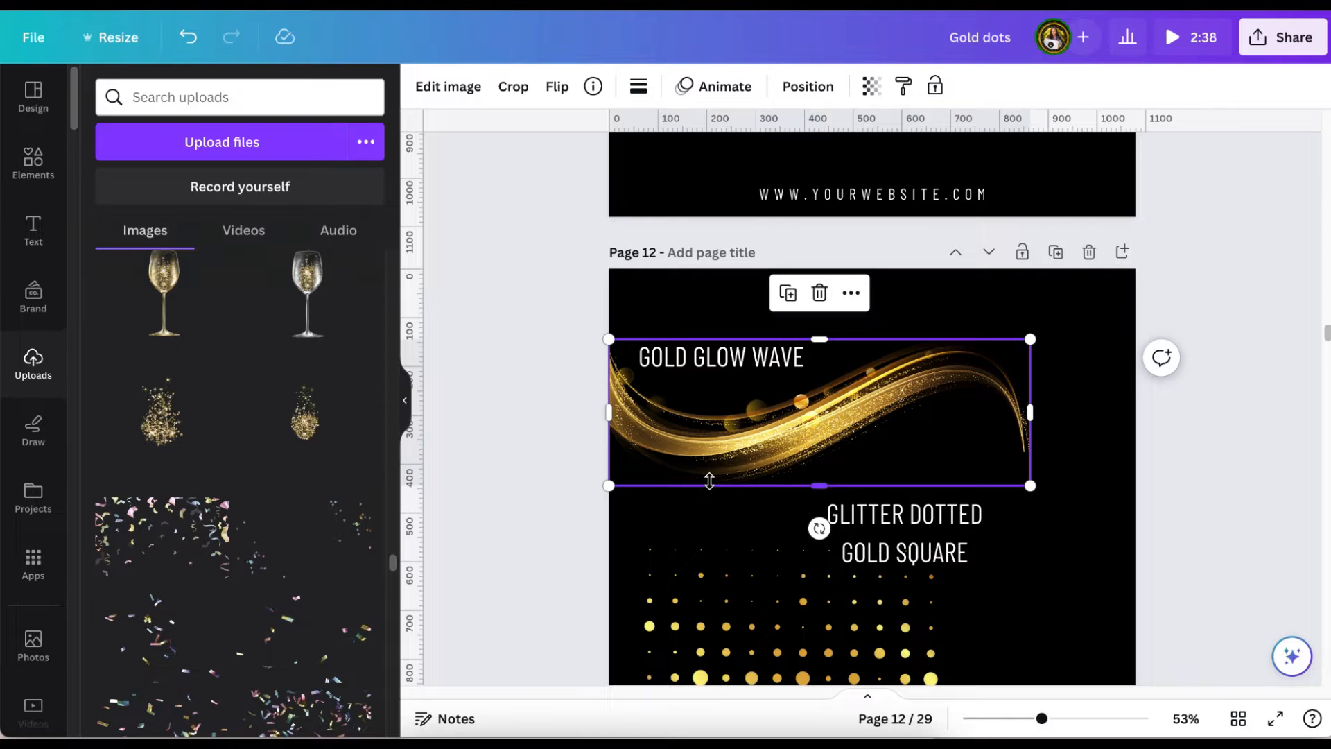
pyautogui.scroll(6, 709, 481)
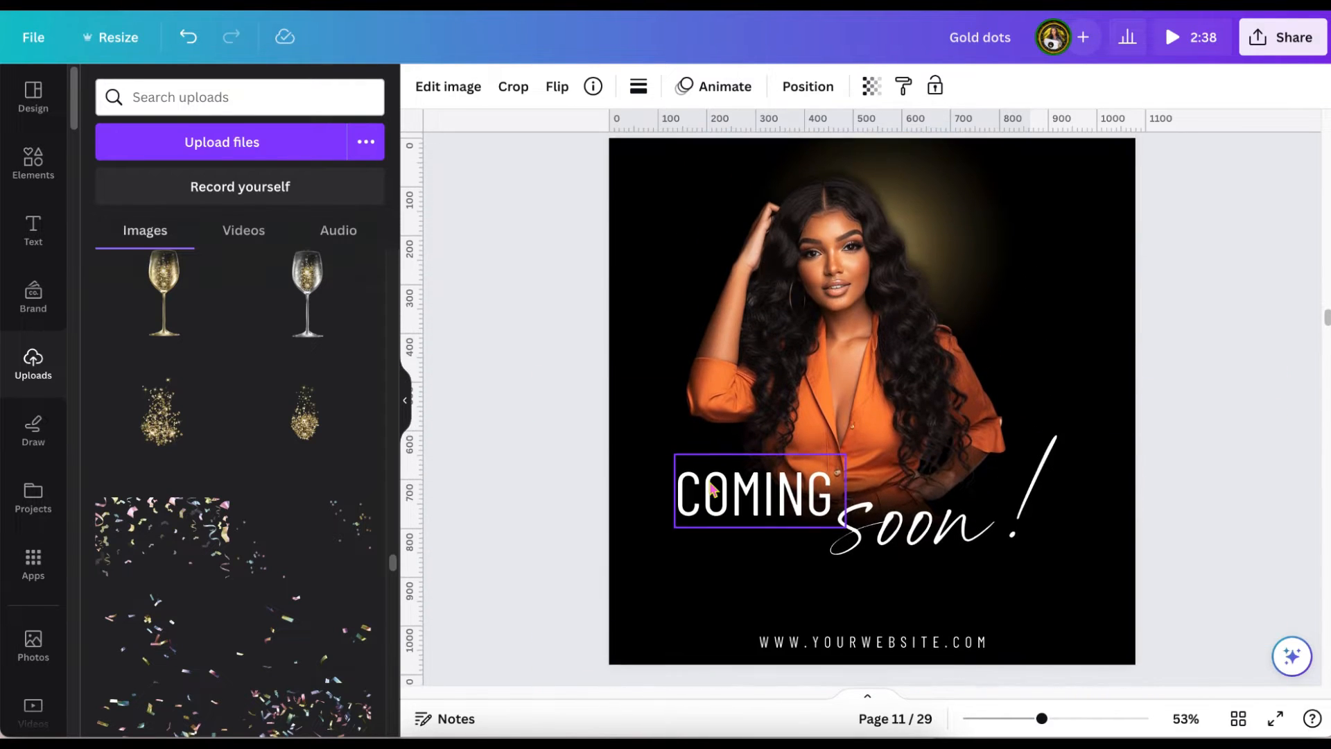
pyautogui.click(634, 203)
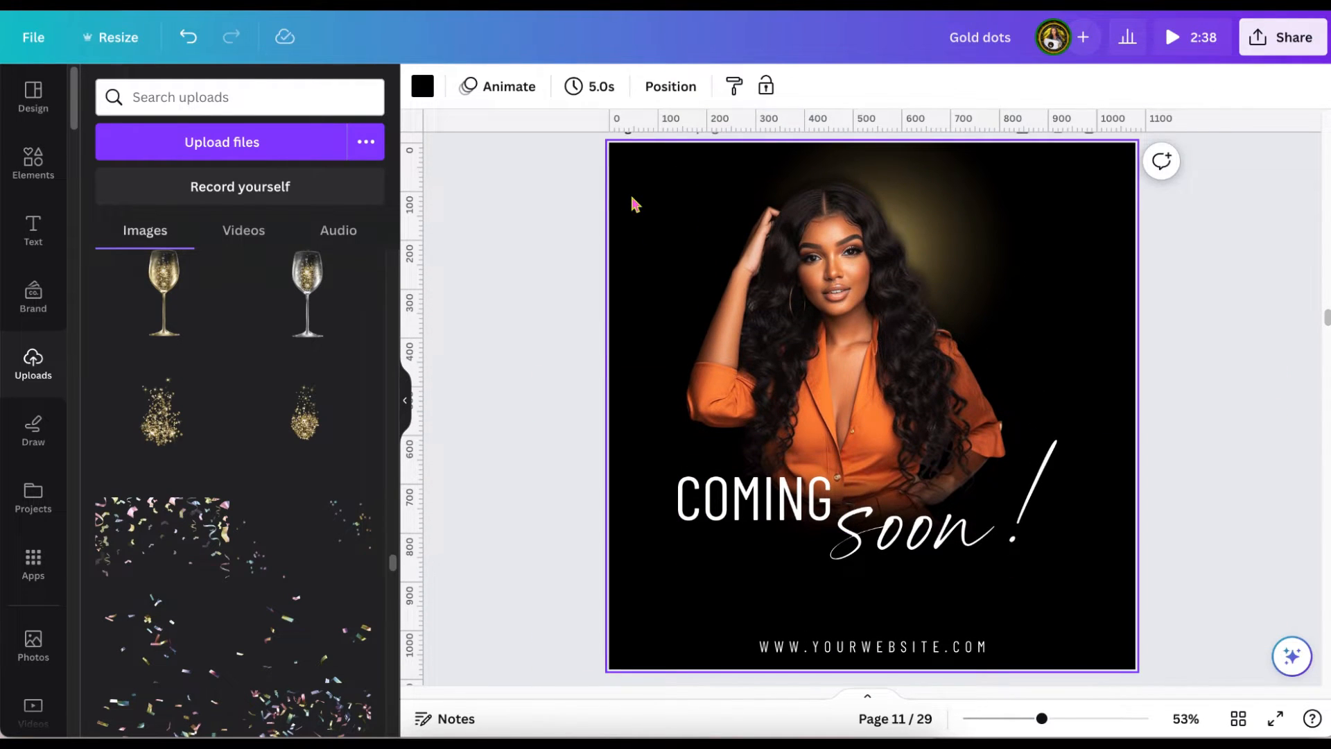
pyautogui.hotkey('ctrl', 'v')
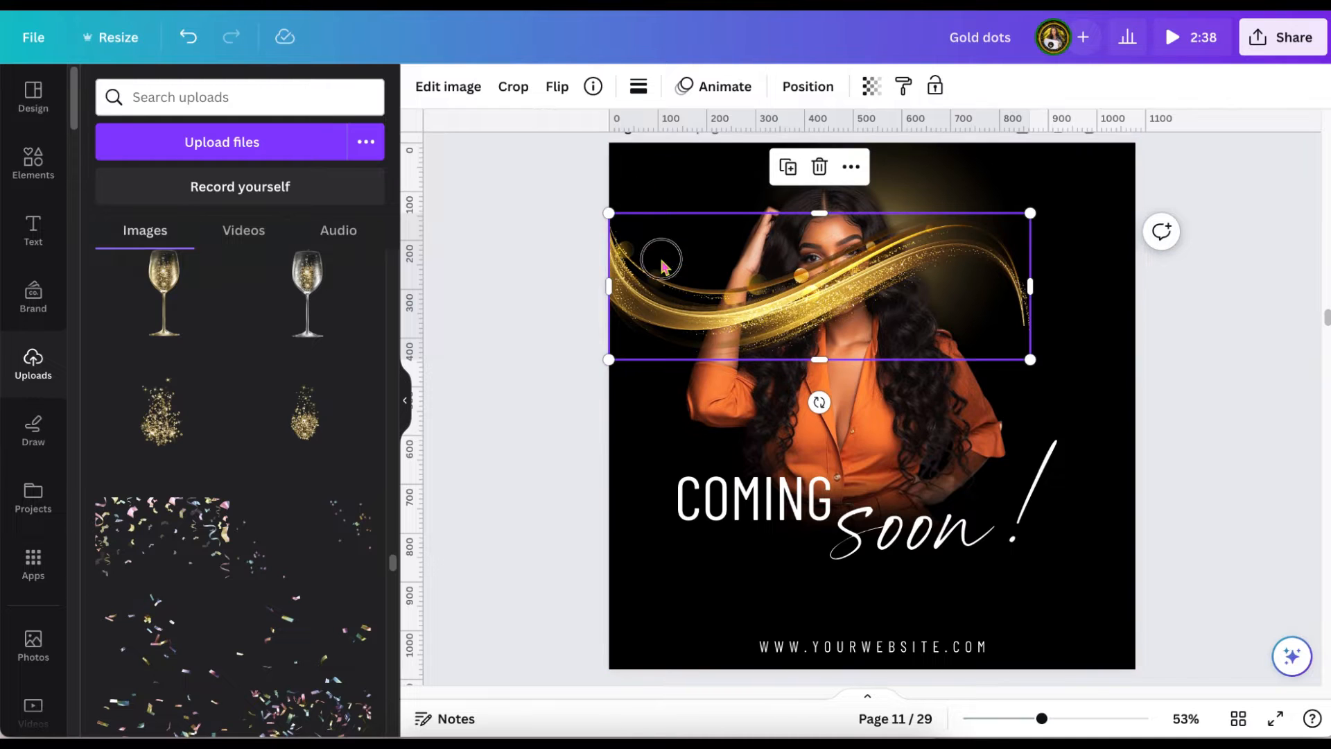
pyautogui.moveTo(659, 256); pyautogui.dragTo(646, 499)
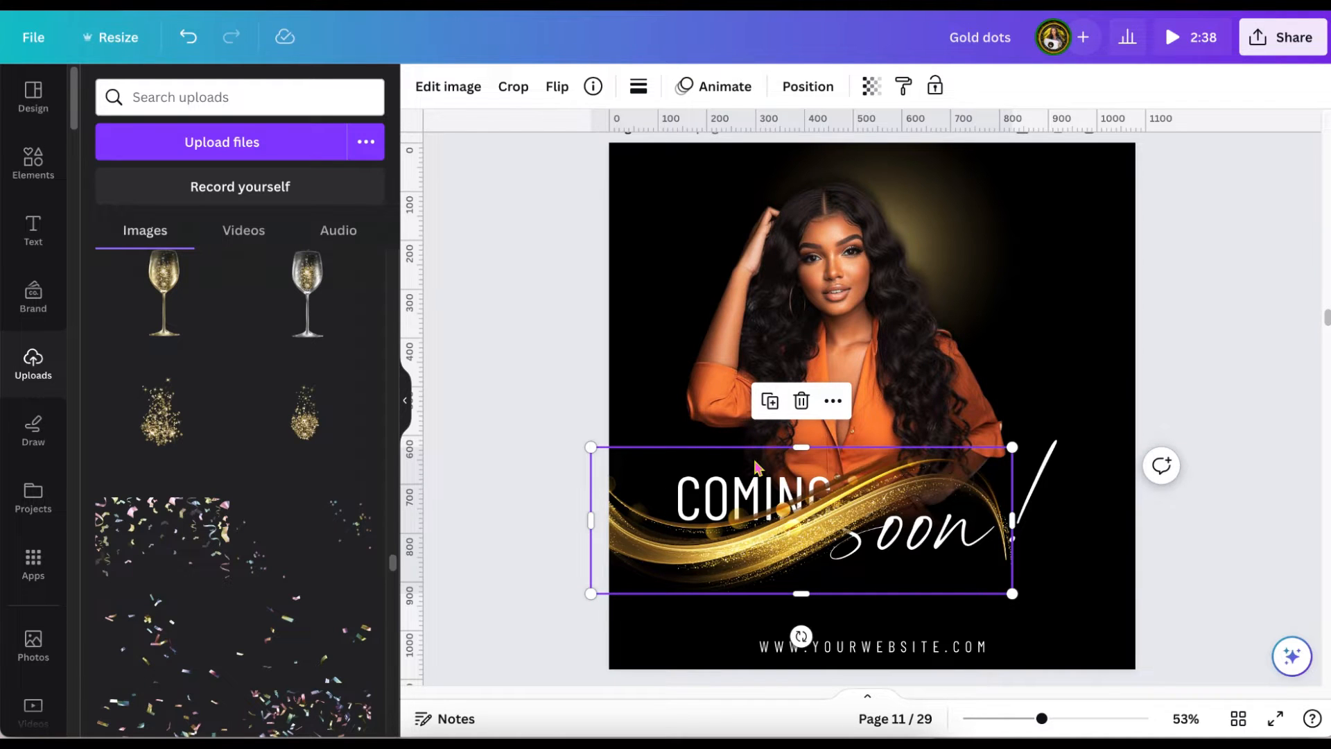
# Send the gold wave backward until it sits behind both the "COMING" and "soon!" texts.
pyautogui.click(822, 95)
pyautogui.click(299, 138)
pyautogui.click(299, 139)
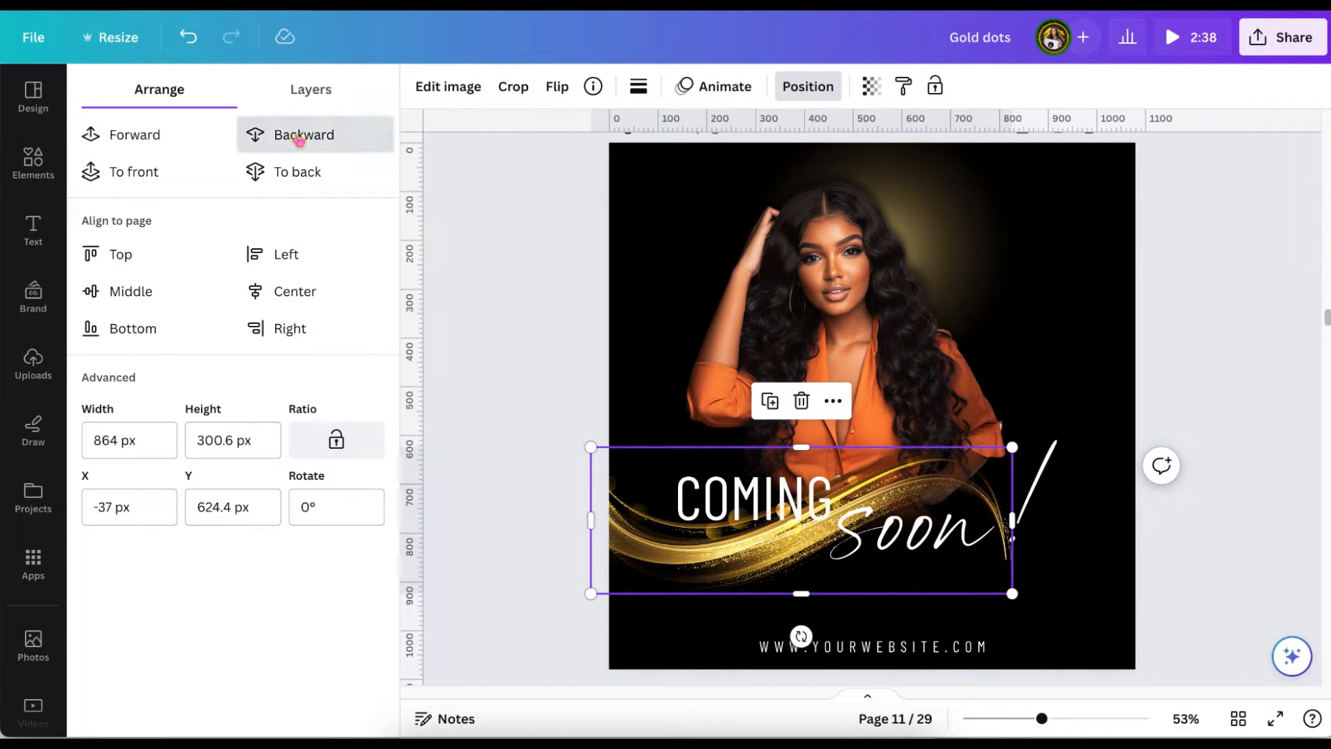
pyautogui.click(513, 299)
# Move "soon!" slightly down and right, and shift "COMING" left and slightly up above the gold wave.
pyautogui.moveTo(894, 534); pyautogui.dragTo(904, 546)
pyautogui.moveTo(741, 490); pyautogui.dragTo(699, 478)
pyautogui.click(494, 433)
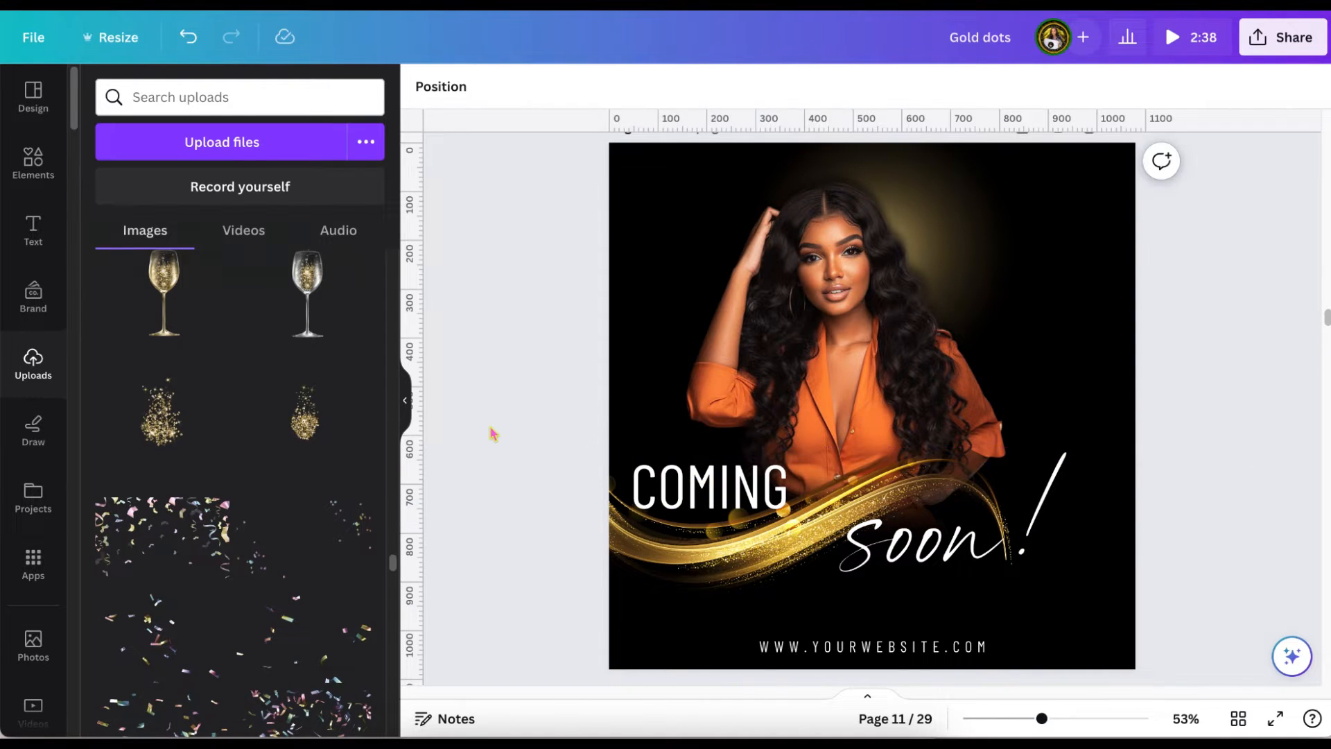
# Duplicate the gold wave, flip the copy horizontally and vertically, and join it to the first wave's right end at the page's lower-right corner.
pyautogui.scroll(-1, 480, 454)
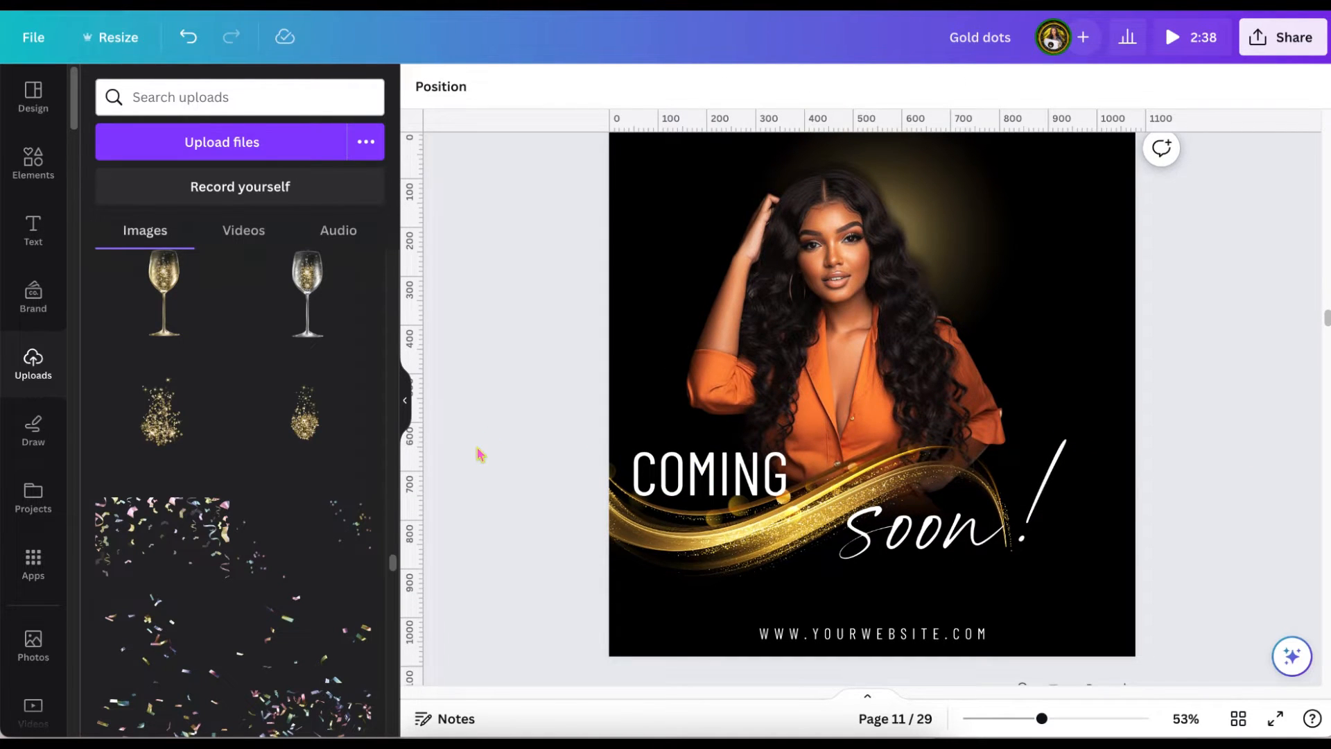
pyautogui.moveTo(728, 527); pyautogui.dragTo(924, 614)
pyautogui.click(557, 86)
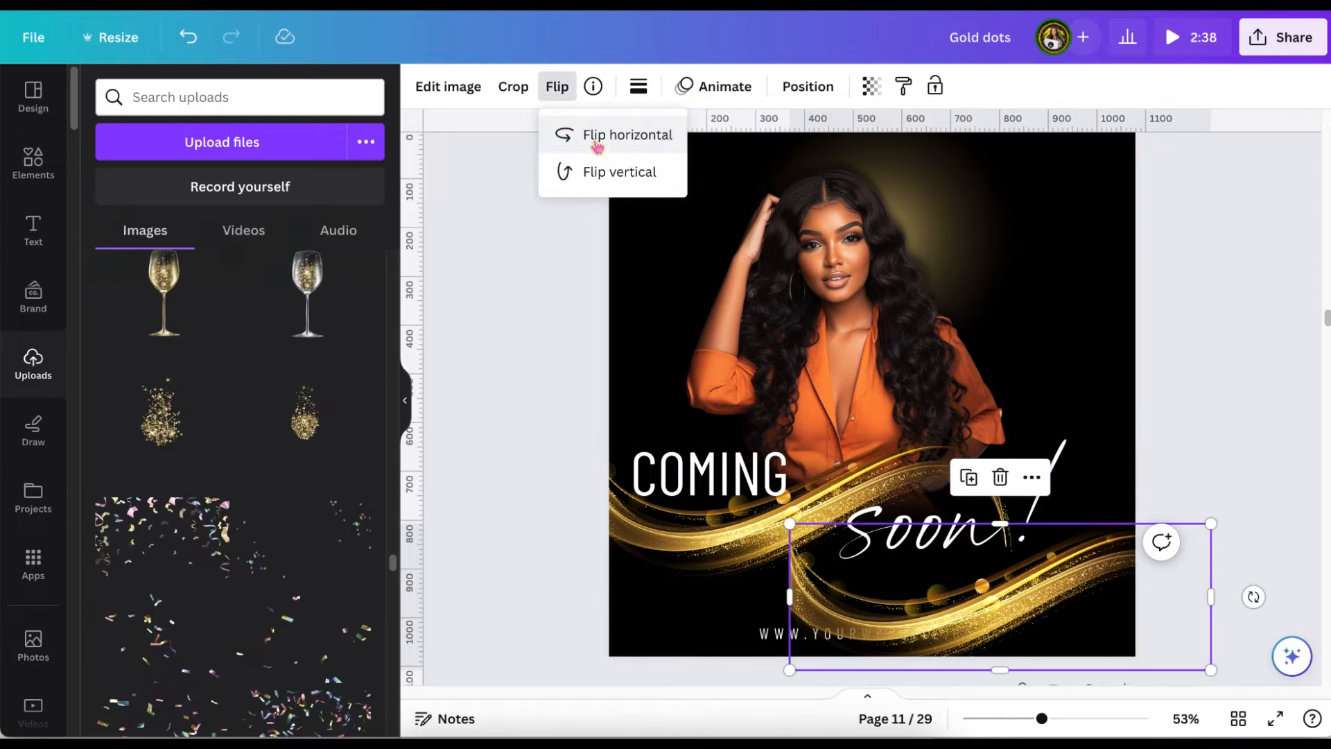
pyautogui.click(598, 145)
pyautogui.moveTo(1078, 599); pyautogui.dragTo(1267, 575)
pyautogui.click(563, 97)
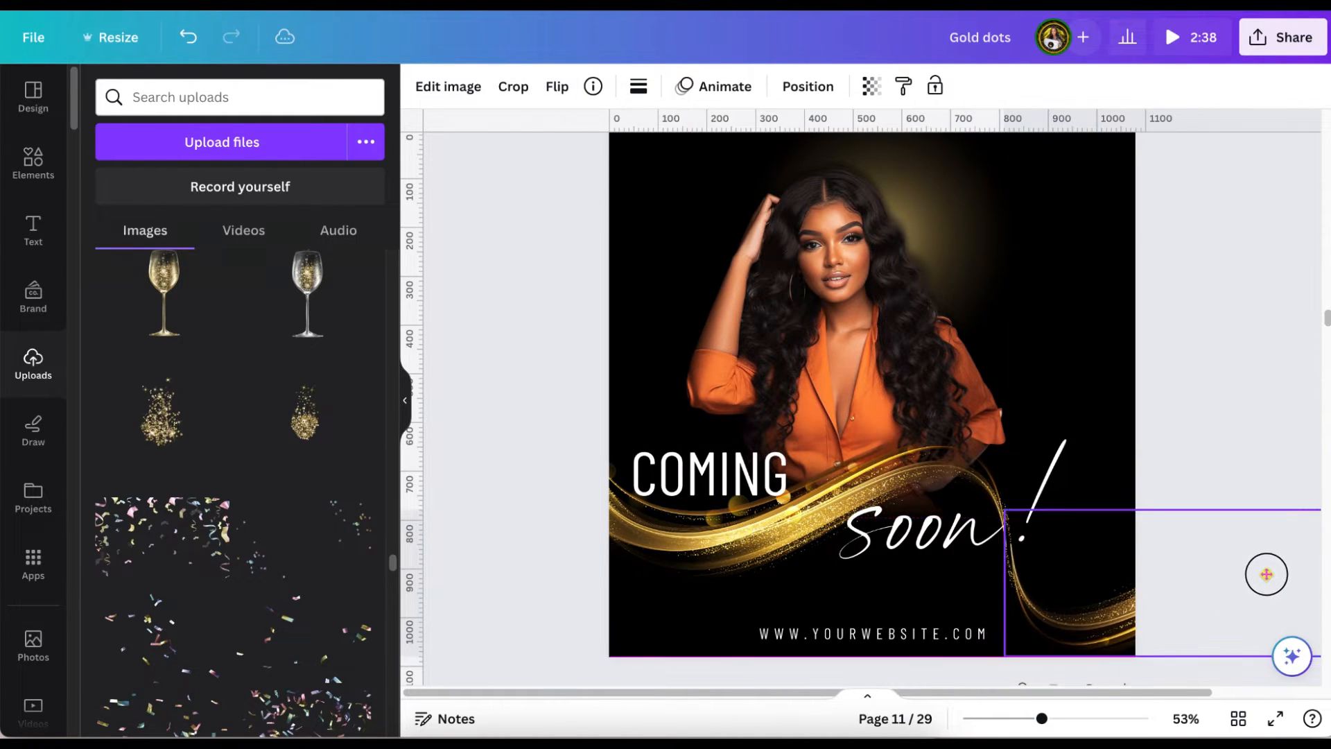
pyautogui.click(1288, 357)
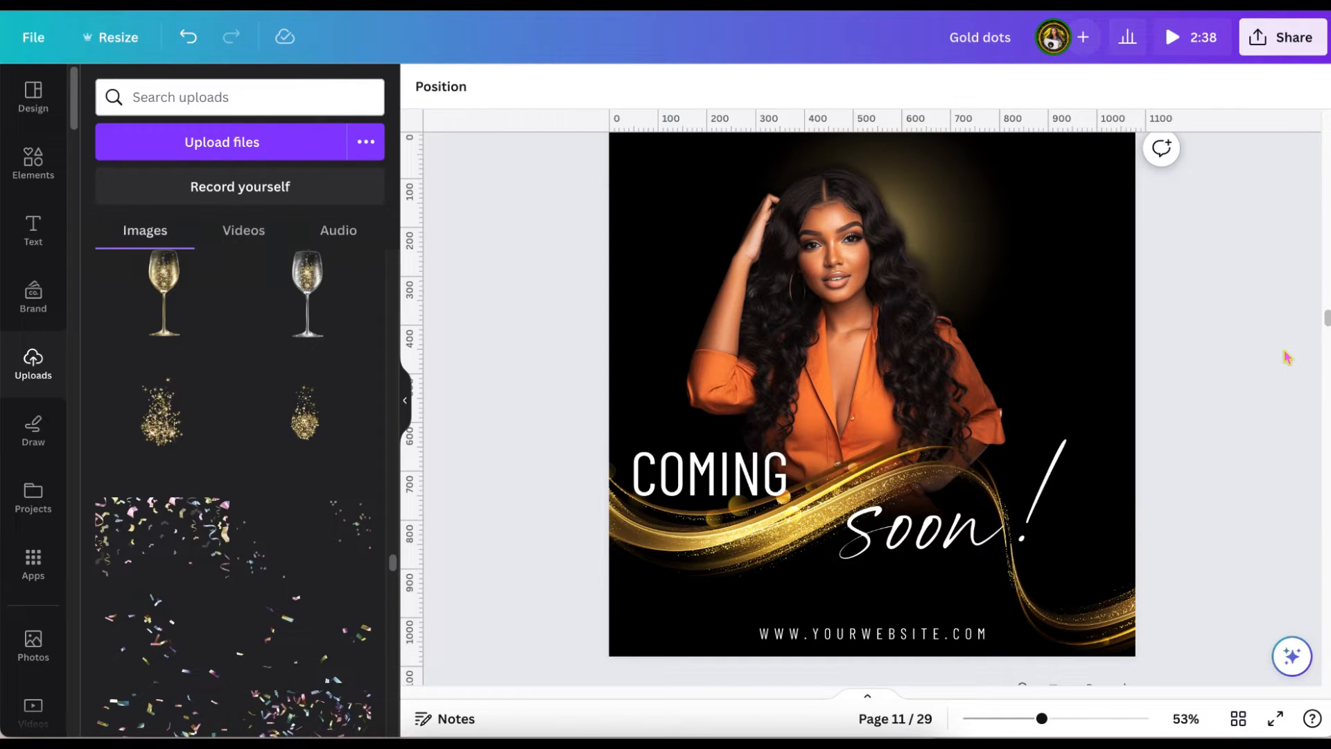
# Duplicate the gold wave page and delete both waves from the copy.
pyautogui.moveTo(1043, 722); pyautogui.dragTo(1065, 719)
pyautogui.scroll(-2, 1118, 583)
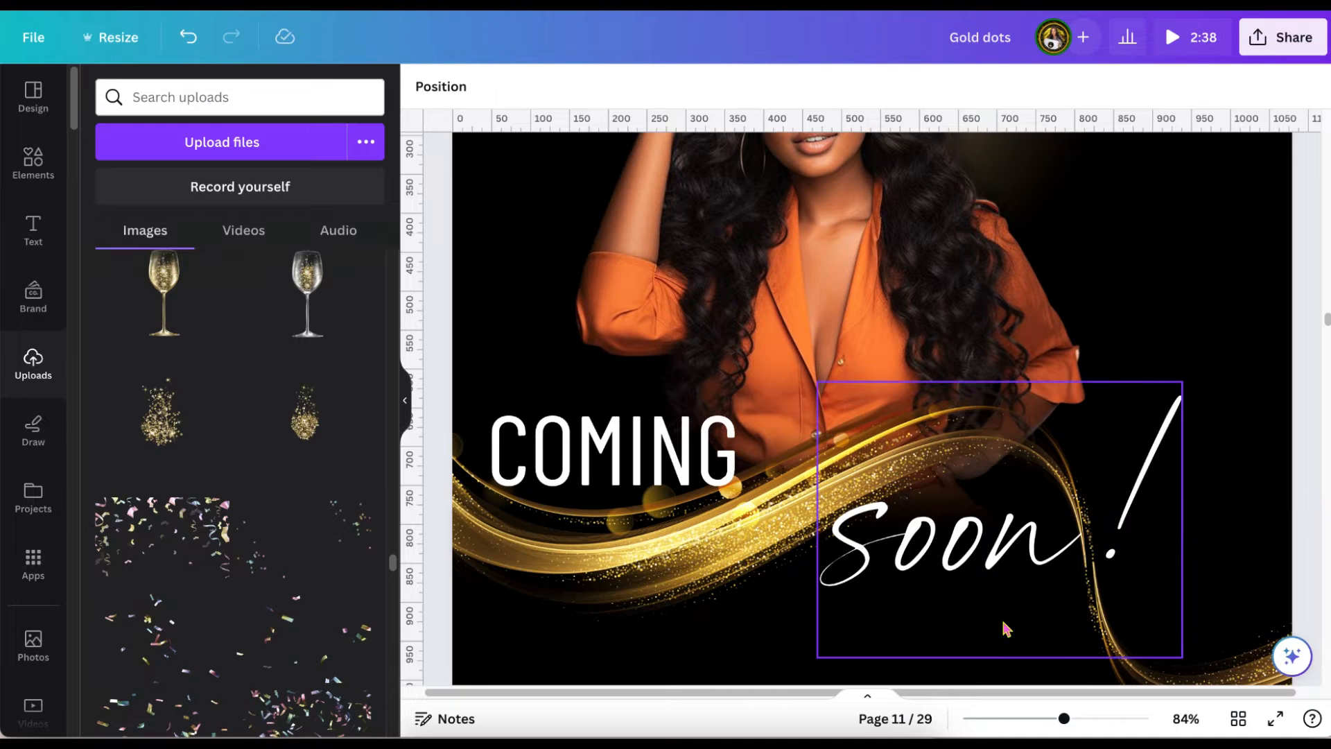
pyautogui.moveTo(1064, 719); pyautogui.dragTo(1043, 719)
pyautogui.scroll(1, 1098, 631)
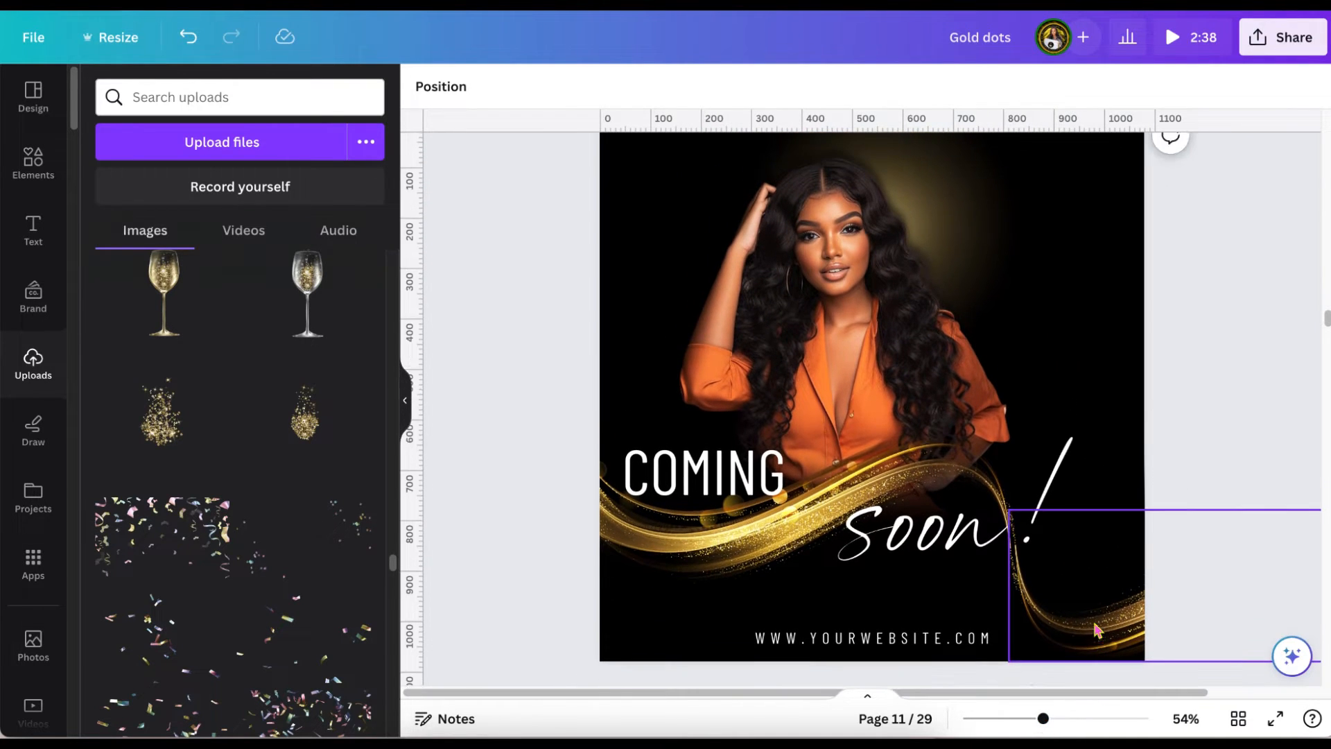
pyautogui.scroll(1, 1185, 389)
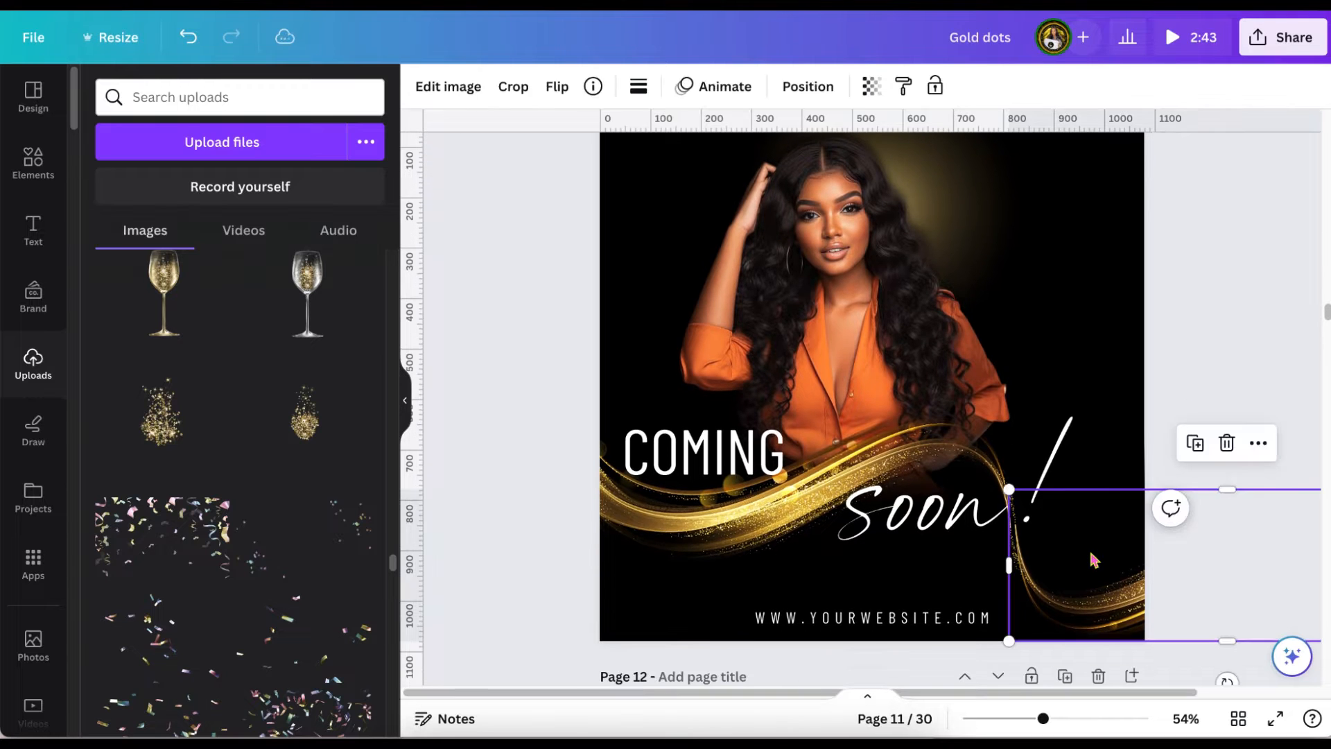
pyautogui.click(1228, 444)
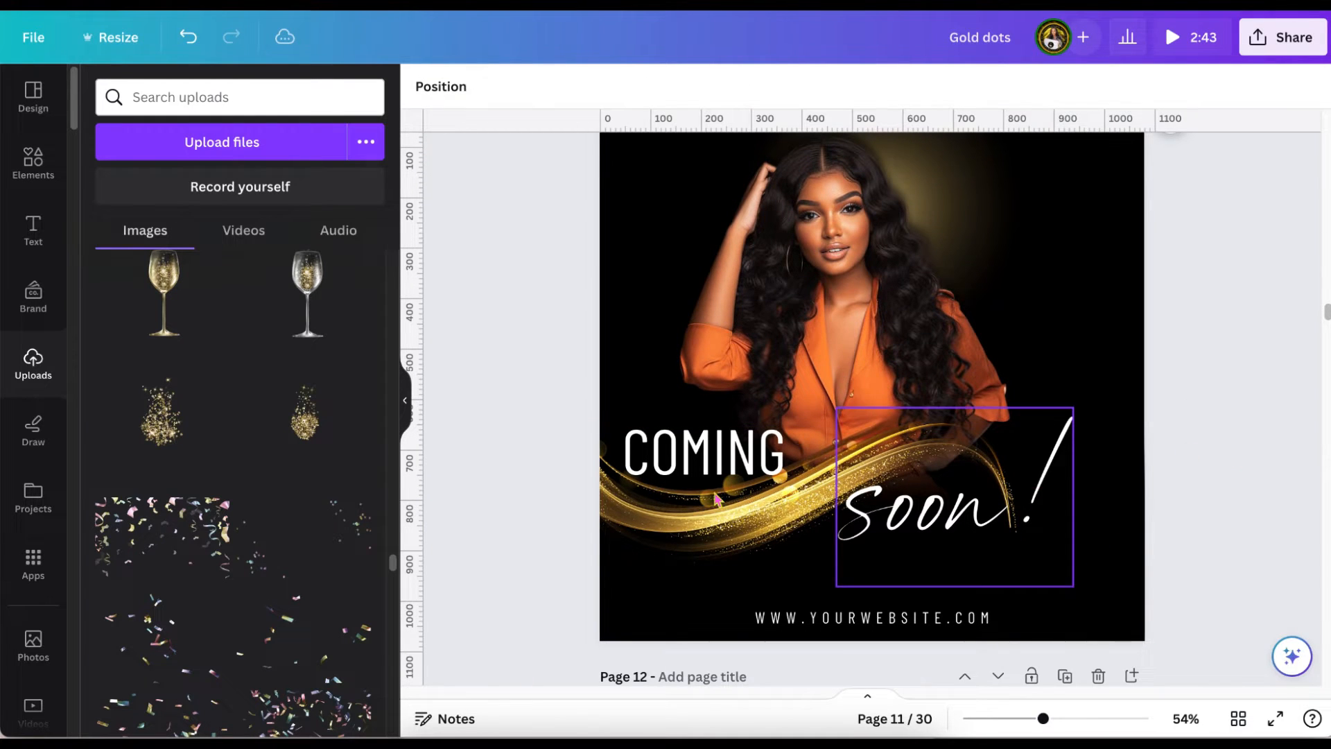
pyautogui.click(674, 520)
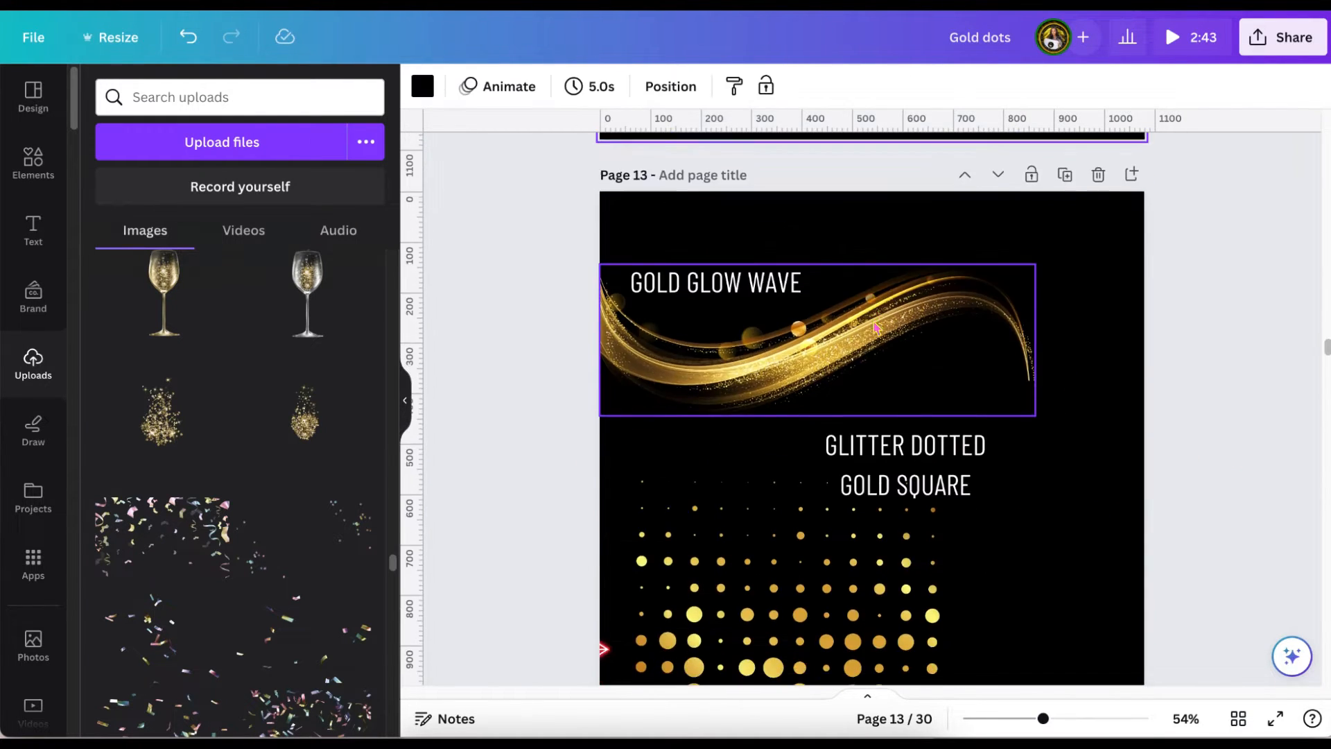
# Copy the glitter dotted gold square onto the cleared "COMING soon!" page, placing it at the upper left behind the woman.
pyautogui.scroll(-1, 877, 326)
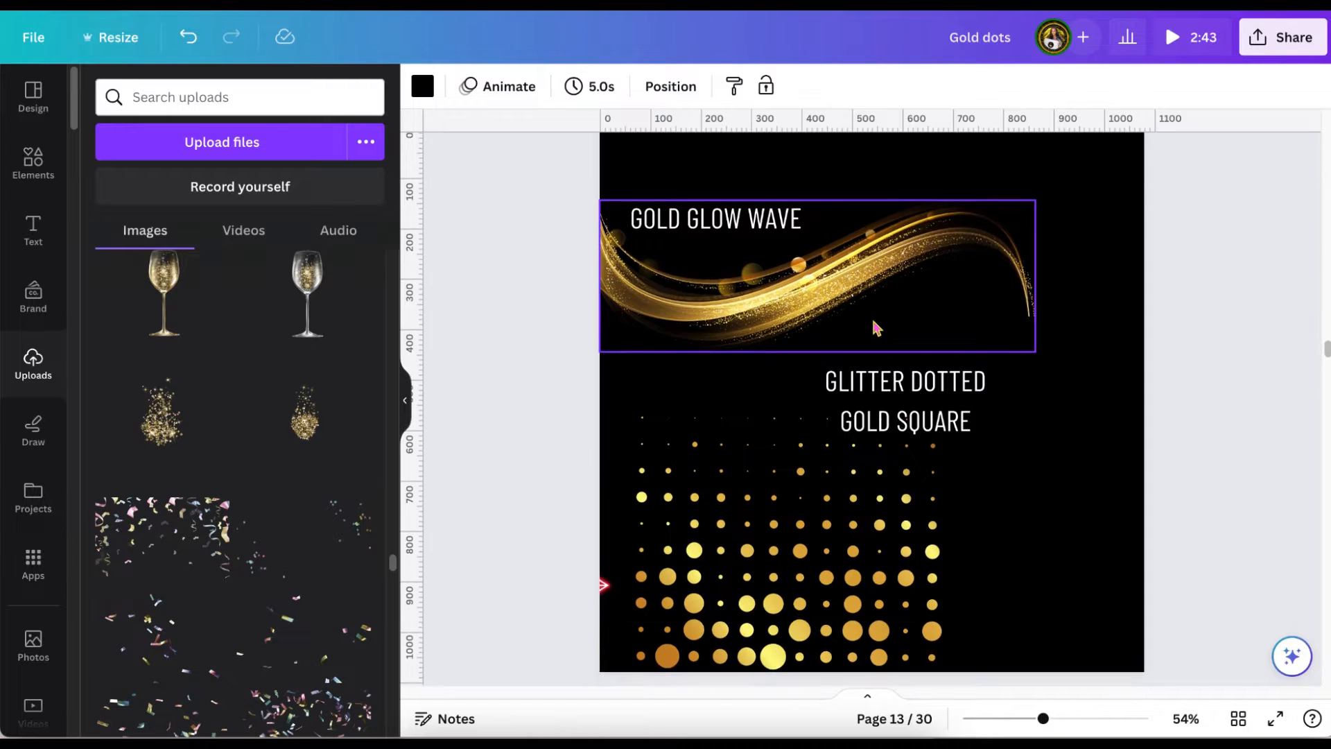
pyautogui.click(777, 489)
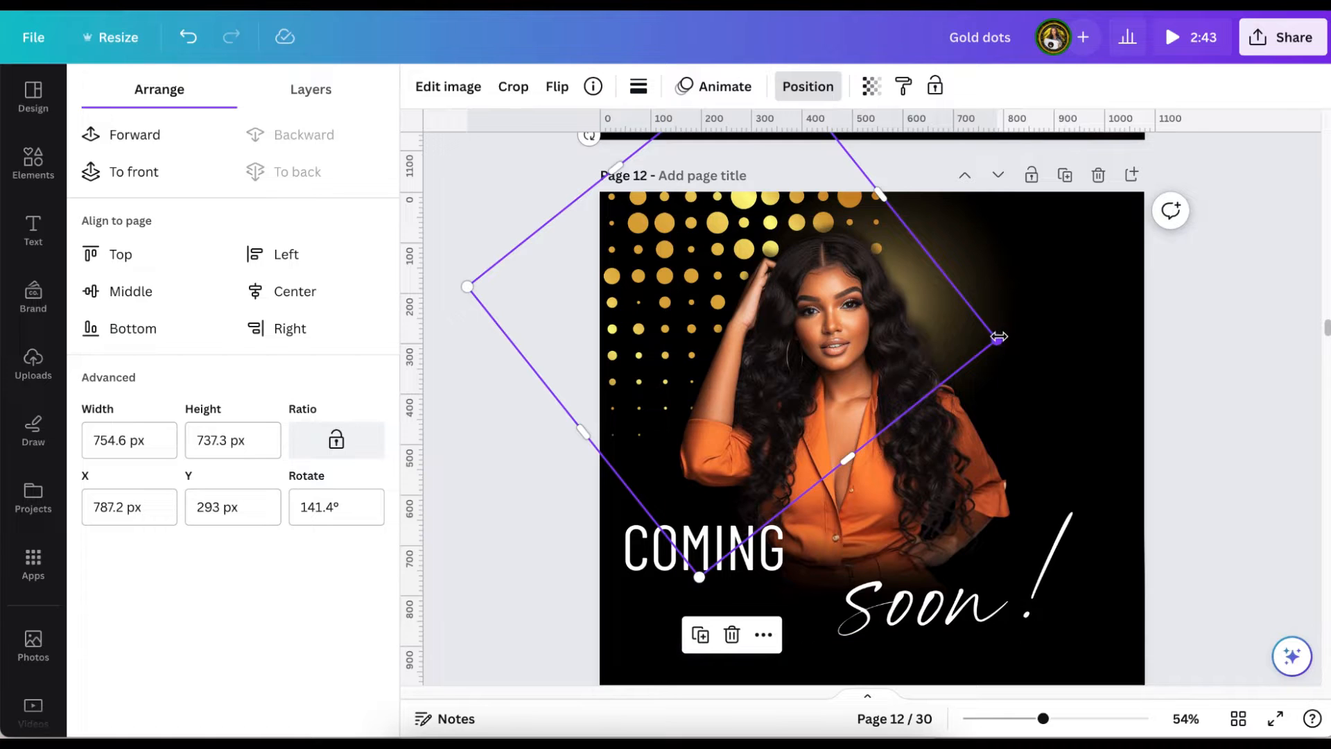
# Enlarge the dotted gold square to about 1332 × 1301 px and position it to cover the page's width behind the woman.
pyautogui.moveTo(1004, 338); pyautogui.dragTo(1273, 555)
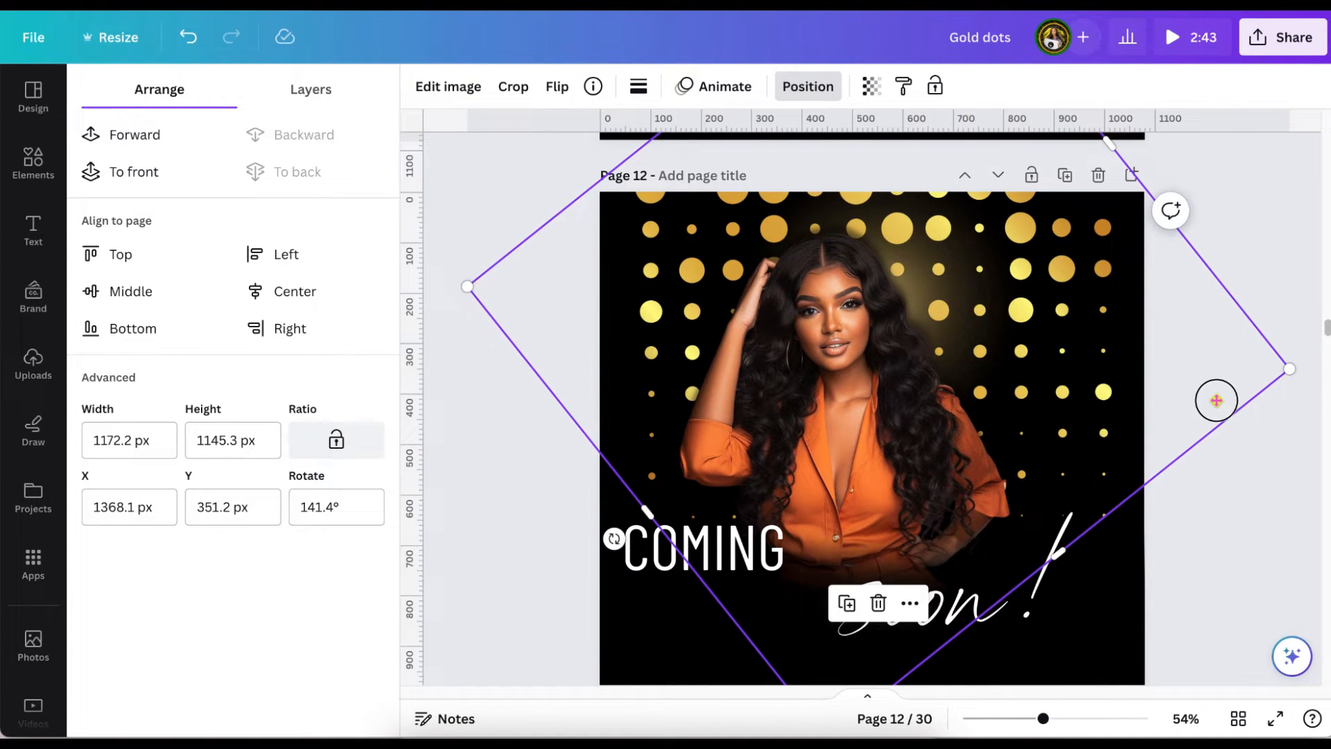
pyautogui.moveTo(1217, 400); pyautogui.dragTo(1195, 383)
pyautogui.moveTo(1257, 419); pyautogui.dragTo(1328, 504)
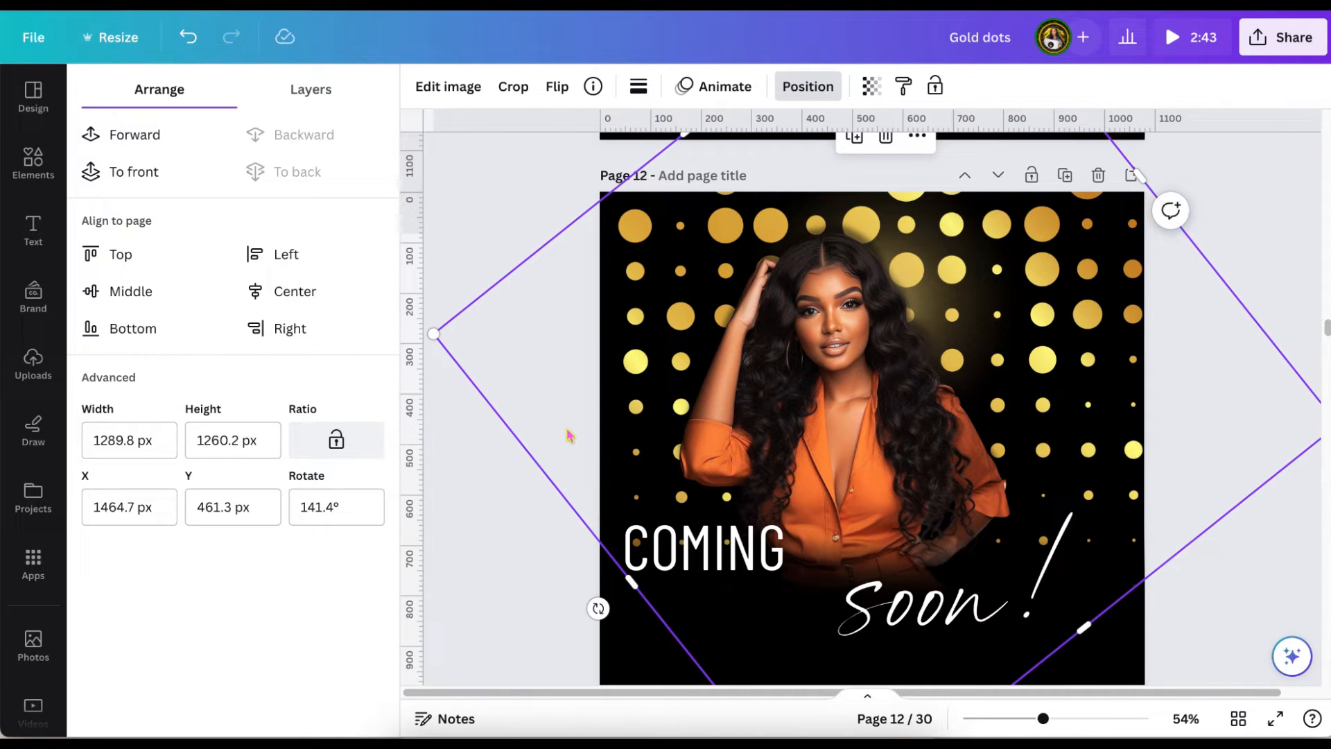
pyautogui.moveTo(435, 335); pyautogui.dragTo(407, 325)
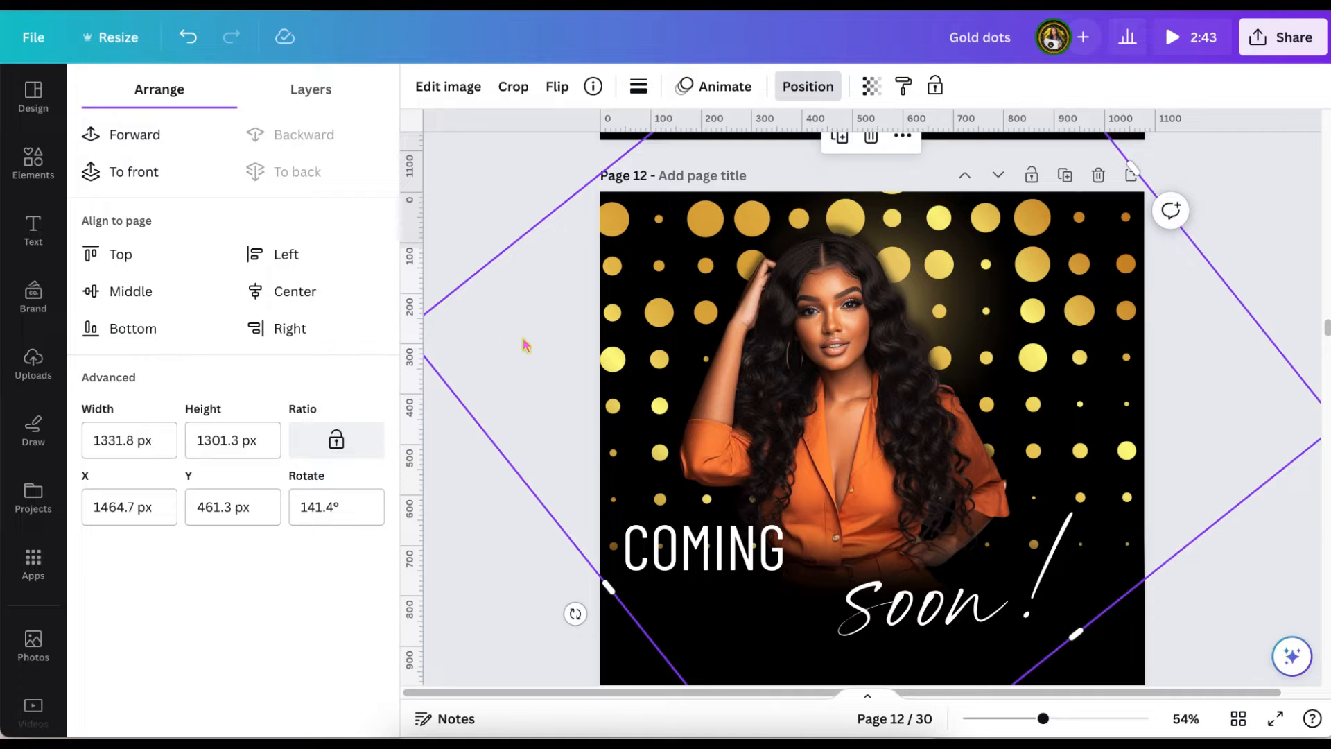
pyautogui.scroll(-1, 523, 346)
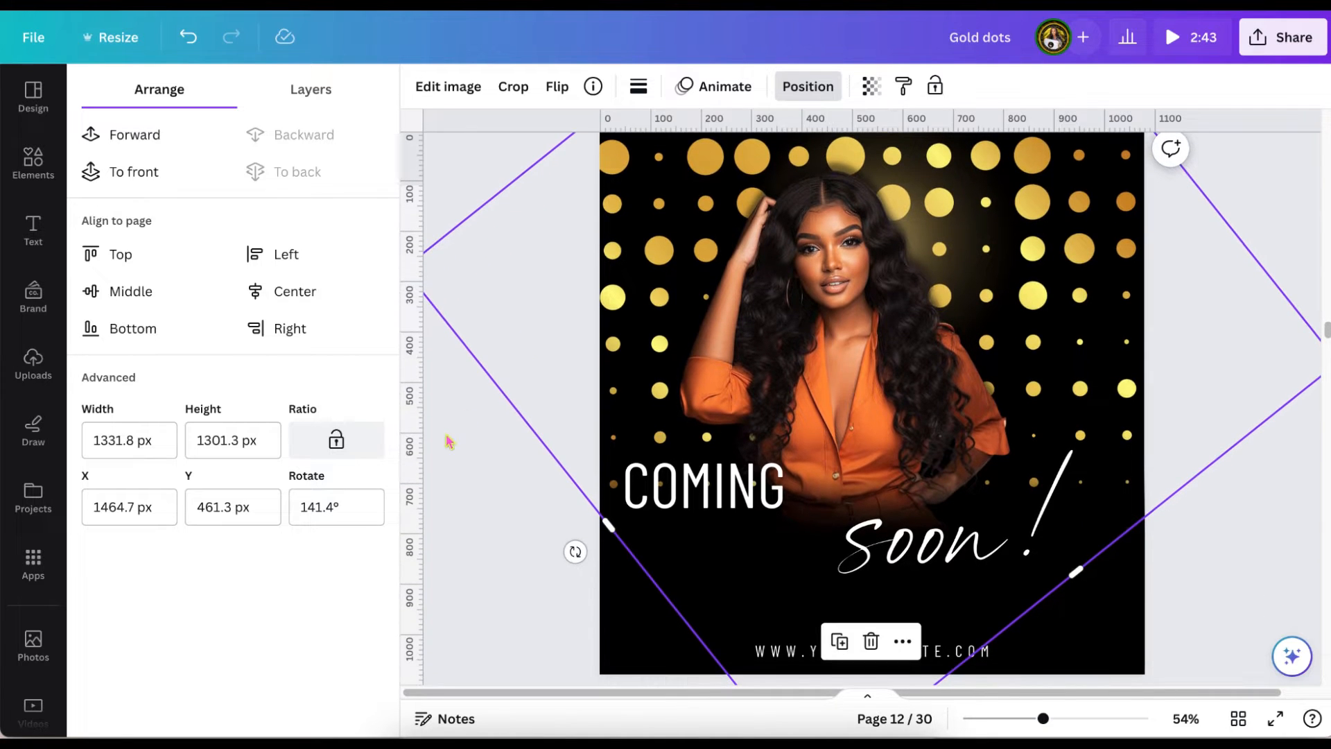
pyautogui.click(466, 448)
pyautogui.click(467, 452)
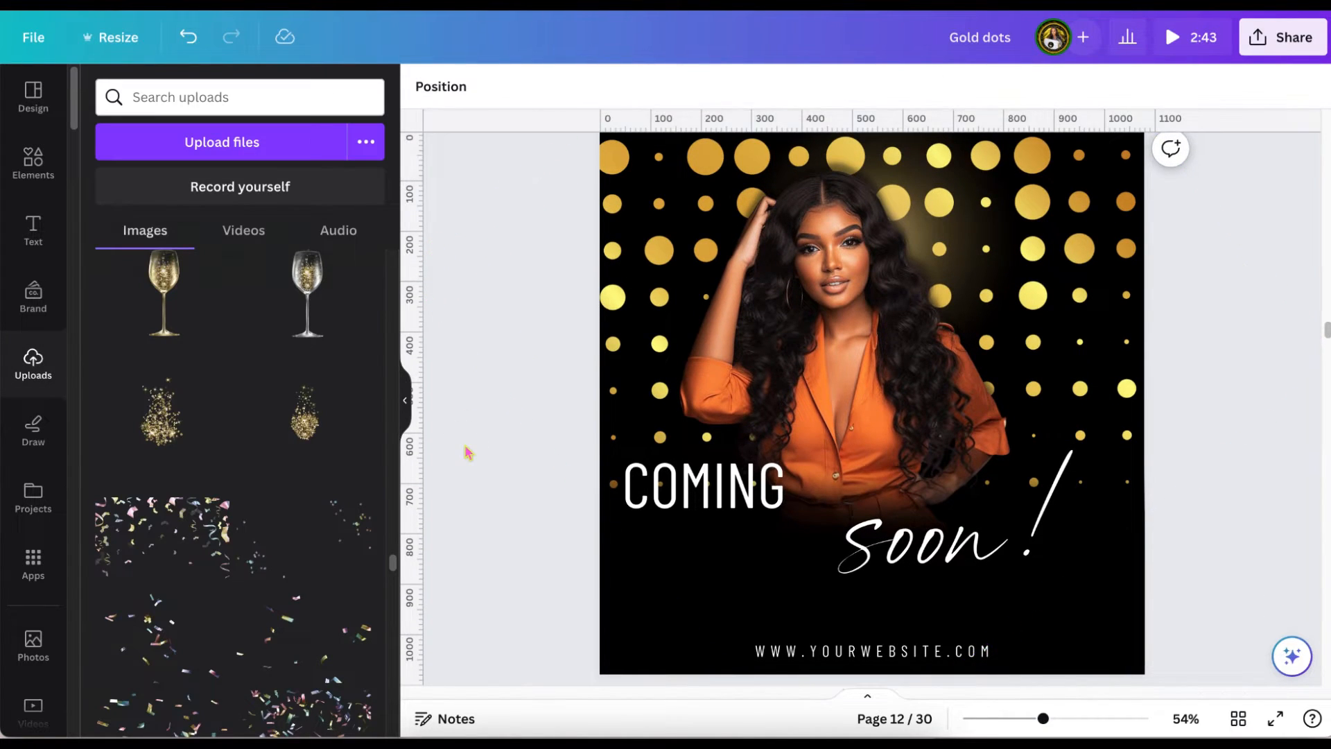
# Shrink the dotted gold square to about 736 × 719 px and place it over the page's upper-left area.
pyautogui.scroll(1, 469, 453)
pyautogui.scroll(-1, 467, 452)
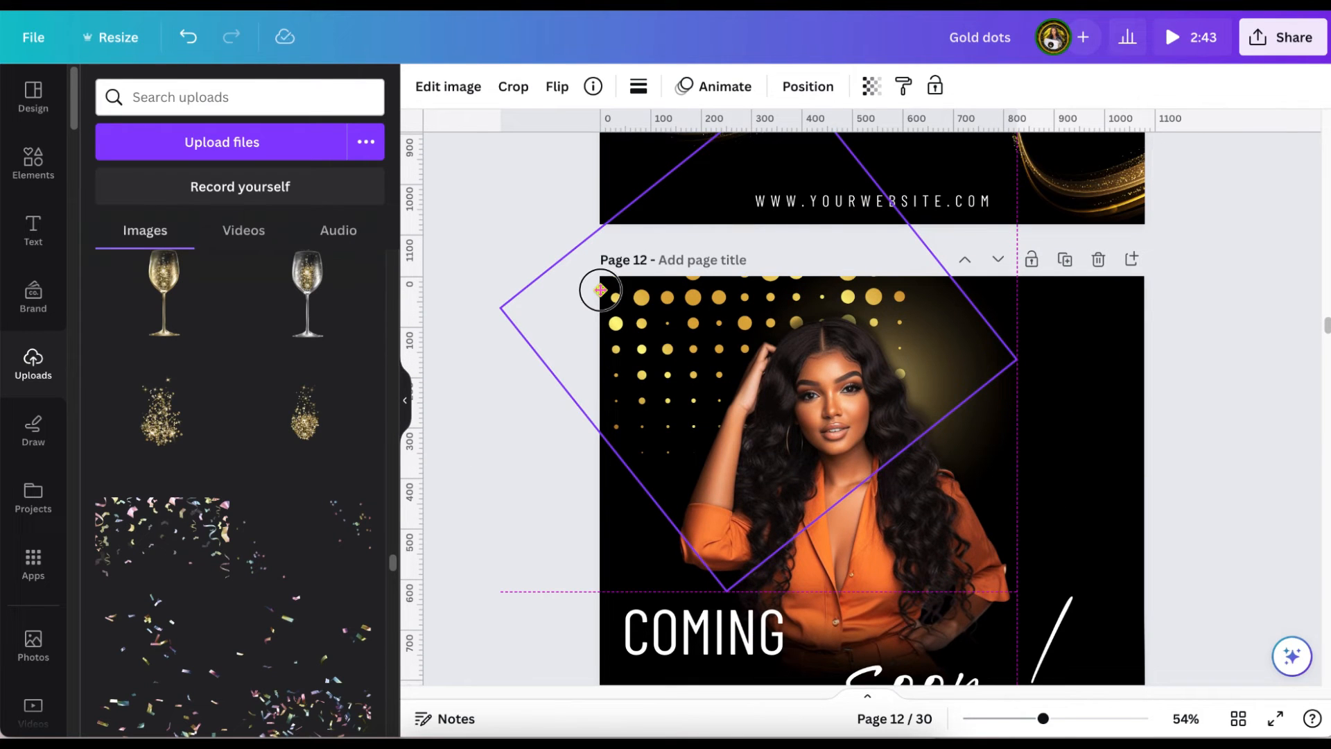
pyautogui.moveTo(601, 289); pyautogui.dragTo(603, 296)
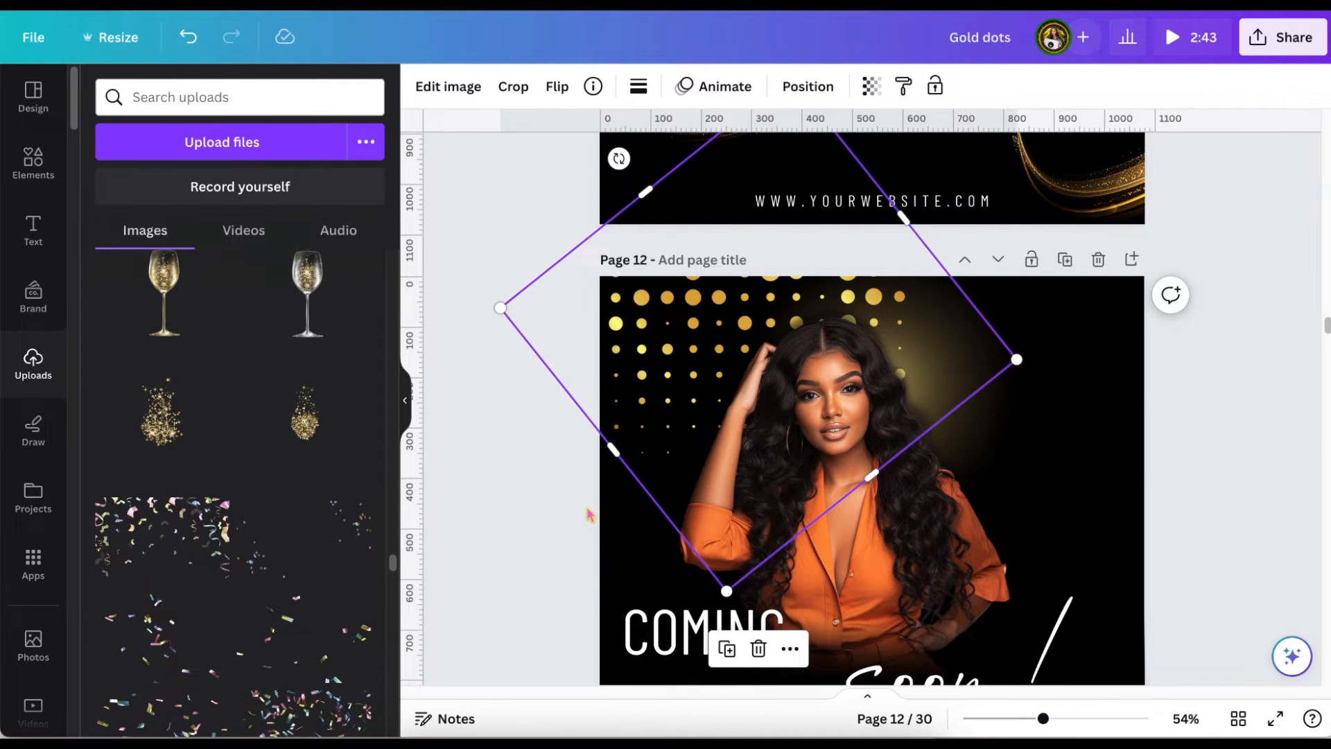
# Duplicate the dotted gold square, place the copy over the page's upper-right area in line with the first, and send it to the back.
pyautogui.click(727, 648)
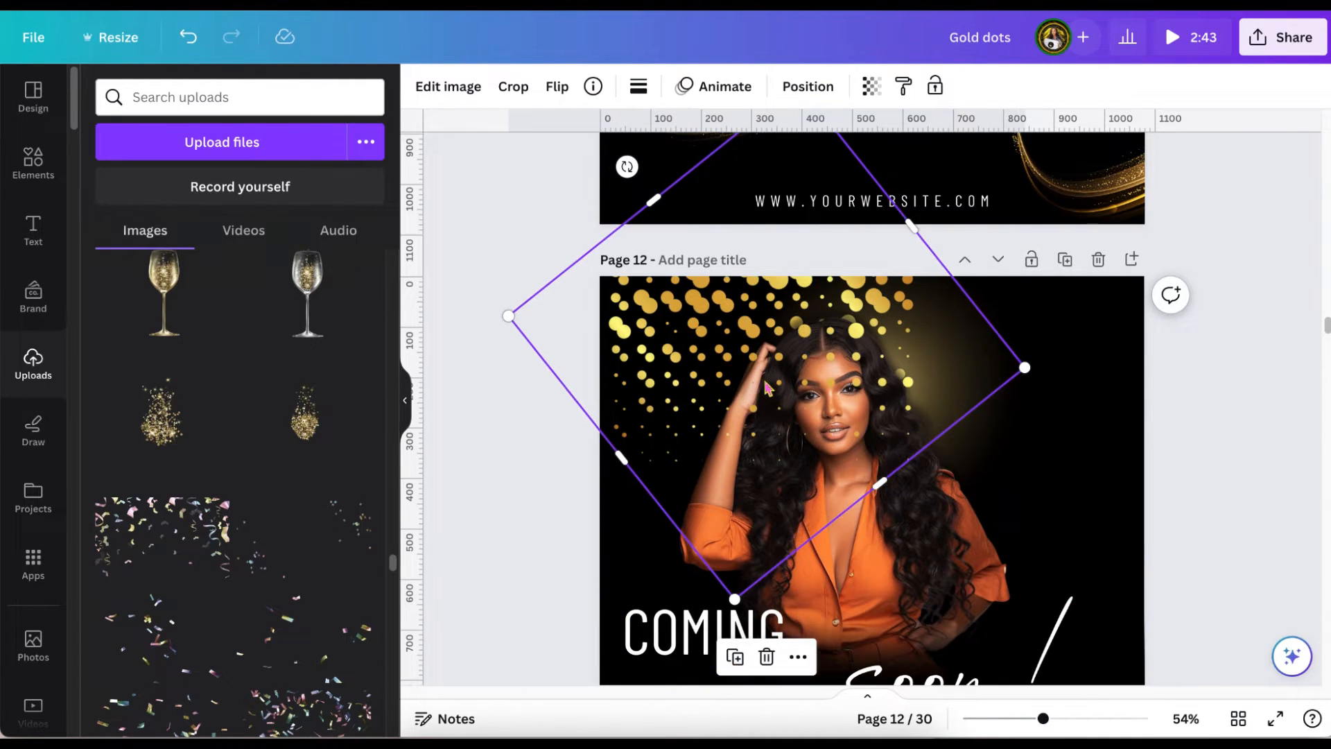
pyautogui.moveTo(862, 406); pyautogui.dragTo(1063, 385)
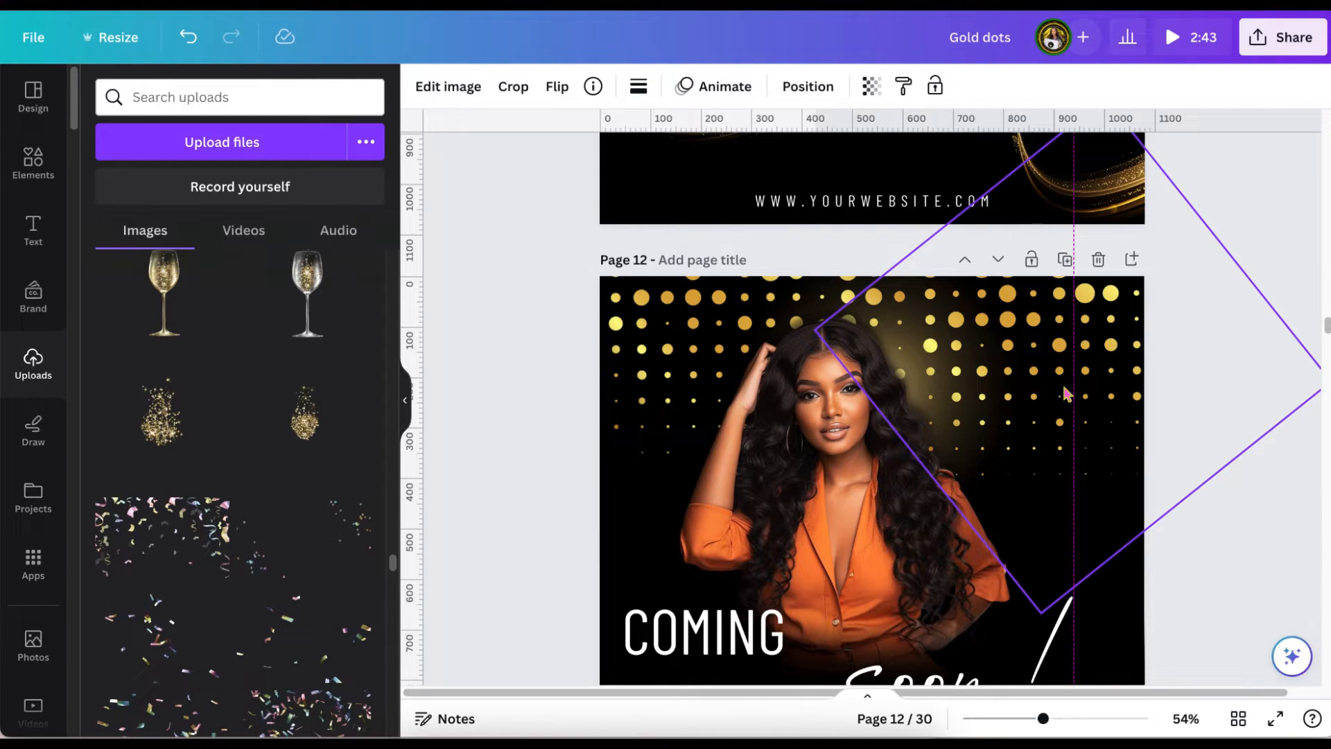
pyautogui.moveTo(1064, 388); pyautogui.dragTo(1064, 387)
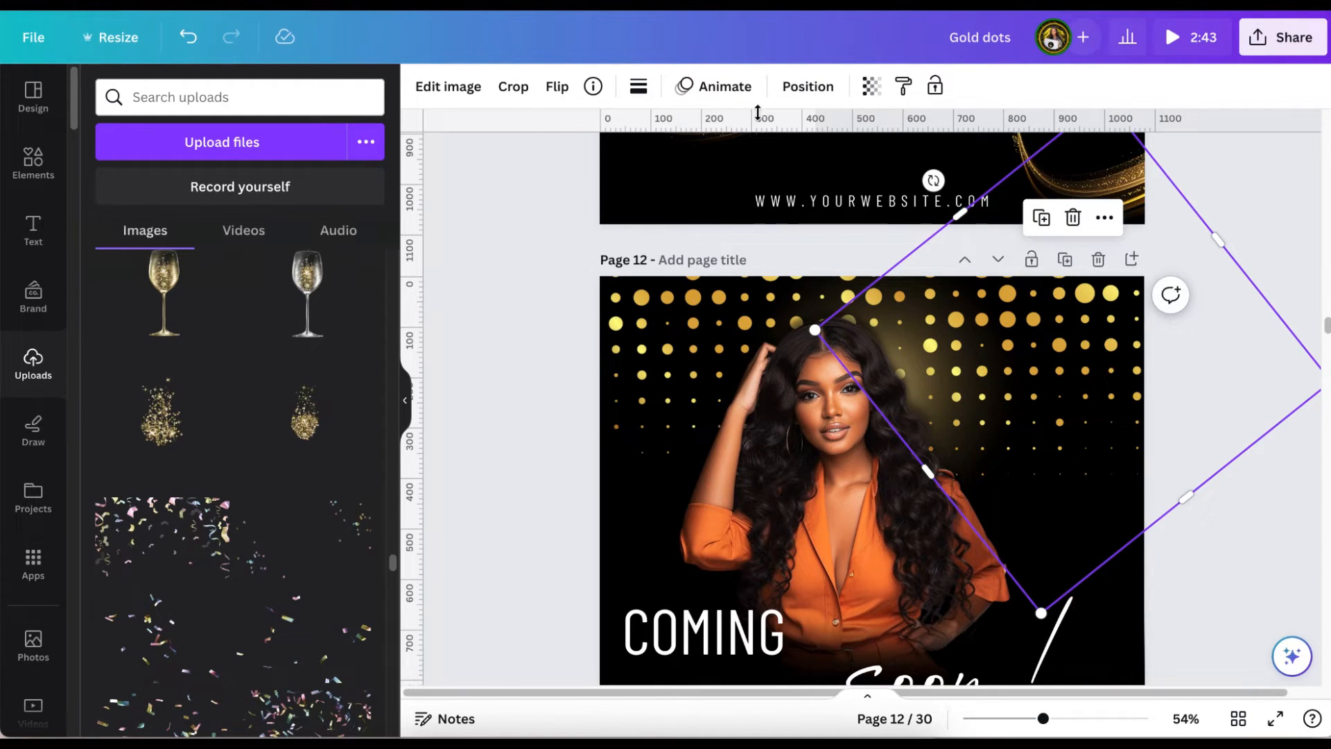
pyautogui.click(790, 85)
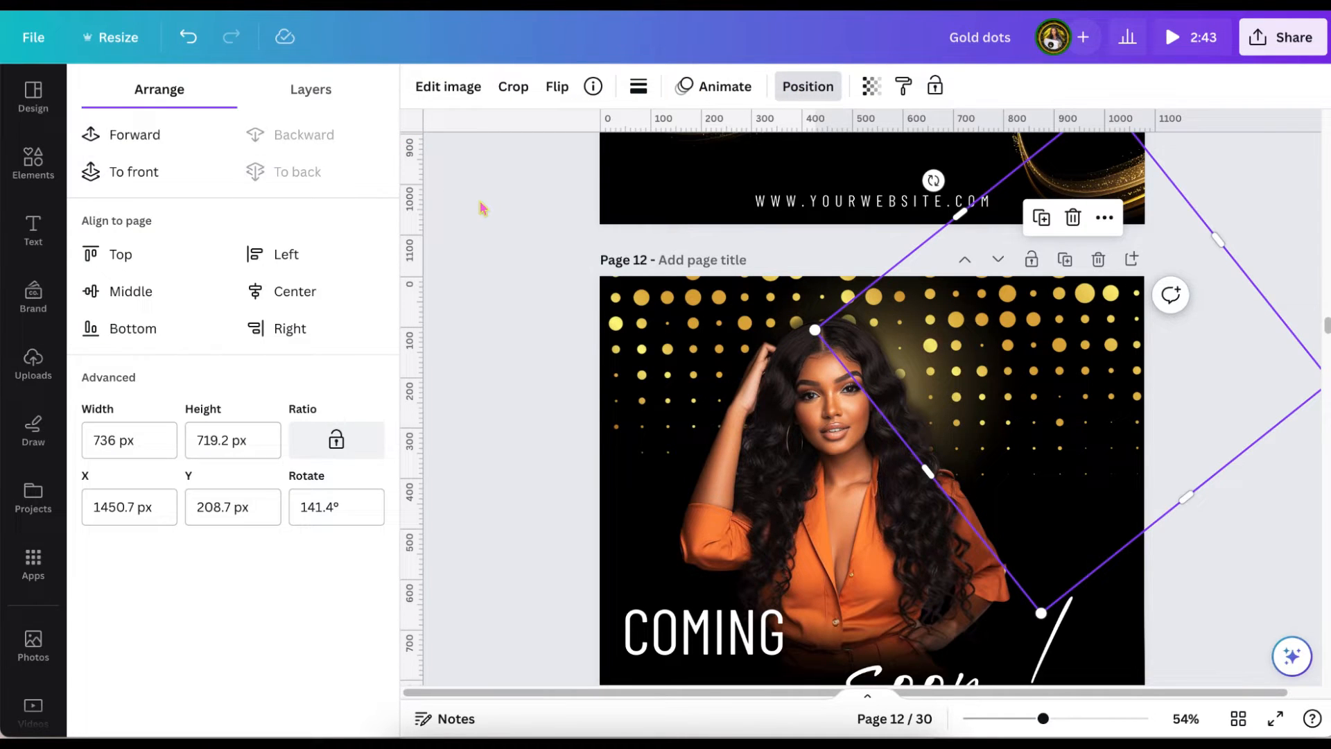
# Duplicate the finished dotted page, clear the gold dots from the copy, and place the glitter gold brush stroke behind the "COMING soon!" text.
pyautogui.click(481, 207)
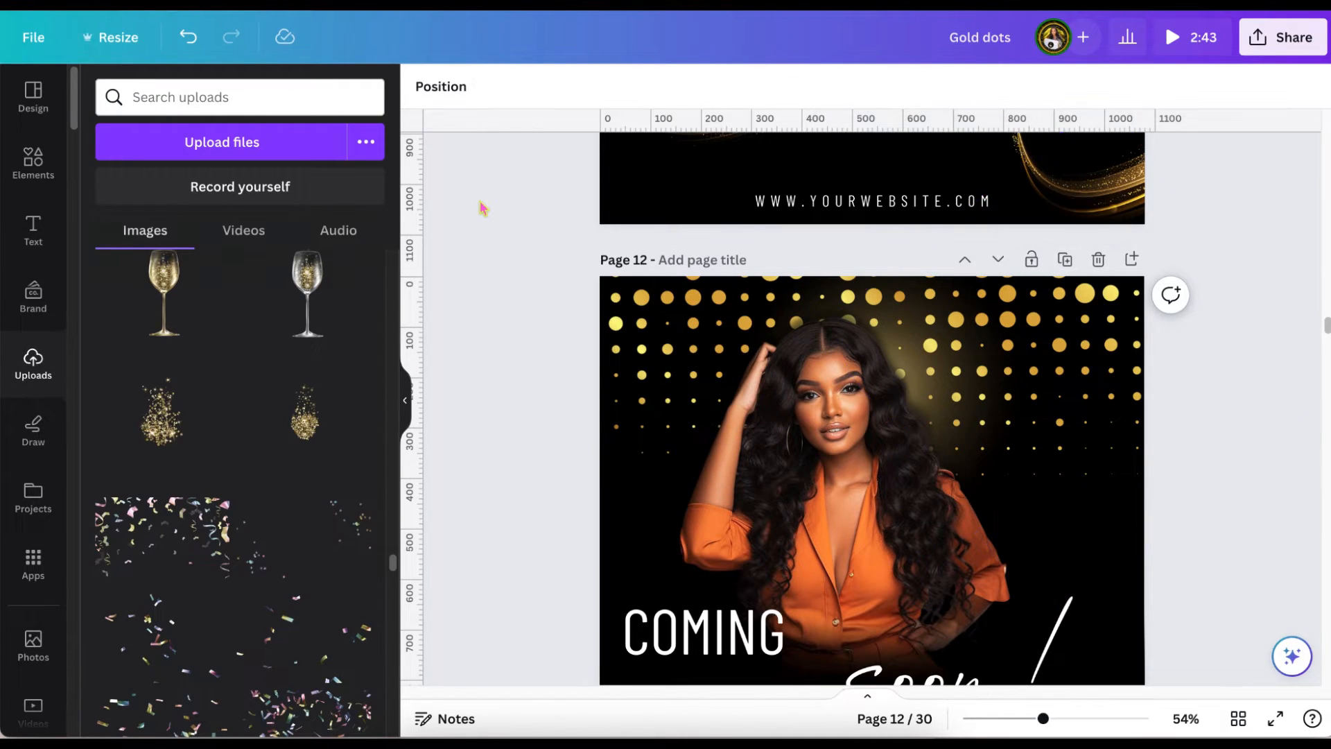
pyautogui.scroll(-3, 484, 208)
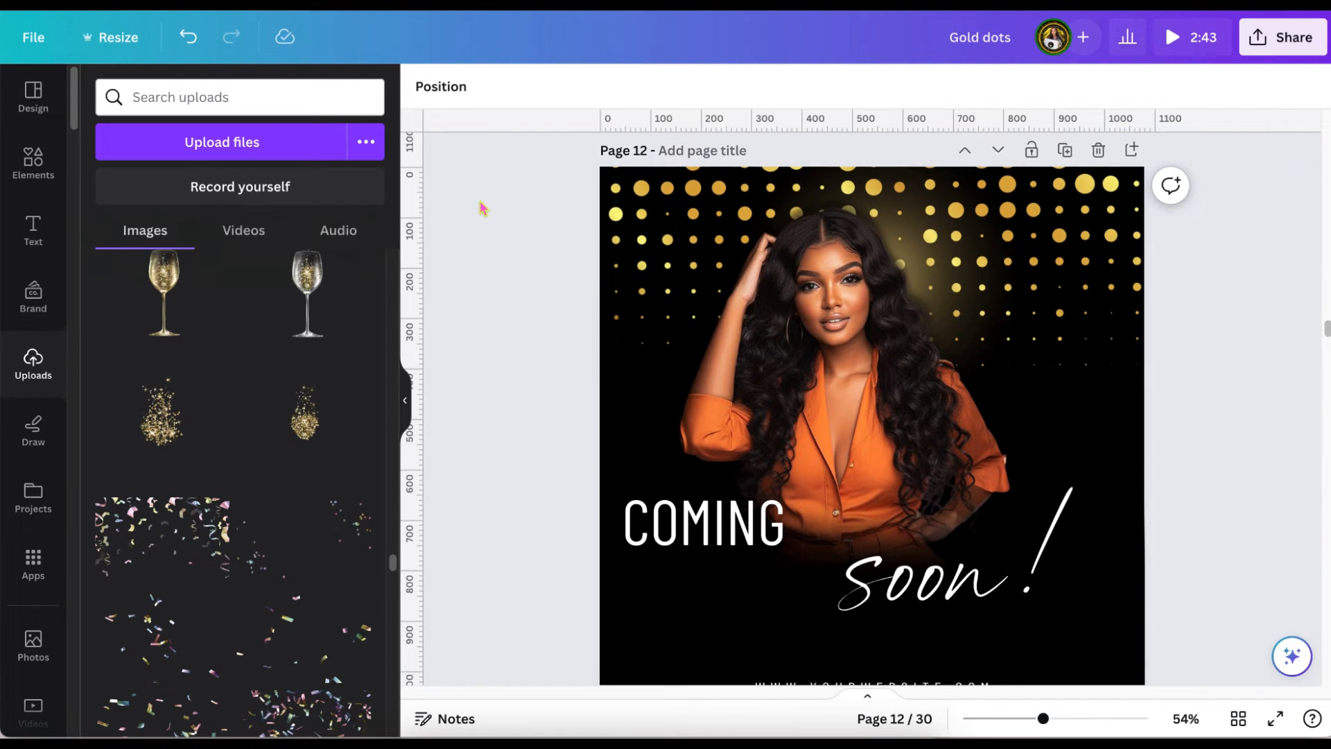
pyautogui.scroll(-2, 484, 208)
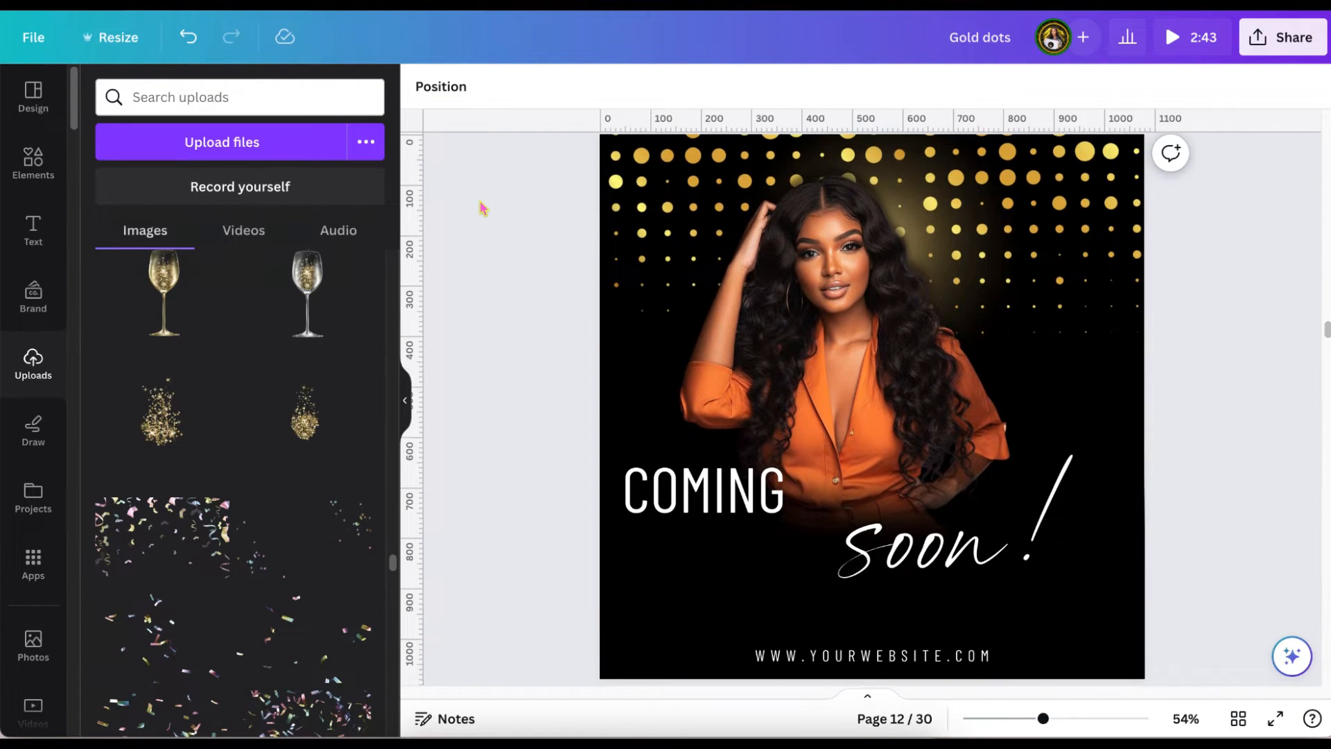
pyautogui.scroll(1, 484, 208)
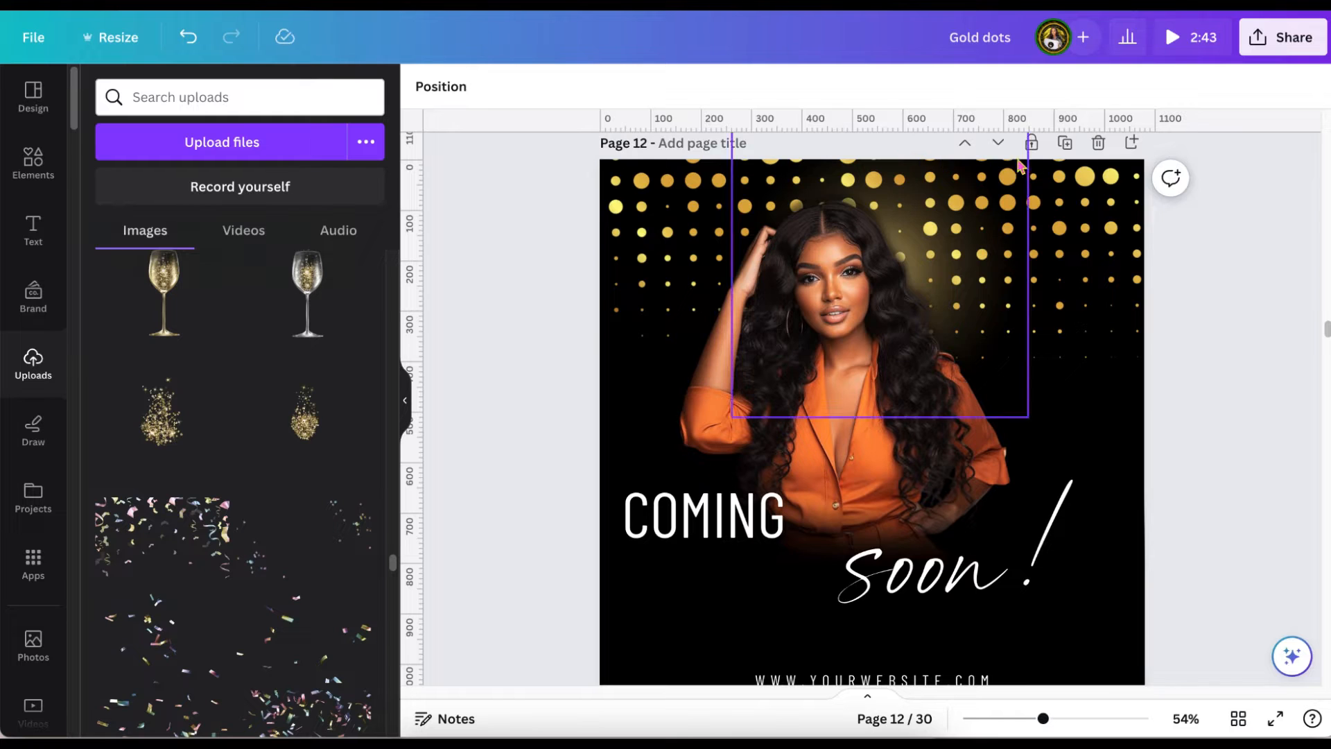
pyautogui.click(1065, 143)
pyautogui.moveTo(974, 221); pyautogui.dragTo(973, 546)
pyautogui.click(808, 86)
pyautogui.click(301, 143)
pyautogui.click(525, 300)
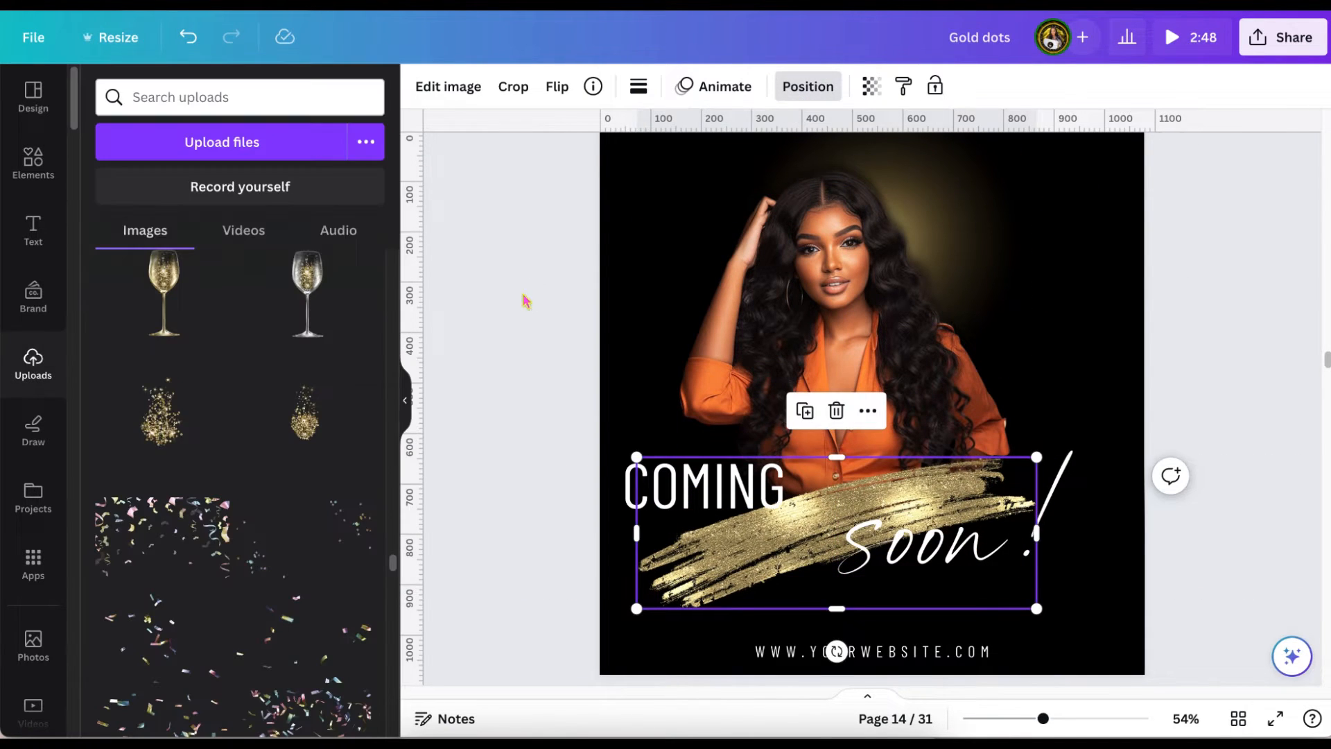
# Shift the glitter stroke and the "COMING" and "soon!" texts so both words sit close together over the stroke.
pyautogui.moveTo(768, 573); pyautogui.dragTo(795, 568)
pyautogui.moveTo(688, 488); pyautogui.dragTo(727, 510)
pyautogui.click(688, 487)
pyautogui.moveTo(900, 536); pyautogui.dragTo(895, 536)
# Give the "COMING" text a black Shadow effect with transparency 100 and blur 77.
pyautogui.click(763, 510)
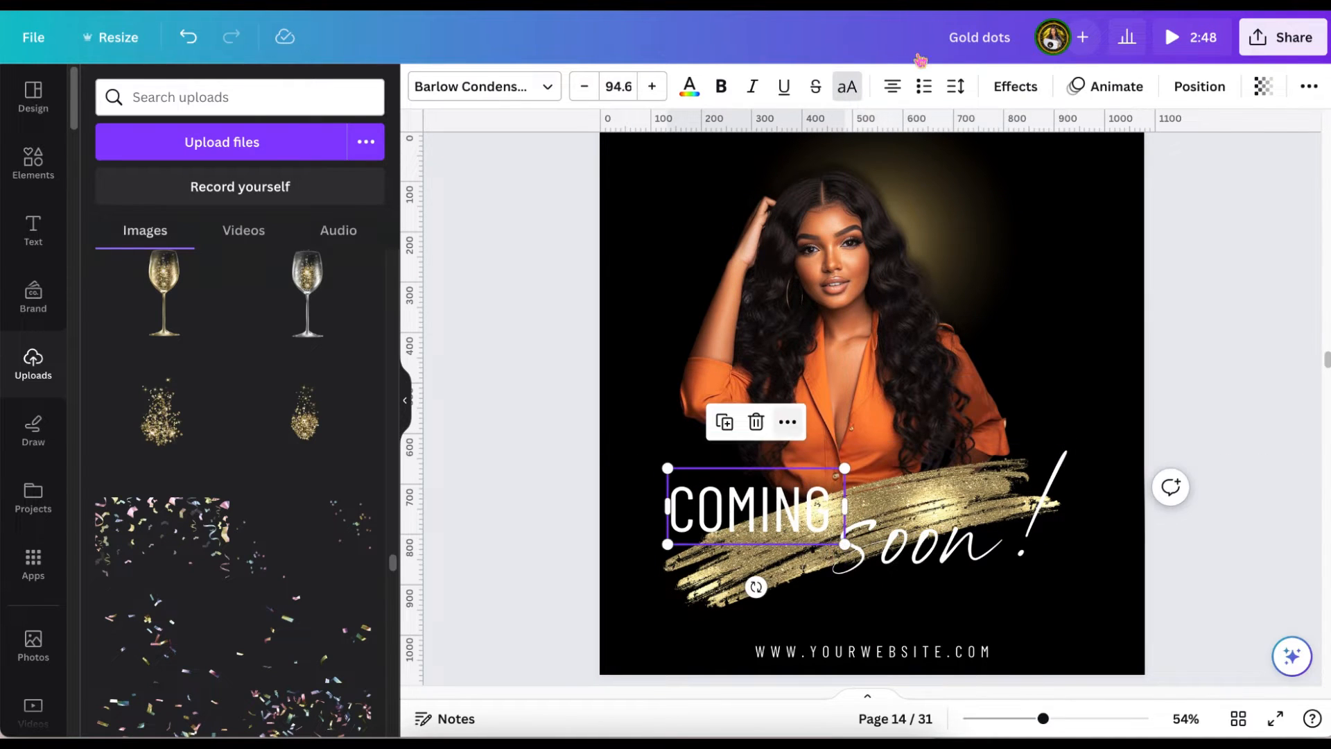
pyautogui.click(1016, 86)
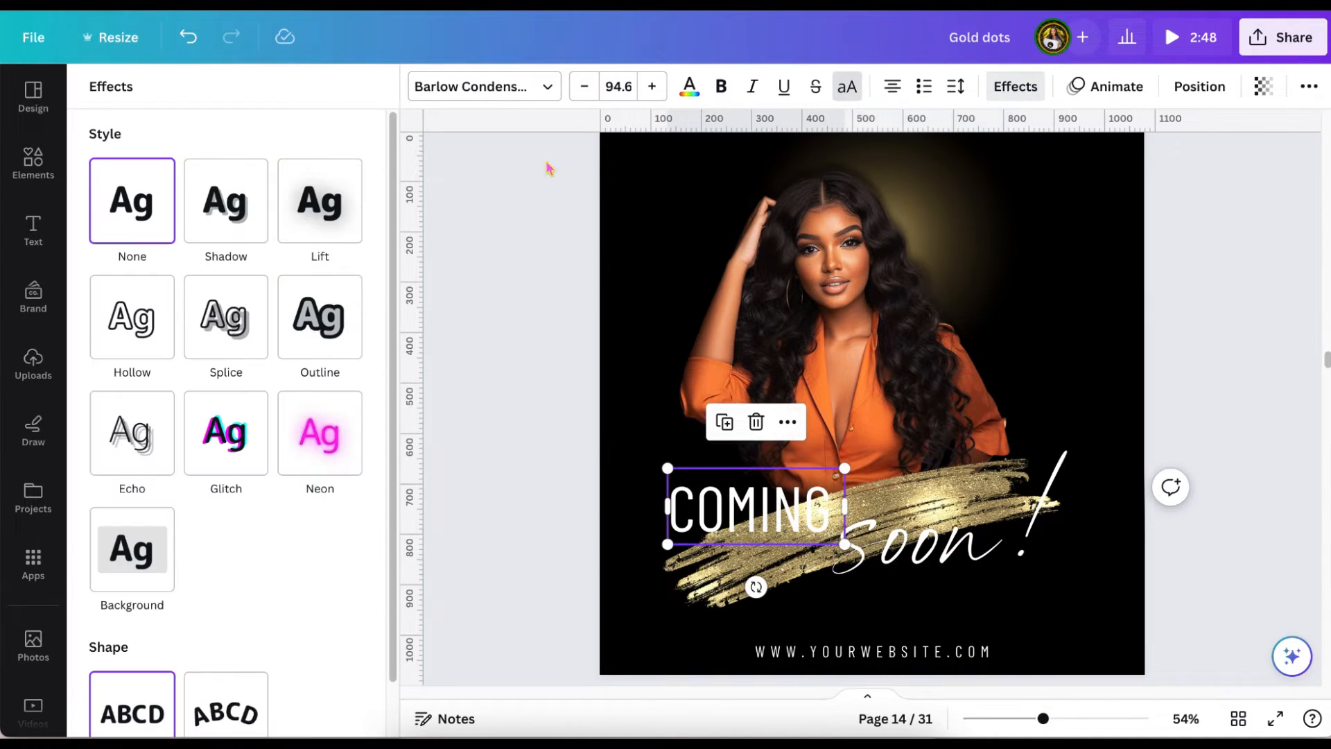
pyautogui.click(230, 208)
pyautogui.click(349, 504)
pyautogui.click(149, 271)
pyautogui.click(295, 138)
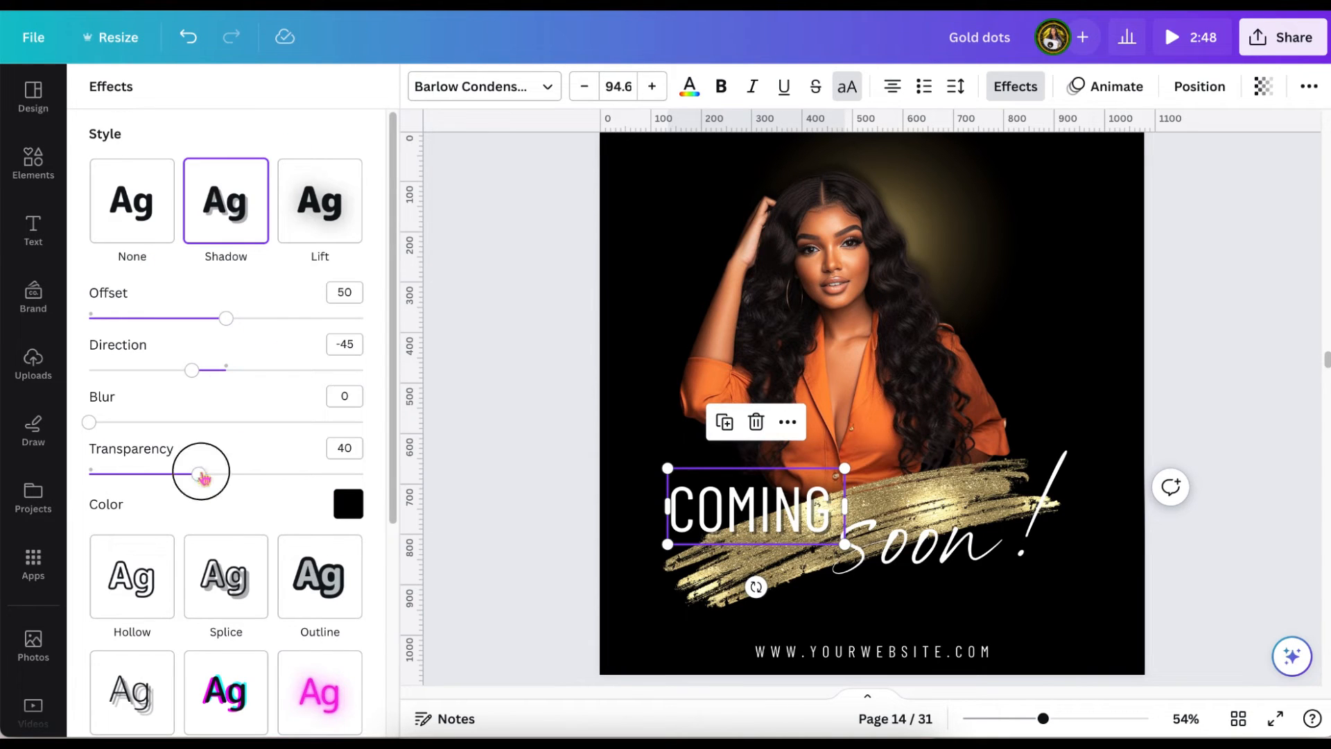
pyautogui.moveTo(201, 474); pyautogui.dragTo(364, 474)
pyautogui.moveTo(88, 422); pyautogui.dragTo(237, 422)
pyautogui.moveTo(1043, 718); pyautogui.dragTo(1072, 718)
pyautogui.moveTo(237, 423); pyautogui.dragTo(299, 422)
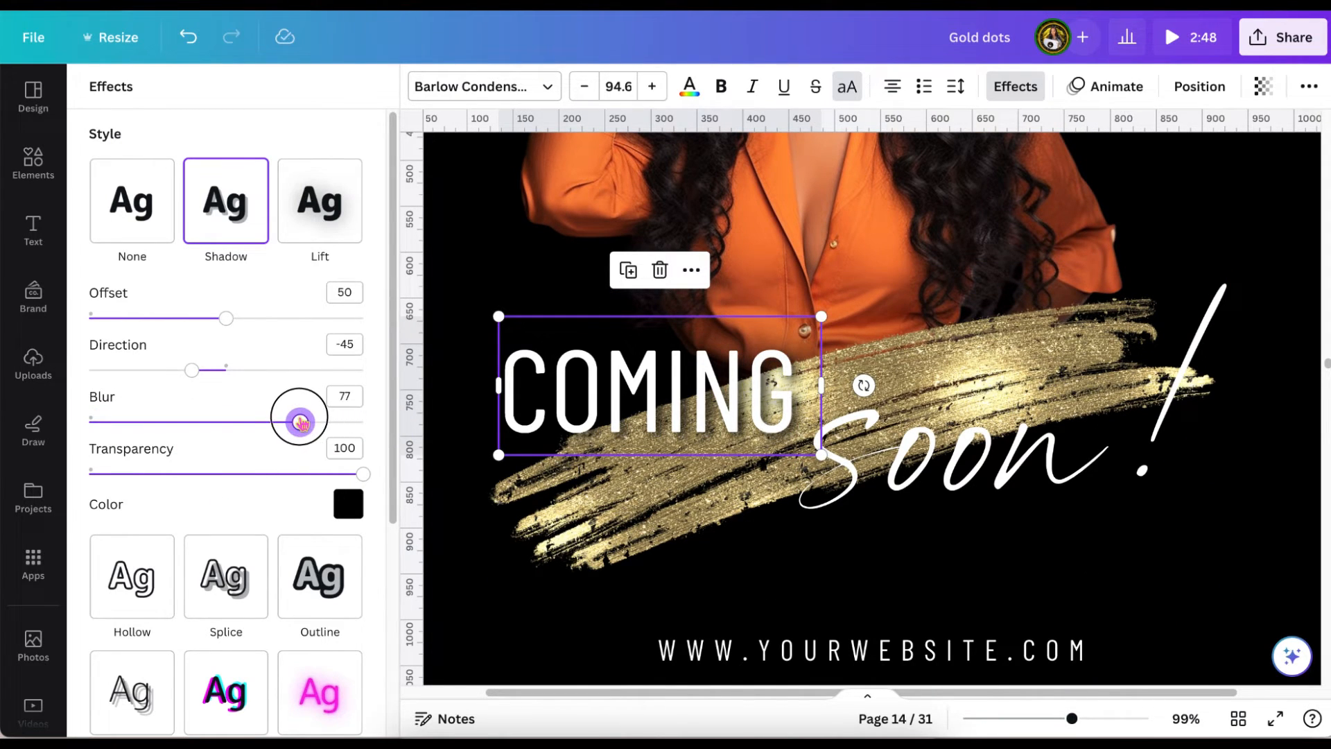
# Give "soon!" a Shadow effect in orange sampled from the woman's shirt, with offset 15 and transparency 100.
pyautogui.click(853, 460)
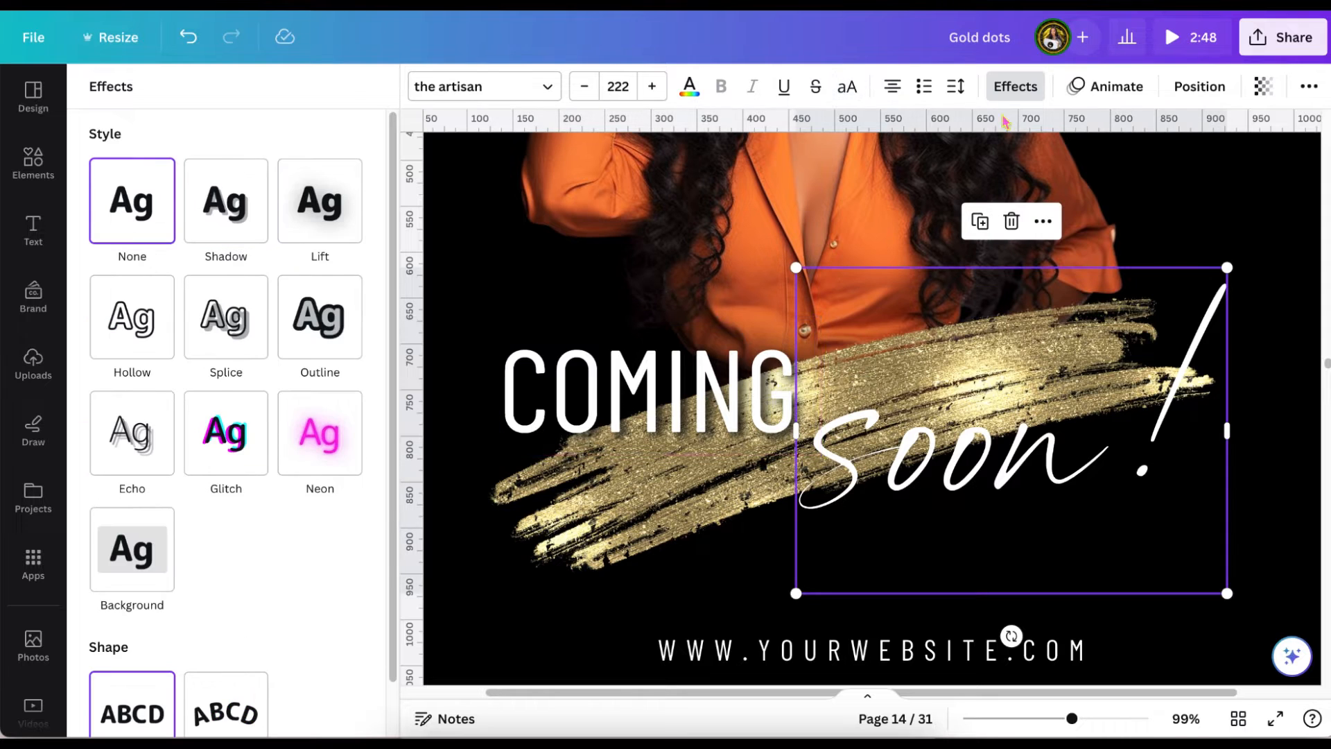
pyautogui.click(227, 207)
pyautogui.click(351, 504)
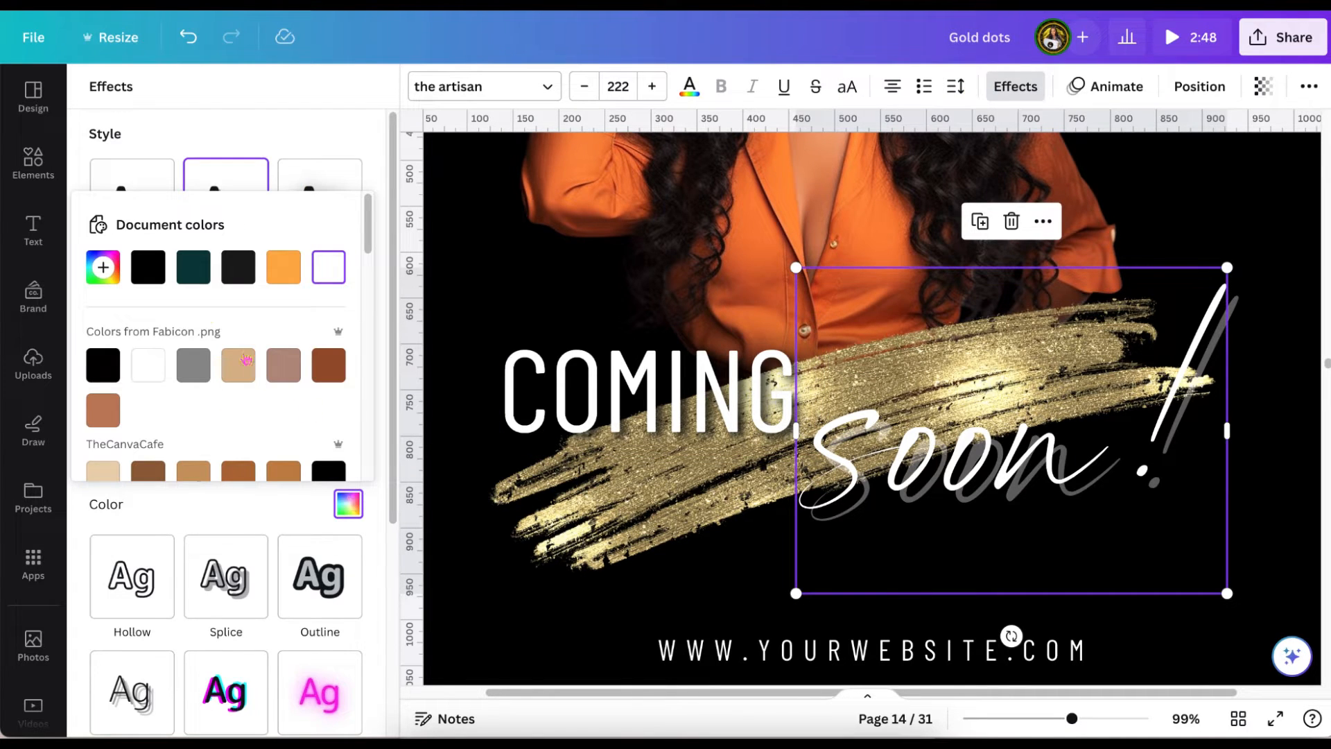
pyautogui.click(103, 267)
pyautogui.click(340, 455)
pyautogui.click(770, 226)
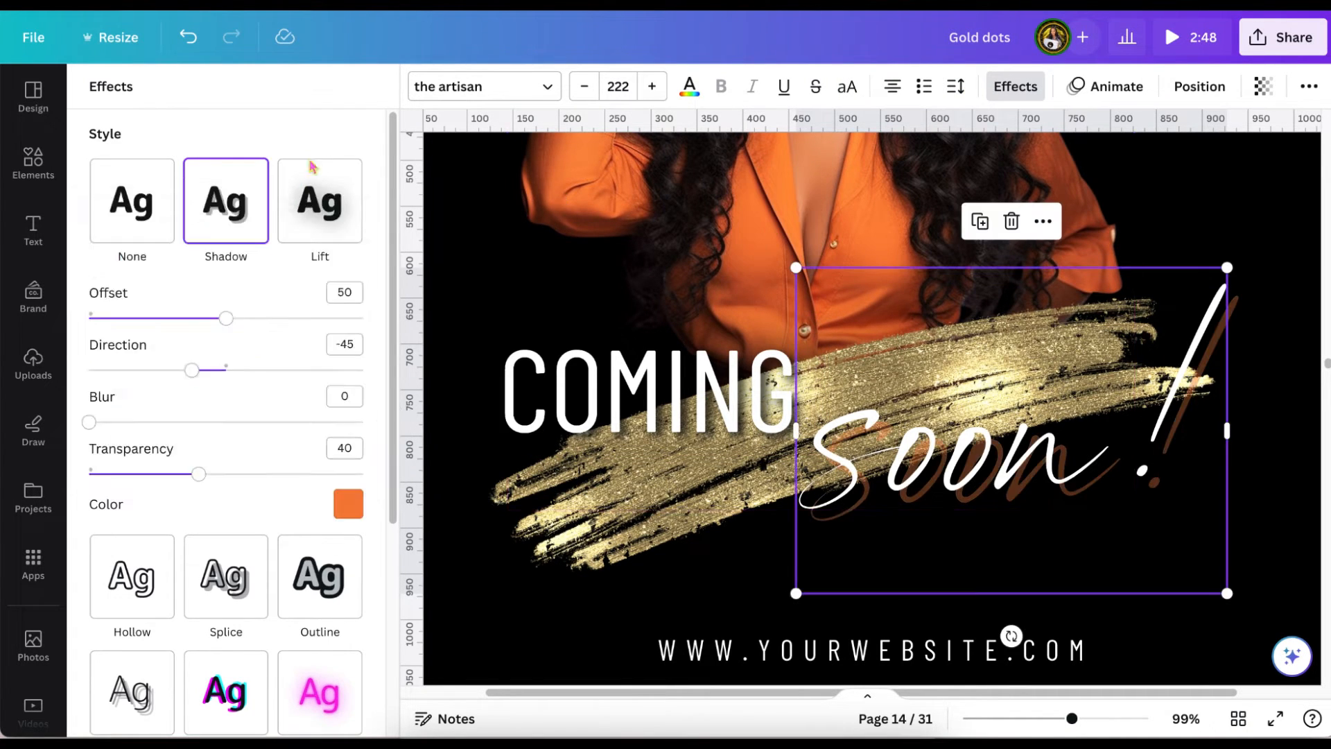
pyautogui.moveTo(227, 317); pyautogui.dragTo(145, 307)
pyautogui.moveTo(199, 475); pyautogui.dragTo(371, 474)
pyautogui.moveTo(144, 317)
pyautogui.mouseDown()
pyautogui.moveTo(226, 316)
pyautogui.moveTo(131, 318)
pyautogui.mouseUp()
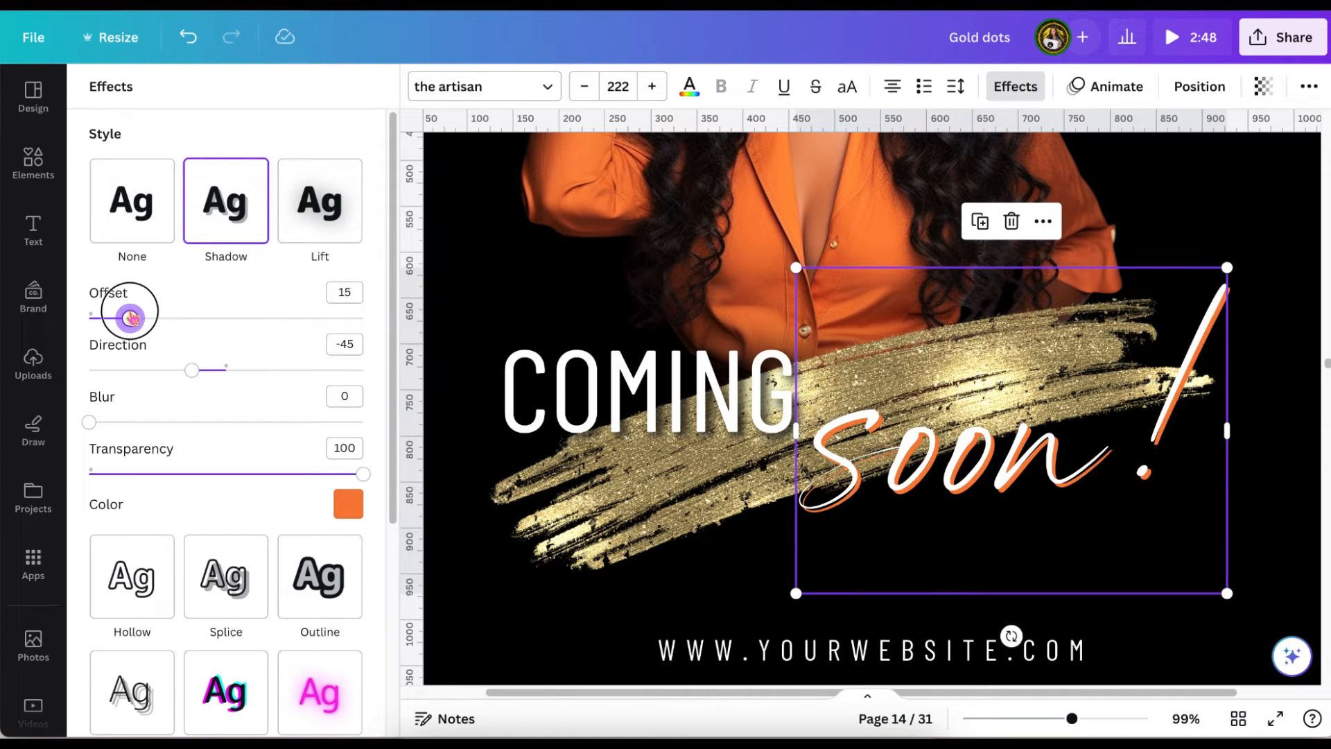
# Change the "soon!" shadow to the darker shirt orange #CC6132.
pyautogui.click(348, 504)
pyautogui.click(341, 455)
pyautogui.click(547, 184)
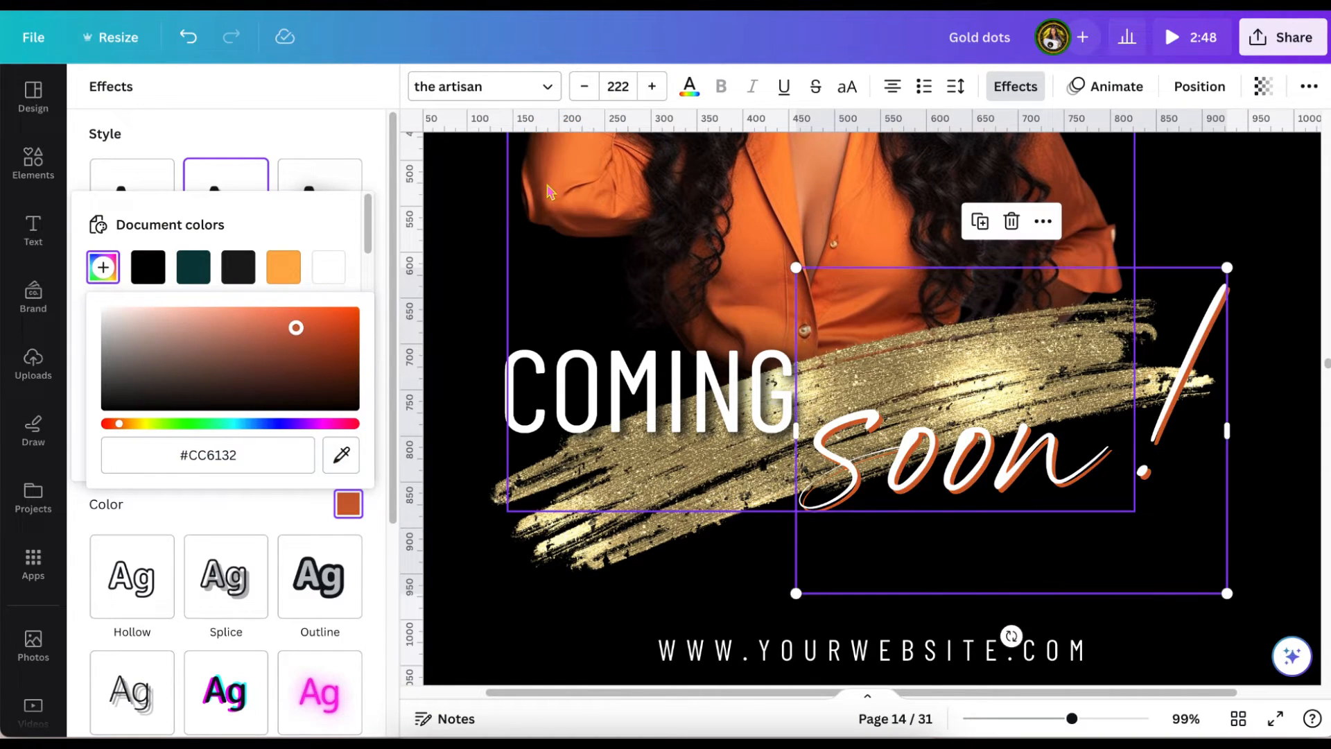
pyautogui.moveTo(1072, 719); pyautogui.dragTo(1045, 721)
pyautogui.scroll(2, 1275, 467)
pyautogui.click(1239, 547)
pyautogui.scroll(-1, 1239, 547)
pyautogui.scroll(1, 1212, 496)
pyautogui.click(535, 481)
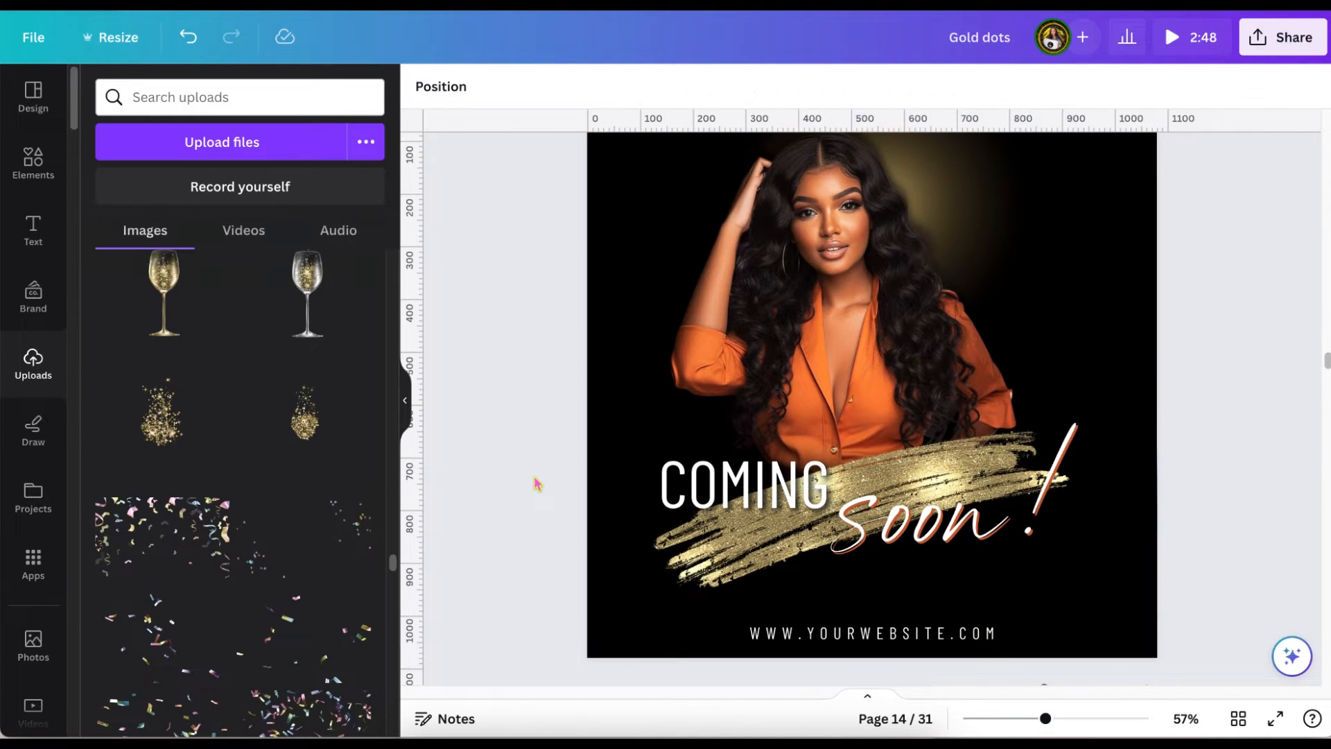
# Copy the gold confetti from page 15 onto the glitter stroke page and place it over the page's upper-left area.
pyautogui.scroll(-3, 536, 482)
pyautogui.scroll(-5, 536, 484)
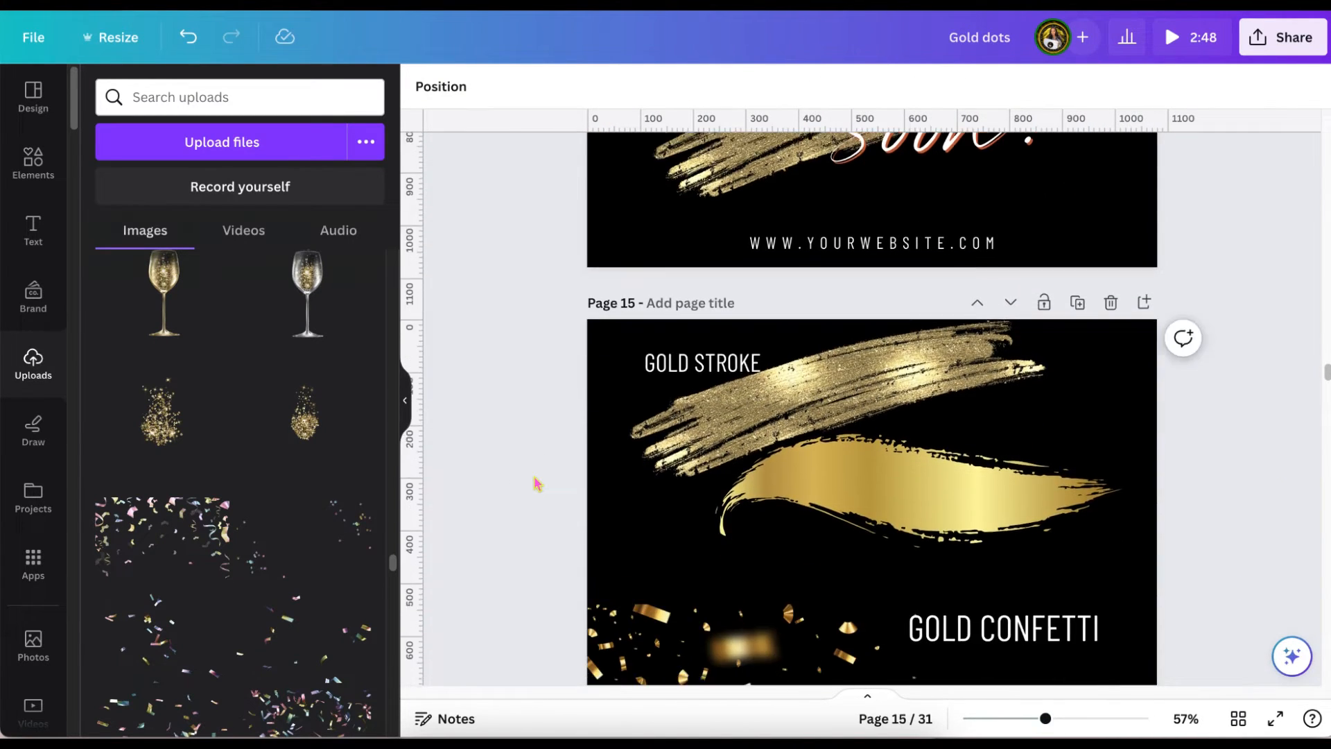
pyautogui.scroll(-2, 536, 483)
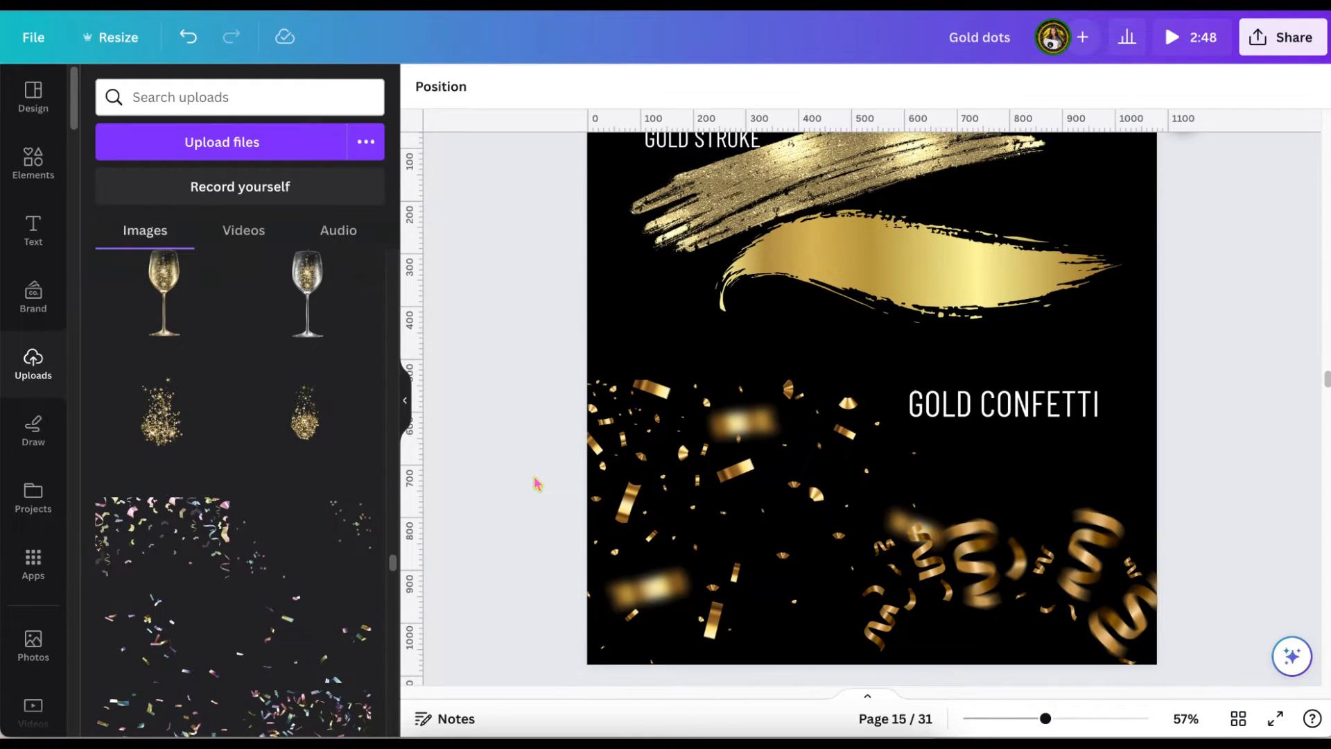
pyautogui.click(721, 499)
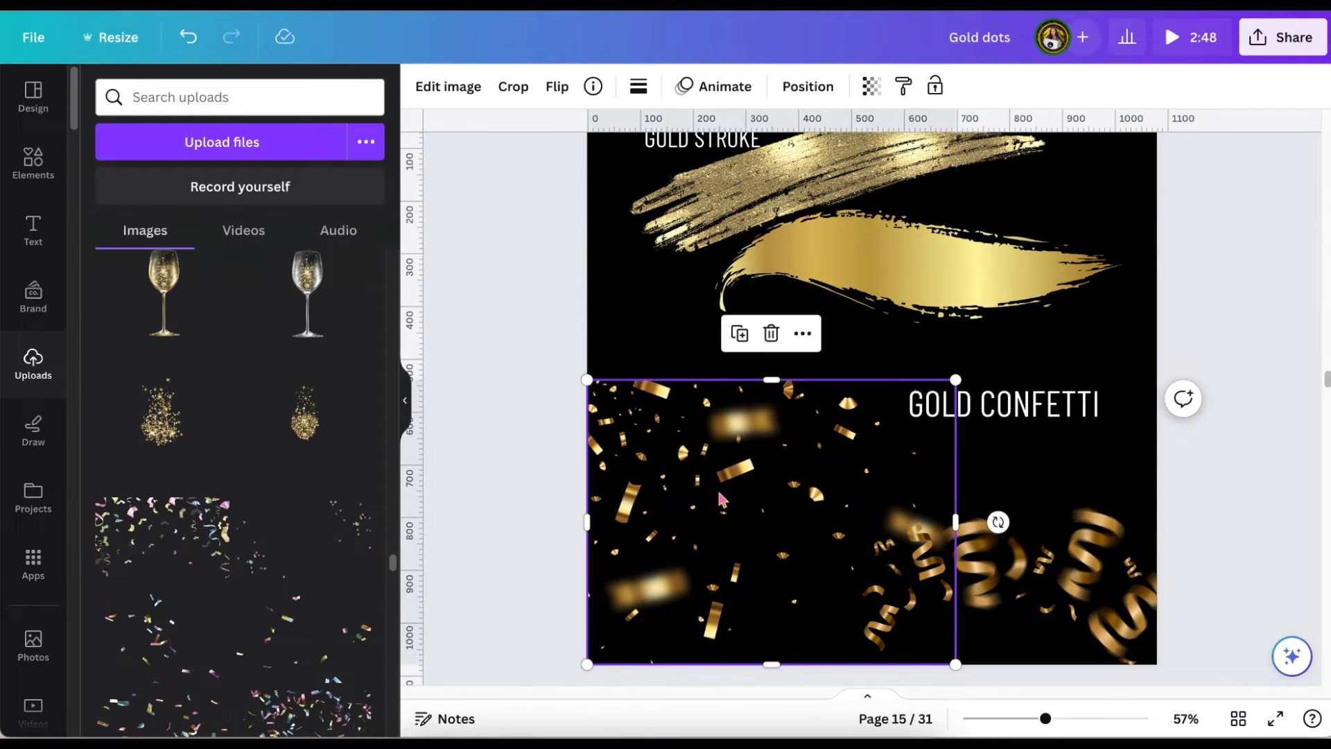
pyautogui.scroll(9, 721, 500)
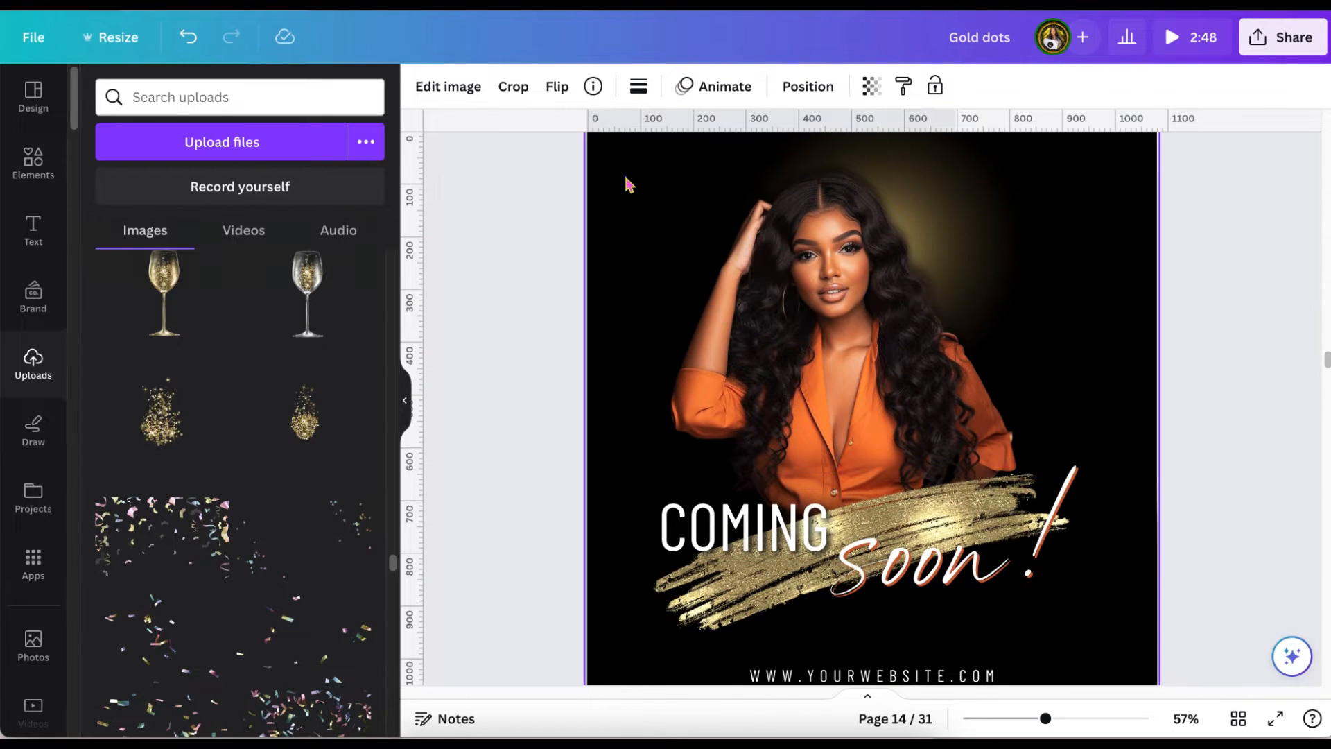
pyautogui.click(627, 184)
pyautogui.hotkey('ctrl', 'v')
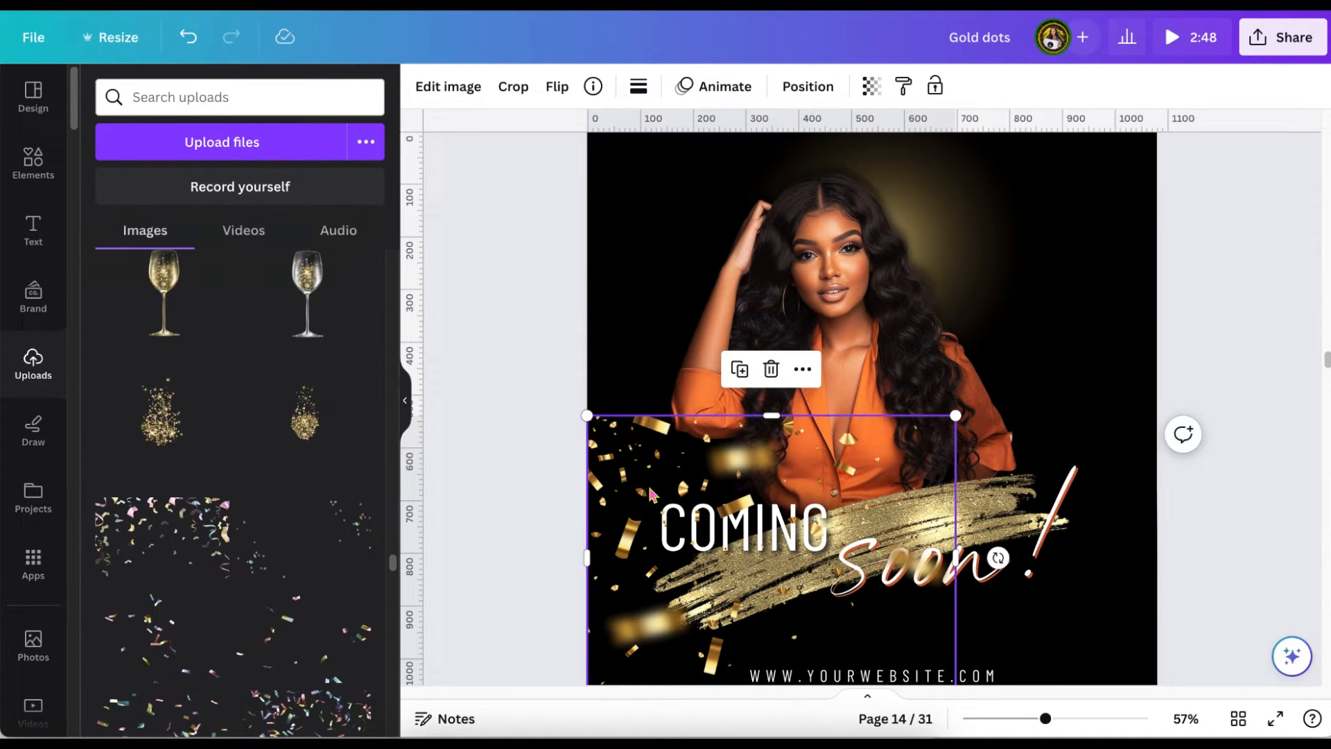
pyautogui.moveTo(652, 493); pyautogui.dragTo(641, 242)
pyautogui.scroll(1, 638, 227)
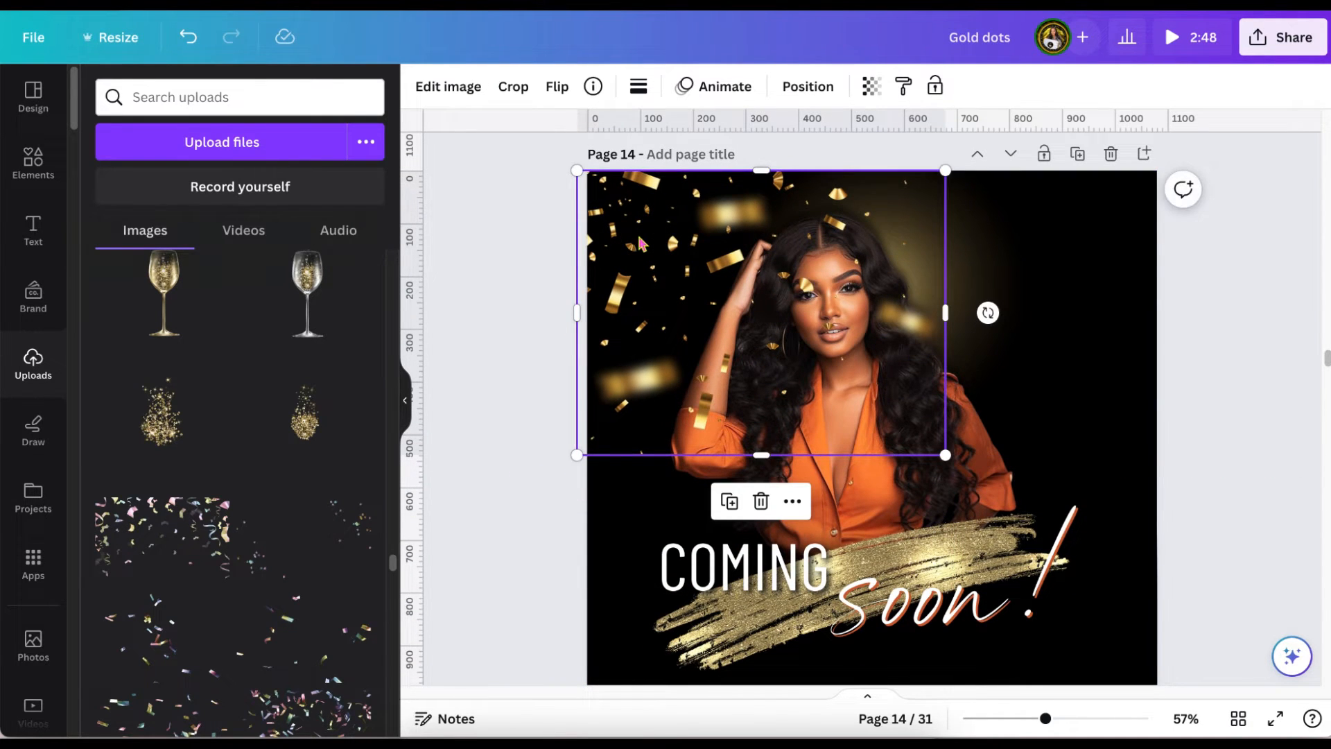
# Send the gold confetti to the back and widen it to about 1111 px so it spans the page's width.
pyautogui.click(817, 86)
pyautogui.click(299, 175)
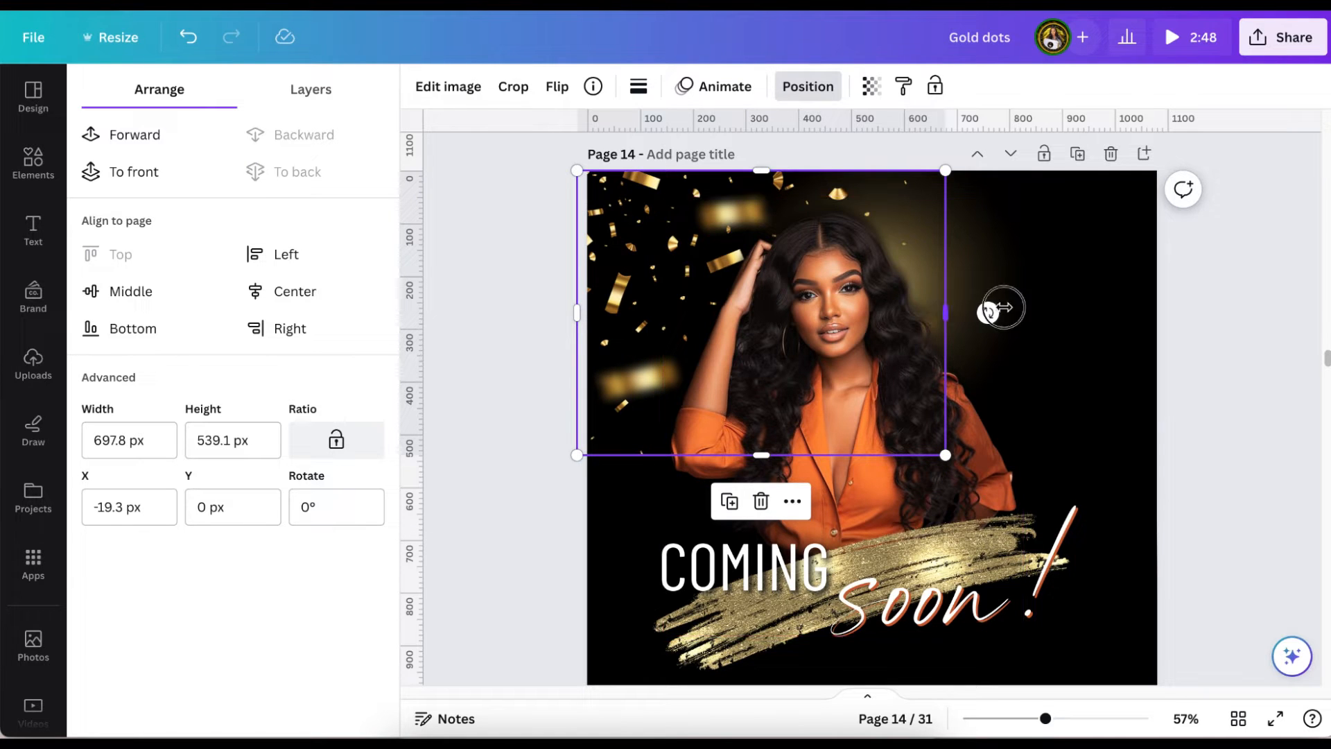
pyautogui.moveTo(1004, 307); pyautogui.dragTo(1162, 337)
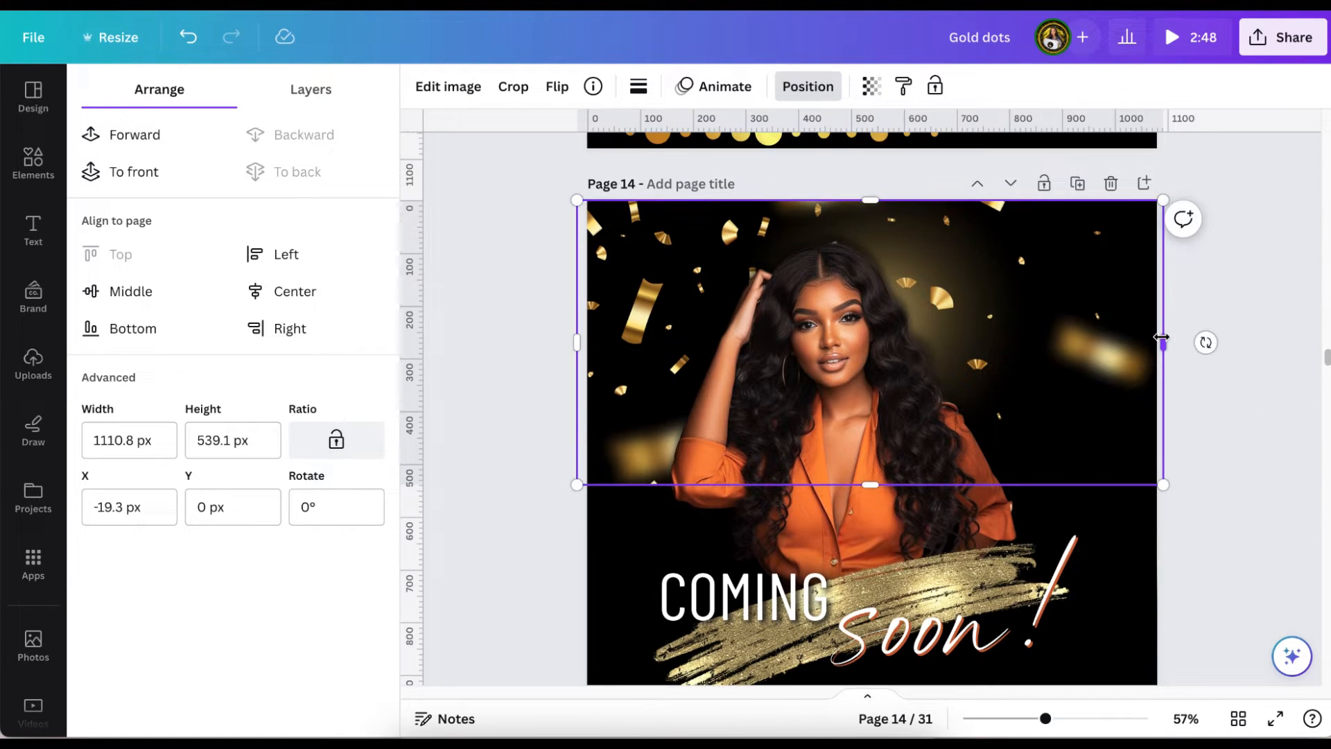
pyautogui.scroll(-1, 1161, 337)
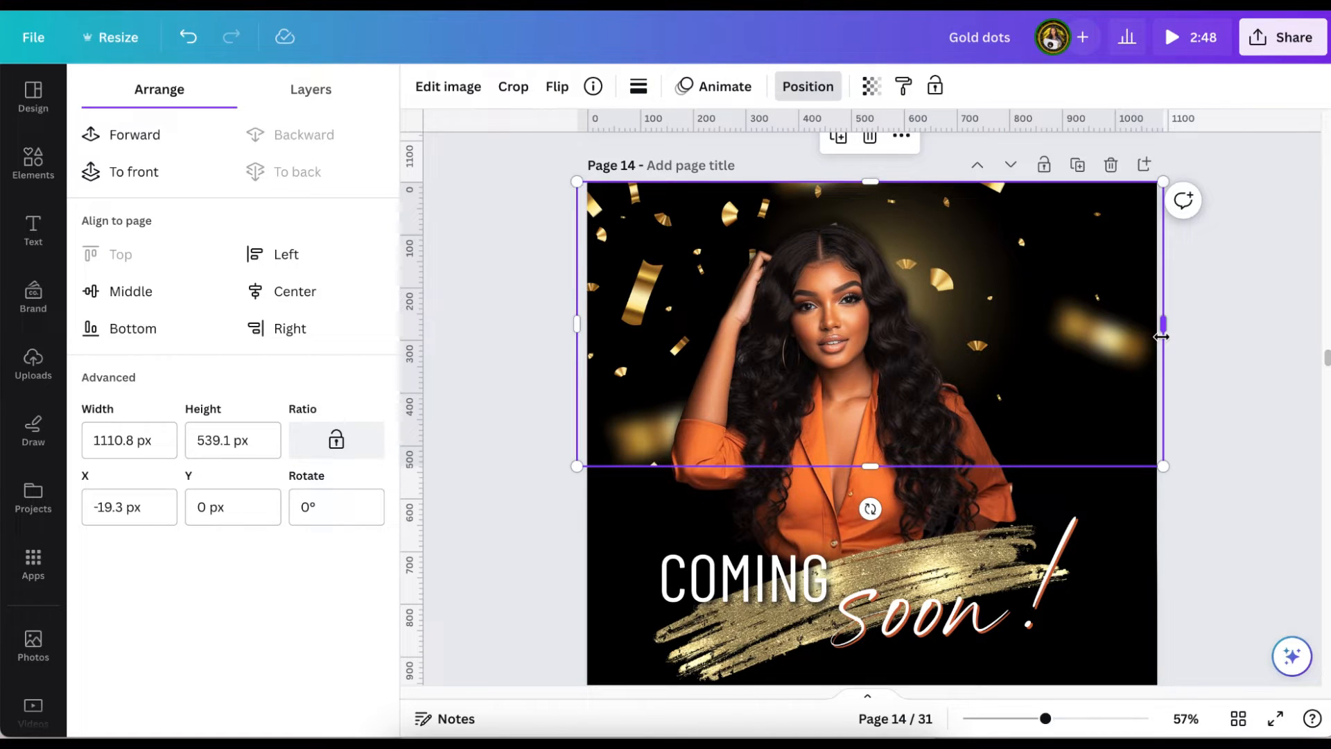
pyautogui.click(1210, 373)
# Copy the curled gold ribbon confetti from page 15 onto page 14, place it at the page's upper-right corner and shrink it slightly.
pyautogui.scroll(-5, 1213, 375)
pyautogui.click(1015, 514)
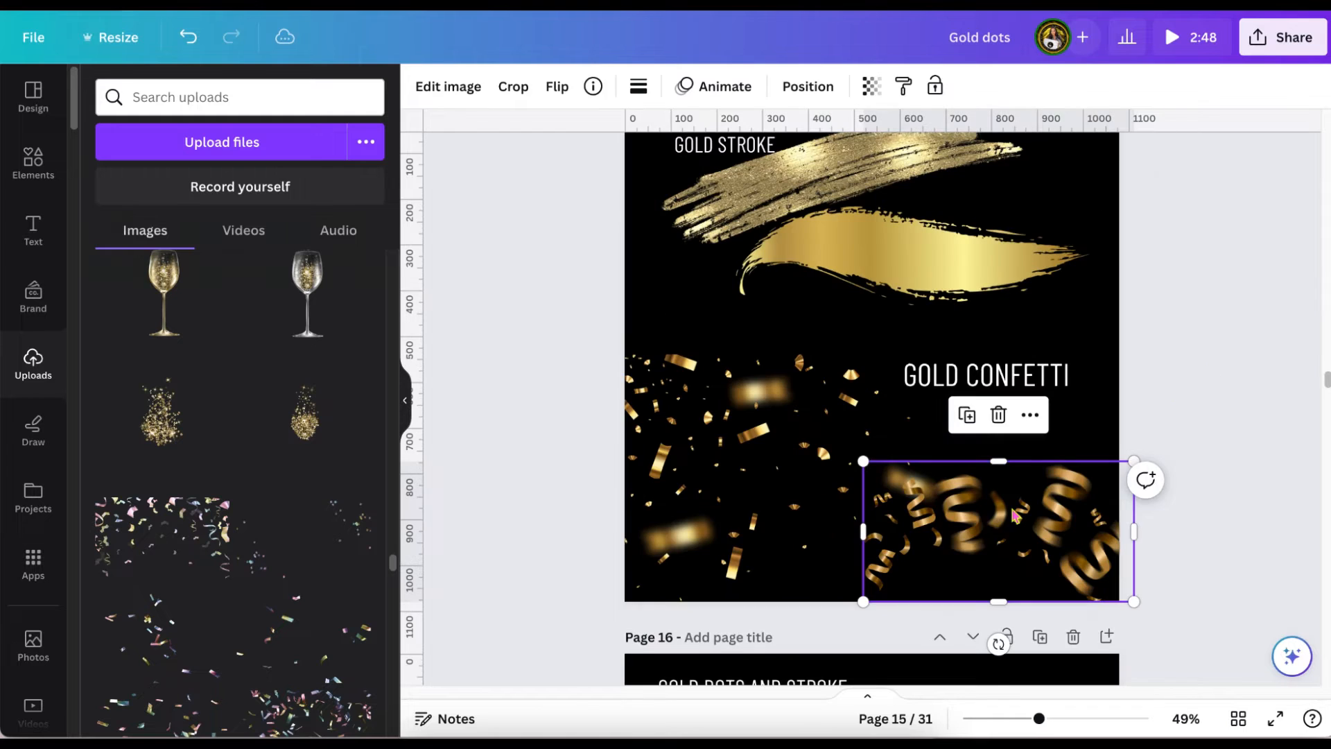
pyautogui.scroll(8, 1015, 514)
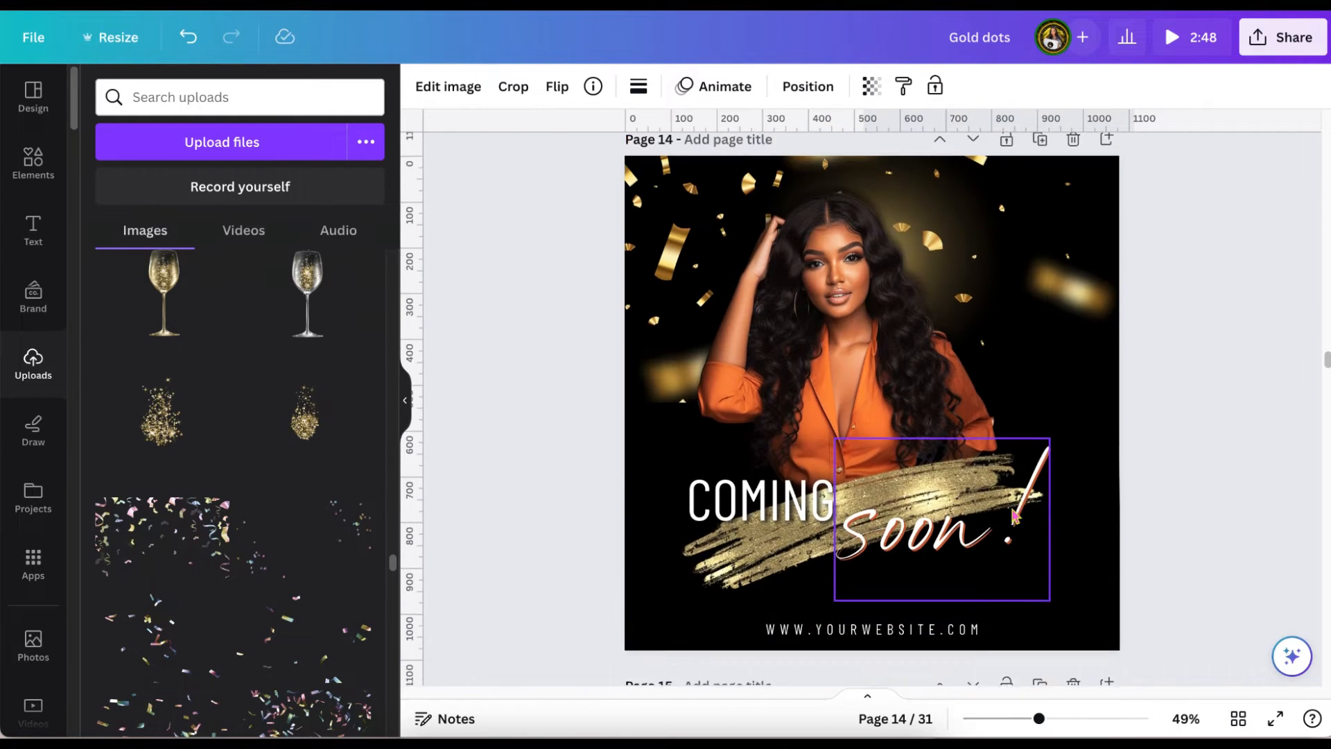
pyautogui.click(1066, 372)
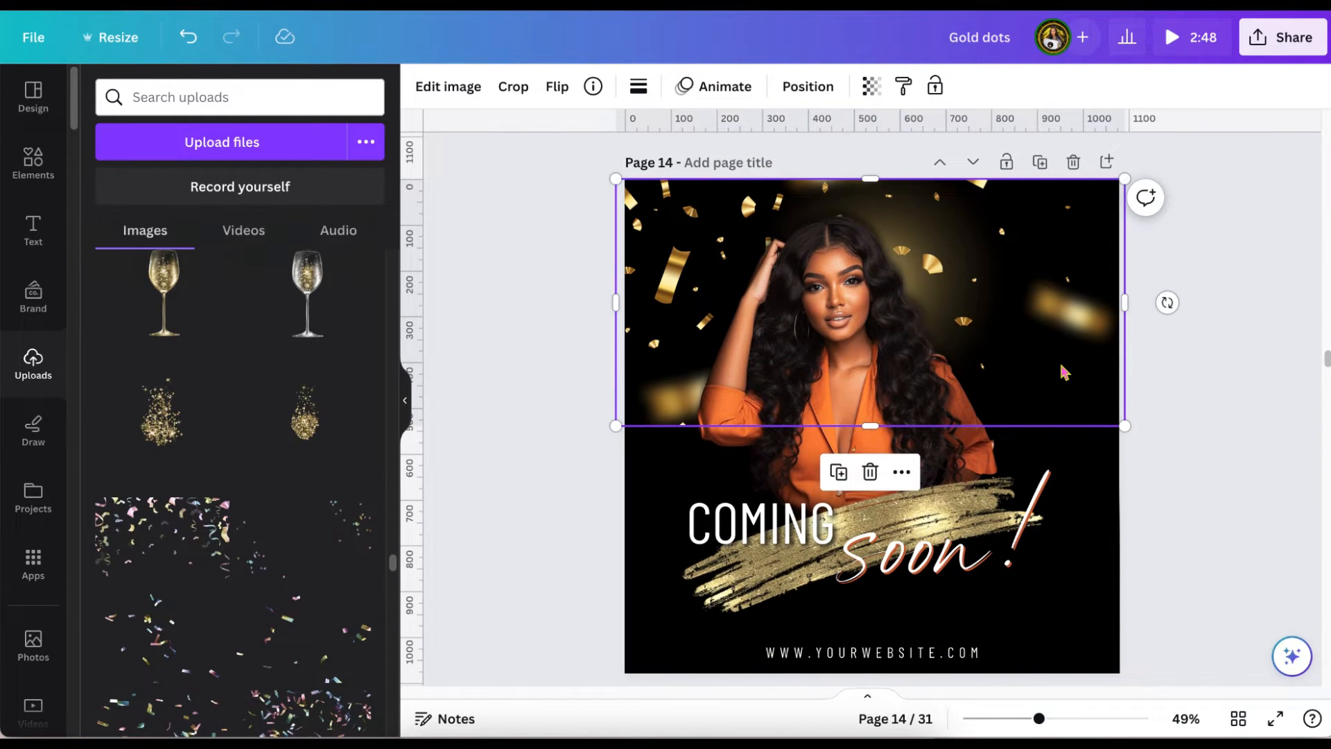
pyautogui.hotkey('ctrl', 'v')
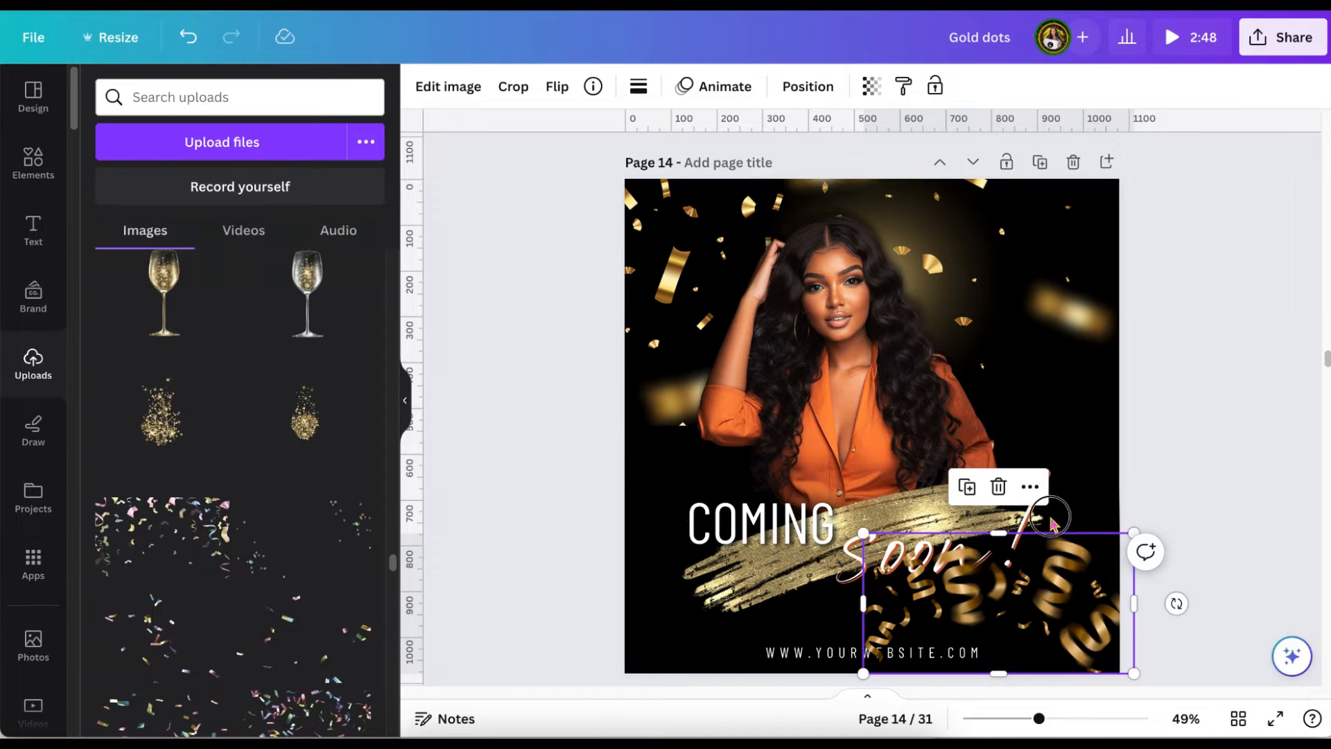
pyautogui.moveTo(1050, 604); pyautogui.dragTo(1067, 254)
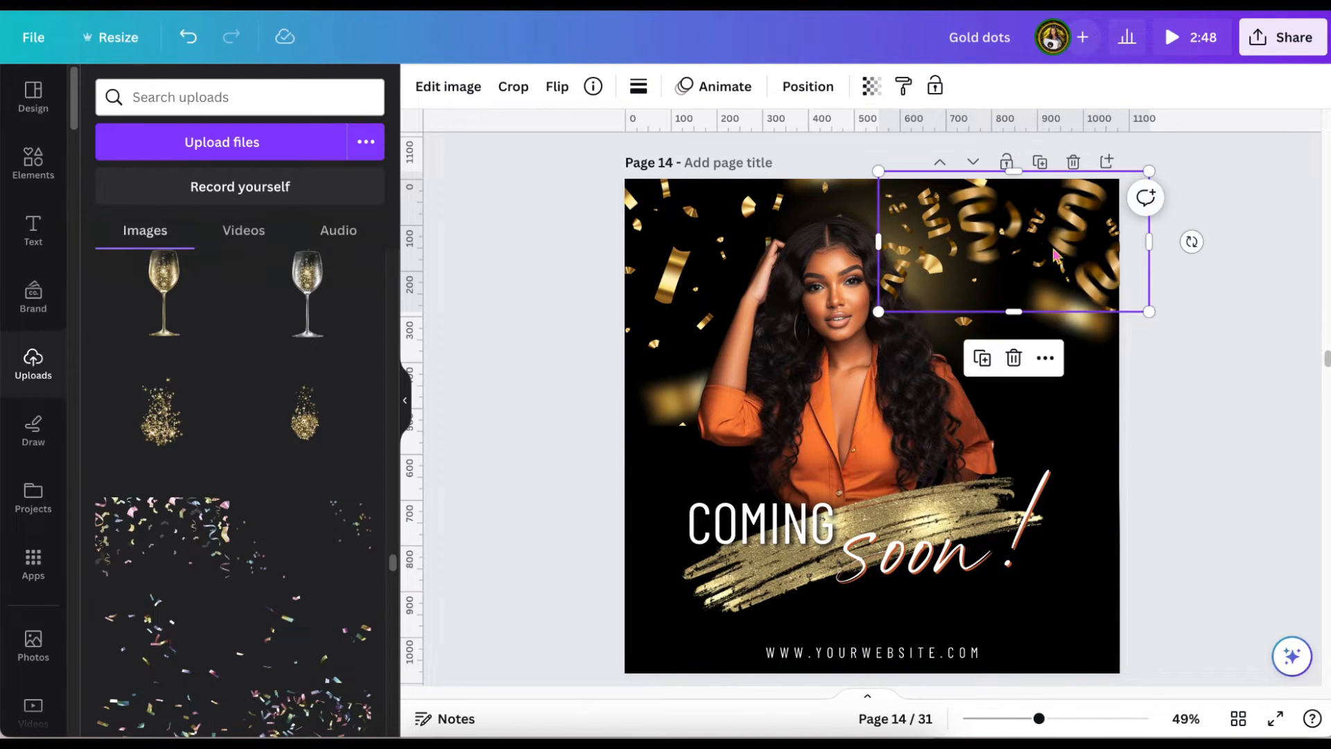
pyautogui.moveTo(882, 314); pyautogui.dragTo(920, 296)
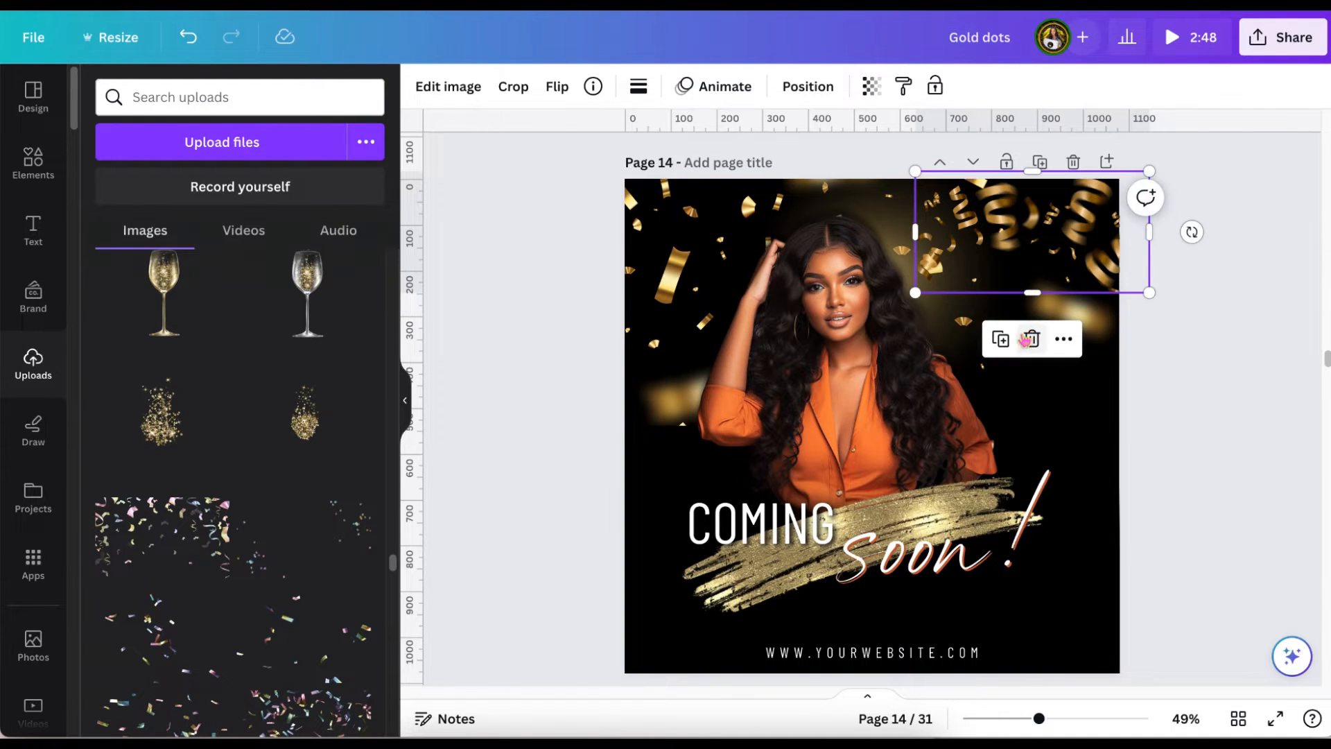
# Duplicate the gold ribbons, place the copy at the page's upper-left corner and tilt it slightly counterclockwise.
pyautogui.click(1001, 342)
pyautogui.moveTo(1019, 244); pyautogui.dragTo(723, 219)
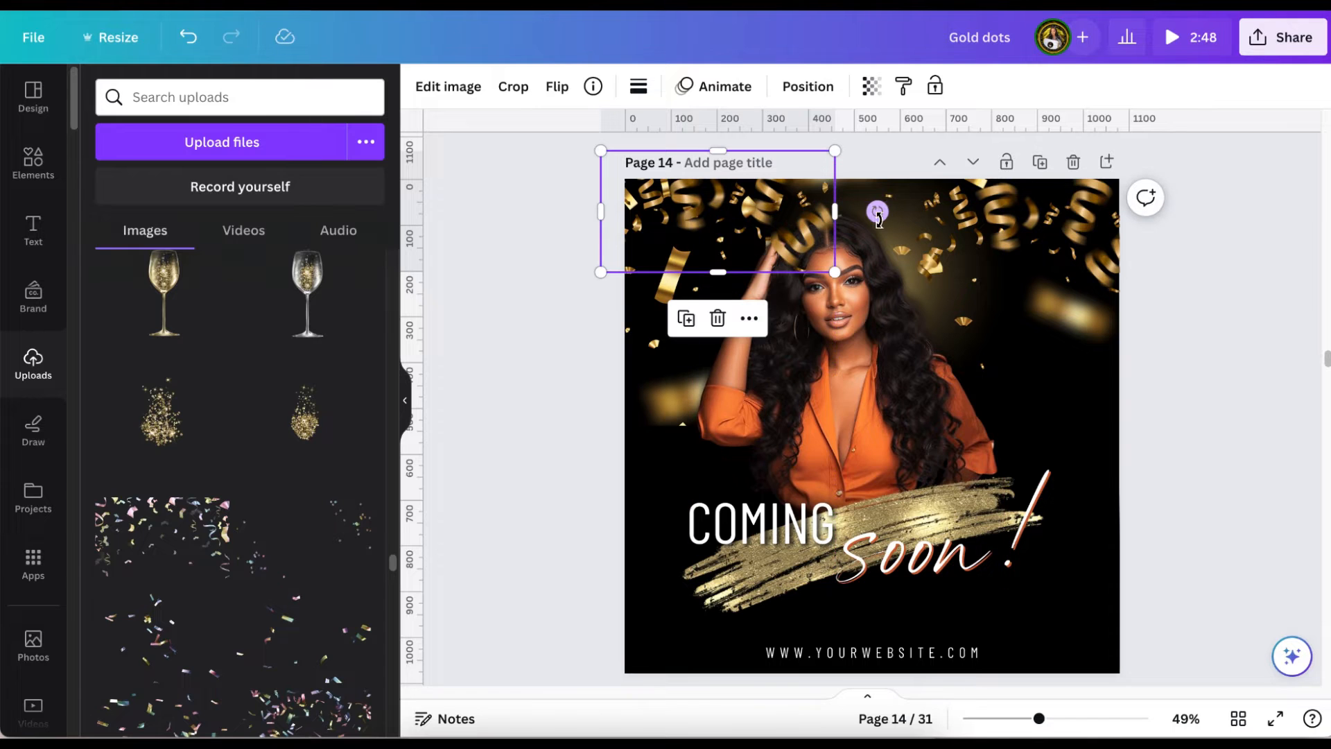
pyautogui.moveTo(879, 217); pyautogui.dragTo(876, 189)
pyautogui.moveTo(674, 235); pyautogui.dragTo(671, 222)
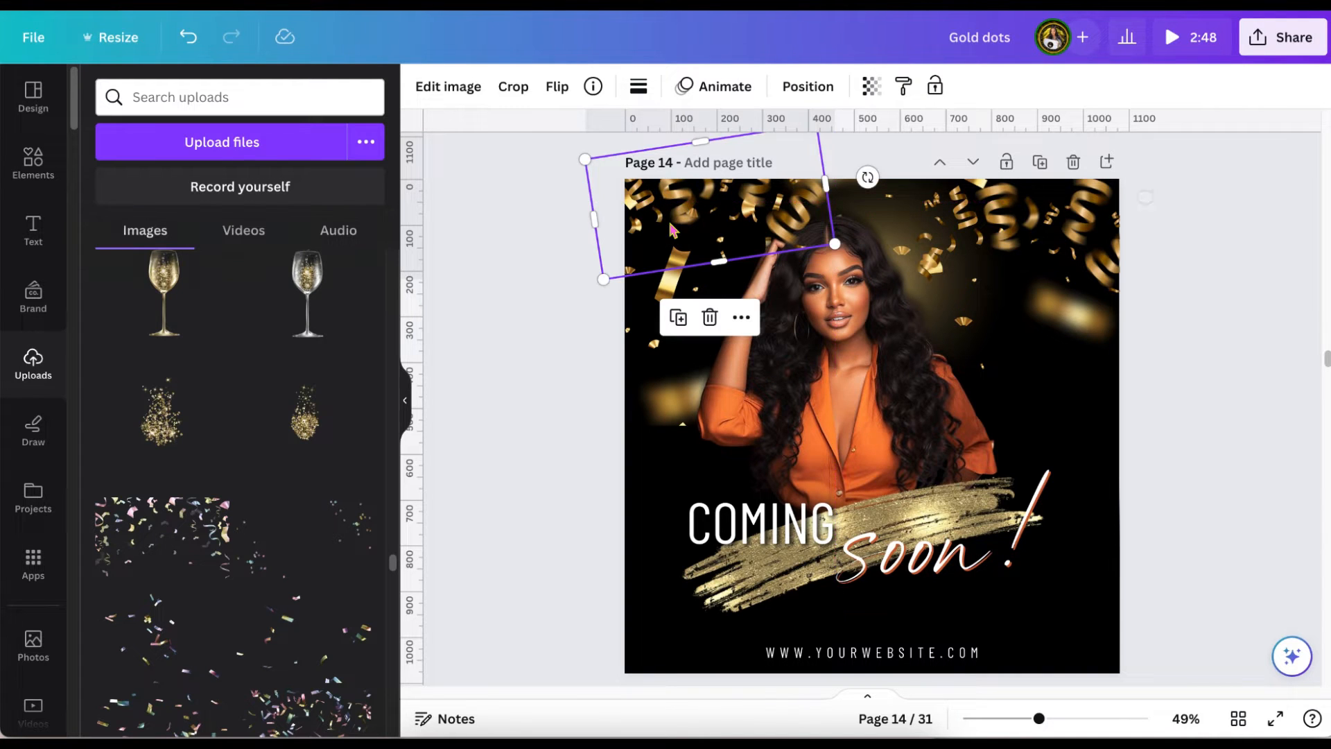
pyautogui.click(475, 384)
# Duplicate the confetti page to follow page 15, and clear the confetti, ribbons and glitter brush stroke from the copy.
pyautogui.scroll(1, 476, 387)
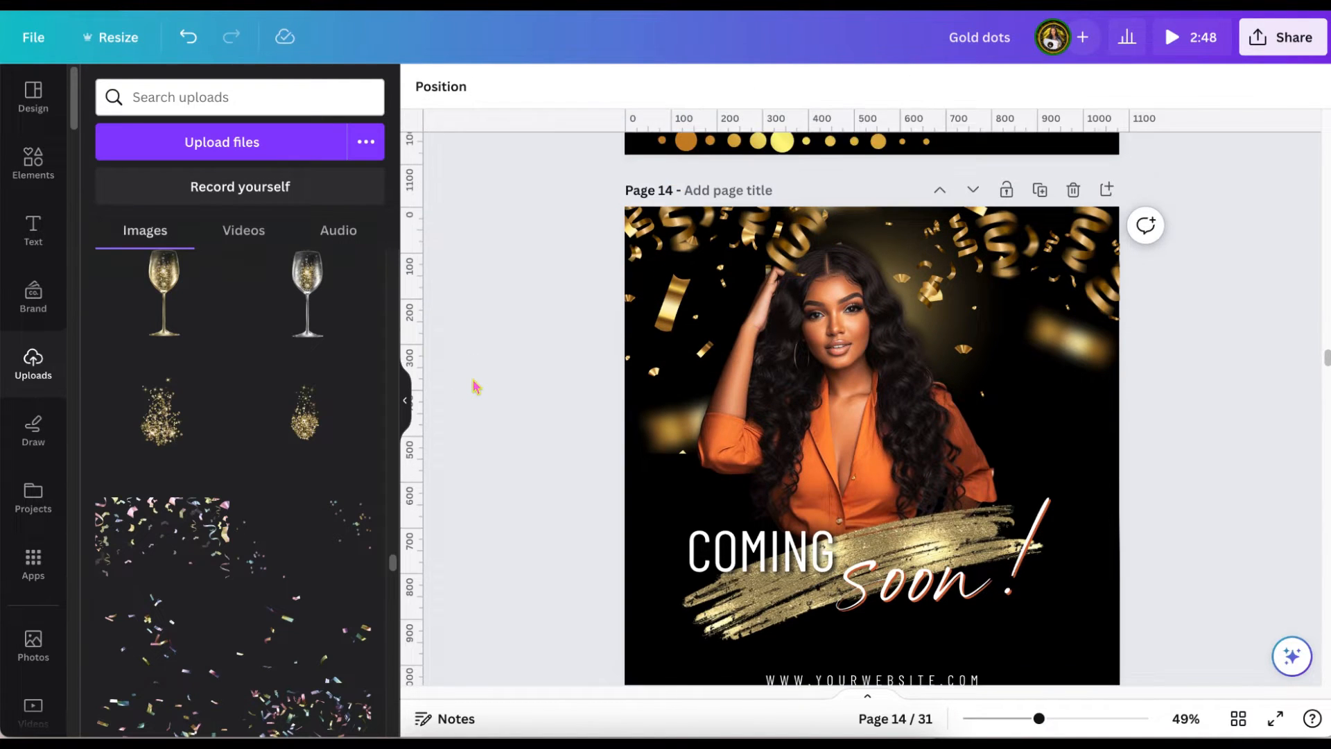
pyautogui.scroll(-1, 476, 386)
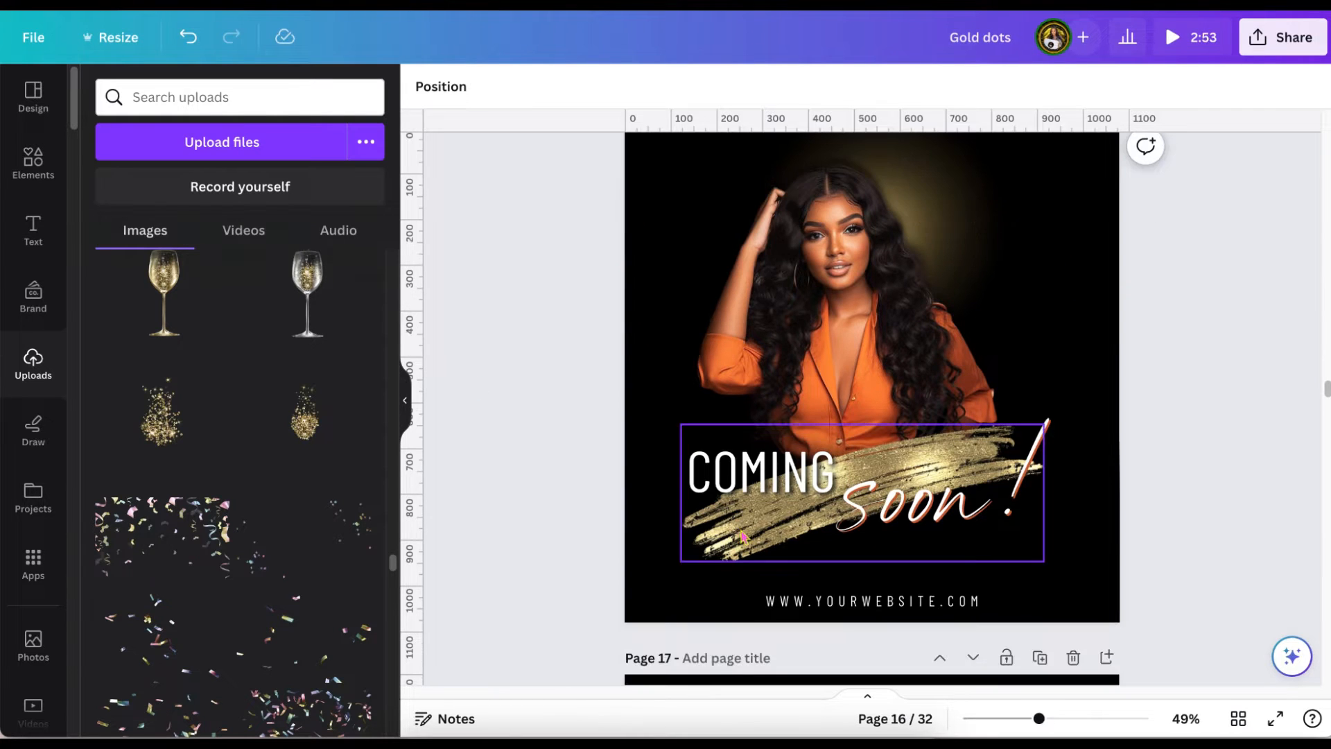
pyautogui.click(747, 539)
pyautogui.click(862, 377)
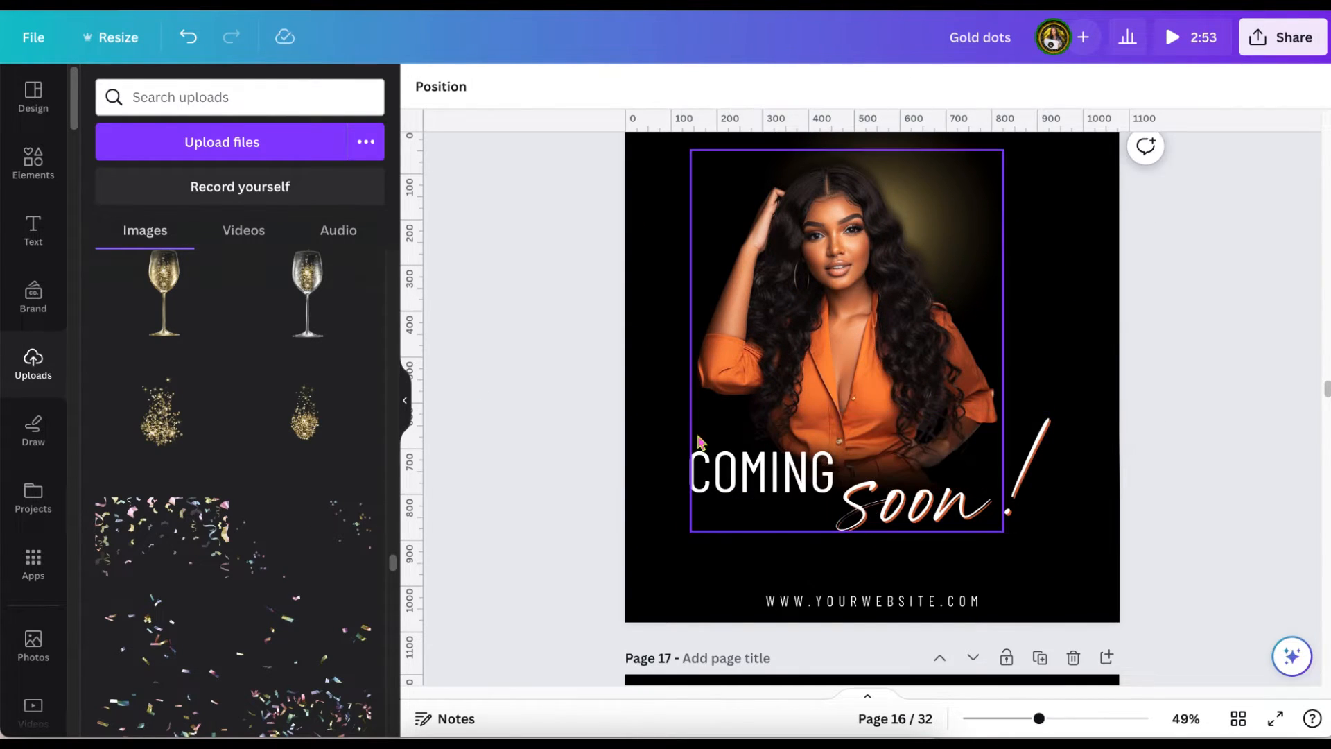
# Copy the gold gradient rectangle from page 17 onto page 16.
pyautogui.scroll(-3, 608, 501)
pyautogui.scroll(-4, 608, 501)
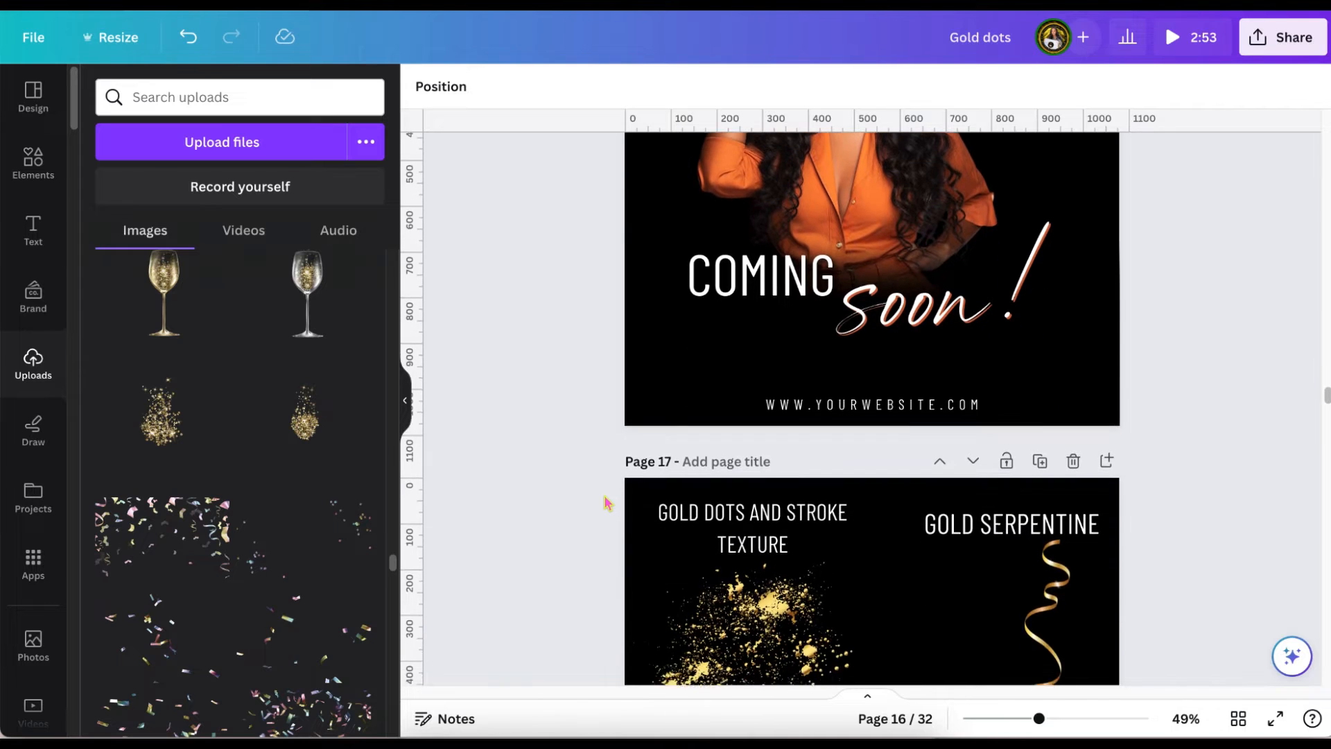
pyautogui.scroll(-1, 608, 501)
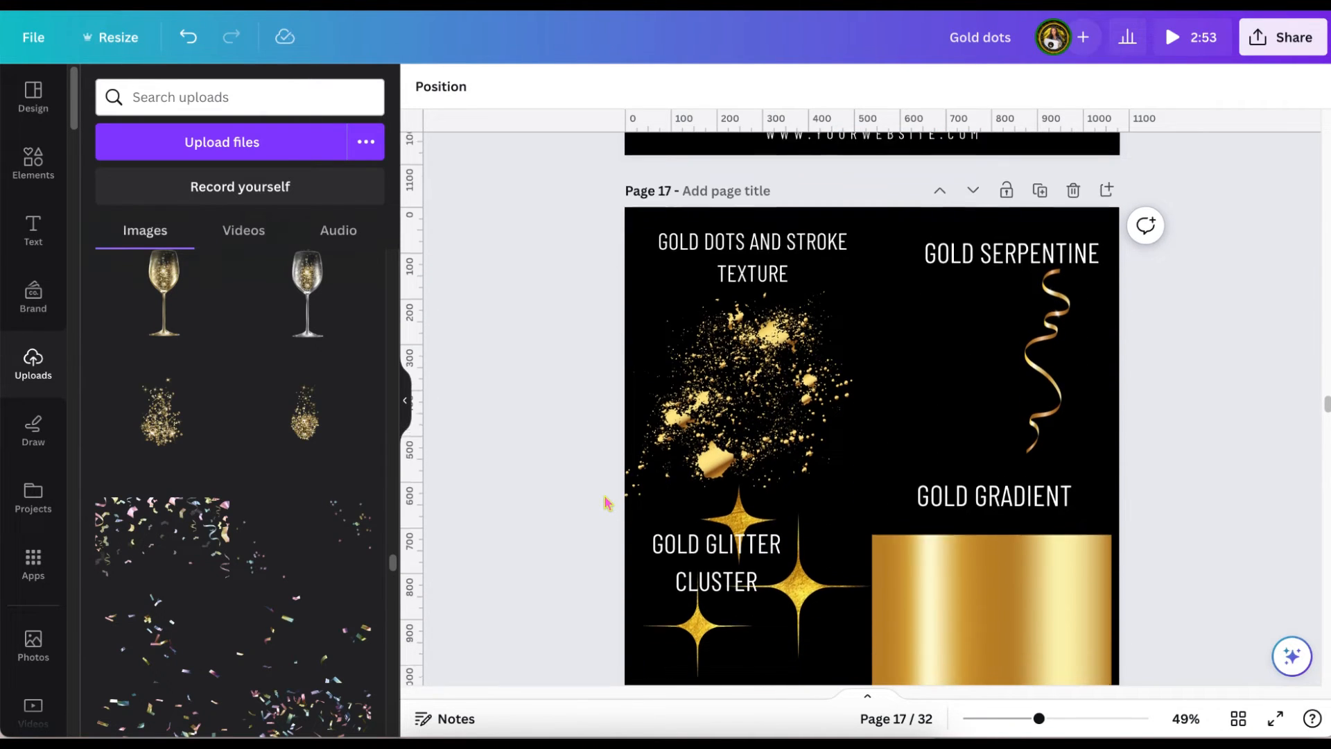
pyautogui.click(1031, 663)
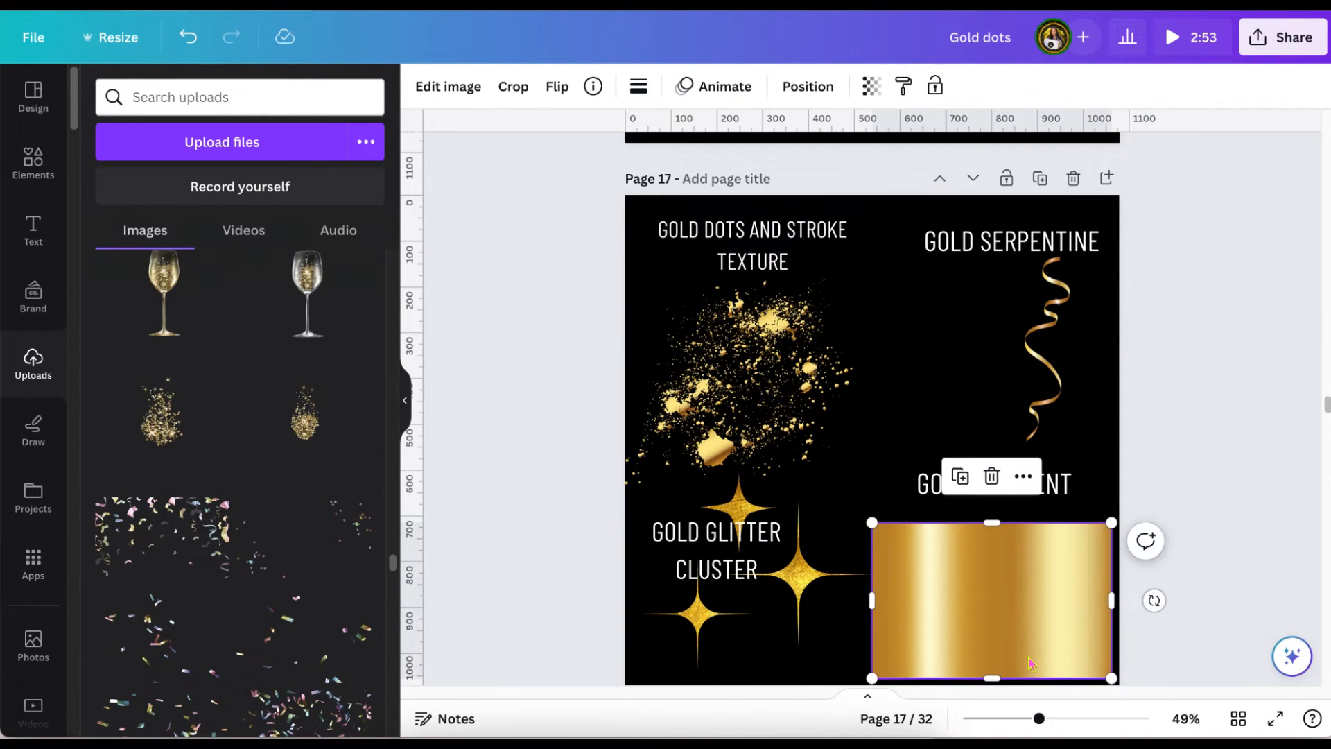
pyautogui.scroll(8, 1031, 663)
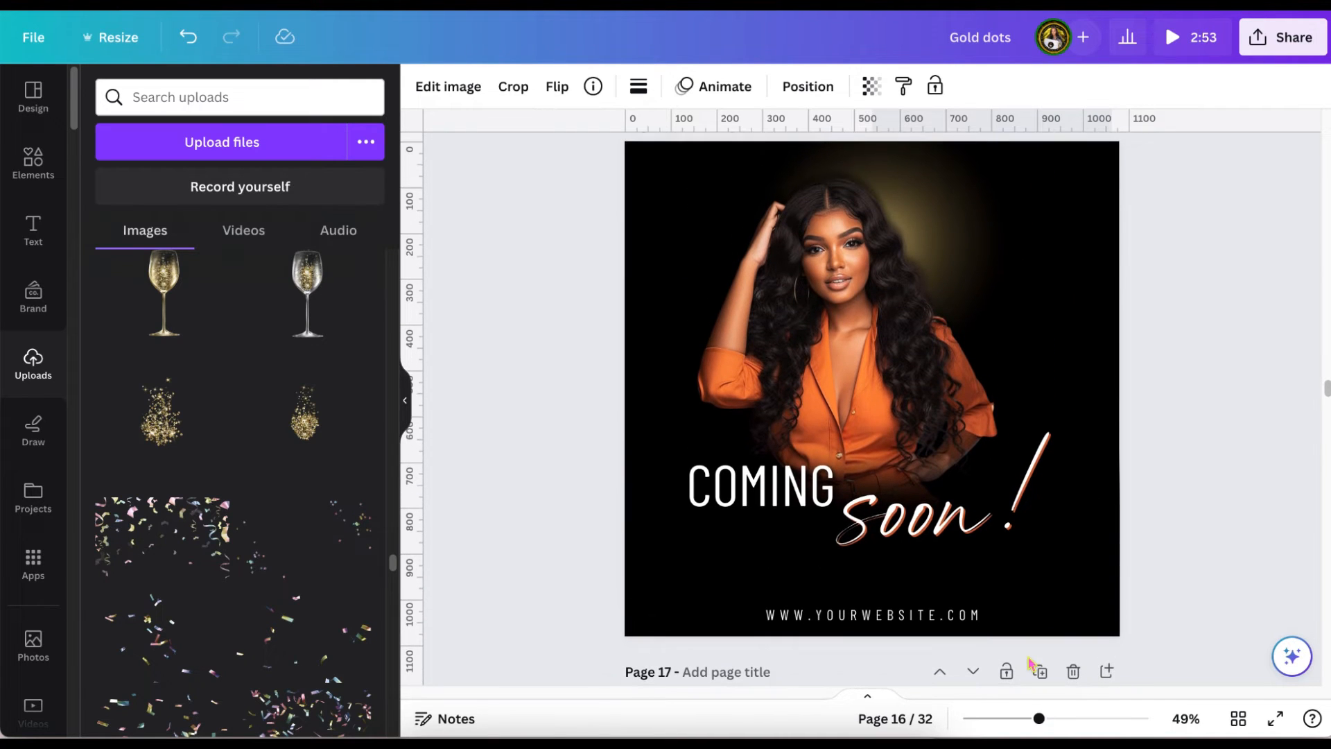
pyautogui.click(1076, 594)
pyautogui.press('super+v')
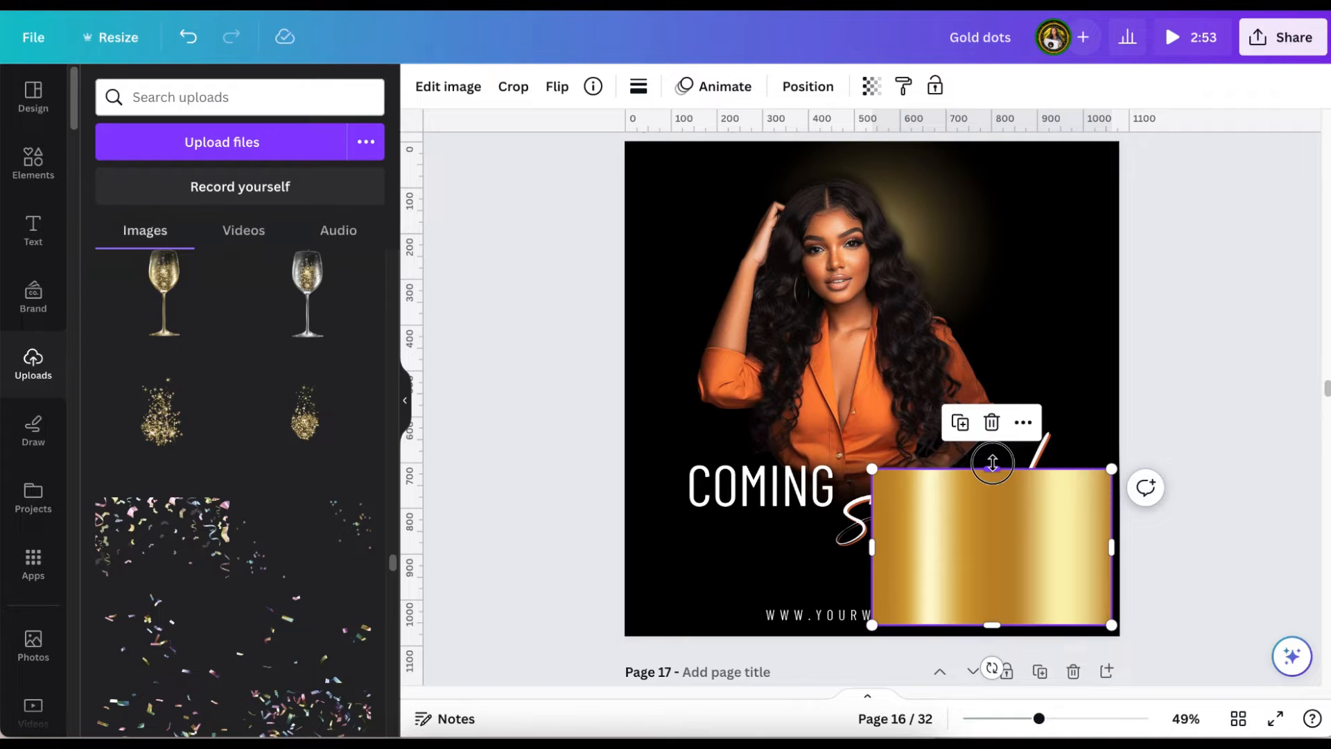
# Reshape the gold gradient into a thin bar about 955 by 58 px, centred over the website address.
pyautogui.moveTo(993, 463); pyautogui.dragTo(986, 598)
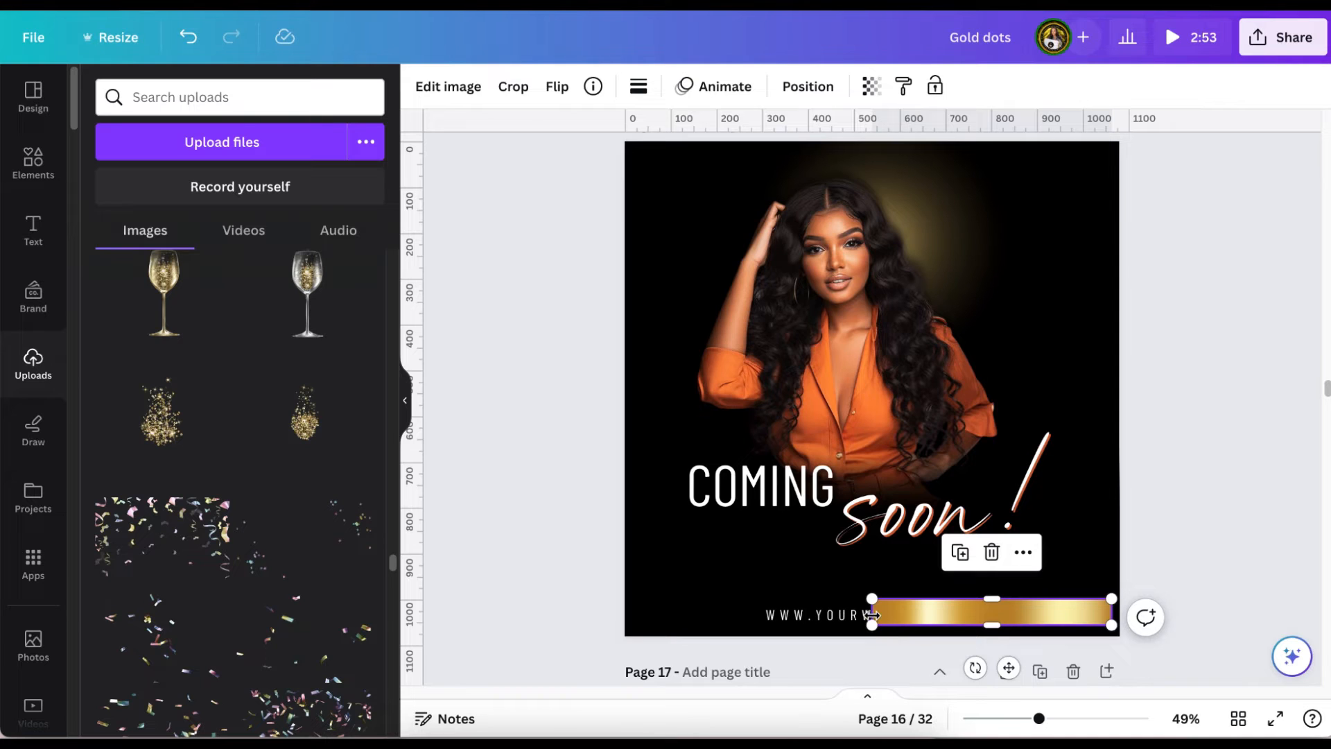
pyautogui.moveTo(871, 615); pyautogui.dragTo(675, 614)
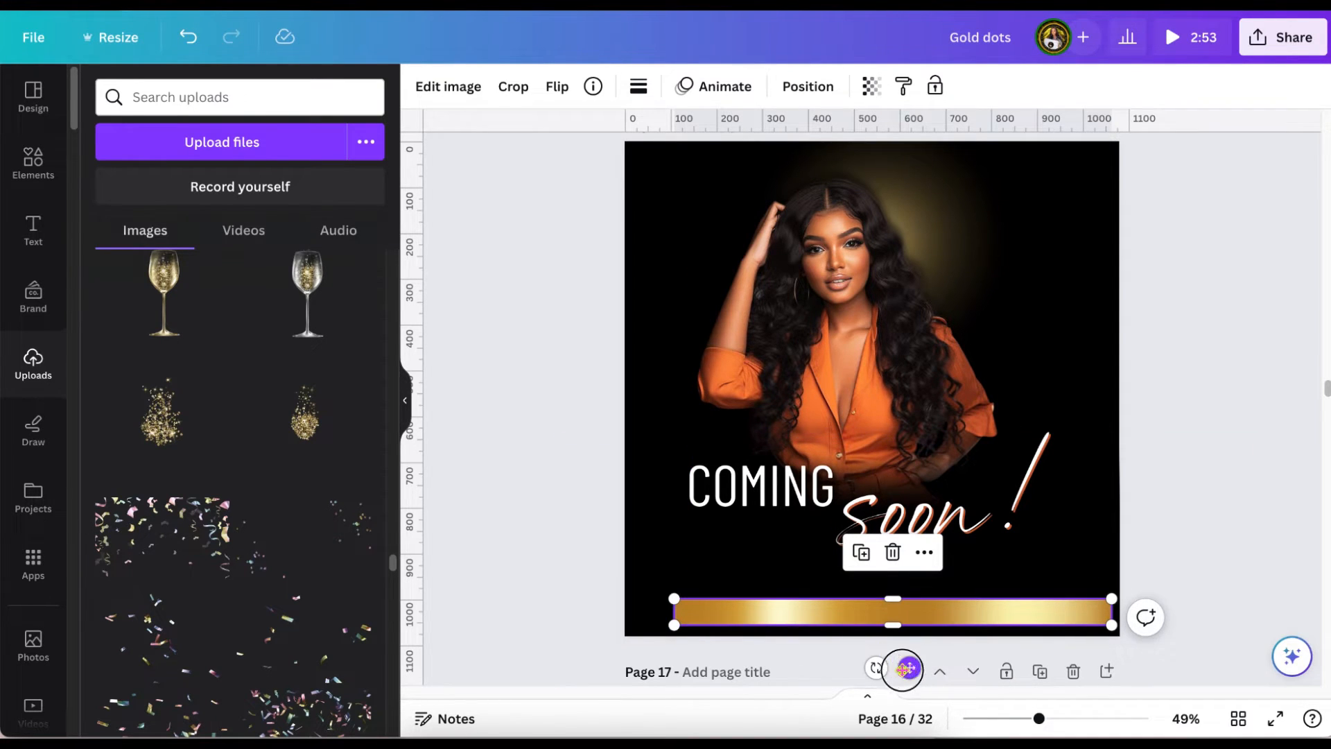
pyautogui.moveTo(907, 668); pyautogui.dragTo(892, 671)
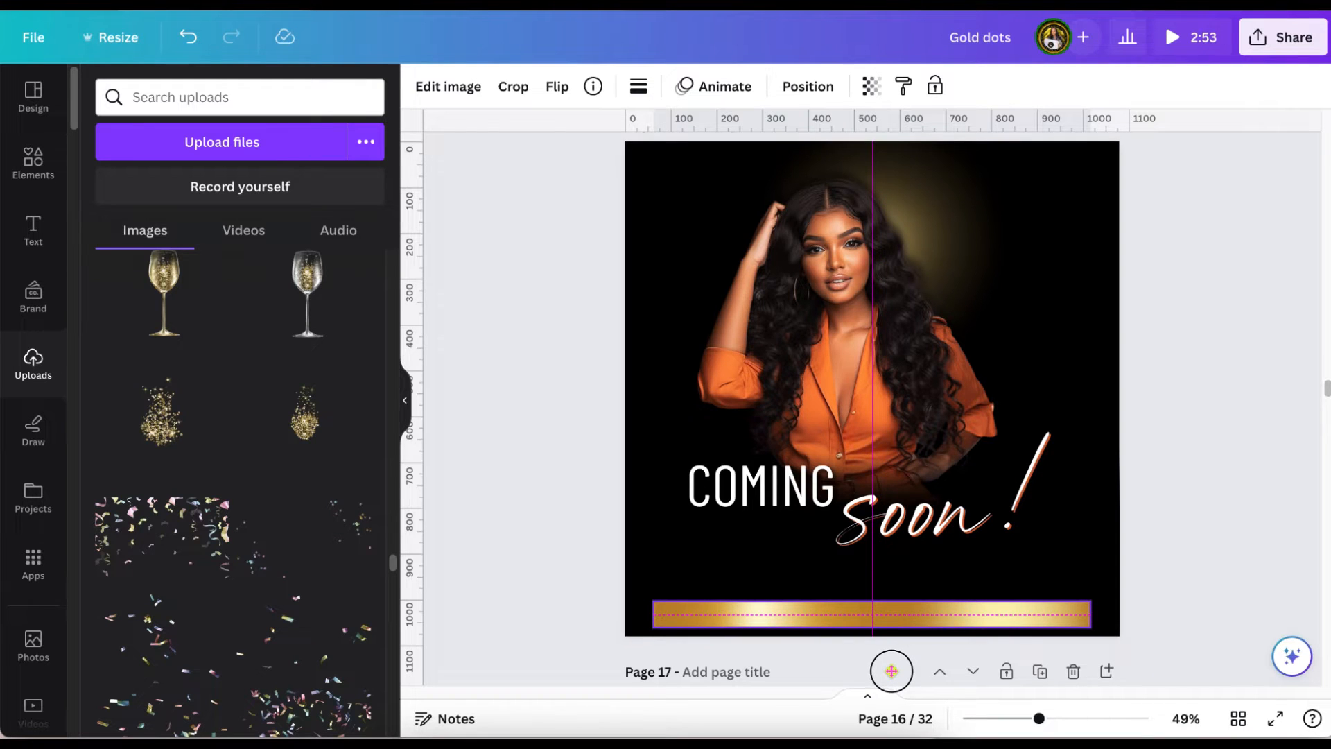
# Send the gold bar backward behind the website address and recolour the address text black.
pyautogui.click(804, 86)
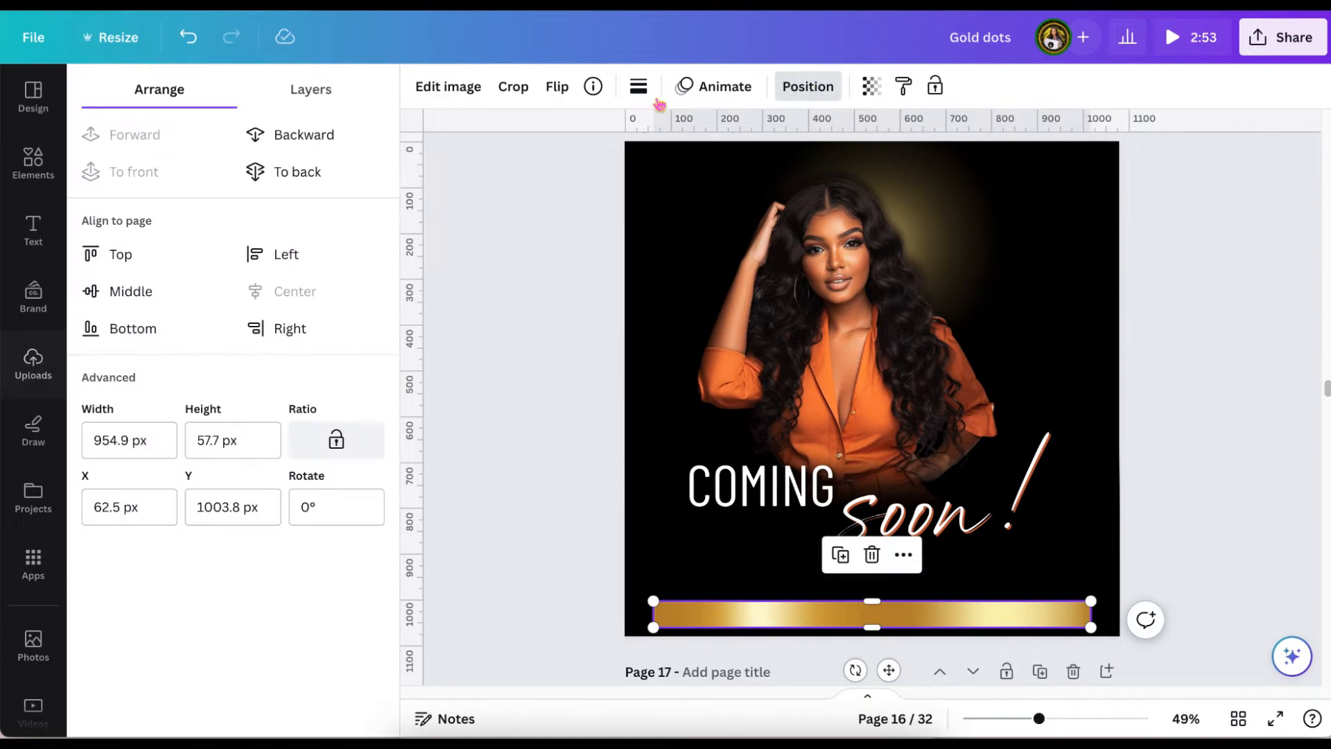
pyautogui.click(312, 133)
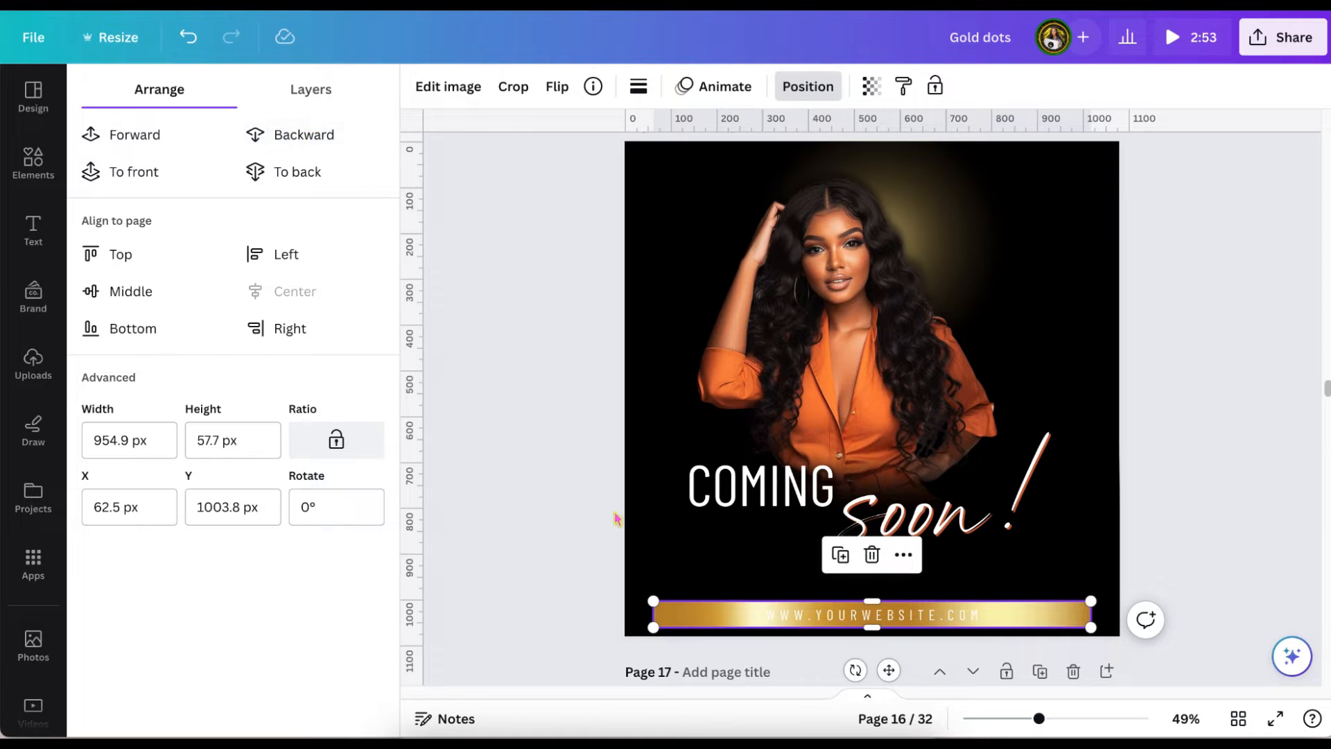
pyautogui.click(541, 526)
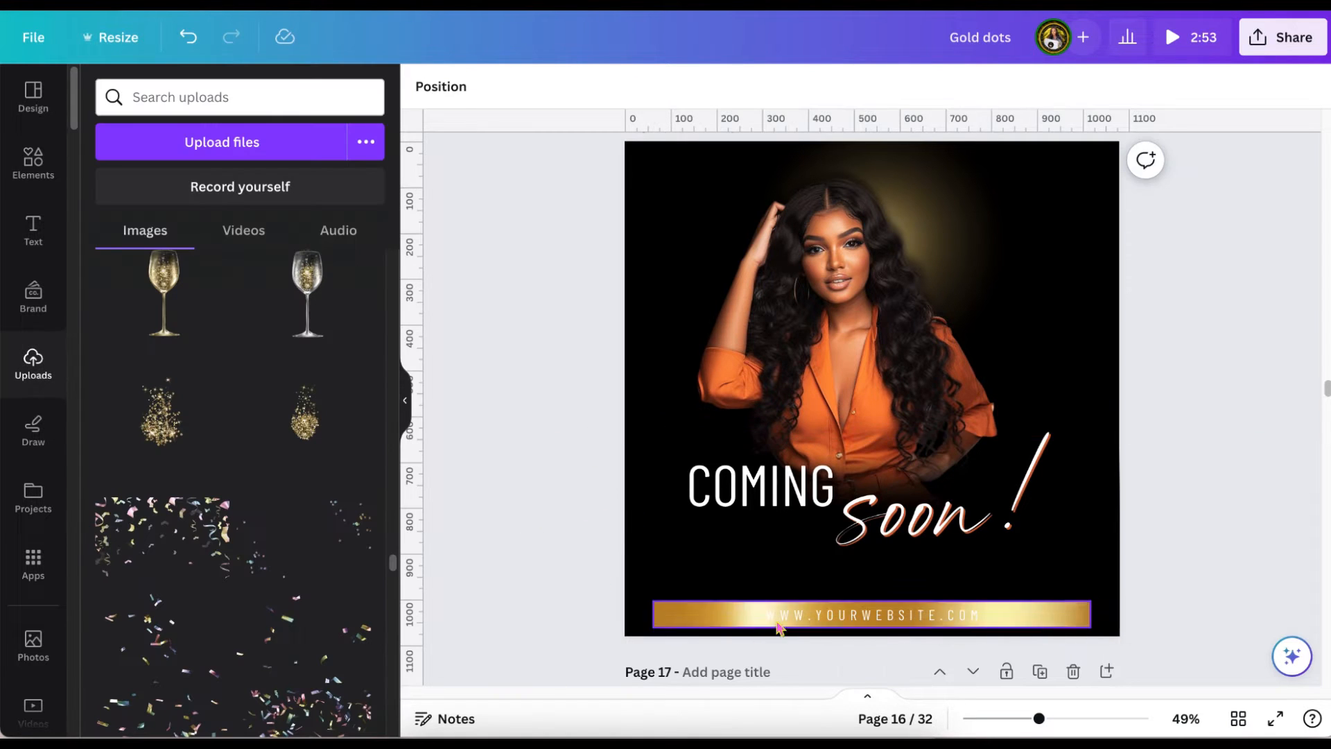
pyautogui.click(804, 611)
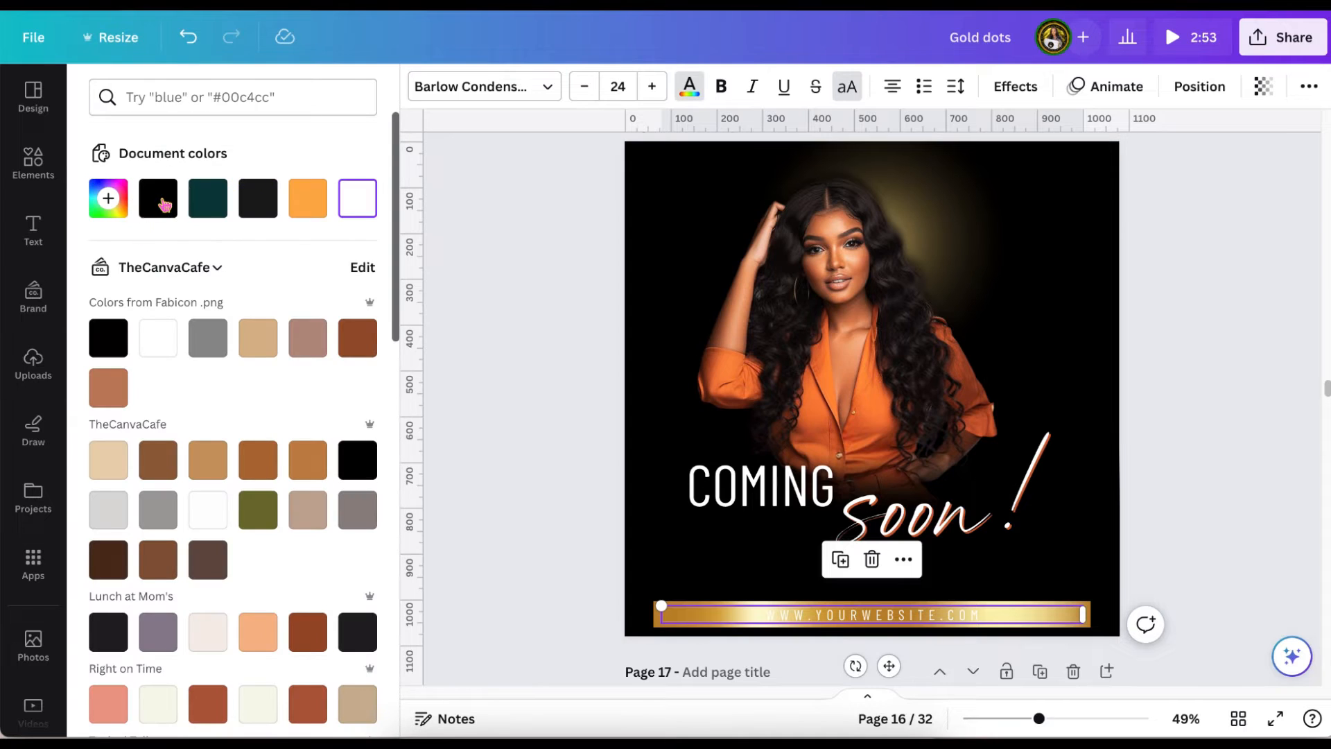
pyautogui.click(164, 204)
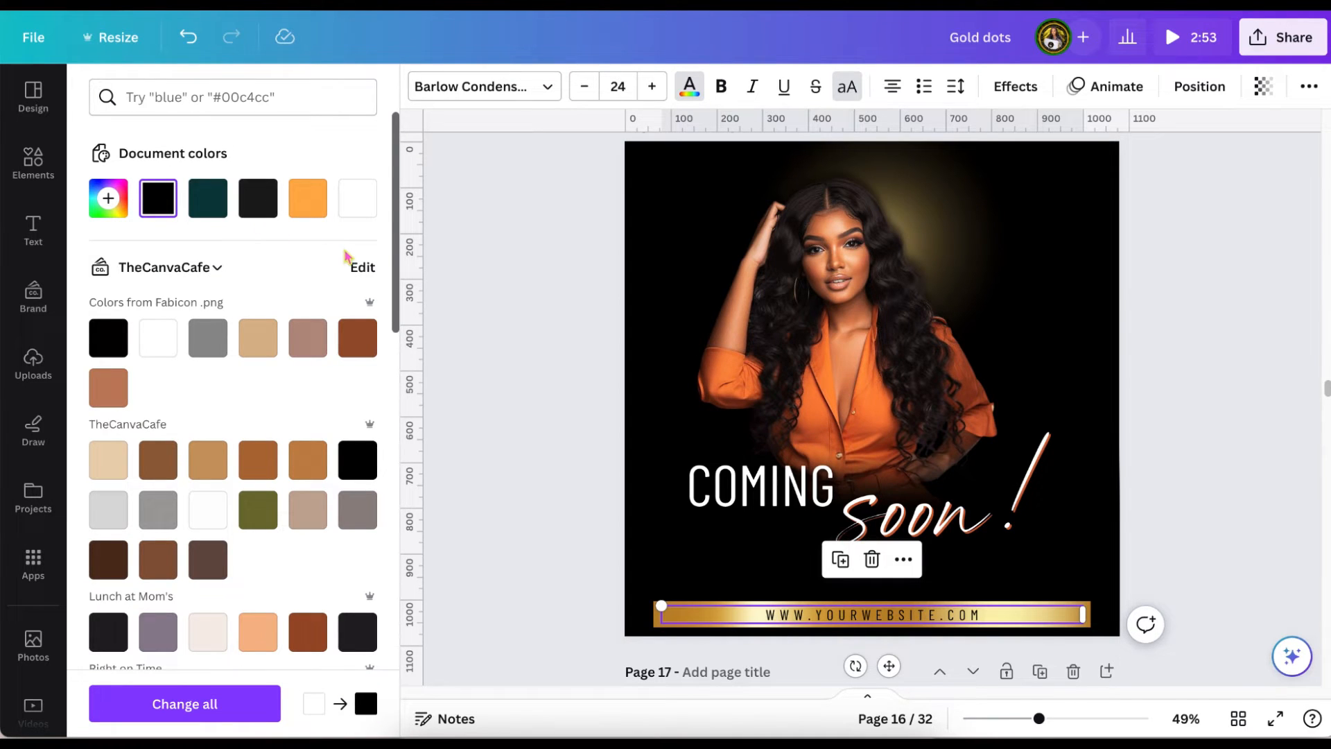
pyautogui.click(476, 248)
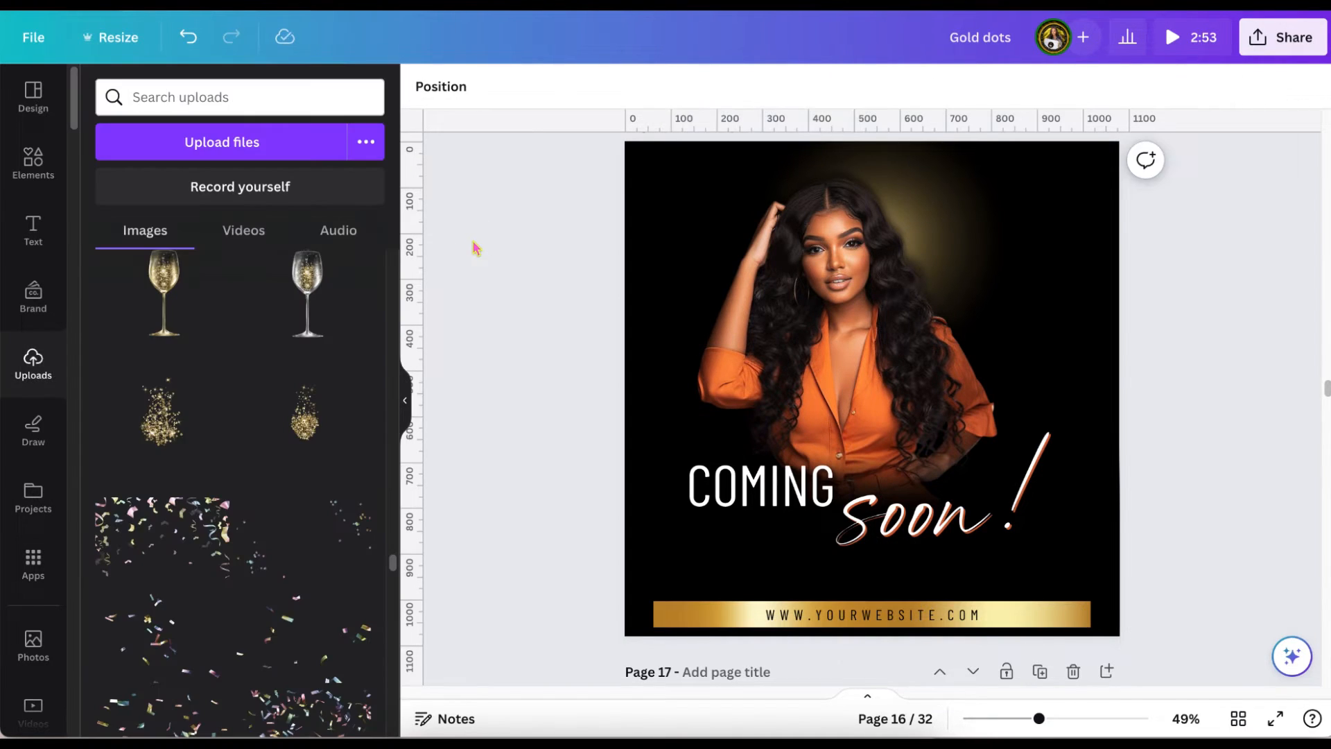
pyautogui.scroll(1, 476, 249)
pyautogui.scroll(-1, 475, 248)
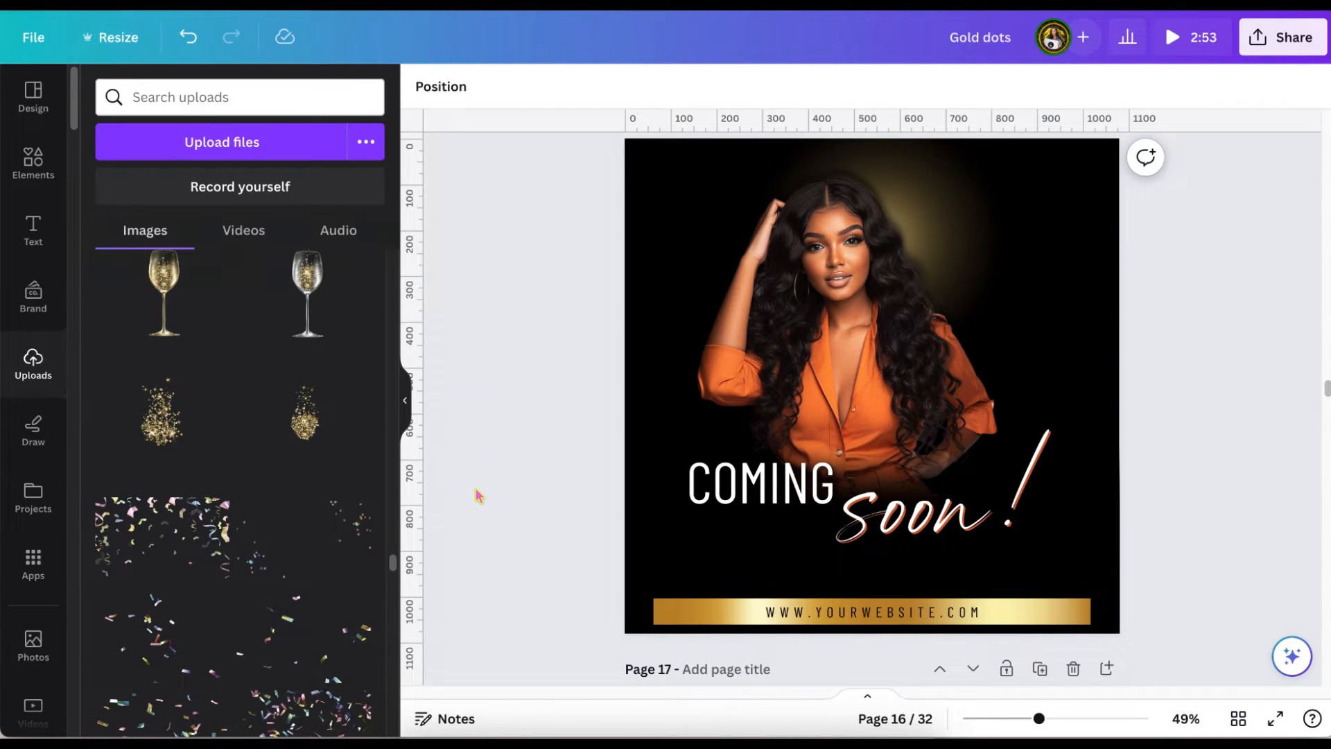
pyautogui.click(676, 611)
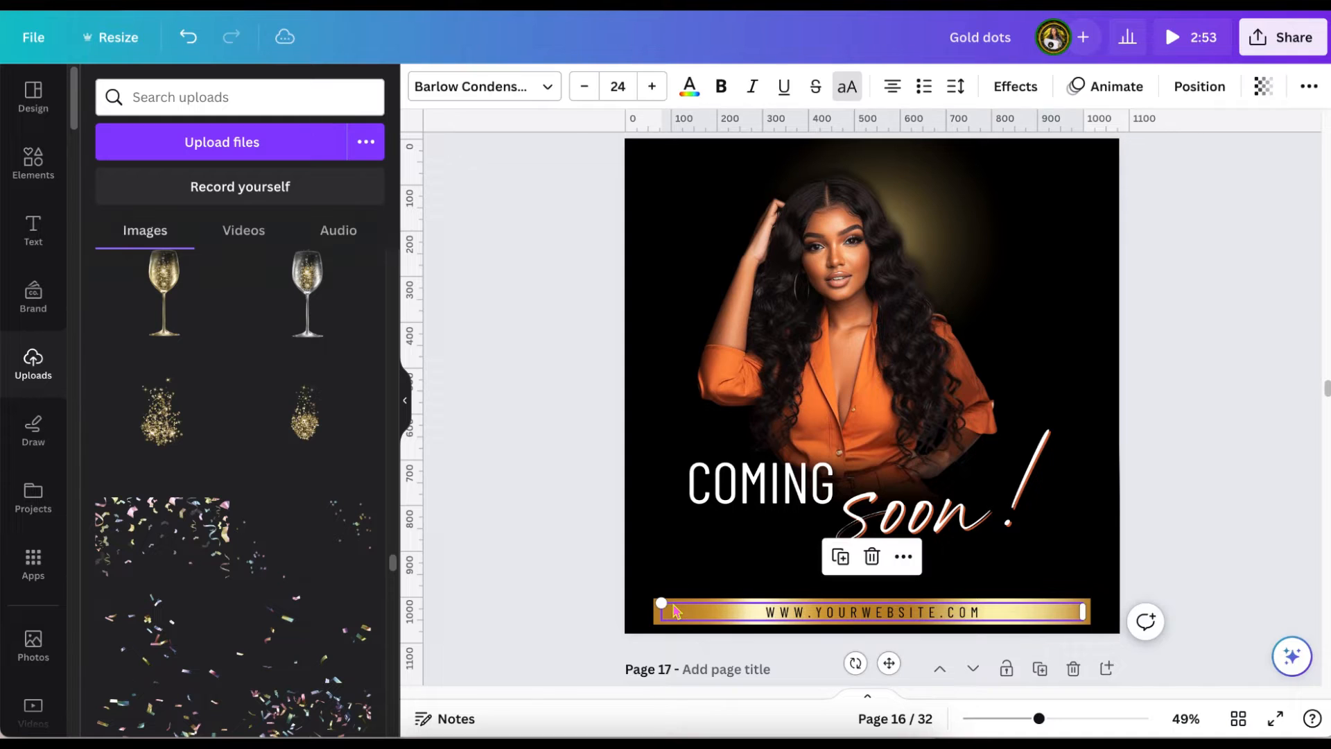
pyautogui.click(562, 539)
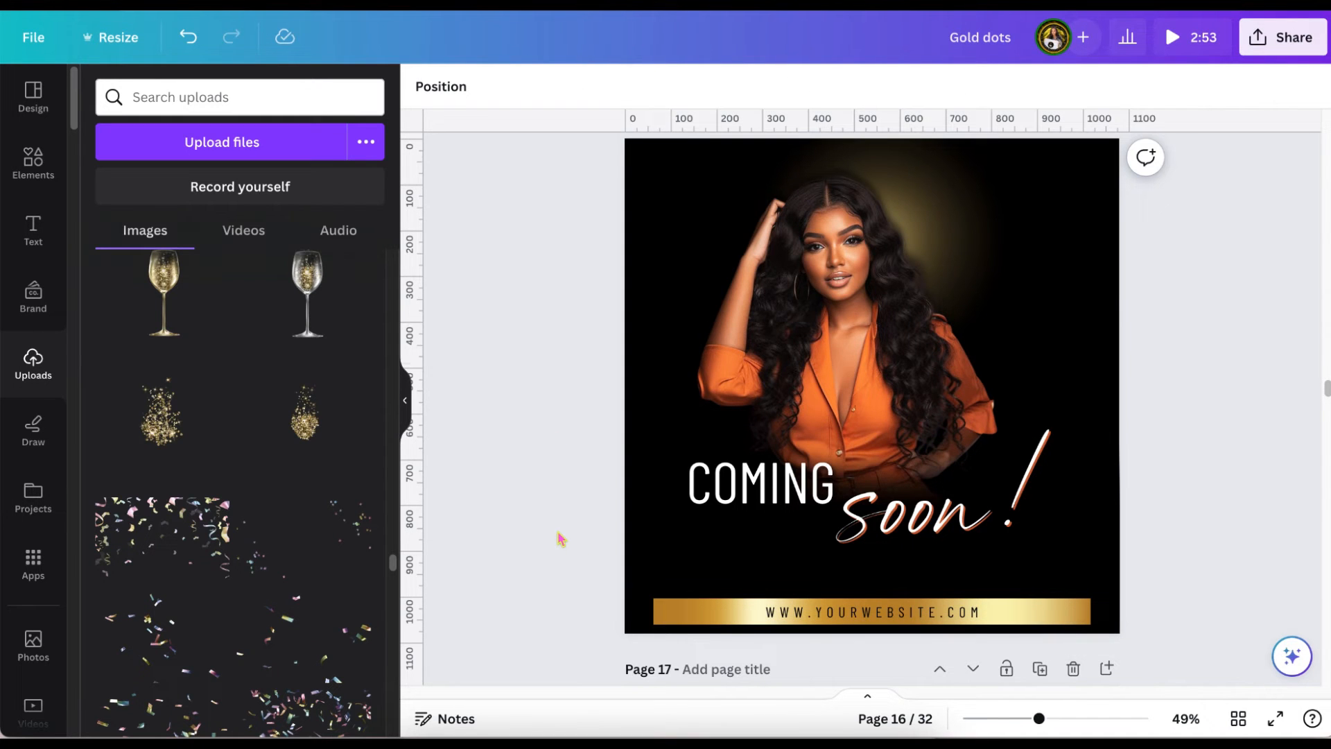
# Copy the gold serpentine ribbon from page 17 onto page 16.
pyautogui.scroll(-3, 562, 539)
pyautogui.scroll(-5, 561, 539)
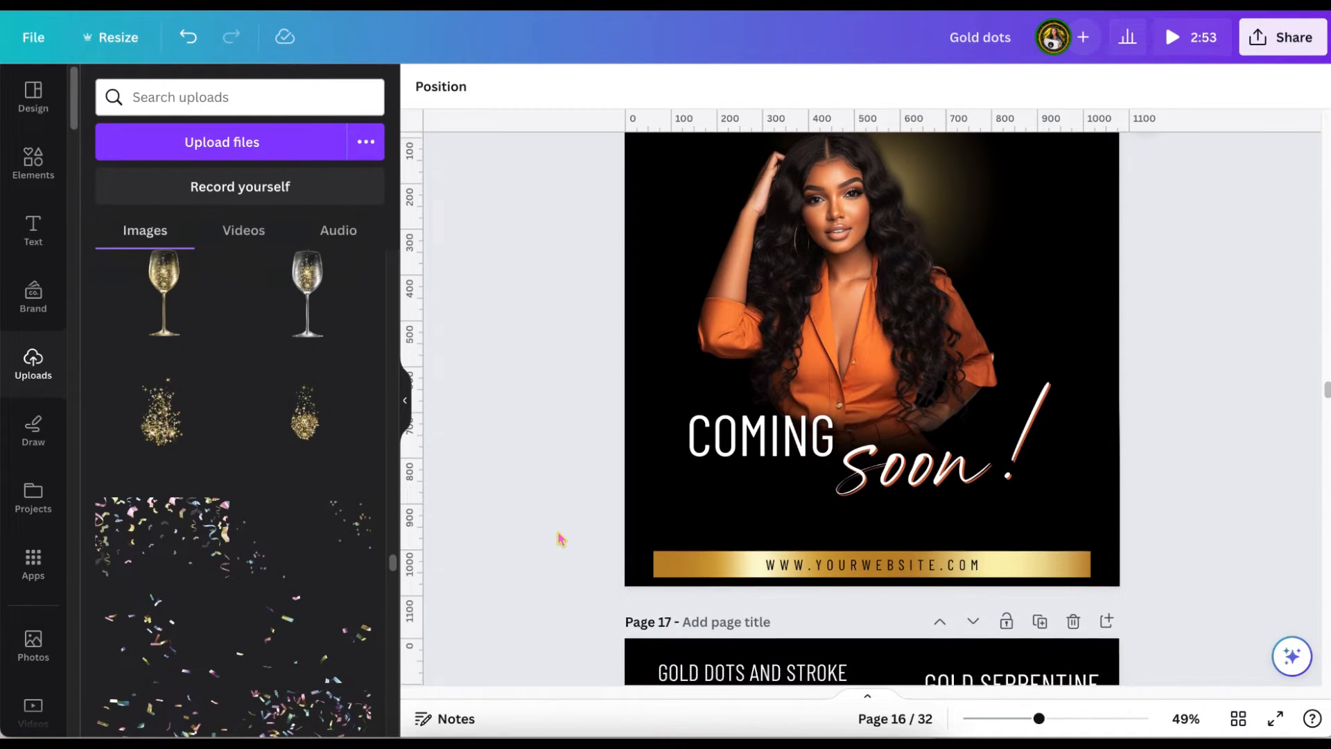
pyautogui.scroll(-3, 562, 539)
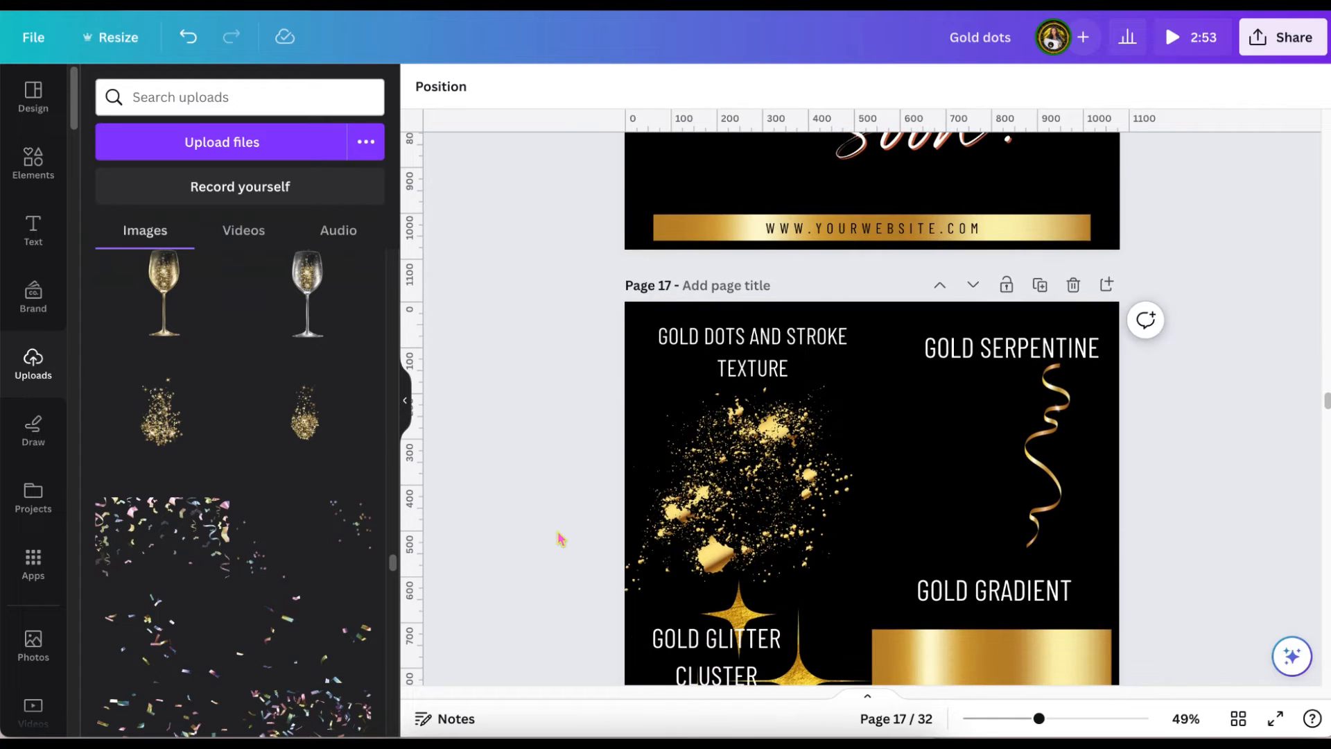
pyautogui.click(1042, 422)
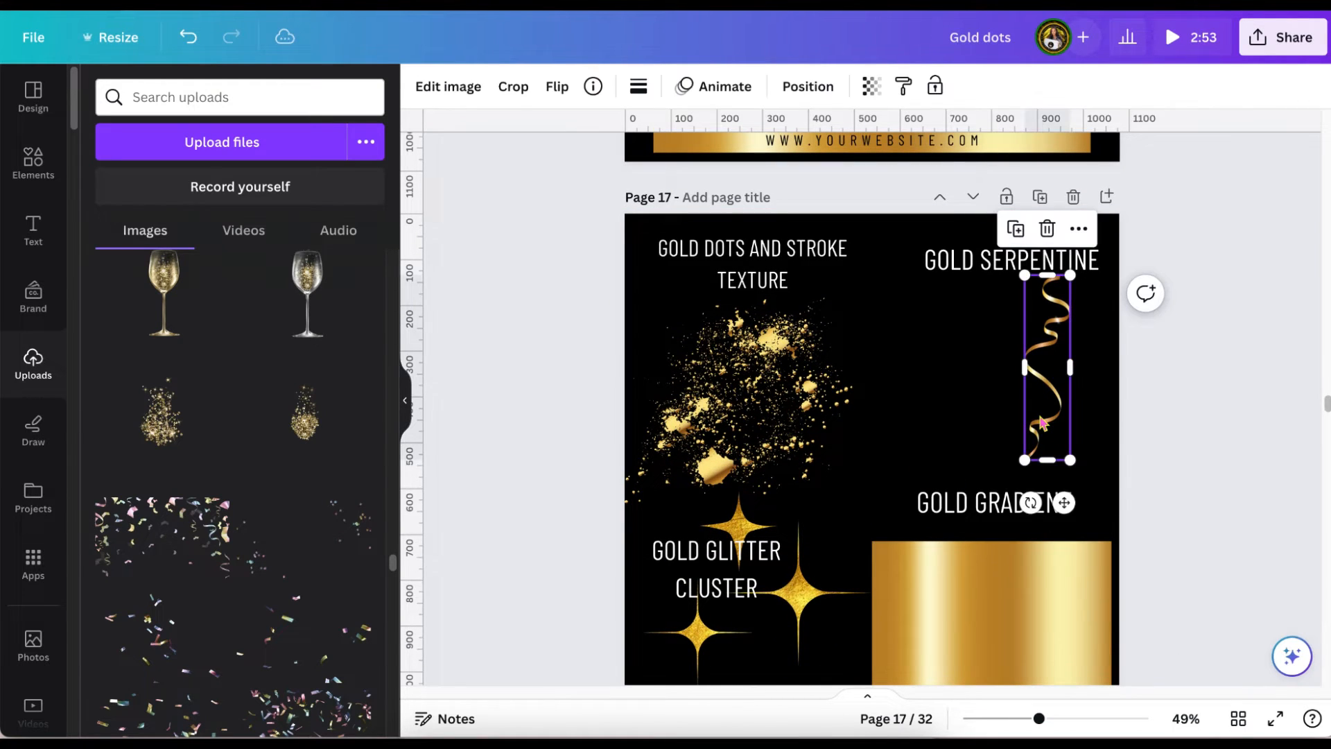
pyautogui.scroll(8, 1042, 423)
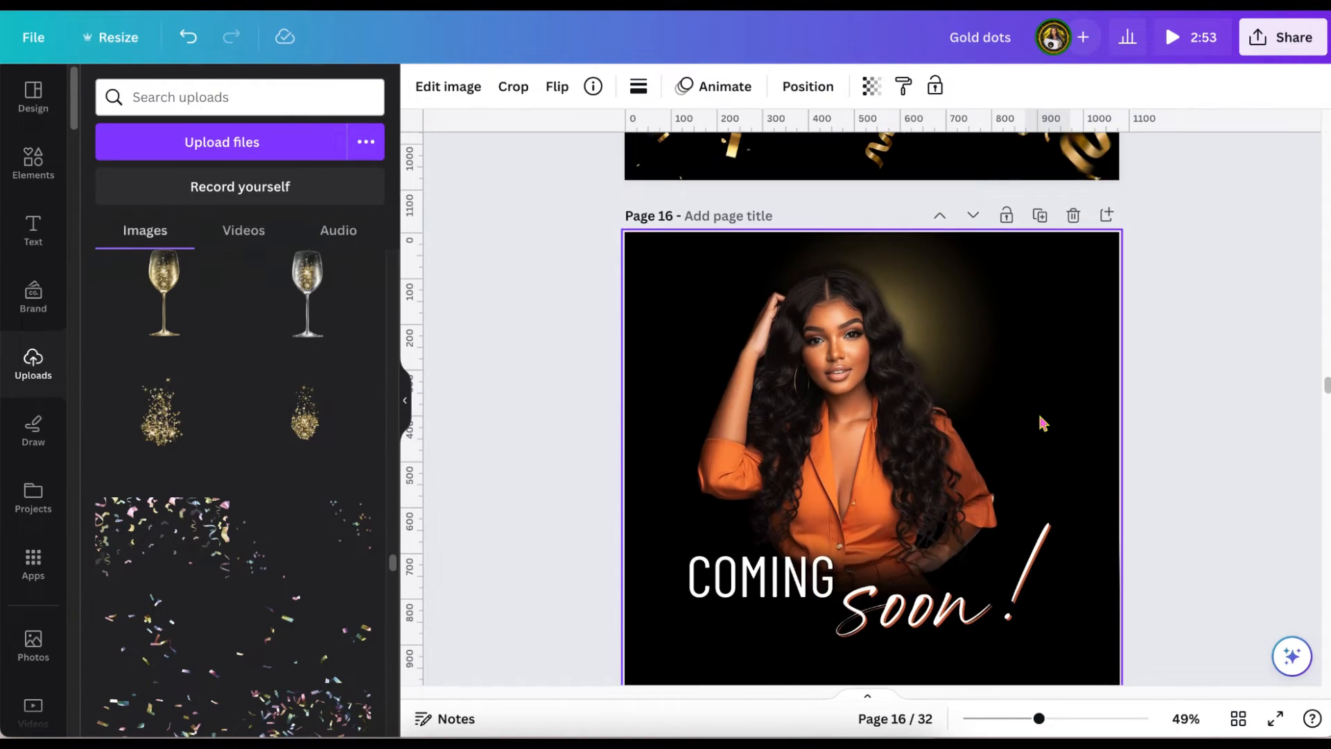
pyautogui.click(1085, 277)
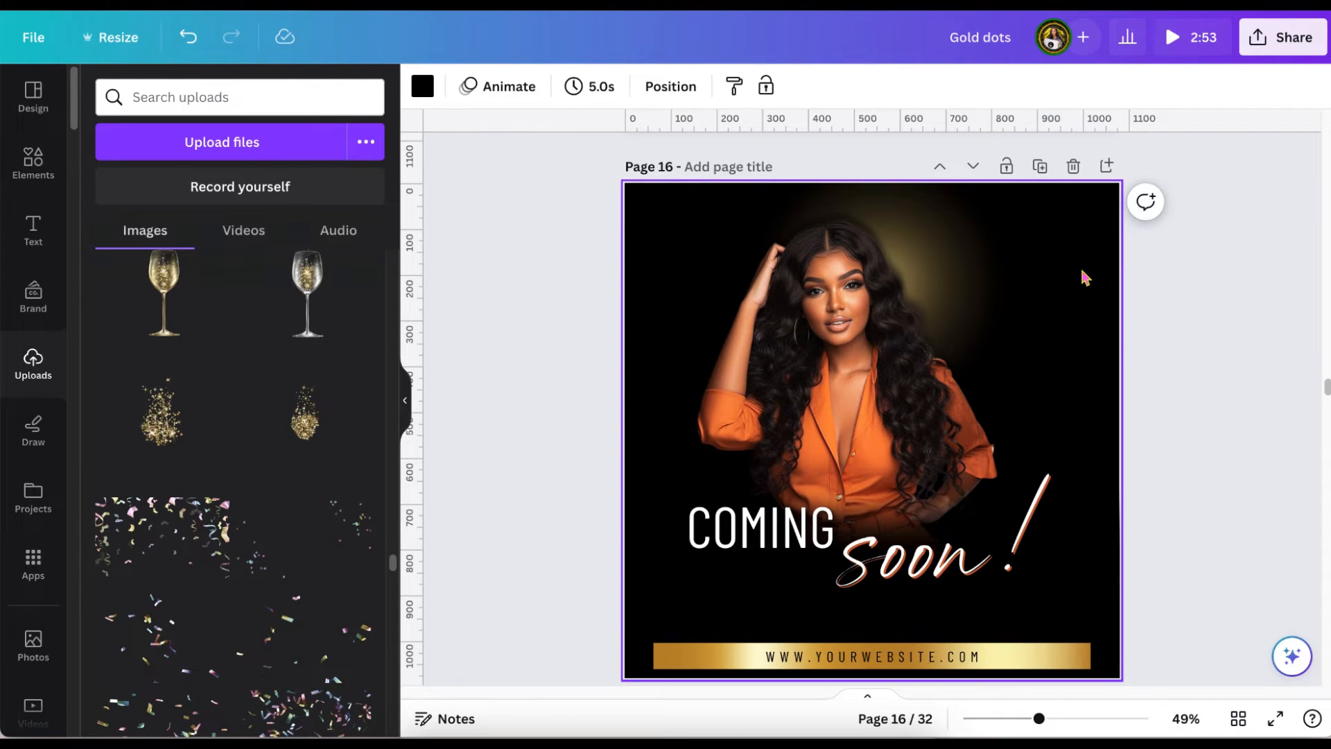
pyautogui.hotkey('ctrl', 'v')
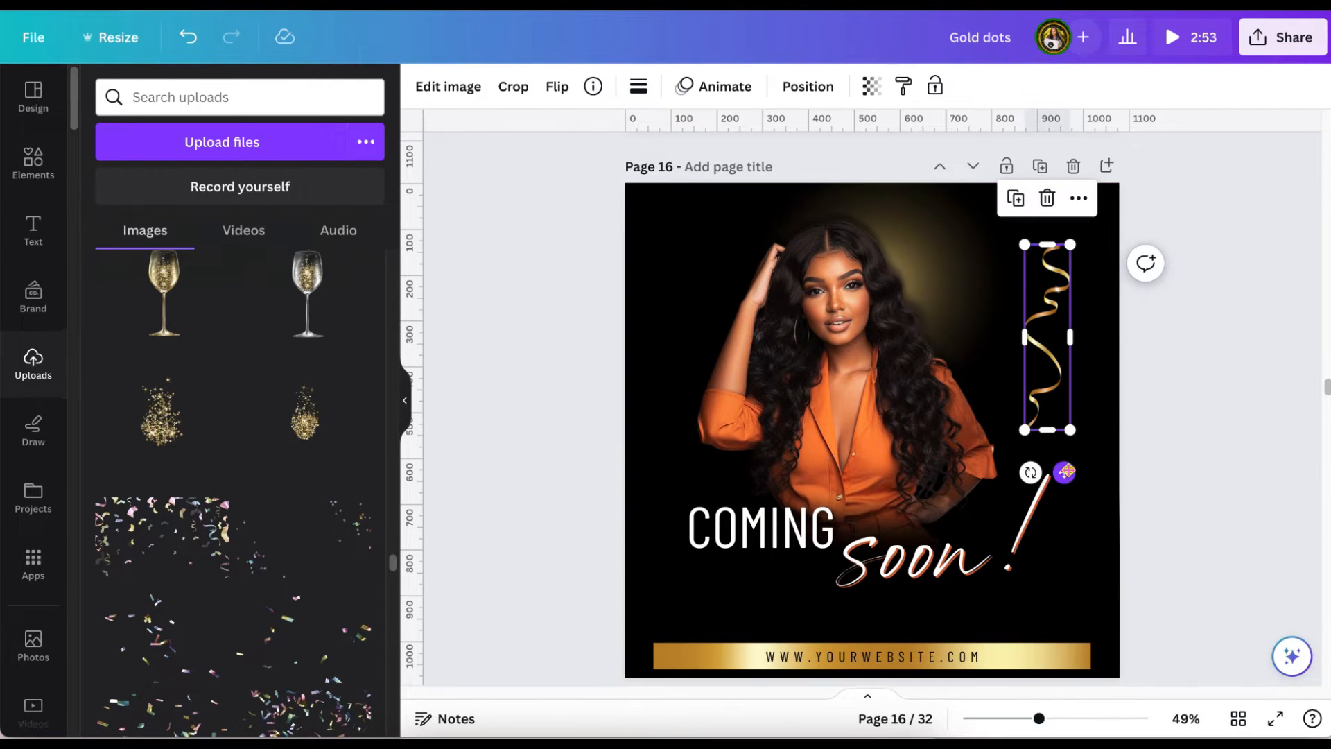
# Hang the serpentine at the page's upper right and place tilted copies at the upper centre and upper left.
pyautogui.moveTo(1064, 472); pyautogui.dragTo(975, 331)
pyautogui.hotkey('ctrl', 'd')
pyautogui.moveTo(1020, 207)
pyautogui.mouseDown()
pyautogui.moveTo(1043, 214)
pyautogui.moveTo(998, 215)
pyautogui.mouseUp()
pyautogui.moveTo(997, 182); pyautogui.dragTo(678, 314)
pyautogui.click(900, 344)
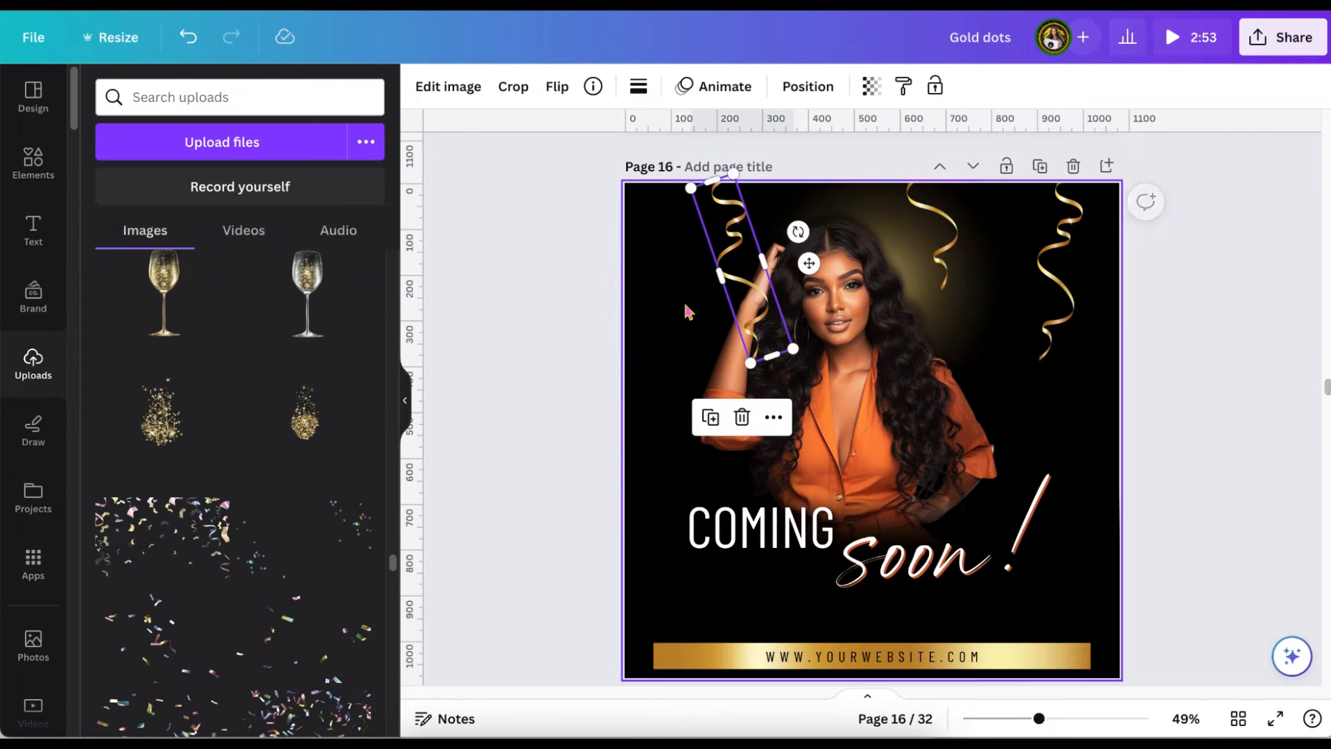
# Add another serpentine copy at the page's upper-left corner, partly cut off by the page edge.
pyautogui.hotkey('ctrl', 'd')
pyautogui.moveTo(817, 270); pyautogui.dragTo(627, 244)
pyautogui.click(562, 363)
pyautogui.scroll(-1, 561, 362)
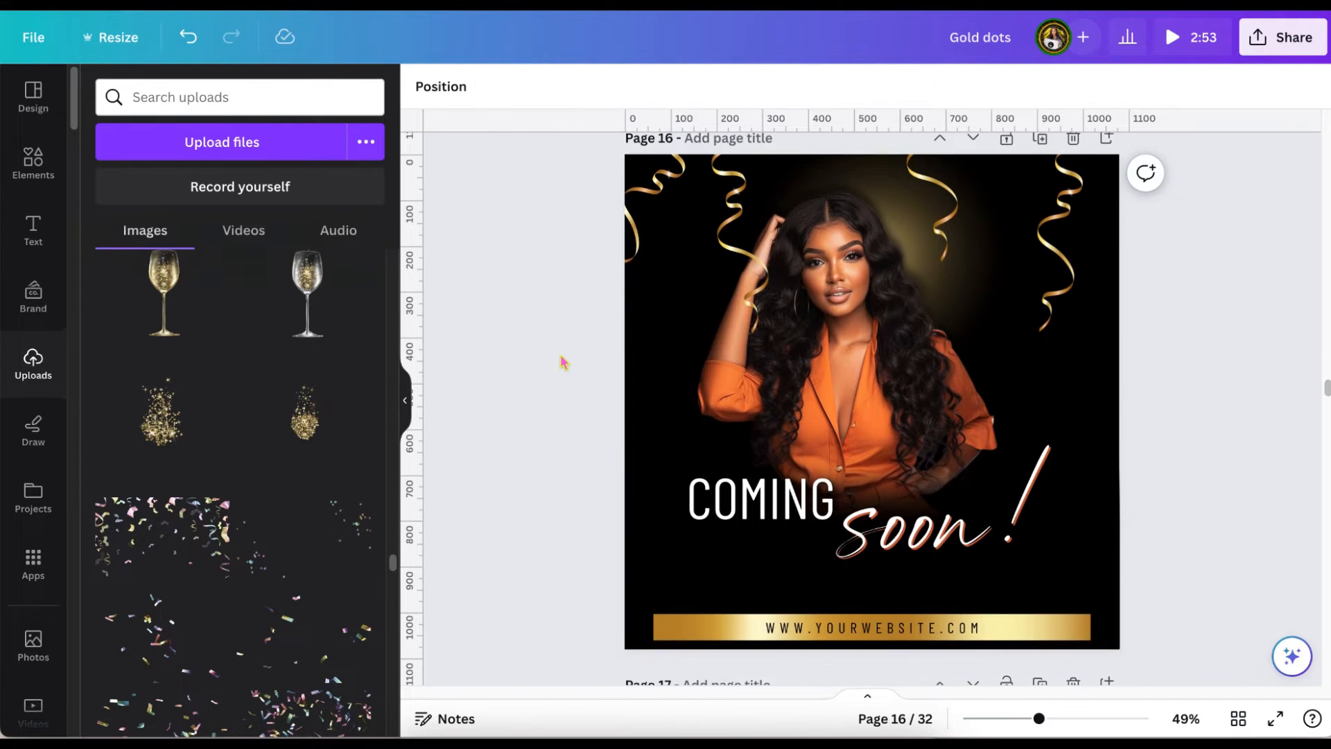
# Duplicate the upper-centre serpentine, flip and straighten the copy, and hang it between the upper-centre and upper-right ribbons.
pyautogui.click(931, 213)
pyautogui.click(900, 319)
pyautogui.moveTo(1007, 173); pyautogui.dragTo(1073, 233)
pyautogui.click(558, 88)
pyautogui.click(571, 140)
pyautogui.moveTo(1083, 263); pyautogui.dragTo(1036, 335)
pyautogui.moveTo(989, 277); pyautogui.dragTo(1017, 226)
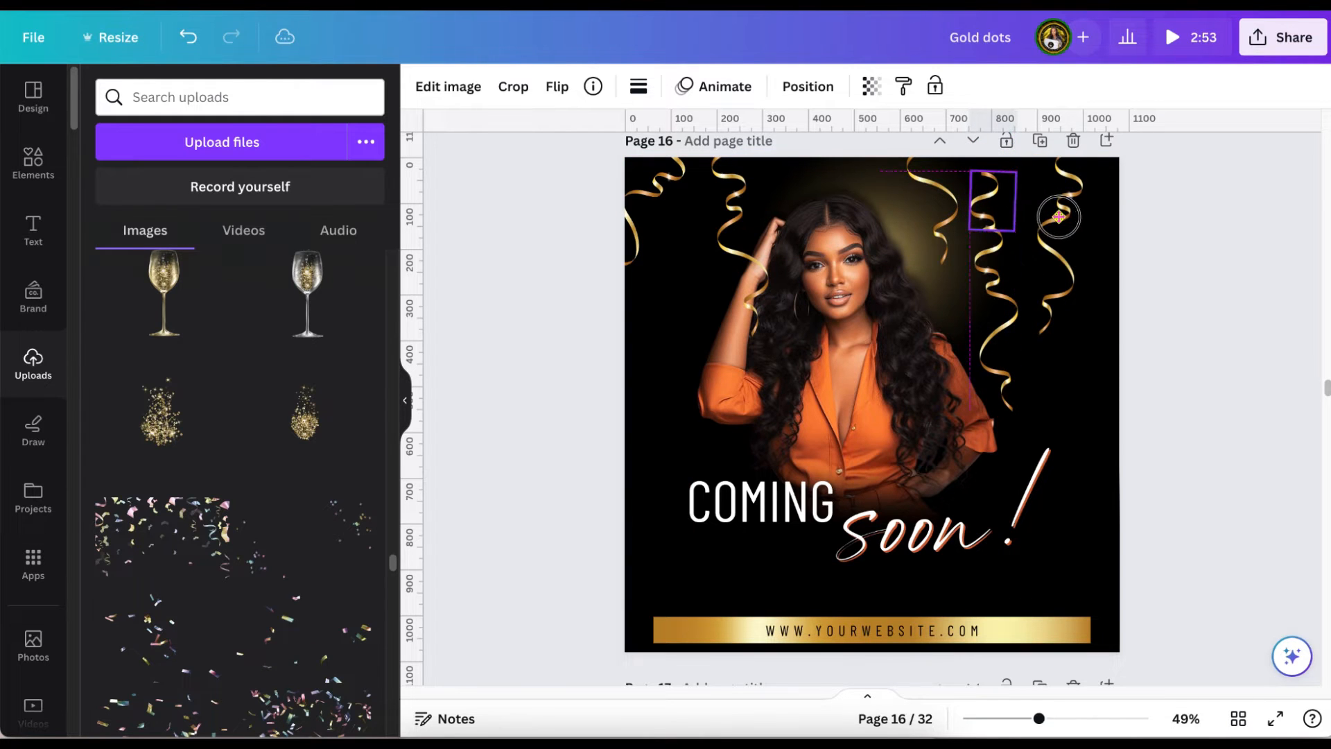
pyautogui.click(1225, 199)
# Duplicate the gold dots and stroke texture on page 17 and move the copy over the woman's raised arm on page 16.
pyautogui.scroll(-1, 1227, 201)
pyautogui.scroll(-8, 1228, 201)
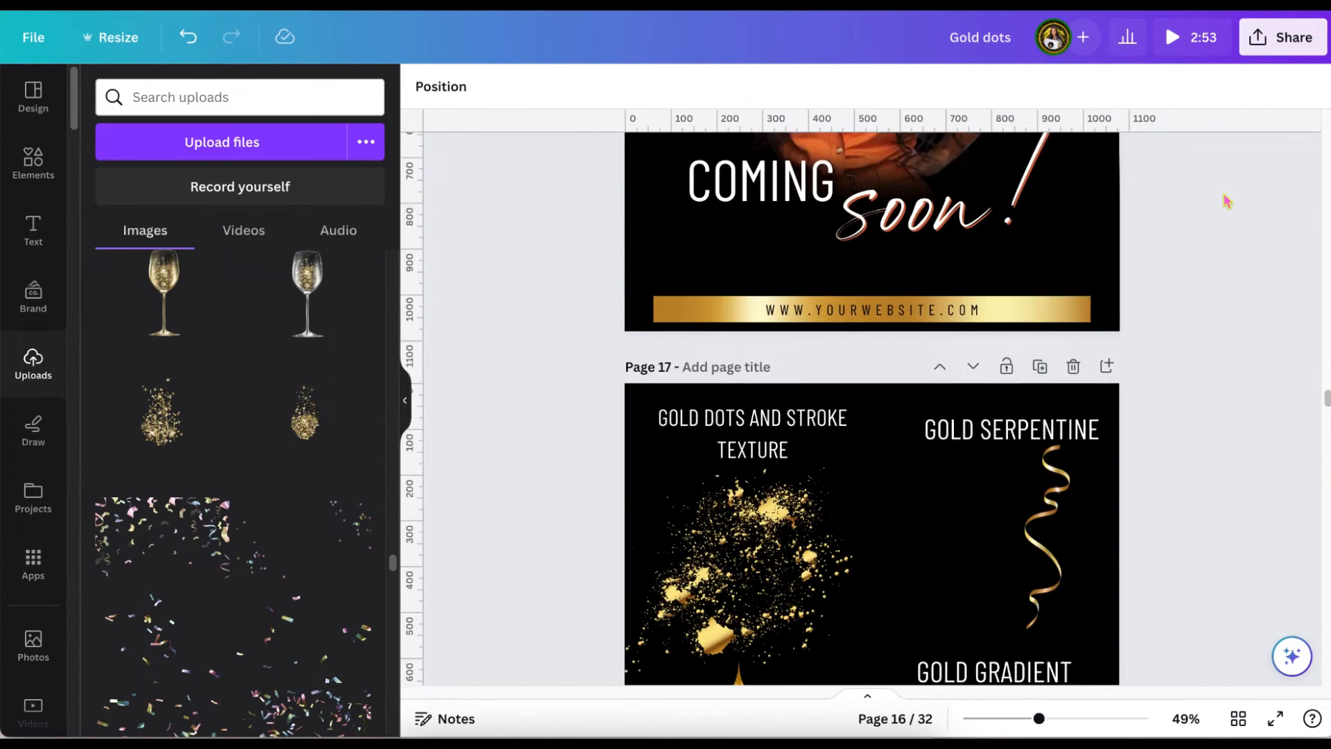
pyautogui.scroll(5, 1227, 201)
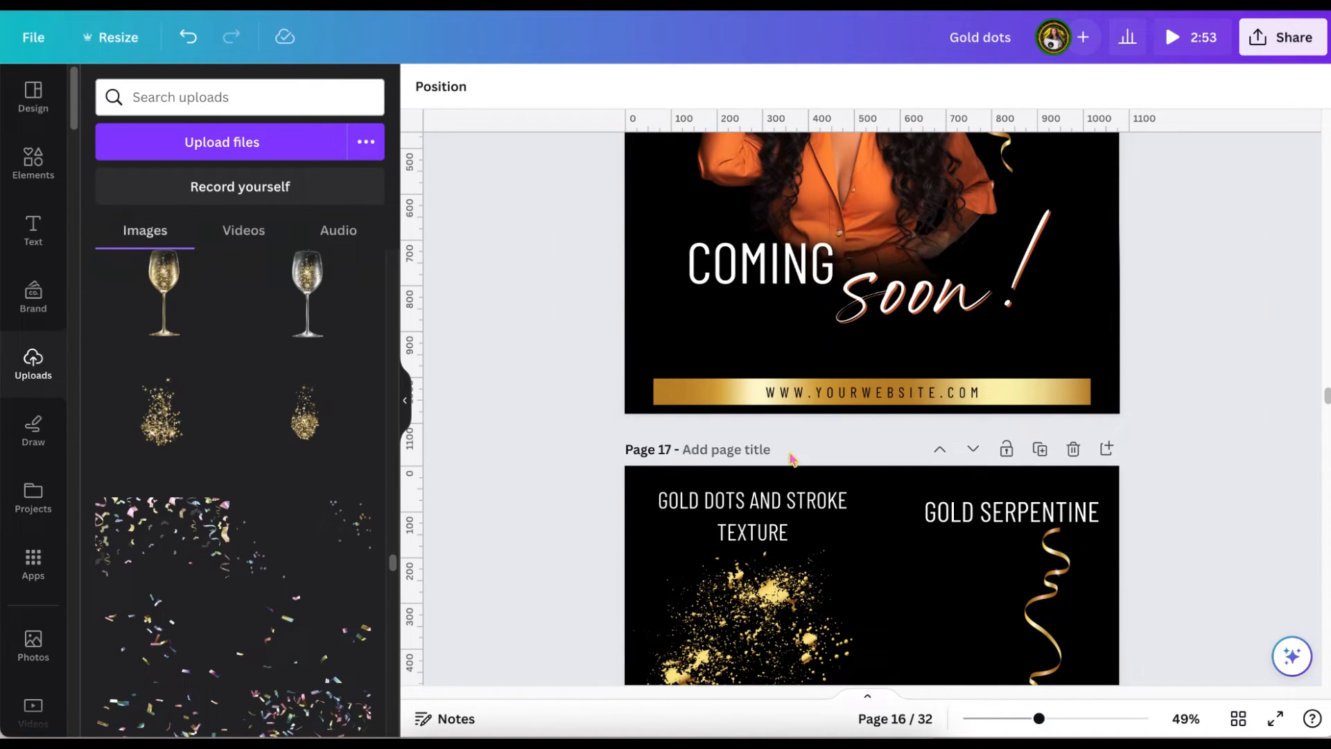
pyautogui.click(759, 589)
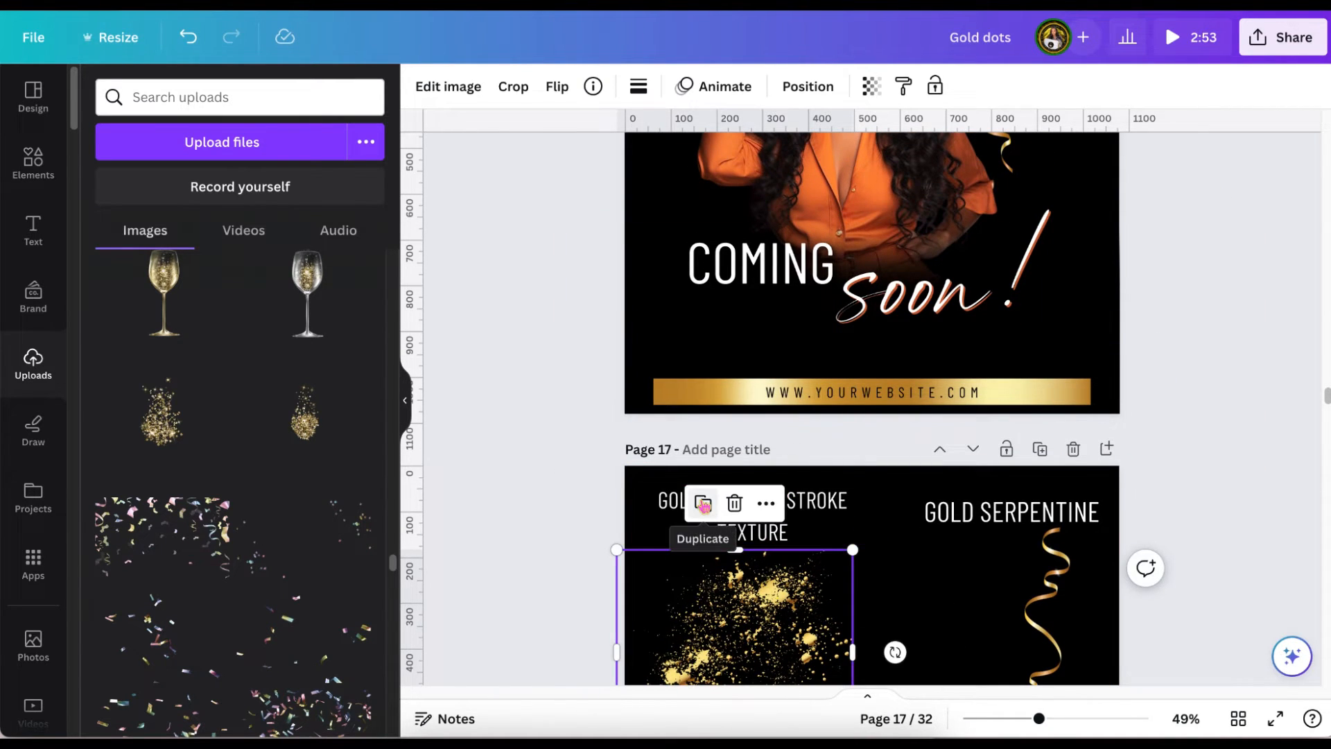
pyautogui.click(704, 504)
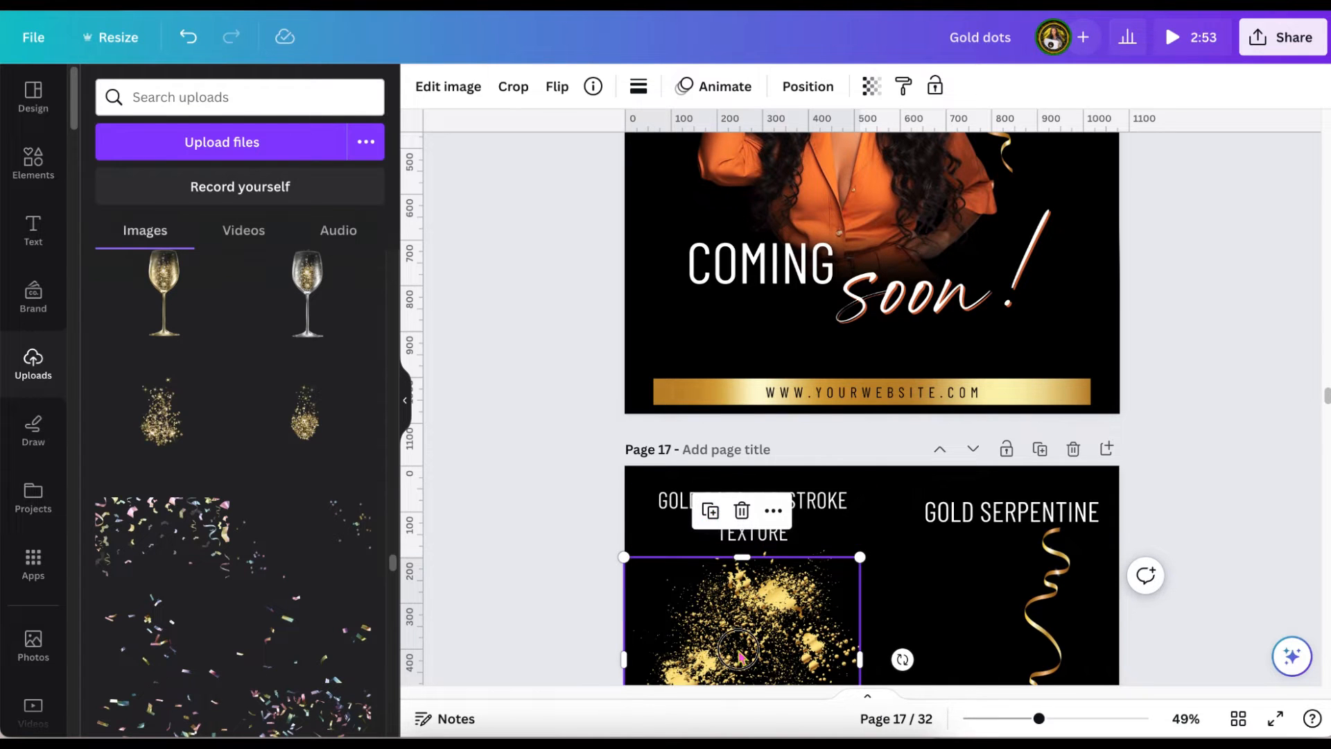
pyautogui.moveTo(738, 652); pyautogui.dragTo(748, 274)
pyautogui.scroll(4, 756, 263)
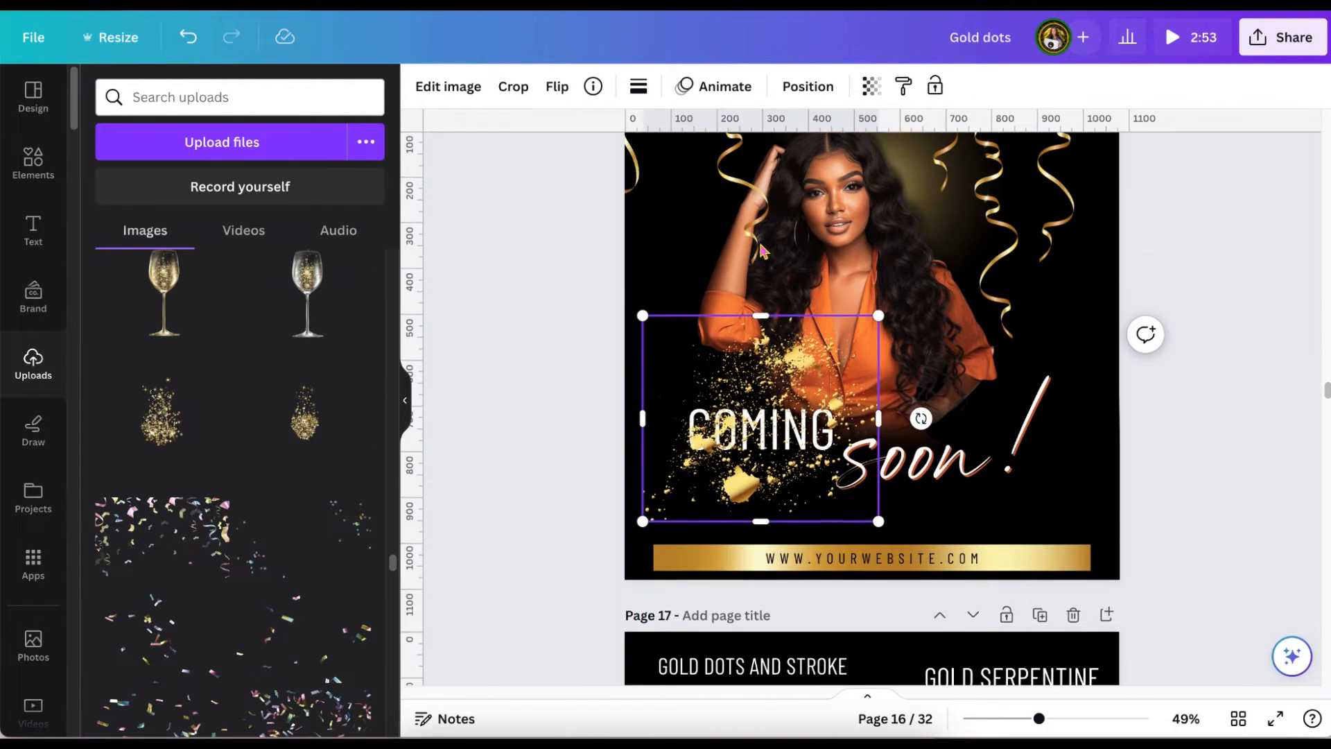
pyautogui.moveTo(785, 449); pyautogui.dragTo(741, 303)
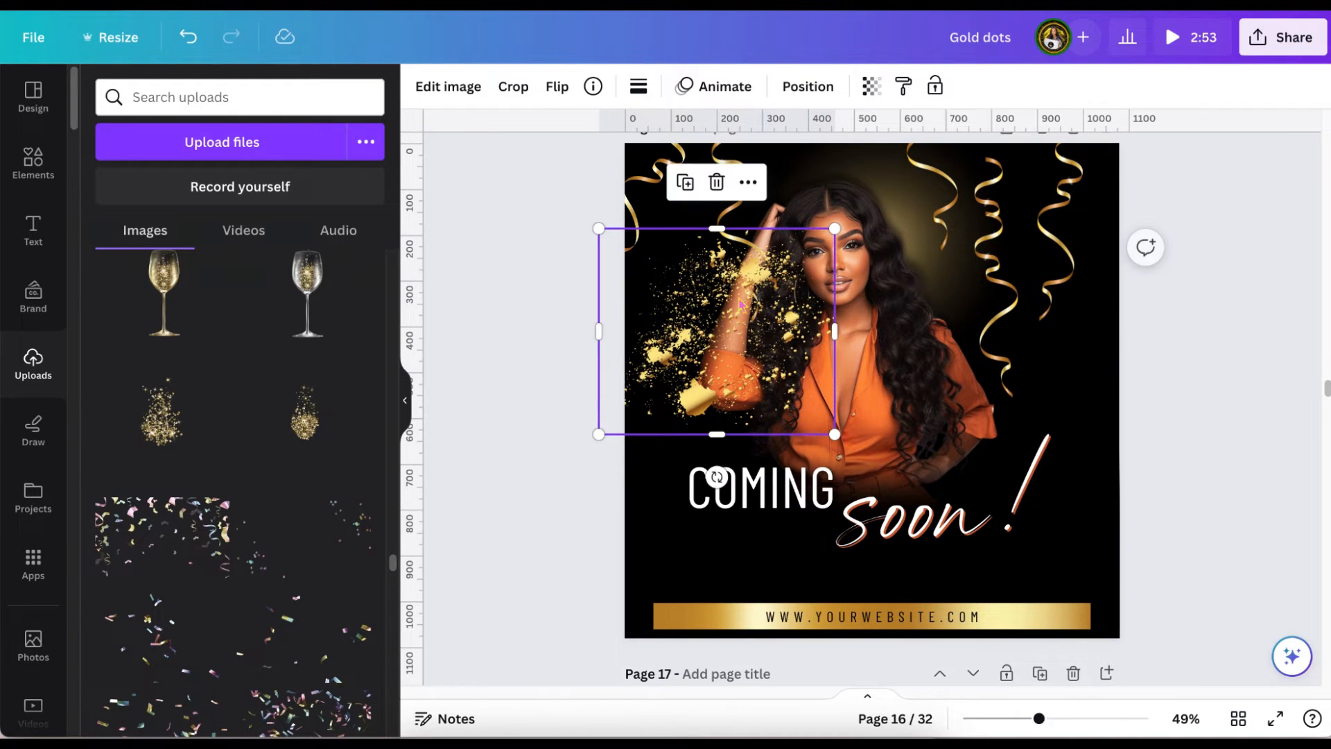
# Send the gold dots texture backward so it sits behind the woman.
pyautogui.click(811, 86)
pyautogui.click(316, 139)
pyautogui.click(317, 142)
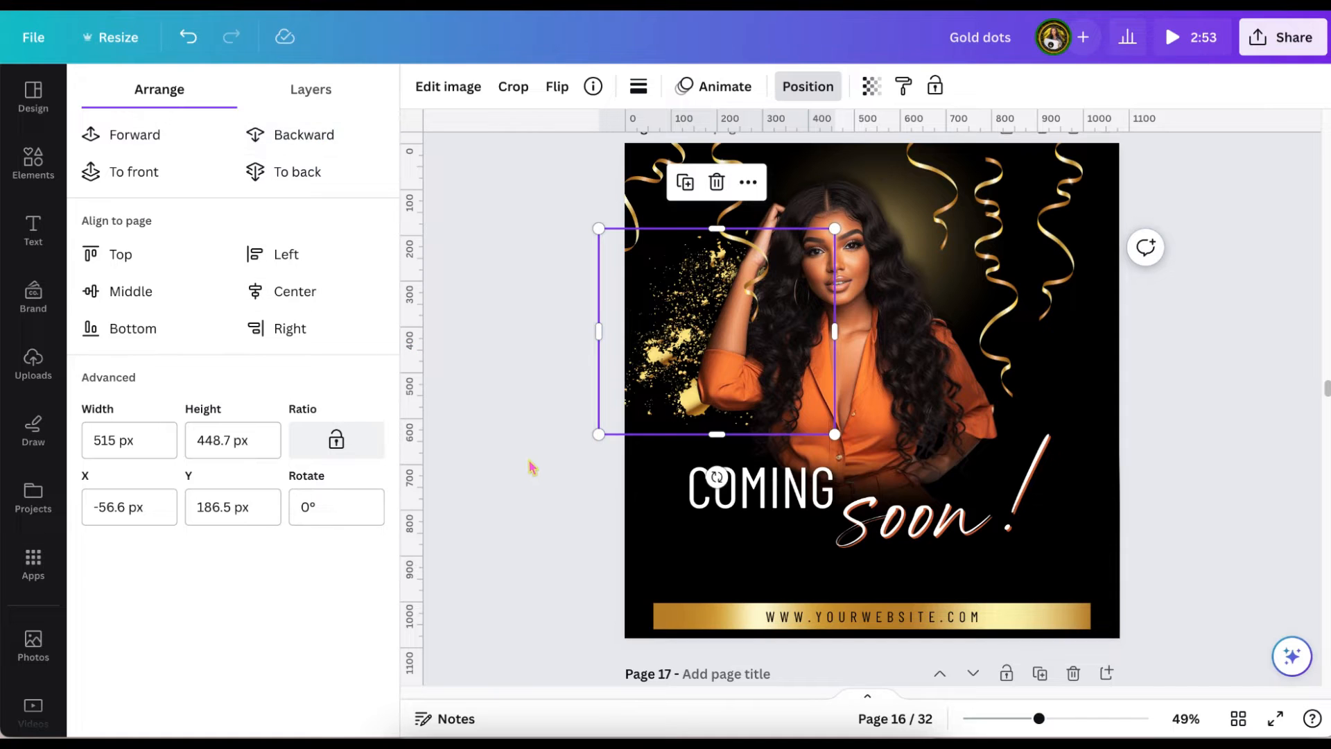
# Enlarge the gold dots texture past the page's upper and left edges so it spreads behind the woman on both sides.
pyautogui.moveTo(835, 228); pyautogui.dragTo(944, 134)
pyautogui.moveTo(635, 370)
pyautogui.mouseDown()
pyautogui.moveTo(630, 398)
pyautogui.moveTo(638, 376)
pyautogui.mouseUp()
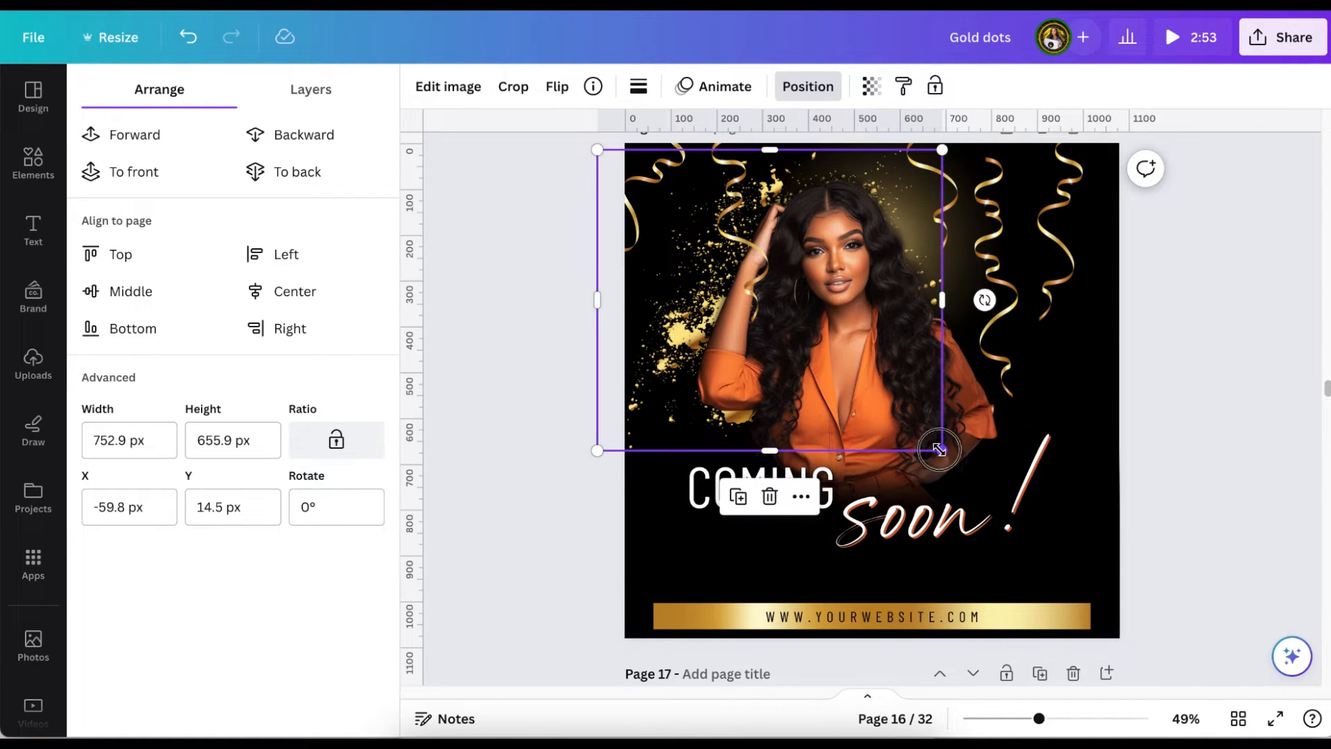
pyautogui.moveTo(942, 450); pyautogui.dragTo(1056, 544)
pyautogui.scroll(1, 1055, 544)
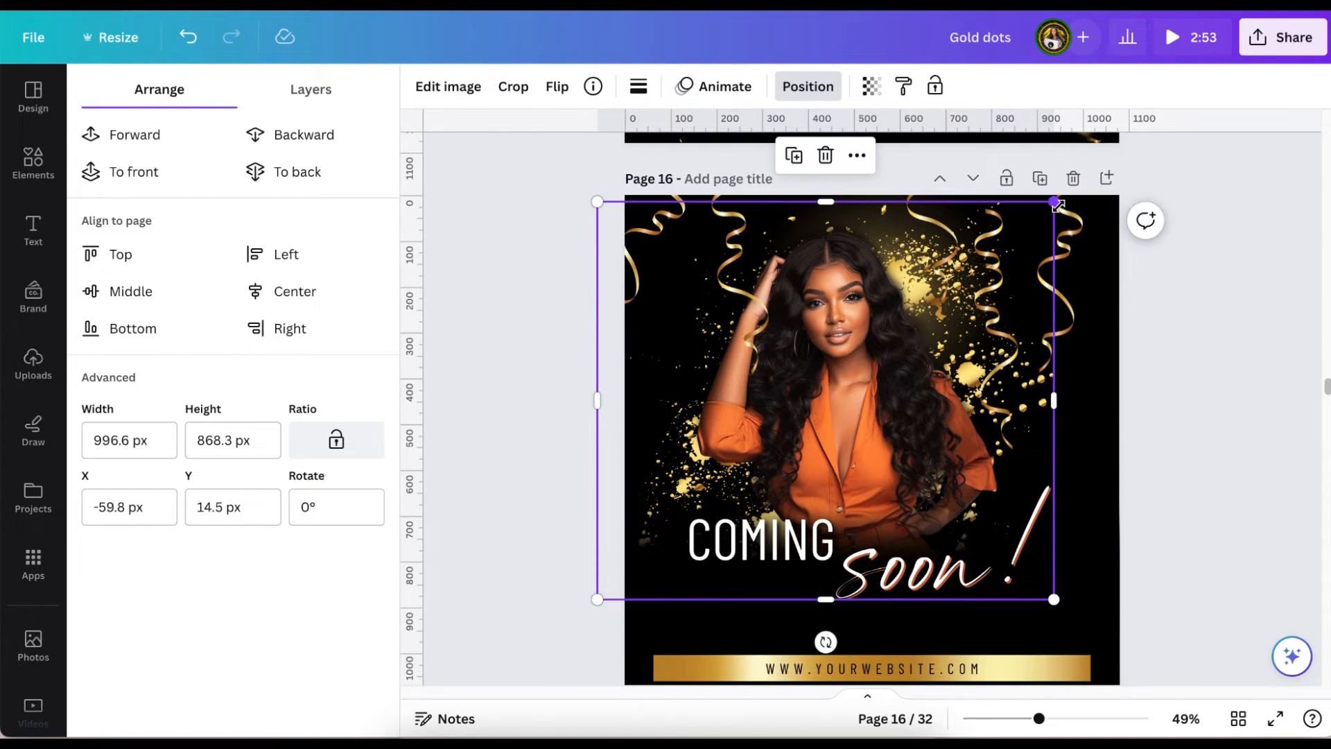
pyautogui.moveTo(1084, 189); pyautogui.dragTo(1077, 180)
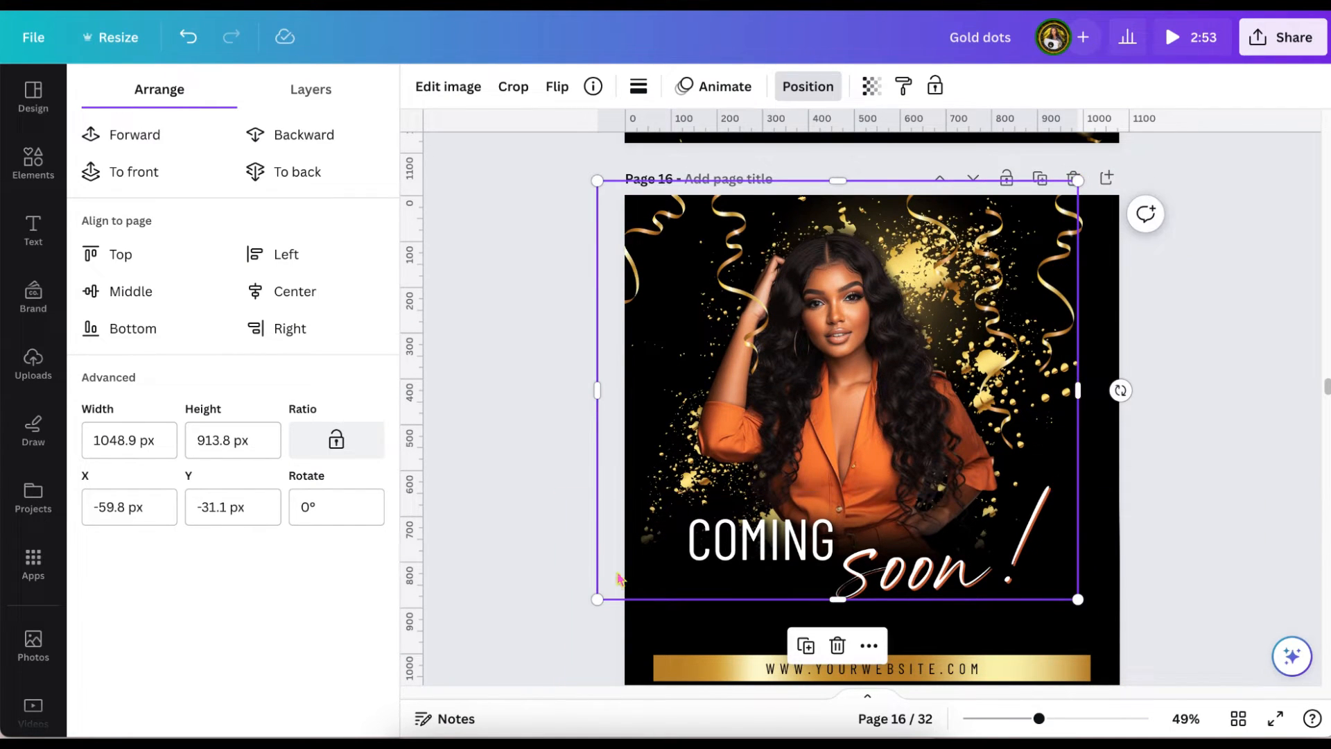
pyautogui.moveTo(589, 607); pyautogui.dragTo(525, 628)
pyautogui.moveTo(571, 527); pyautogui.dragTo(579, 518)
pyautogui.click(1229, 368)
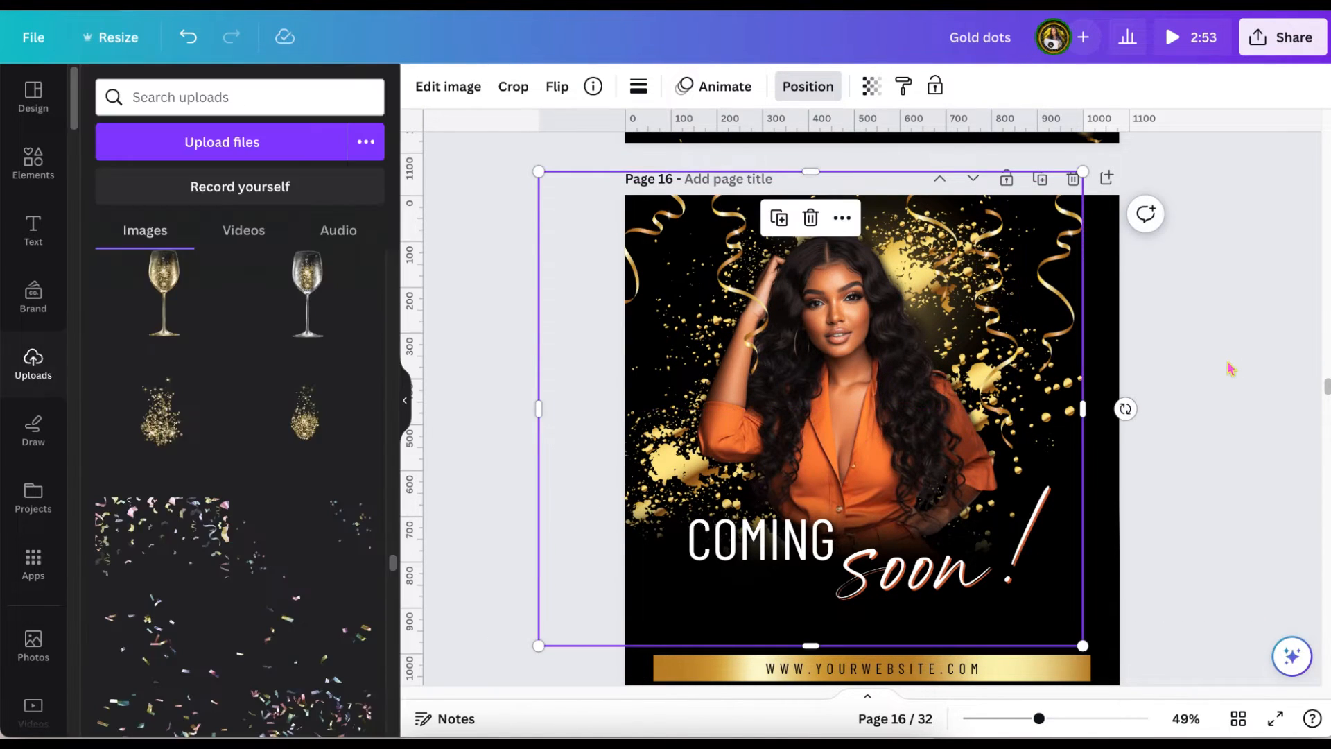
pyautogui.scroll(-1, 1229, 369)
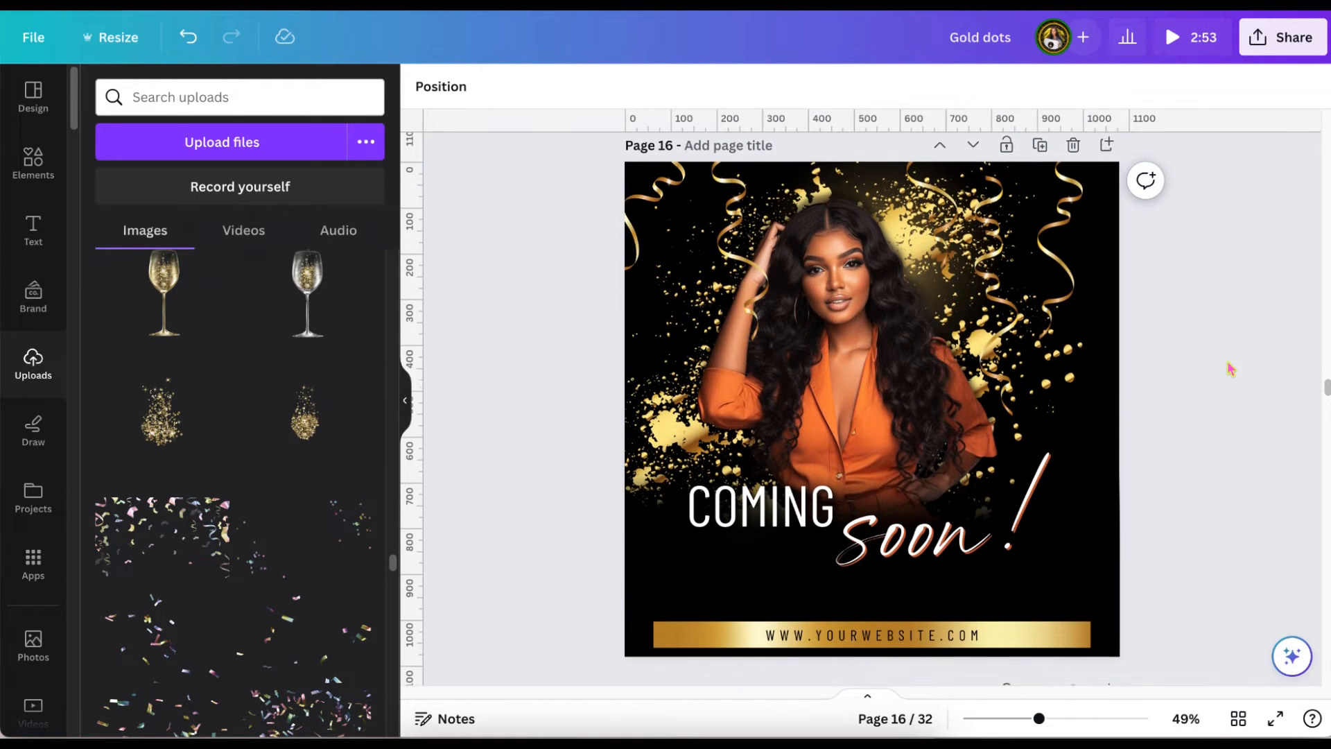
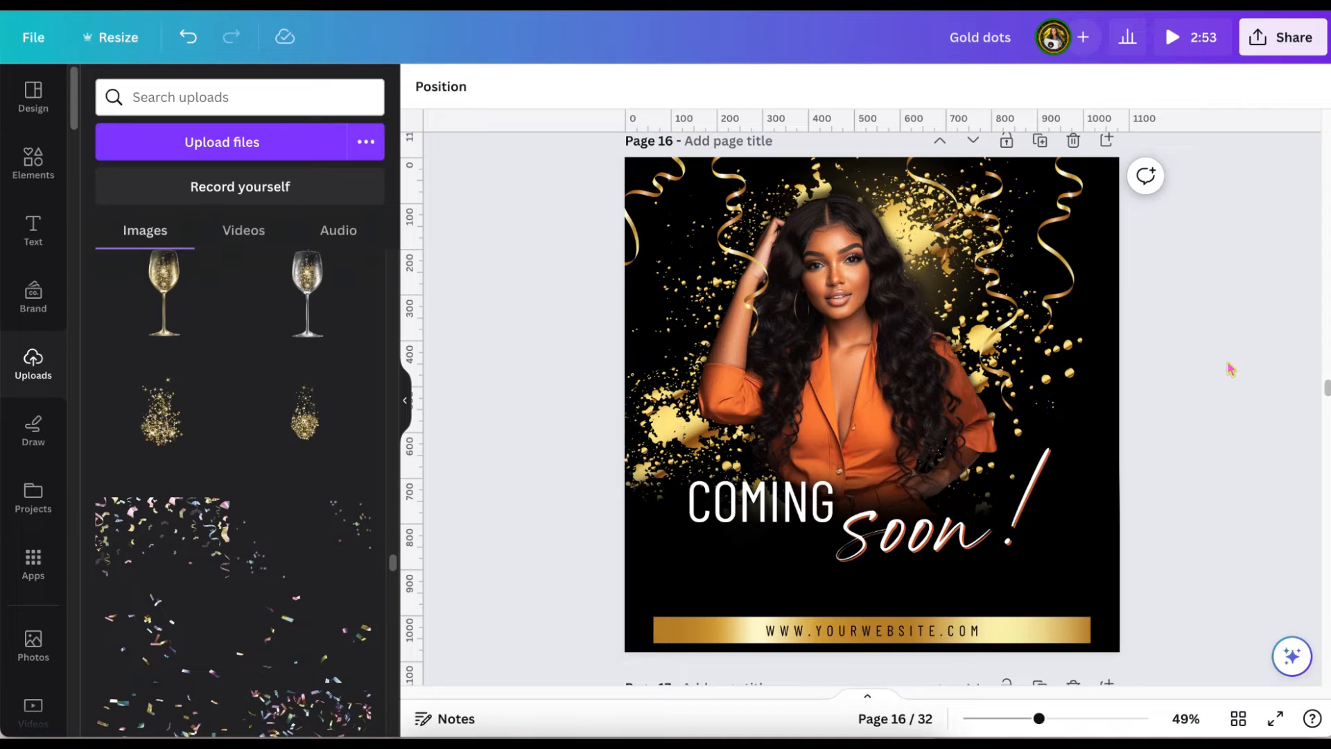
# Duplicate the serpentine "Coming soon!" page as page 18 and remove the two serpentine ribbons on its left side.
pyautogui.scroll(-1, 1229, 369)
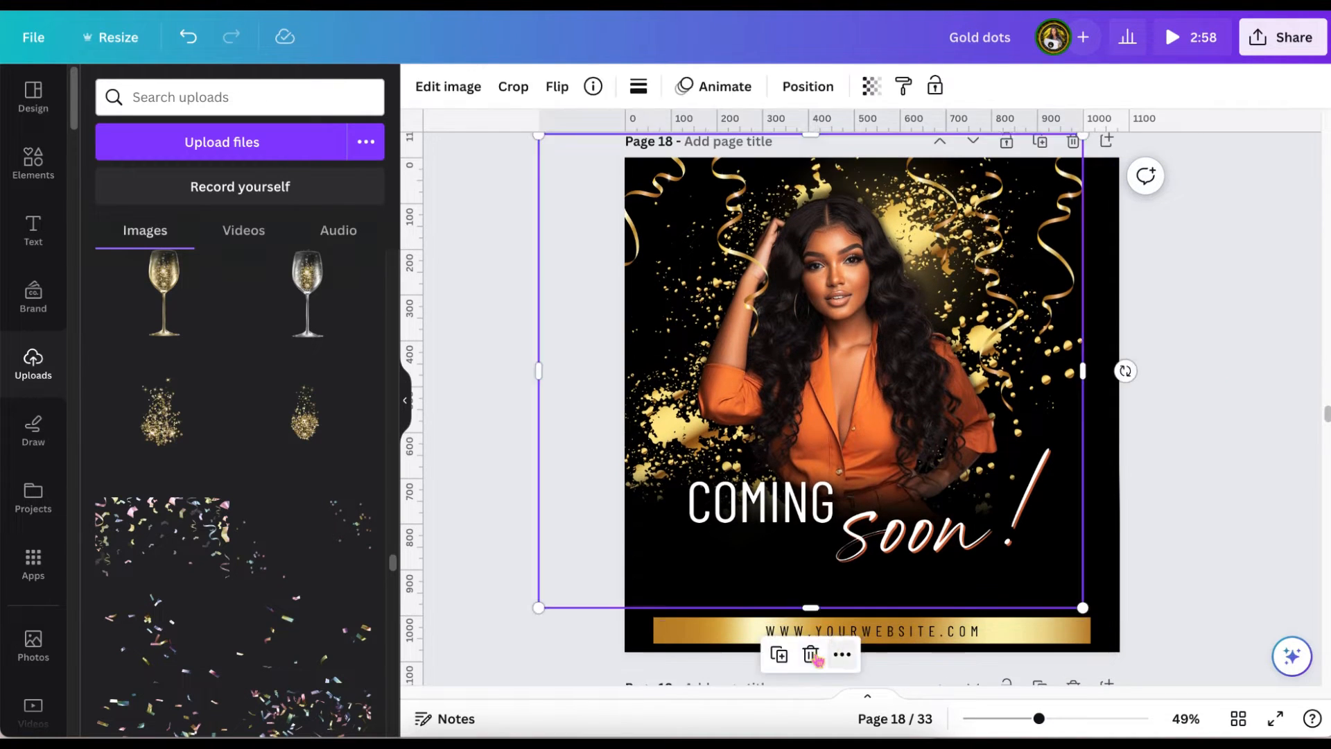
pyautogui.click(543, 582)
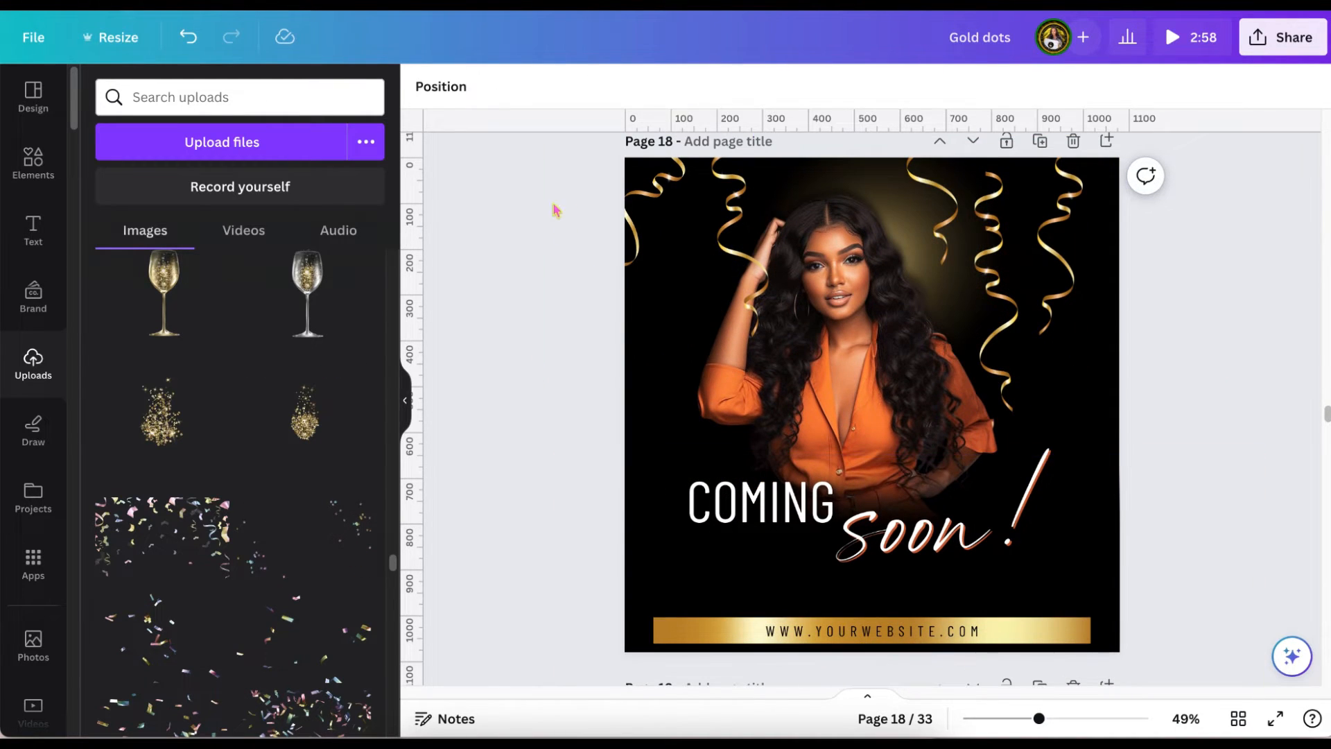
pyautogui.click(676, 183)
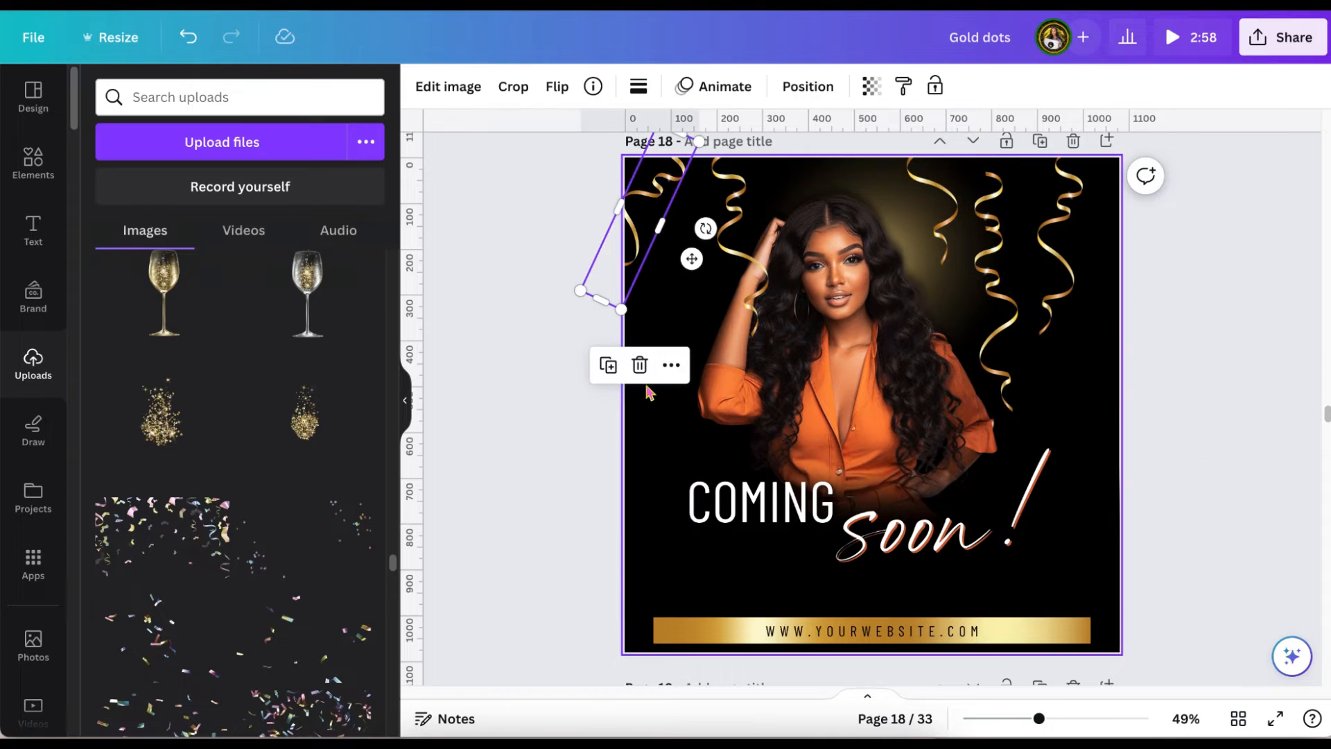
pyautogui.press('Delete')
pyautogui.click(735, 235)
pyautogui.press('Delete')
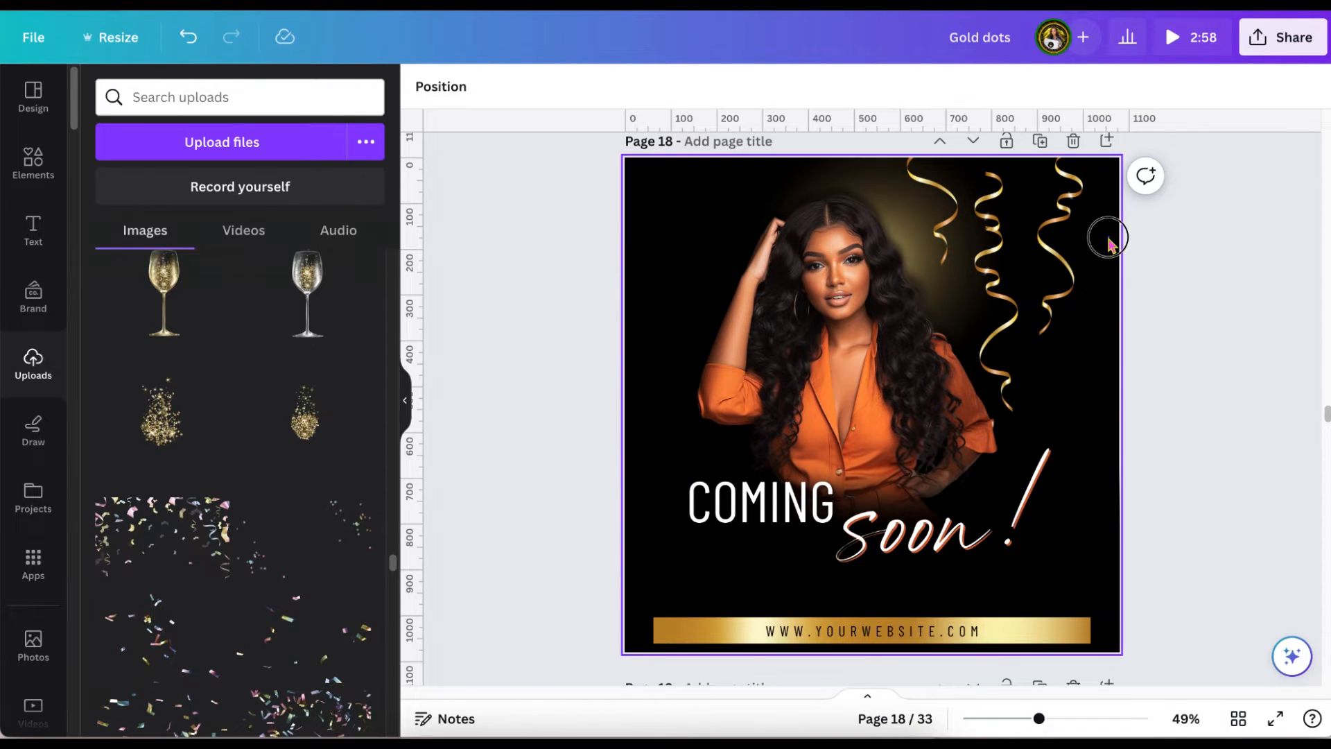
# Delete the remaining serpentine ribbons from the right half of page 18.
pyautogui.moveTo(1105, 238); pyautogui.dragTo(1008, 251)
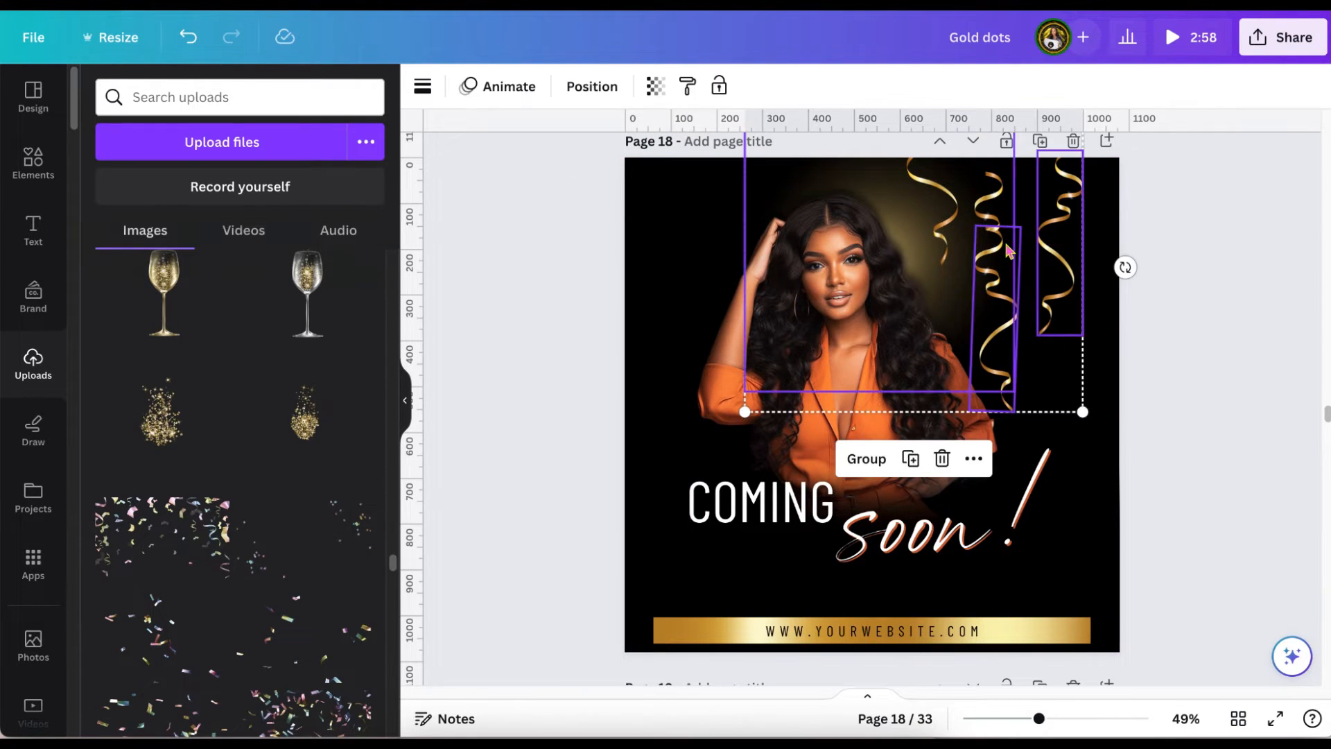
pyautogui.click(1138, 383)
pyautogui.click(1068, 299)
pyautogui.press('Delete')
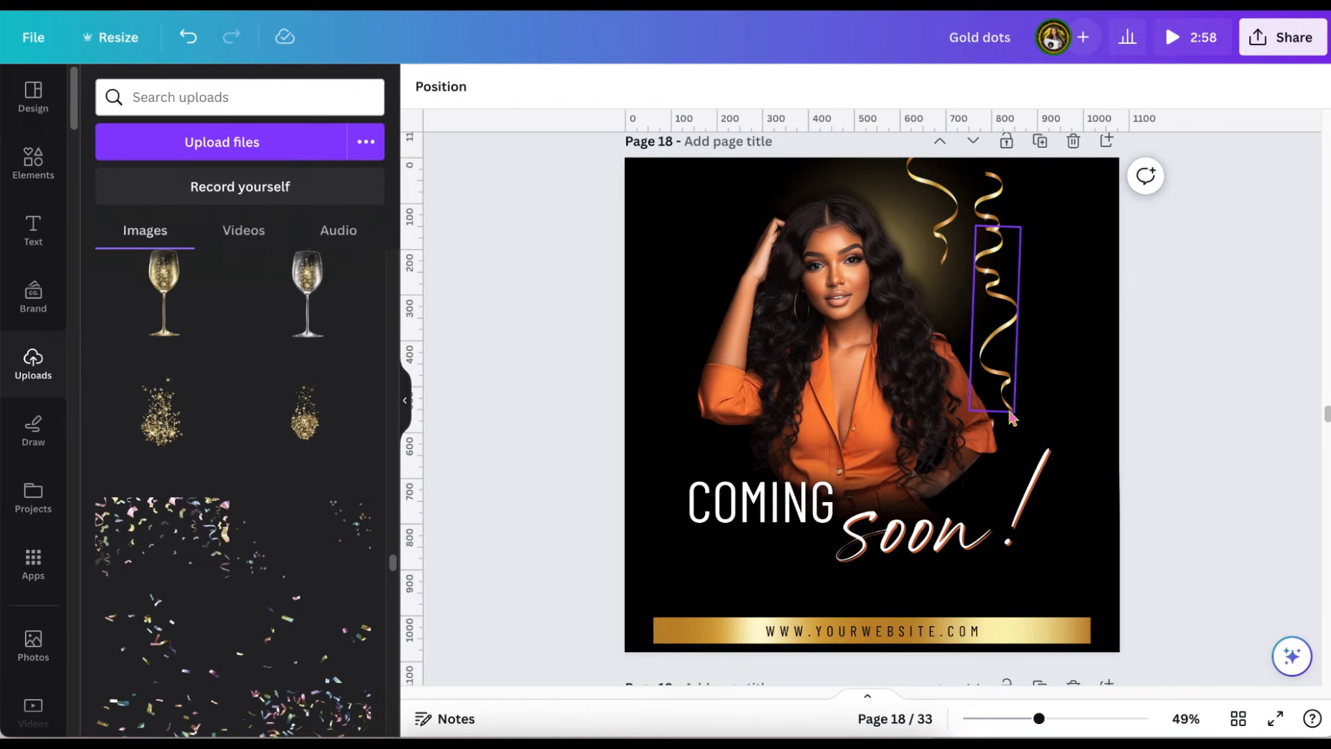
pyautogui.click(989, 246)
pyautogui.click(997, 180)
pyautogui.click(997, 204)
pyautogui.click(998, 281)
pyautogui.click(956, 223)
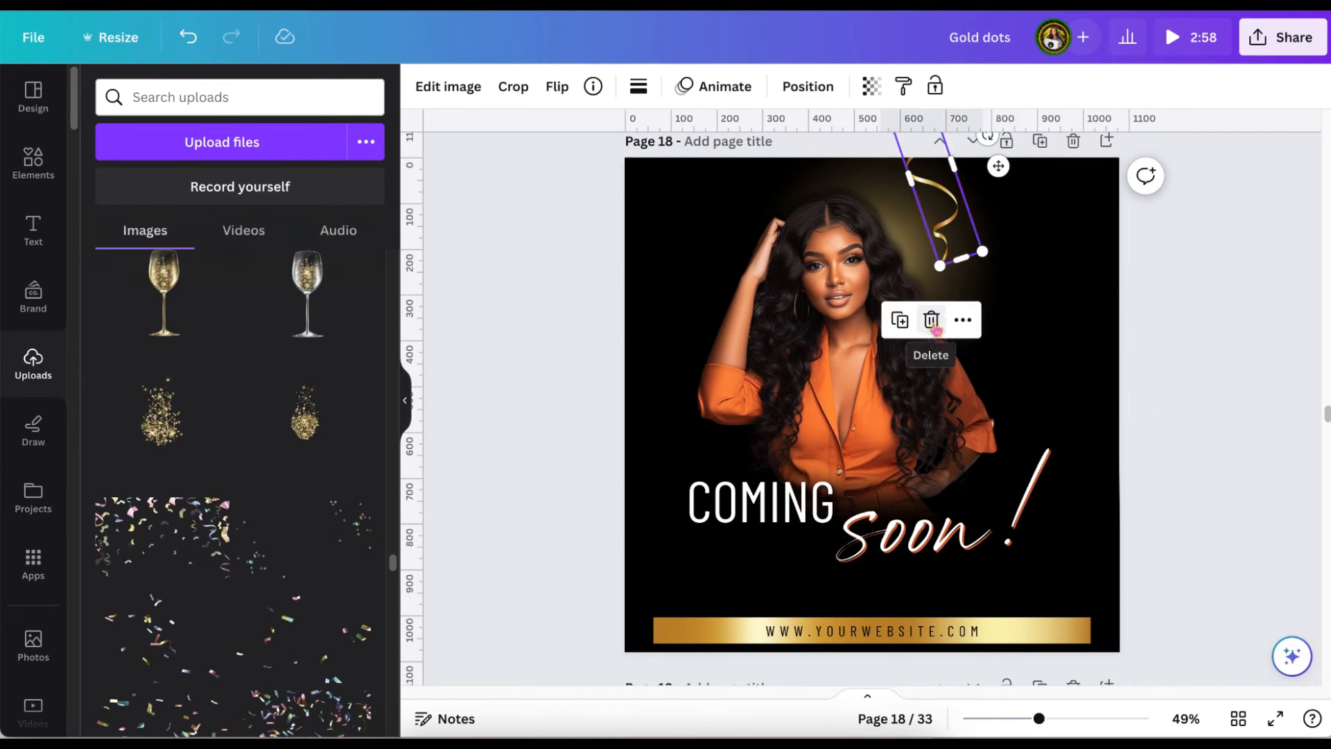
pyautogui.click(932, 320)
# Delete the cut-out of the woman in the orange outfit from page 18.
pyautogui.scroll(-1, 808, 274)
pyautogui.click(807, 274)
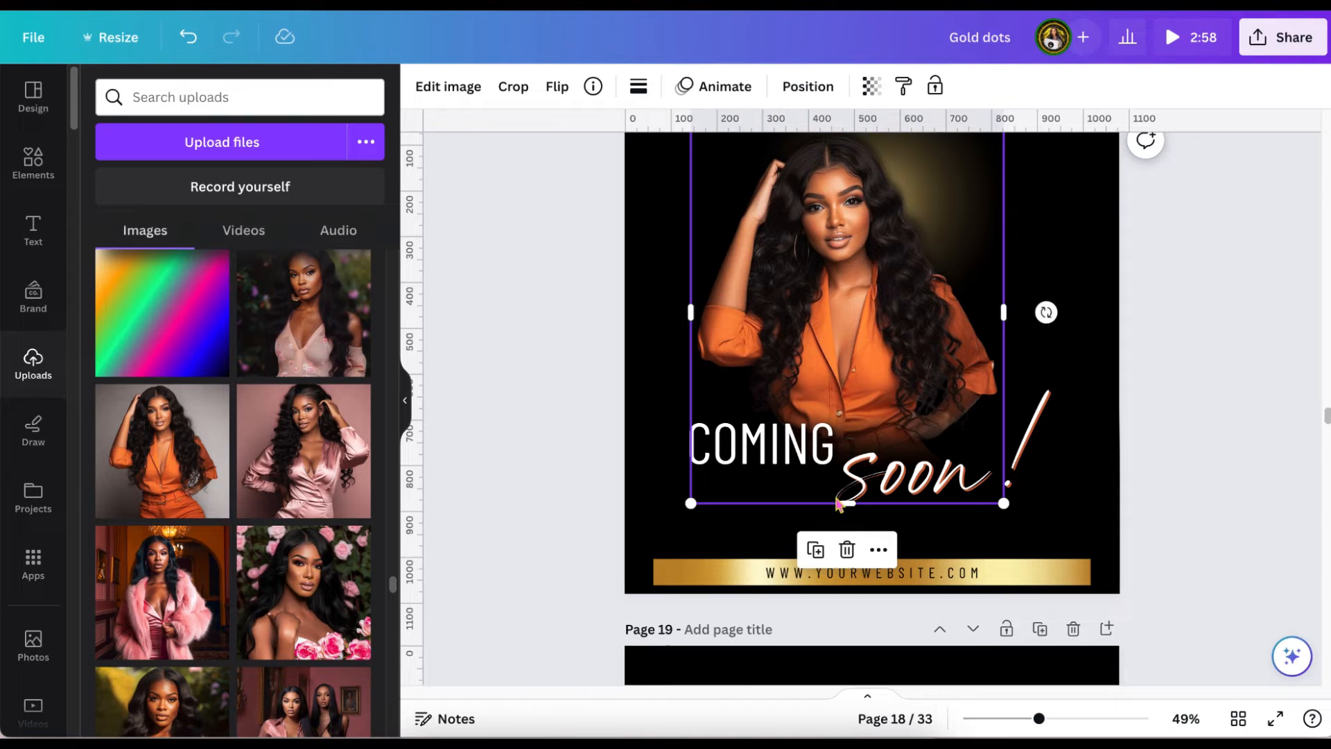
pyautogui.click(847, 549)
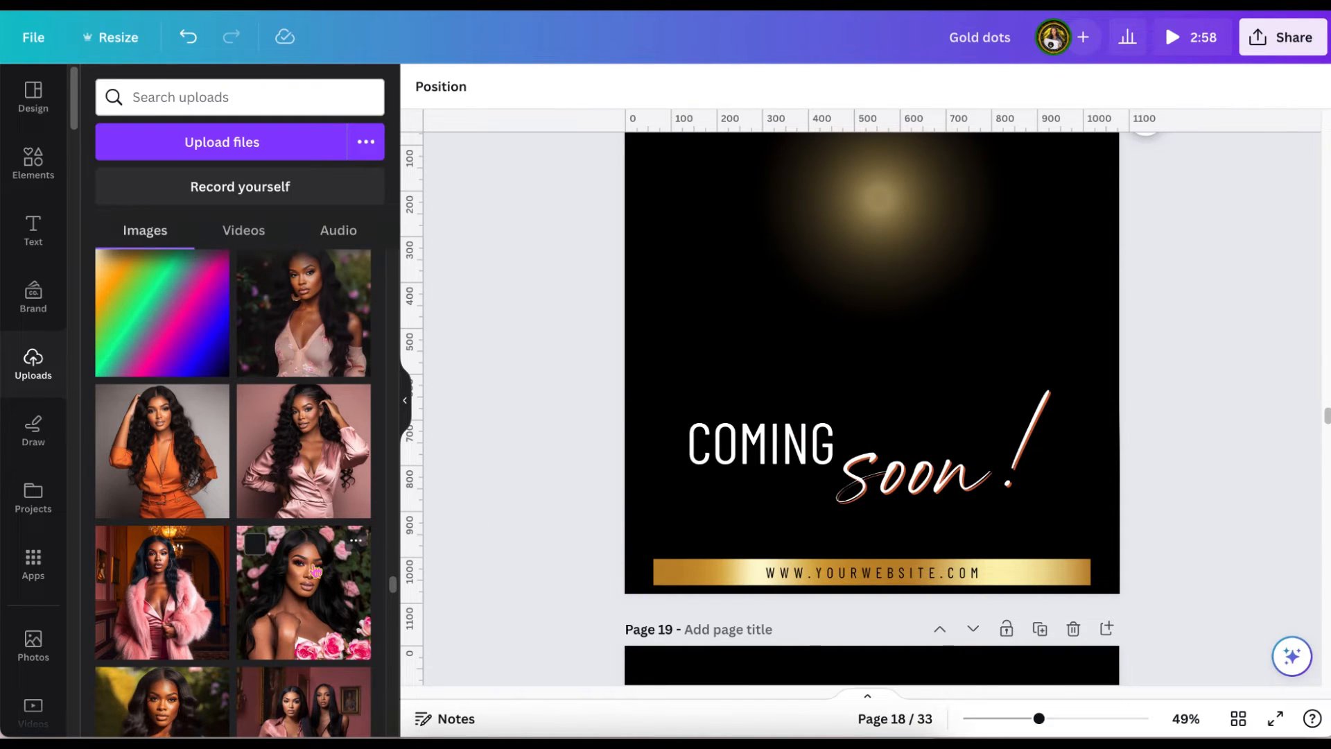
# Insert the uploaded photo of the two women in pink and black and align it with the page's upper-left corner.
pyautogui.scroll(-1, 305, 485)
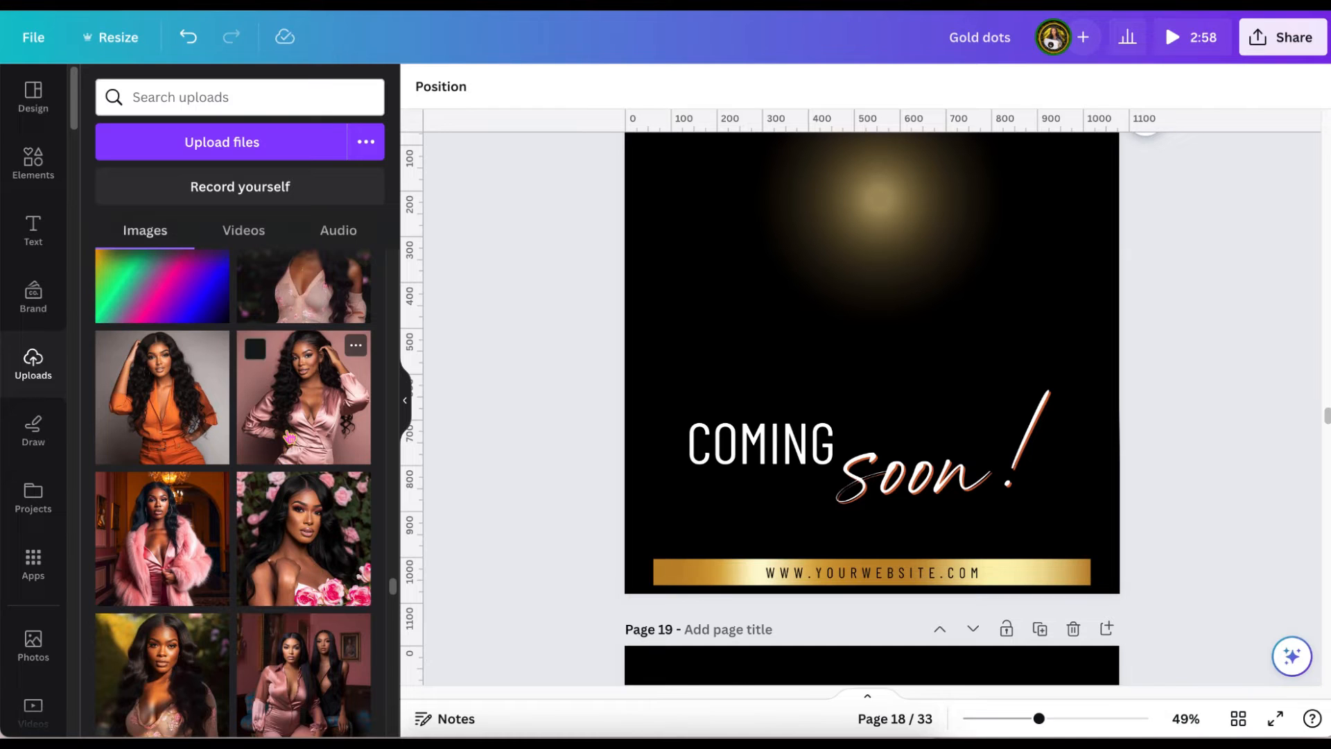
pyautogui.scroll(-1, 286, 445)
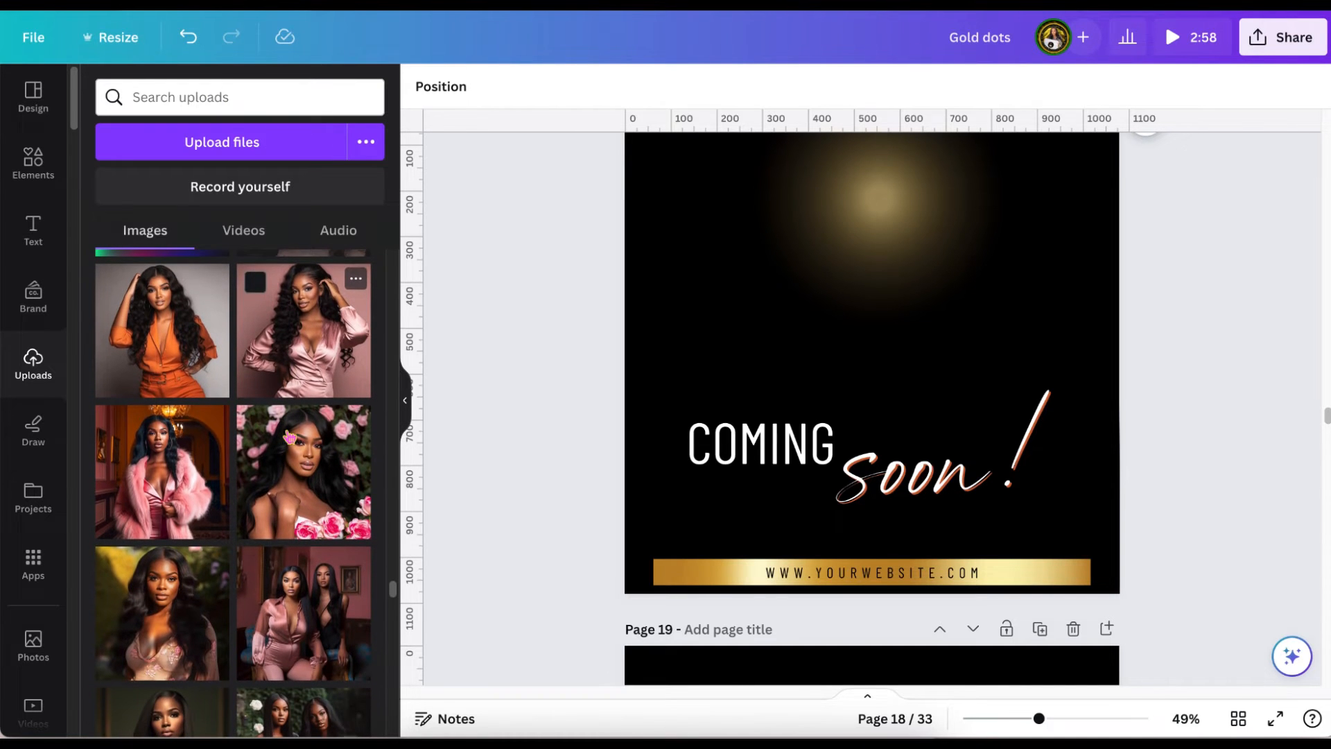
pyautogui.click(304, 609)
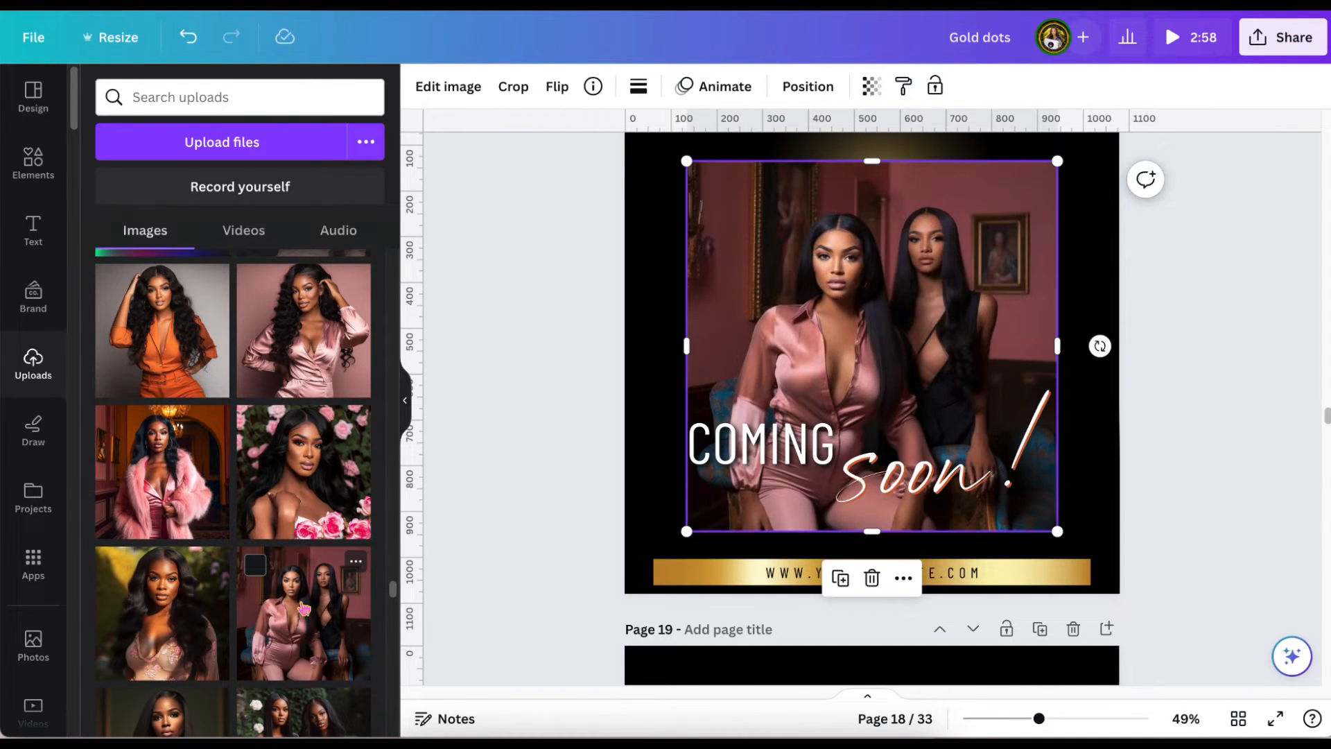
pyautogui.scroll(1, 628, 410)
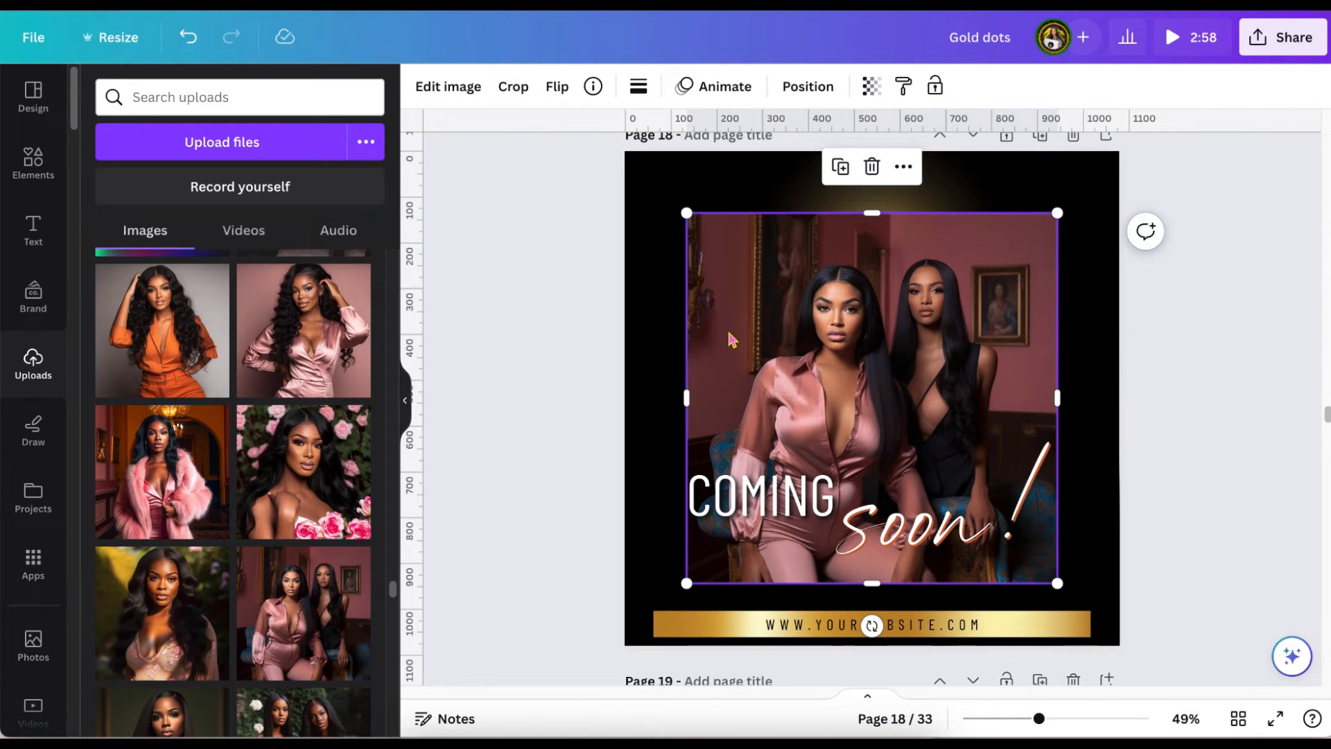
pyautogui.moveTo(729, 338); pyautogui.dragTo(671, 279)
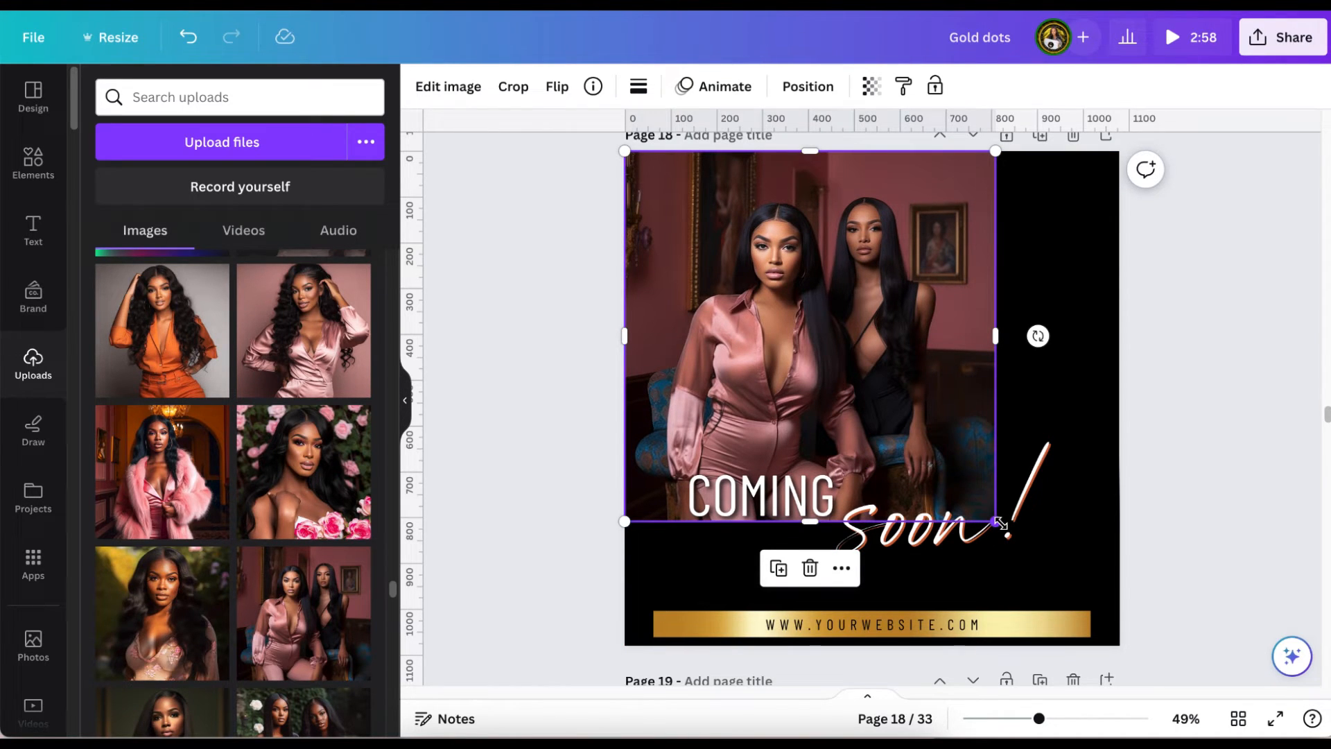
# Shift the two-women photo down to uncover the gold glow and delete the glow from page 18.
pyautogui.moveTo(819, 305); pyautogui.dragTo(837, 416)
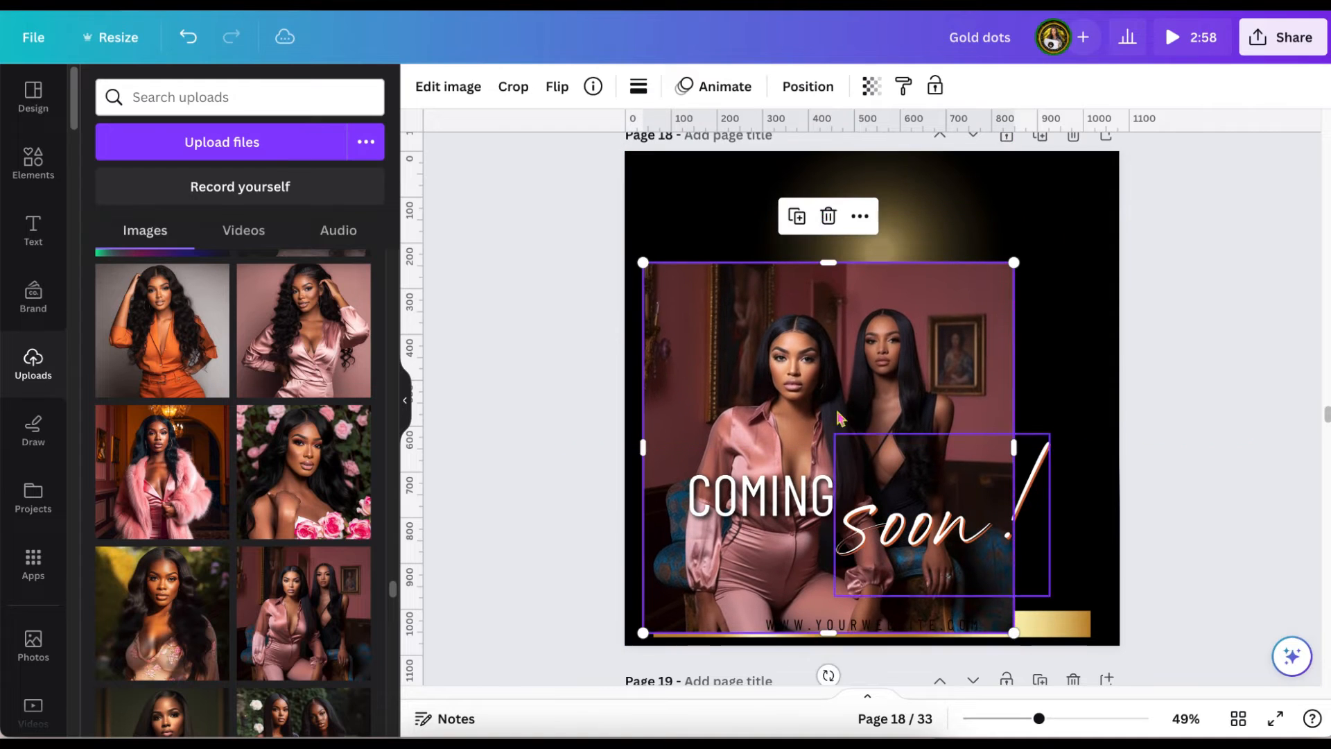
pyautogui.click(840, 178)
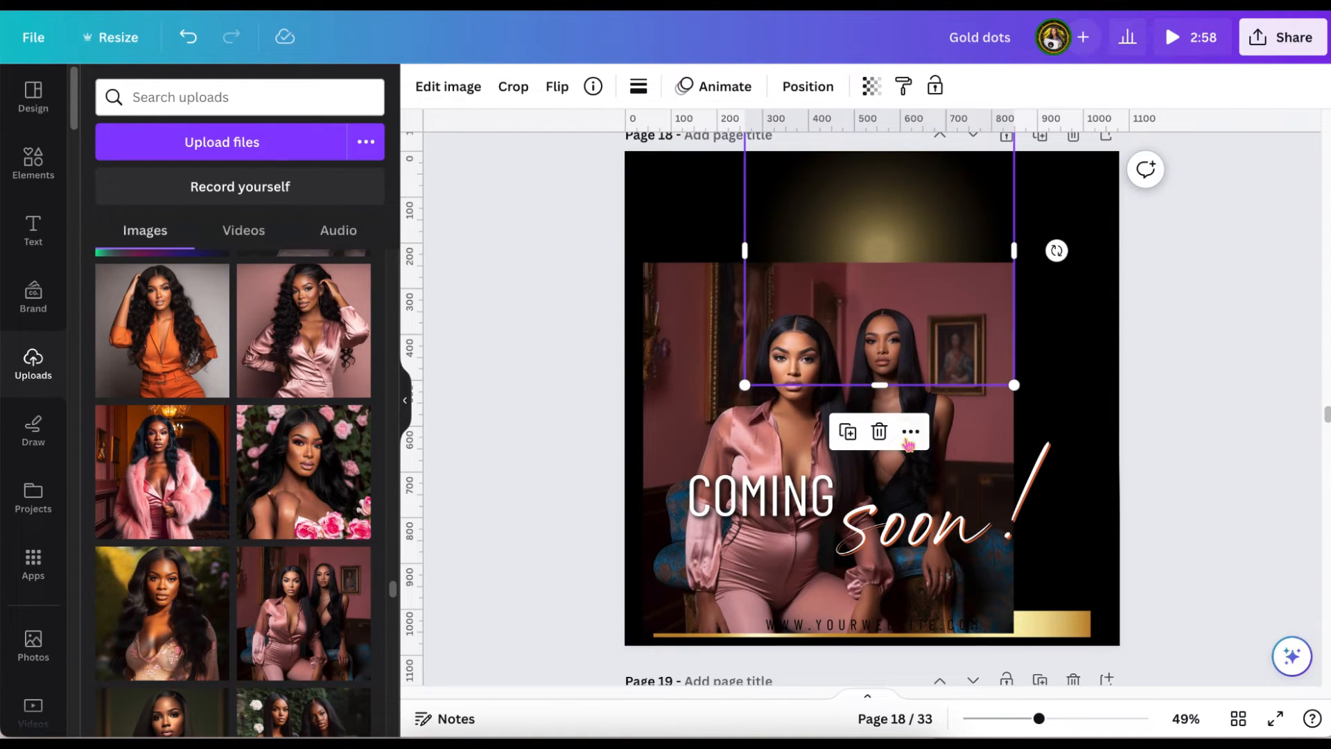
pyautogui.click(879, 432)
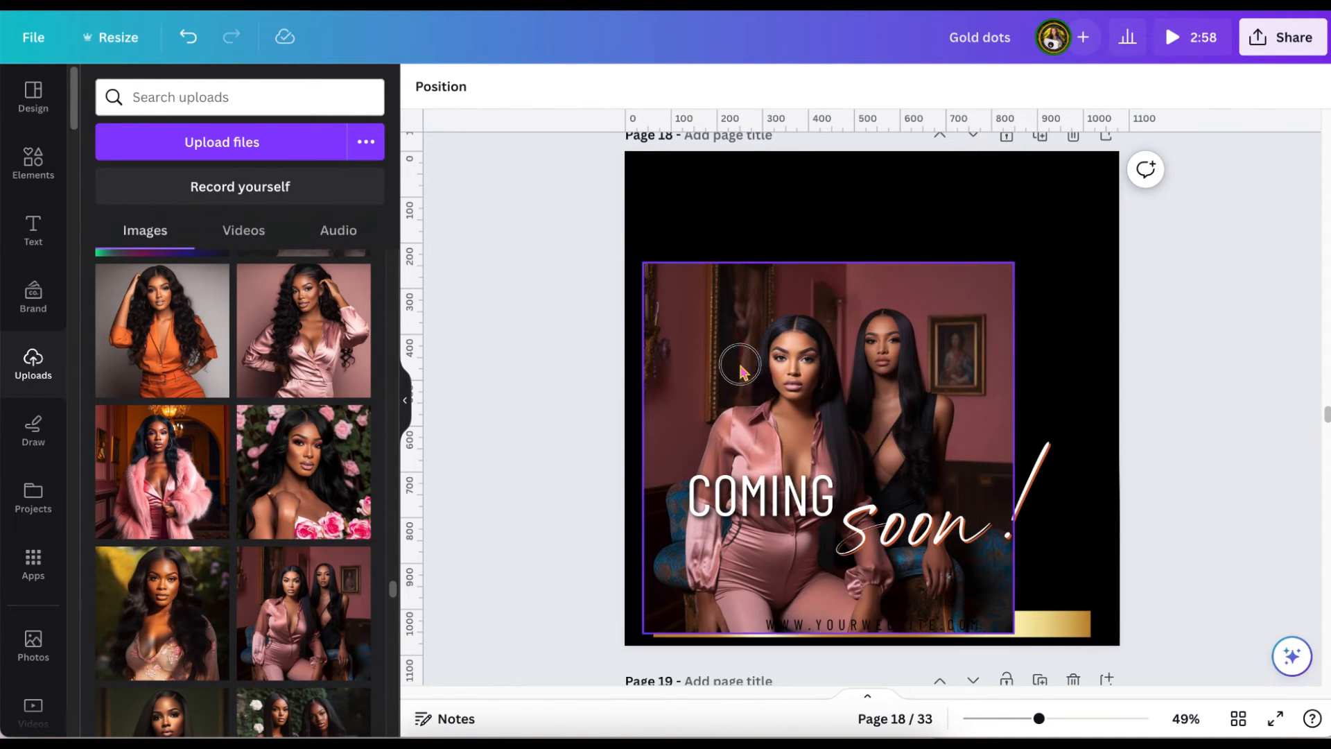
# Enlarge the two-women photo from the page's upper-left corner to full page width and send it behind the black fade and website bar.
pyautogui.moveTo(740, 369); pyautogui.dragTo(721, 262)
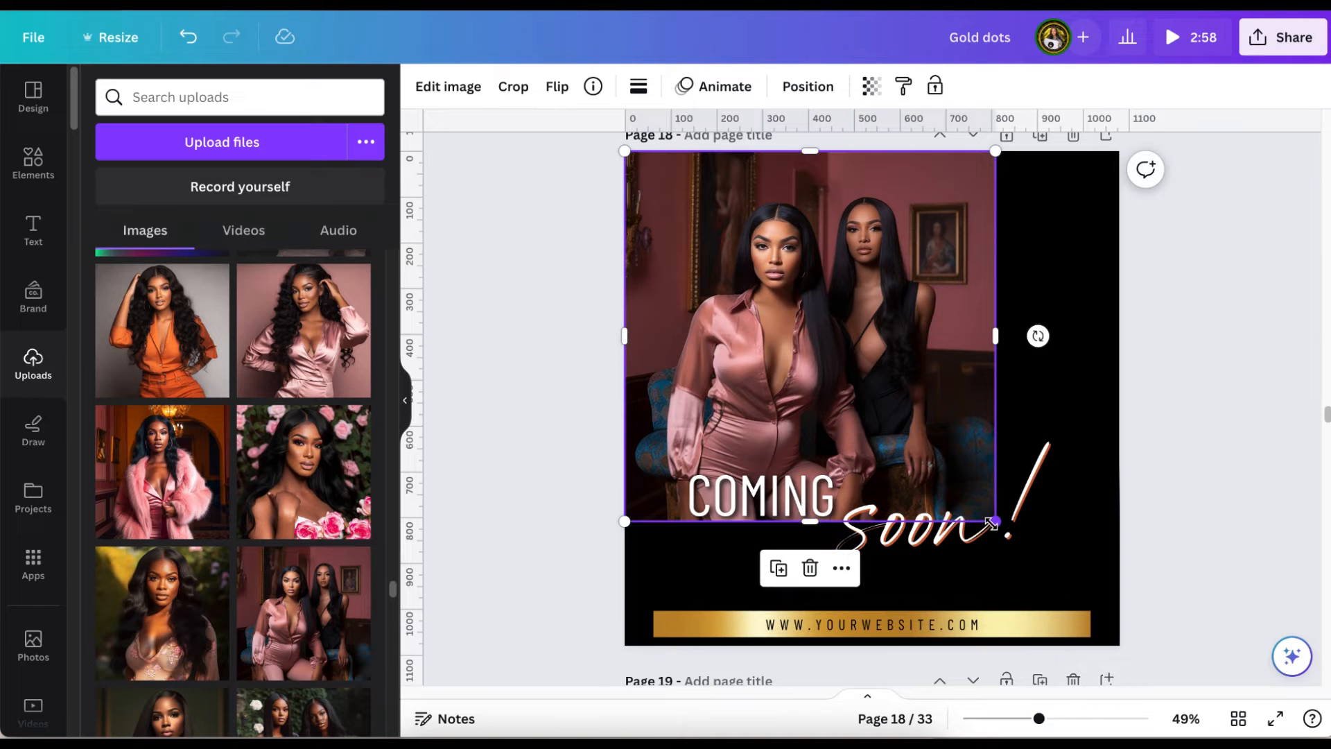
pyautogui.moveTo(996, 523); pyautogui.dragTo(1106, 623)
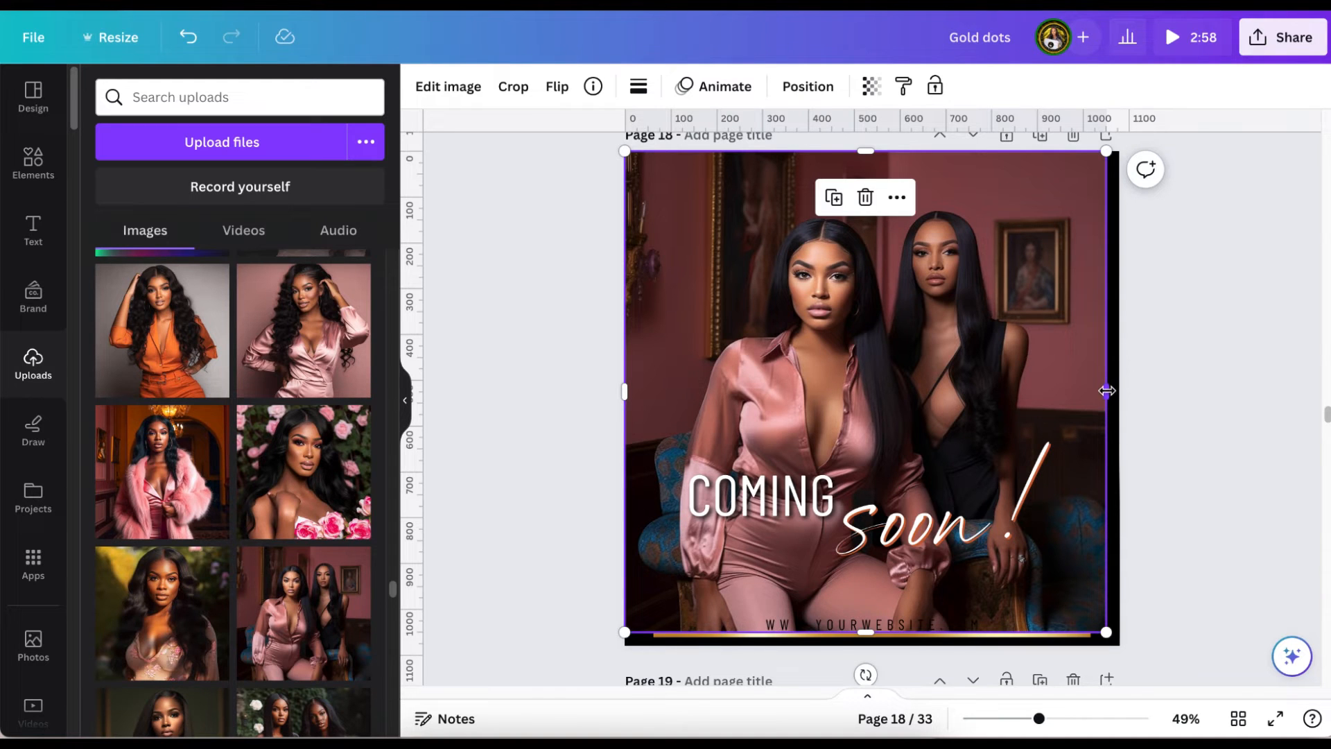
pyautogui.moveTo(1108, 389); pyautogui.dragTo(1120, 388)
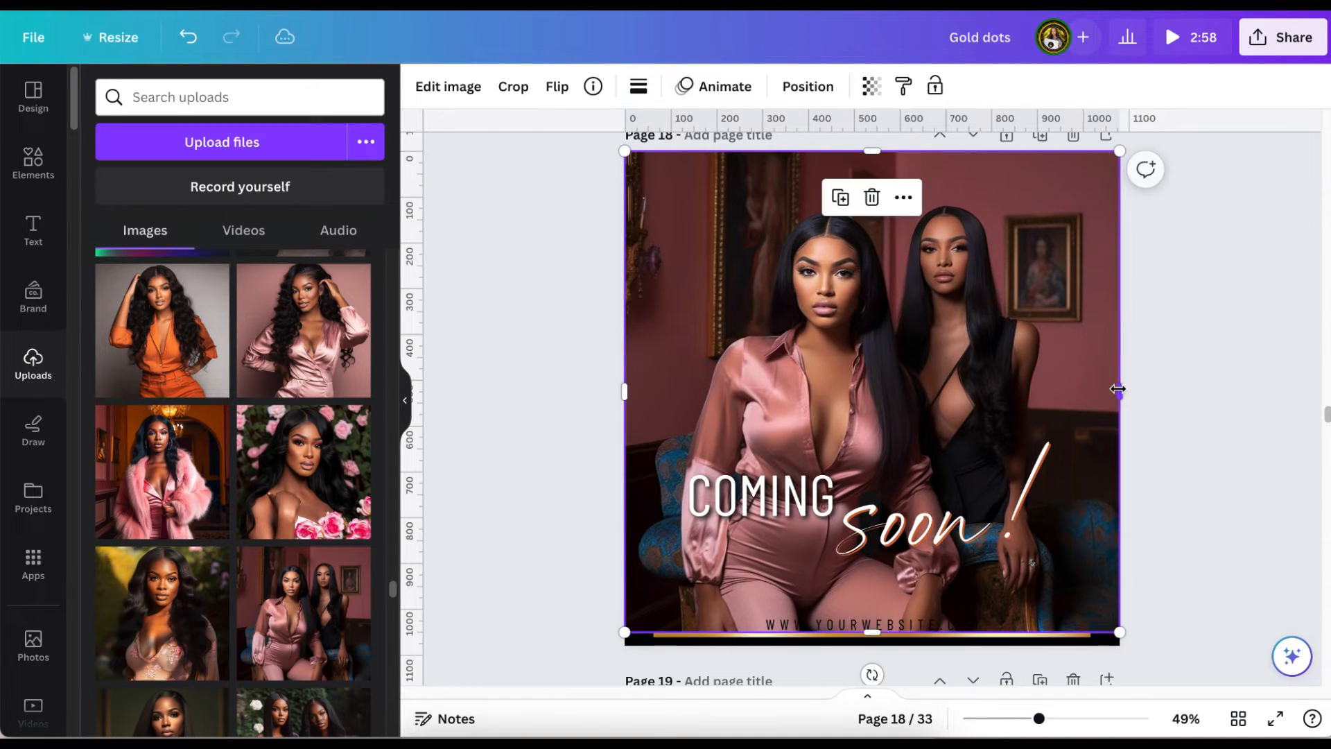
pyautogui.click(808, 86)
pyautogui.click(302, 172)
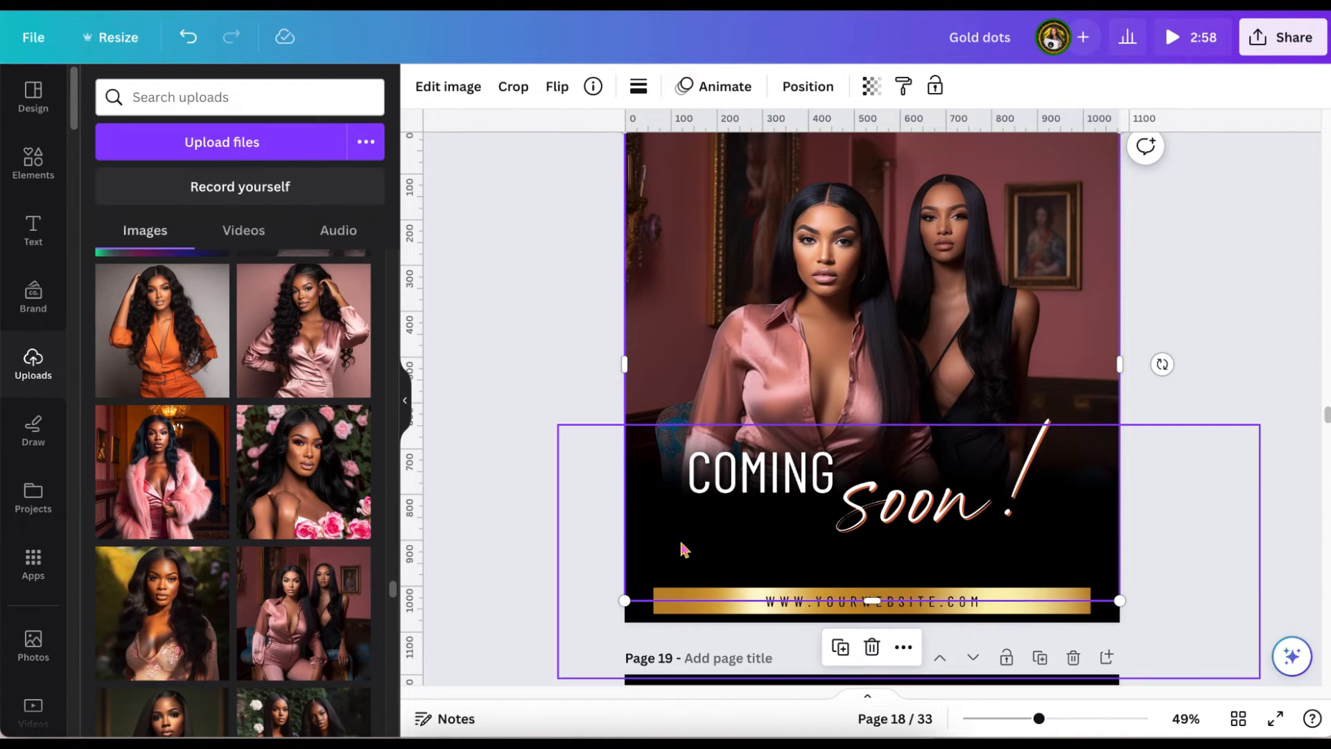
# Lower the black fade on page 18 to uncover more of the two-women photo, keeping the photo in its original position.
pyautogui.moveTo(683, 548); pyautogui.dragTo(679, 556)
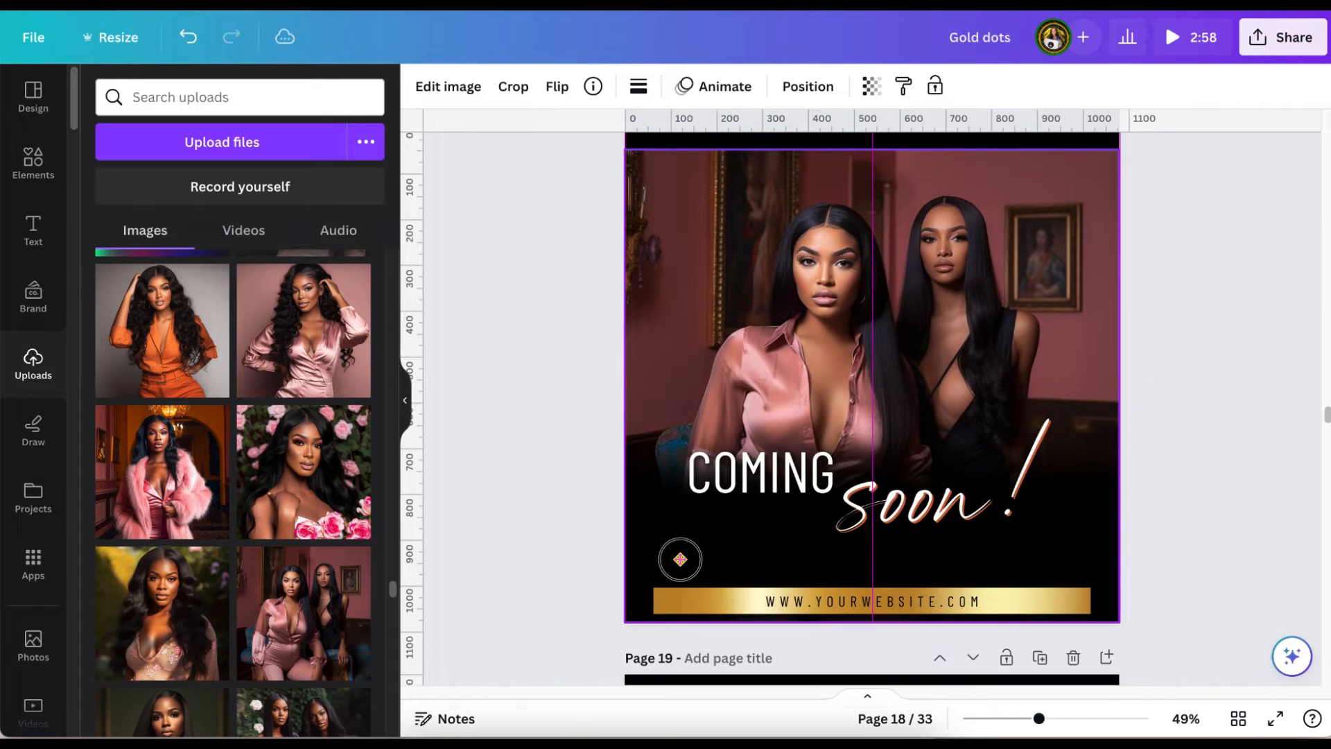
pyautogui.click(188, 36)
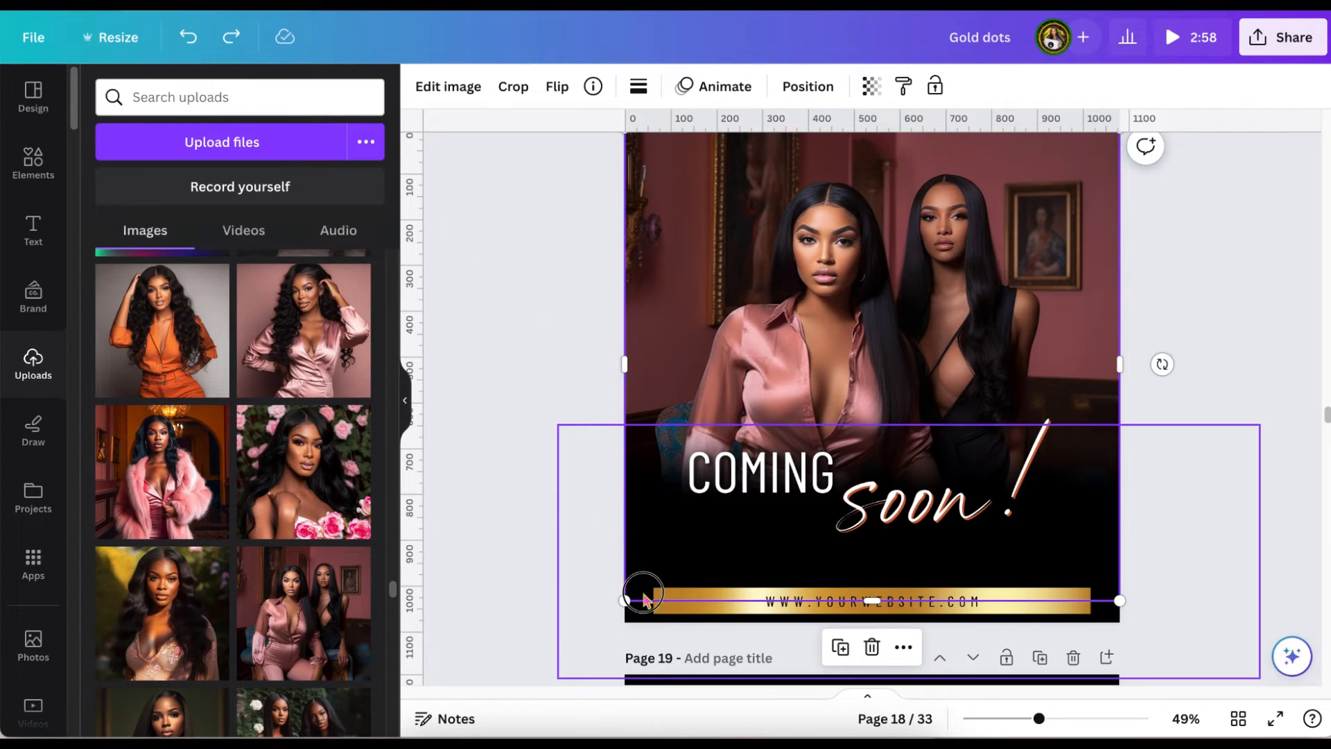
pyautogui.click(644, 598)
pyautogui.moveTo(650, 534); pyautogui.dragTo(650, 588)
pyautogui.scroll(-1, 651, 588)
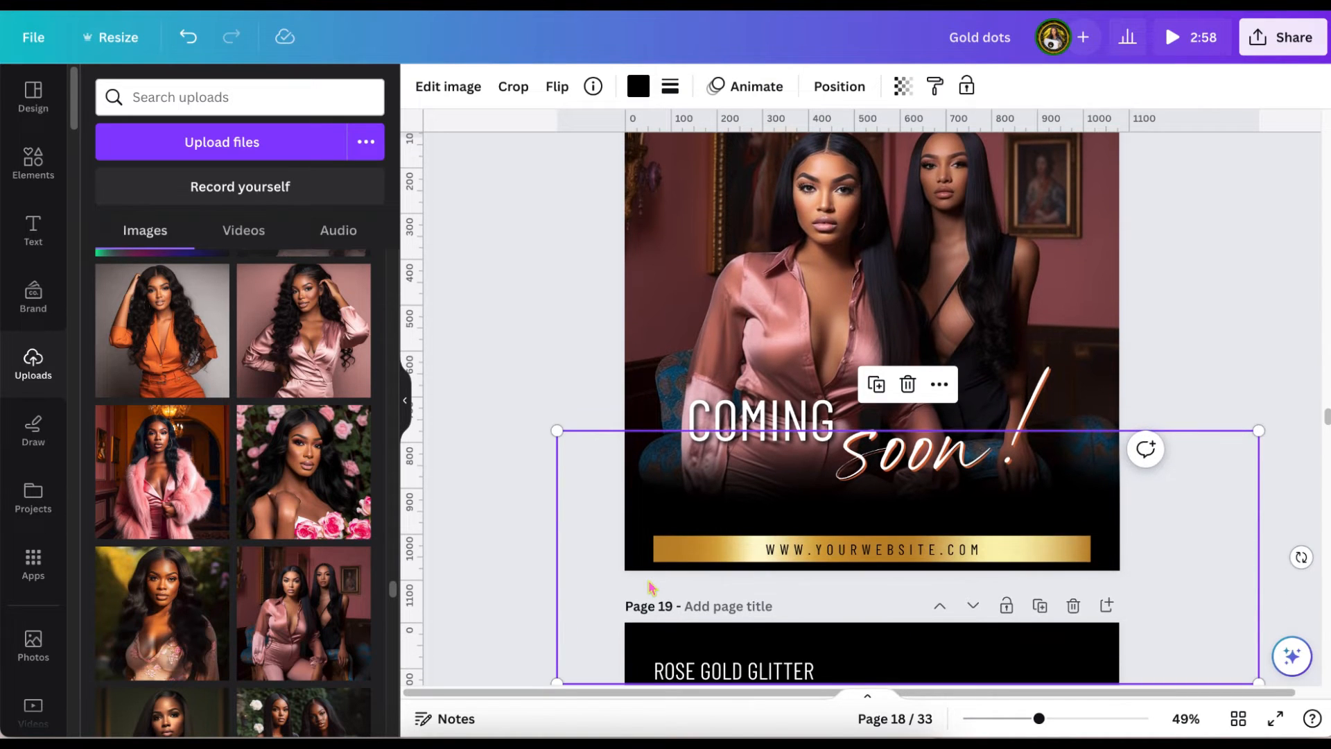
pyautogui.scroll(-1, 650, 588)
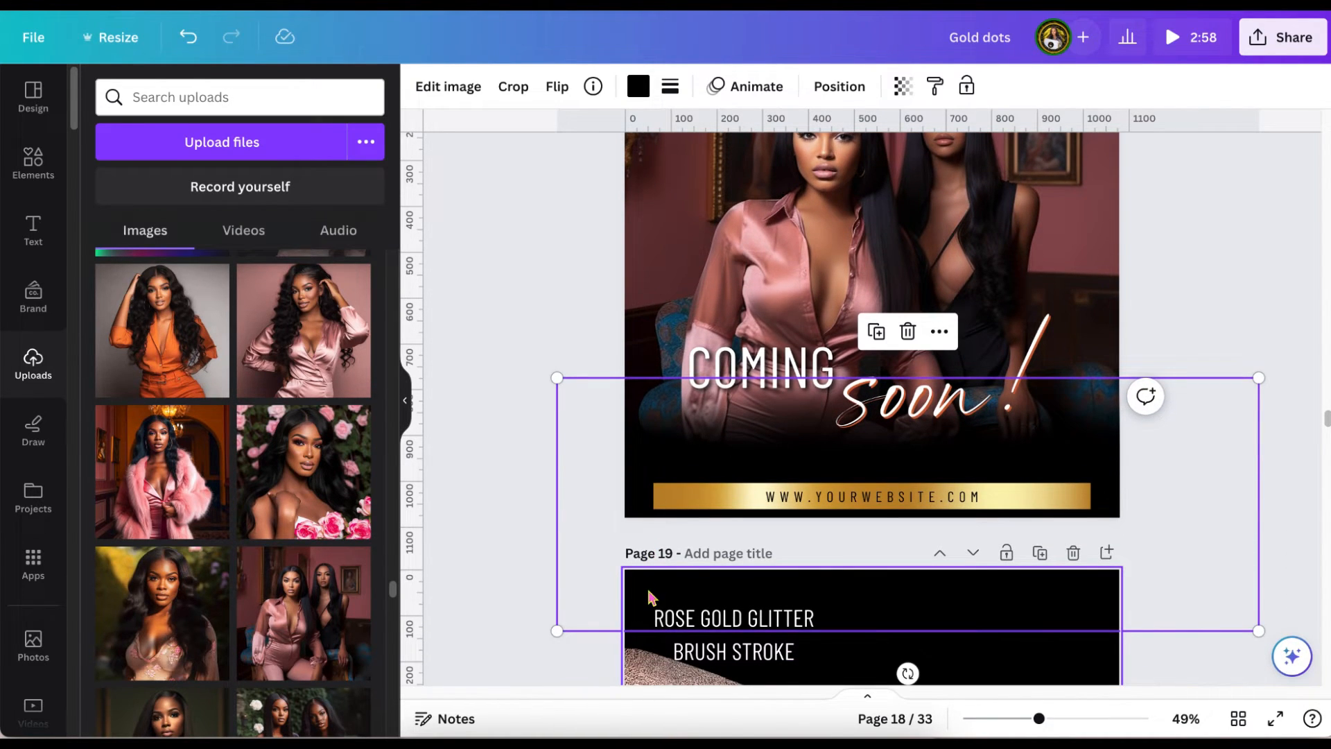
pyautogui.scroll(1, 651, 597)
pyautogui.click(517, 374)
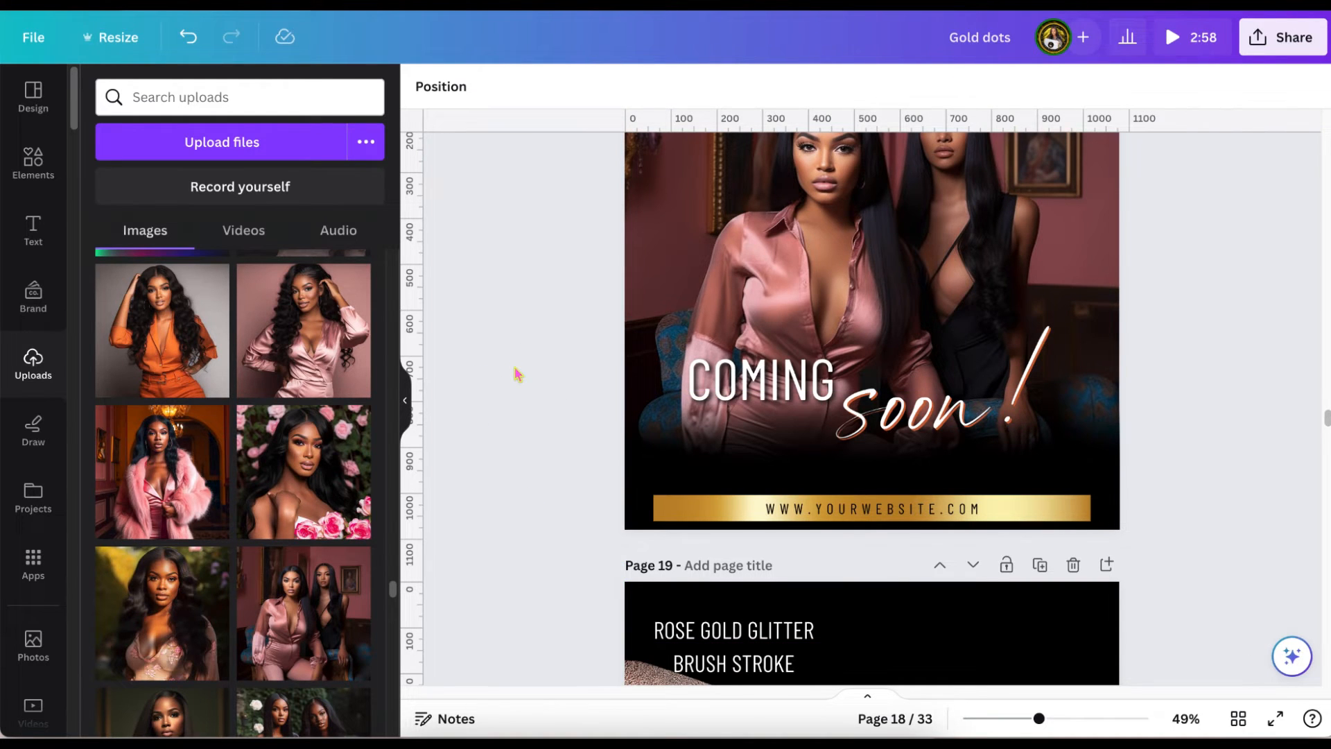
# Replace the "COMING" text on page 18 with "LOVE".
pyautogui.scroll(-2, 517, 375)
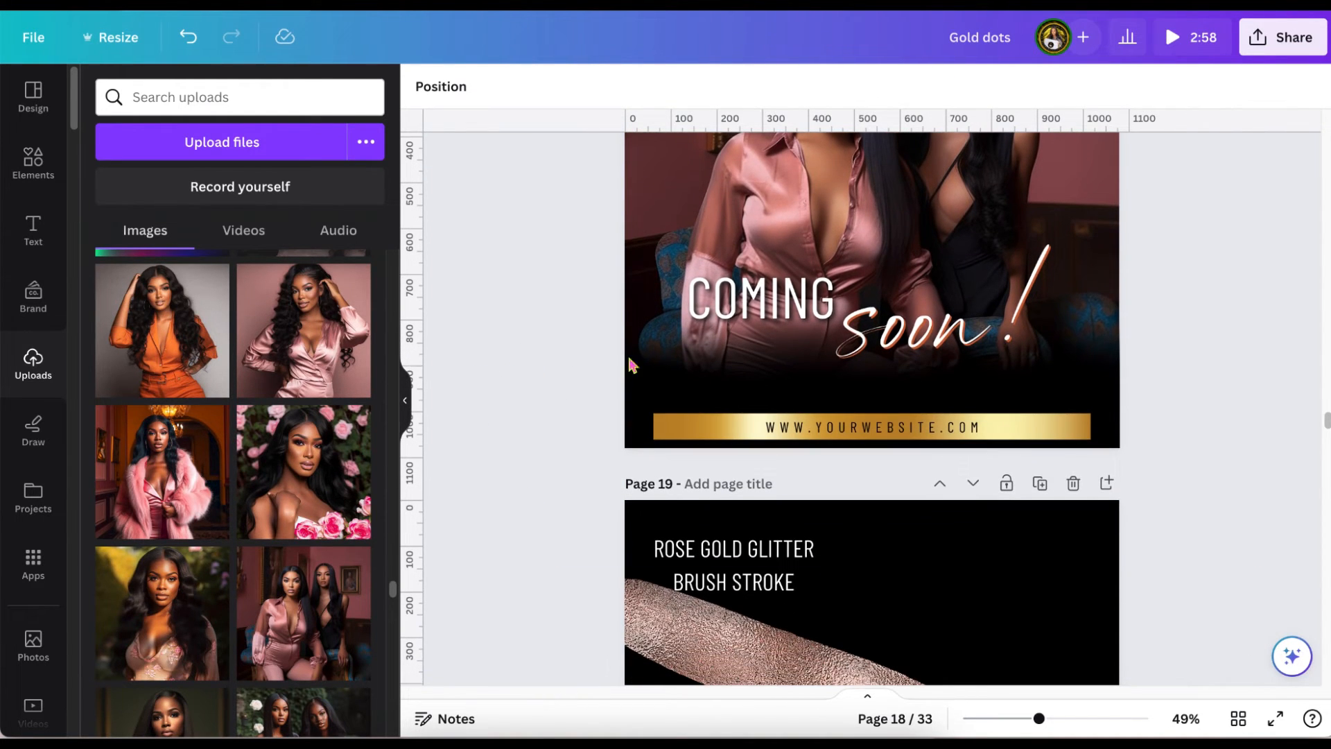
pyautogui.scroll(-4, 769, 573)
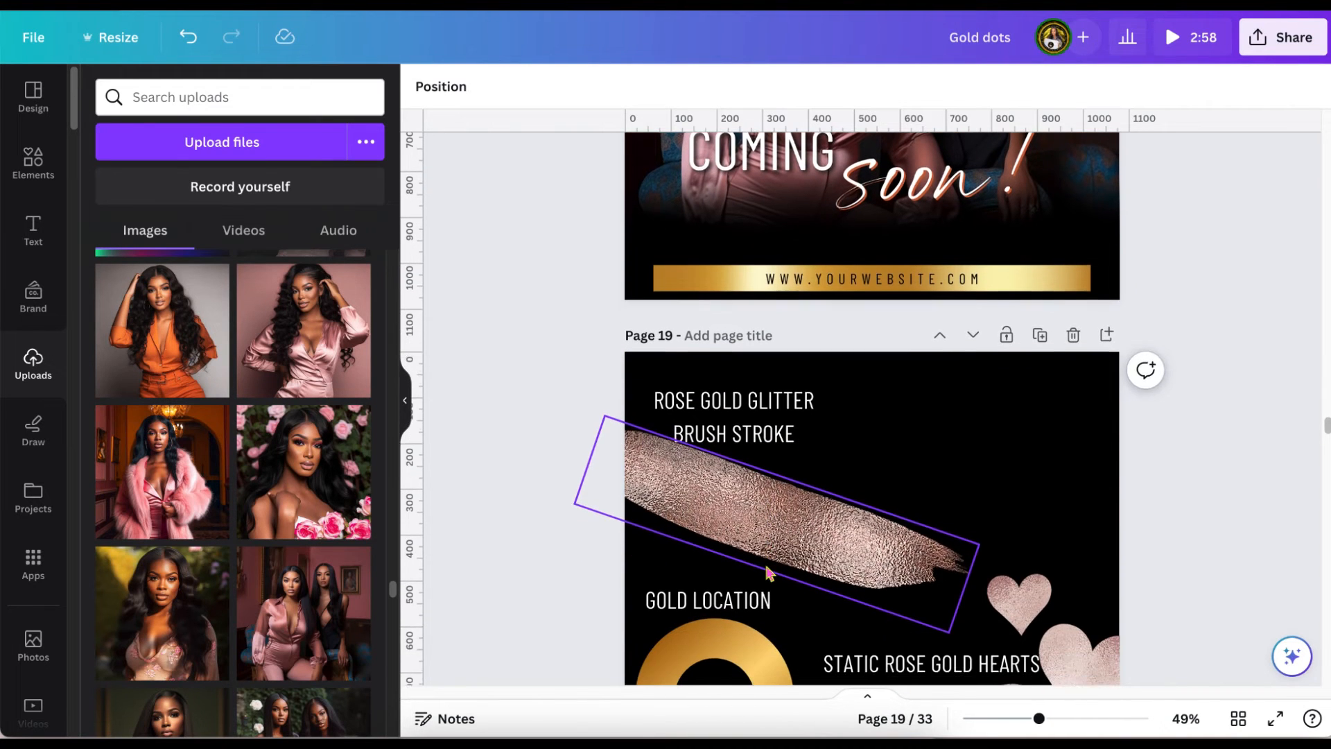
pyautogui.scroll(8, 767, 571)
pyautogui.click(834, 447)
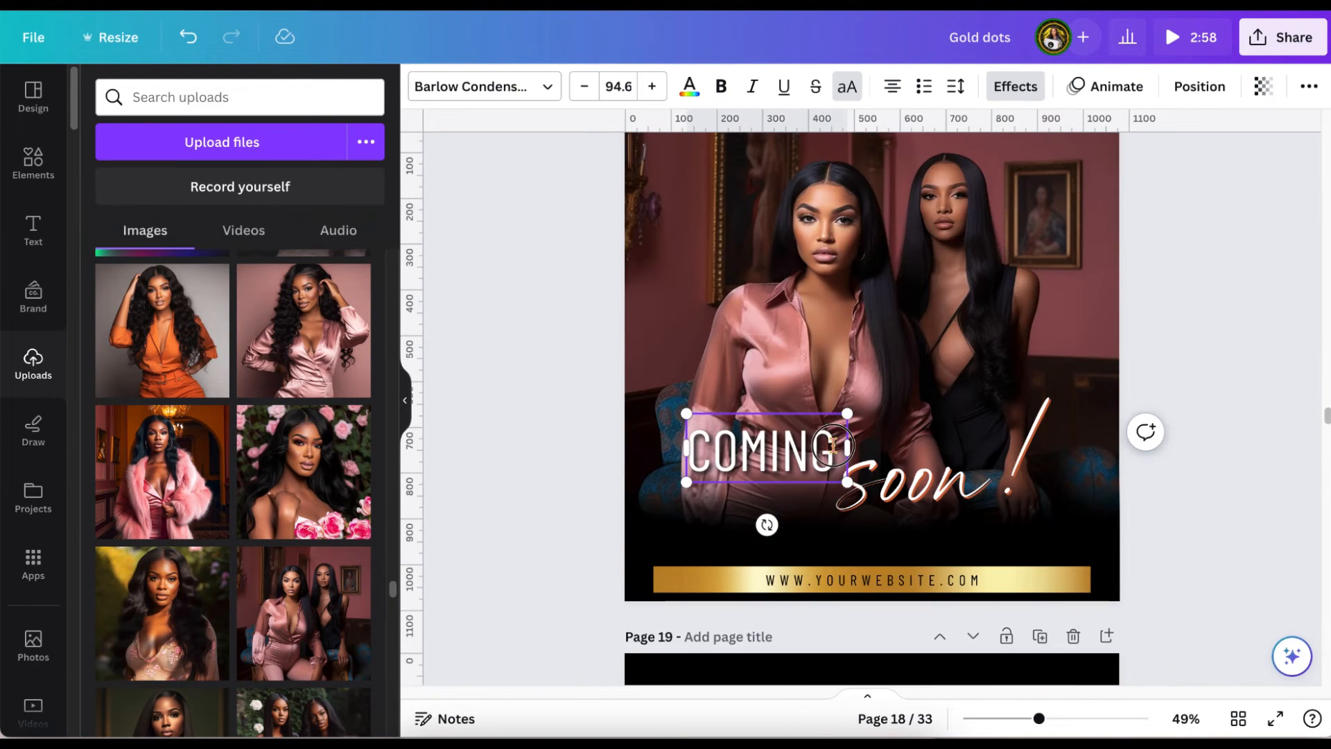
pyautogui.moveTo(833, 447); pyautogui.dragTo(703, 449)
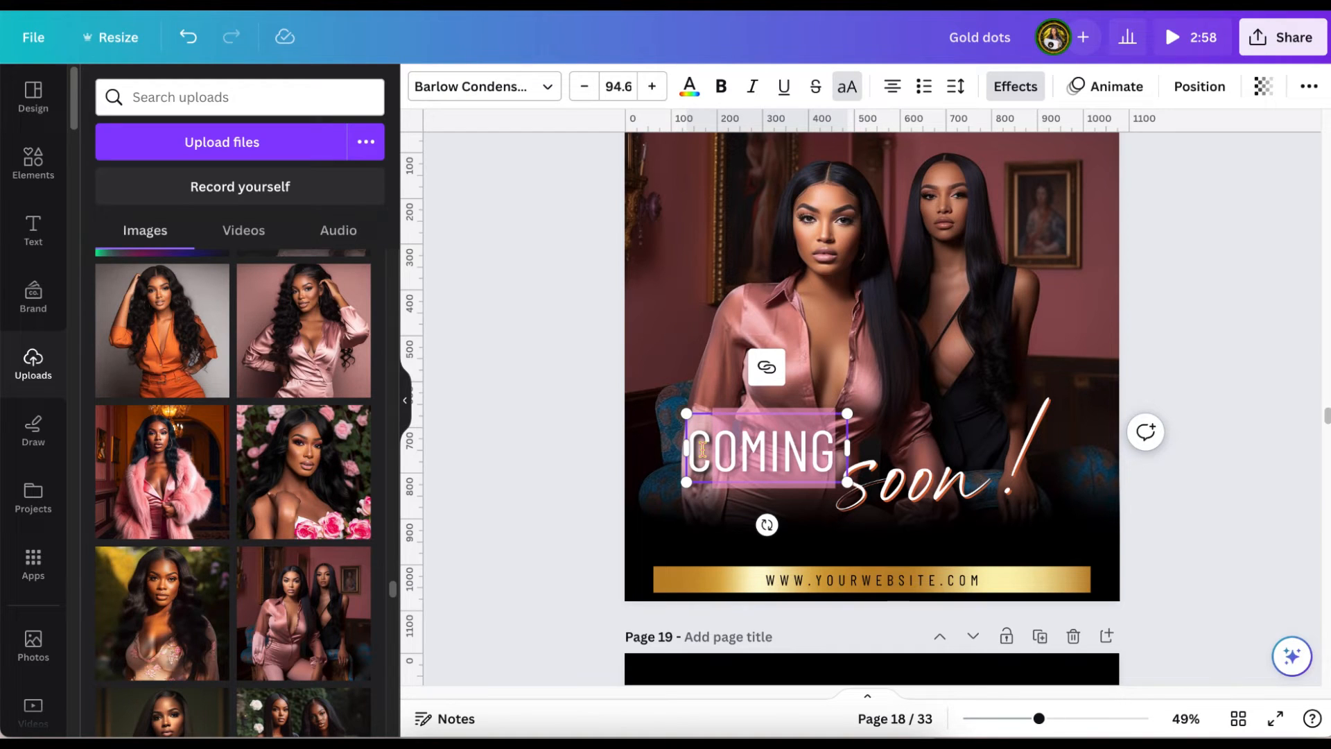
pyautogui.write('LOVE')
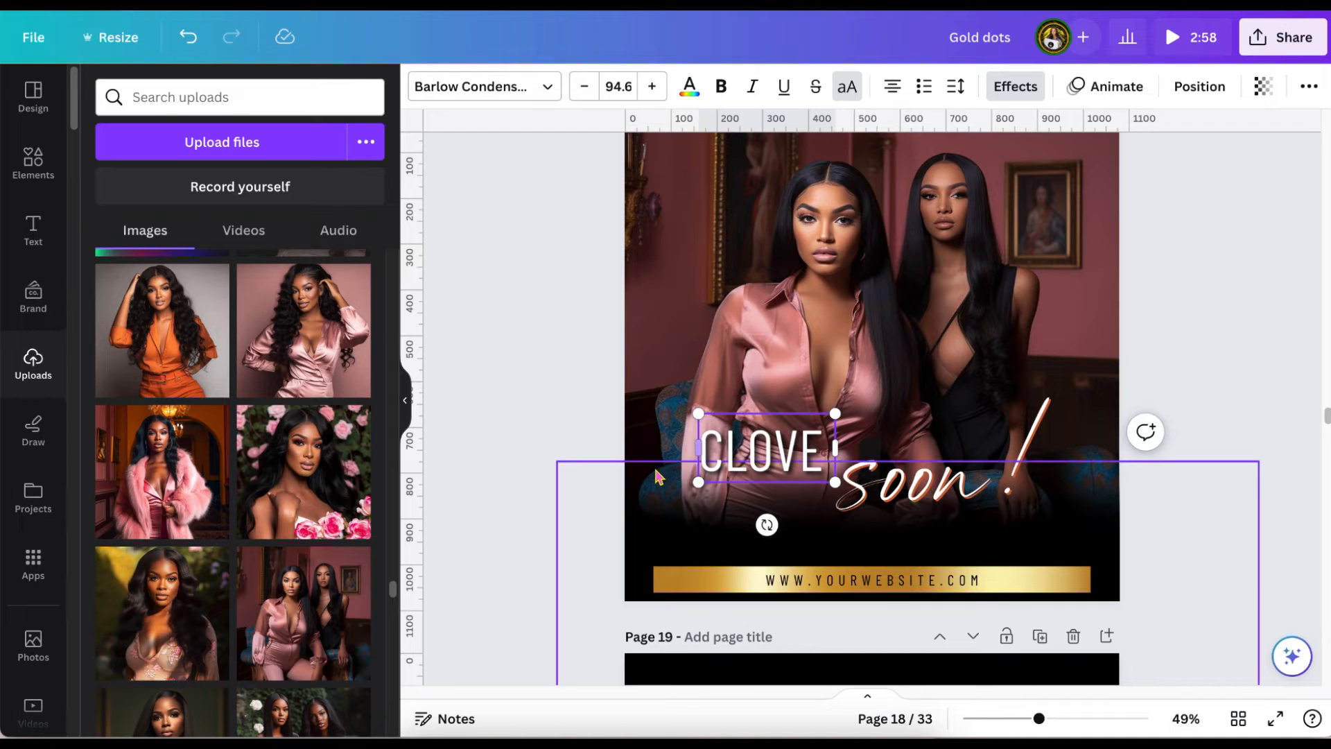
pyautogui.press('BackSpace')
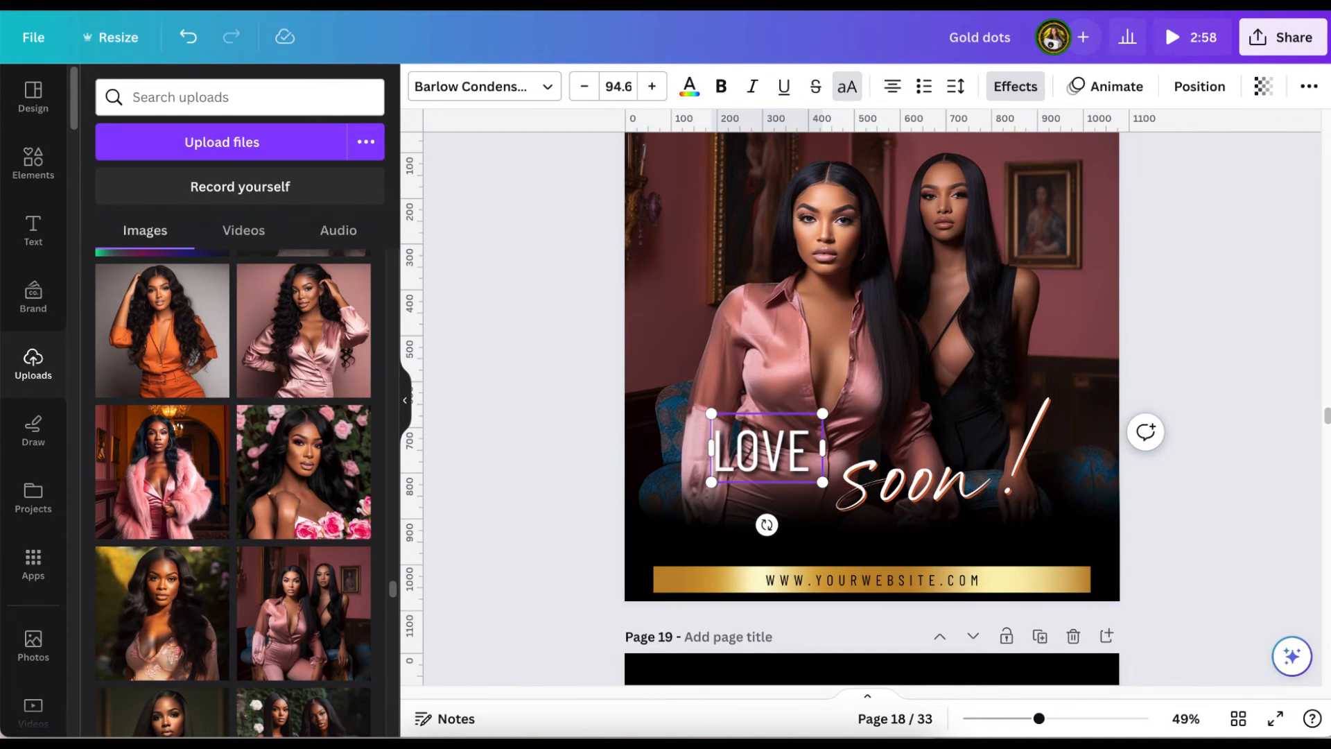
pyautogui.click(1233, 303)
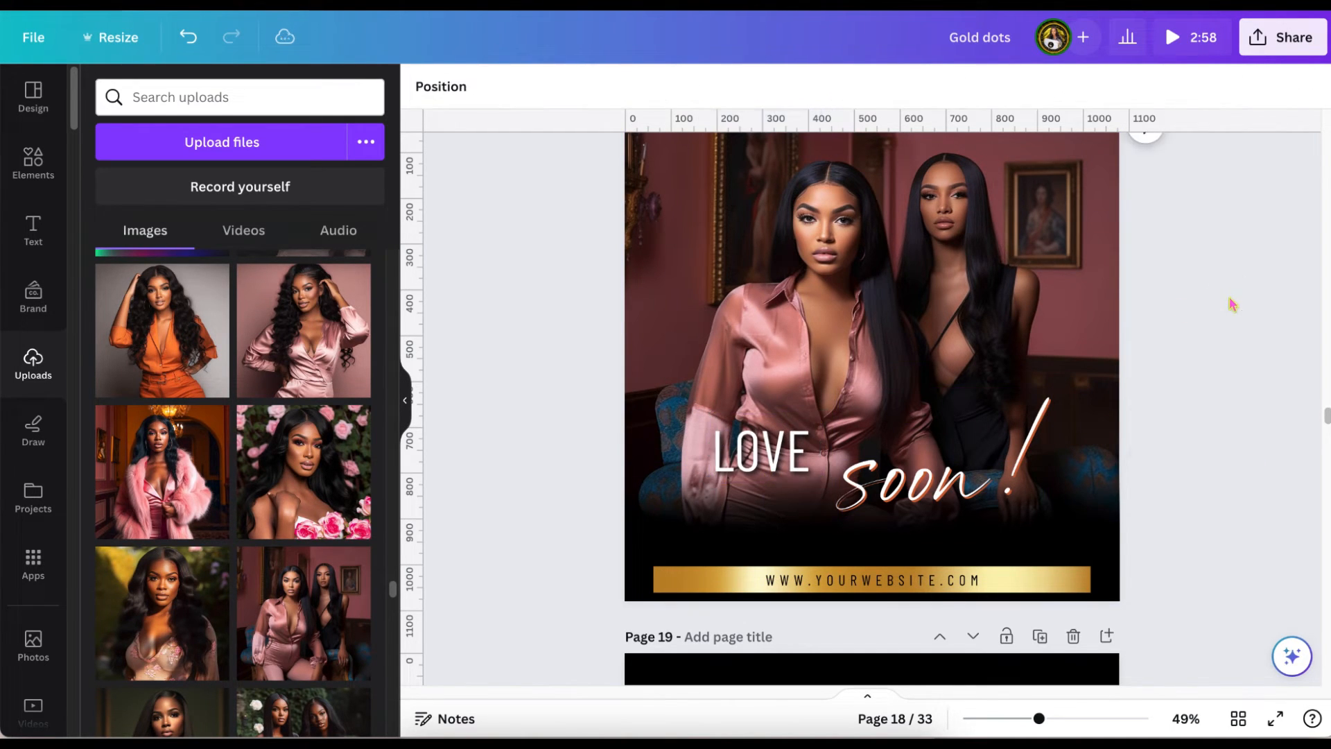
# Swap the two texts on page 18, placing "LOVE" at the right and the script "soon!" at the left.
pyautogui.moveTo(806, 446); pyautogui.dragTo(1067, 455)
pyautogui.click(862, 479)
pyautogui.moveTo(862, 478); pyautogui.dragTo(700, 443)
# Replace the word "soon" in the script text on page 18 with "Selie", keeping the exclamation mark, and widen its box to fit one line.
pyautogui.doubleClick(809, 457)
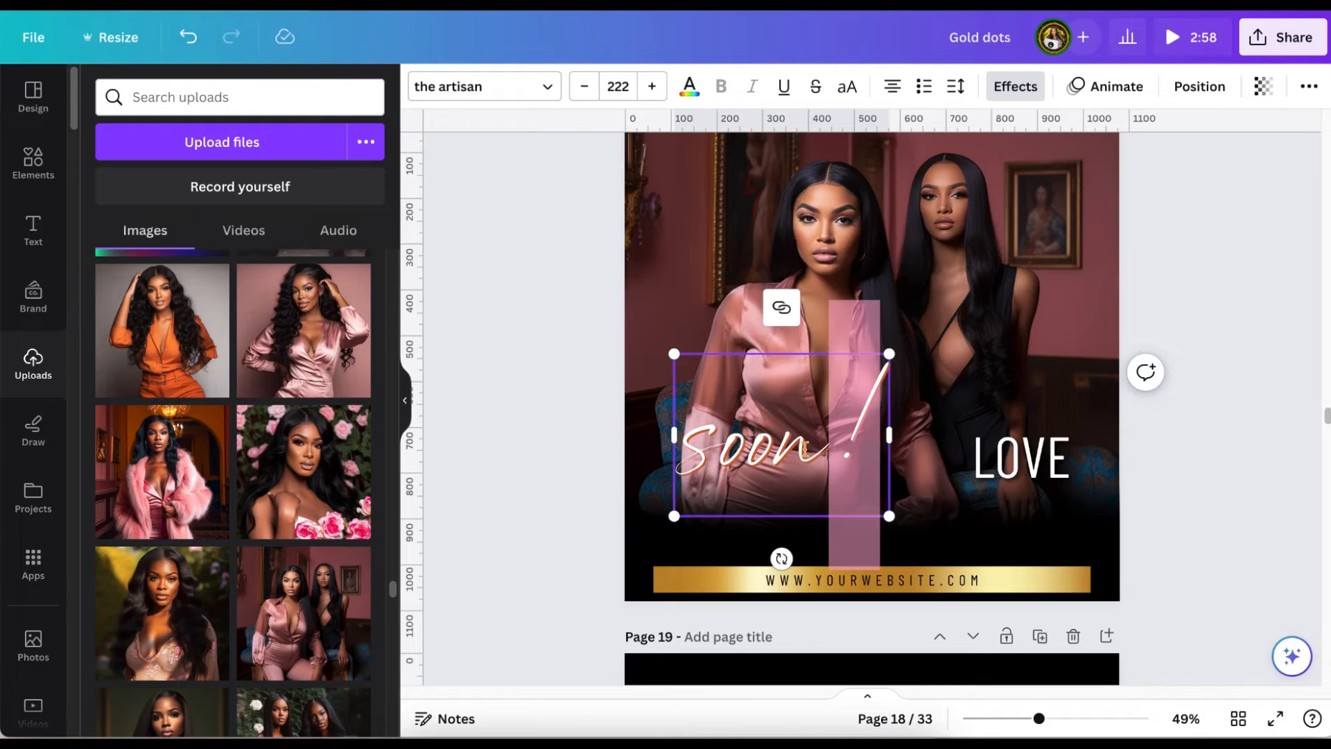
pyautogui.click(809, 457)
pyautogui.press('BackSpace')
pyautogui.press('BackSpace')
pyautogui.press('BackSpace')
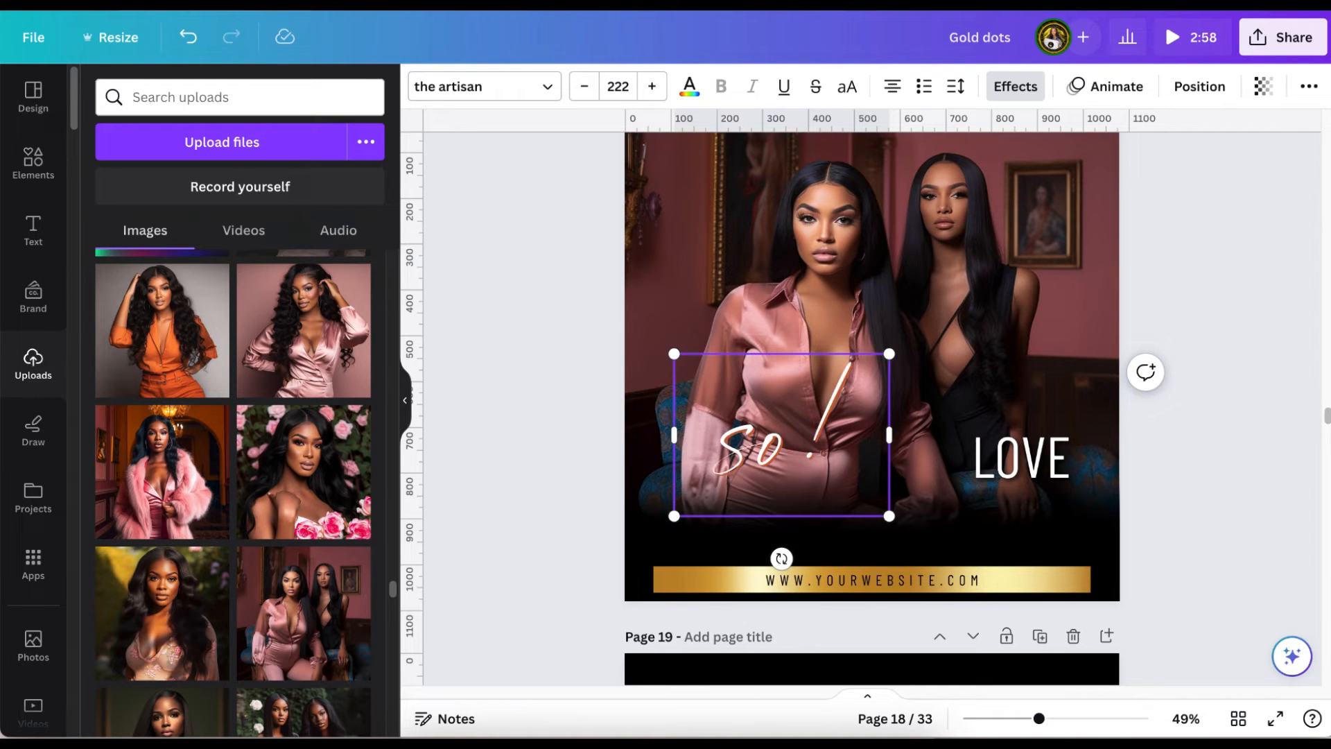
pyautogui.press('BackSpace')
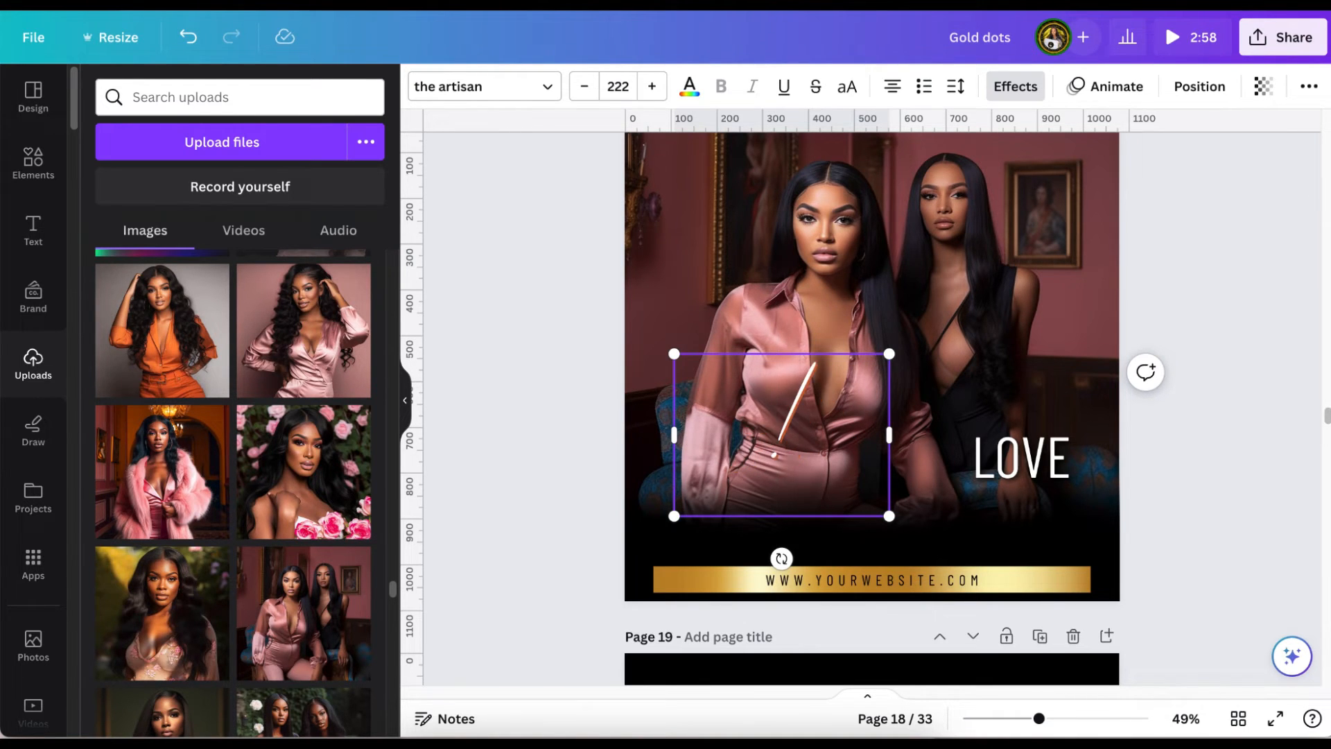
pyautogui.write('S')
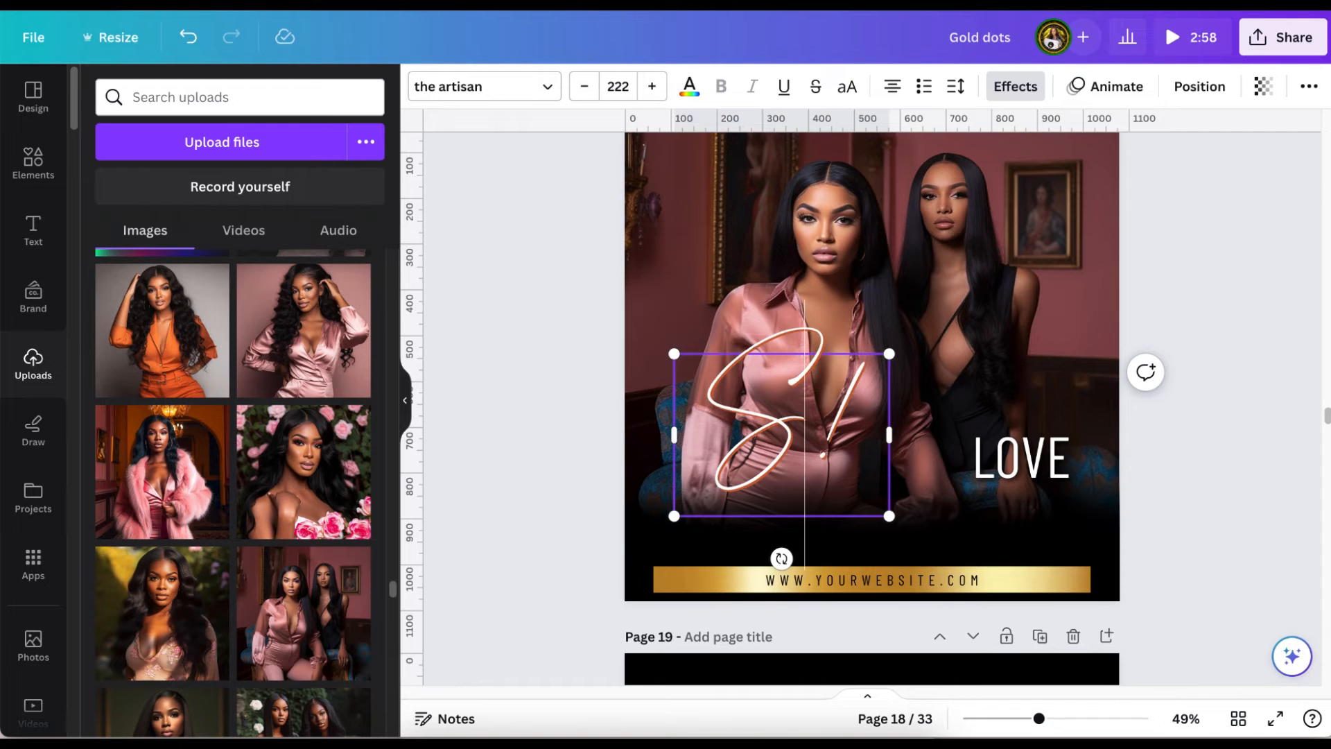
pyautogui.write('elie')
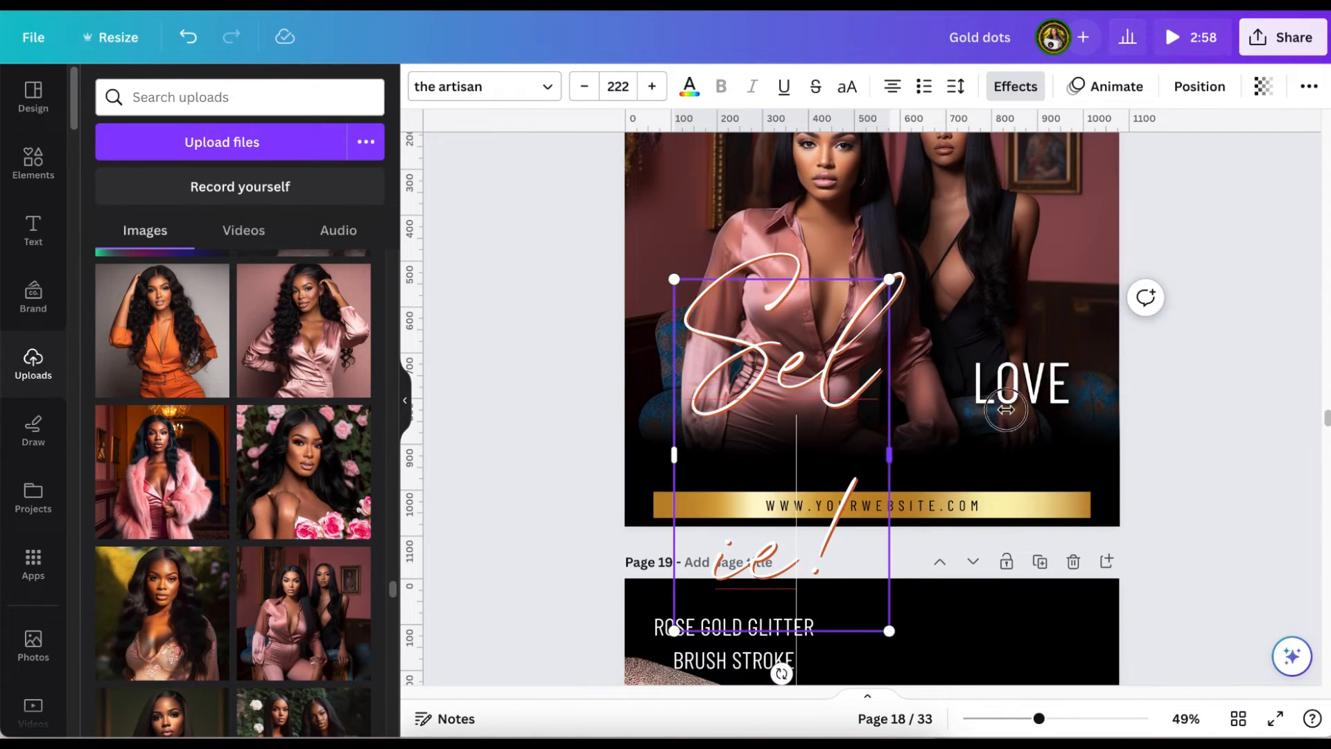
pyautogui.moveTo(889, 456); pyautogui.dragTo(1065, 390)
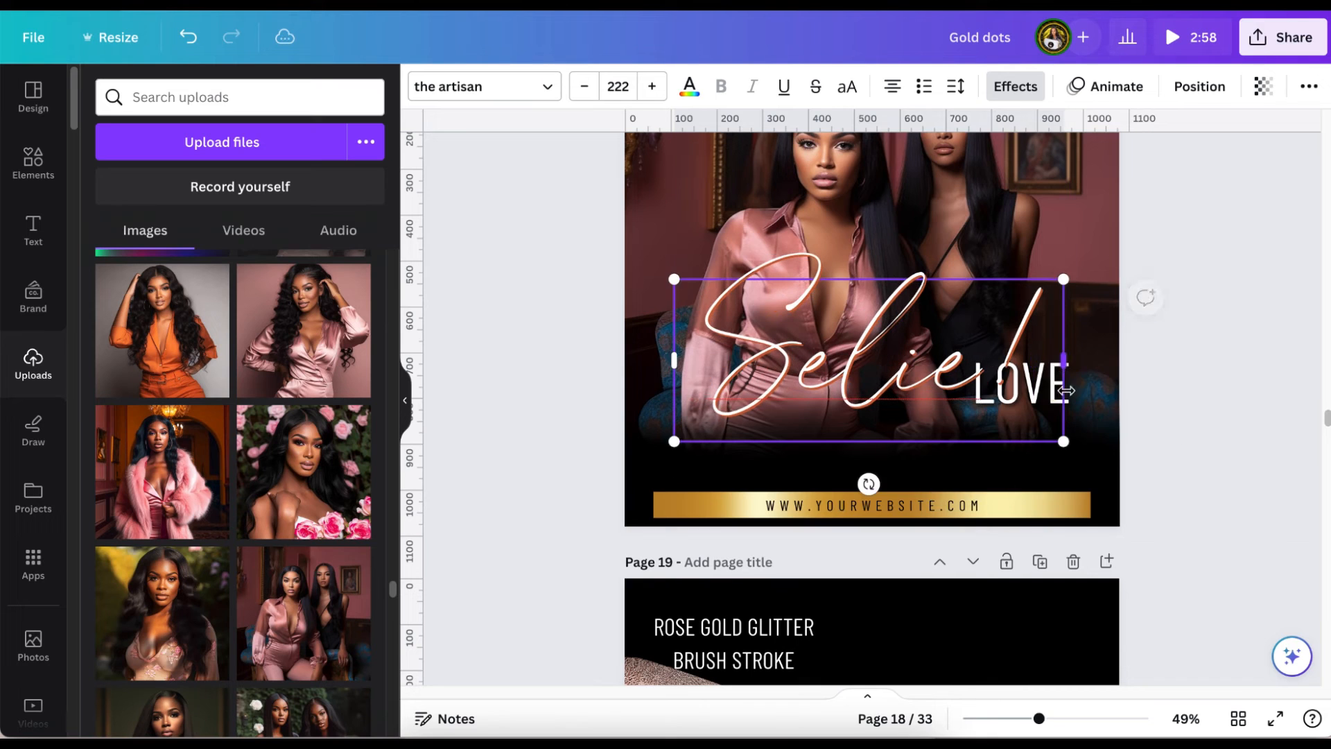
pyautogui.click(1228, 261)
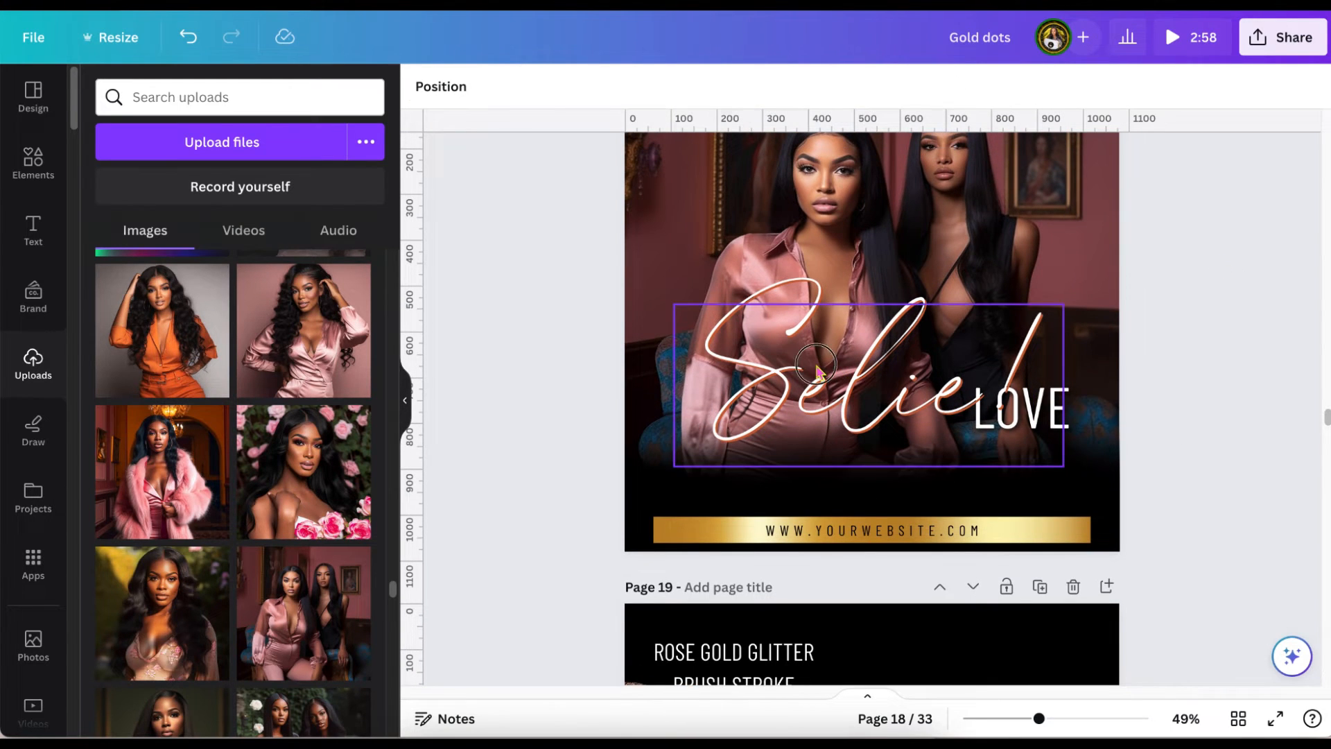
# Shift the script "Selie!" slightly up and left, and place "LOVE" just beneath its right end.
pyautogui.moveTo(817, 371); pyautogui.dragTo(805, 333)
pyautogui.click(1070, 408)
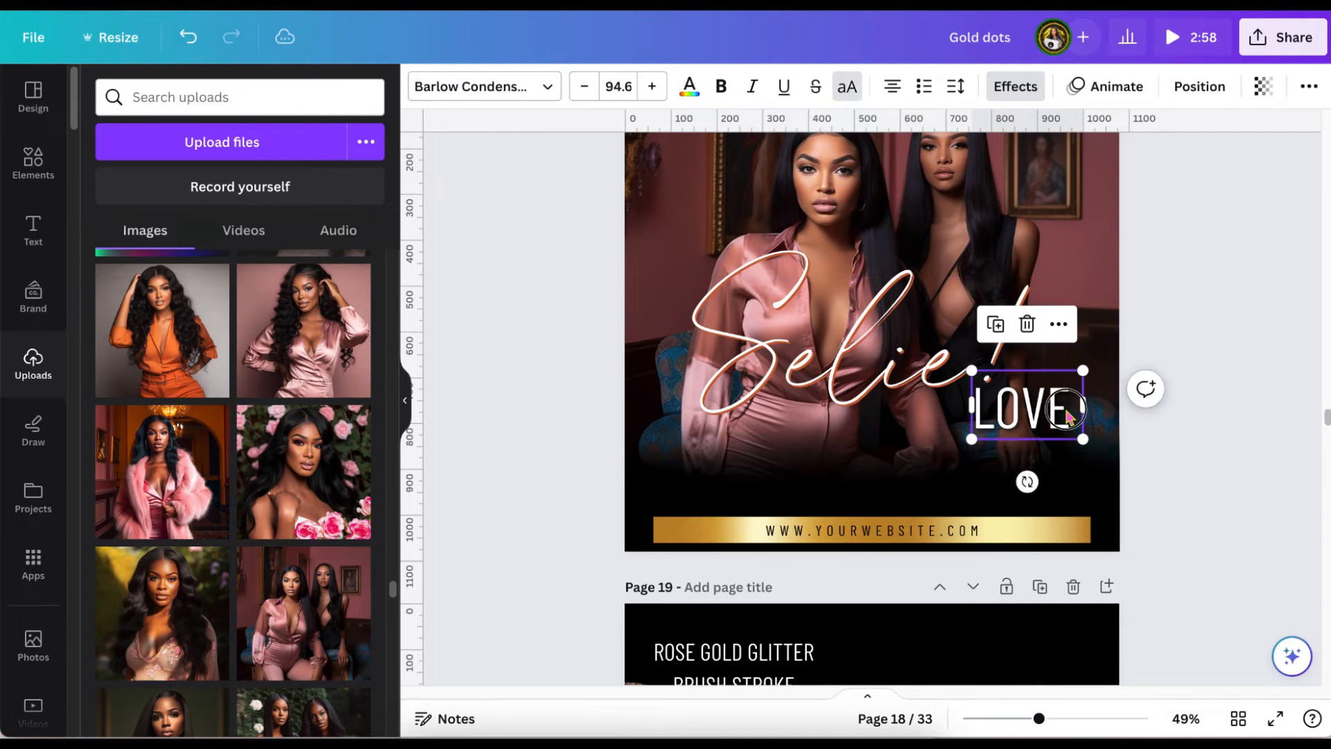
pyautogui.moveTo(1069, 408); pyautogui.dragTo(1031, 422)
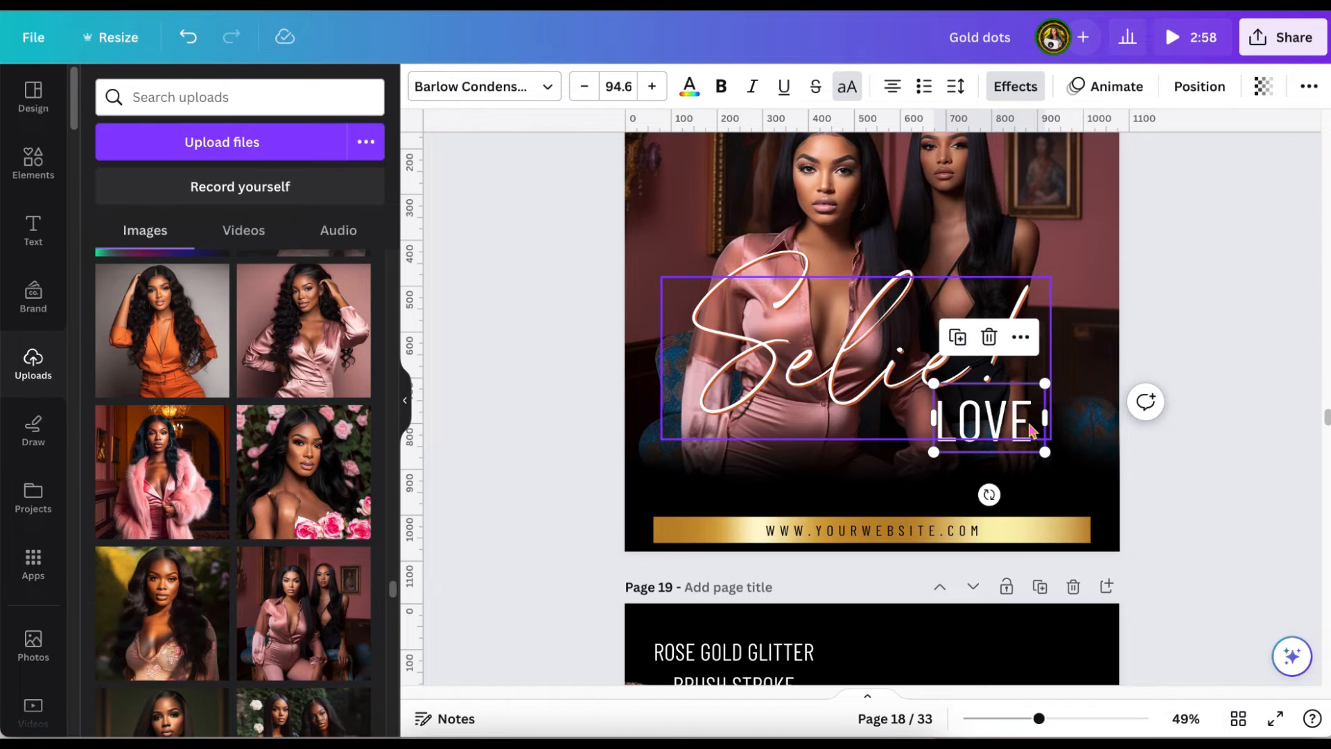
# Change the shadow colour of the script "Selie!" text to the teal #167D80.
pyautogui.click(768, 349)
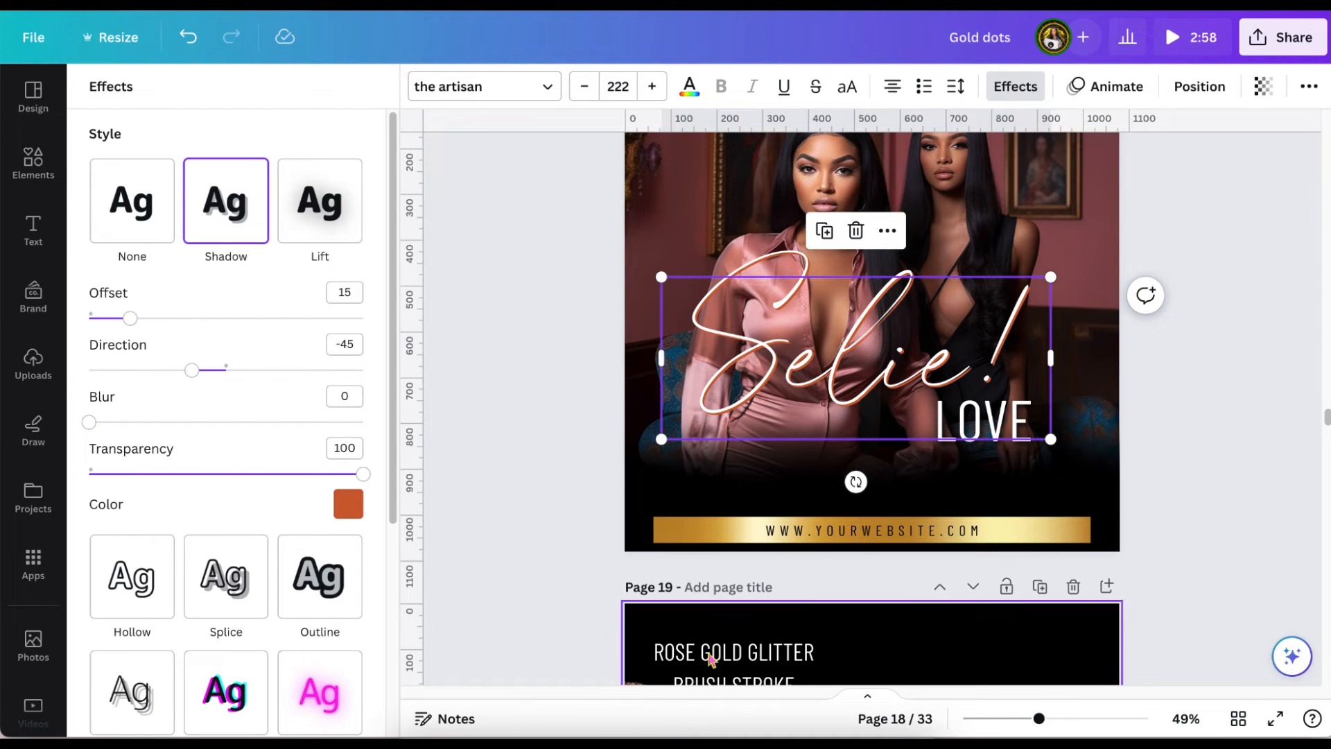
pyautogui.moveTo(1038, 721); pyautogui.dragTo(1057, 724)
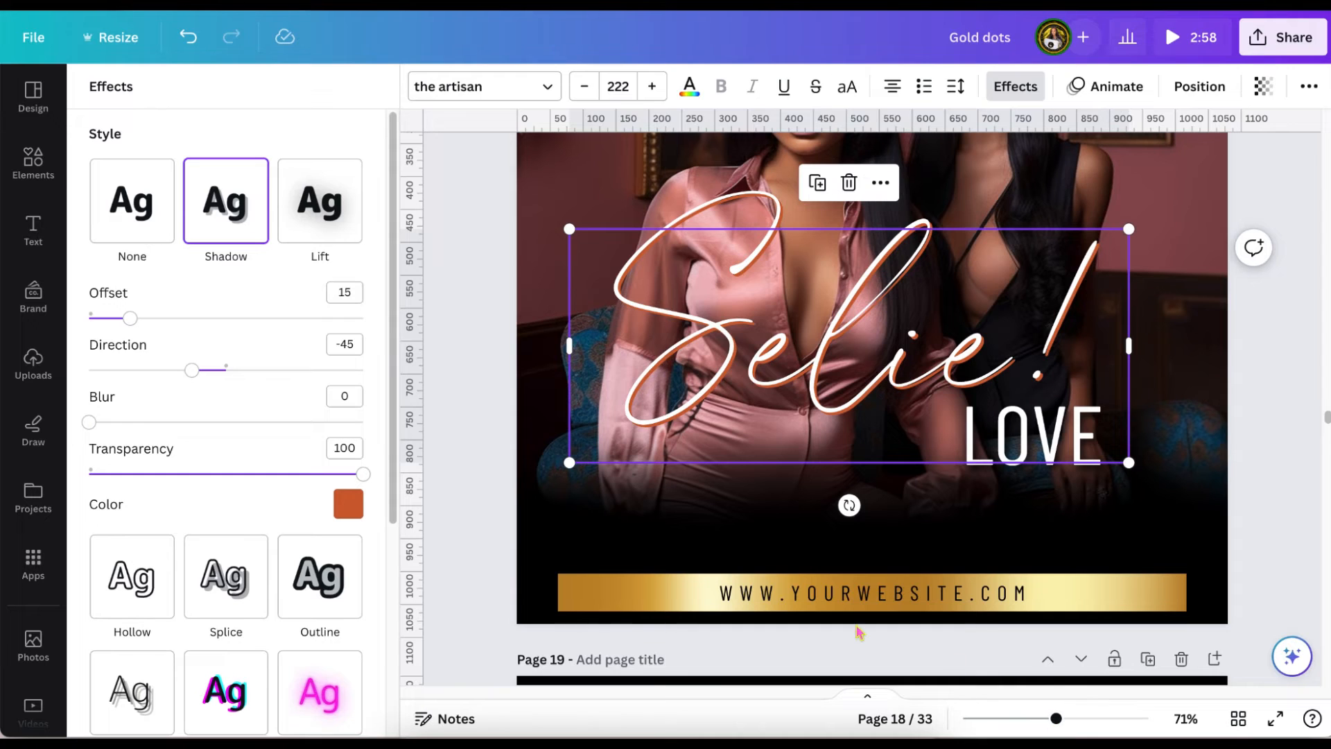
pyautogui.click(345, 507)
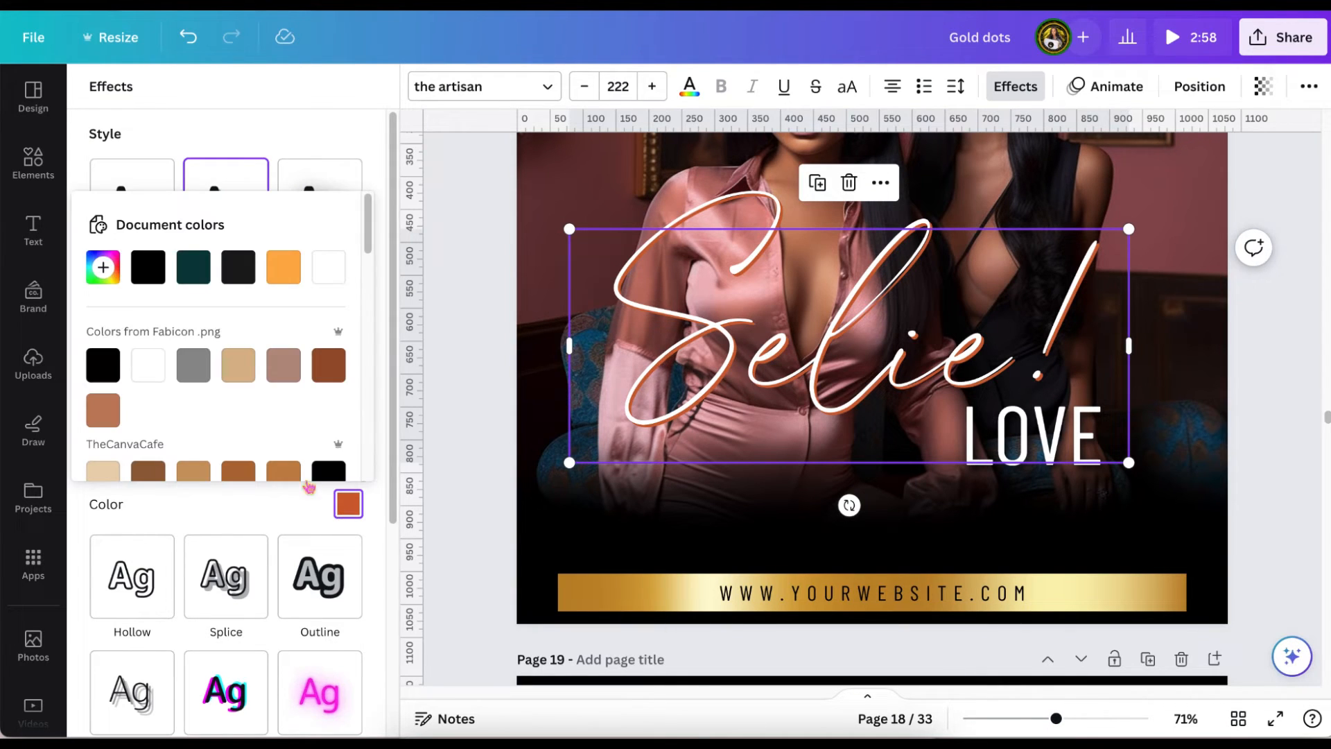
pyautogui.click(188, 284)
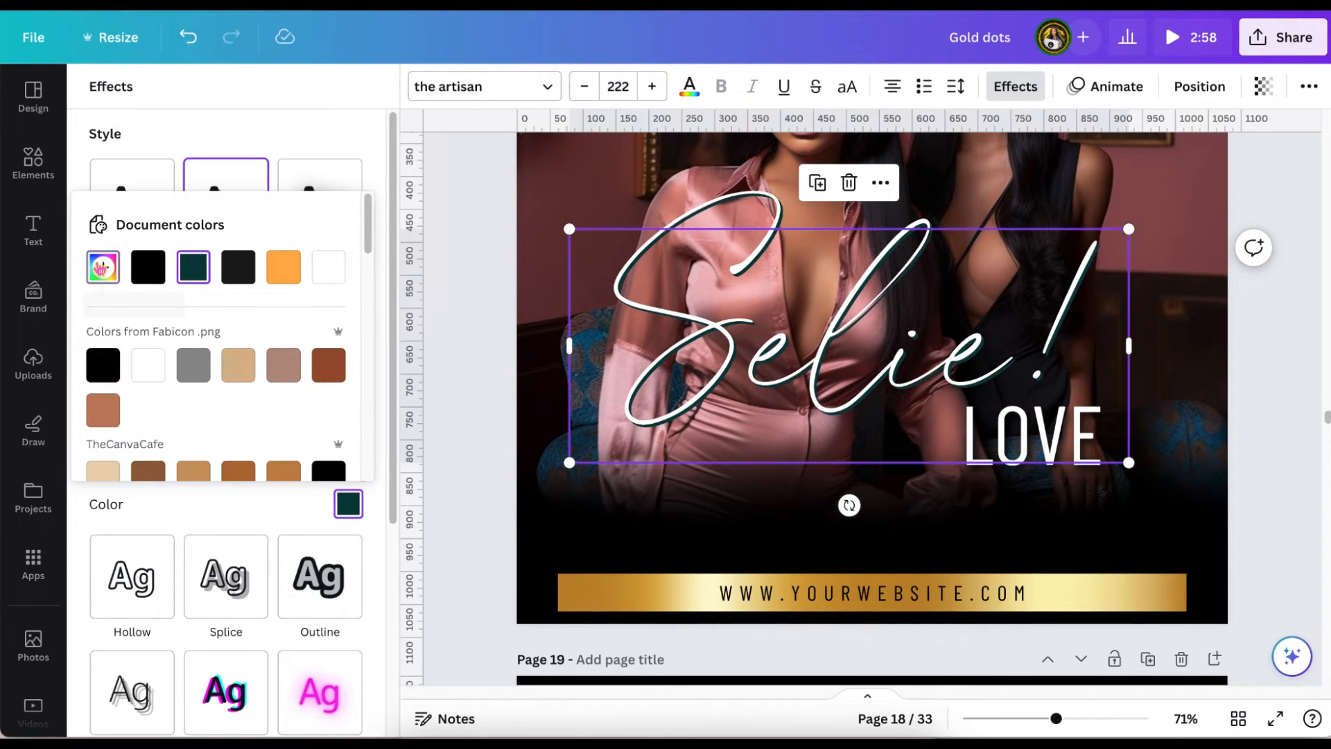
pyautogui.click(111, 262)
pyautogui.moveTo(317, 389); pyautogui.dragTo(314, 357)
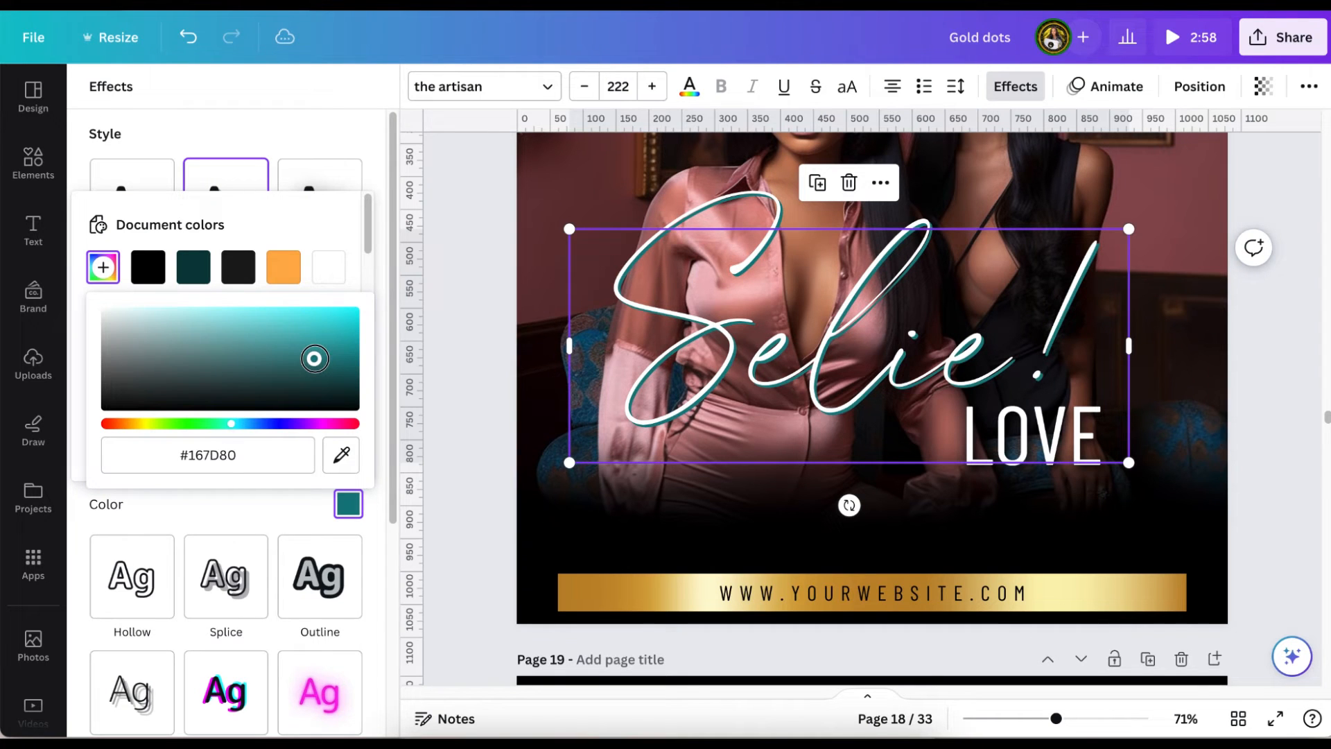
pyautogui.click(471, 205)
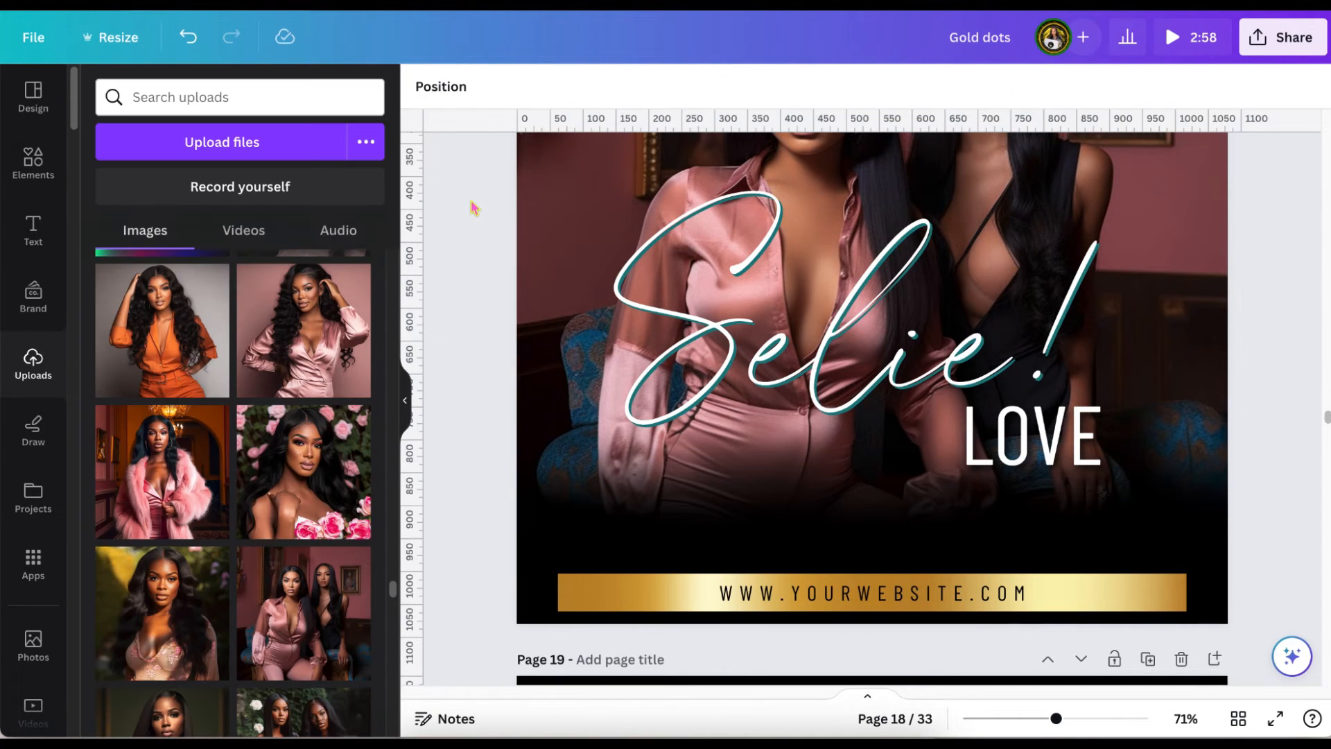
pyautogui.scroll(2, 472, 207)
pyautogui.scroll(-2, 470, 206)
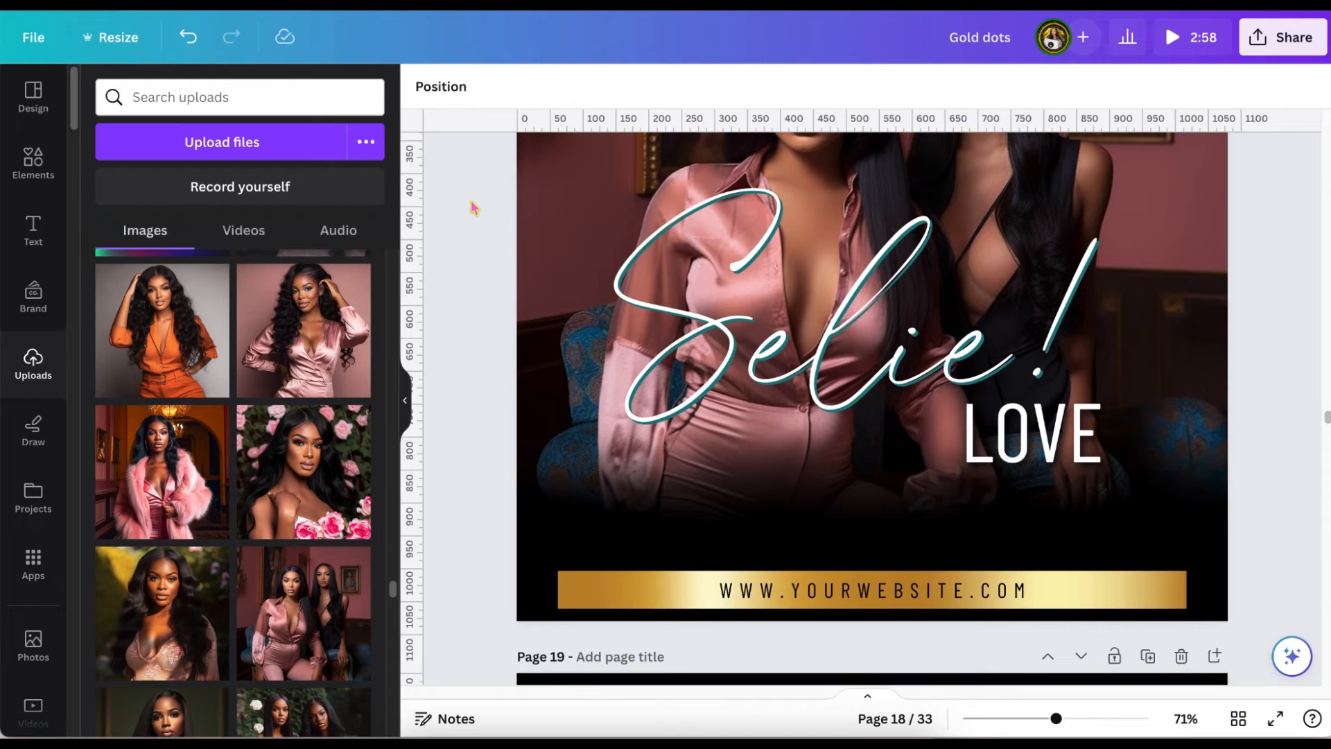
# Bring the rose gold glitter hearts from page 19 up onto the two-women photo on page 18.
pyautogui.scroll(-4, 971, 438)
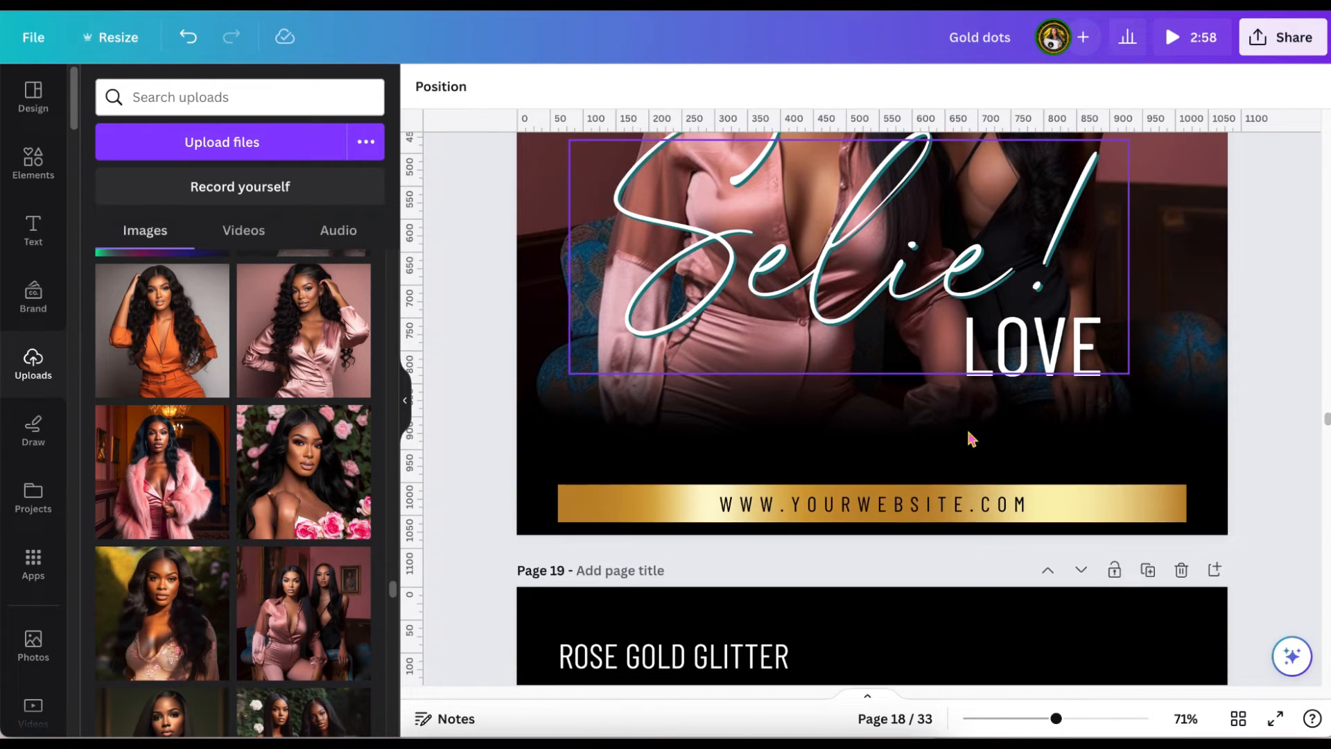
pyautogui.scroll(-6, 872, 612)
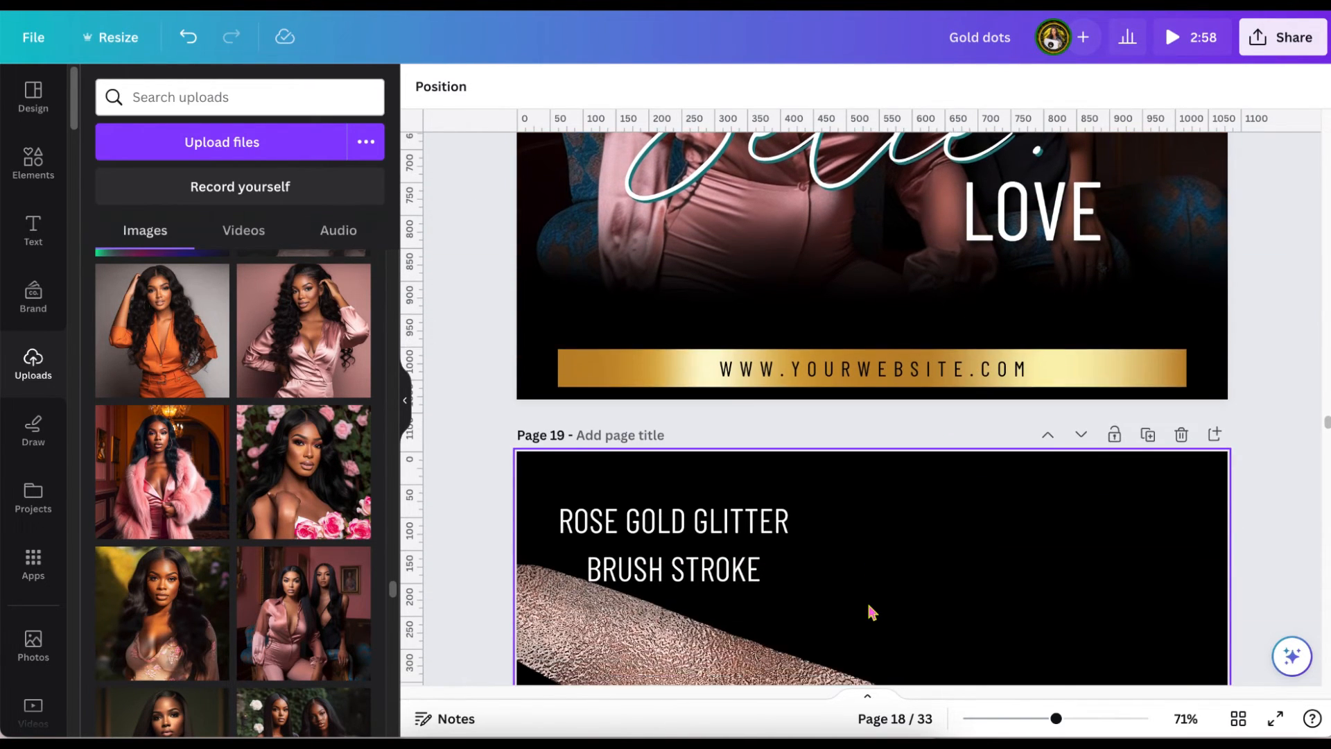
pyautogui.scroll(-1, 872, 612)
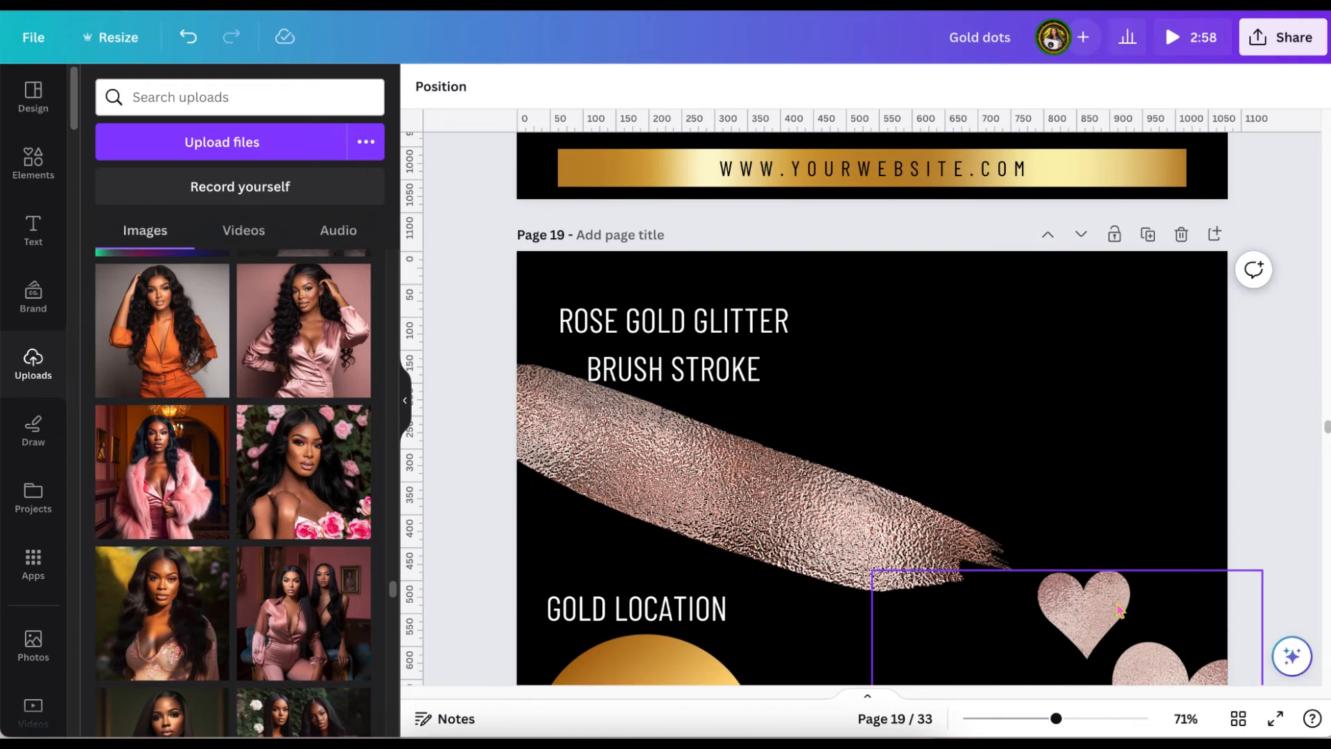
pyautogui.click(1119, 610)
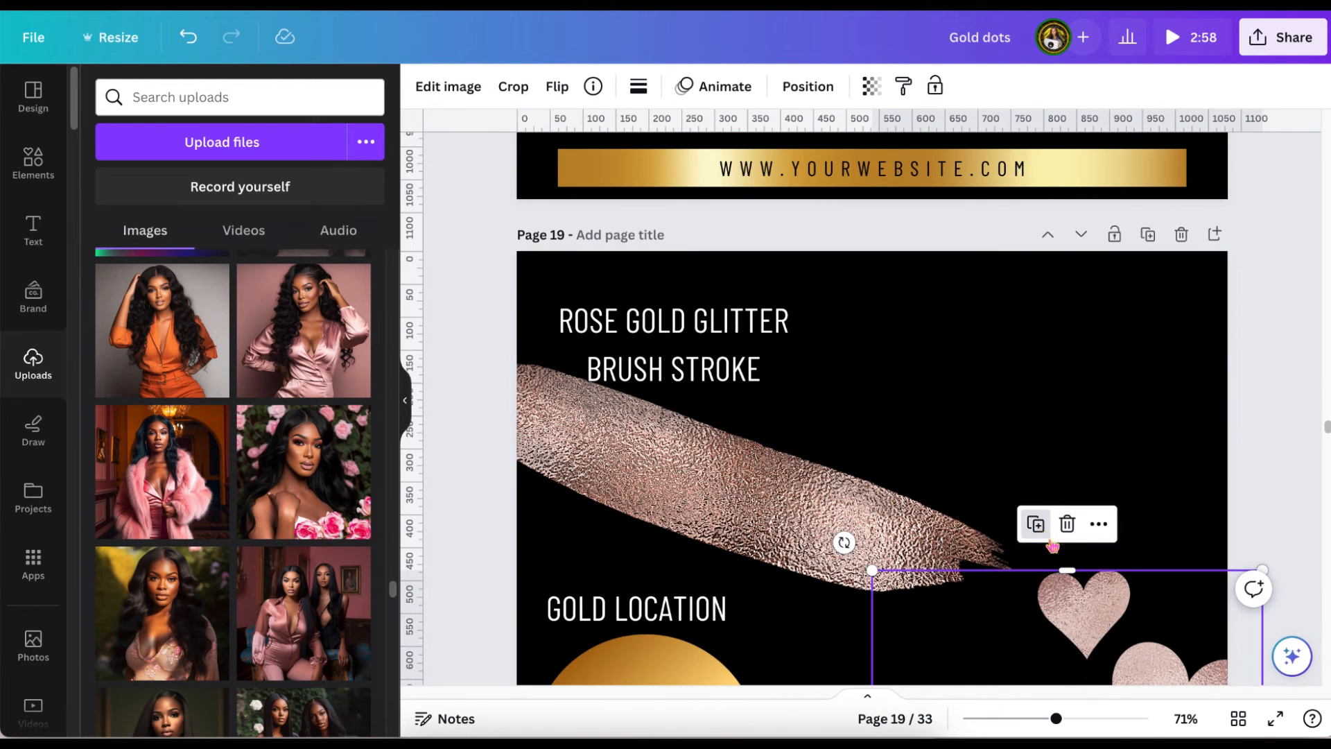
pyautogui.moveTo(1060, 573); pyautogui.dragTo(1045, 393)
pyautogui.scroll(3, 1057, 420)
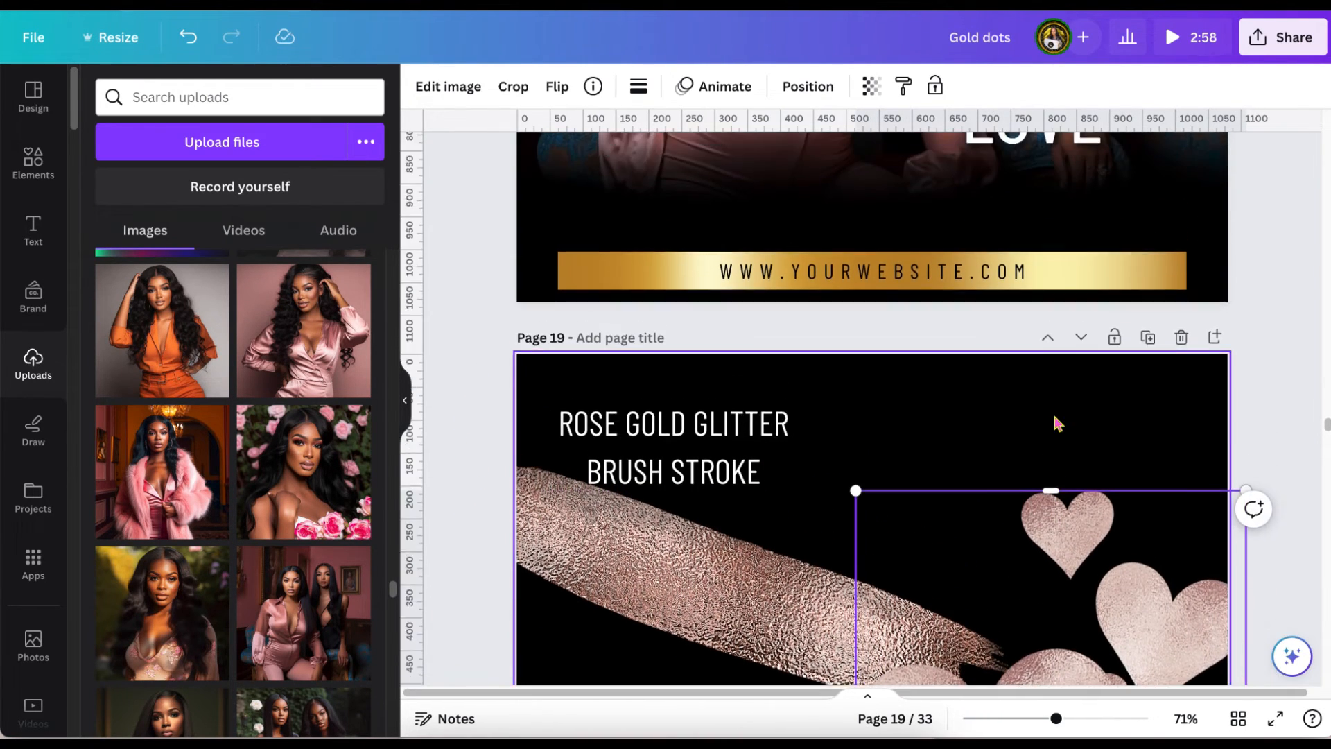
pyautogui.moveTo(1029, 593); pyautogui.dragTo(995, 261)
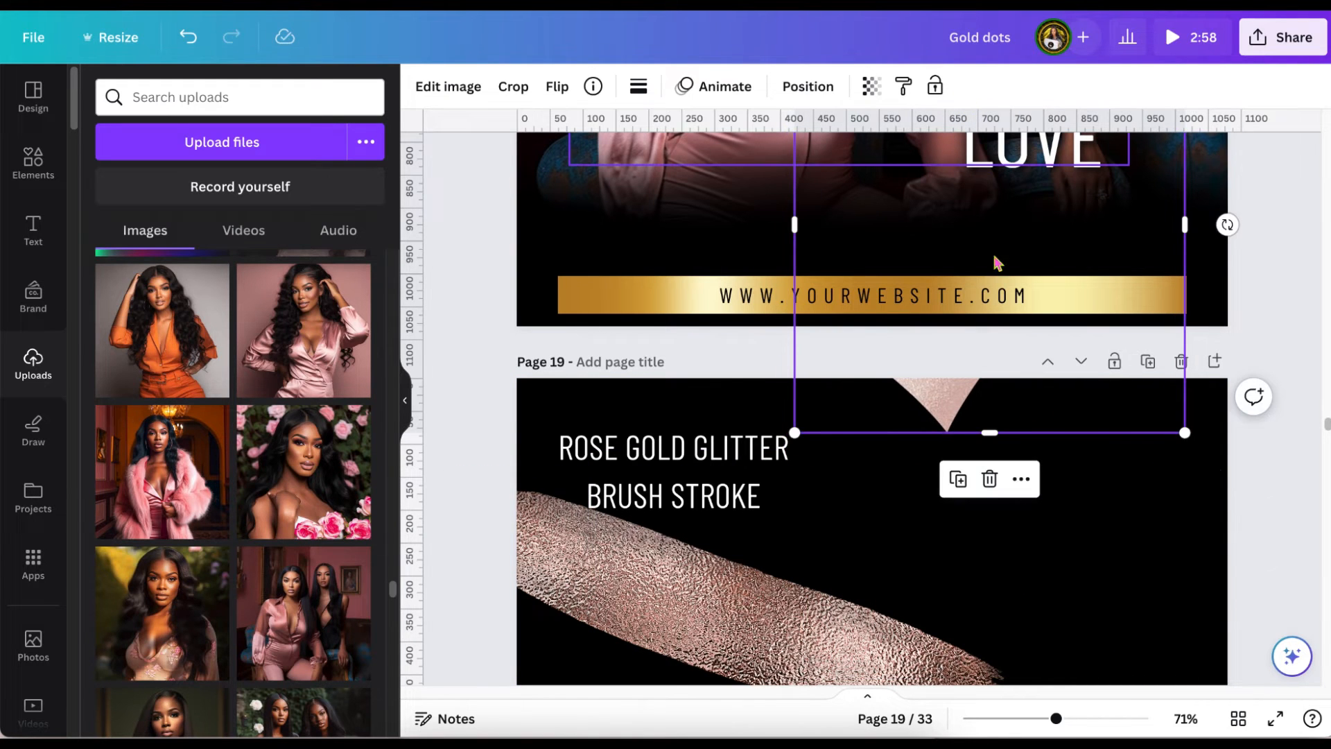
pyautogui.moveTo(1001, 380); pyautogui.dragTo(995, 222)
pyautogui.scroll(8, 999, 223)
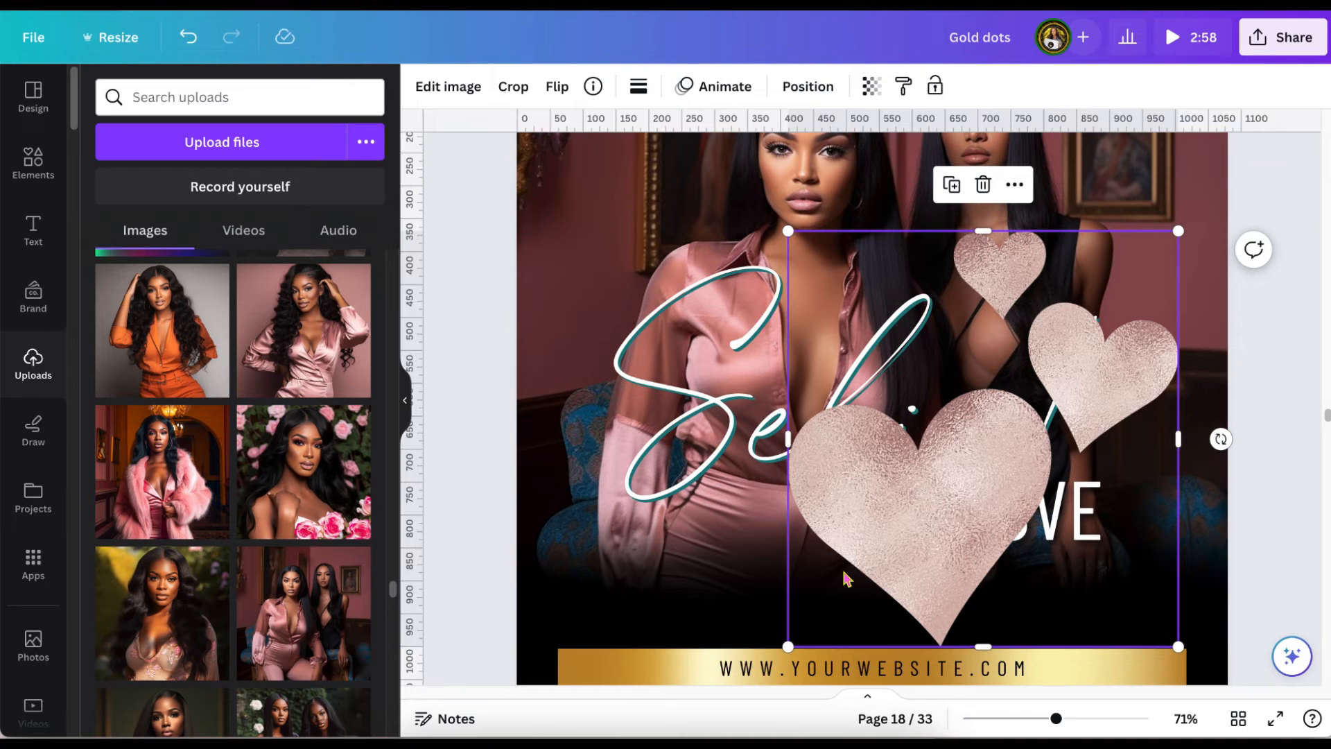
# Shrink the hearts to about 417 by 445 px, position the largest one over "LOVE", and layer them behind both texts.
pyautogui.moveTo(810, 624); pyautogui.dragTo(916, 528)
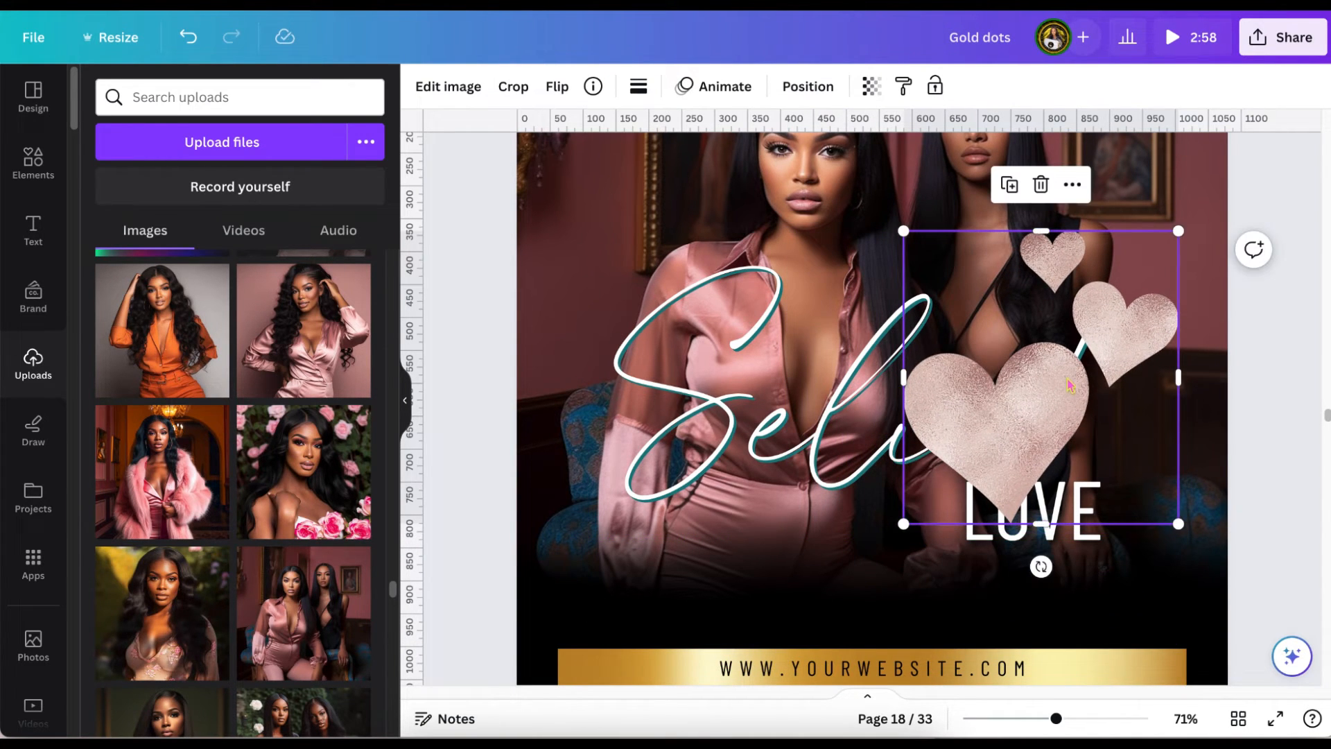
pyautogui.moveTo(1068, 390); pyautogui.dragTo(1088, 471)
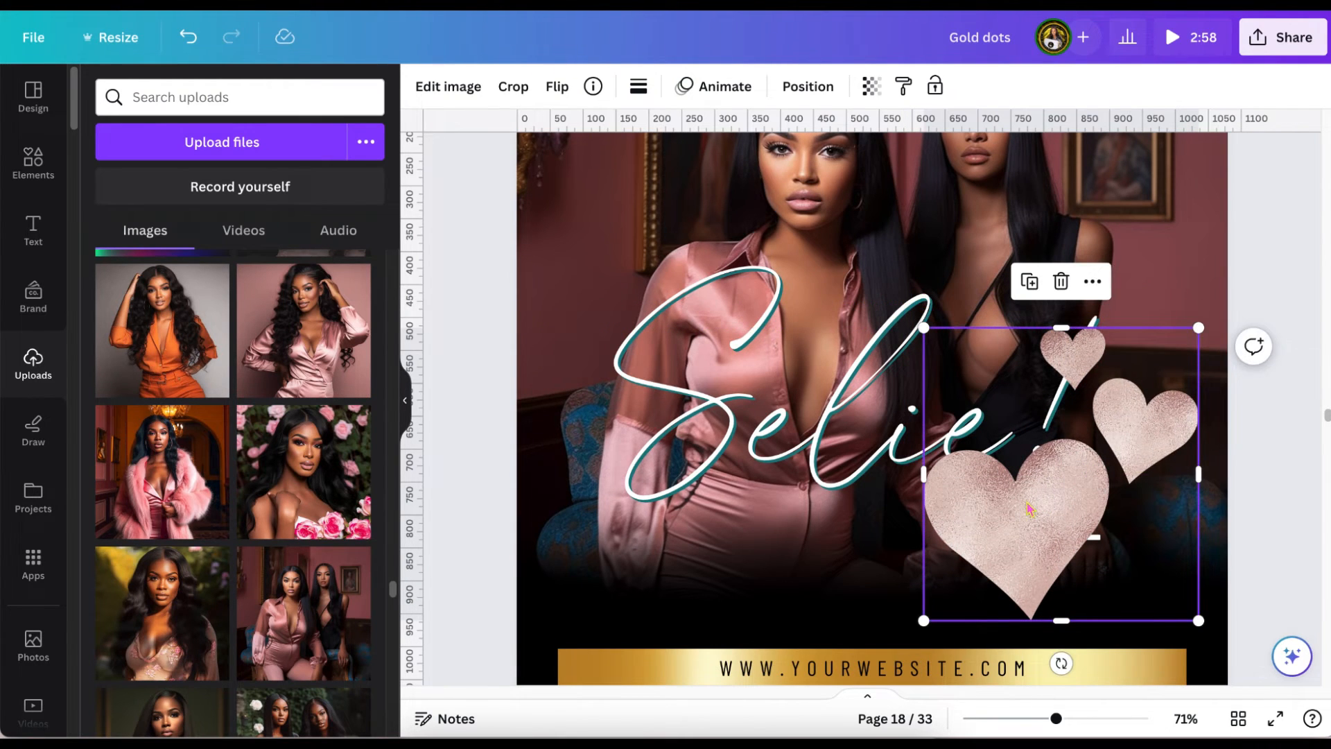
pyautogui.click(805, 86)
pyautogui.click(299, 133)
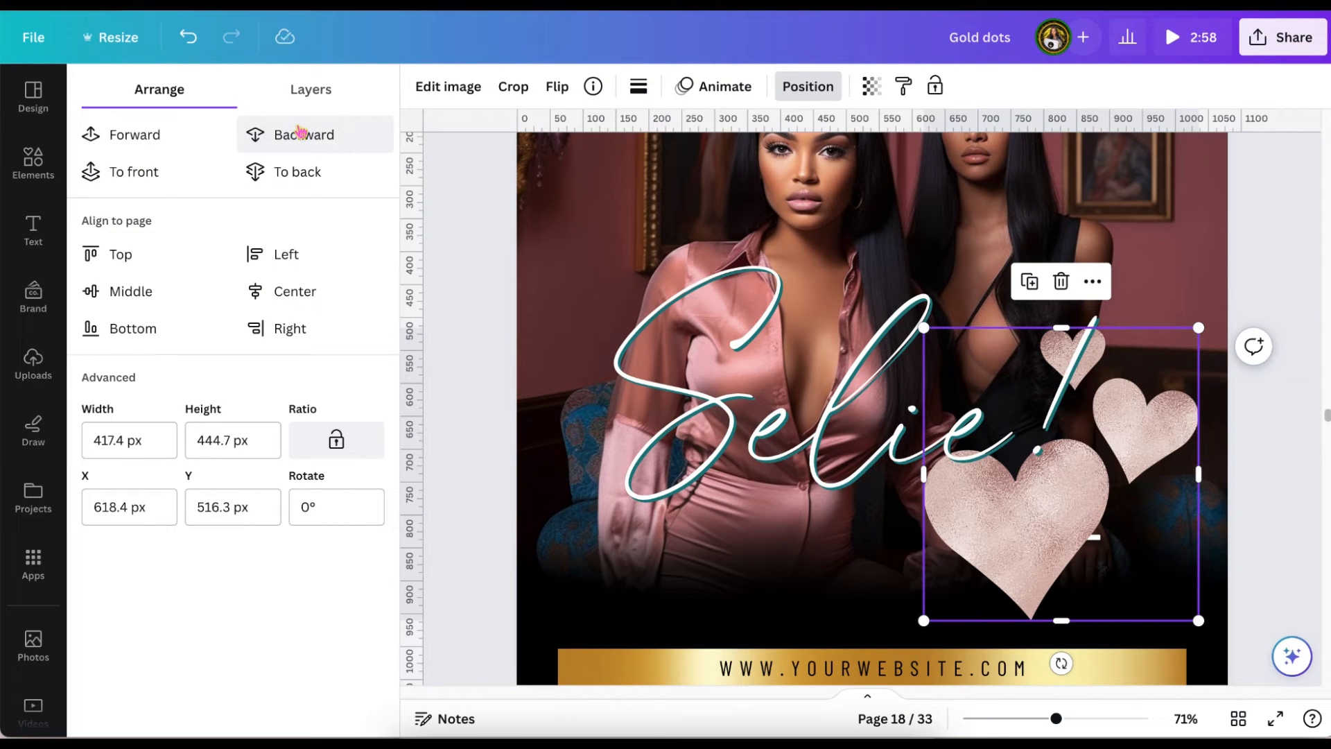
pyautogui.click(302, 138)
pyautogui.click(465, 275)
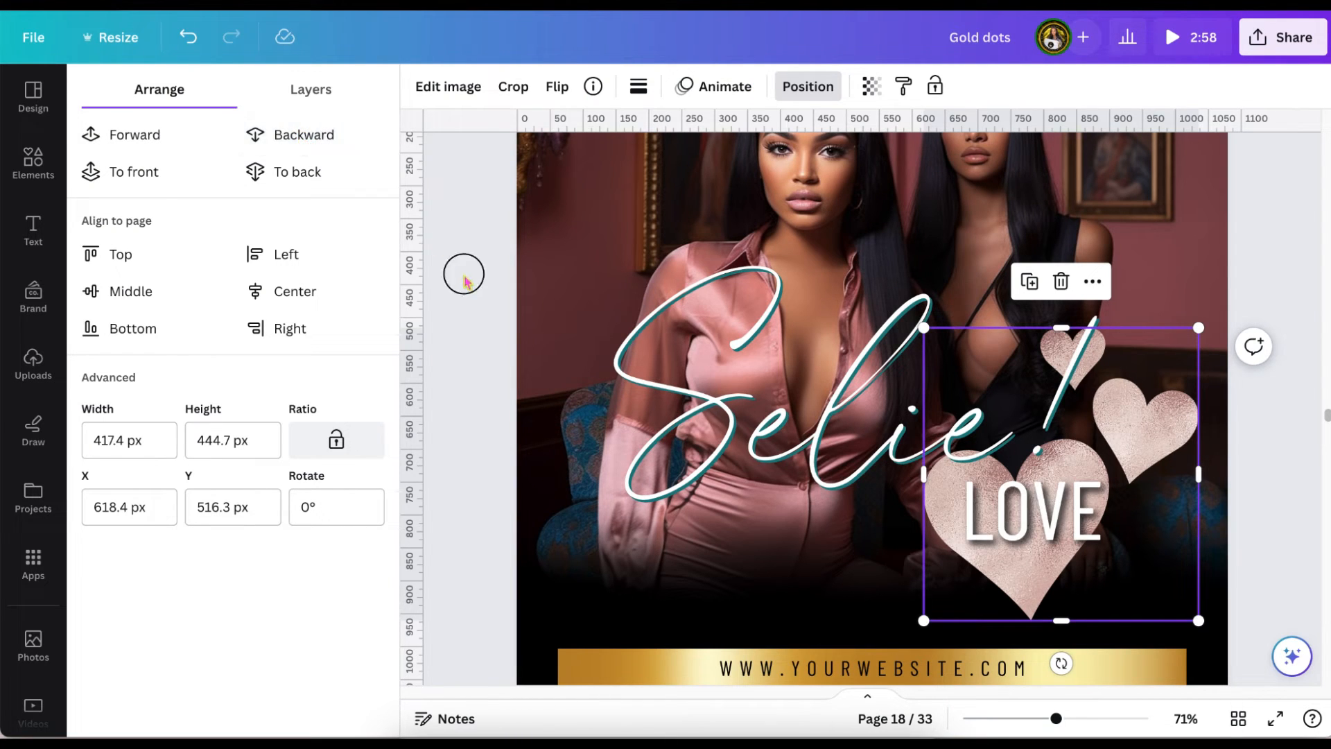
pyautogui.click(465, 275)
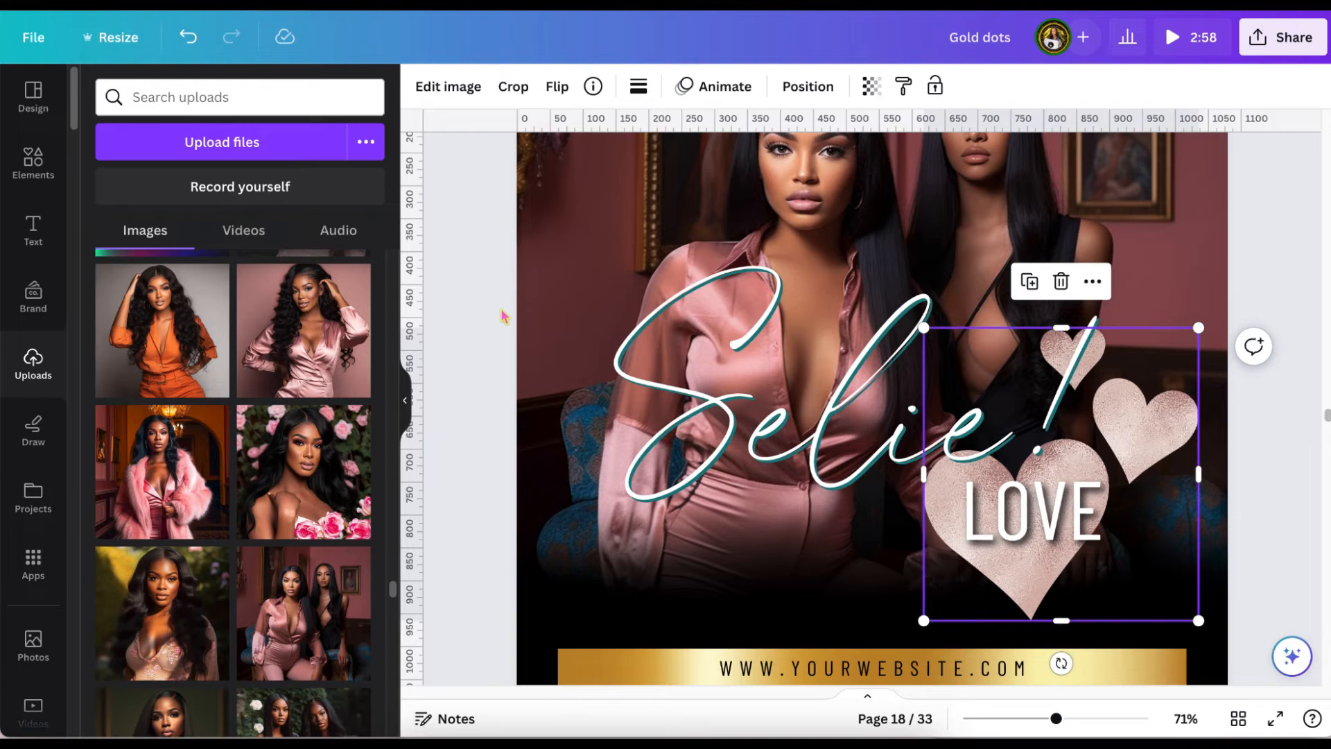
pyautogui.scroll(-1, 495, 316)
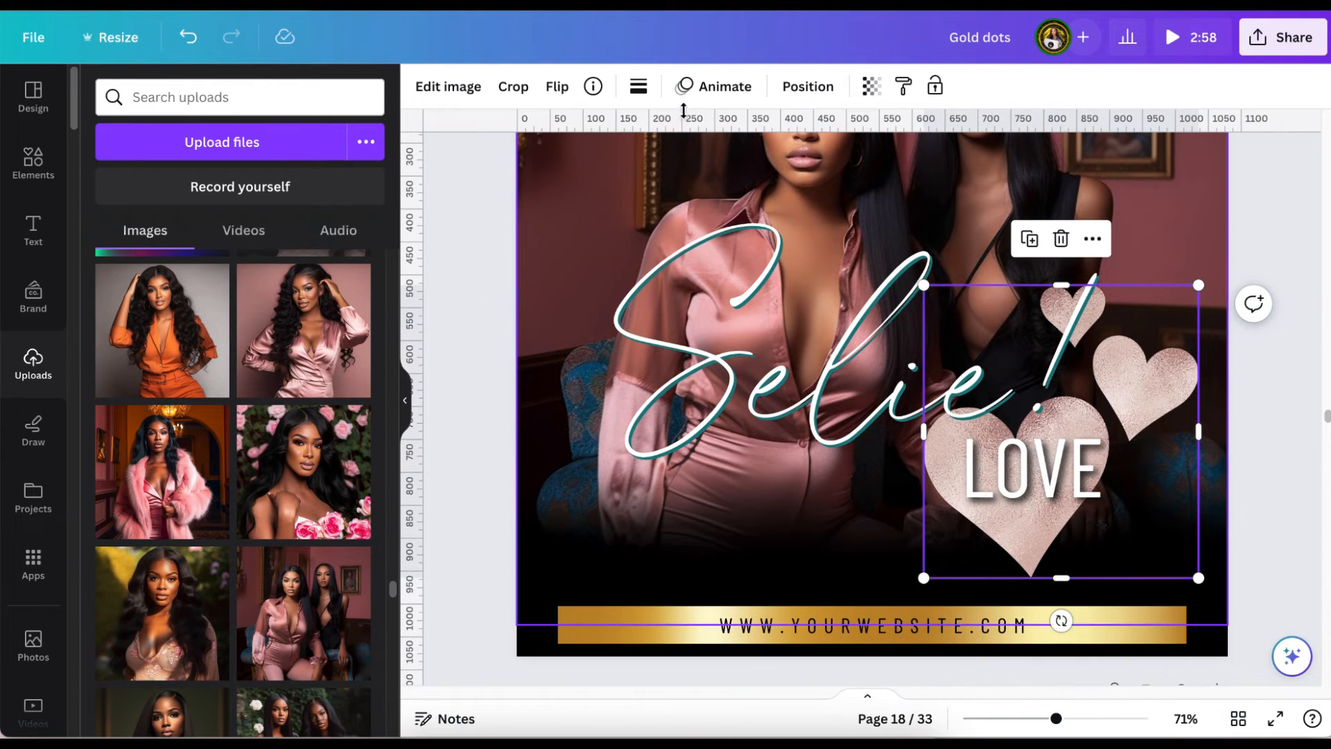
pyautogui.click(435, 89)
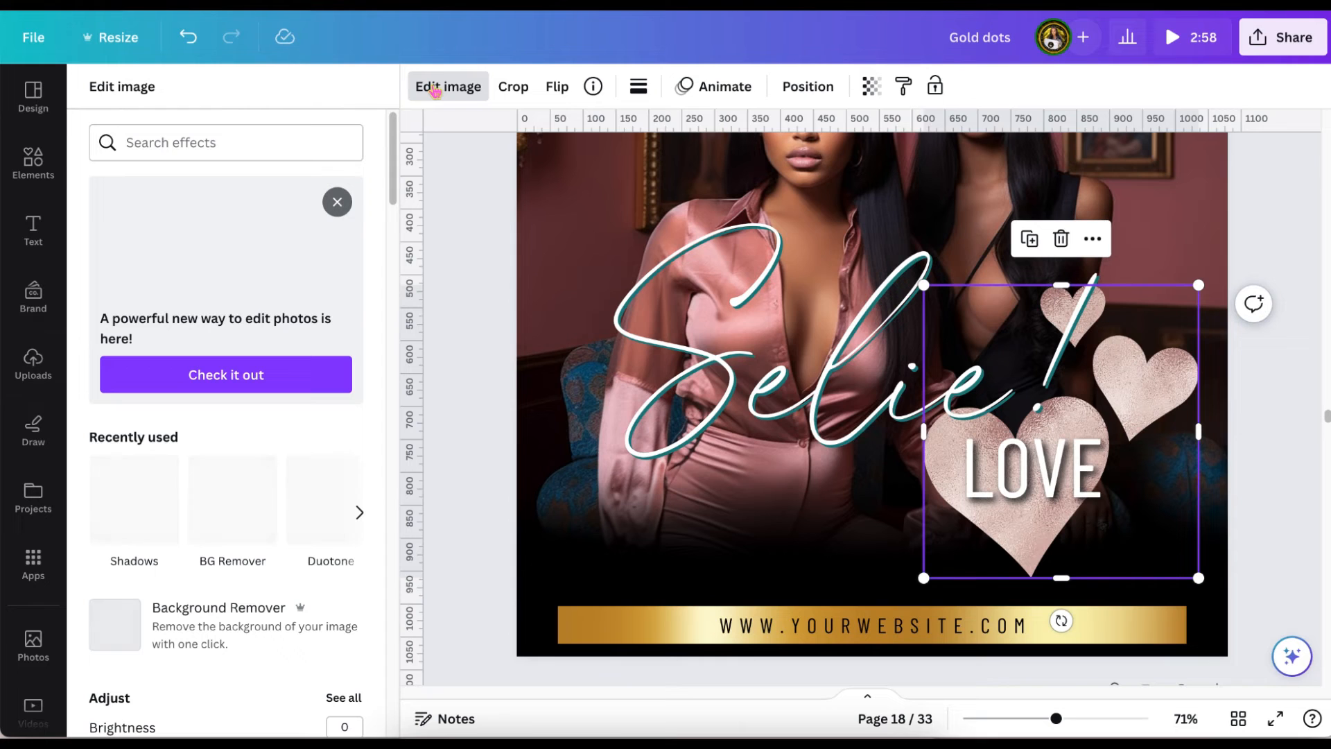
pyautogui.click(139, 498)
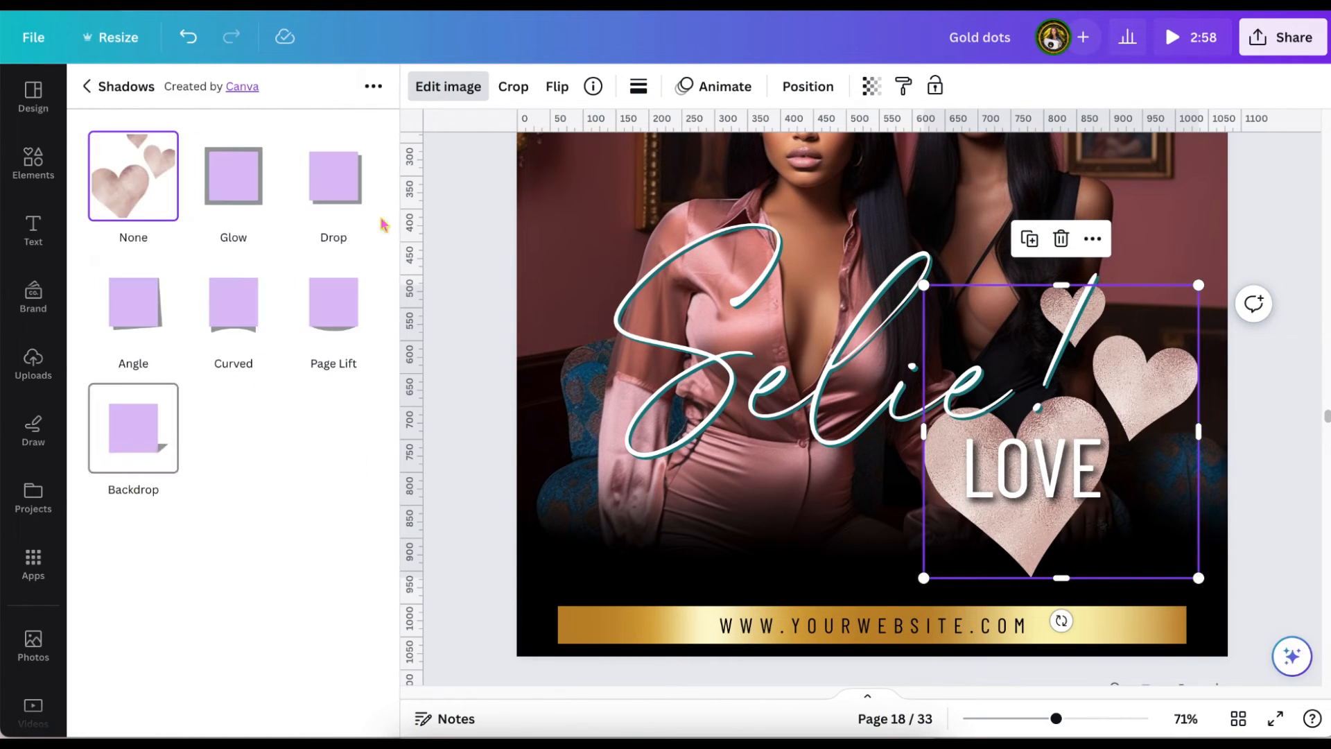
pyautogui.click(340, 190)
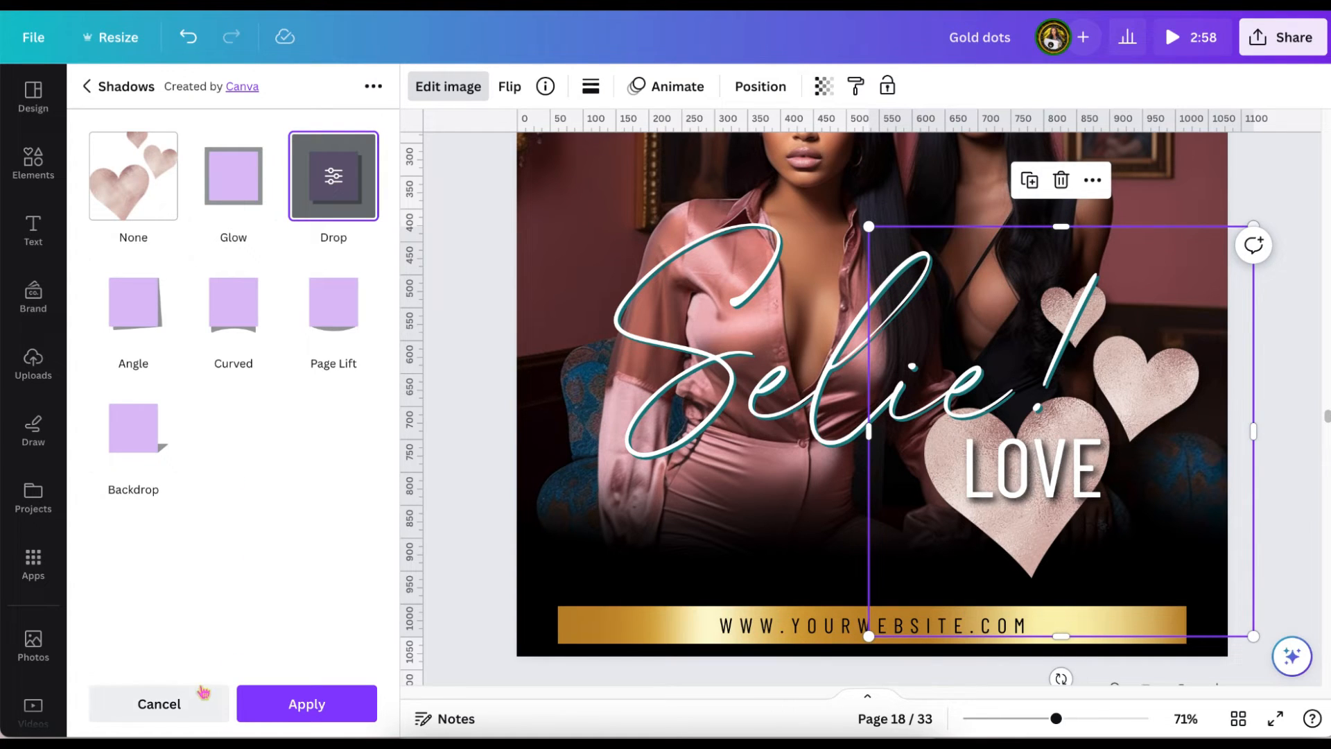
pyautogui.click(175, 693)
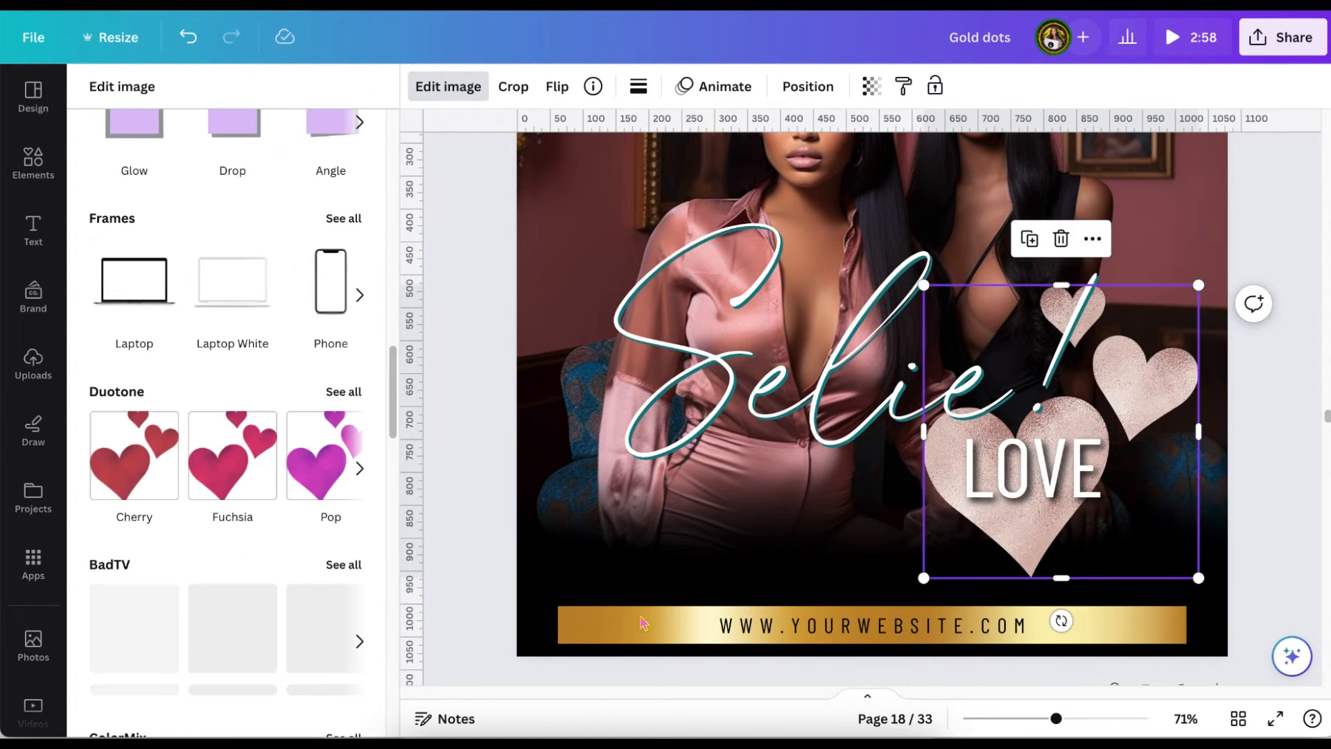
# Recolour the black fade at the foot of page 18 to the dark teal #0a3c3d.
pyautogui.click(538, 539)
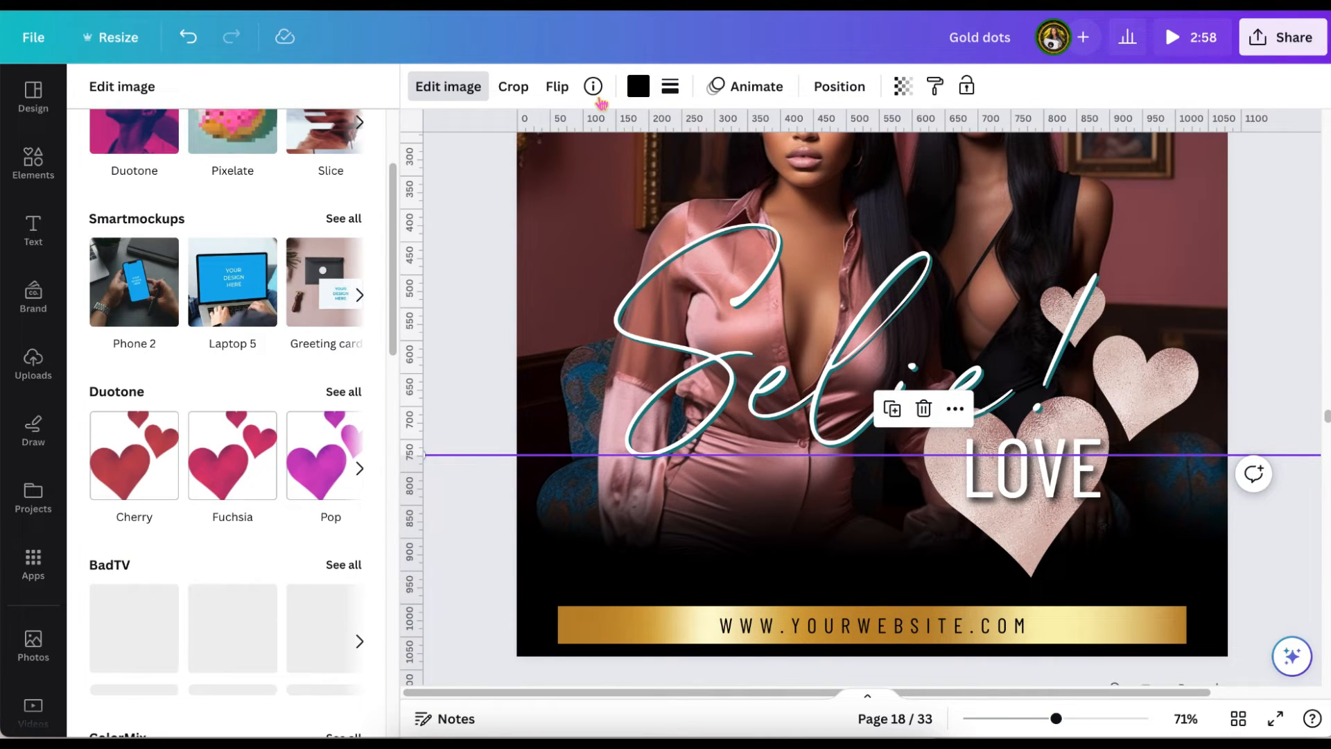
pyautogui.click(638, 88)
pyautogui.click(215, 214)
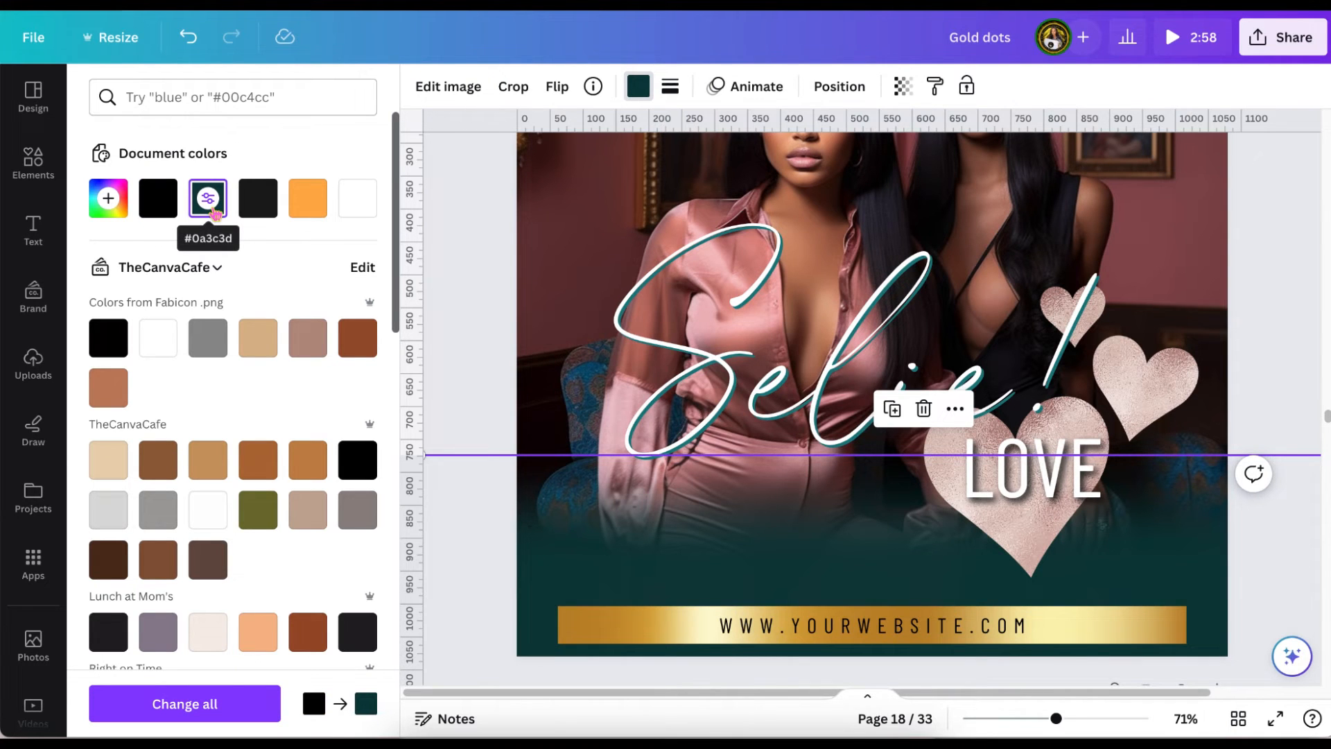
# Recolour the fade at the foot of page 18 to the navy #0B304E sampled from the blue chair in the photo.
pyautogui.click(497, 242)
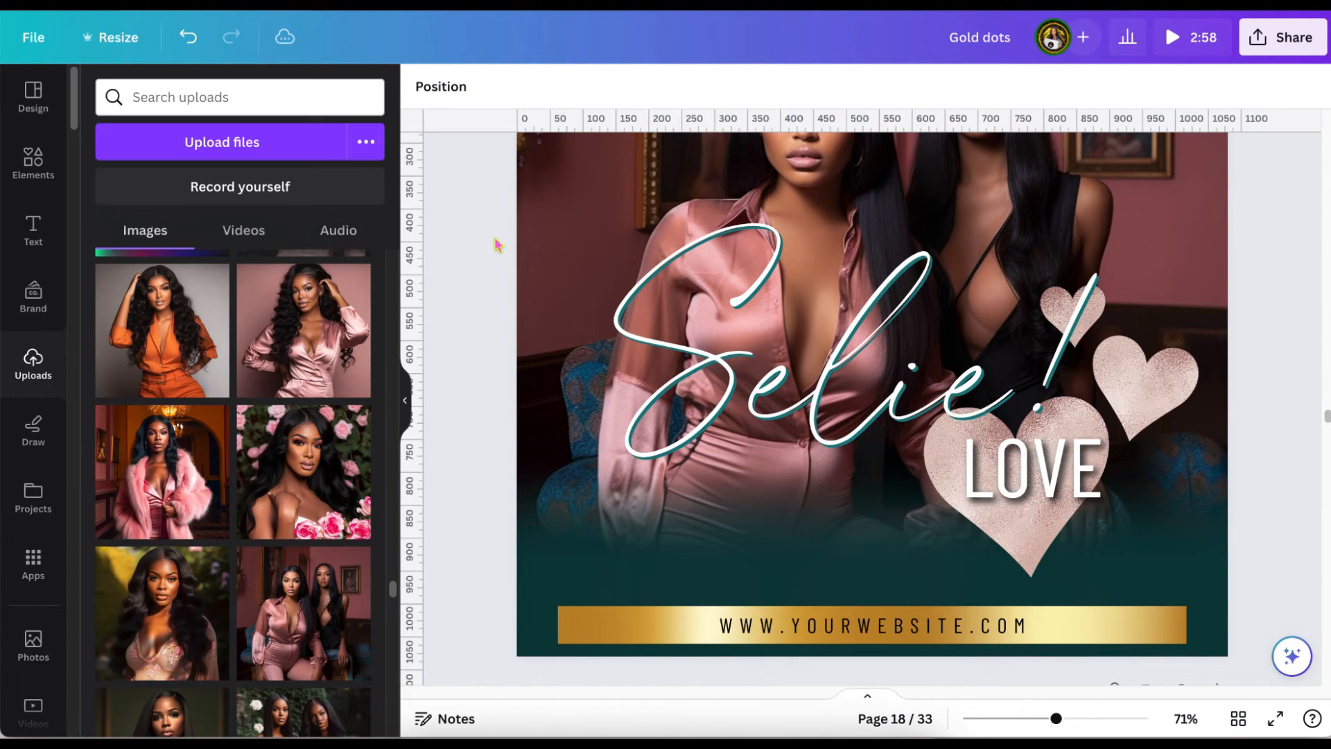
pyautogui.scroll(3, 496, 243)
pyautogui.scroll(-3, 496, 242)
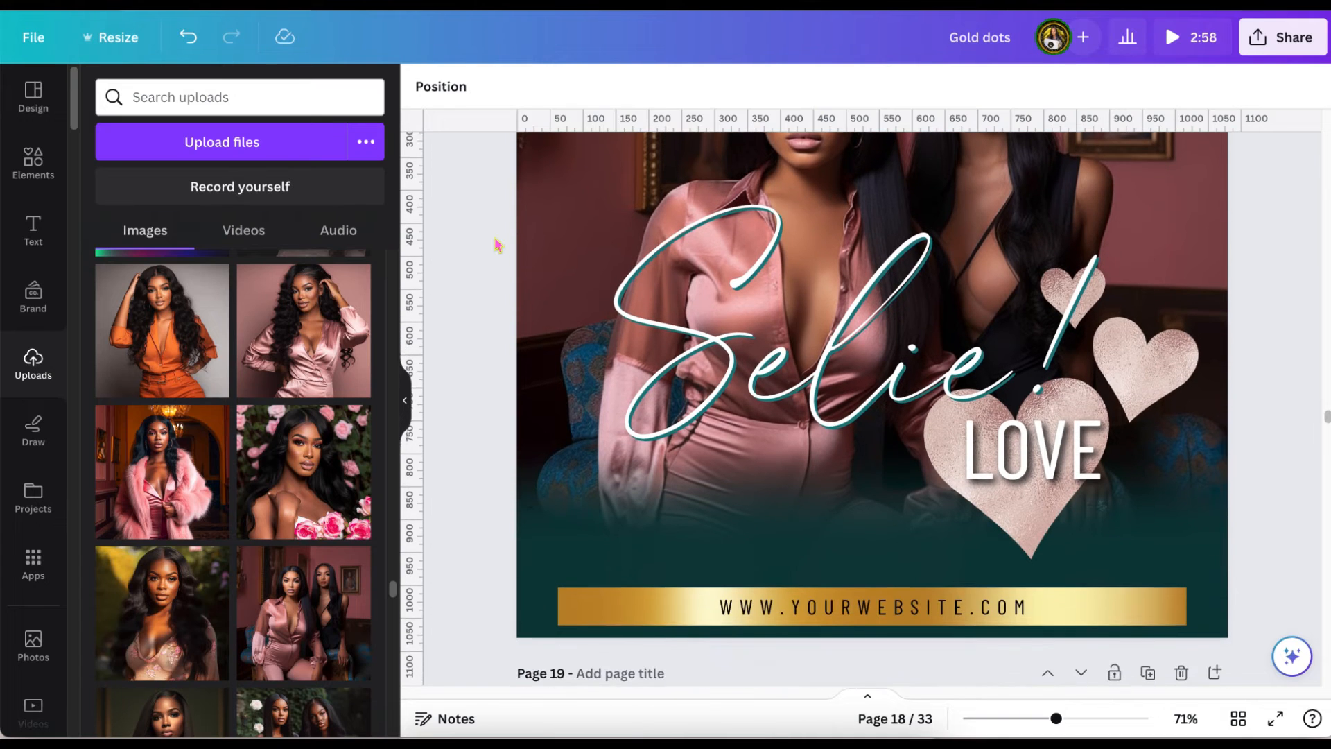
pyautogui.click(549, 542)
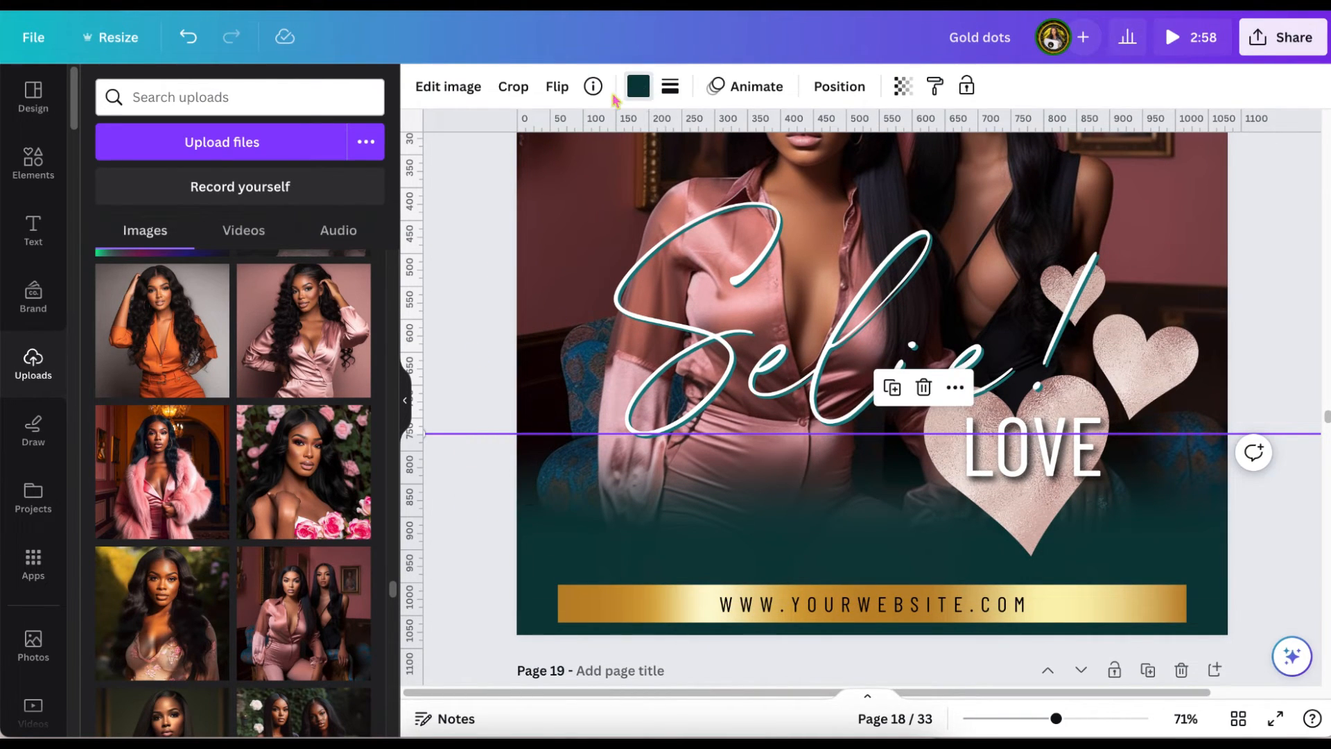
pyautogui.click(637, 88)
pyautogui.click(109, 205)
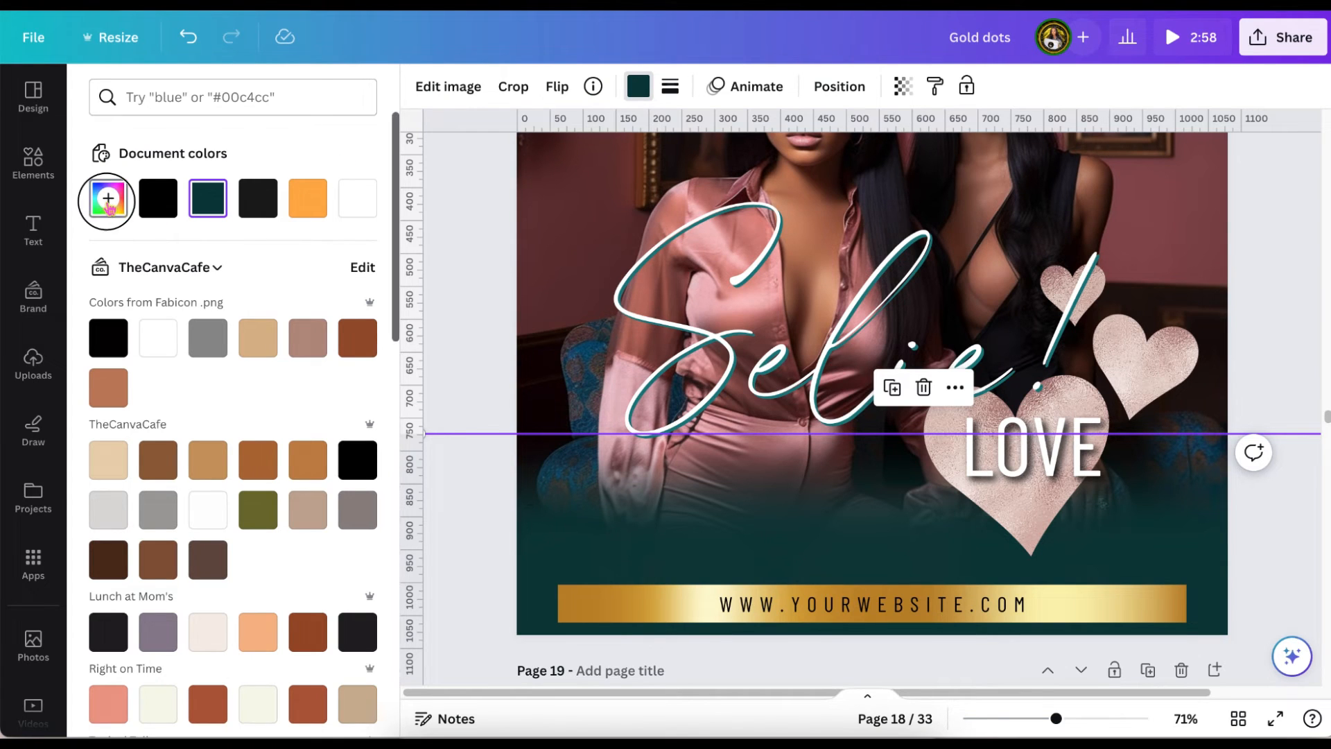
pyautogui.click(339, 387)
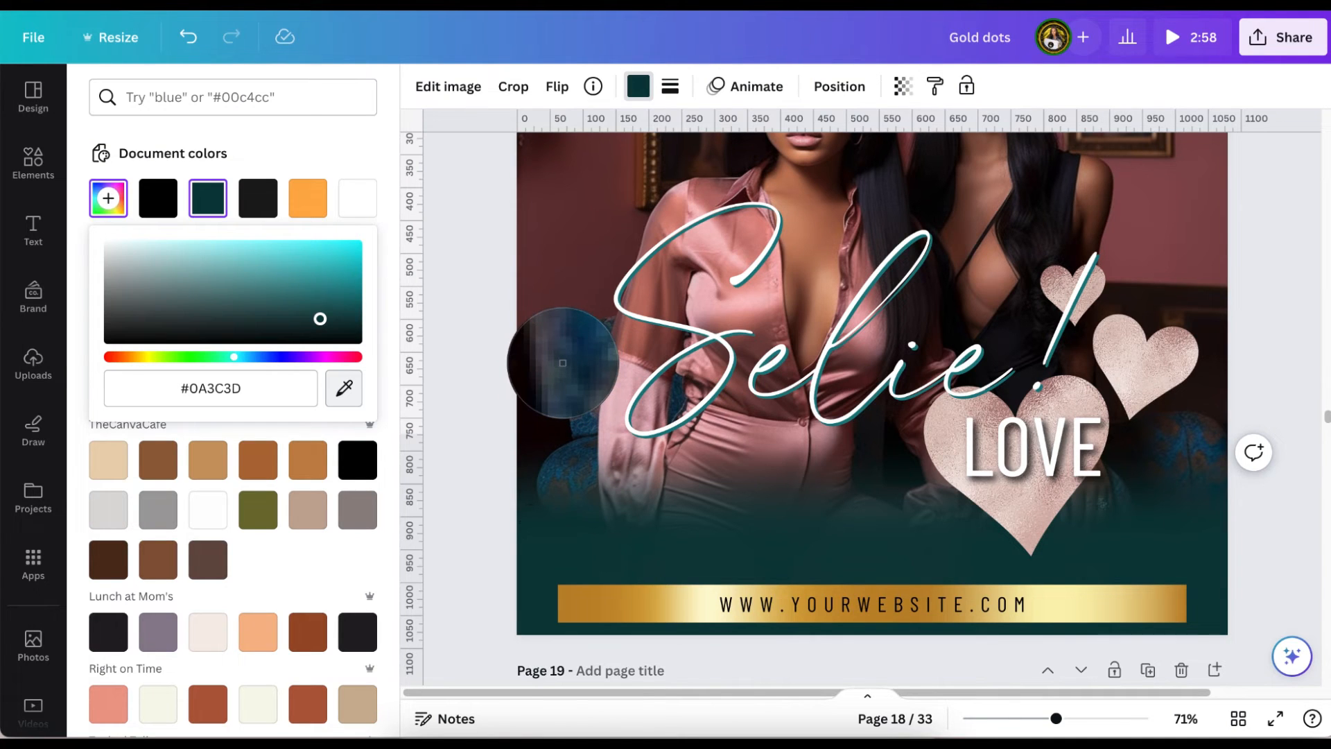
pyautogui.click(565, 366)
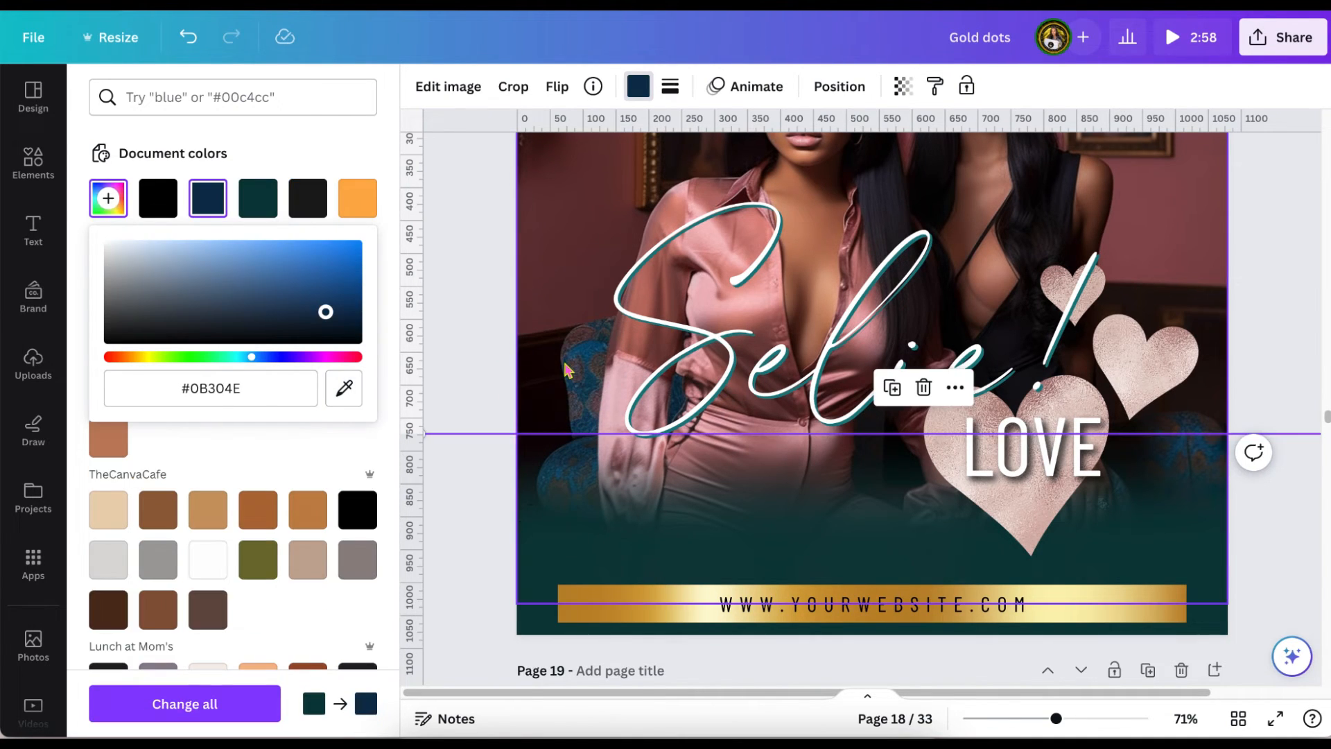
pyautogui.scroll(2, 631, 363)
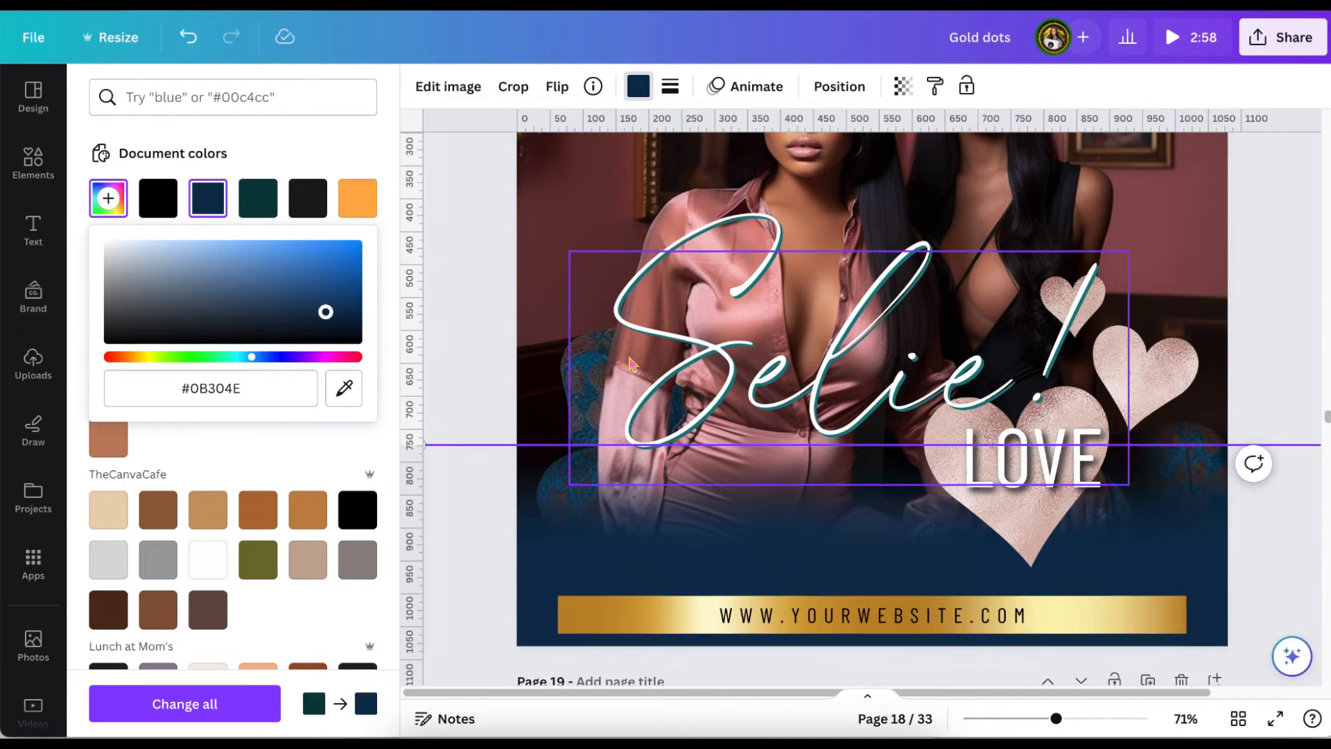
pyautogui.scroll(-2, 631, 362)
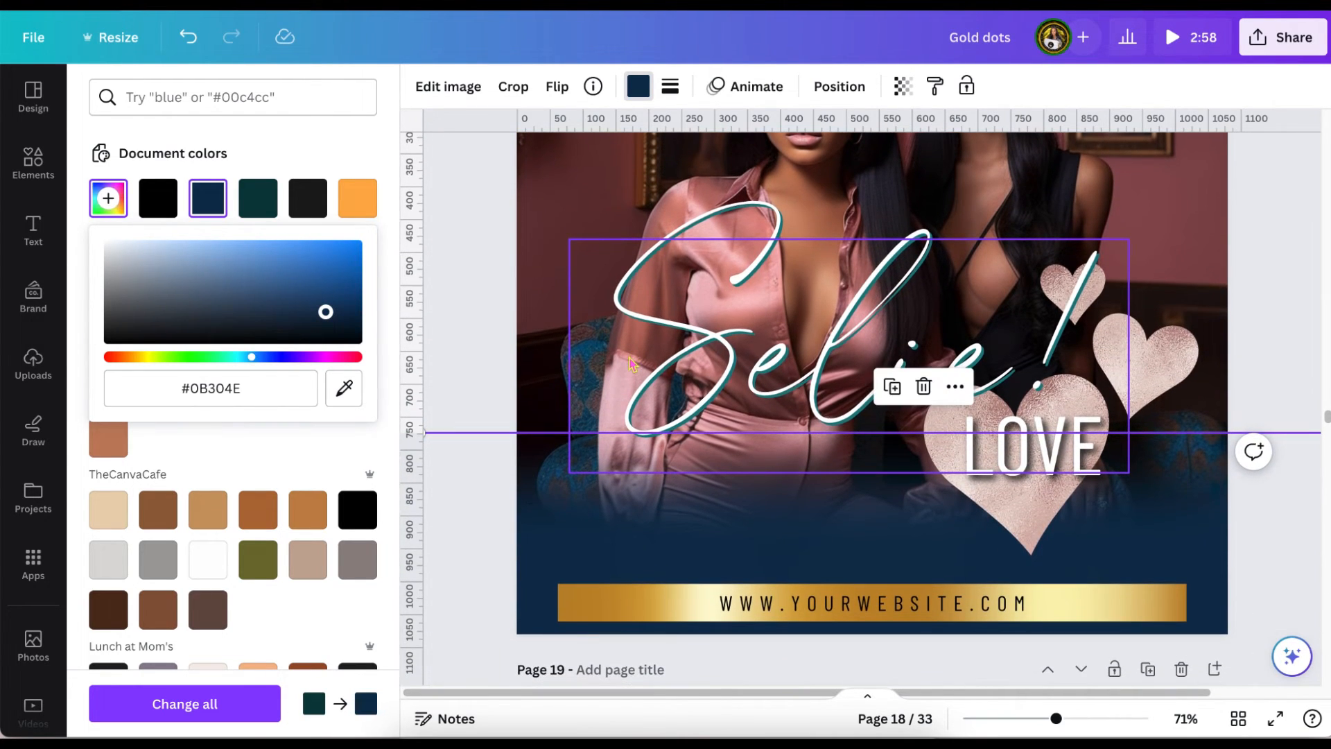
# Examine the colour swatches and the full list of photo colours for the fade.
pyautogui.scroll(-3, 227, 539)
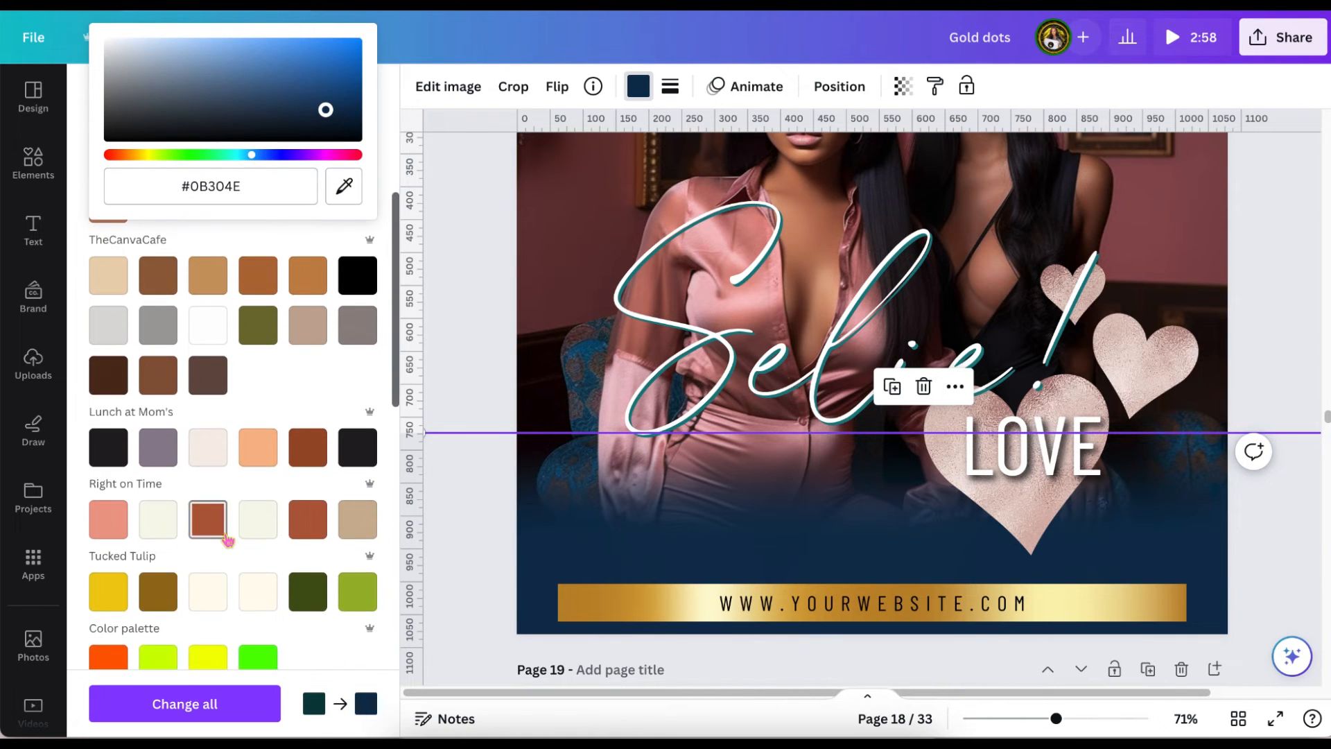
pyautogui.scroll(-5, 227, 539)
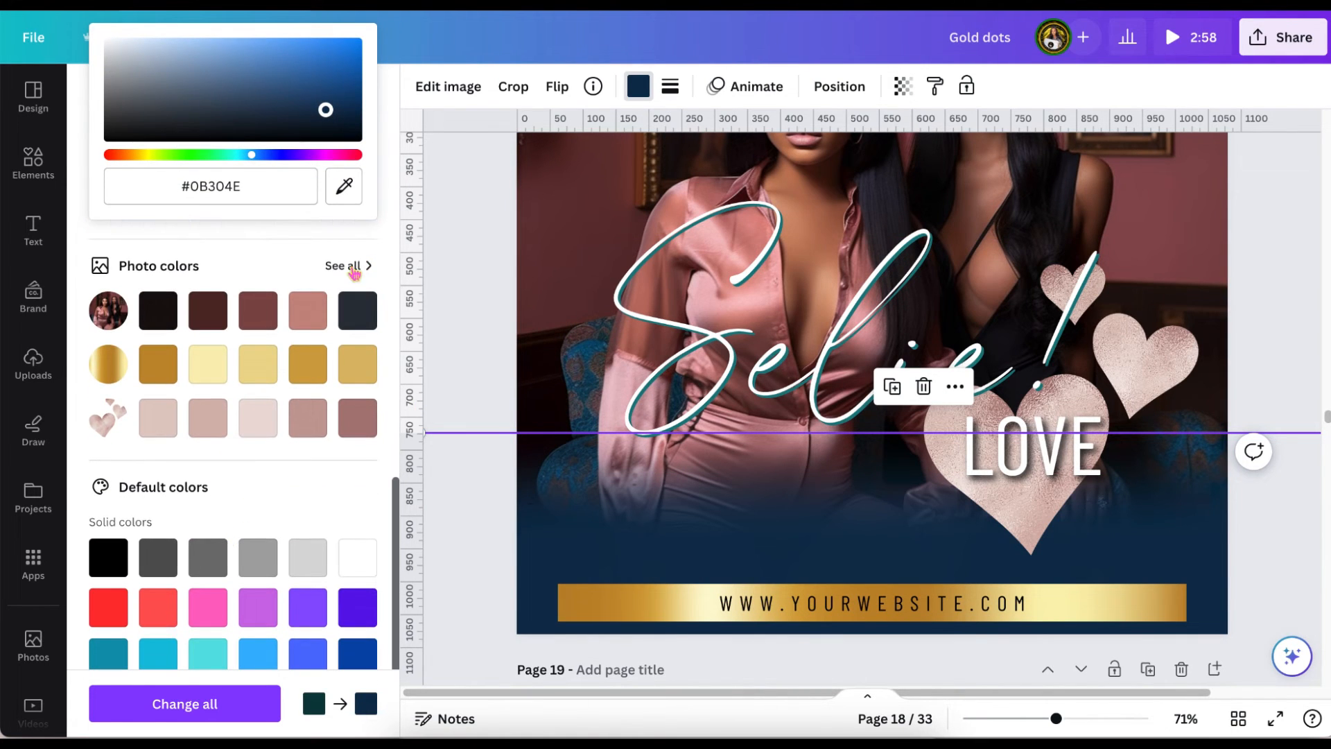
pyautogui.click(355, 272)
pyautogui.click(350, 266)
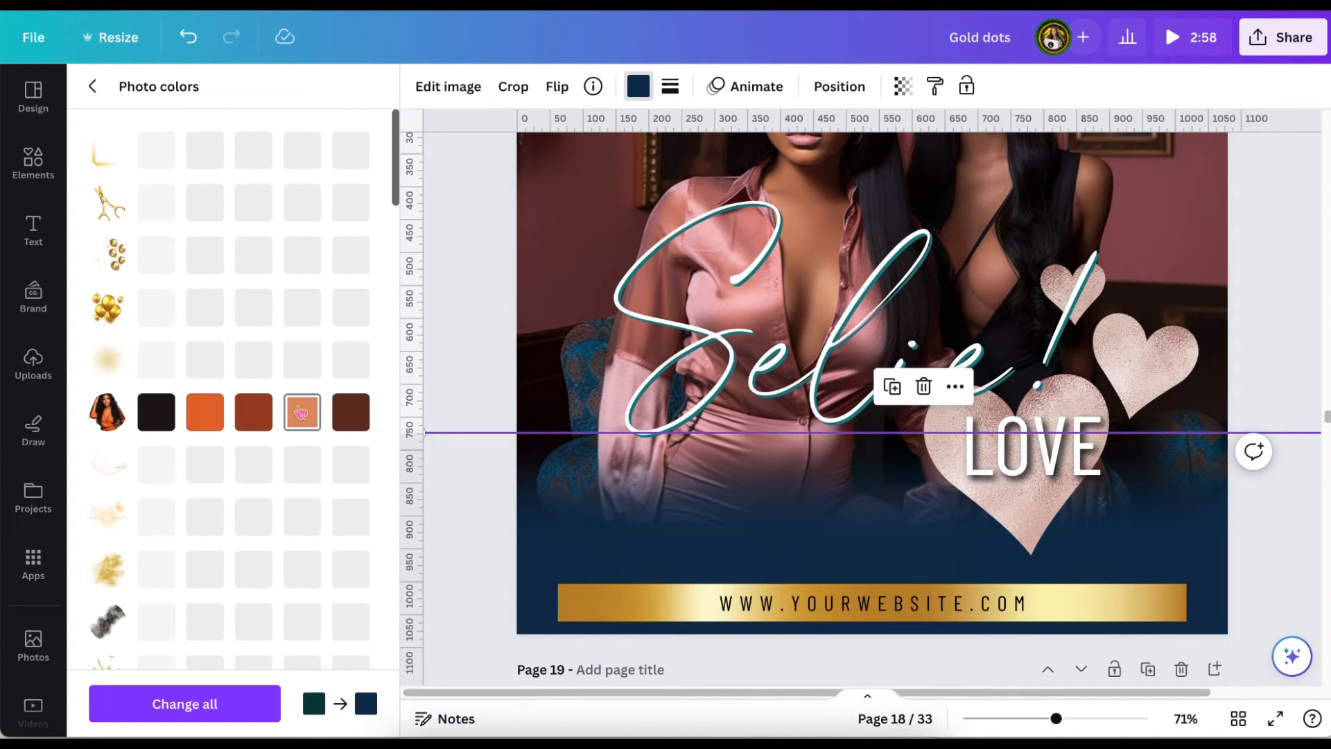
pyautogui.scroll(-3, 301, 414)
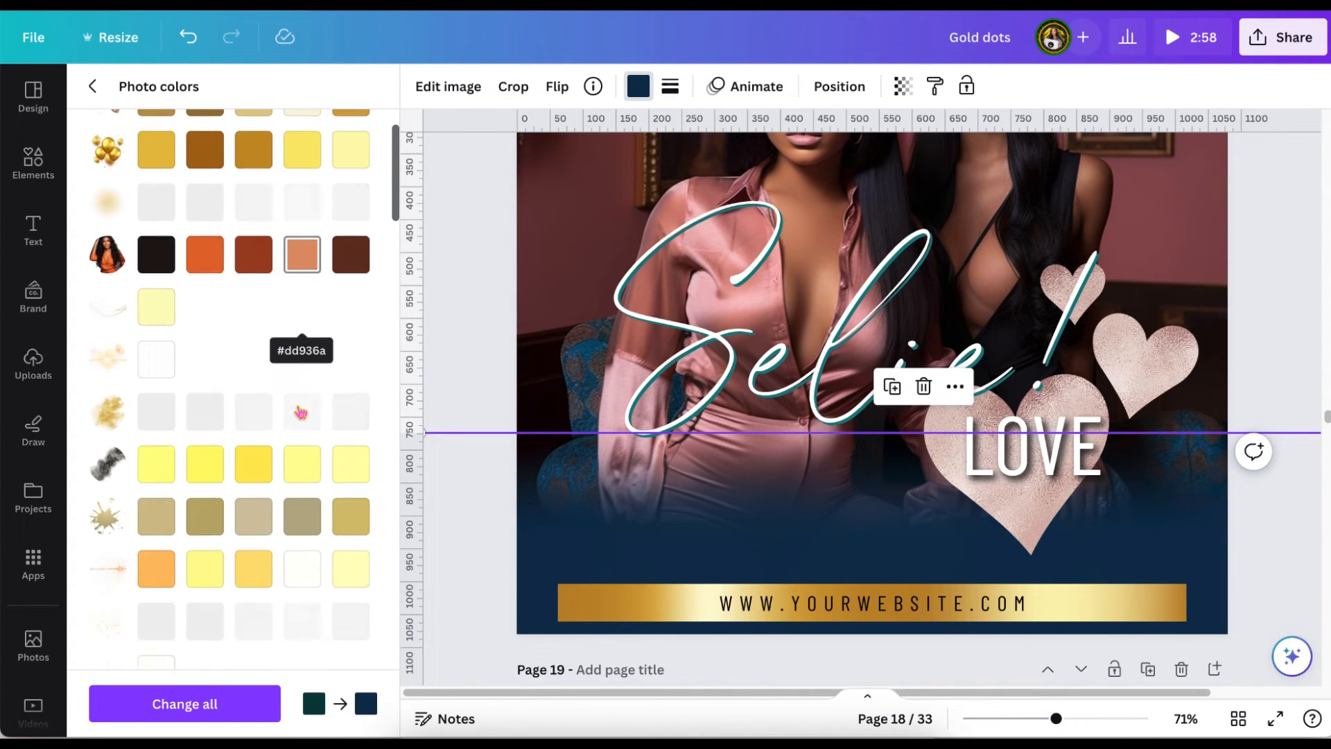
pyautogui.scroll(-10, 301, 414)
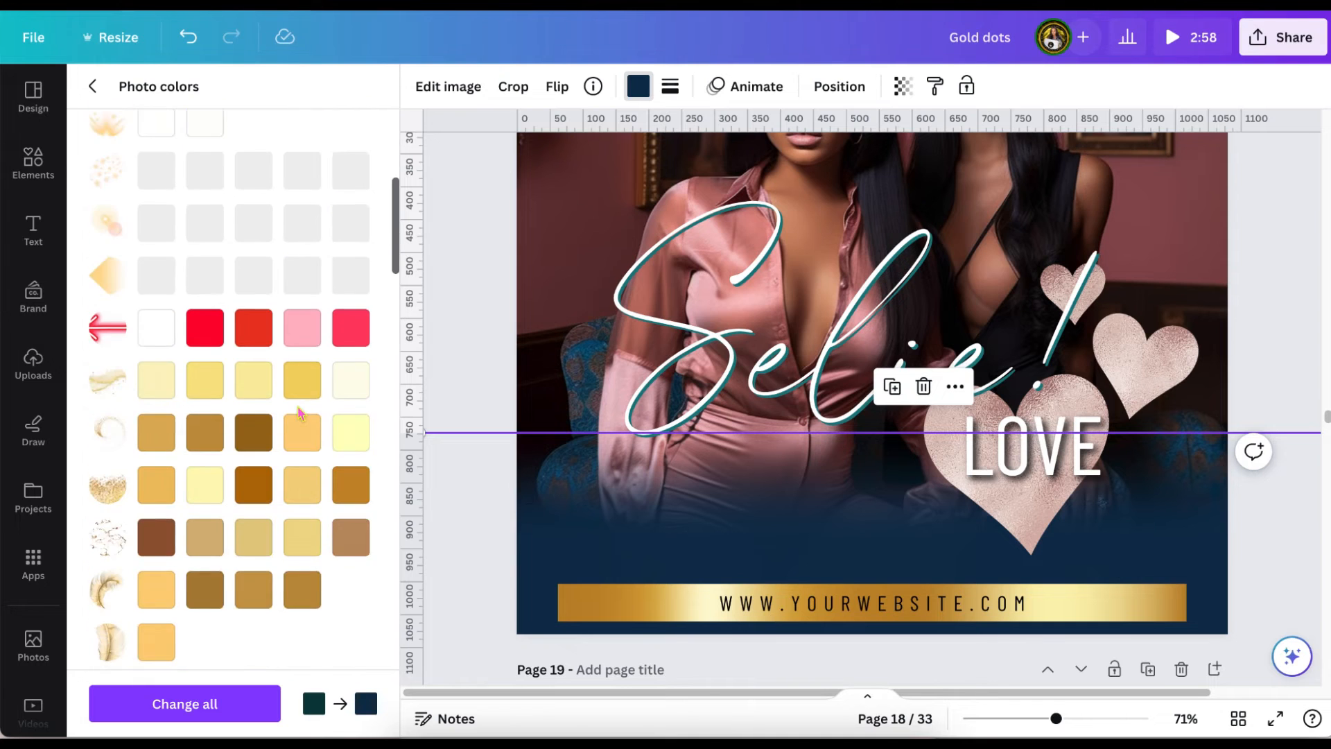
pyautogui.scroll(-10, 301, 413)
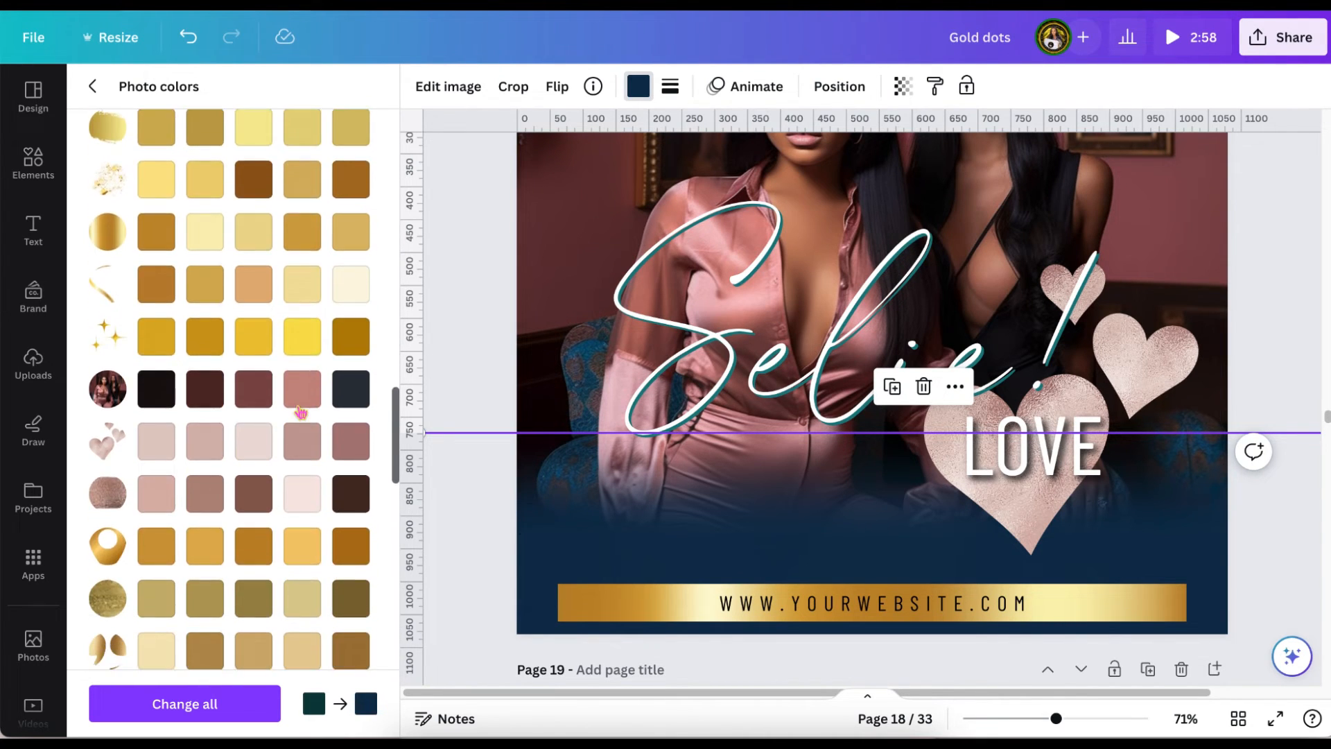
pyautogui.scroll(-5, 301, 413)
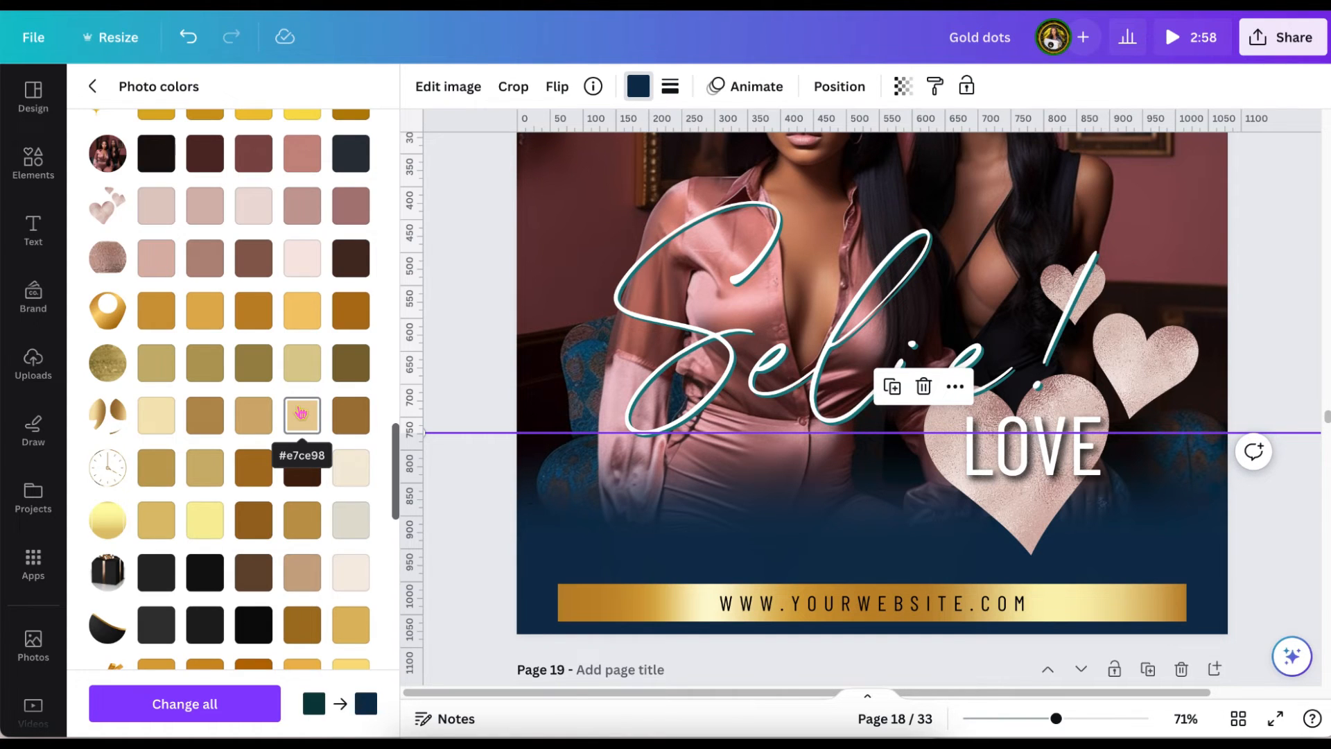
pyautogui.scroll(-10, 301, 414)
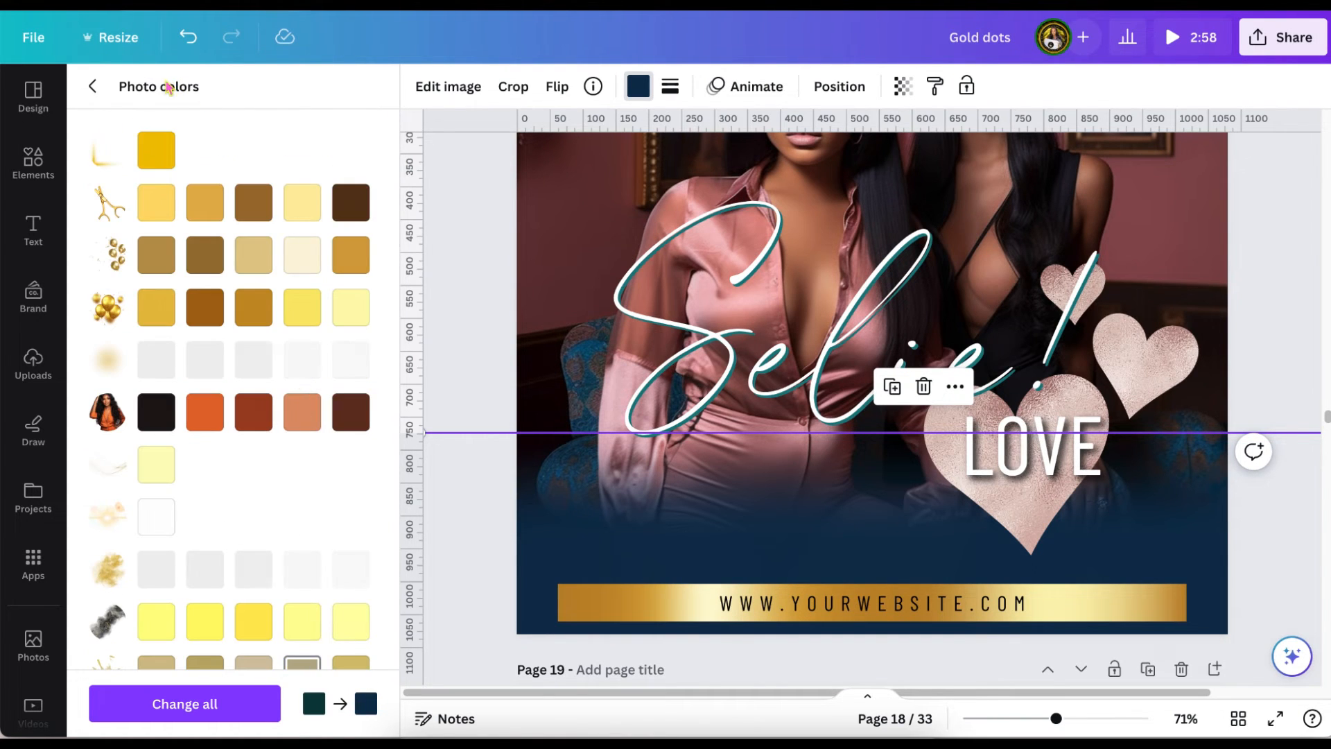
pyautogui.click(94, 86)
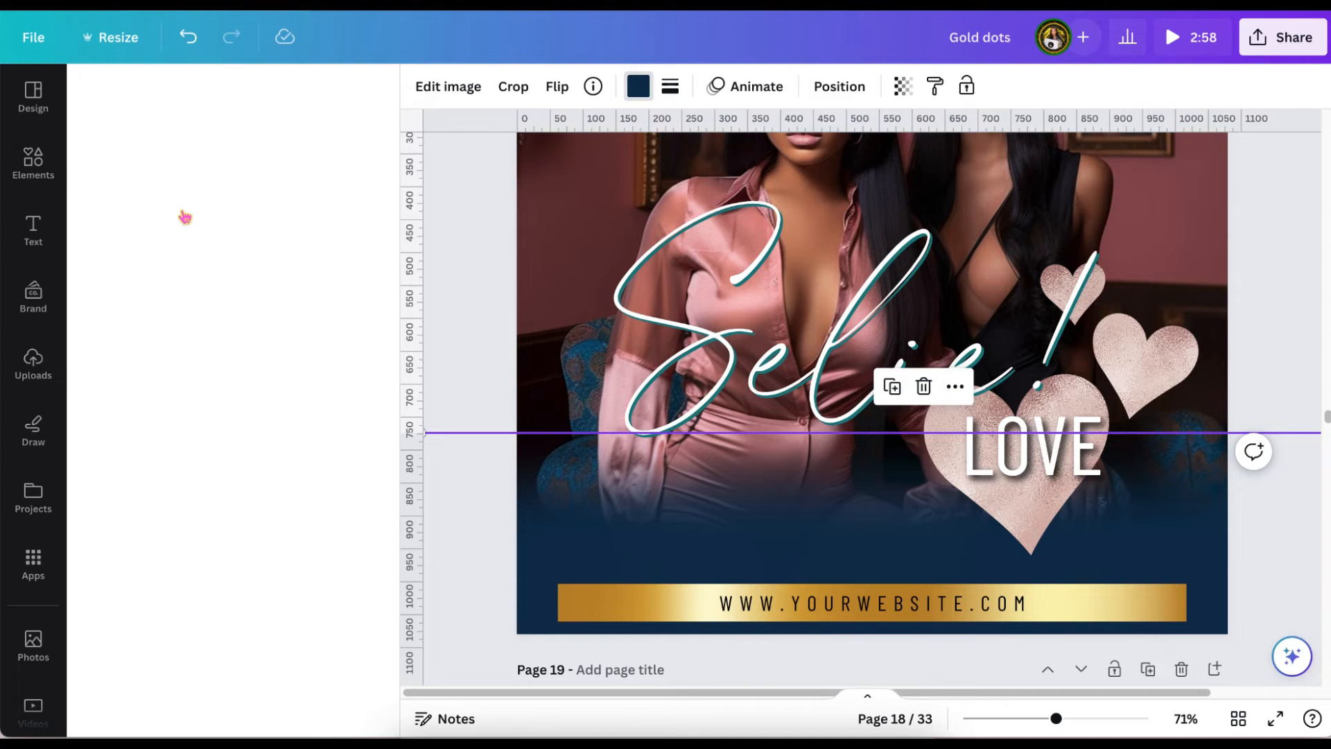
pyautogui.scroll(10, 179, 203)
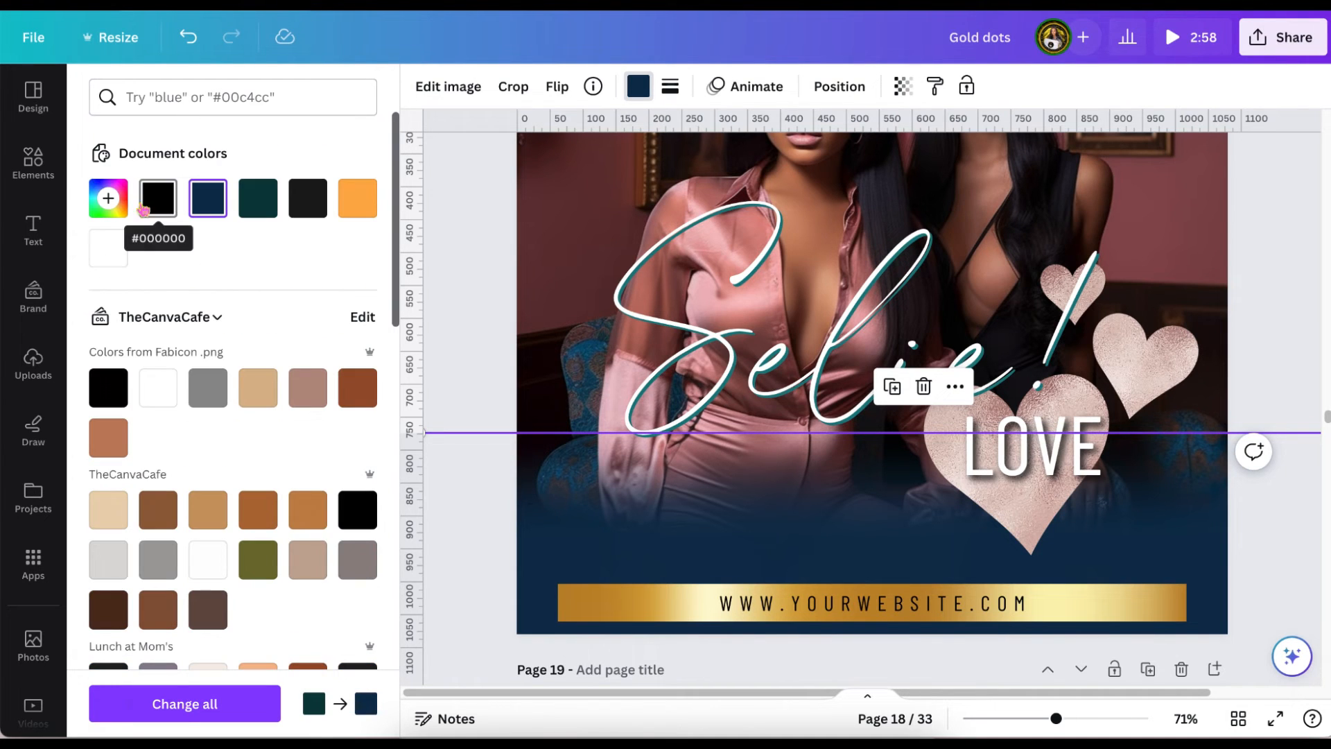
# Darken the fade at the foot of page 18 to the deep navy #001D34.
pyautogui.click(111, 203)
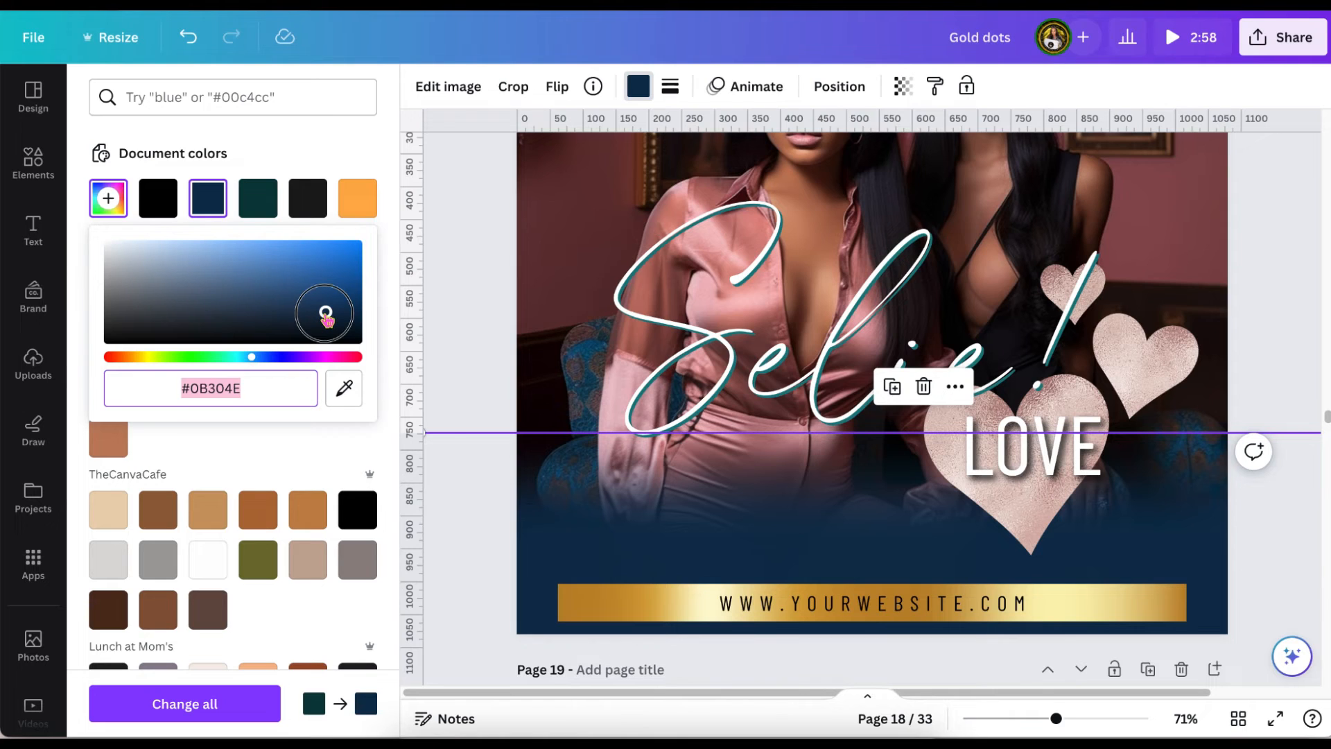
pyautogui.moveTo(326, 314)
pyautogui.mouseDown()
pyautogui.moveTo(357, 306)
pyautogui.moveTo(358, 323)
pyautogui.mouseUp()
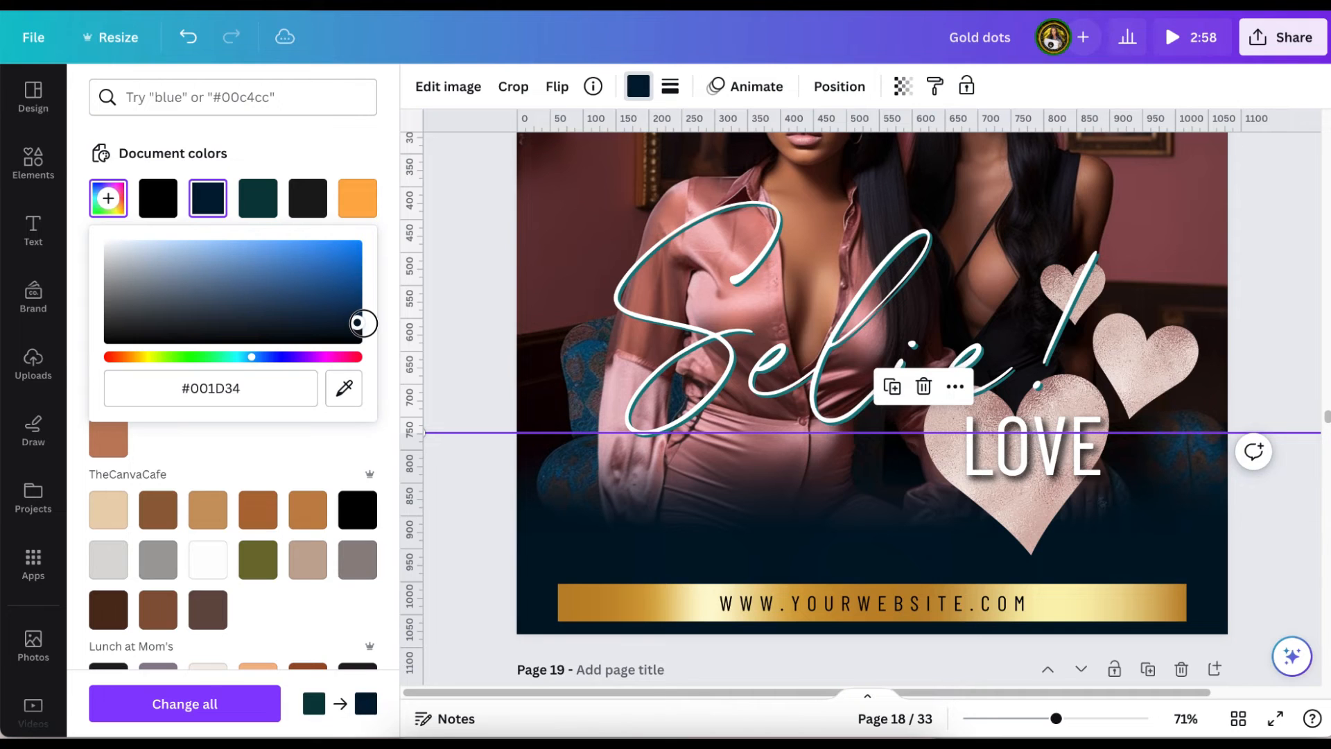
pyautogui.scroll(-1, 480, 331)
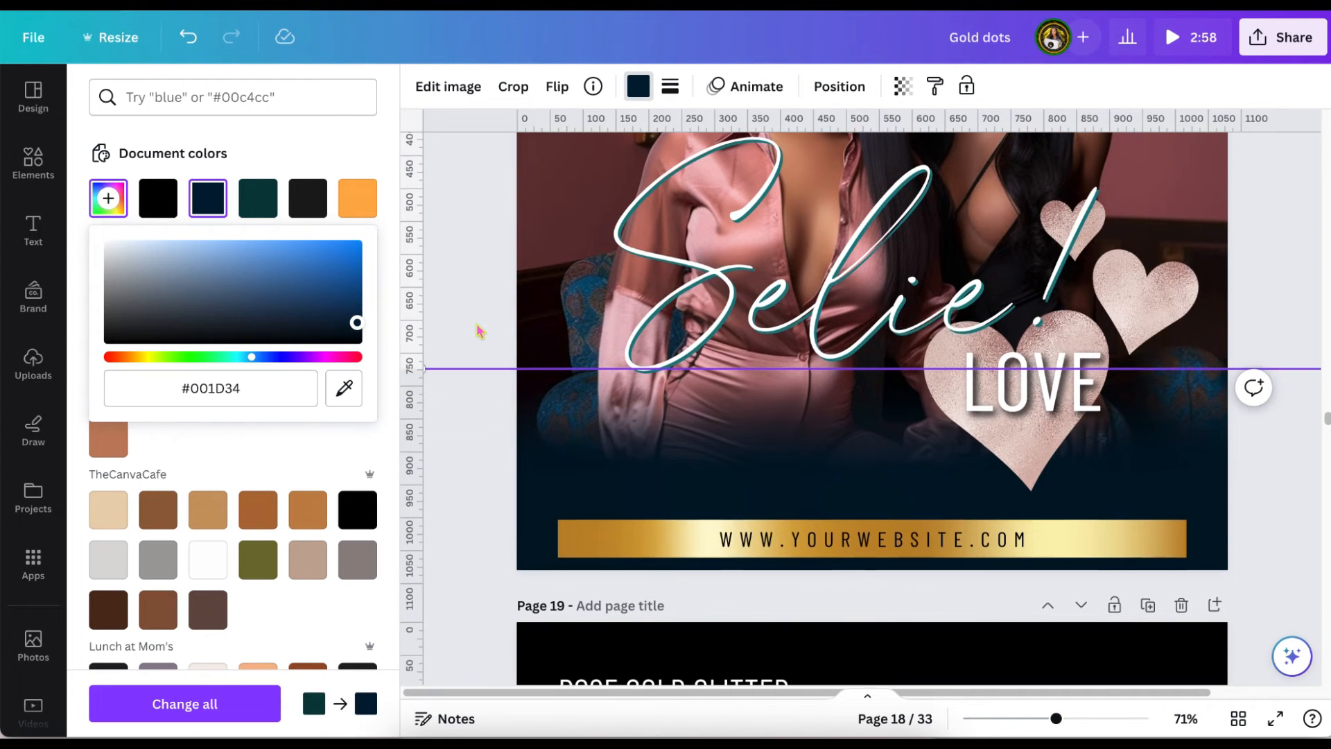
pyautogui.press('Escape')
pyautogui.press('Escape')
pyautogui.press('Escape')
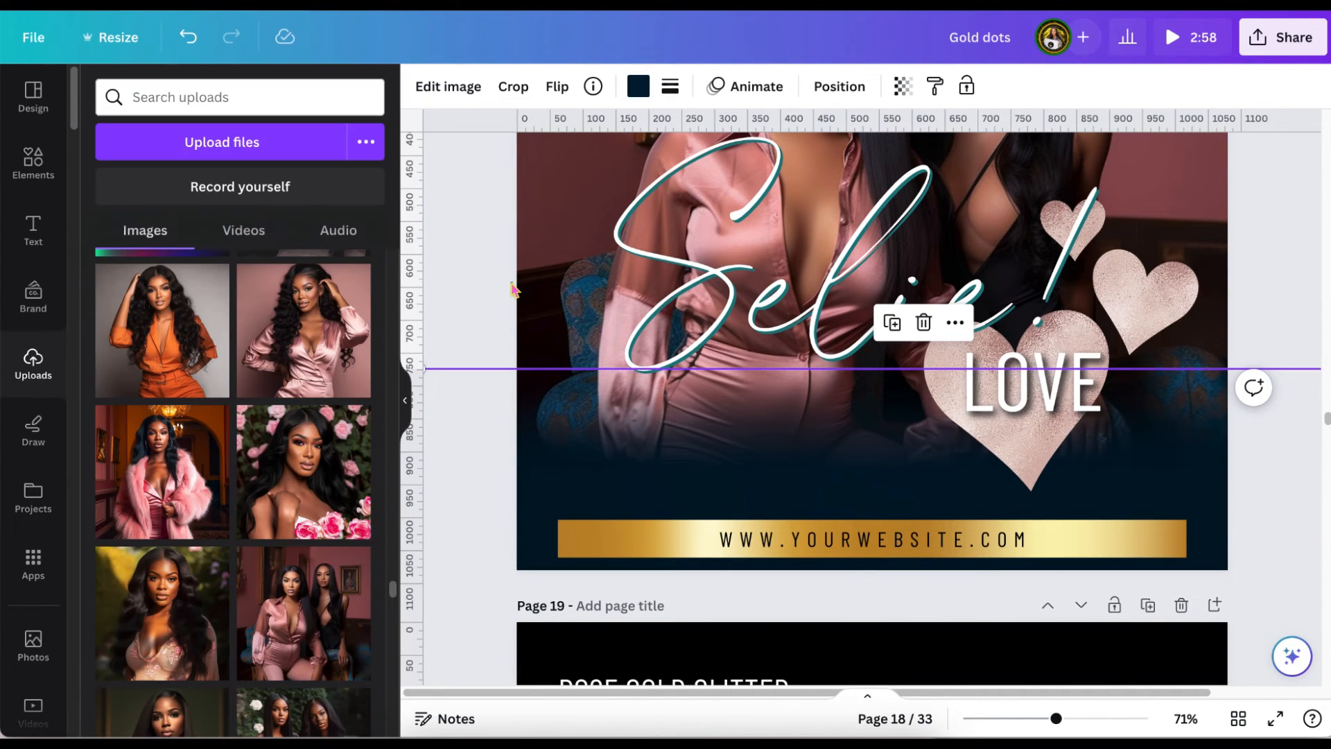
# Open the image shadow effects for the rose gold hearts on page 18.
pyautogui.scroll(1, 513, 290)
pyautogui.scroll(2, 513, 289)
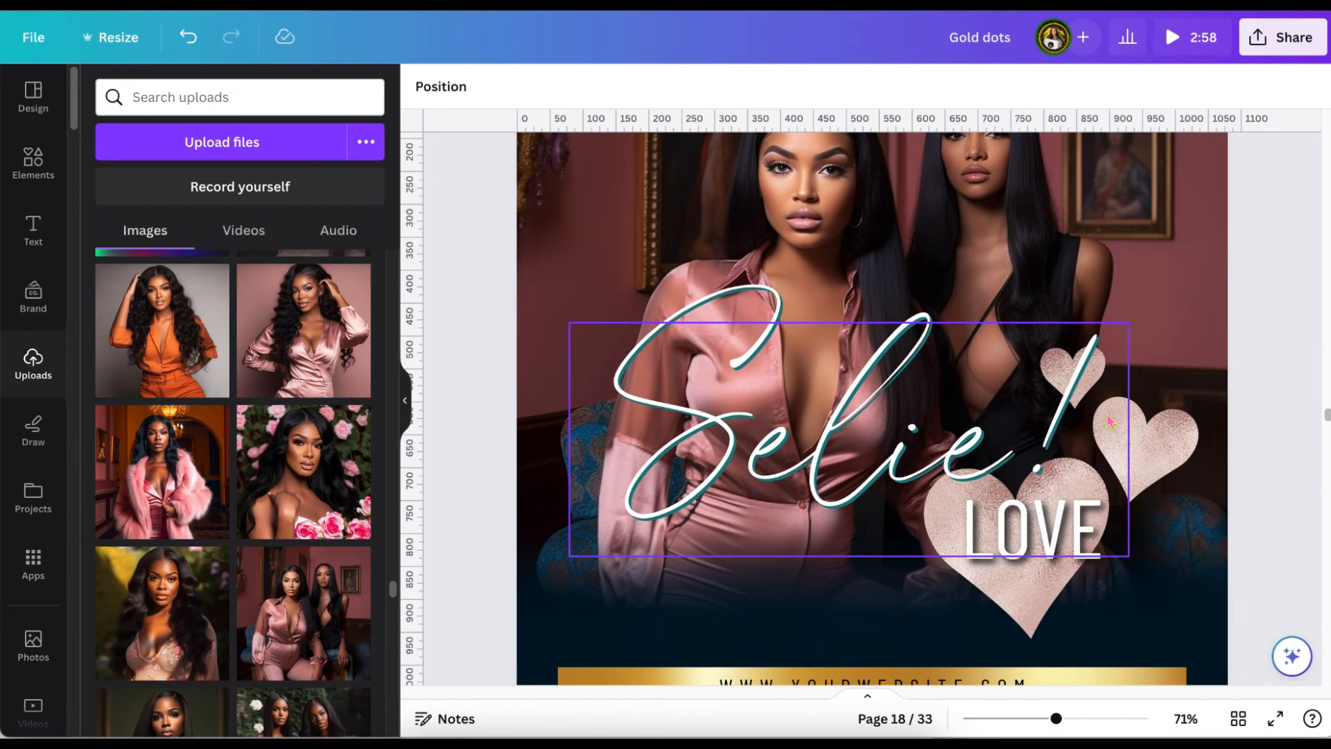
pyautogui.rightClick(1197, 447)
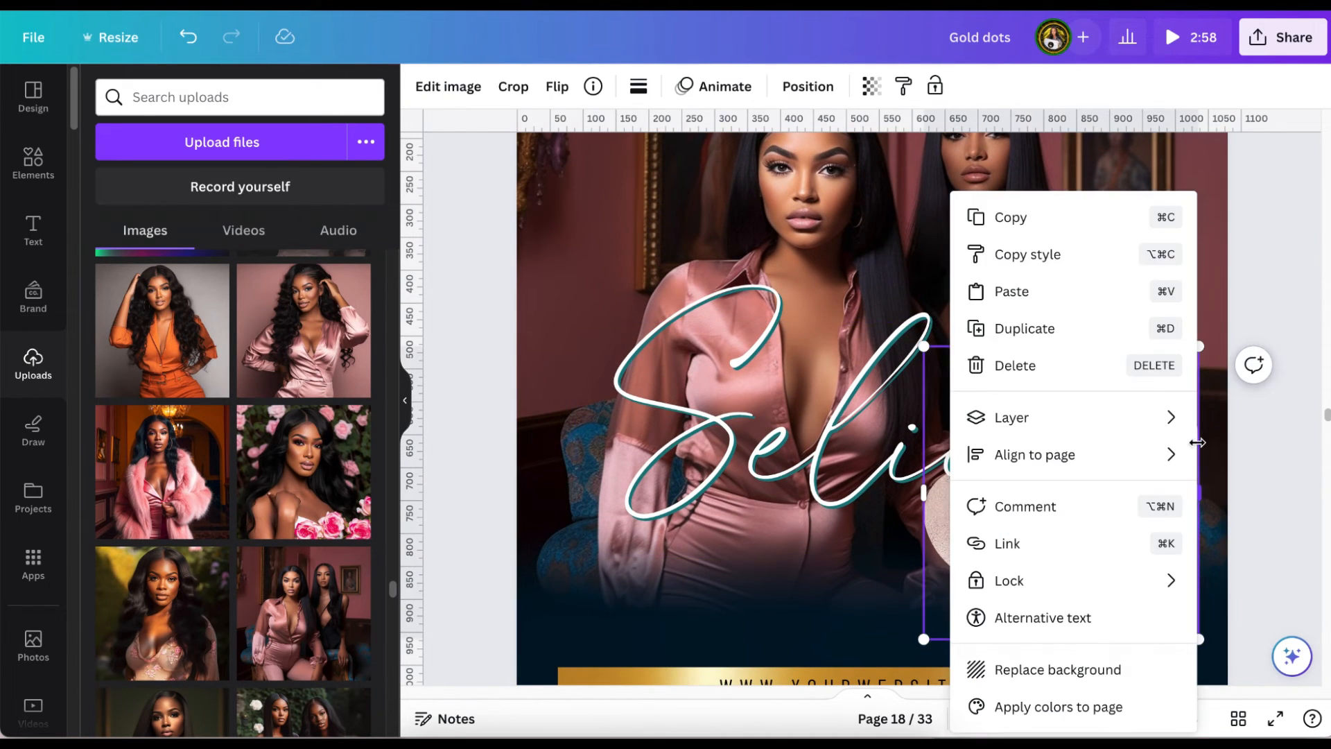
pyautogui.click(485, 253)
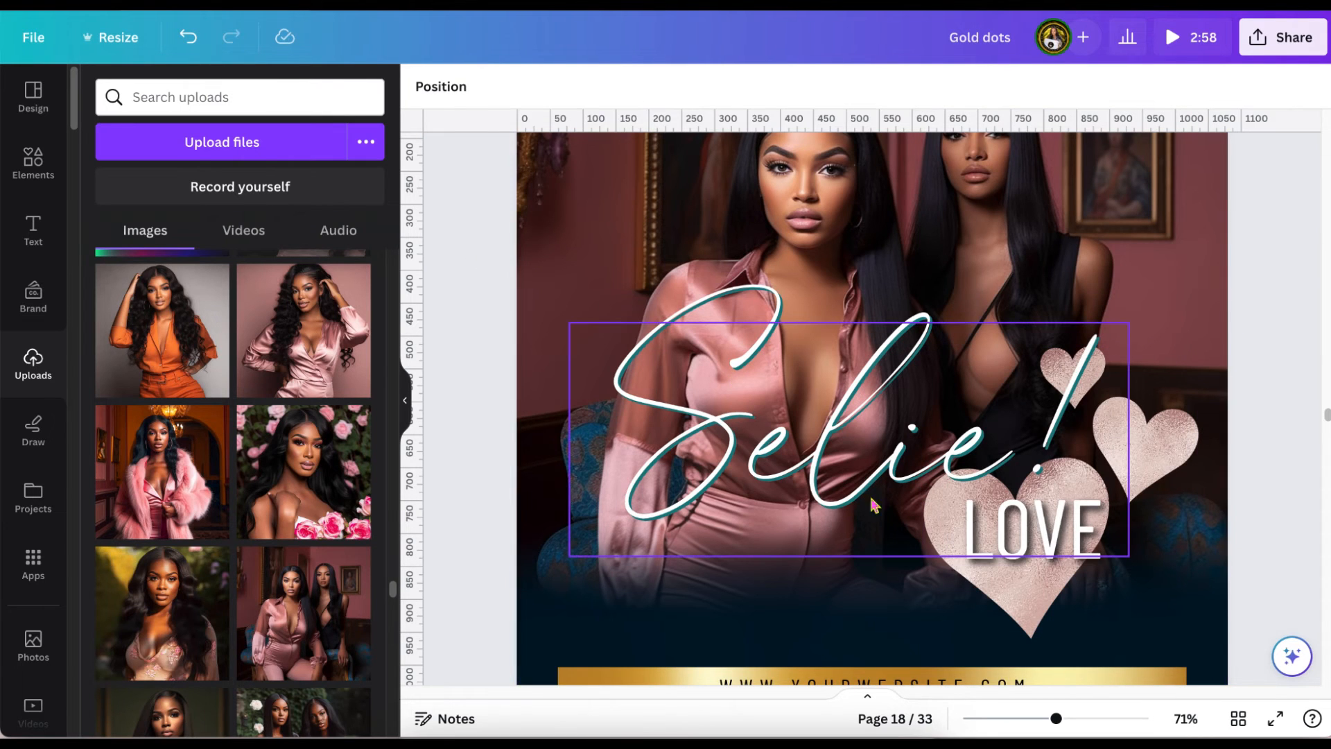
pyautogui.click(1109, 600)
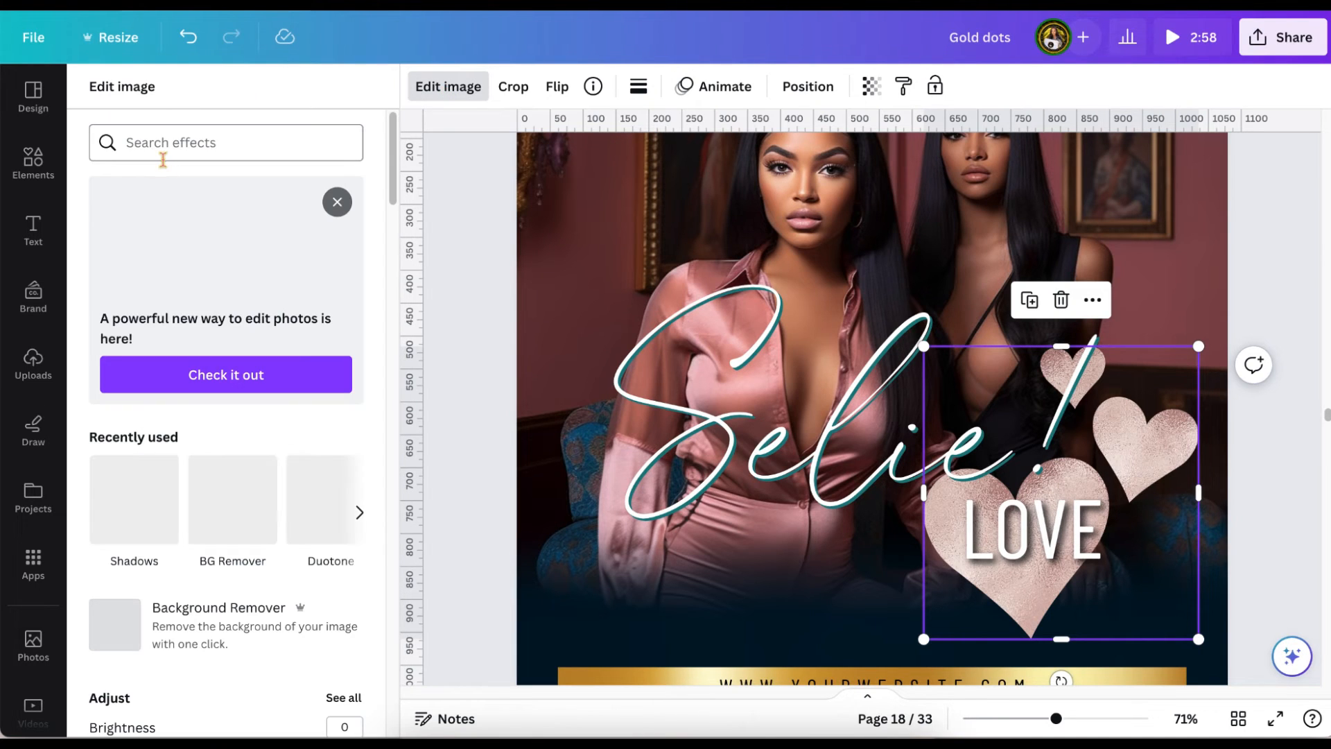
pyautogui.click(143, 502)
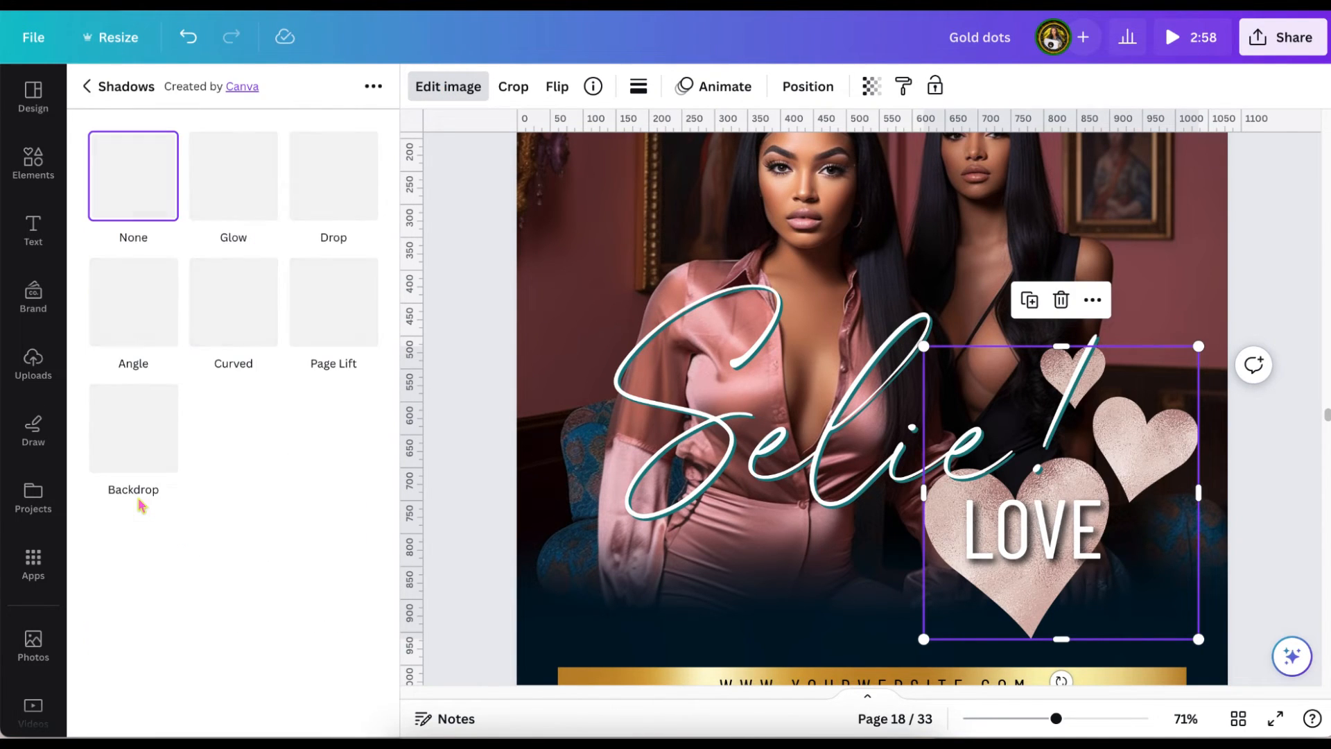
# Try a Curved shadow on the rose gold hearts.
pyautogui.click(222, 308)
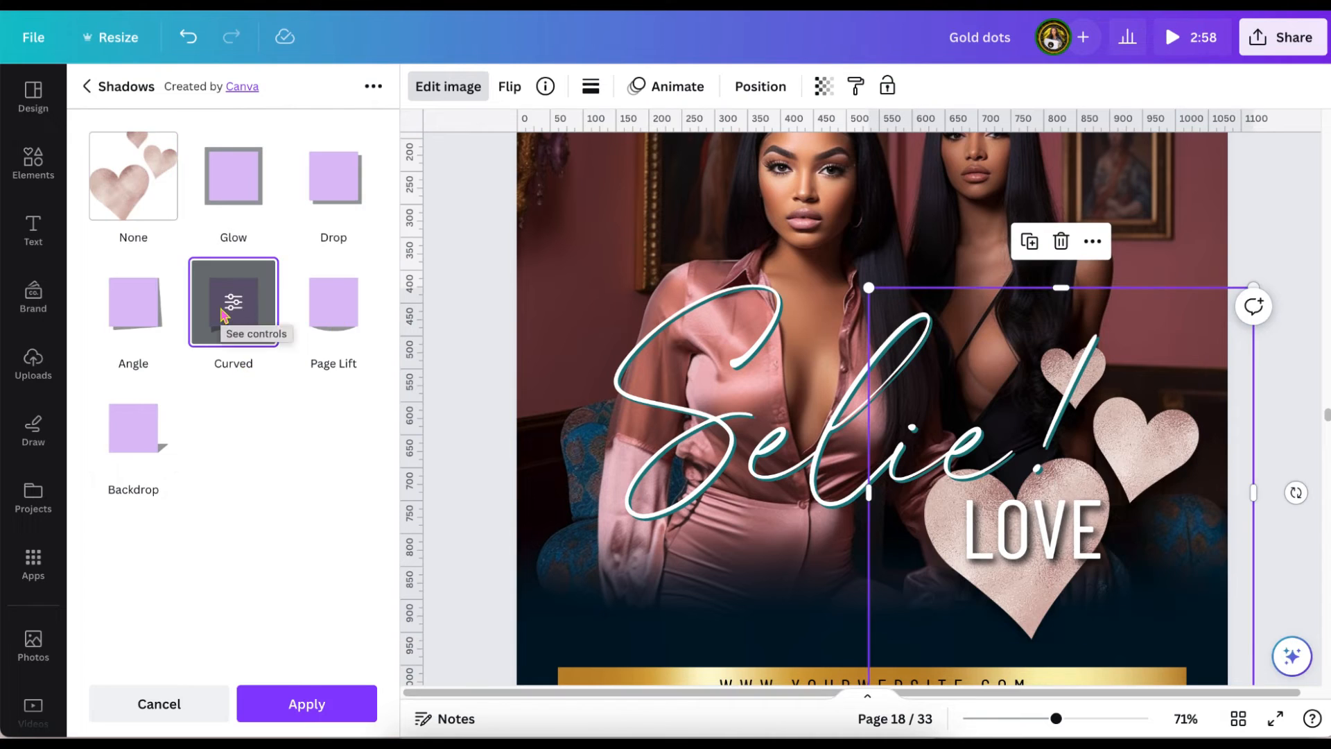
pyautogui.click(223, 309)
pyautogui.moveTo(224, 288); pyautogui.dragTo(373, 288)
pyautogui.click(87, 87)
# Apply a Drop shadow to the rose gold hearts in dark teal, with transparency 100 and blur 4.
pyautogui.click(334, 186)
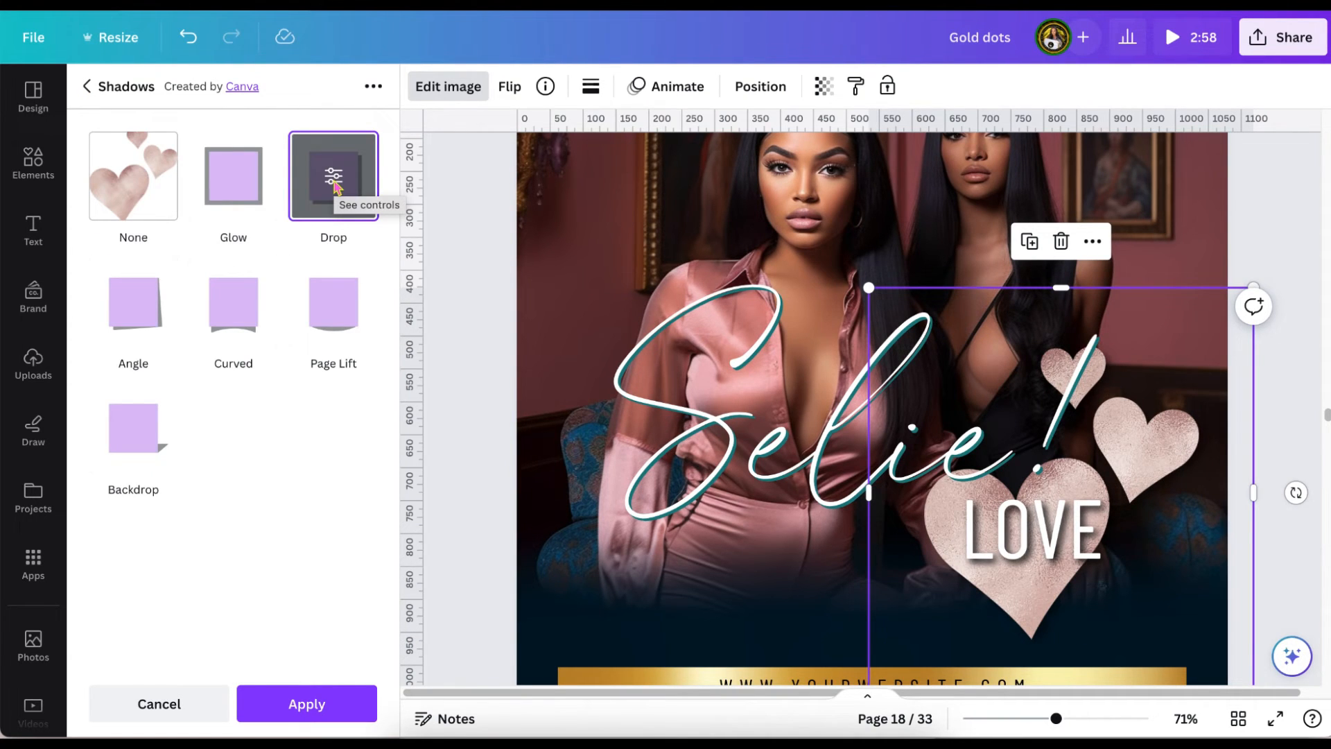
pyautogui.click(335, 188)
pyautogui.moveTo(234, 339); pyautogui.dragTo(384, 340)
pyautogui.click(359, 440)
pyautogui.click(496, 211)
pyautogui.click(281, 459)
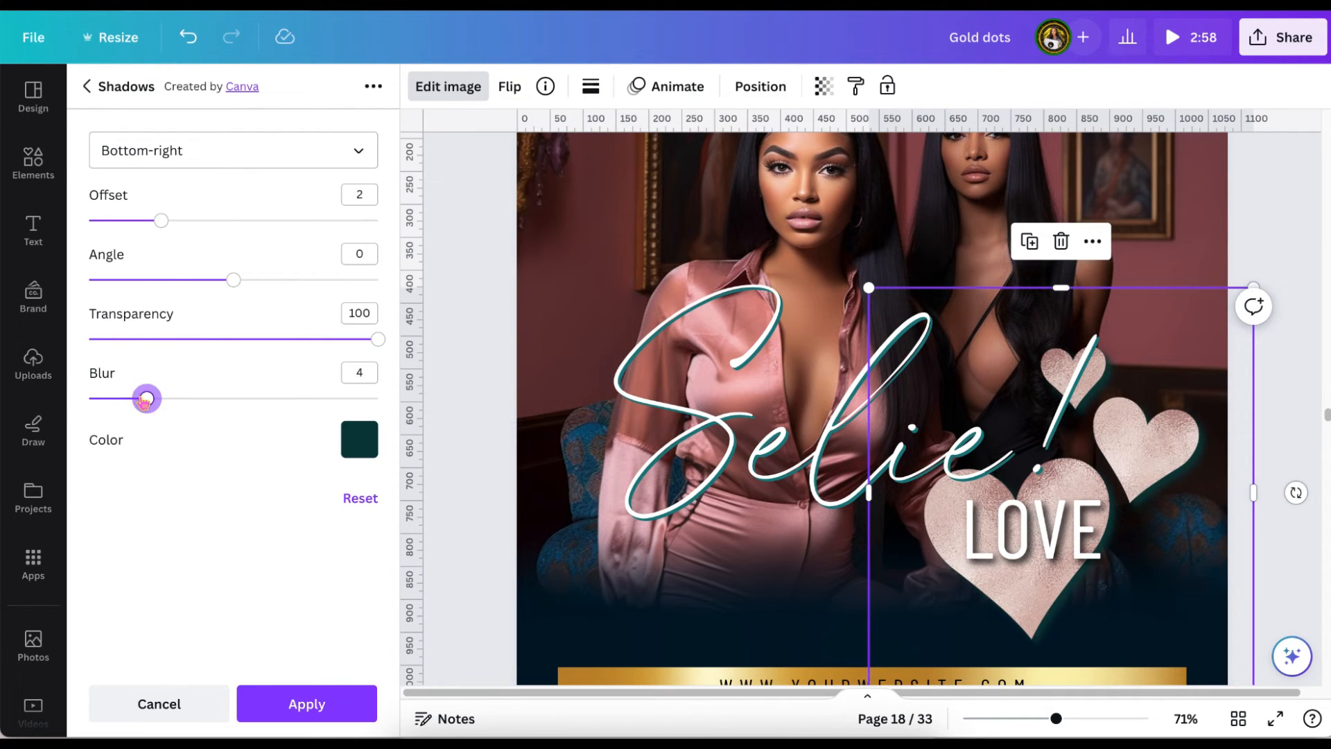
pyautogui.moveTo(144, 401)
pyautogui.mouseDown()
pyautogui.moveTo(106, 399)
pyautogui.moveTo(152, 409)
pyautogui.mouseUp()
pyautogui.click(246, 707)
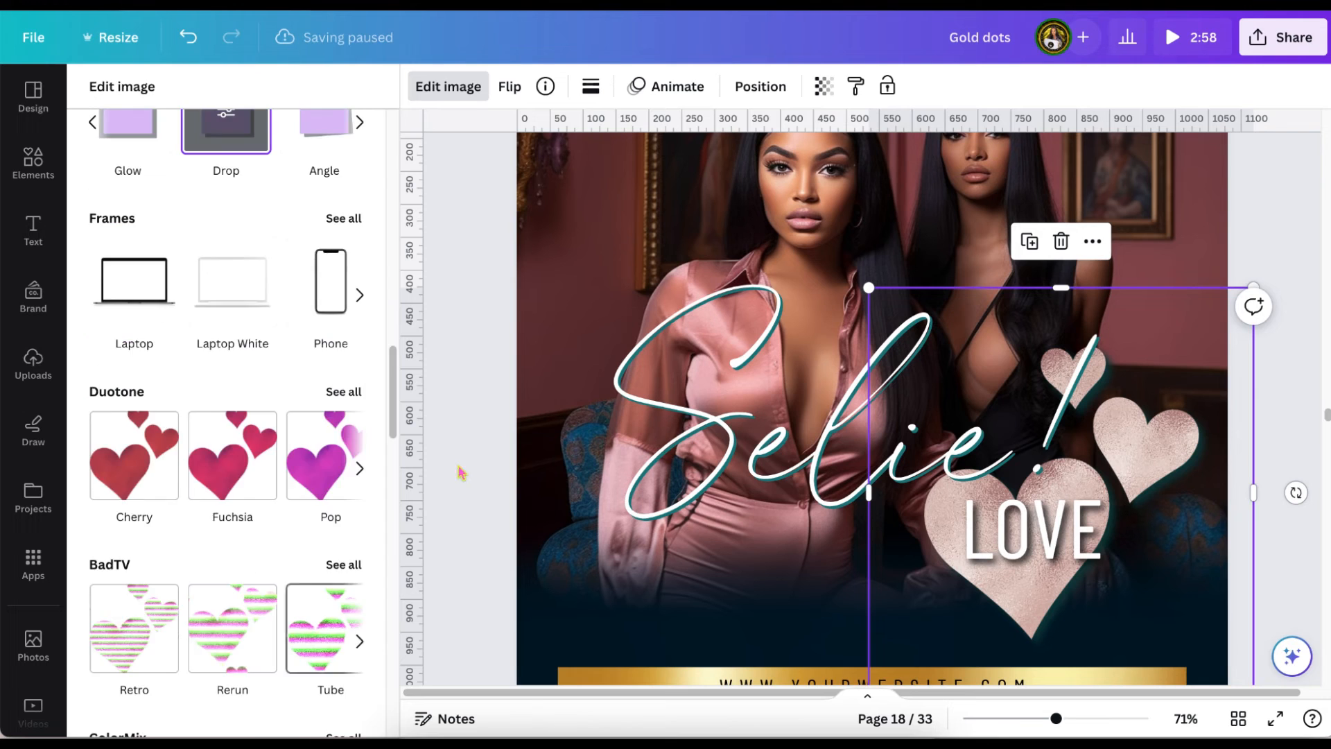
pyautogui.click(478, 465)
# Place page 19's rose gold glitter brush stroke at the foot of page 18 instead of the gold bar, layered behind the website text.
pyautogui.scroll(1, 482, 464)
pyautogui.scroll(3, 483, 464)
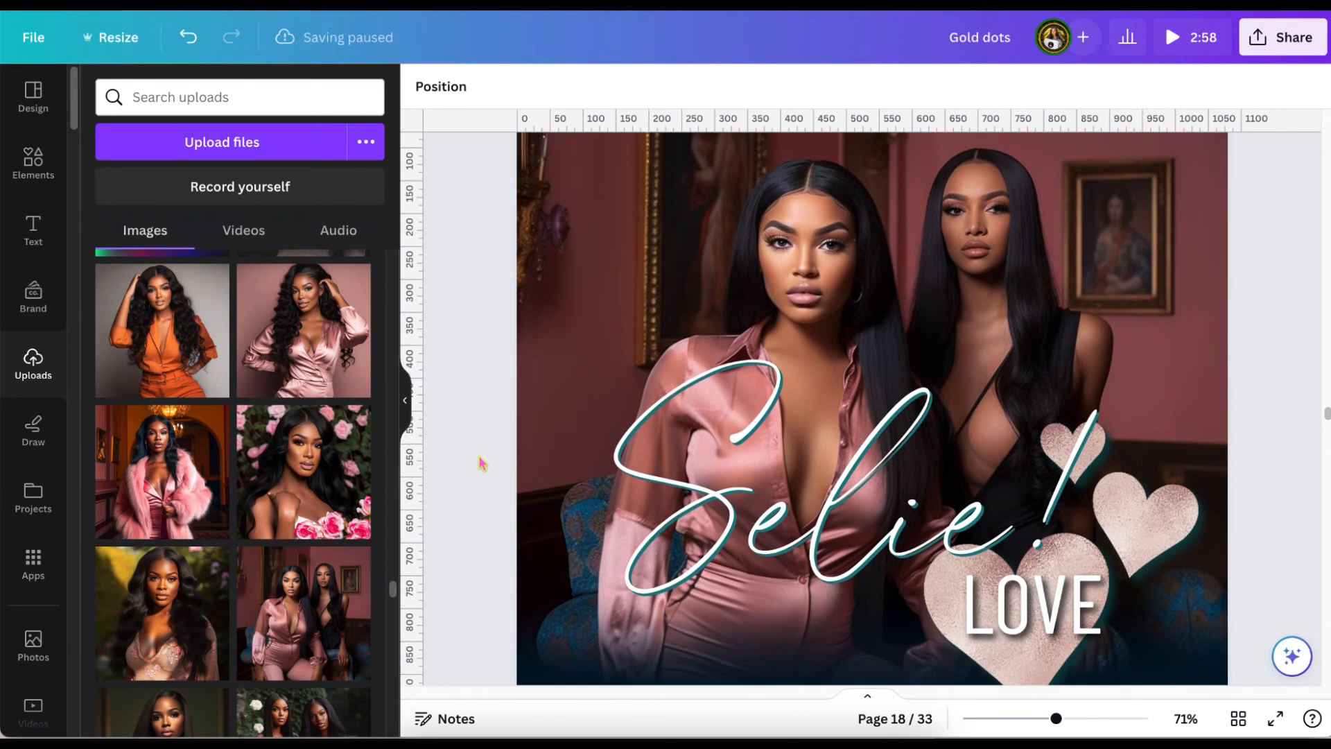
pyautogui.scroll(-4, 482, 464)
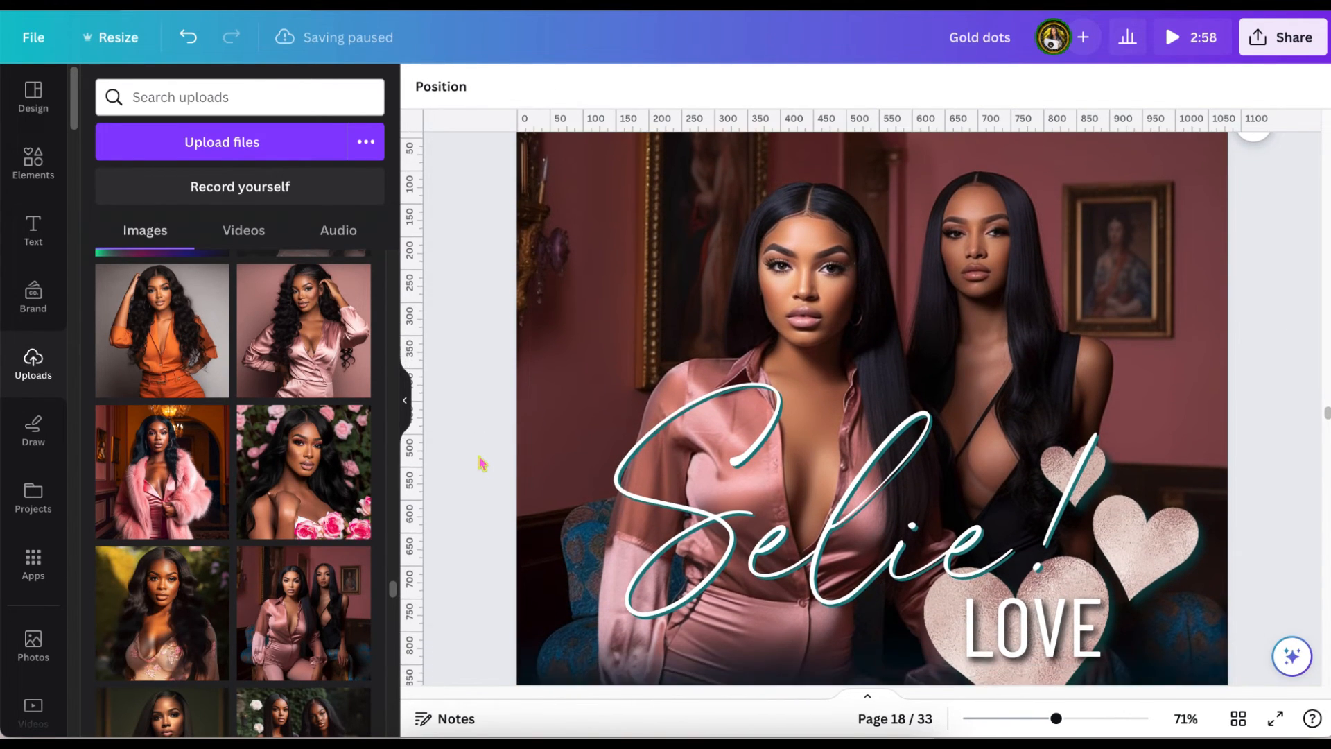
pyautogui.scroll(-1, 483, 464)
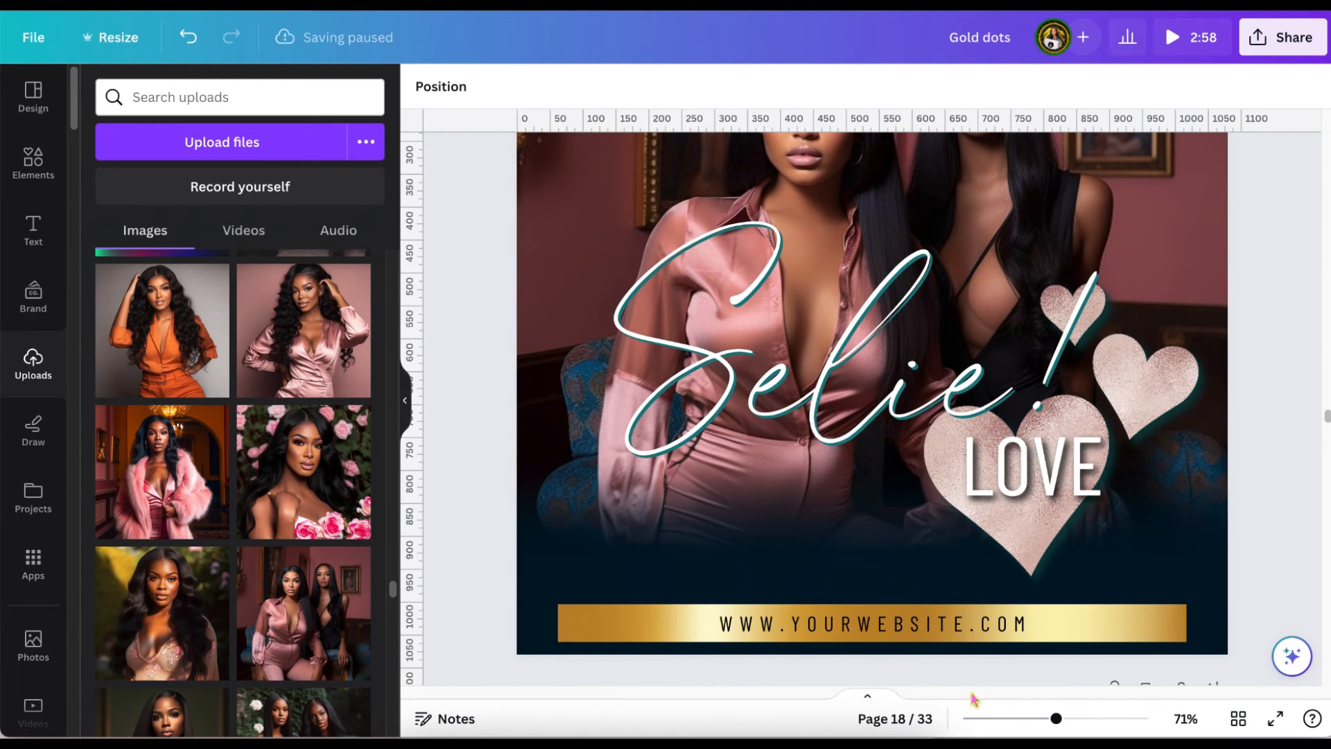
pyautogui.moveTo(1055, 721); pyautogui.dragTo(1040, 719)
pyautogui.moveTo(756, 542)
pyautogui.mouseDown()
pyautogui.moveTo(846, 285)
pyautogui.moveTo(885, 280)
pyautogui.mouseUp()
pyautogui.scroll(2, 834, 405)
pyautogui.moveTo(813, 438)
pyautogui.mouseDown()
pyautogui.moveTo(859, 440)
pyautogui.moveTo(845, 443)
pyautogui.mouseUp()
pyautogui.moveTo(871, 378); pyautogui.dragTo(894, 461)
pyautogui.click(808, 87)
pyautogui.click(299, 136)
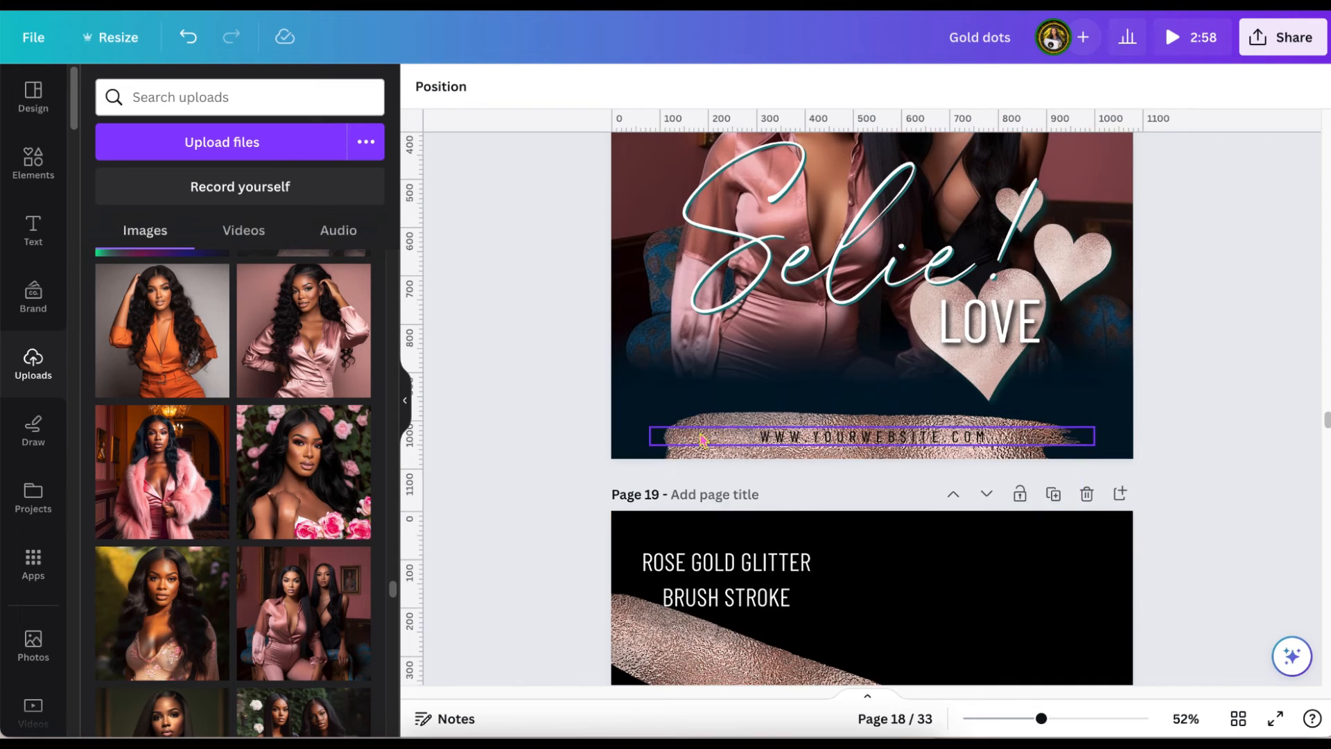
# Align the website text over the rose gold brush stroke on page 18 and make it bold.
pyautogui.click(872, 508)
pyautogui.moveTo(872, 508); pyautogui.dragTo(873, 459)
pyautogui.moveTo(891, 509); pyautogui.dragTo(894, 512)
pyautogui.moveTo(896, 434); pyautogui.dragTo(897, 435)
pyautogui.click(896, 437)
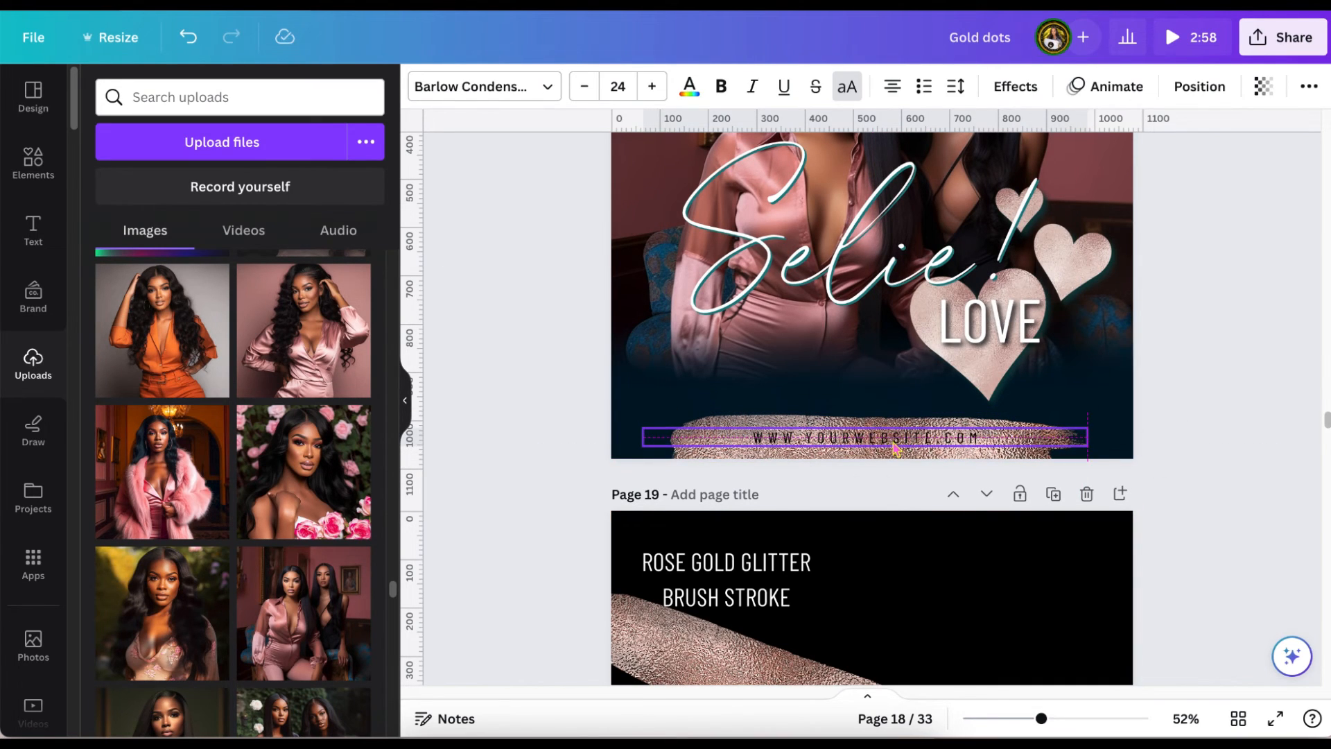
pyautogui.click(721, 86)
pyautogui.click(690, 84)
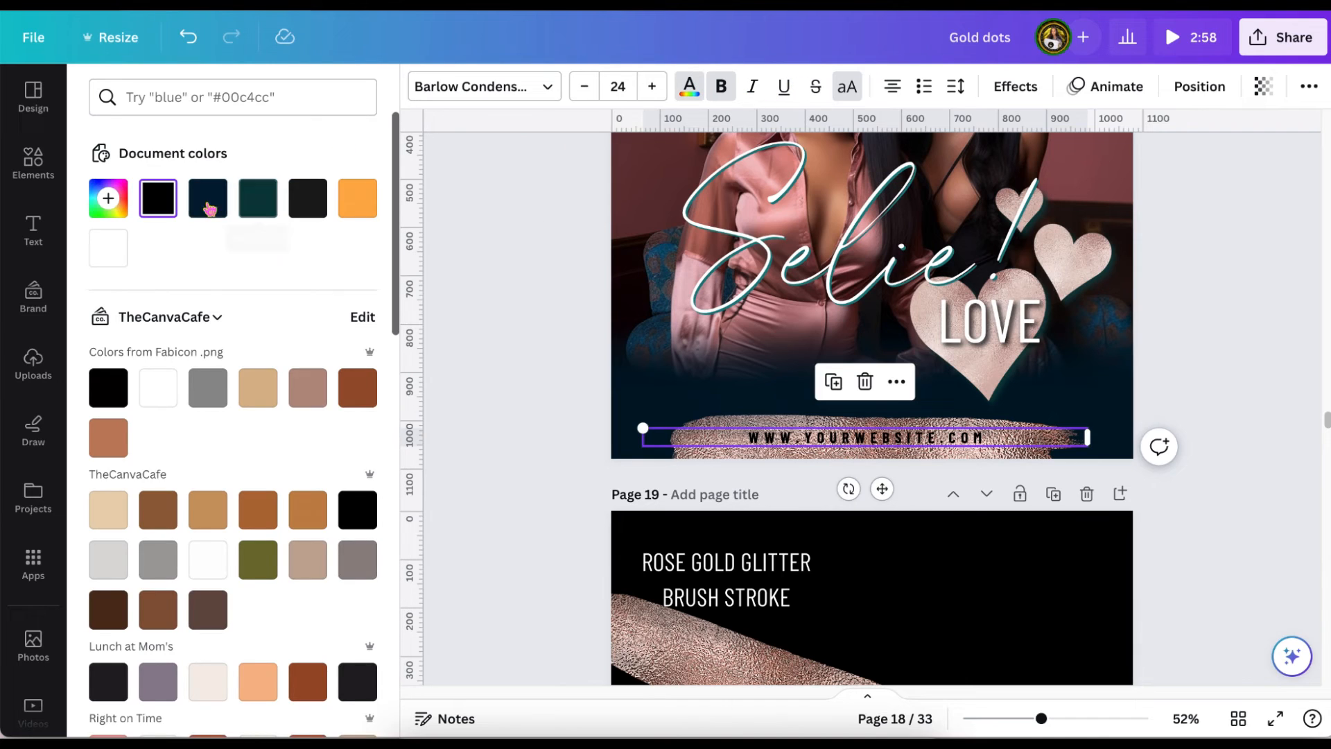
# Apply a Background effect in dark teal to page 18's website text.
pyautogui.click(1016, 86)
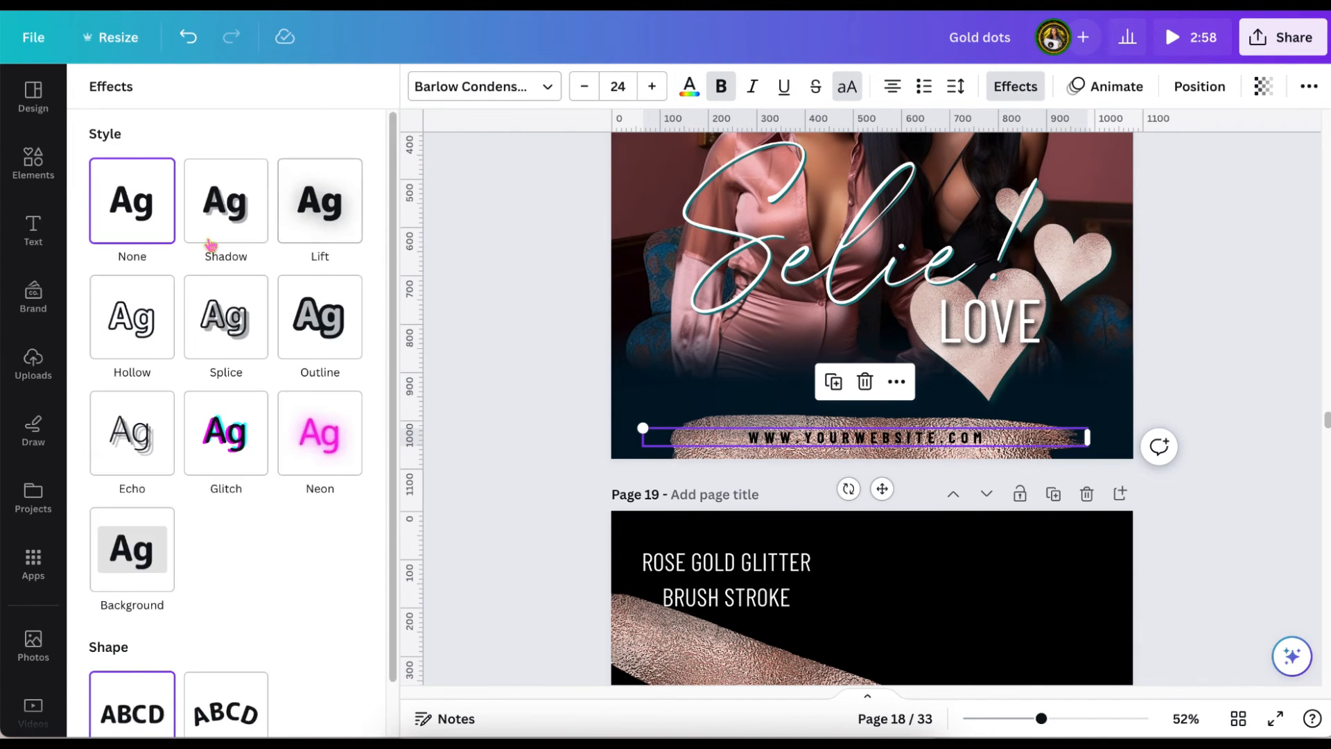
pyautogui.scroll(-1, 132, 513)
pyautogui.click(131, 494)
pyautogui.scroll(-2, 208, 555)
pyautogui.click(348, 624)
pyautogui.click(239, 391)
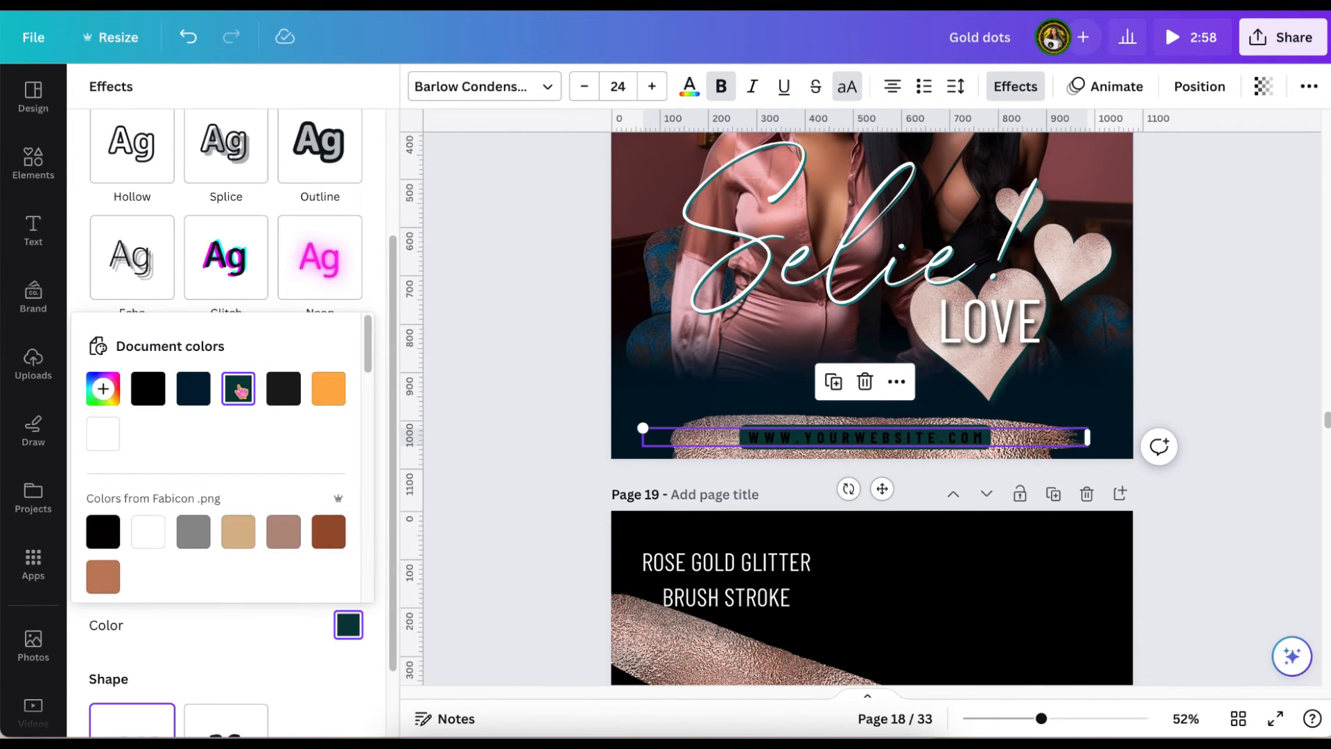
# Set the website text background's transparency to 22, roundness to 0 and spread to 0.
pyautogui.press('Escape')
pyautogui.click(224, 594)
pyautogui.moveTo(224, 594); pyautogui.dragTo(151, 584)
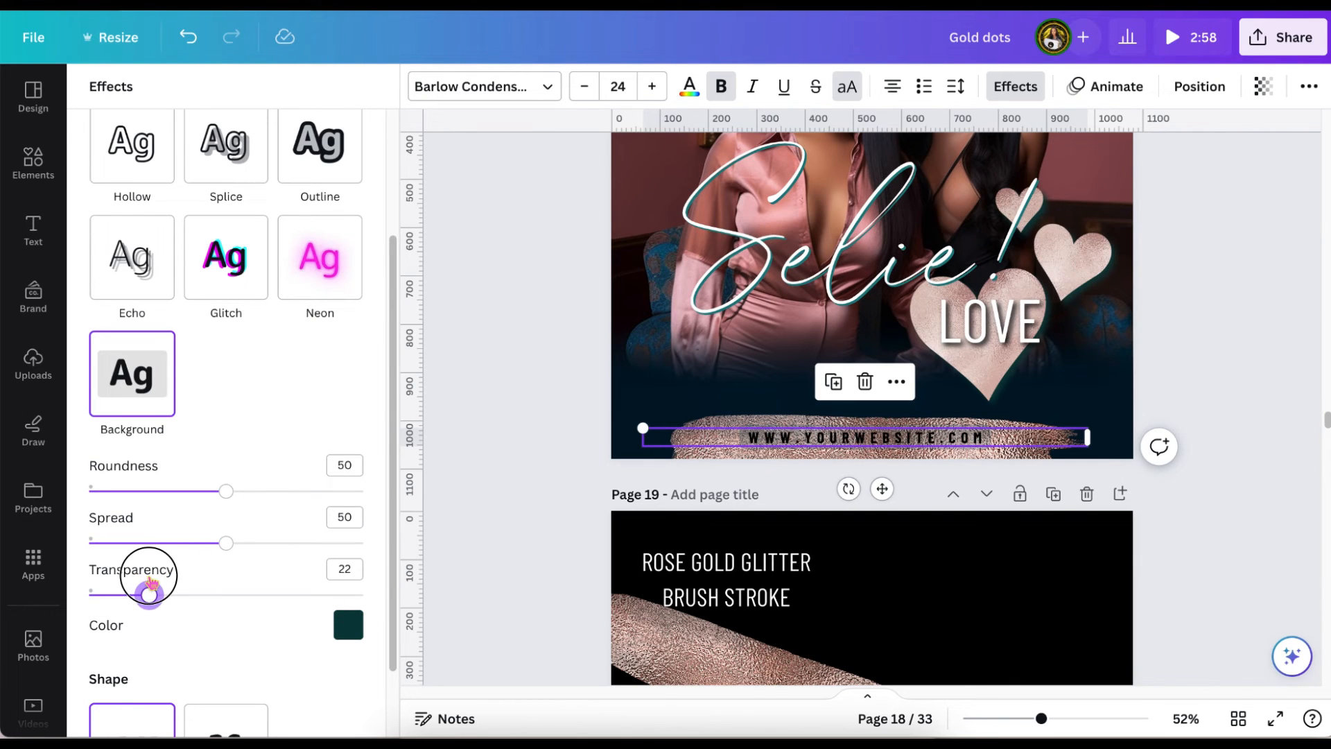
pyautogui.moveTo(227, 490); pyautogui.dragTo(61, 486)
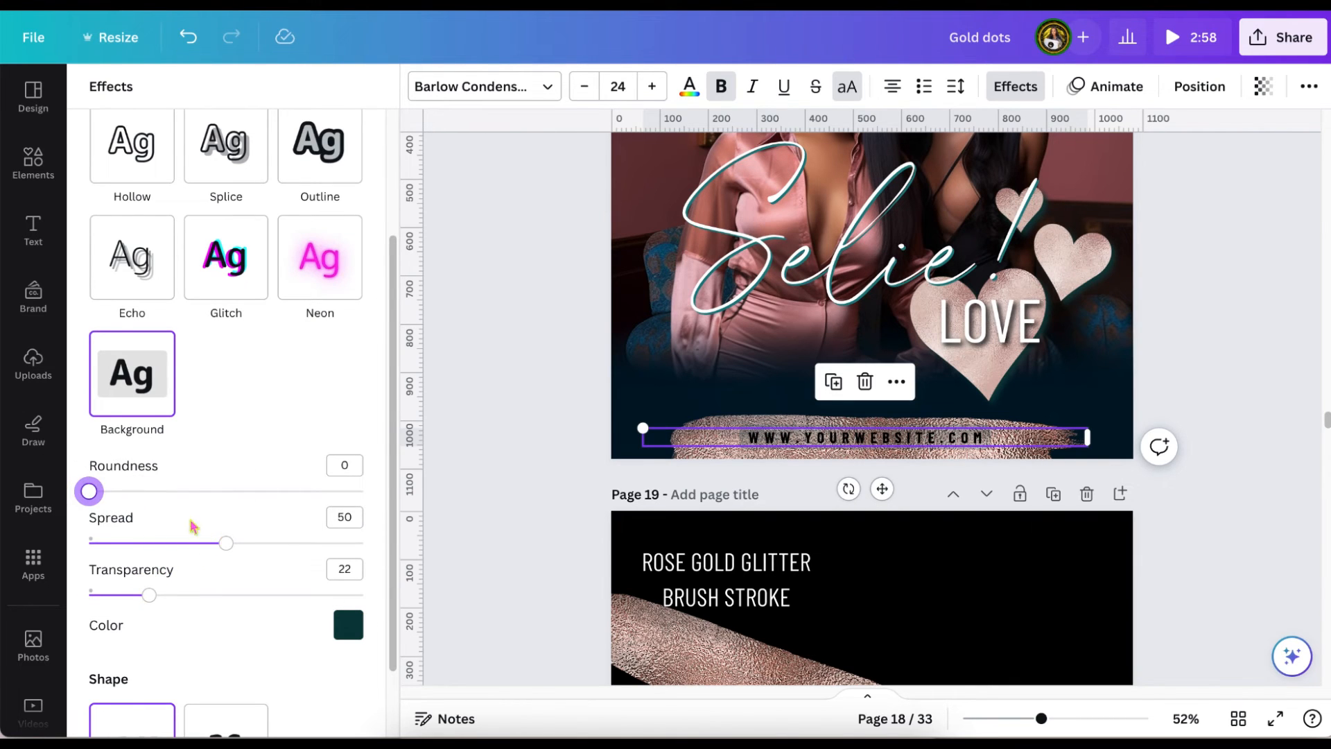
pyautogui.moveTo(226, 543); pyautogui.dragTo(43, 541)
# Recolour the website text background with the rose gold tone #E0C9C1 sampled from the large heart.
pyautogui.scroll(-1, 221, 553)
pyautogui.click(103, 362)
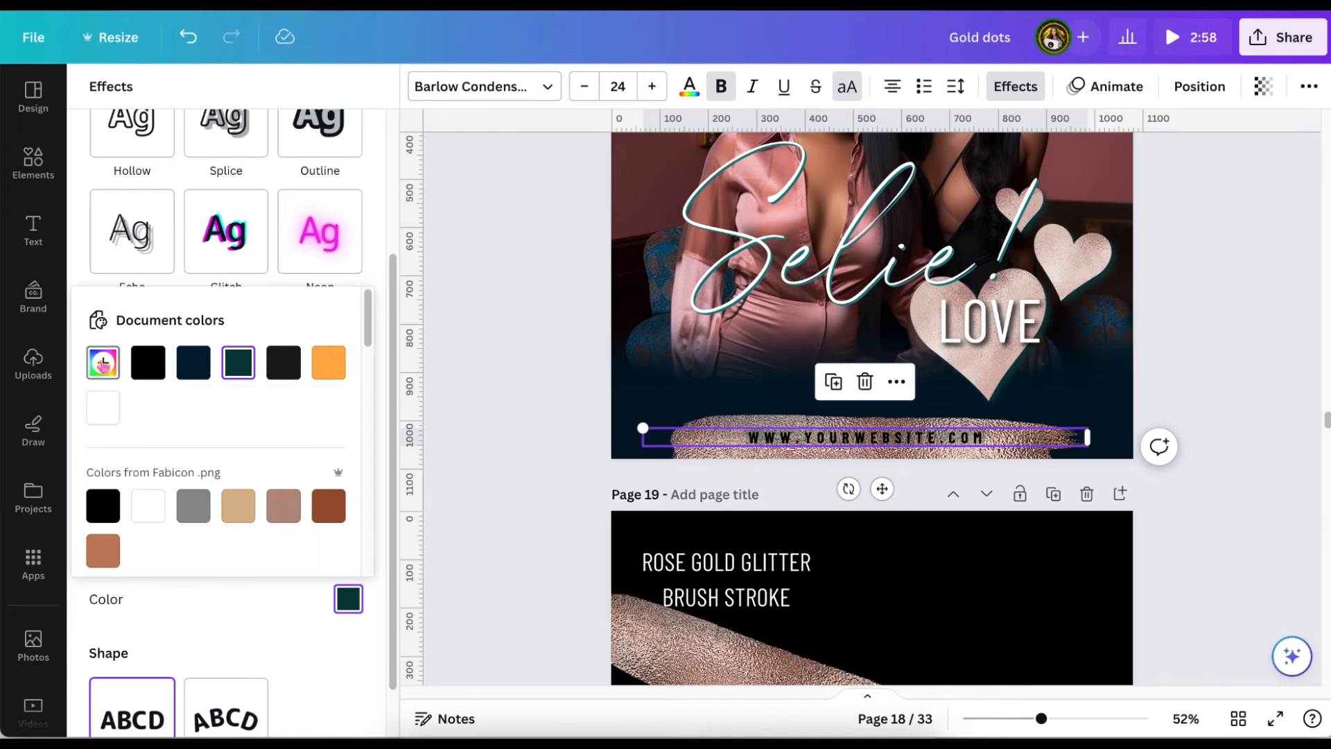
pyautogui.click(342, 550)
pyautogui.click(936, 303)
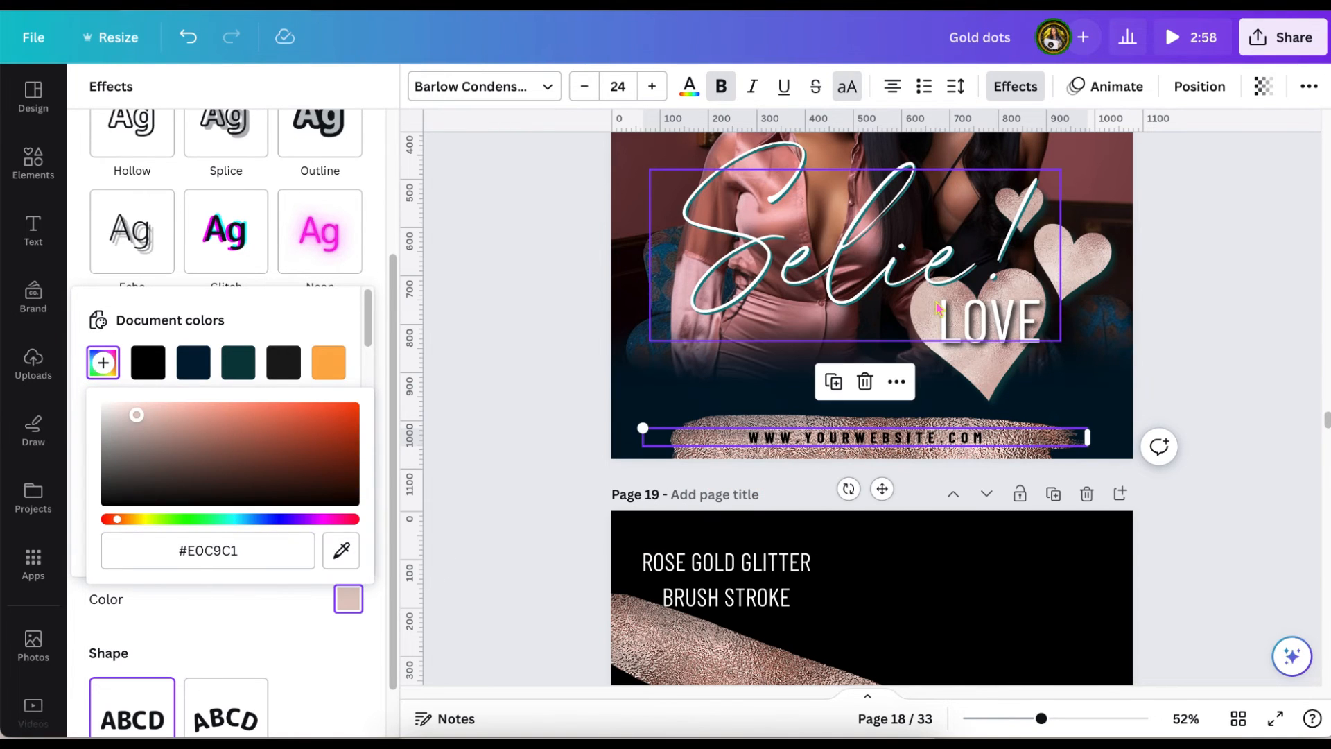
pyautogui.click(504, 338)
pyautogui.click(867, 438)
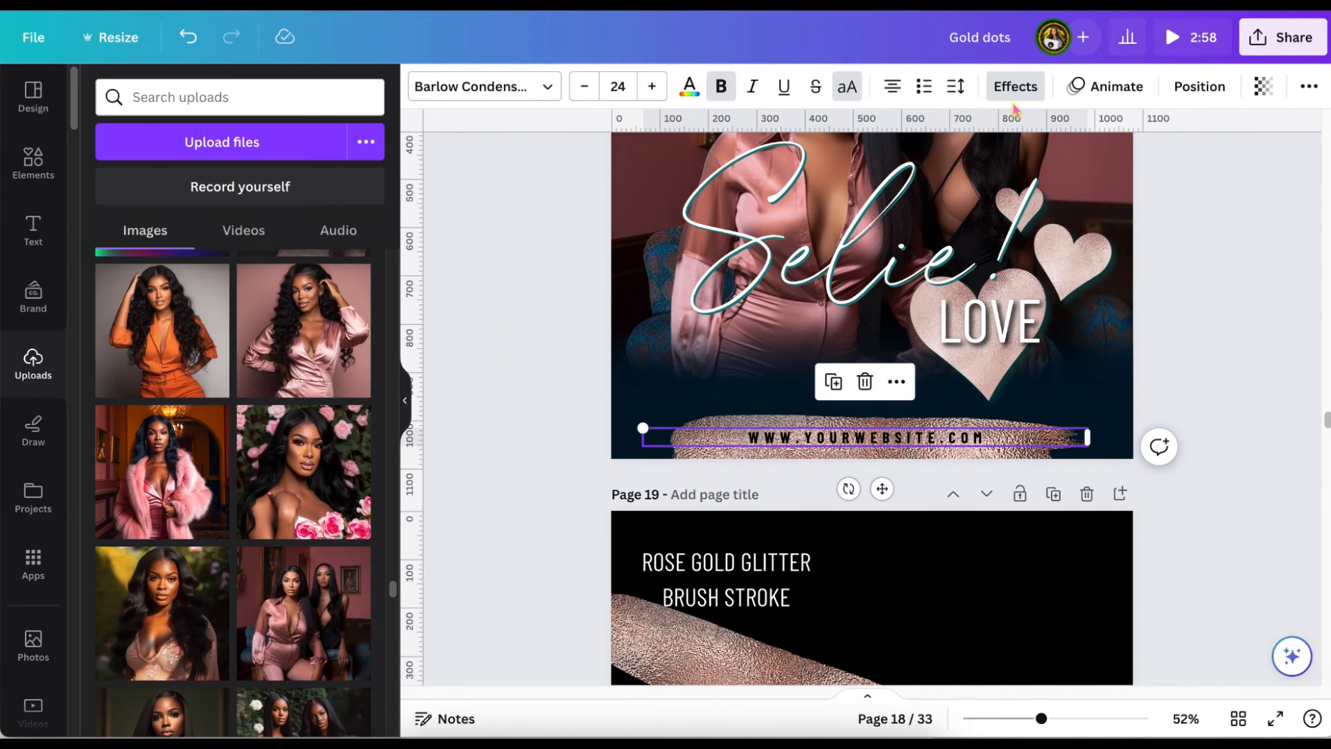
# Set the website text background's transparency to 62.
pyautogui.click(1015, 86)
pyautogui.scroll(-1, 148, 500)
pyautogui.moveTo(148, 541); pyautogui.dragTo(273, 545)
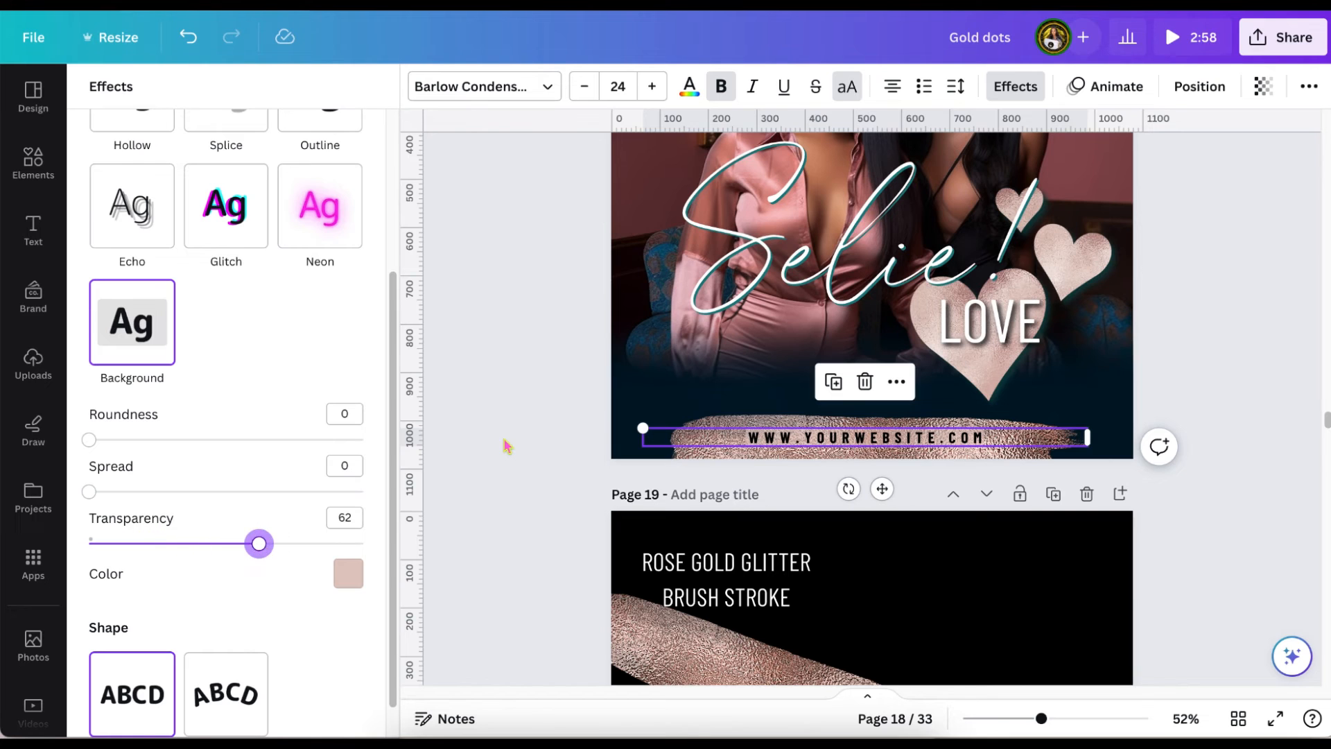
pyautogui.click(505, 446)
# Shrink the rose gold brush stroke on page 18 and centre it vertically behind the website text.
pyautogui.scroll(3, 505, 445)
pyautogui.click(686, 627)
pyautogui.moveTo(670, 590); pyautogui.dragTo(737, 597)
pyautogui.moveTo(930, 676); pyautogui.dragTo(911, 670)
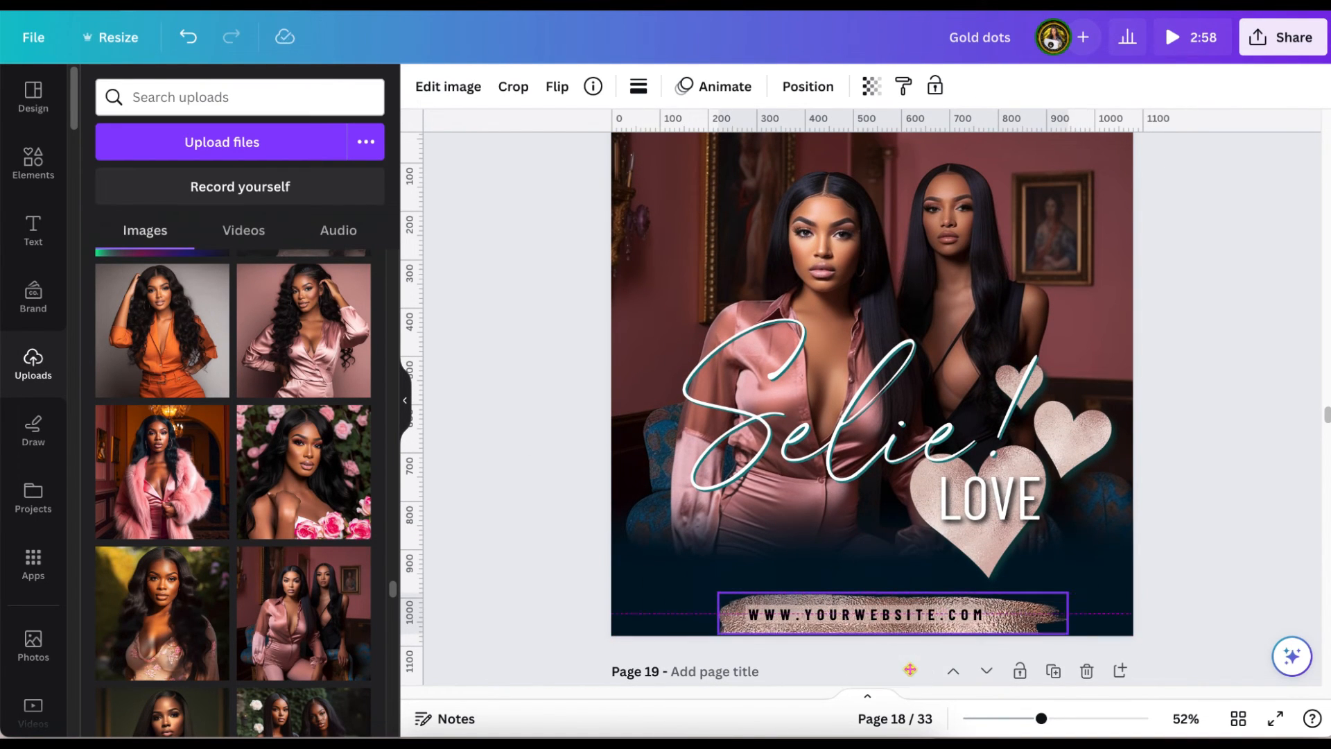
pyautogui.click(1232, 411)
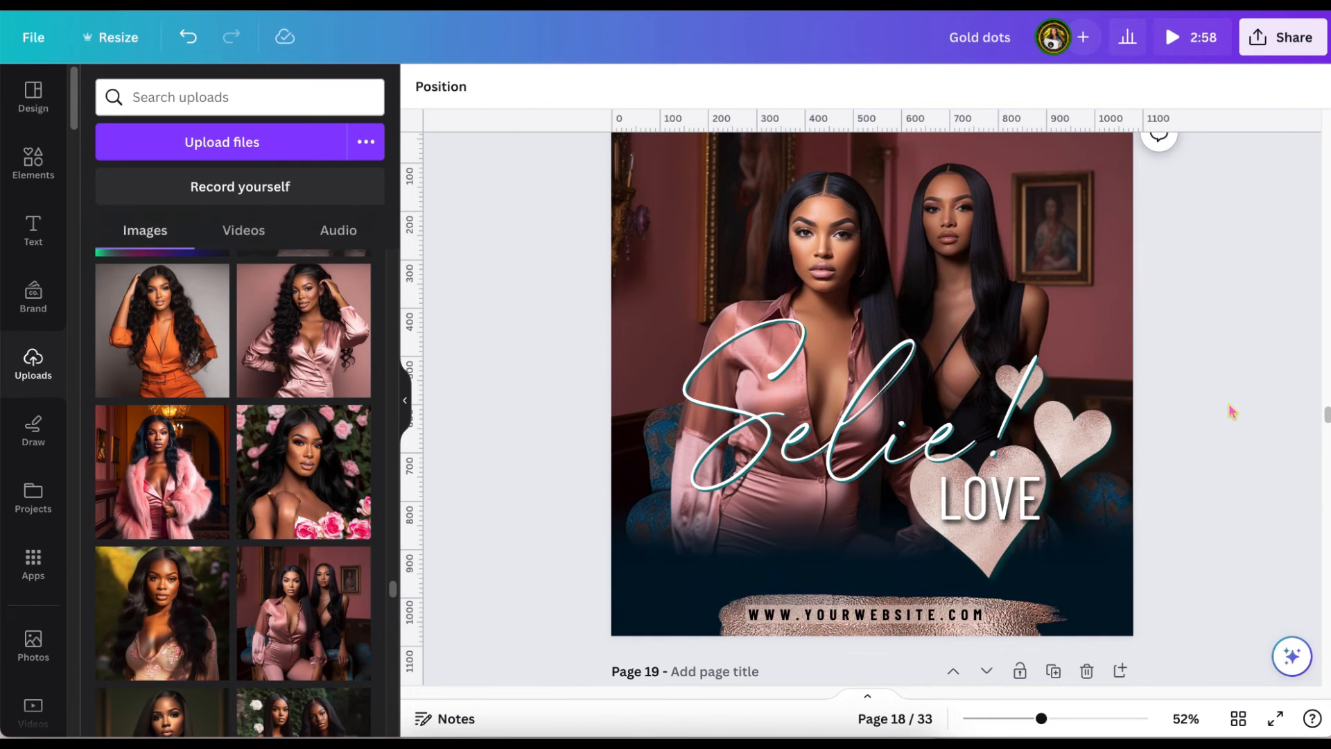
pyautogui.scroll(1, 1232, 411)
pyautogui.scroll(-2, 1232, 411)
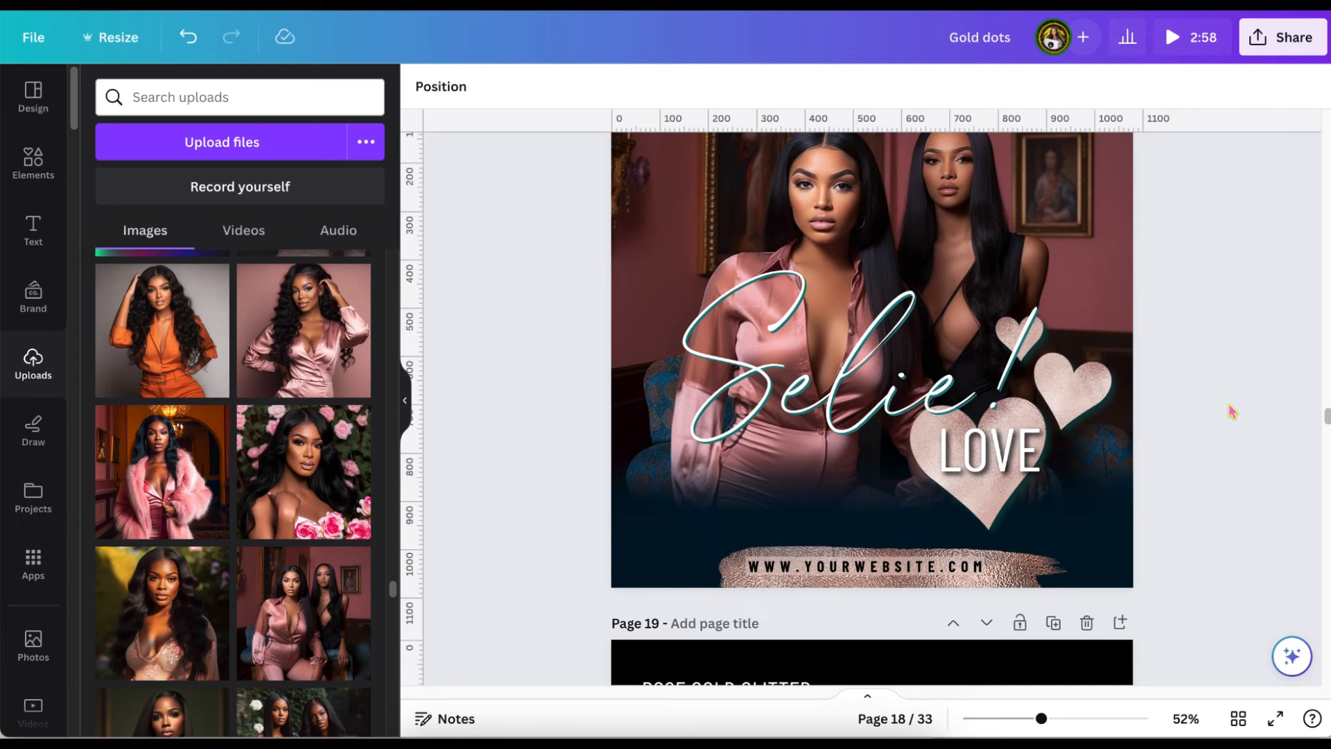
pyautogui.scroll(2, 1232, 411)
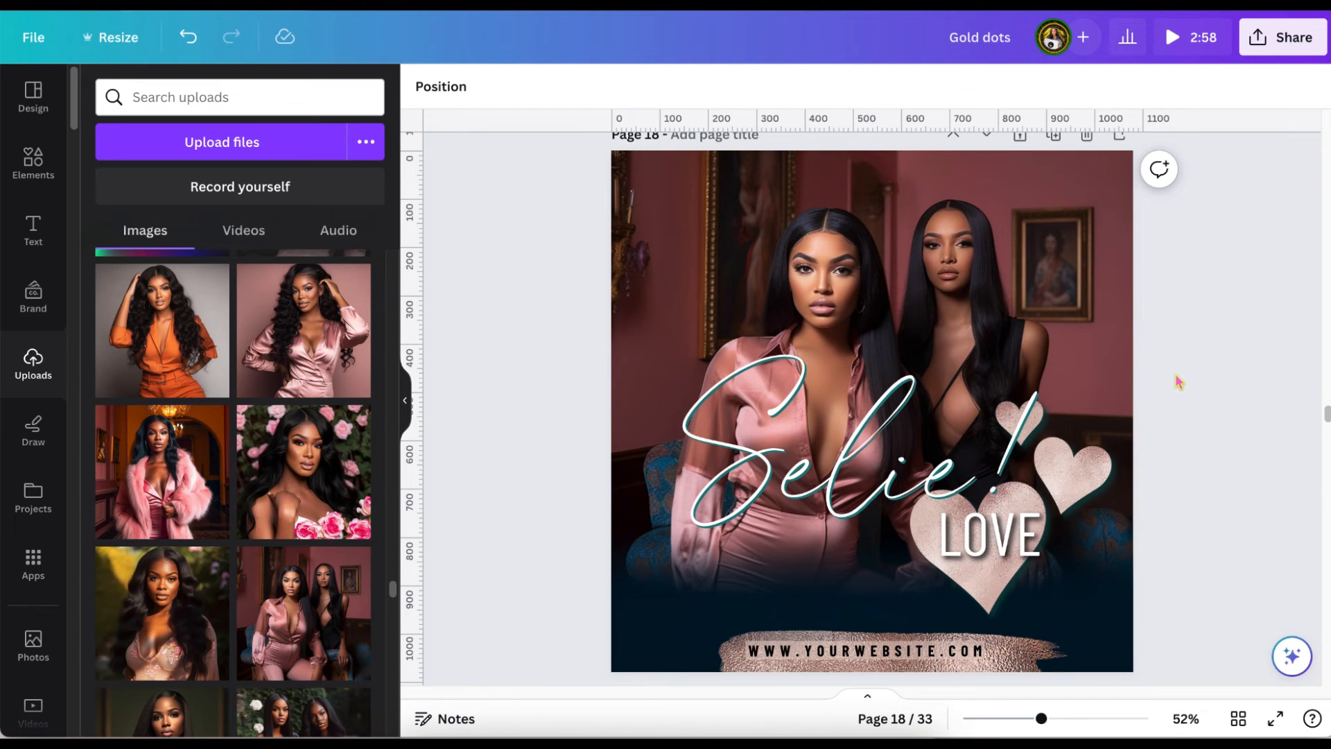
pyautogui.scroll(-1, 1178, 381)
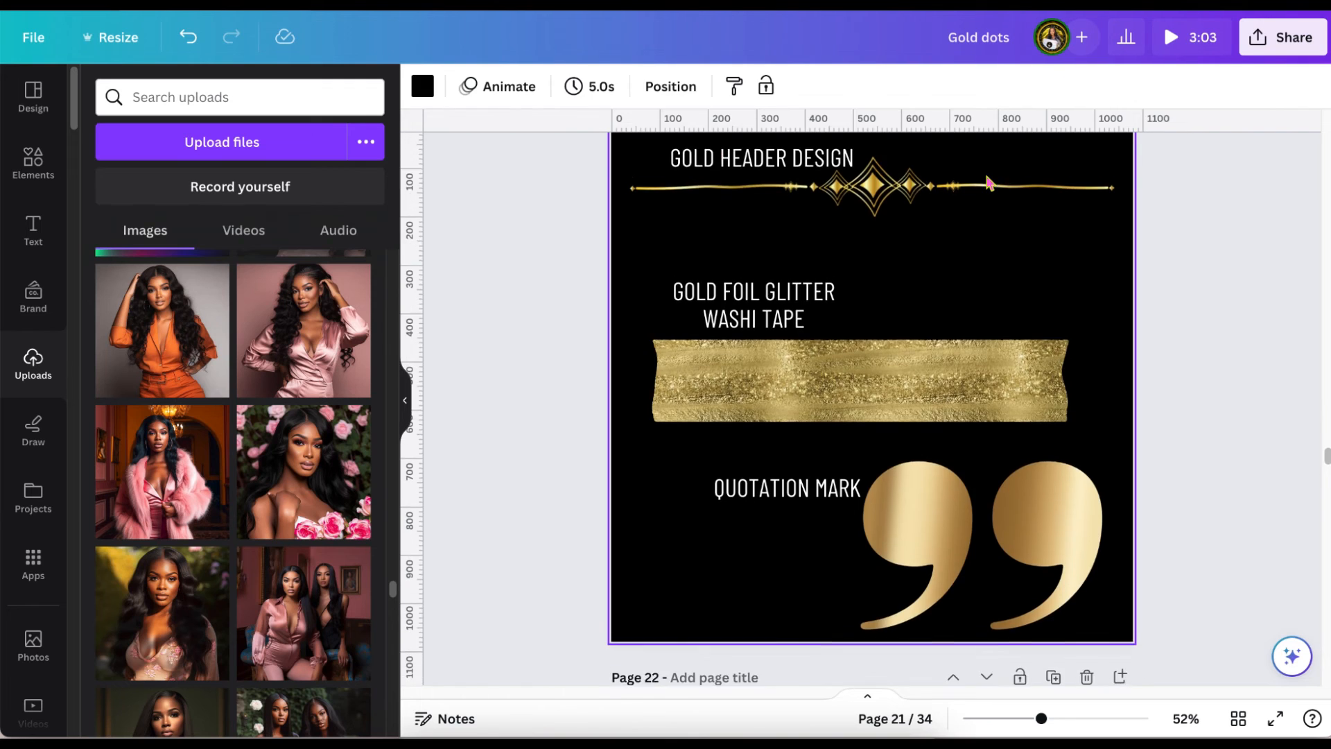
# Copy the gold ribbon tag banner from page 22 into page 20's upper-left corner and scale it down slightly.
pyautogui.scroll(-8, 988, 180)
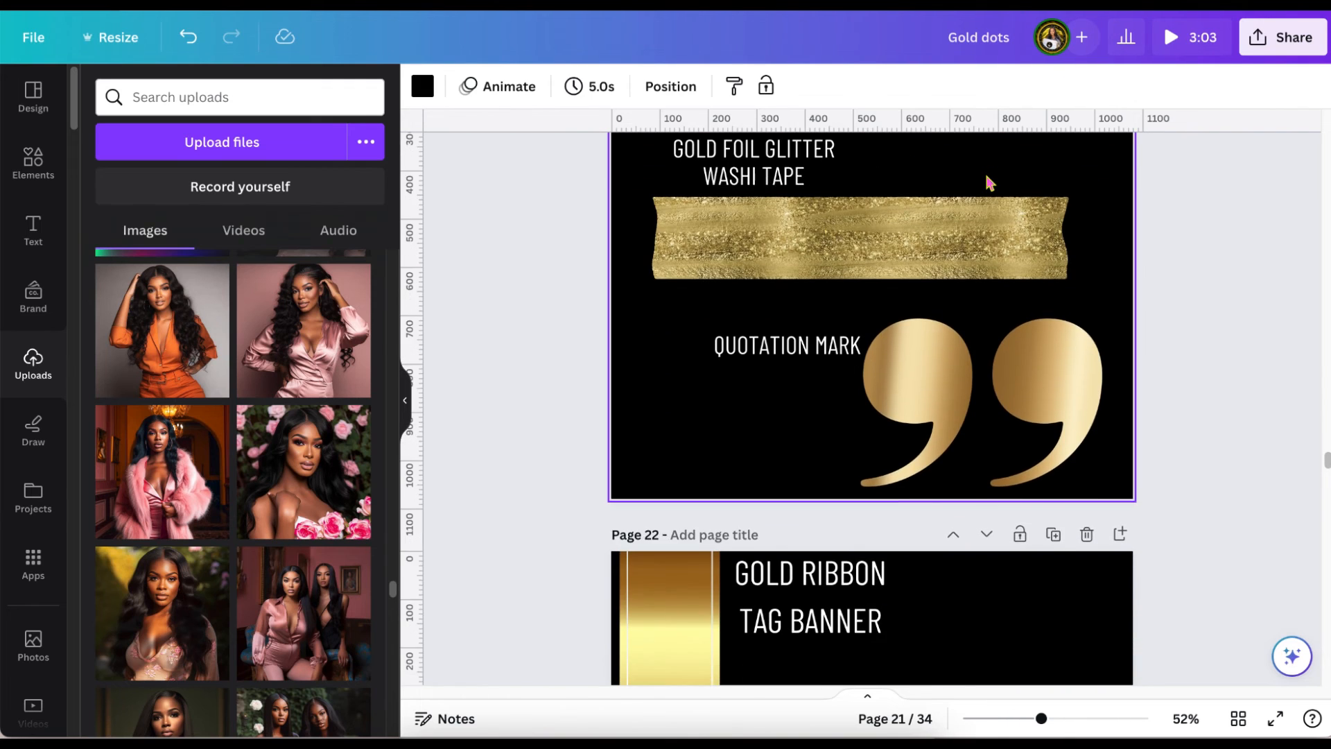
pyautogui.scroll(-2, 988, 182)
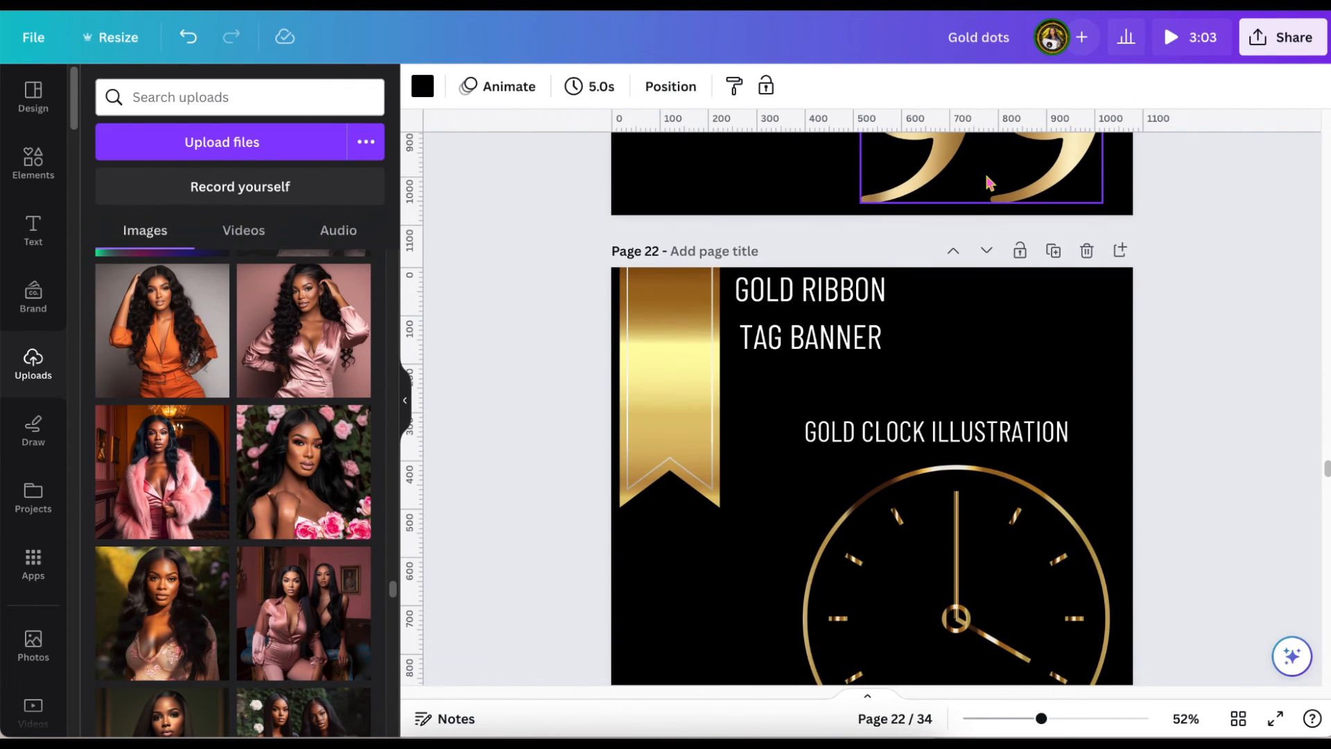
pyautogui.click(681, 380)
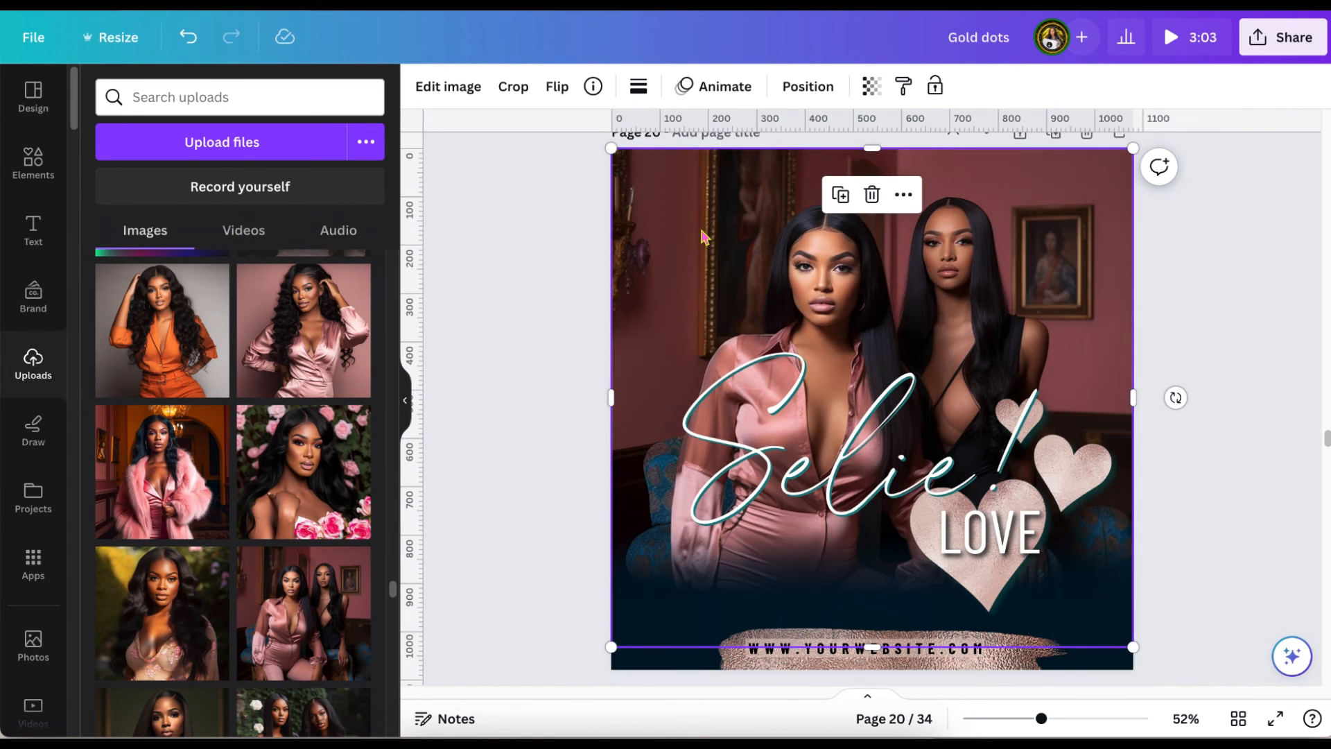
pyautogui.hotkey('ctrl', 'v')
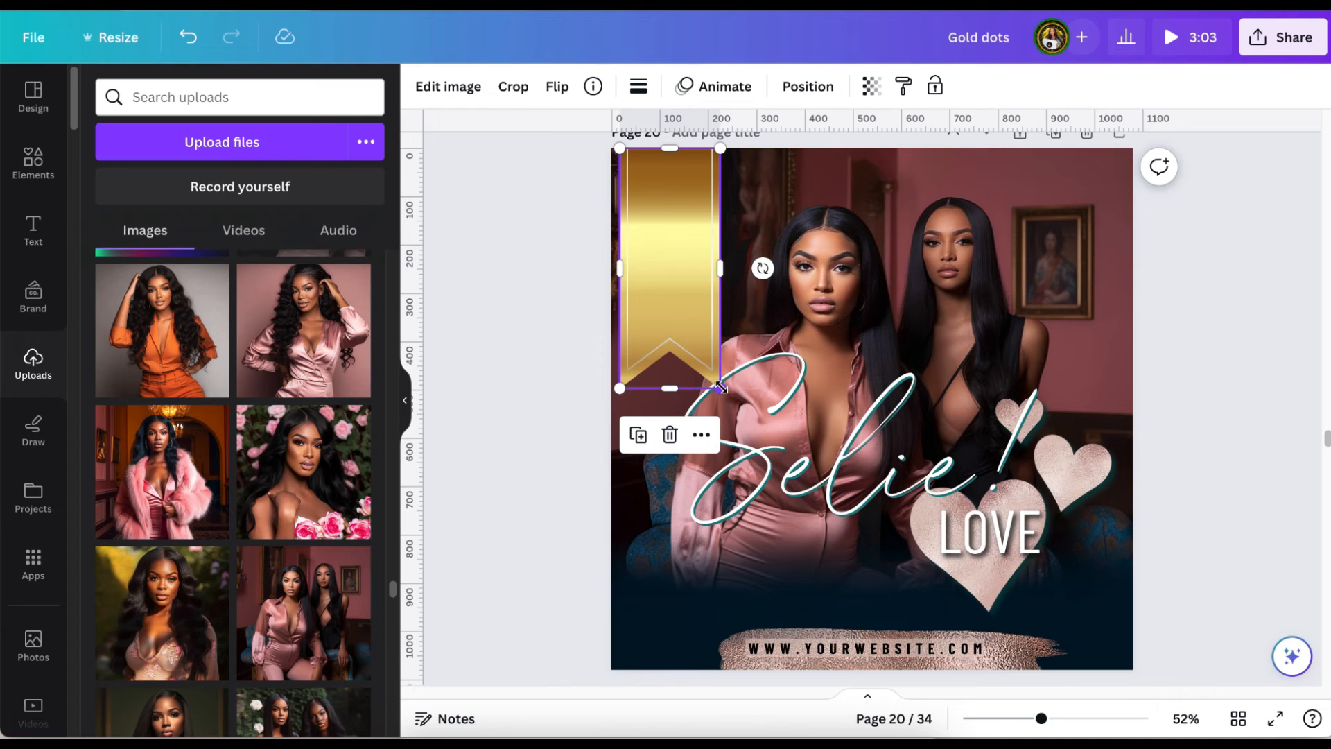
pyautogui.moveTo(722, 386); pyautogui.dragTo(706, 353)
# Fade the photo of the two women on page 20 to transparency 28.
pyautogui.click(718, 355)
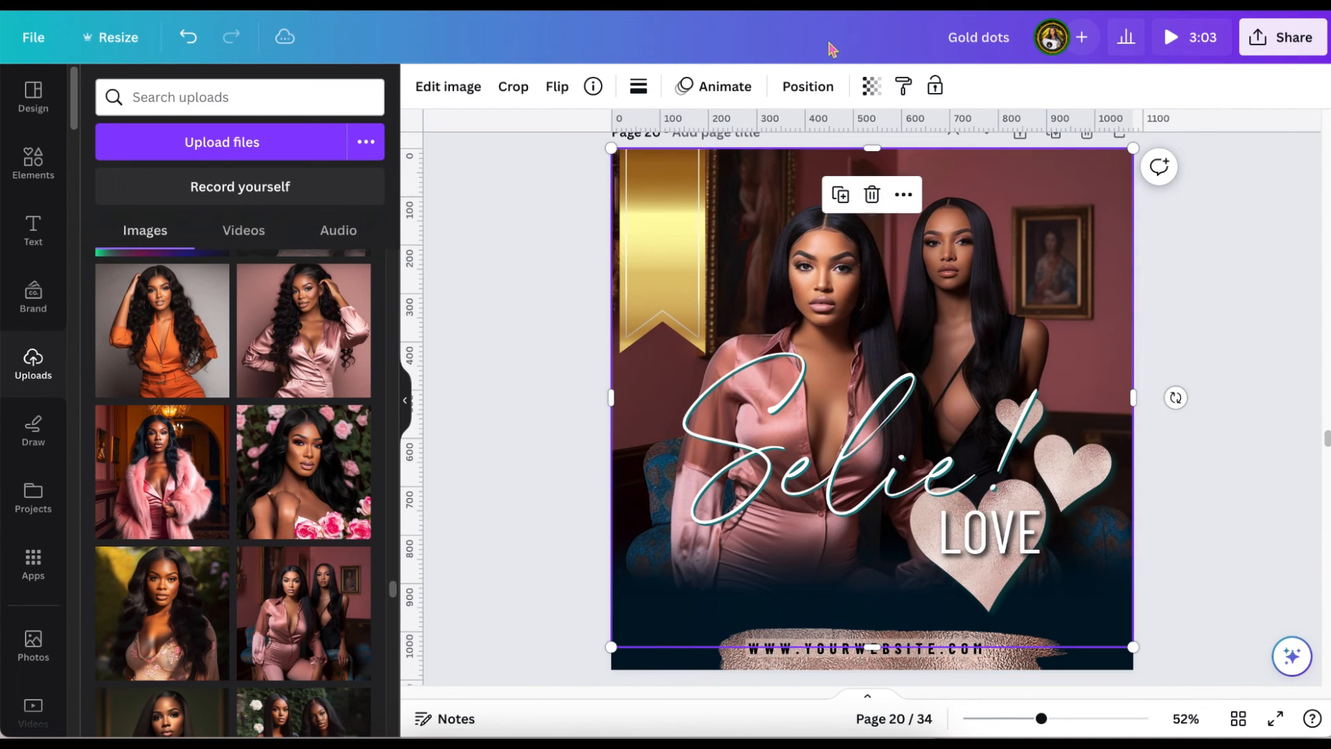
pyautogui.click(873, 92)
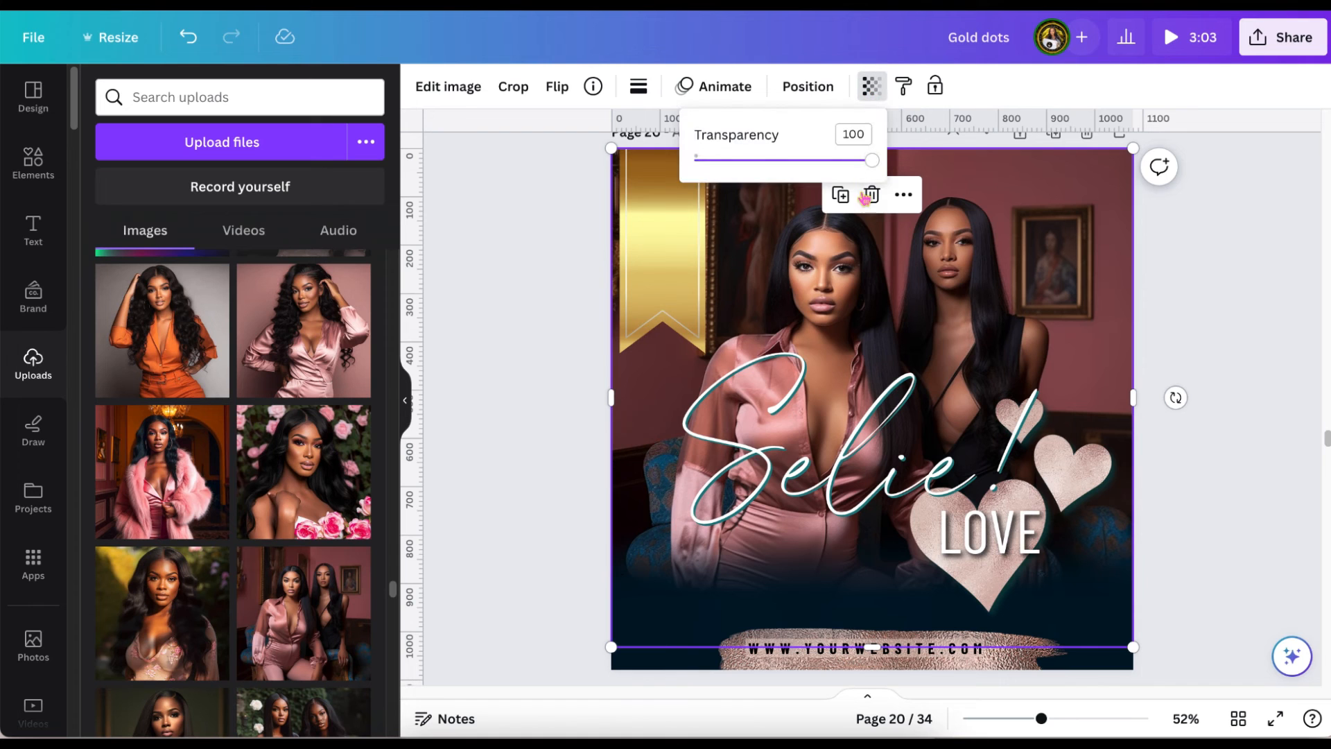
pyautogui.moveTo(873, 161); pyautogui.dragTo(767, 160)
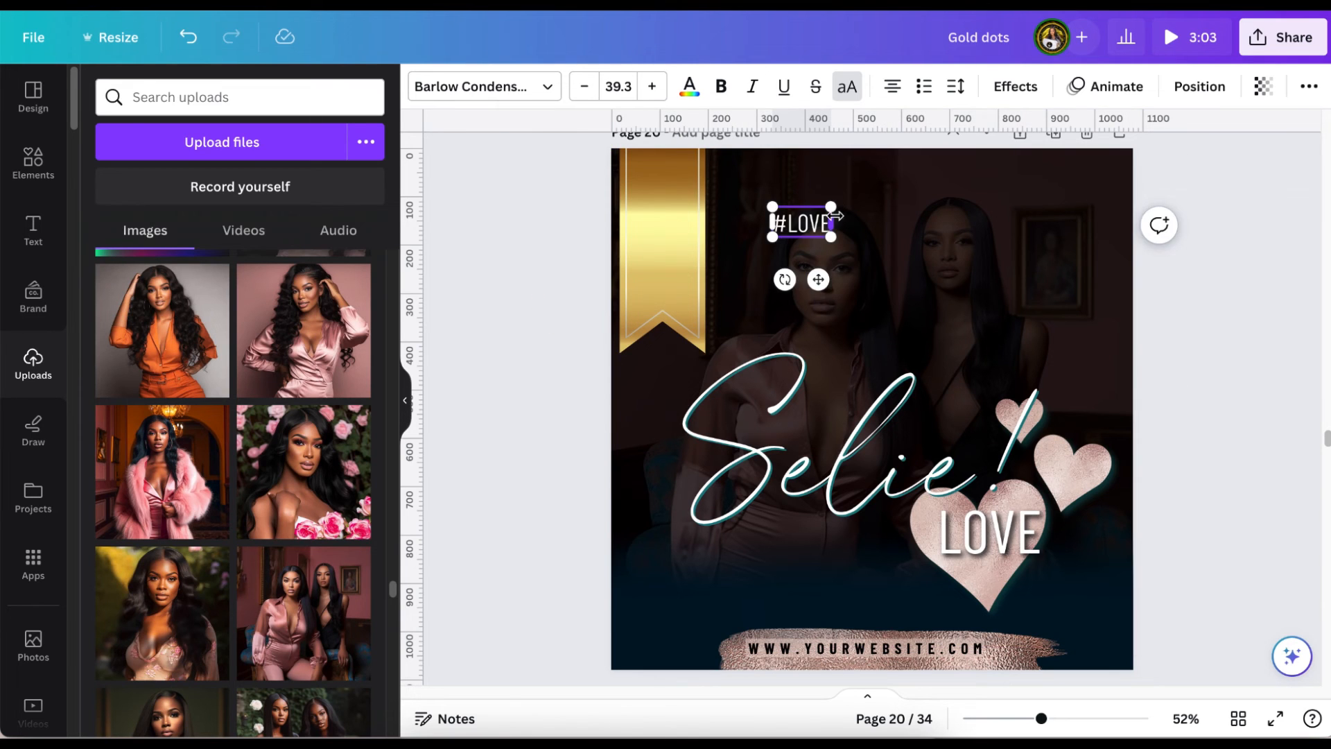
# Place a narrow "#LOVE" text on page 20's gold ribbon and colour it dark teal #0A3C3D.
pyautogui.moveTo(835, 222); pyautogui.dragTo(758, 149)
pyautogui.moveTo(761, 248); pyautogui.dragTo(645, 258)
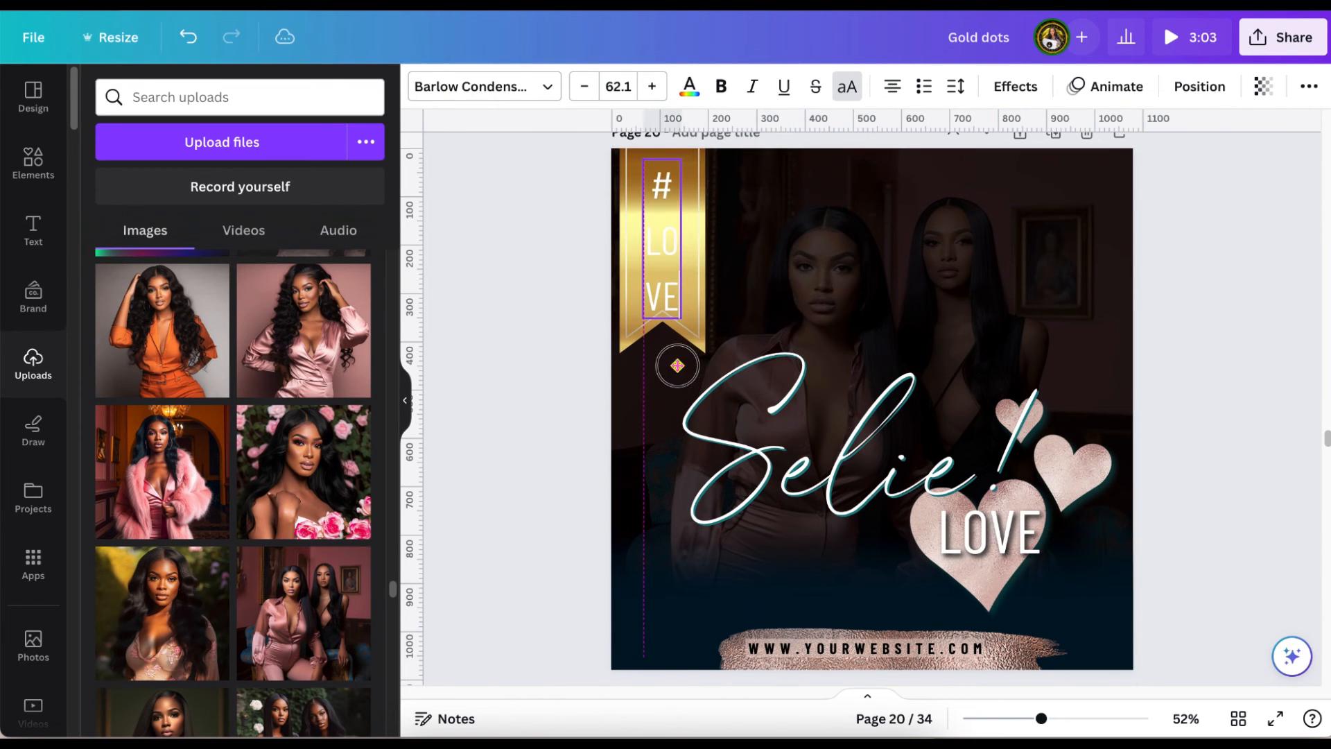
pyautogui.click(689, 86)
pyautogui.click(257, 201)
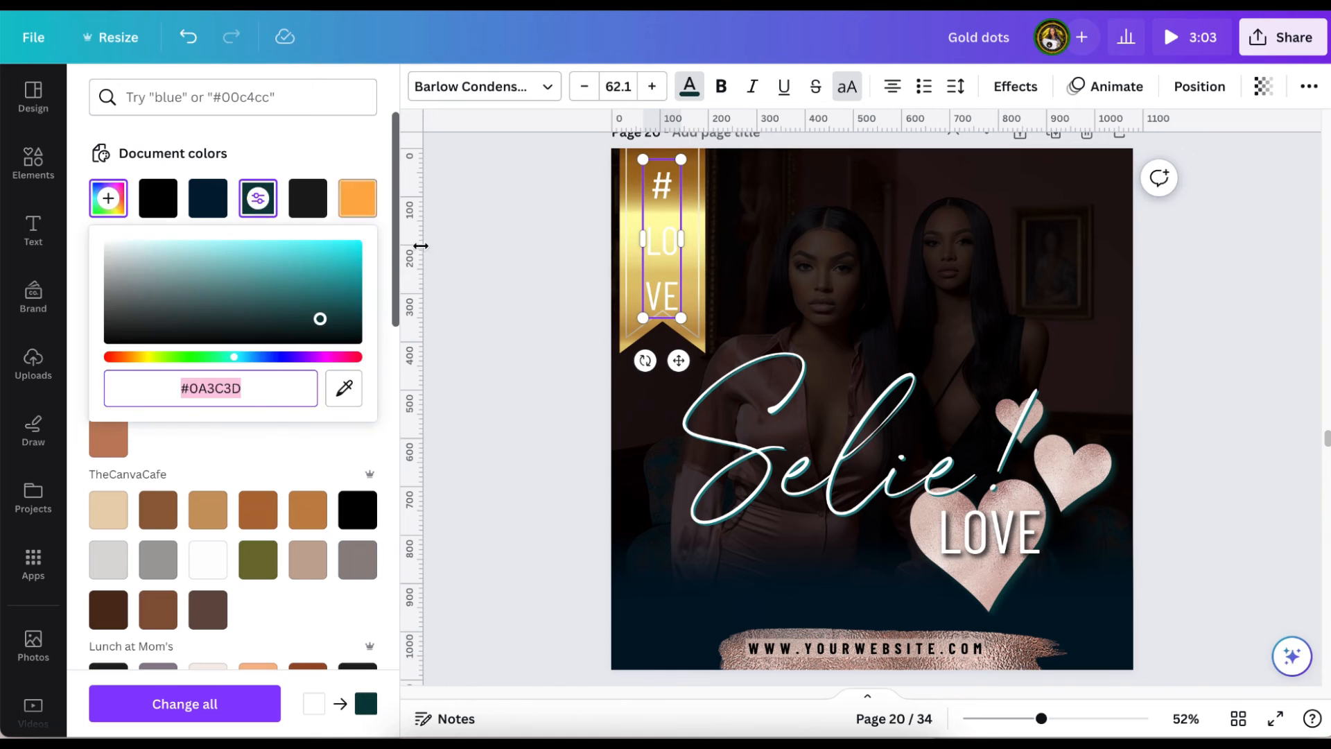
pyautogui.click(526, 261)
pyautogui.click(662, 242)
pyautogui.click(690, 88)
pyautogui.click(257, 206)
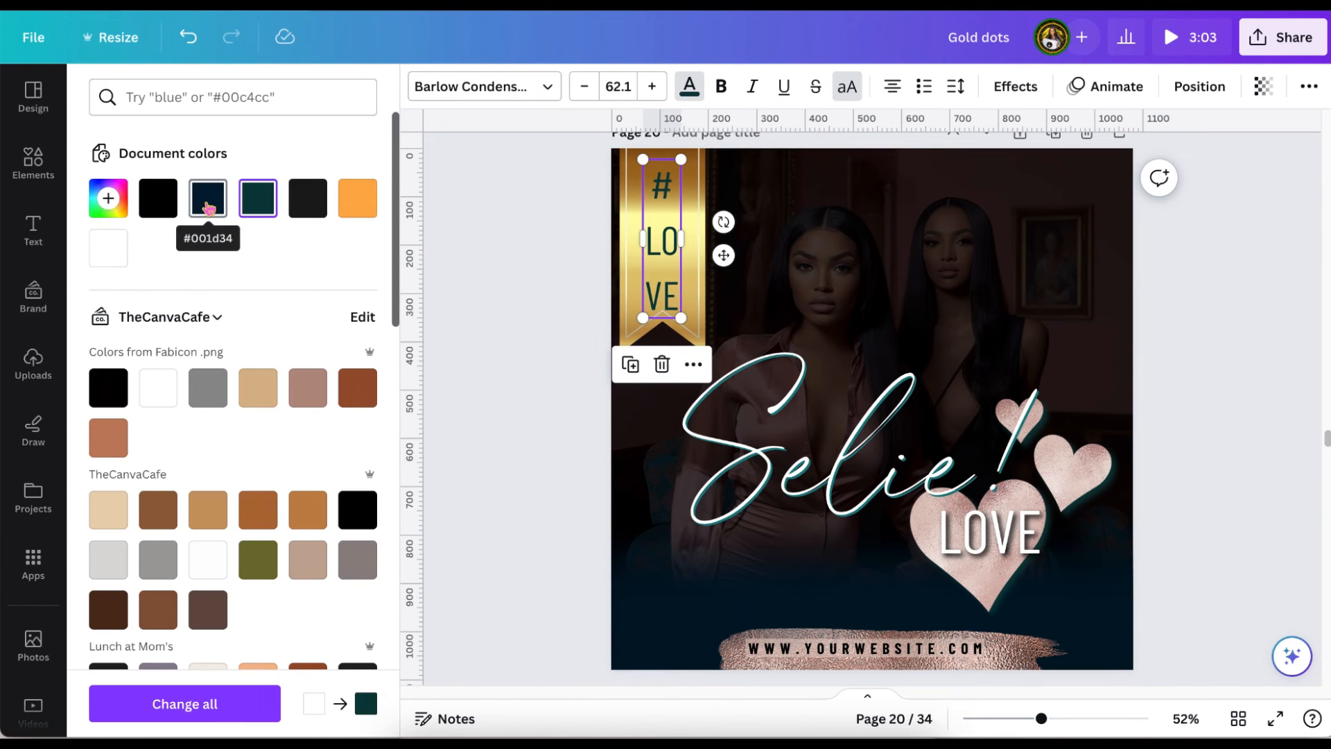
pyautogui.scroll(-15, 329, 450)
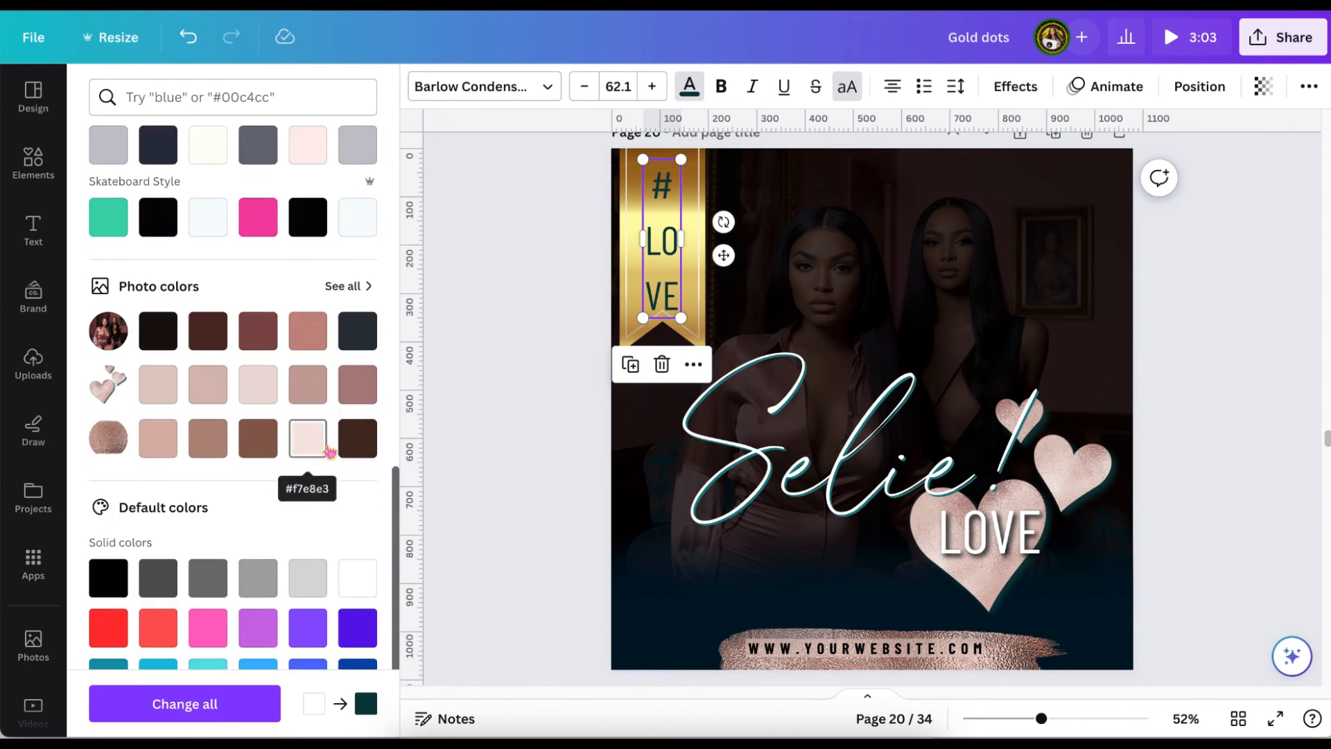
pyautogui.click(350, 237)
pyautogui.click(490, 362)
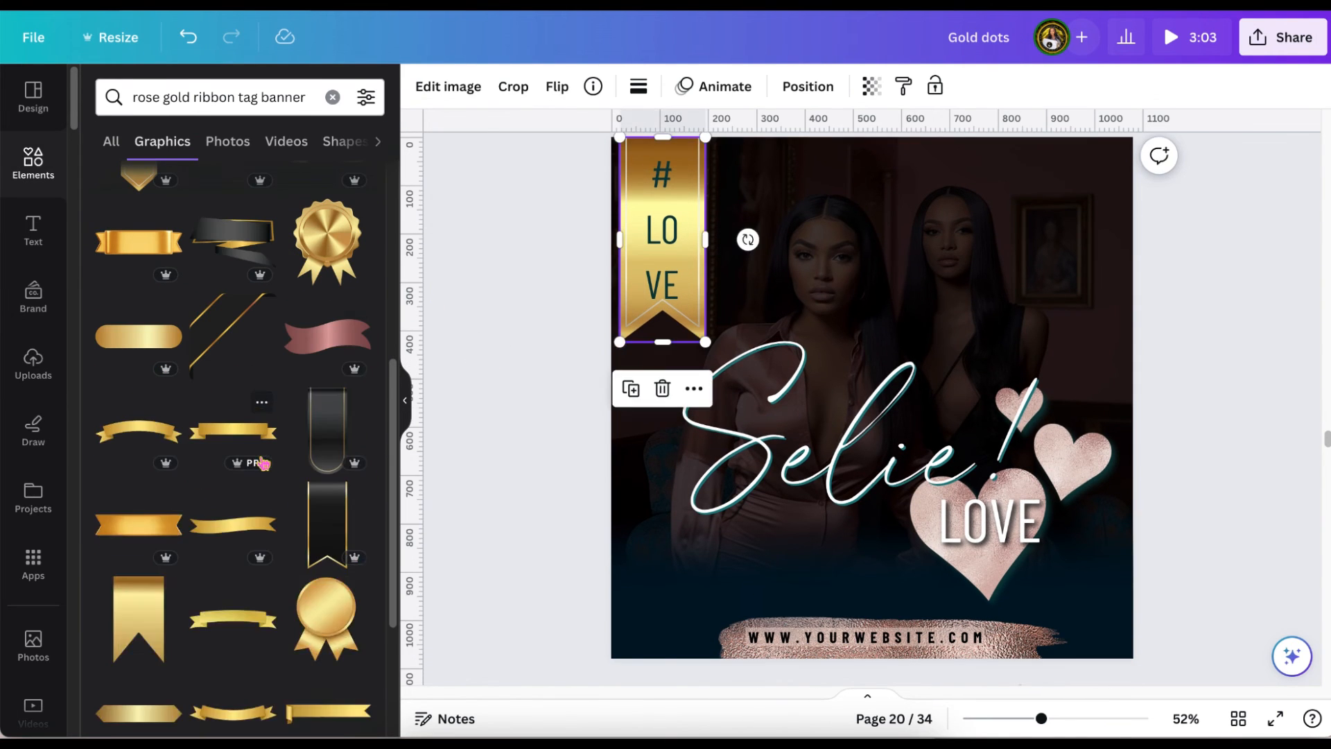
# Replace the gold ribbon on page 20 with a rose gold one from the "rose gold ribbon tag banner" graphics, tucked into the upper-left corner.
pyautogui.click(321, 335)
pyautogui.moveTo(872, 297); pyautogui.dragTo(618, 250)
pyautogui.moveTo(772, 247); pyautogui.dragTo(532, 305)
pyautogui.scroll(2, 651, 291)
pyautogui.moveTo(778, 515); pyautogui.dragTo(660, 340)
# Recolour the "#LOVE" text with a light rose gold tone sampled from the large heart on page 20.
pyautogui.click(689, 87)
pyautogui.click(108, 198)
pyautogui.click(344, 388)
pyautogui.click(937, 619)
# Scale down the "#LOVE" text to fit the rose gold ribbon and tighten its letter spacing.
pyautogui.moveTo(695, 369); pyautogui.dragTo(674, 330)
pyautogui.click(660, 340)
pyautogui.moveTo(643, 507); pyautogui.dragTo(642, 492)
pyautogui.moveTo(659, 378); pyautogui.dragTo(659, 346)
pyautogui.click(957, 87)
pyautogui.moveTo(999, 161); pyautogui.dragTo(989, 160)
pyautogui.moveTo(661, 298); pyautogui.dragTo(663, 330)
pyautogui.moveTo(676, 398); pyautogui.dragTo(694, 390)
pyautogui.moveTo(675, 326)
pyautogui.mouseDown()
pyautogui.moveTo(665, 319)
pyautogui.moveTo(674, 327)
pyautogui.moveTo(701, 300)
pyautogui.moveTo(663, 323)
pyautogui.mouseUp()
pyautogui.click(547, 354)
# Reduce the line spacing of the "#LOVE" text and centre it on the rose gold ribbon.
pyautogui.click(663, 312)
pyautogui.click(957, 87)
pyautogui.moveTo(1051, 210); pyautogui.dragTo(1005, 210)
pyautogui.scroll(-1, 540, 344)
pyautogui.moveTo(674, 289); pyautogui.dragTo(665, 289)
pyautogui.moveTo(664, 285); pyautogui.dragTo(654, 279)
pyautogui.click(655, 331)
pyautogui.click(527, 354)
pyautogui.scroll(-20, 239, 444)
pyautogui.scroll(1, 490, 414)
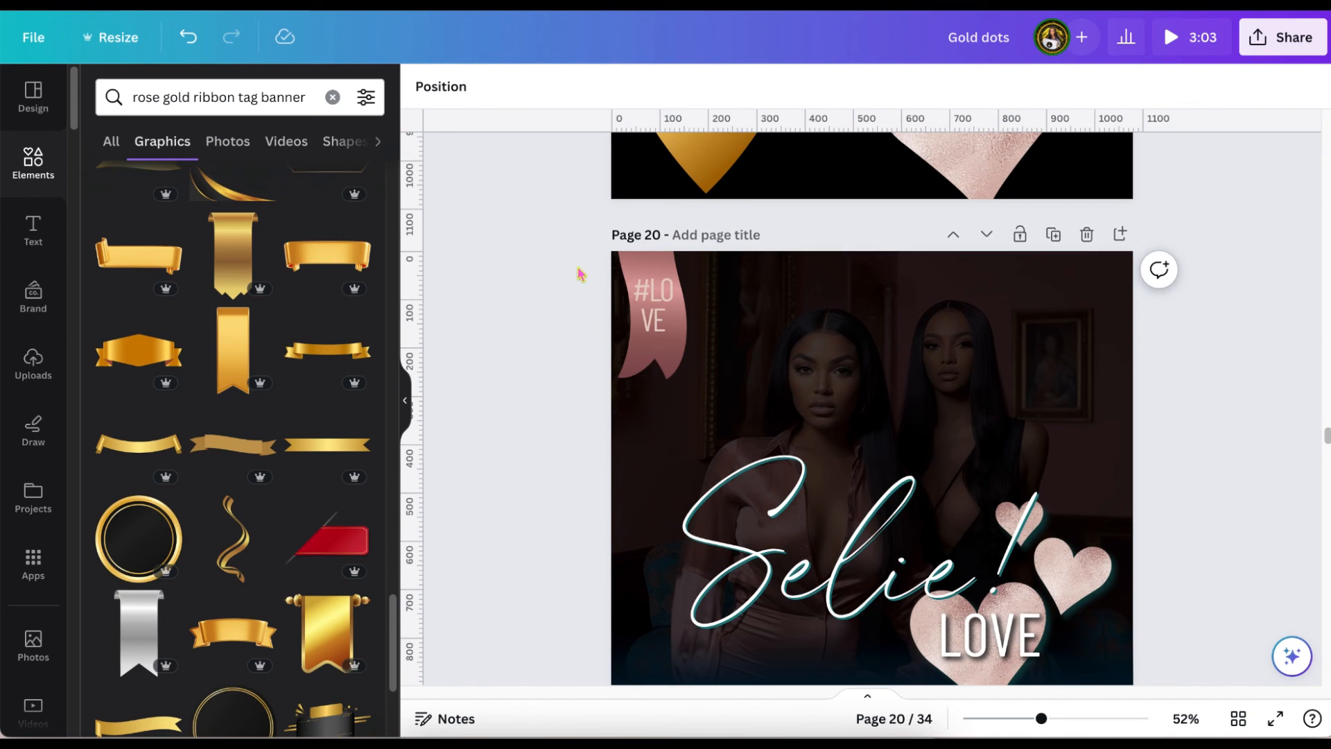
# Replace the rose gold ribbon on page 20 with the black, gold-edged ribbon from the "rose gold ribbon tag banner" graphics.
pyautogui.click(644, 263)
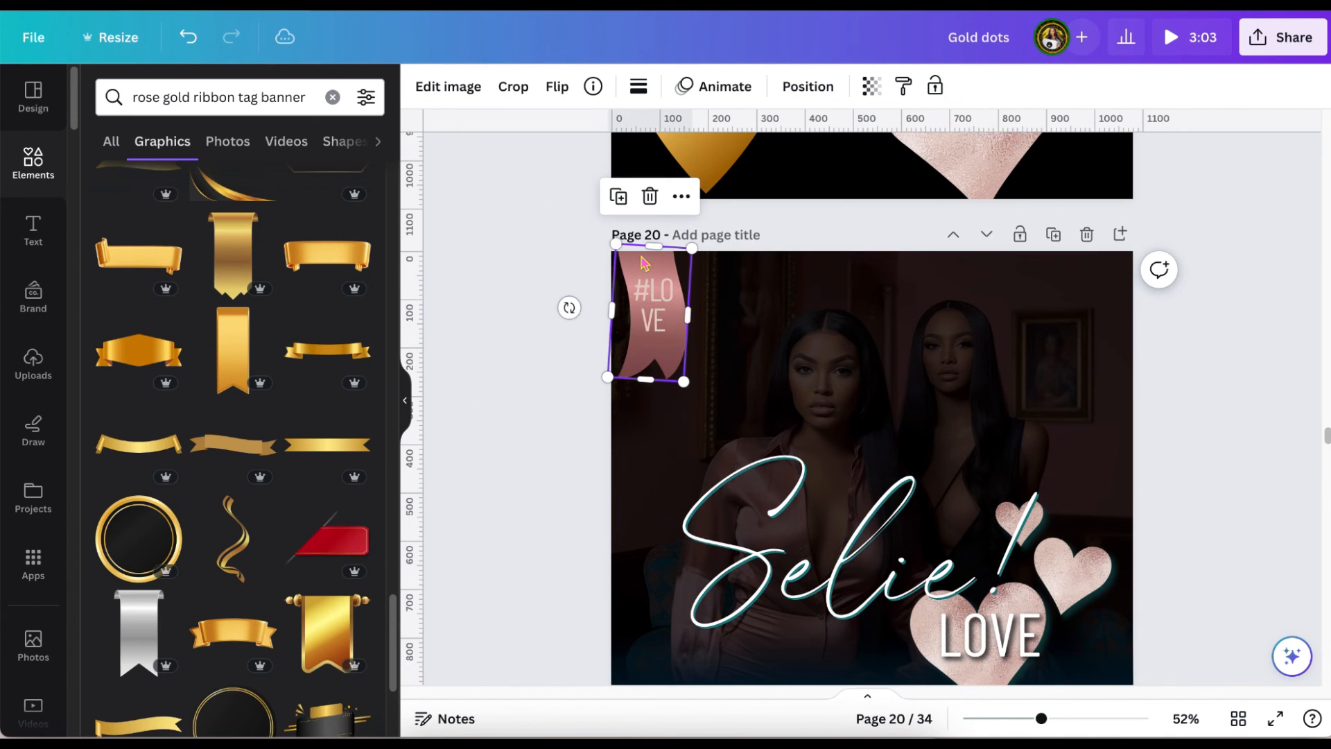
pyautogui.click(650, 197)
pyautogui.scroll(3, 298, 278)
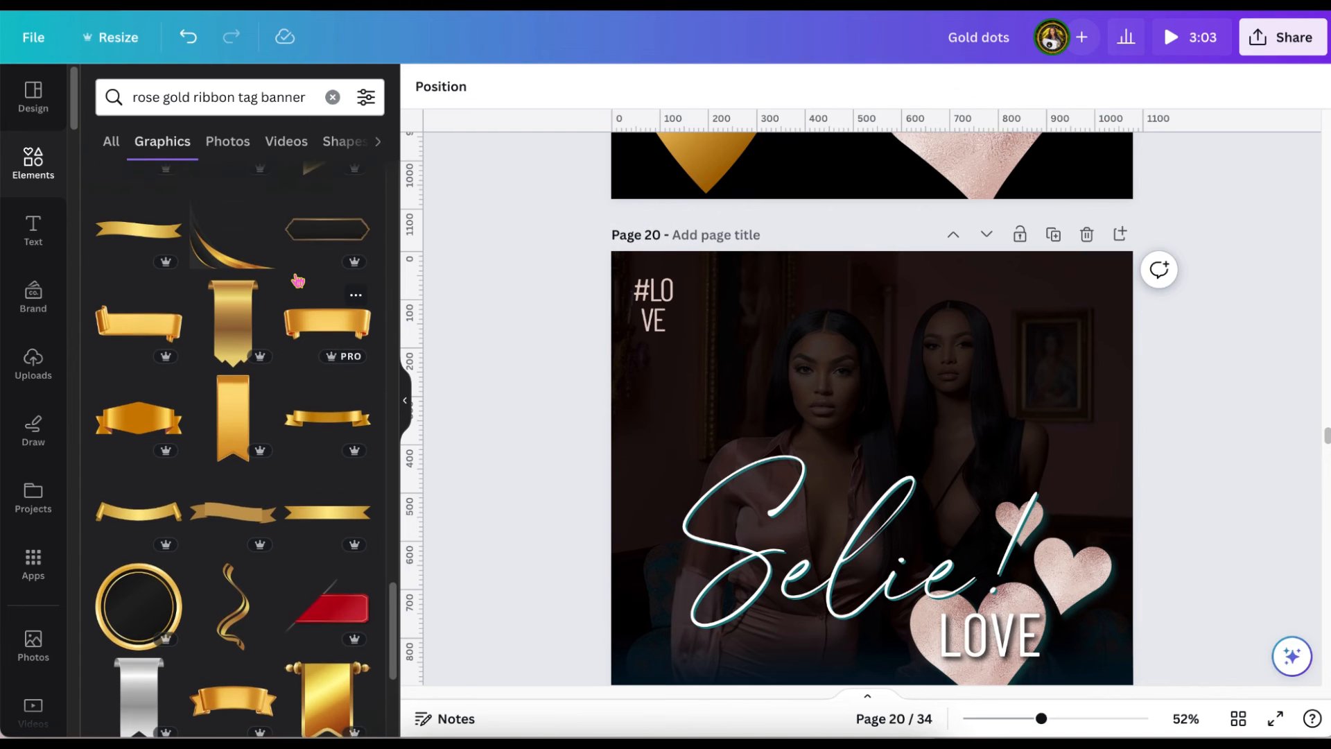
pyautogui.scroll(3, 298, 281)
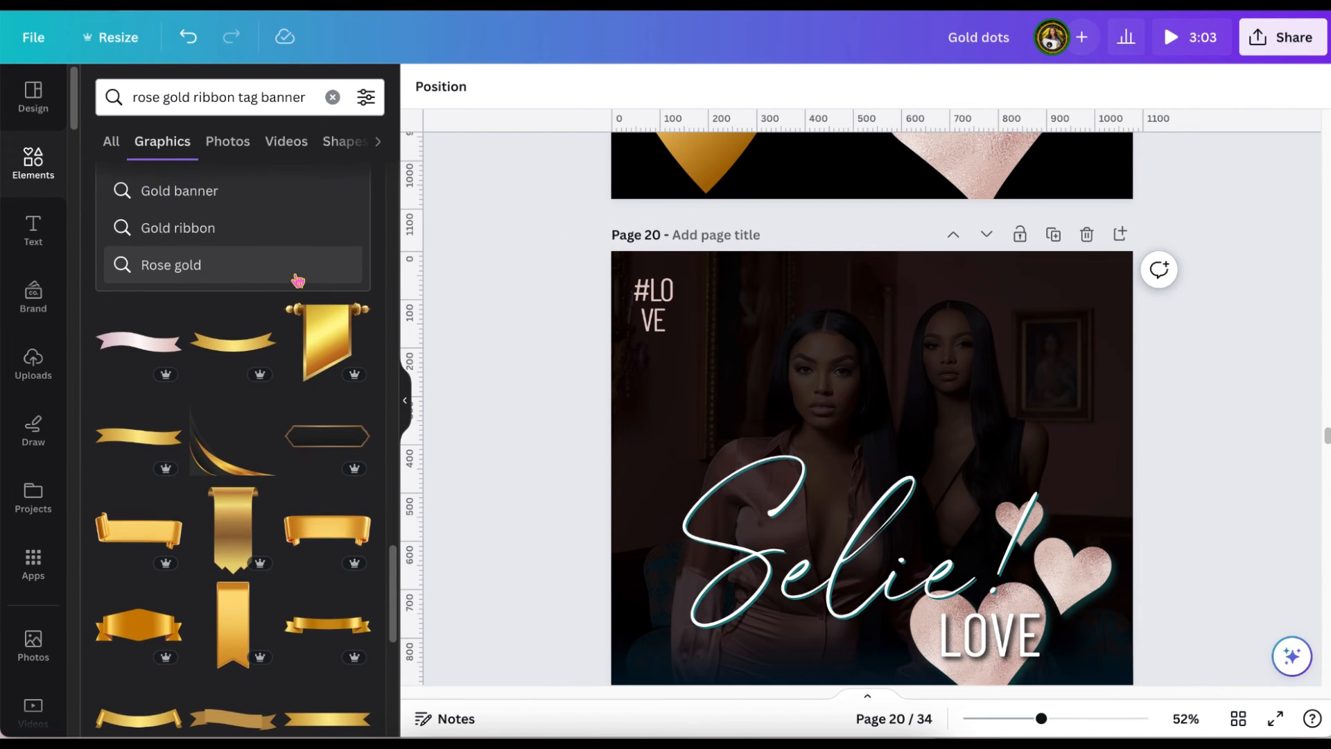
pyautogui.scroll(5, 298, 281)
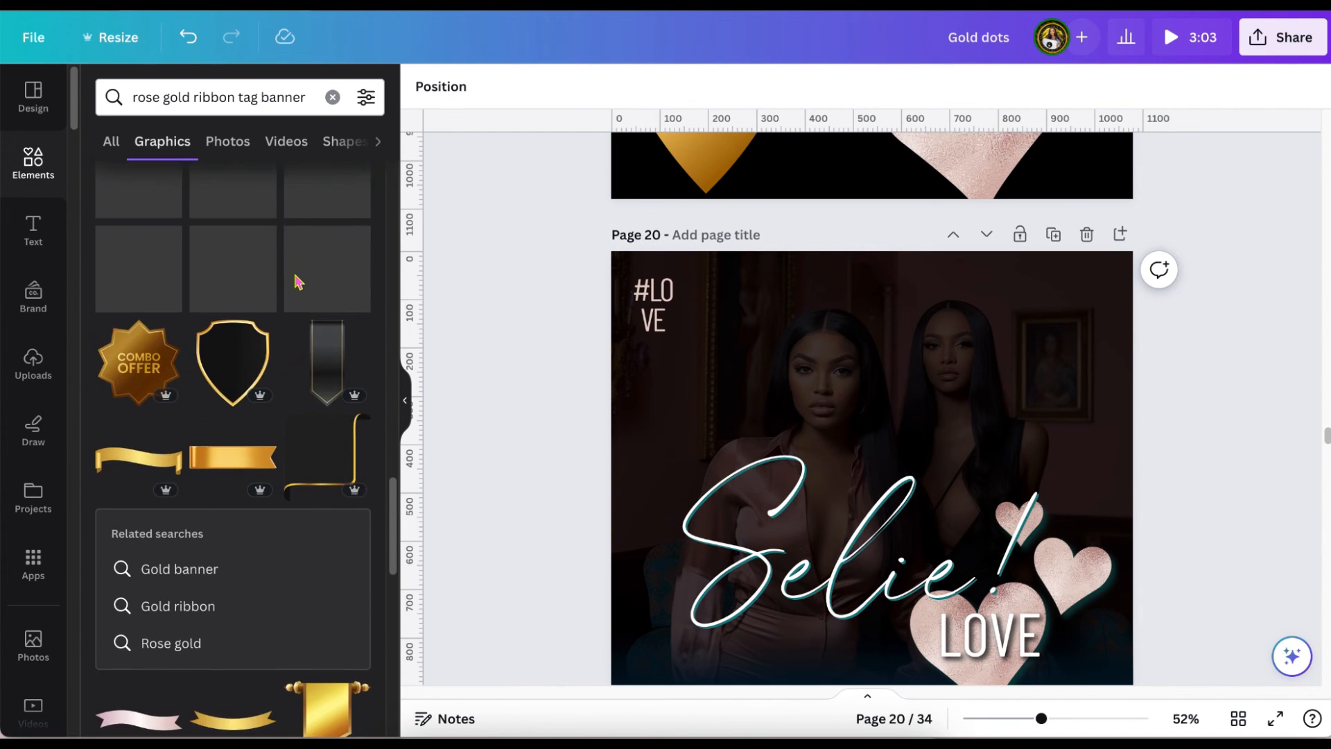
pyautogui.scroll(2, 298, 281)
pyautogui.scroll(4, 298, 280)
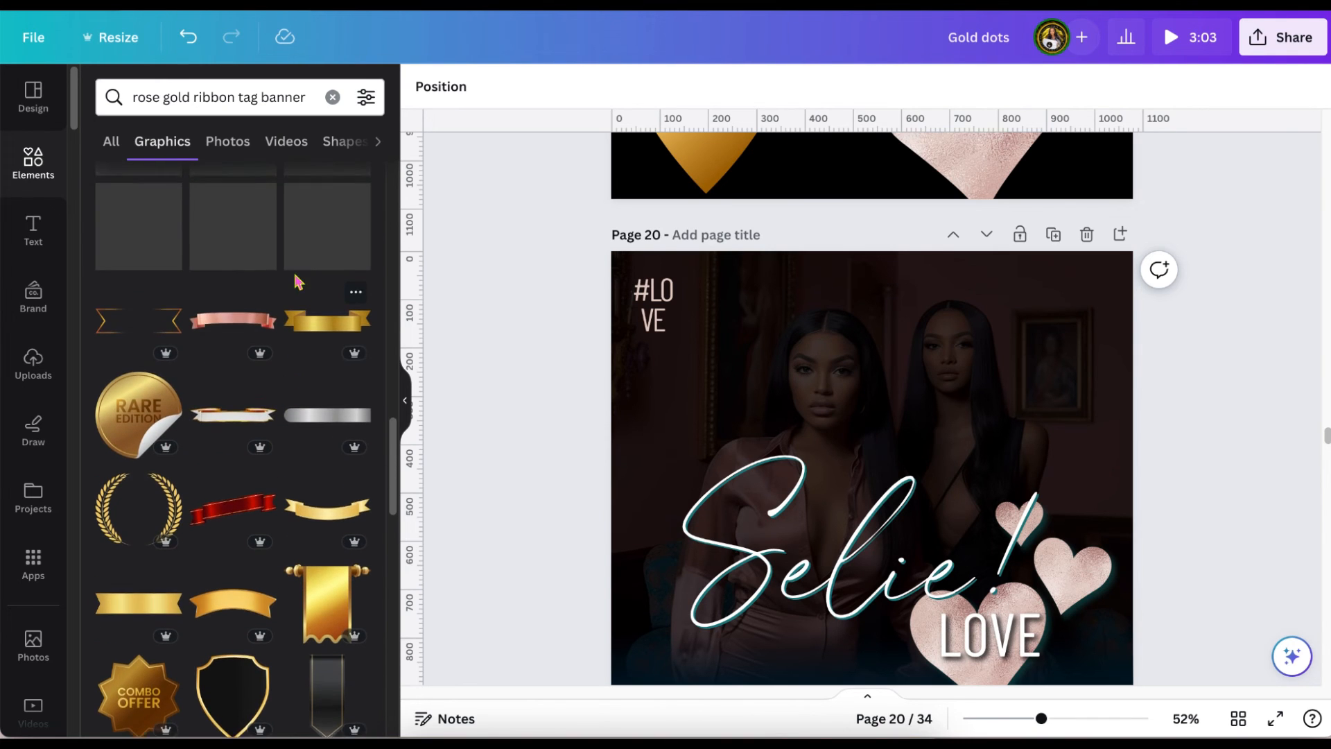
pyautogui.scroll(5, 298, 282)
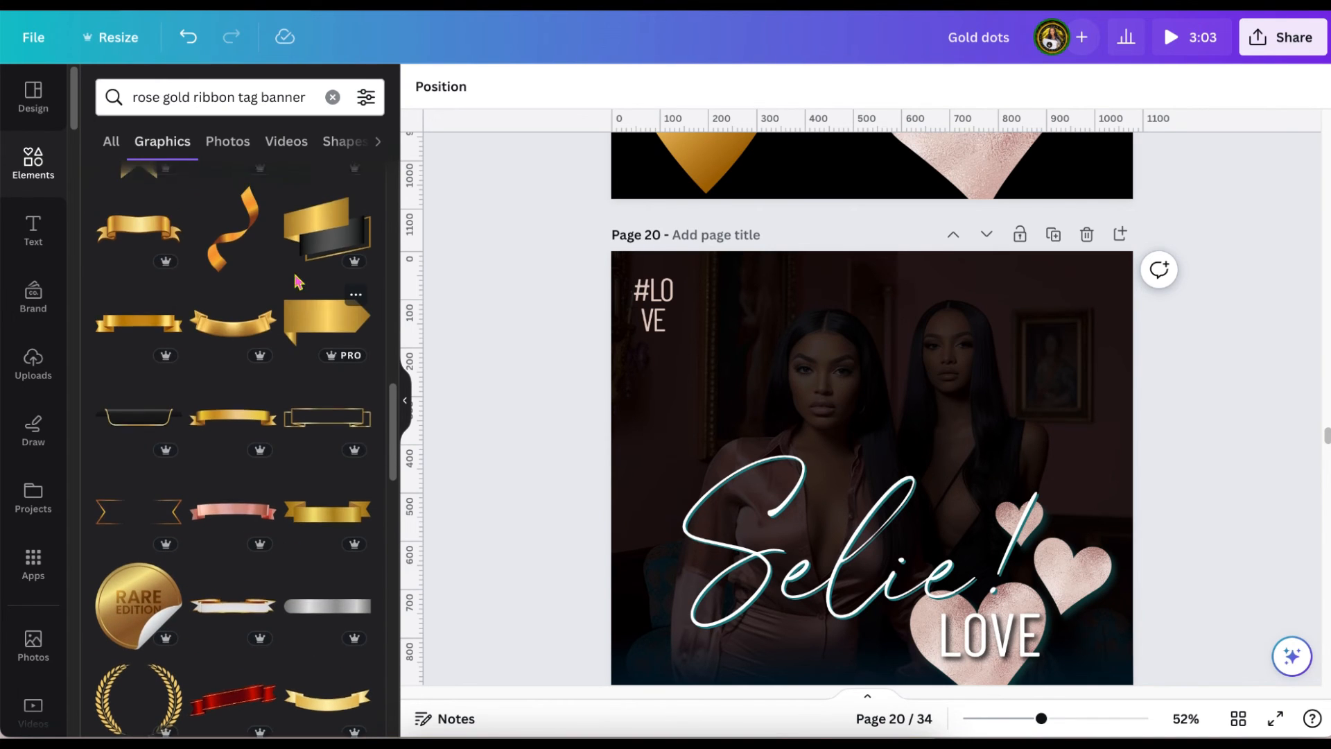
pyautogui.scroll(1, 298, 281)
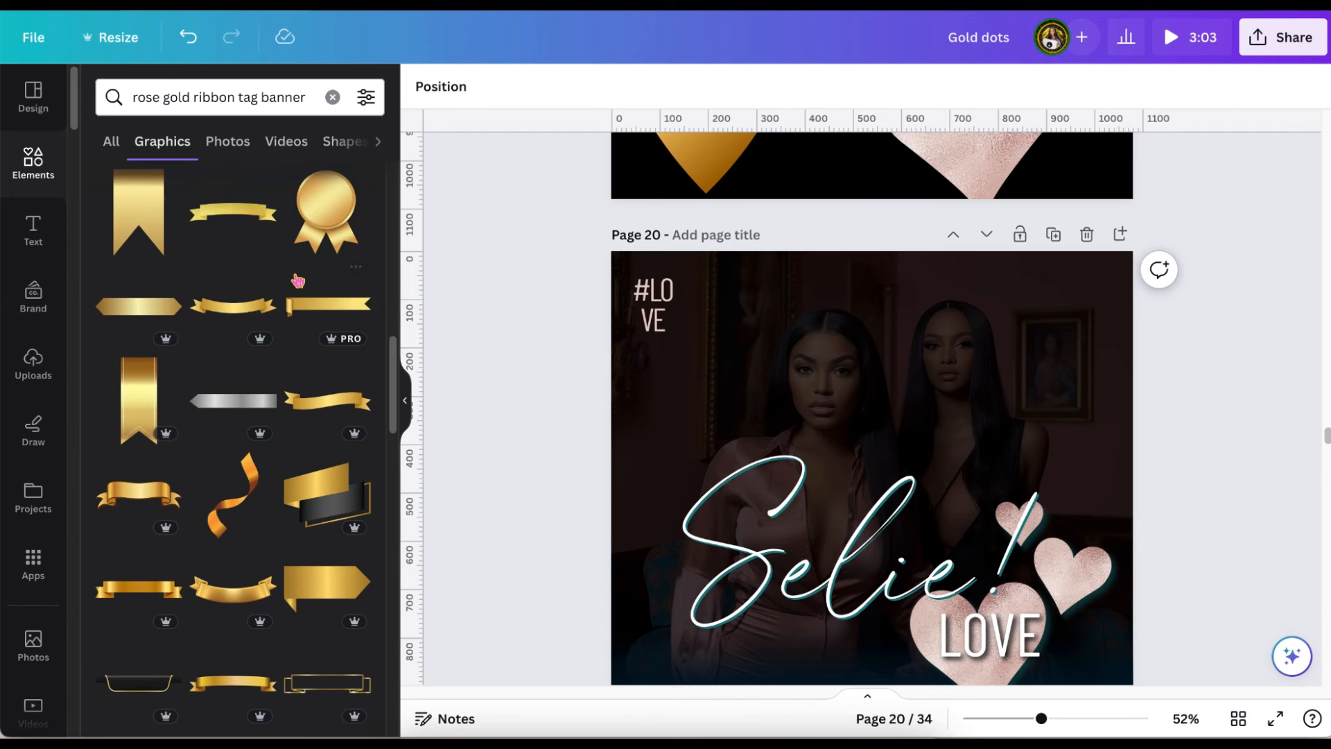
pyautogui.scroll(5, 298, 280)
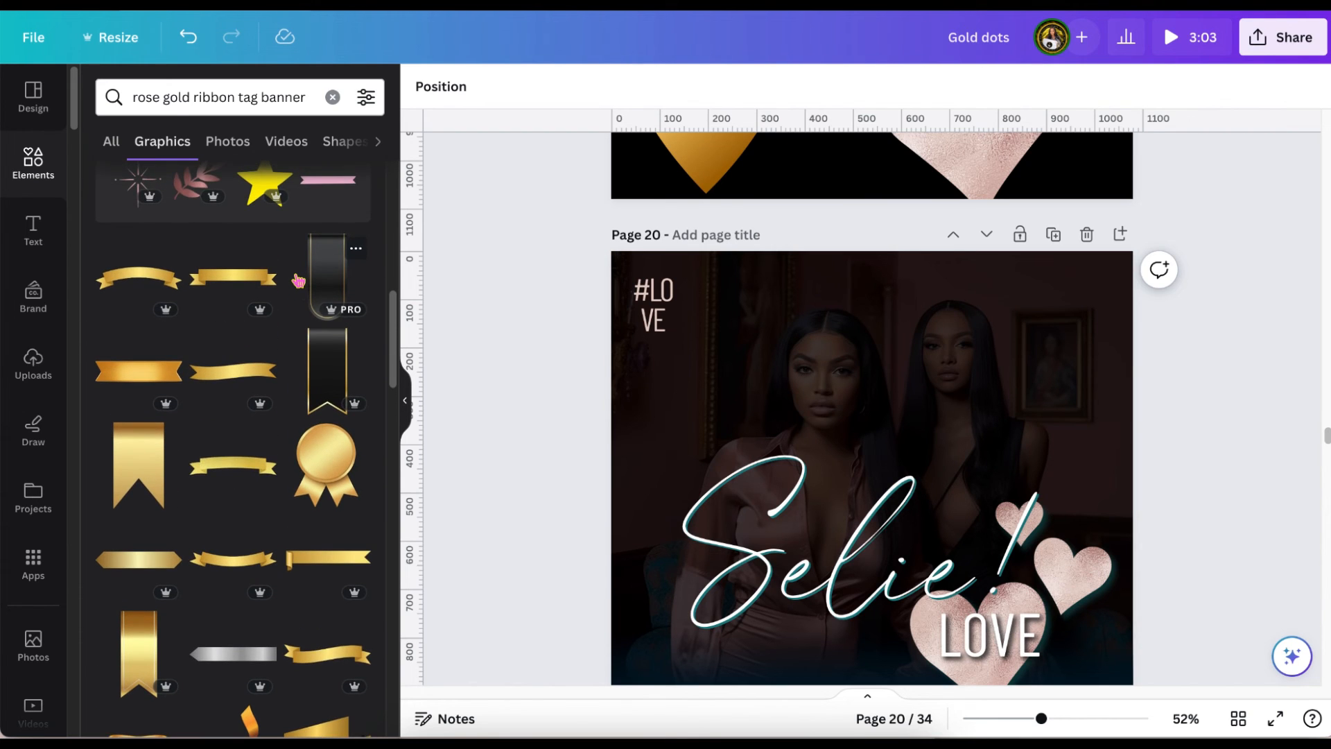
pyautogui.click(319, 374)
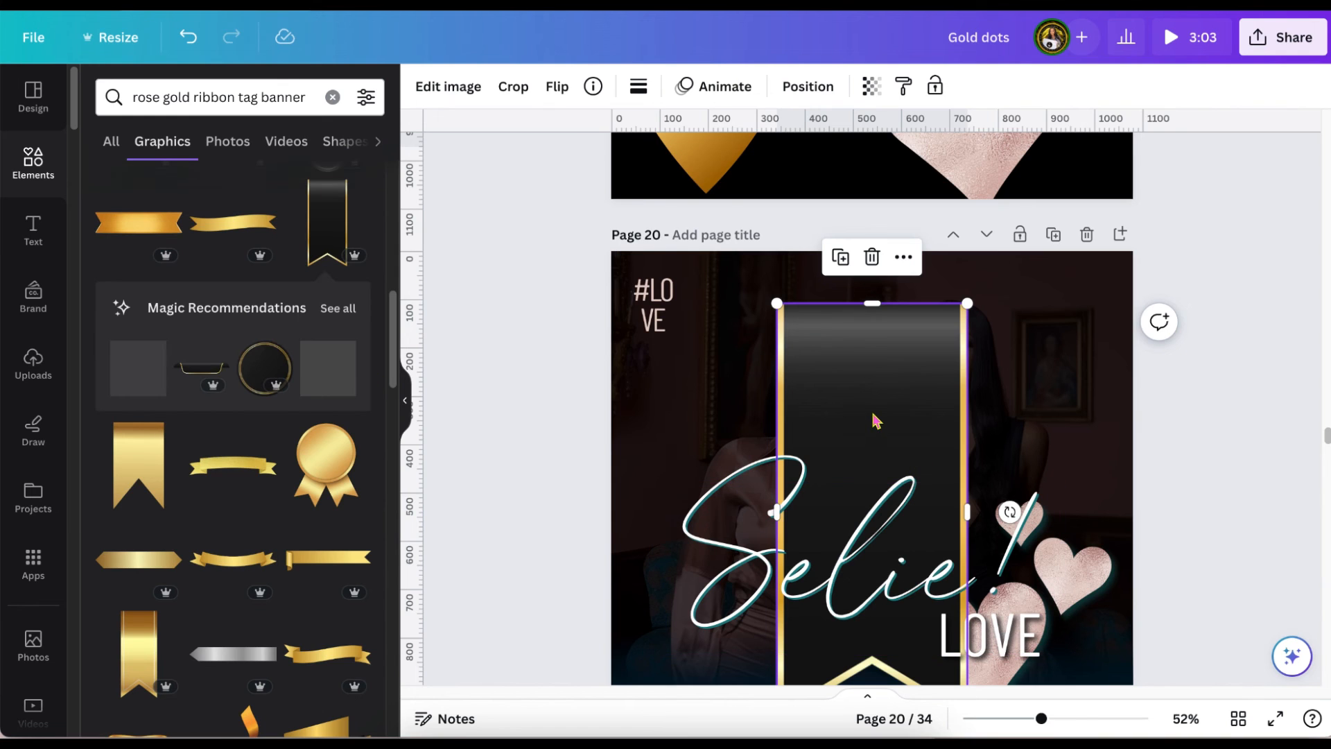
# Scale down the black ribbon and place it behind the "#LOVE" text, flush with the upper edge of page 20.
pyautogui.scroll(-2, 867, 420)
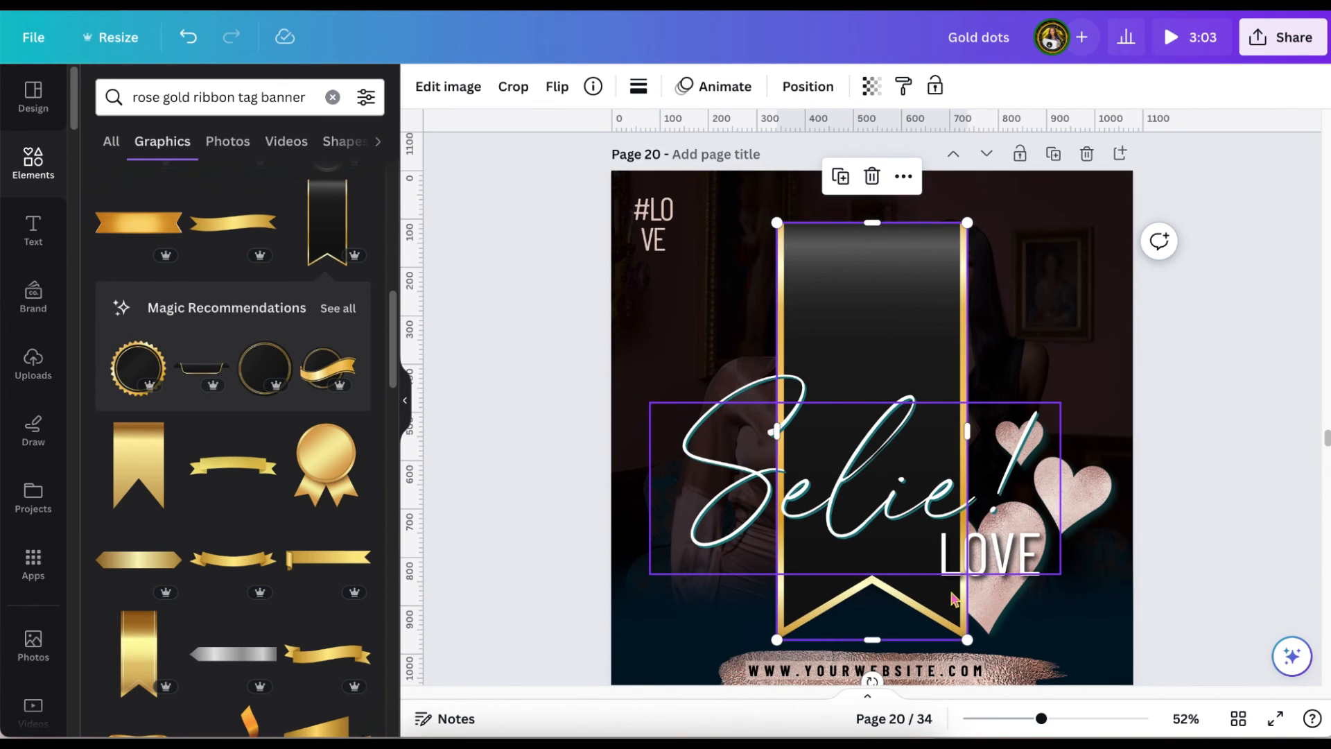
pyautogui.moveTo(965, 639); pyautogui.dragTo(834, 350)
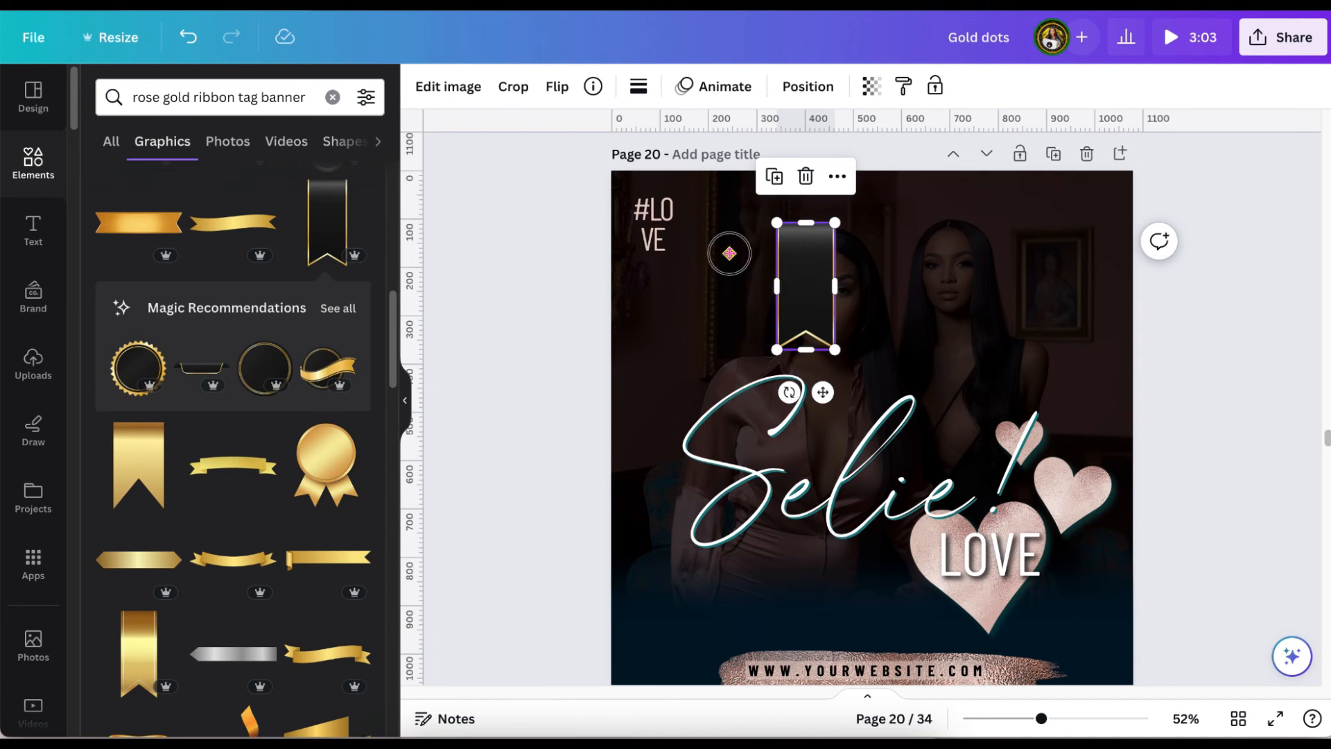
pyautogui.moveTo(728, 254); pyautogui.dragTo(656, 255)
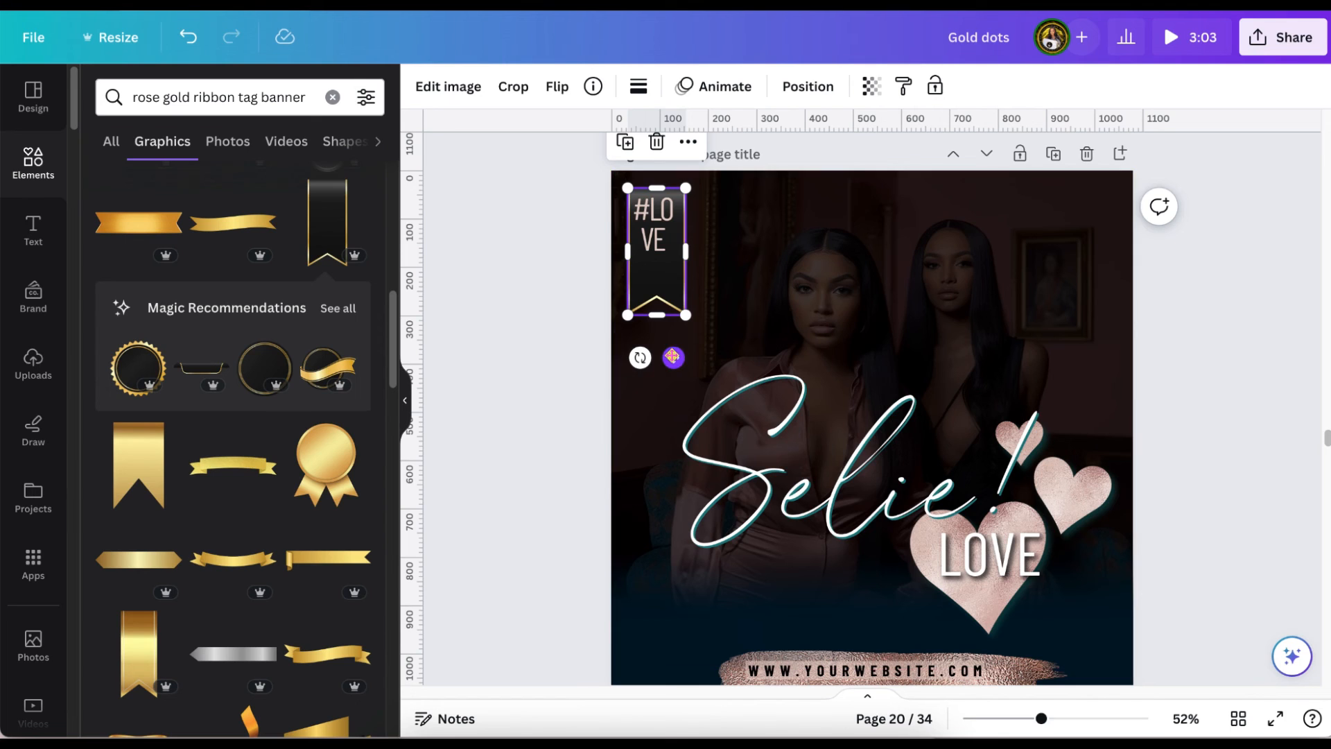
pyautogui.moveTo(671, 354); pyautogui.dragTo(672, 337)
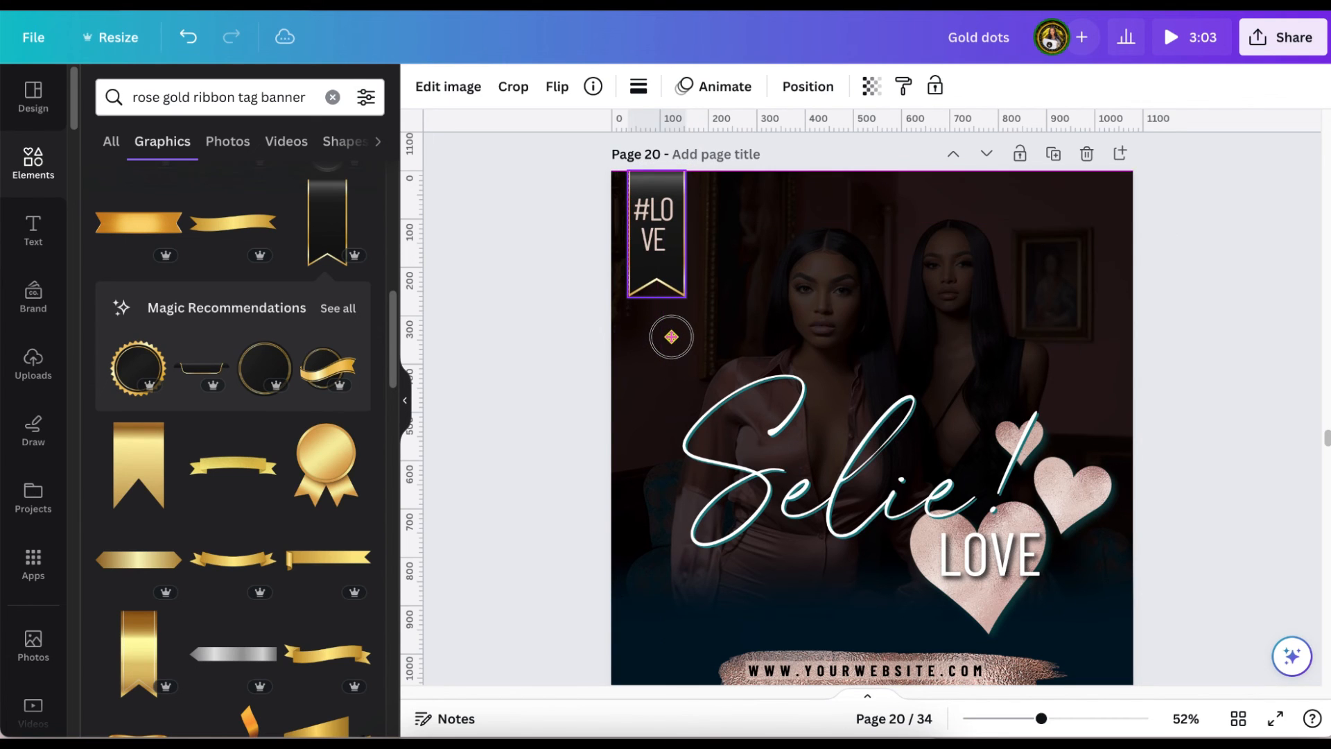
pyautogui.scroll(-1, 666, 345)
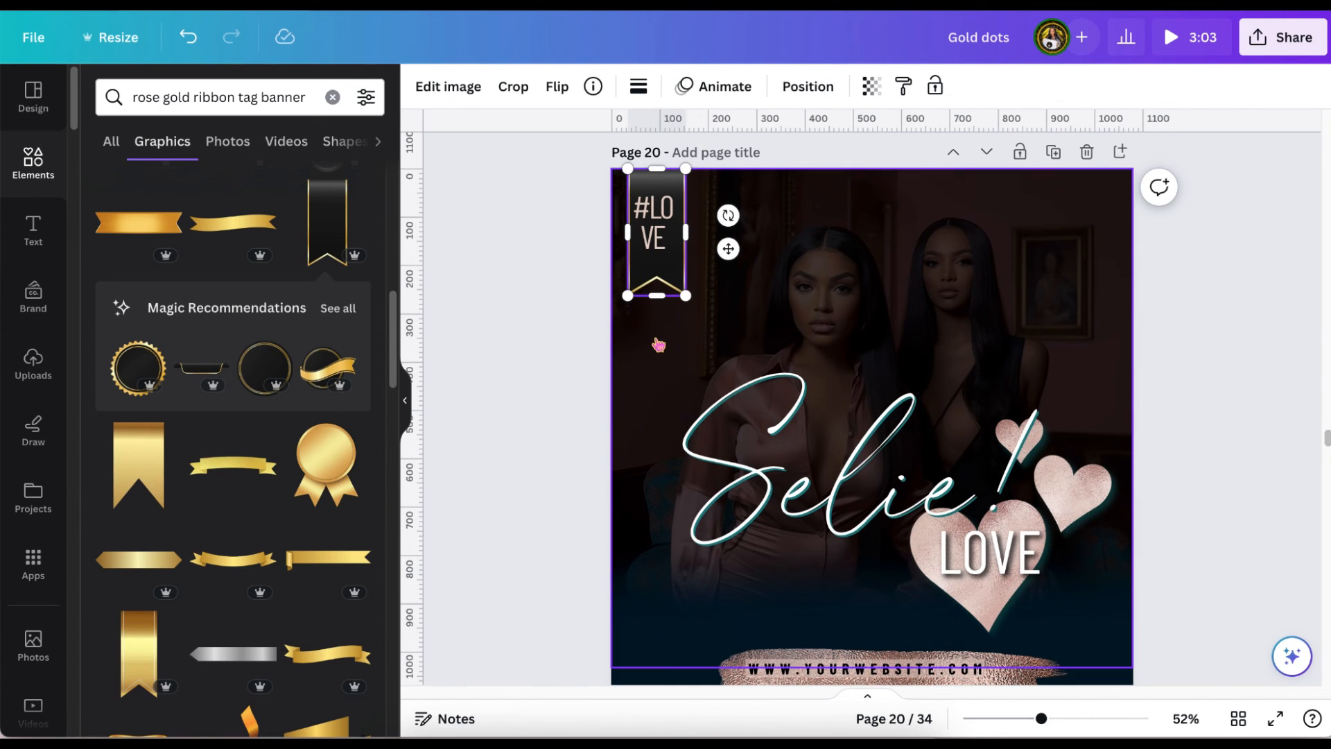
pyautogui.click(573, 316)
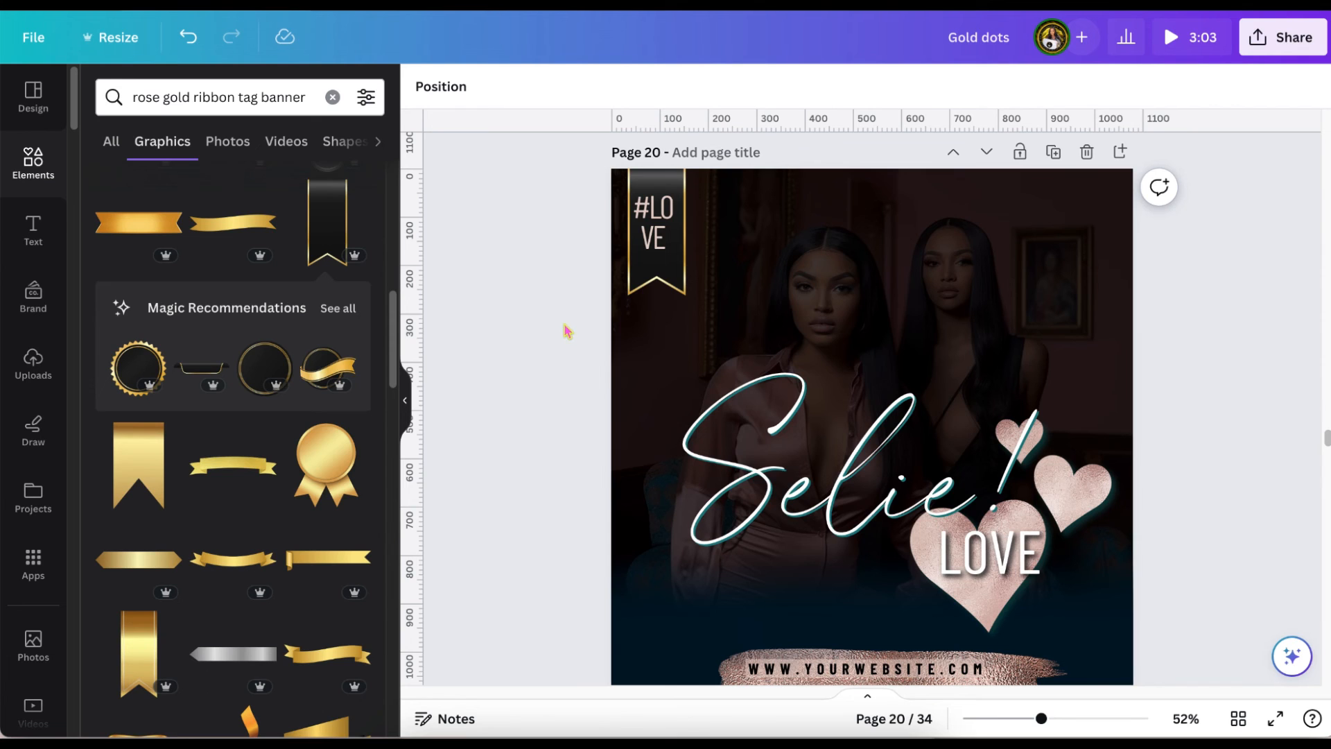
# Review the page 20 design and the labelled gold element examples on pages 21 to 25.
pyautogui.scroll(-1, 565, 343)
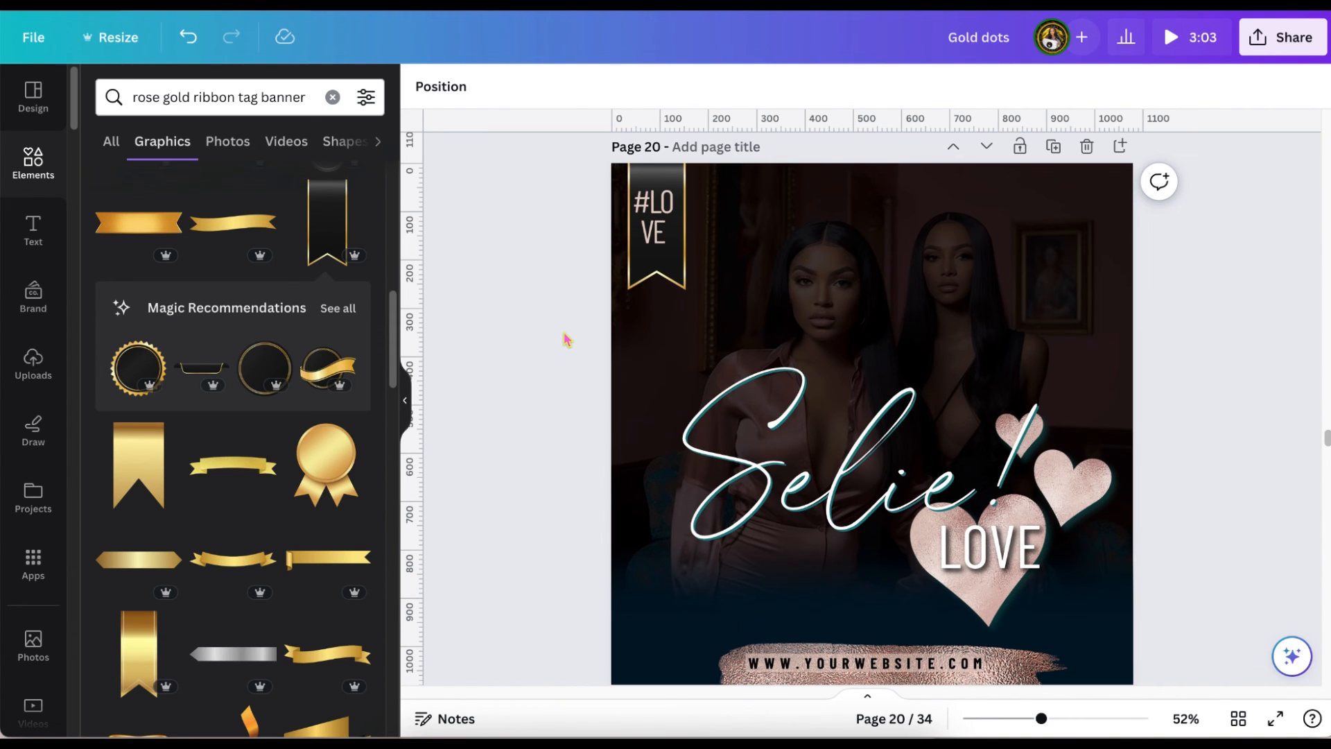
pyautogui.scroll(-3, 565, 340)
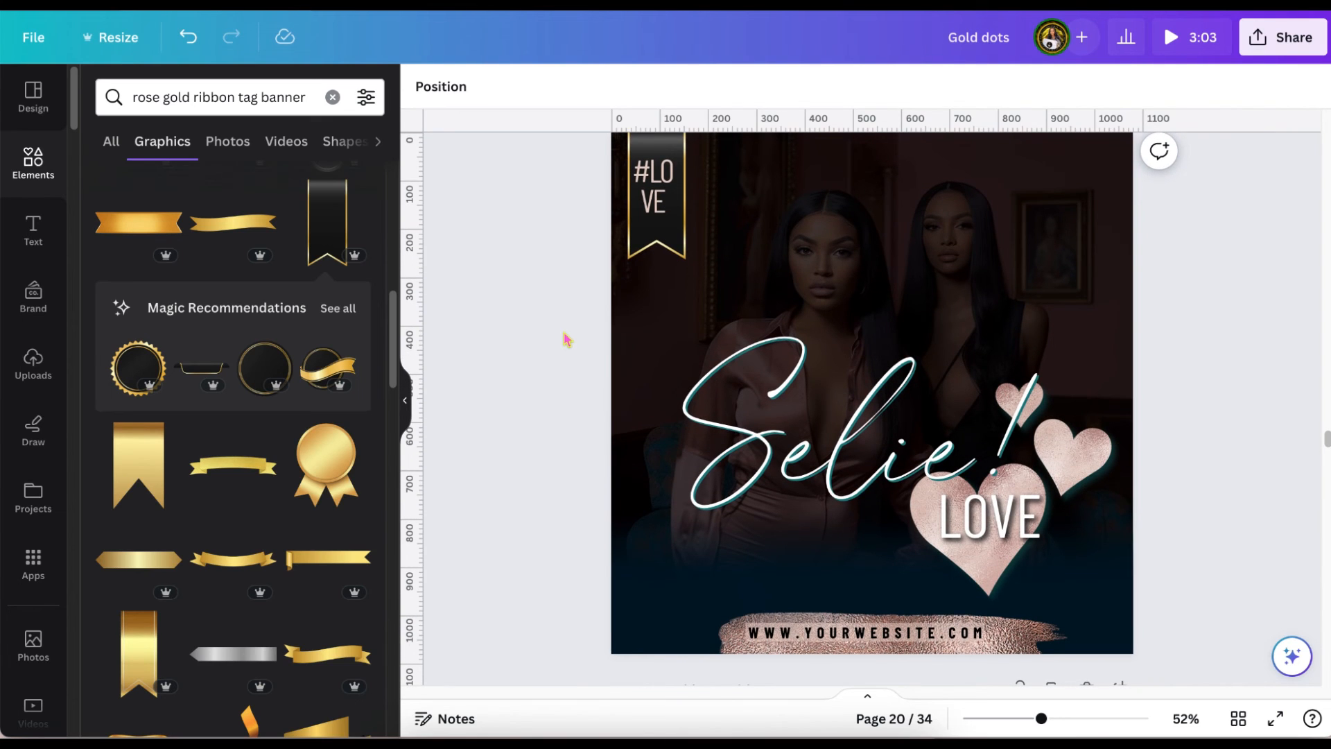
pyautogui.scroll(-2, 566, 338)
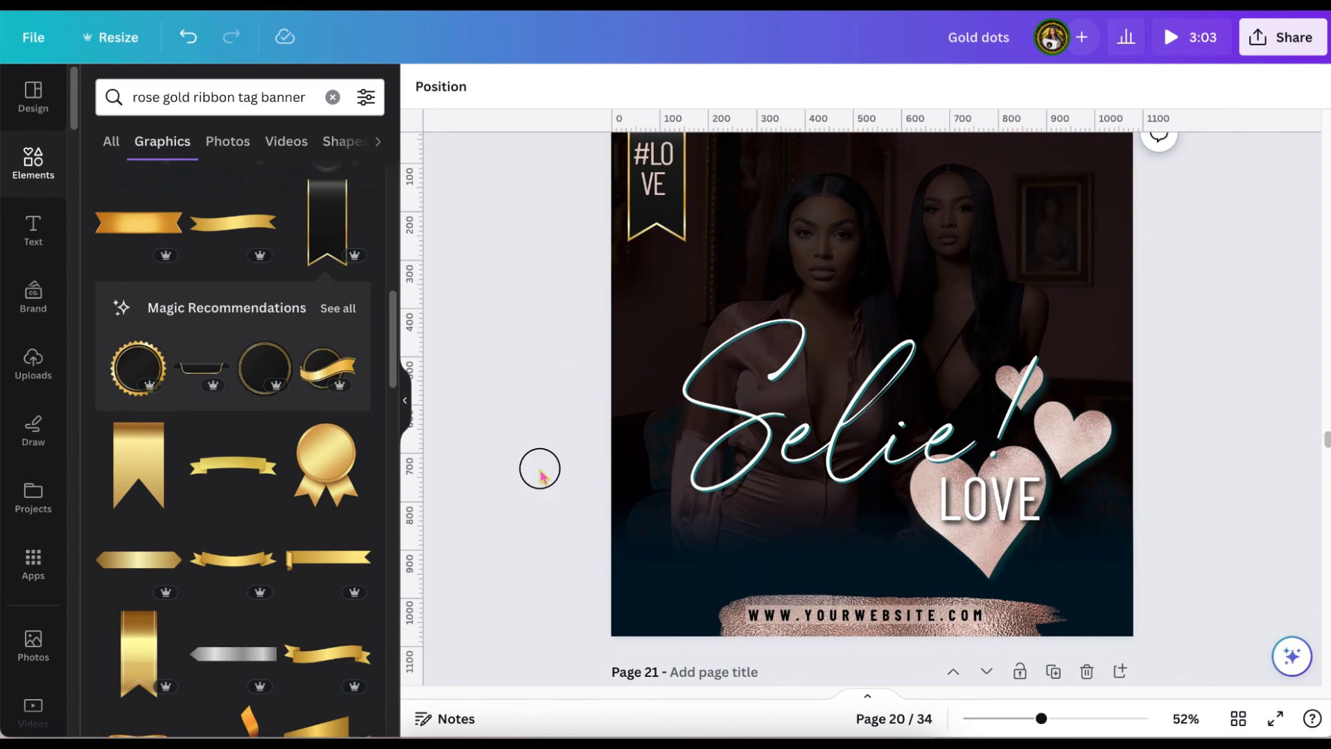
pyautogui.scroll(-5, 542, 480)
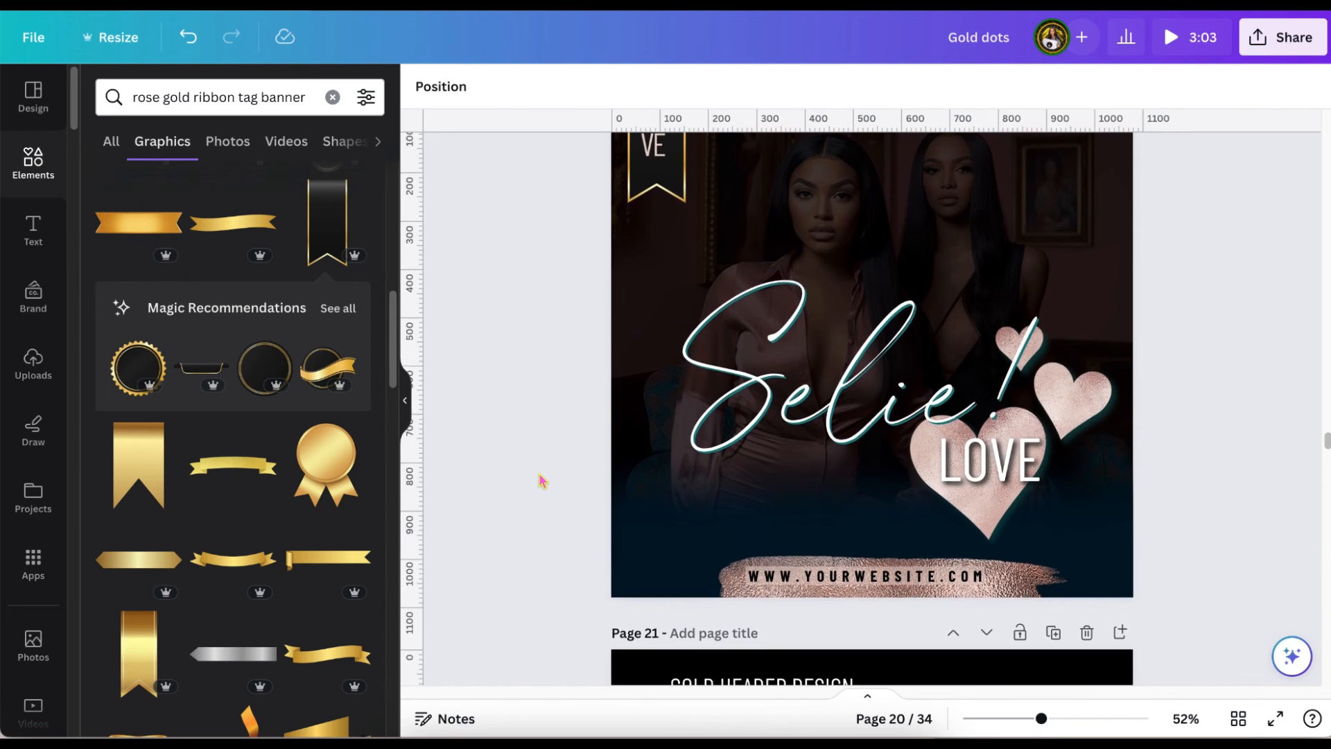
pyautogui.scroll(-7, 543, 481)
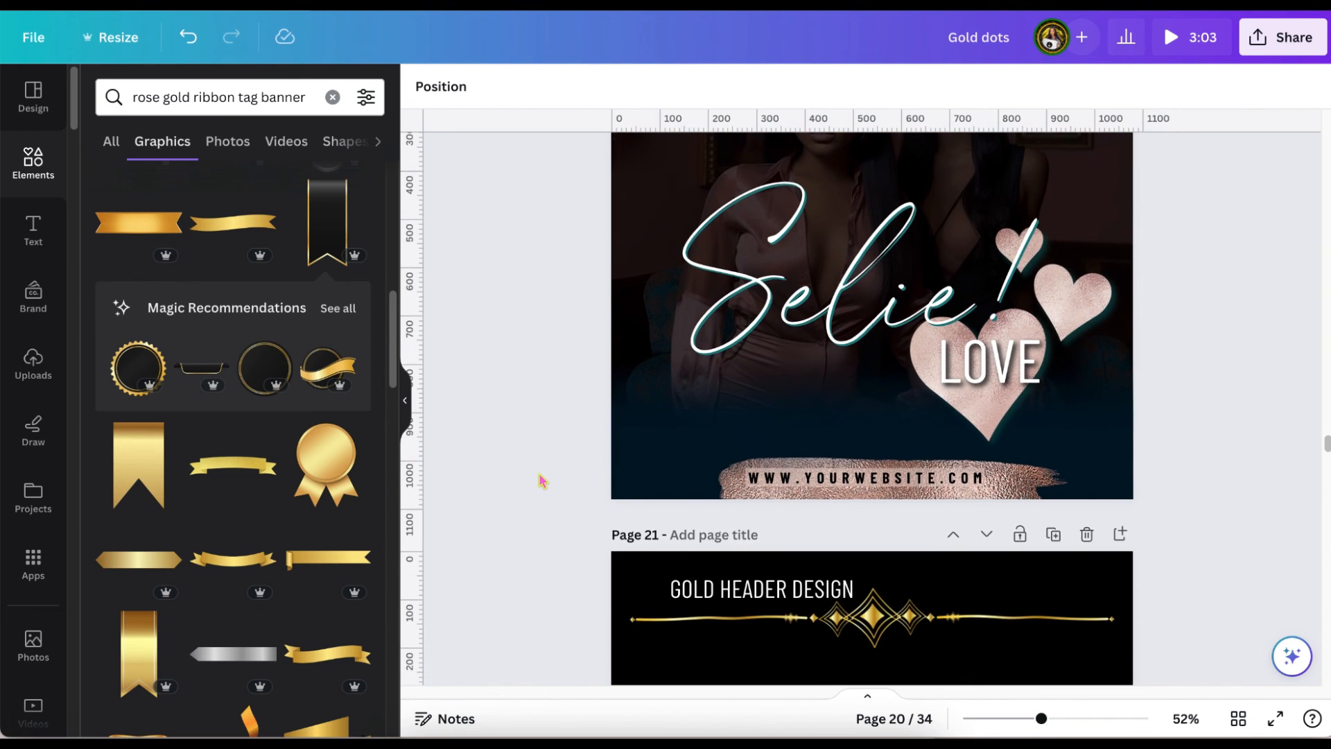
pyautogui.scroll(10, 542, 480)
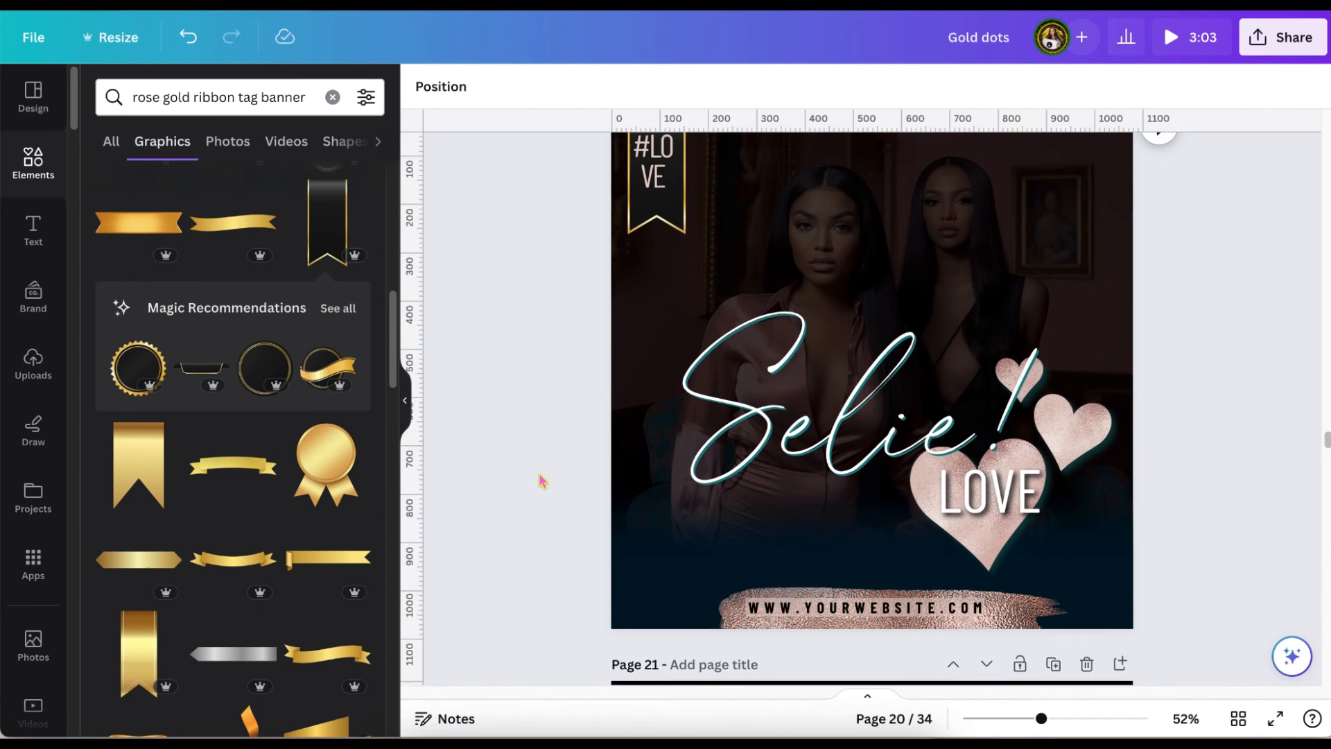
pyautogui.scroll(-10, 542, 481)
pyautogui.scroll(-3, 542, 481)
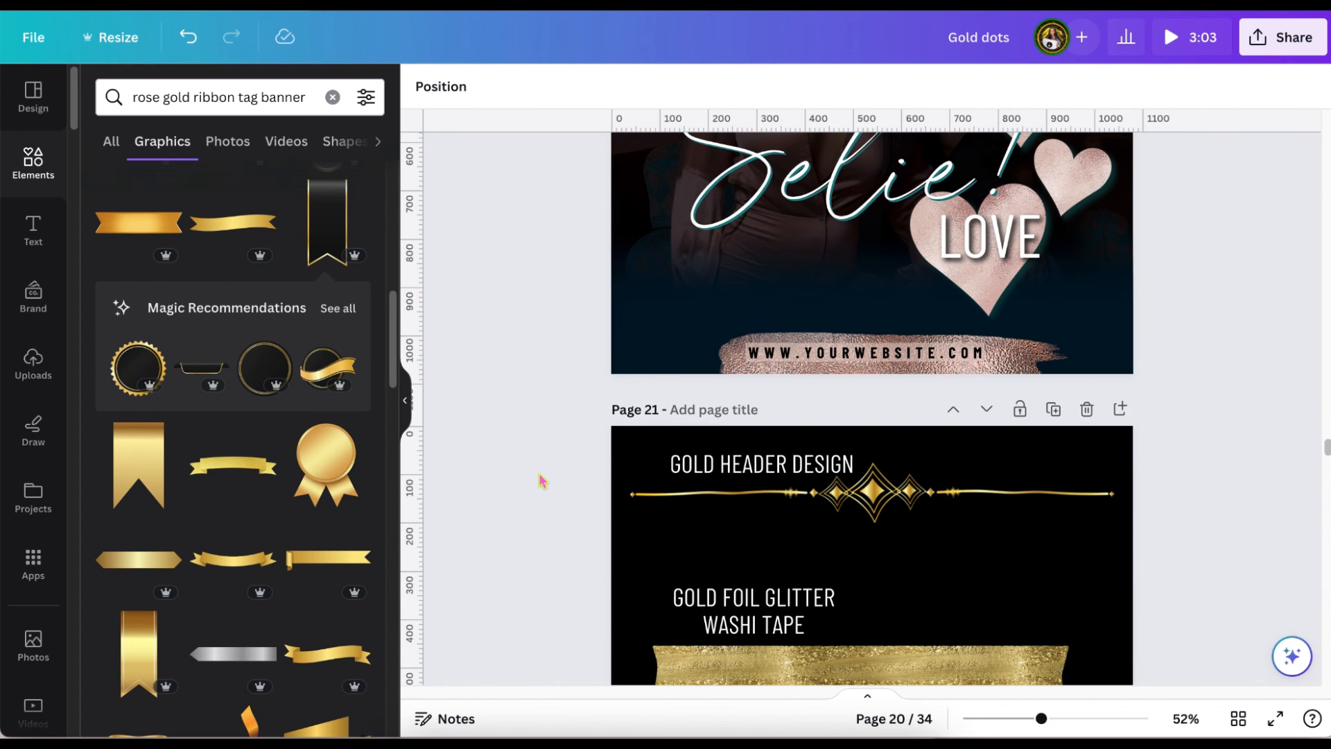
pyautogui.scroll(-19, 542, 480)
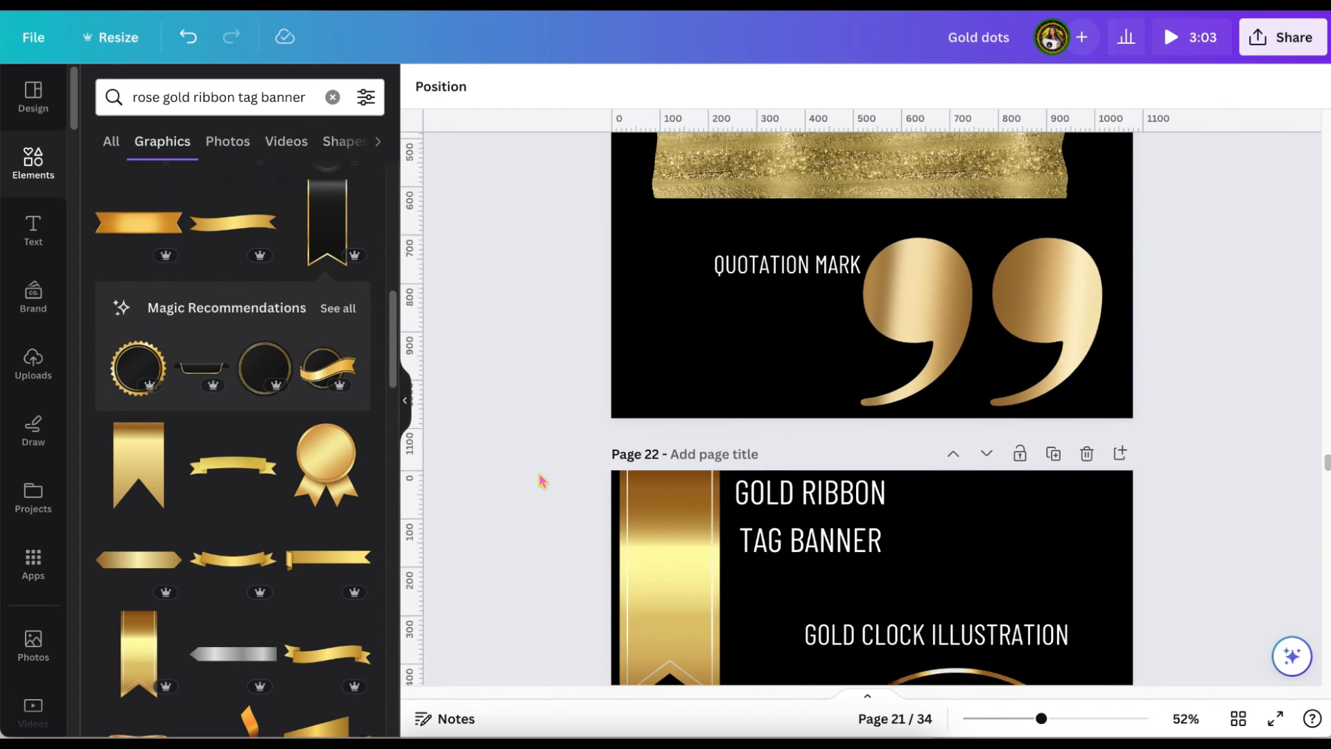
pyautogui.scroll(-15, 543, 481)
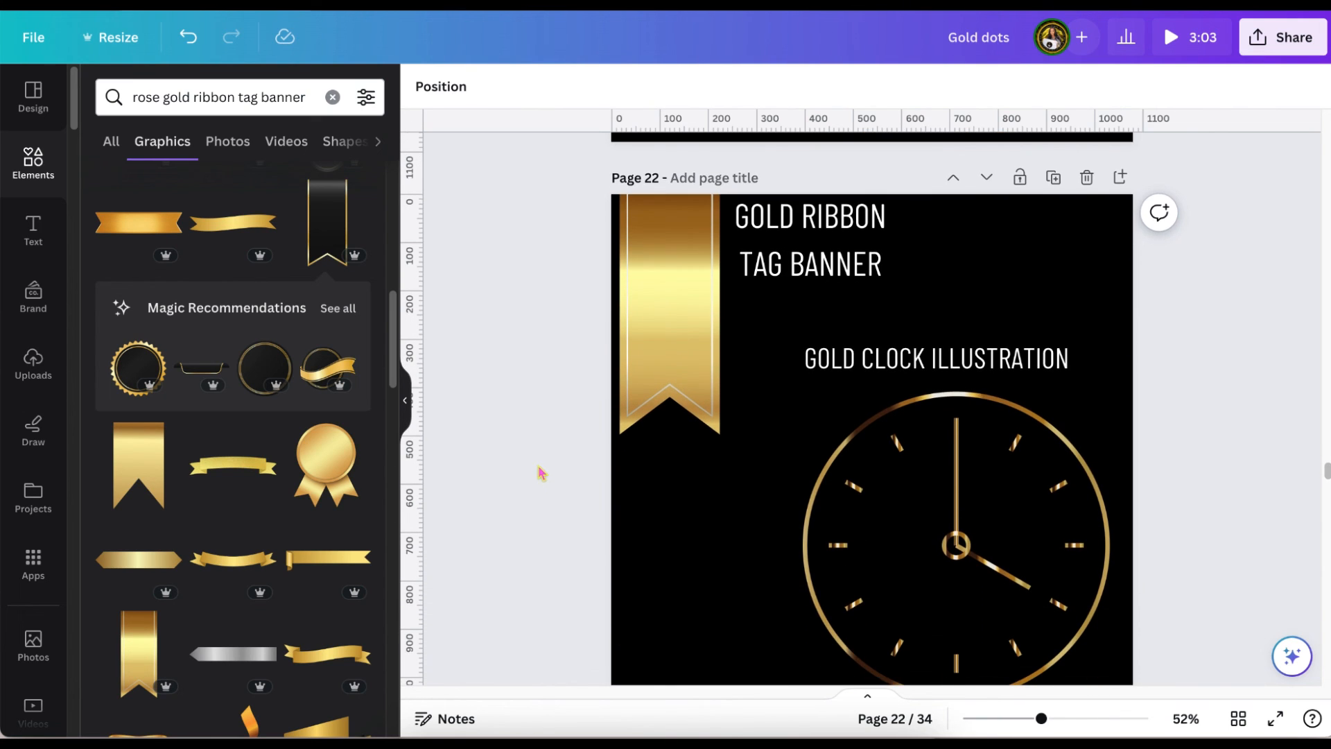
pyautogui.scroll(-4, 541, 462)
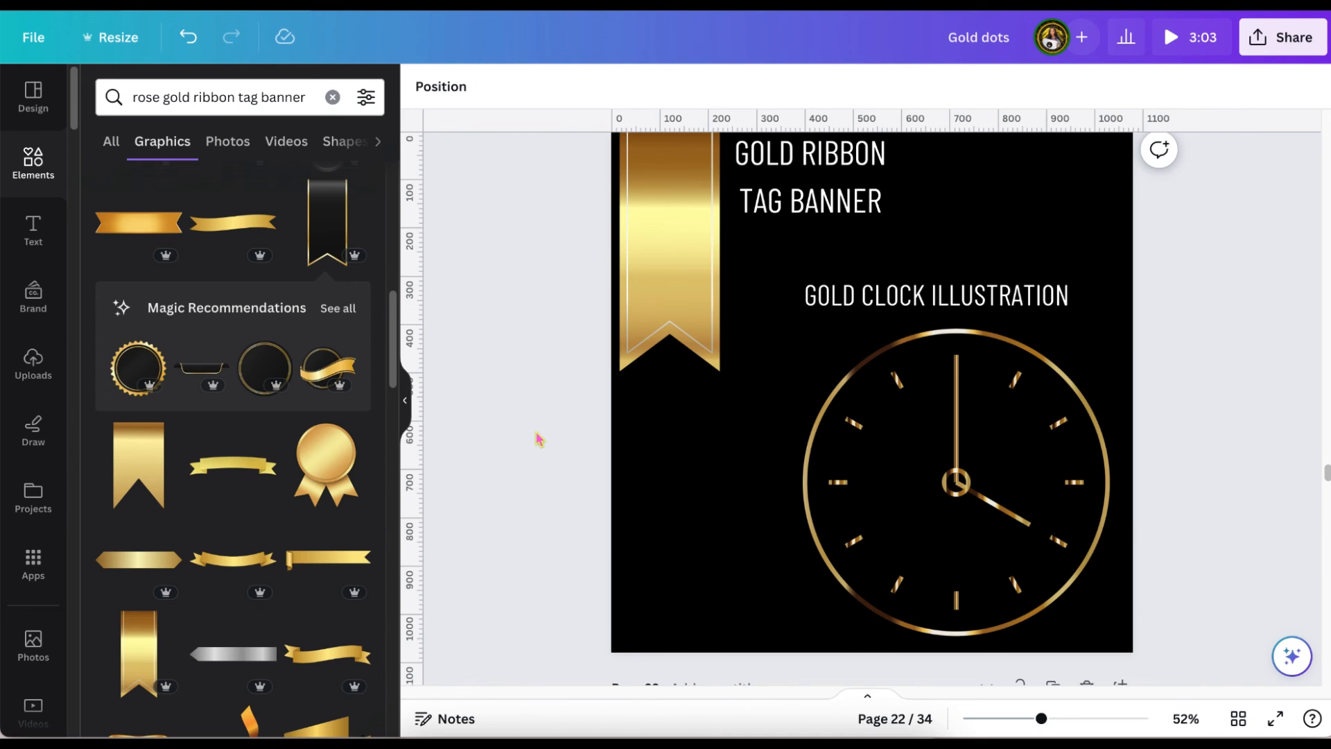
pyautogui.scroll(-20, 539, 435)
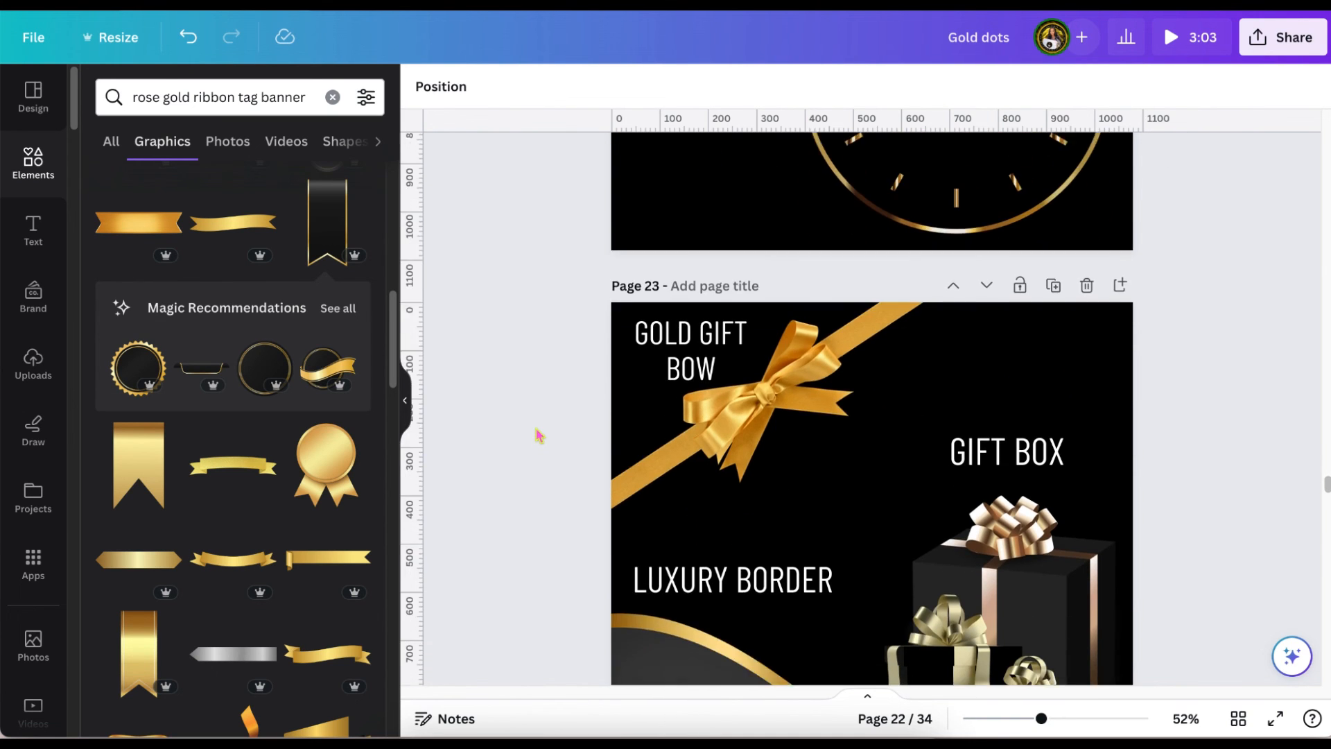
pyautogui.scroll(-6, 539, 435)
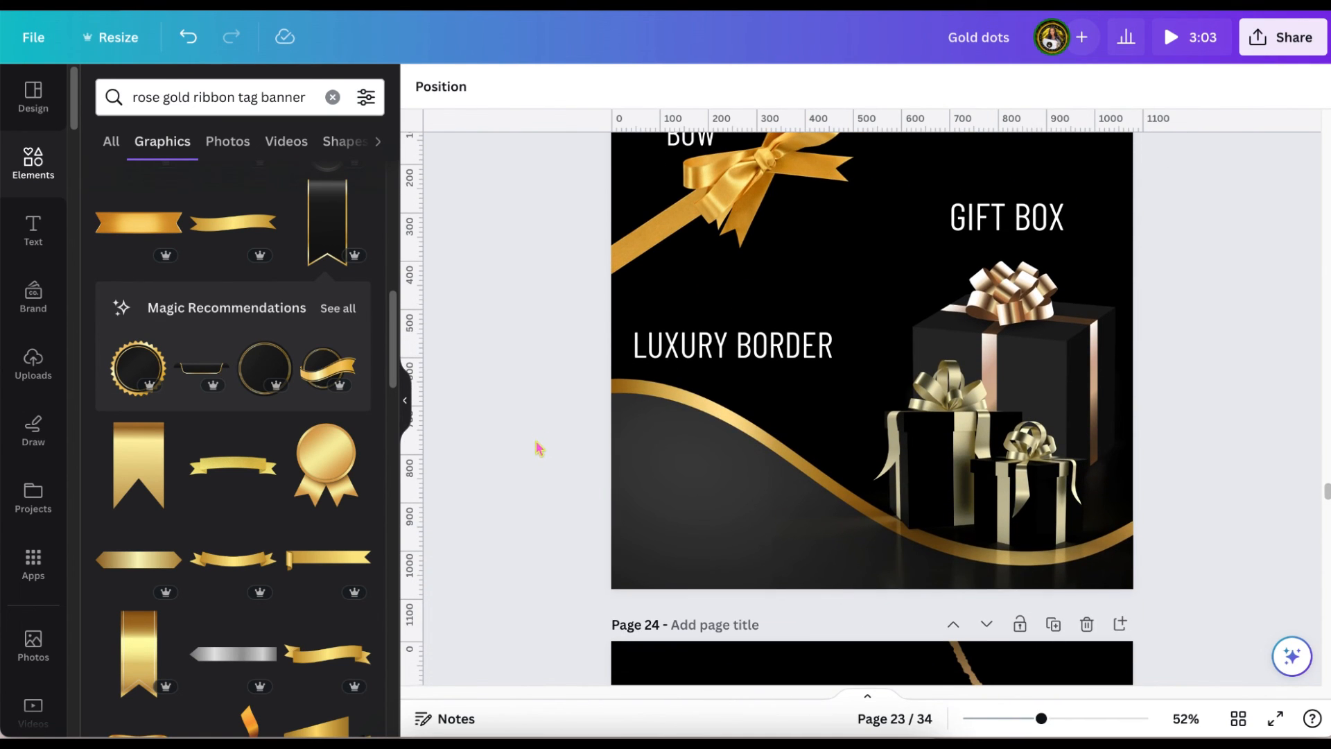
pyautogui.scroll(5, 539, 449)
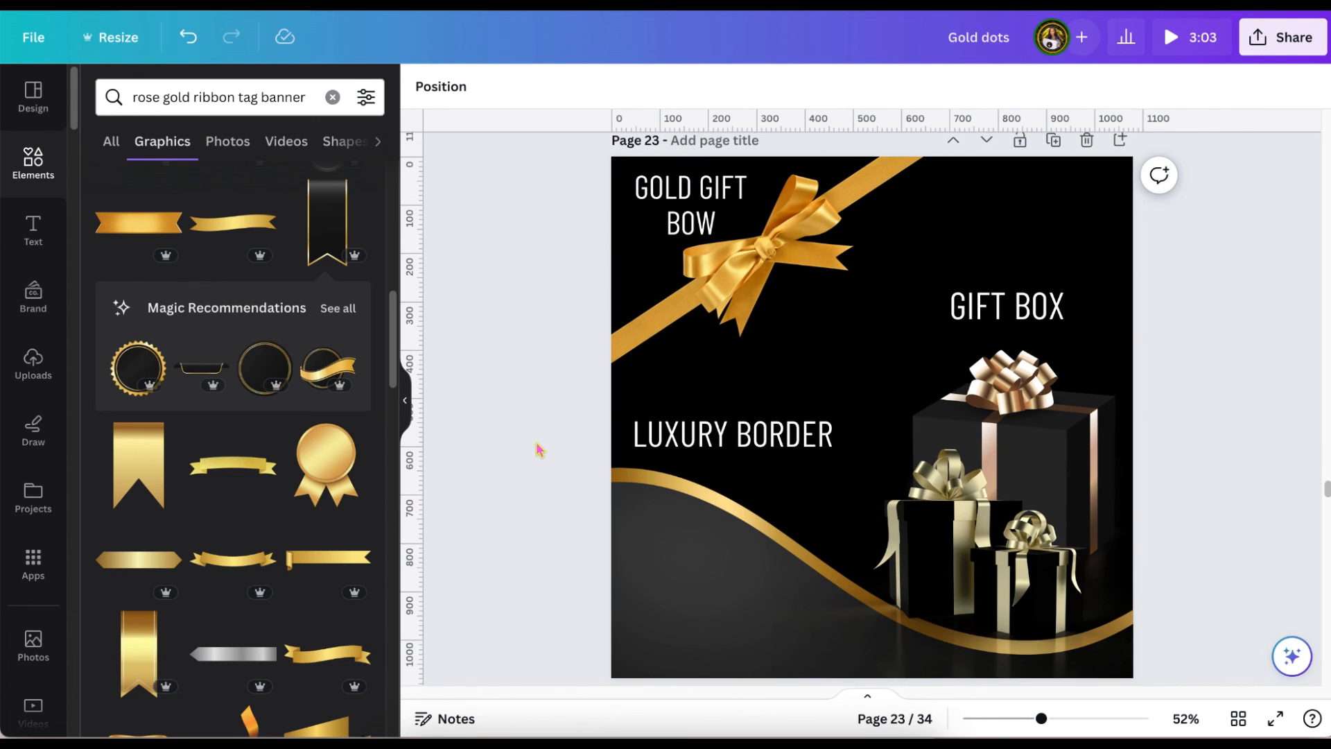
pyautogui.scroll(-7, 540, 449)
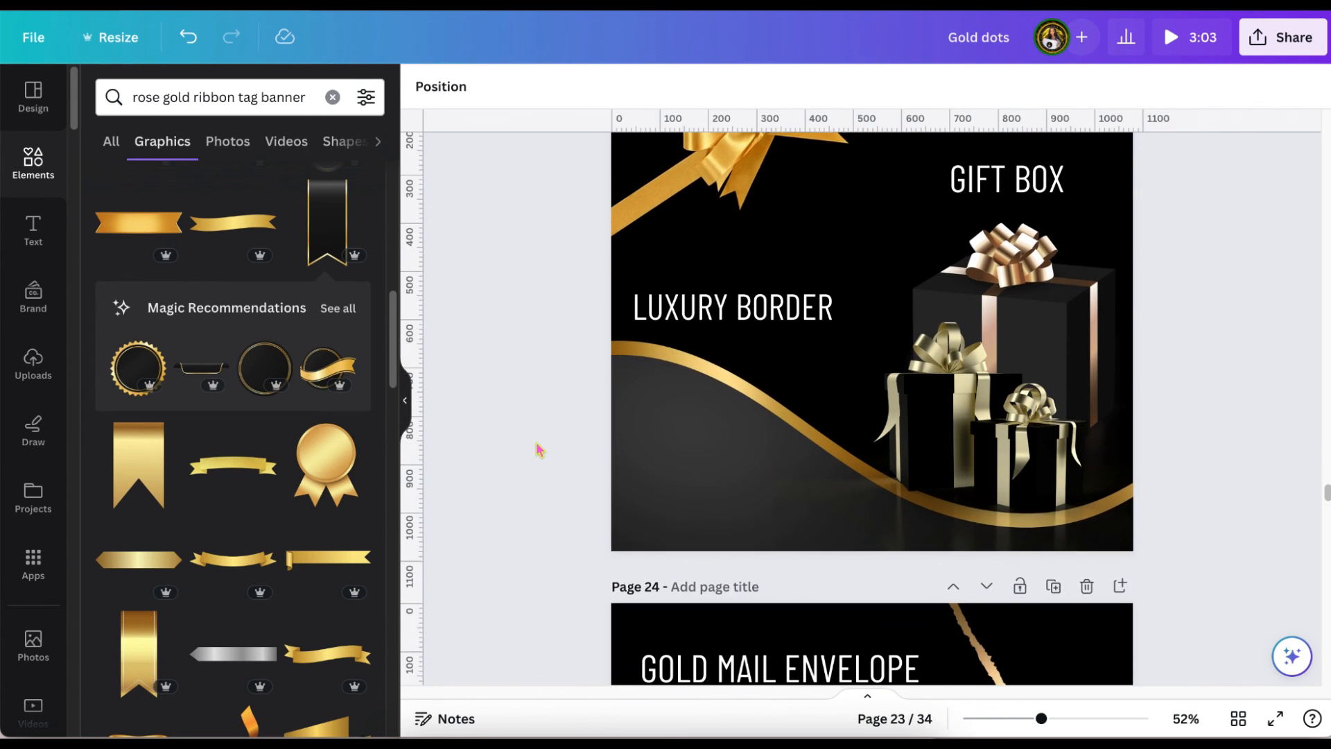
pyautogui.scroll(-15, 539, 449)
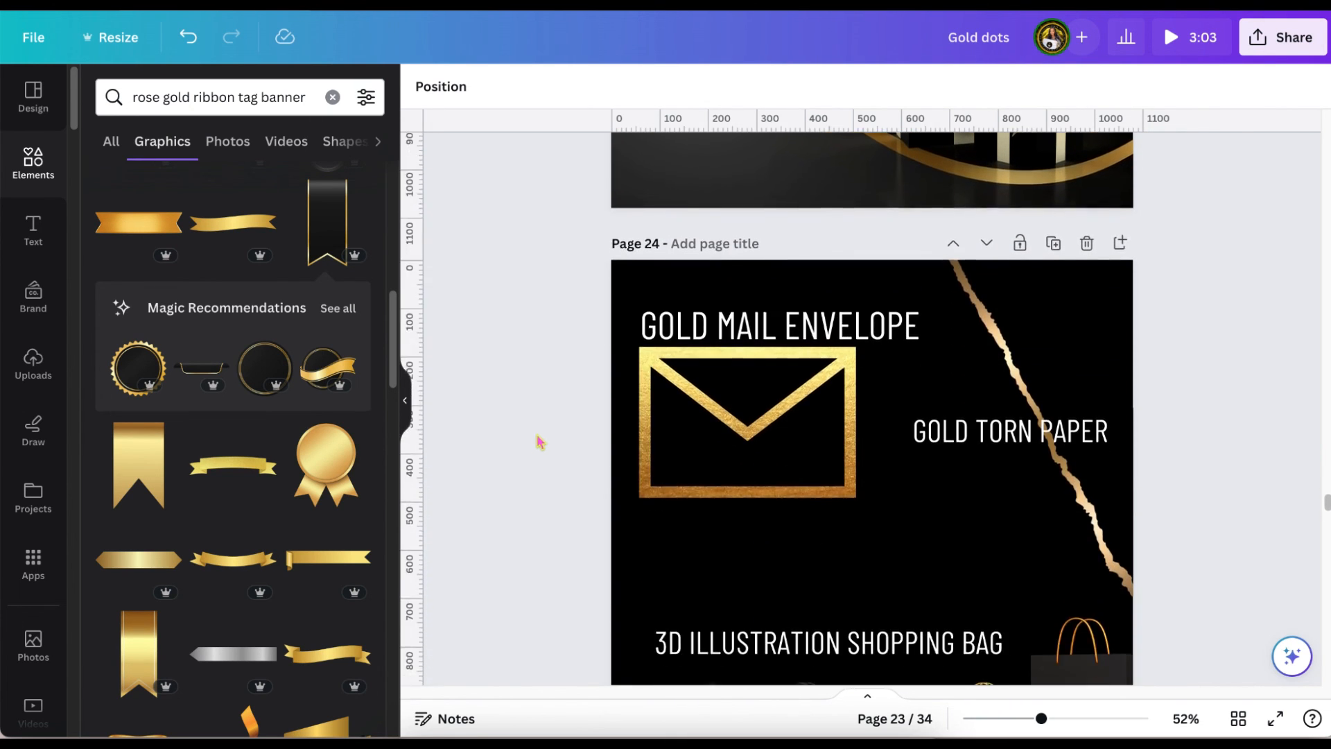
pyautogui.scroll(-4, 540, 434)
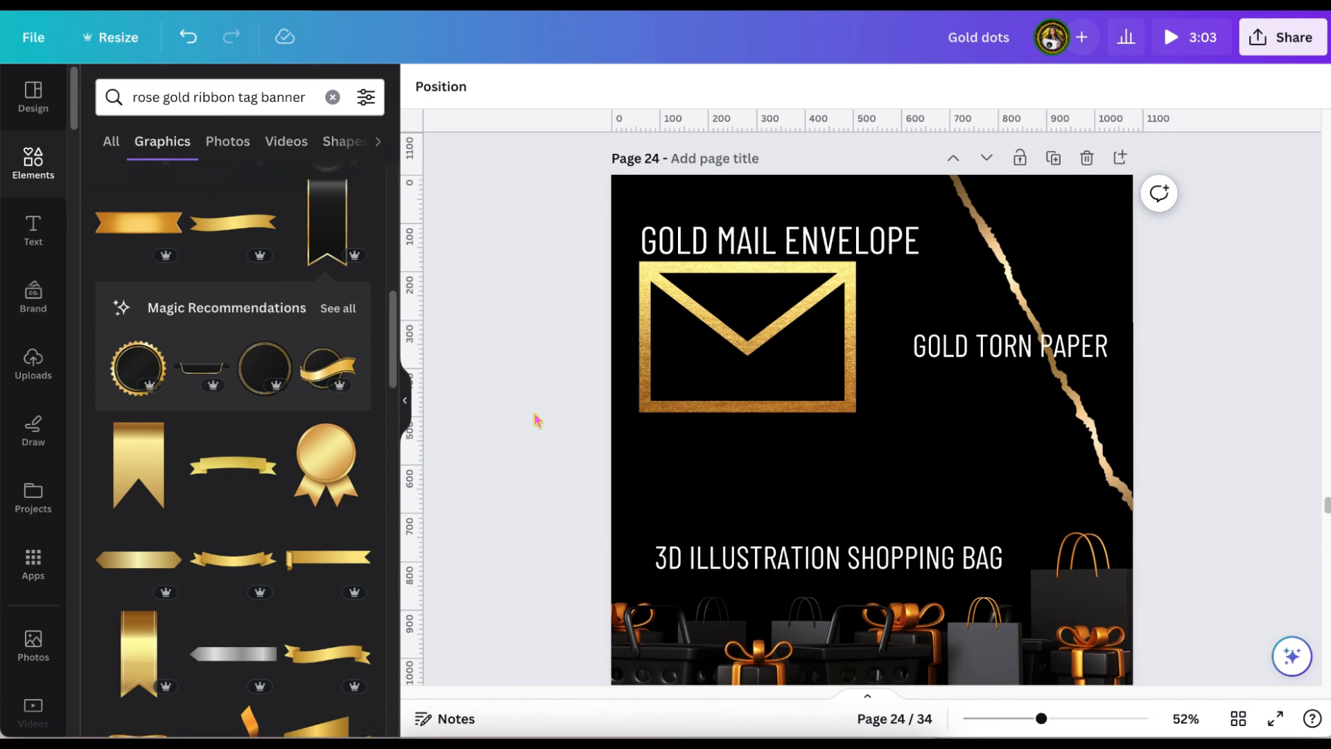
pyautogui.scroll(-2, 538, 420)
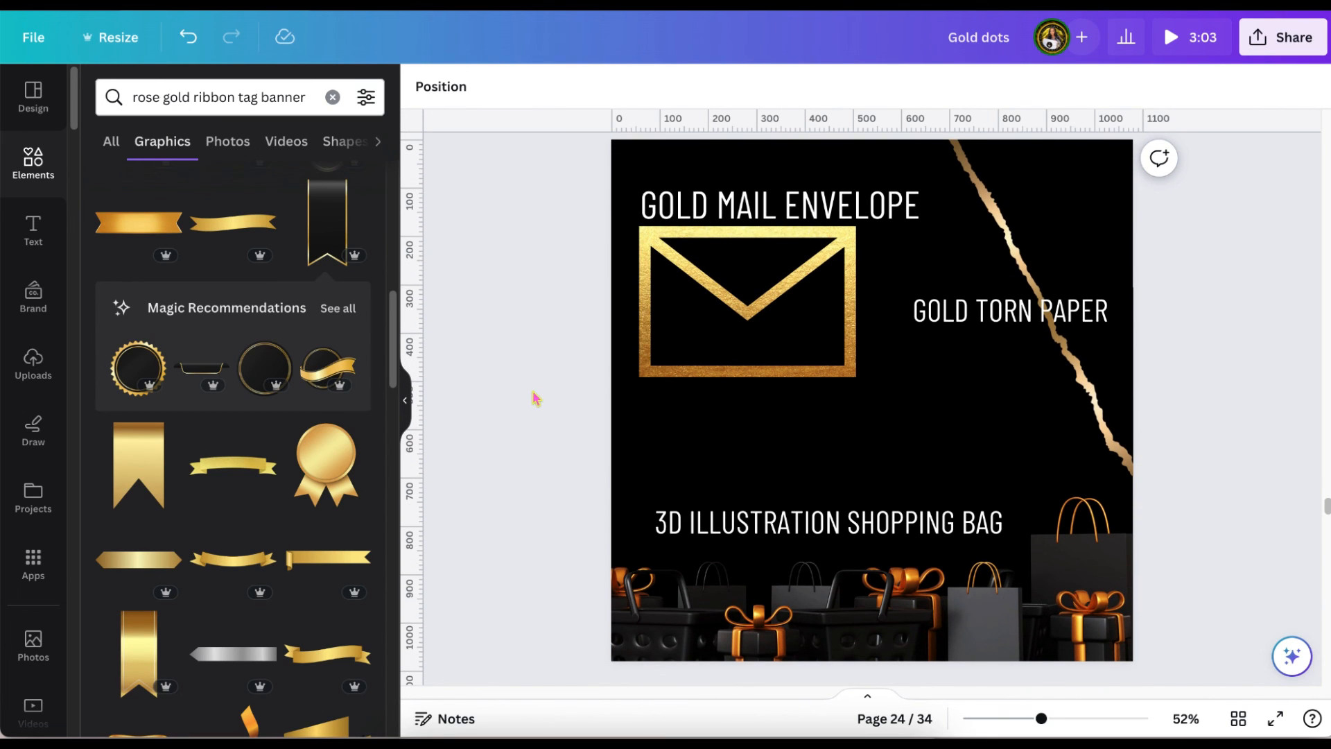
pyautogui.scroll(-4, 530, 383)
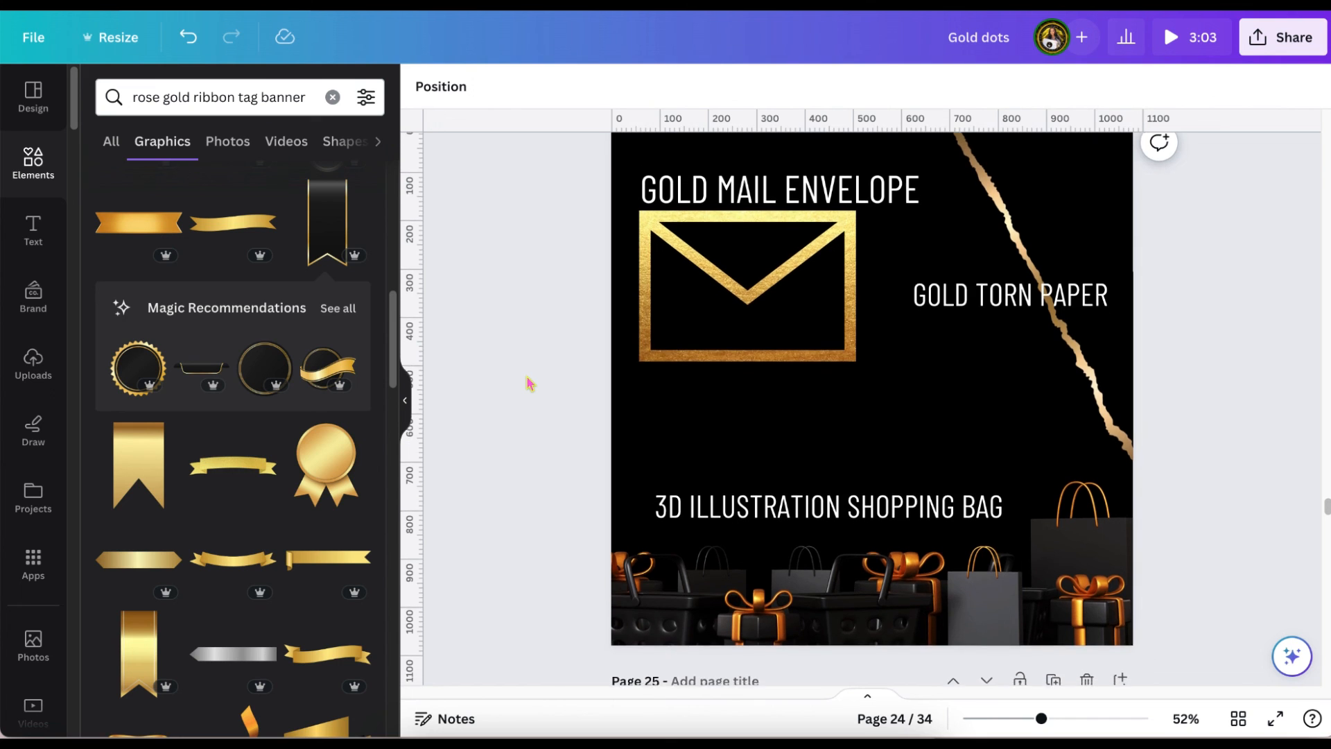
pyautogui.scroll(-10, 530, 382)
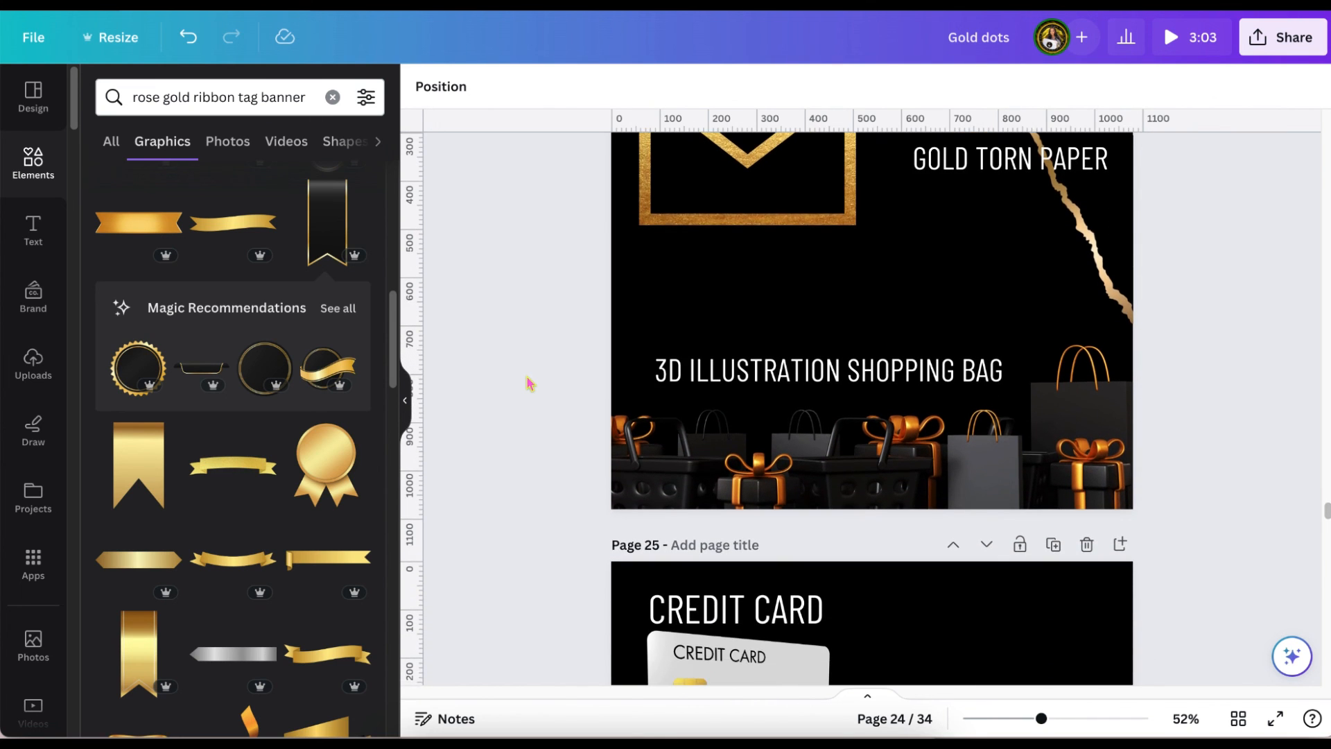
pyautogui.scroll(-6, 529, 383)
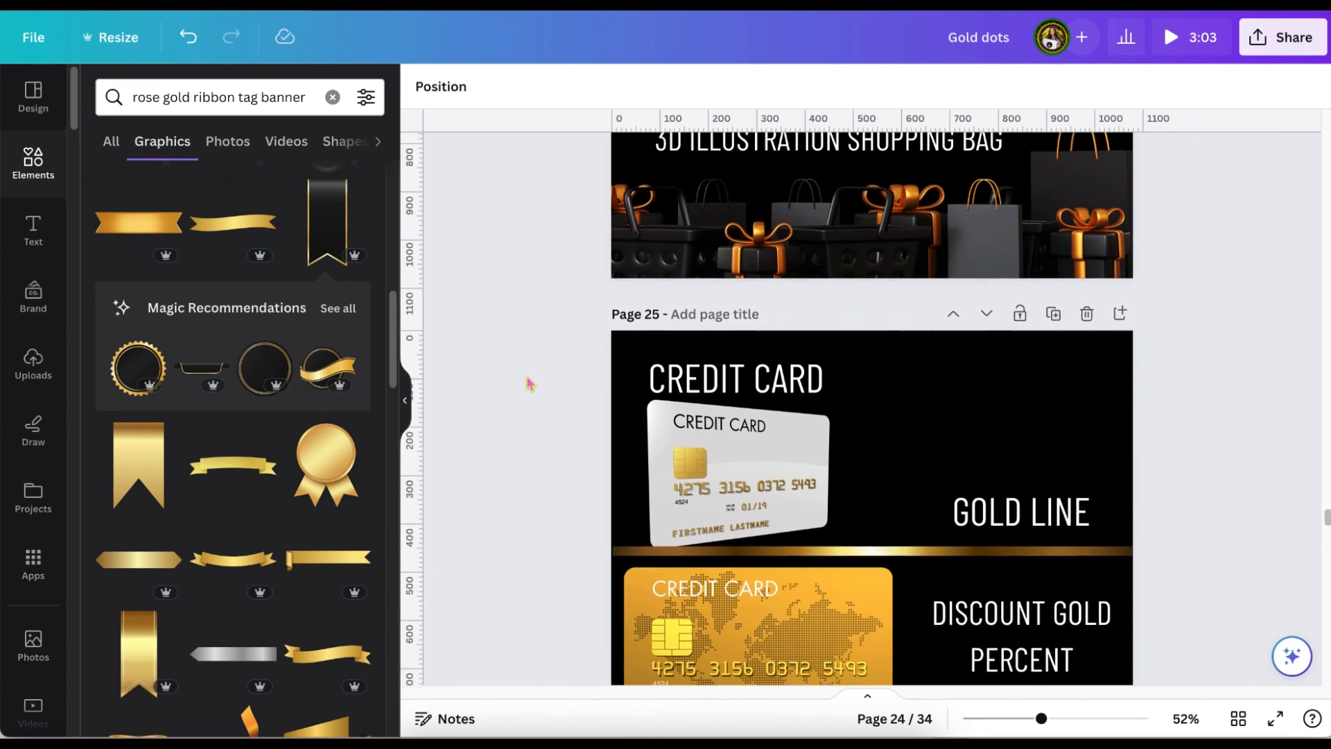
# Review the labelled gold and diamond element examples on pages 25 to 29 and the portrait design on page 30.
pyautogui.scroll(-3, 530, 383)
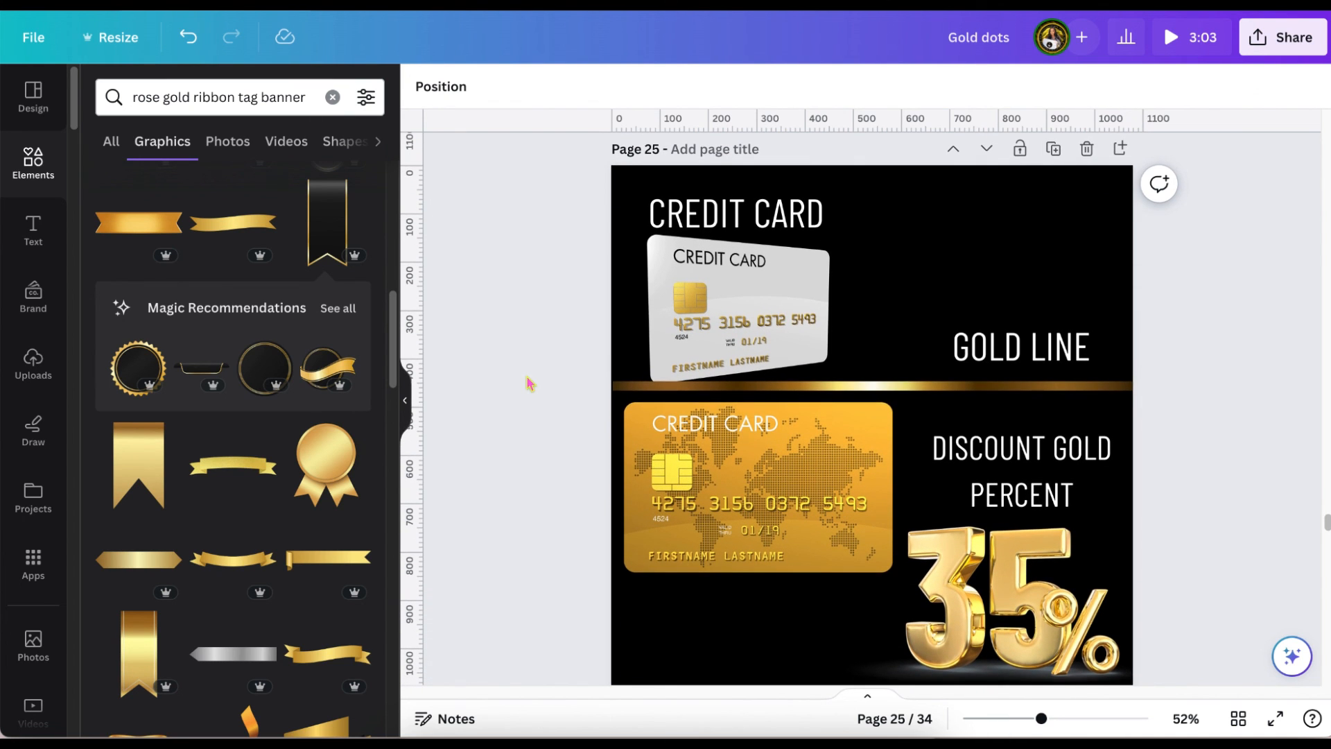
pyautogui.scroll(-9, 530, 382)
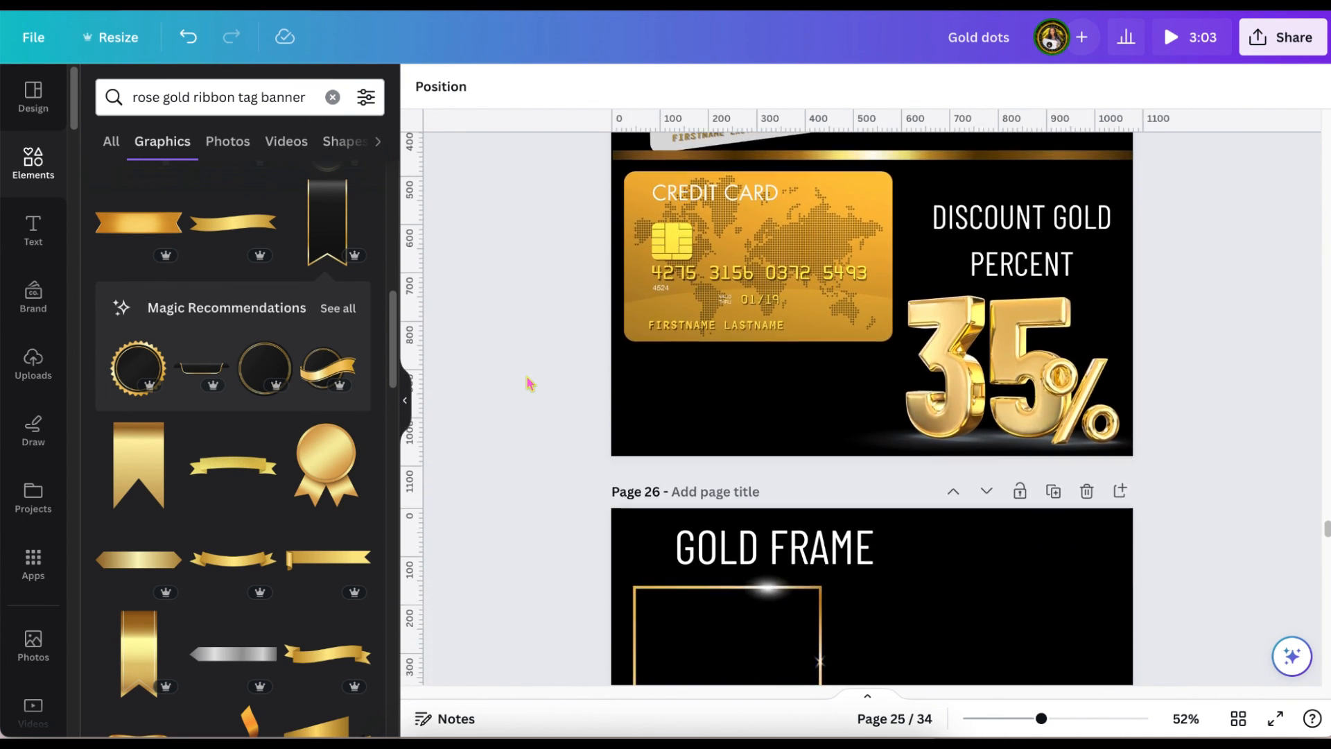
pyautogui.scroll(-10, 530, 383)
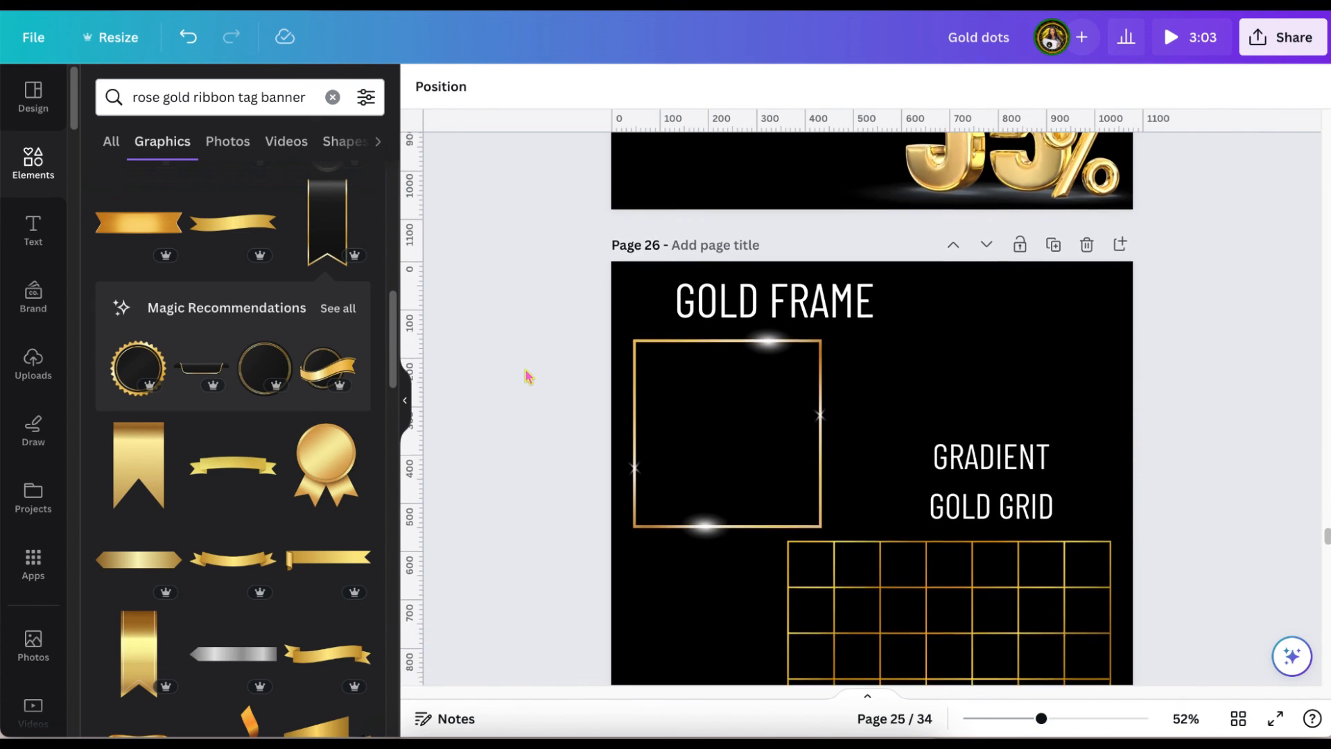
pyautogui.scroll(-5, 527, 377)
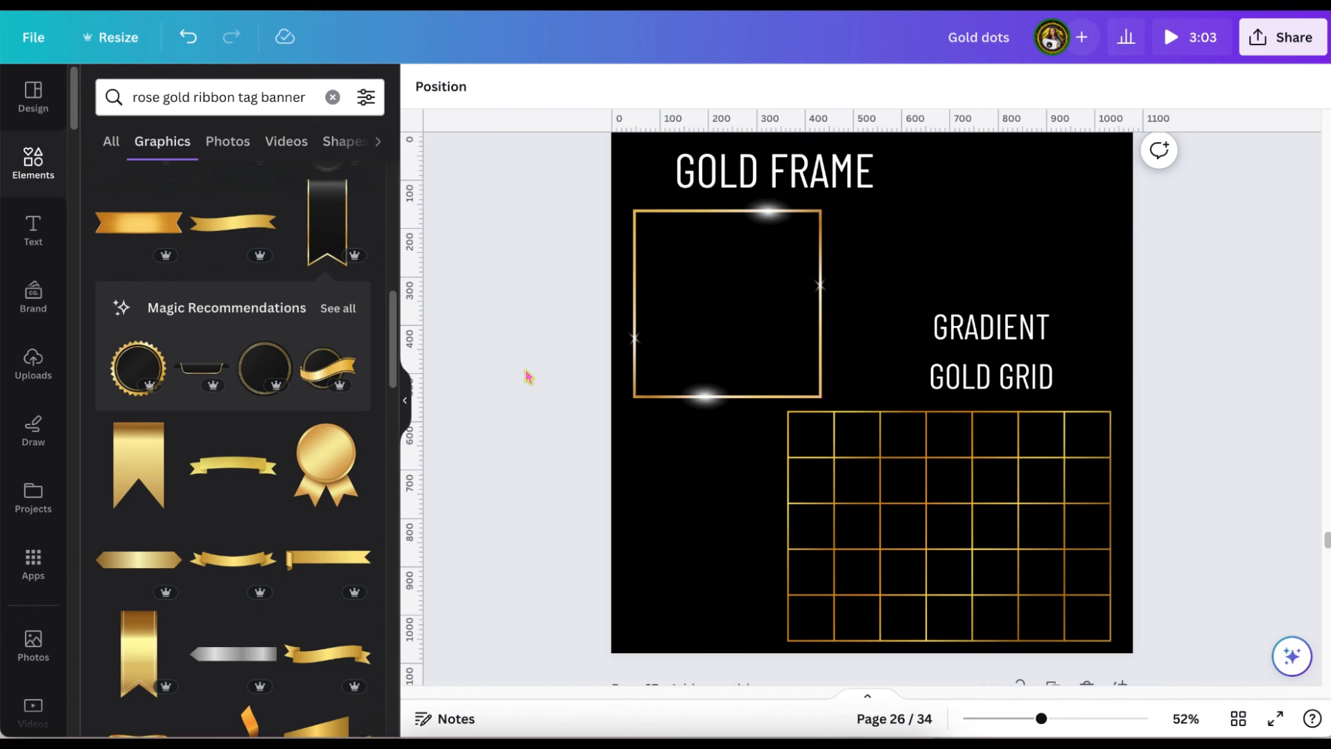
pyautogui.scroll(-3, 527, 376)
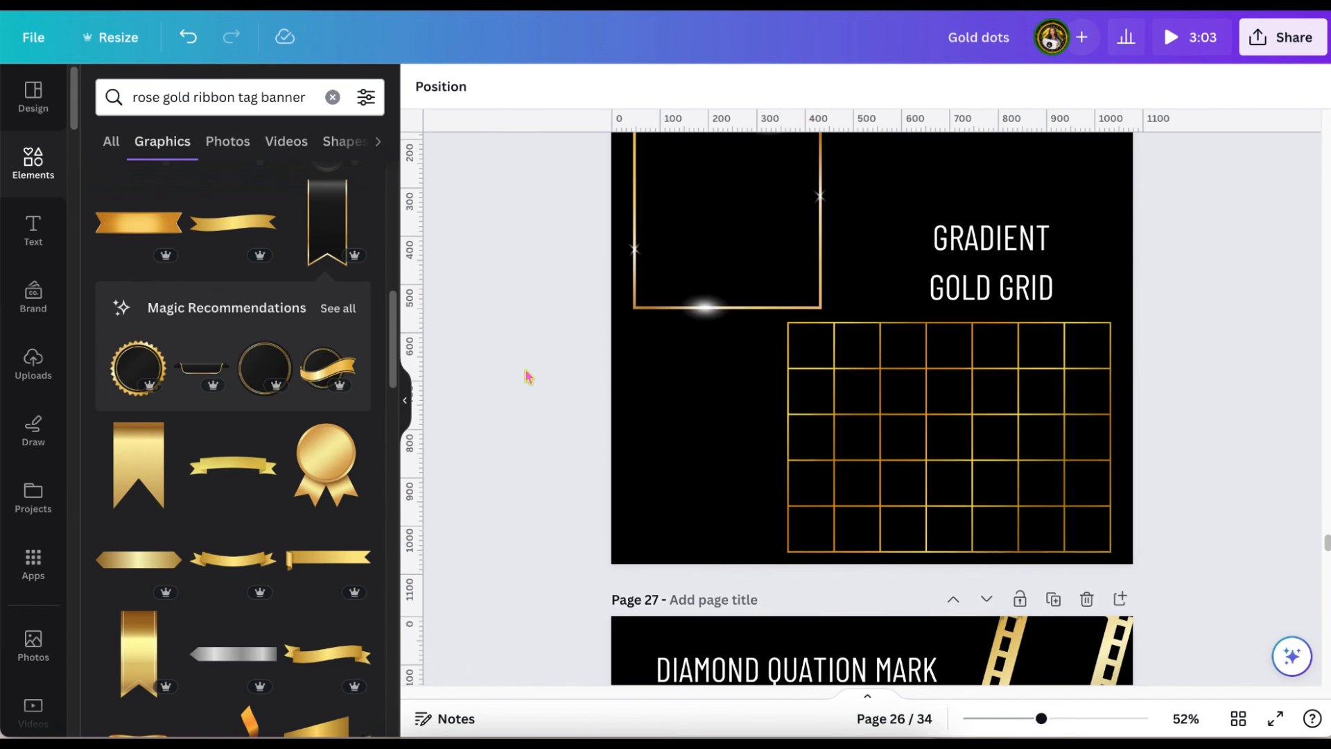
pyautogui.scroll(-10, 527, 377)
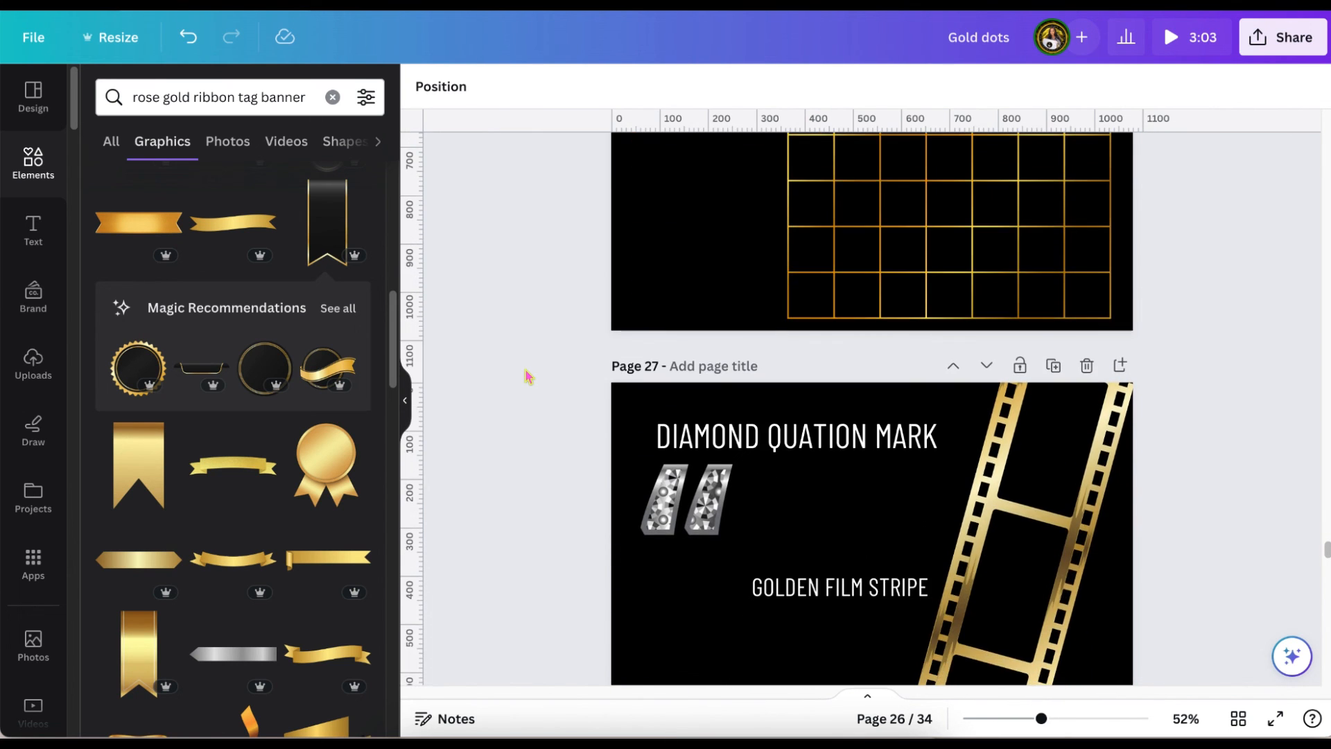
pyautogui.scroll(-6, 527, 377)
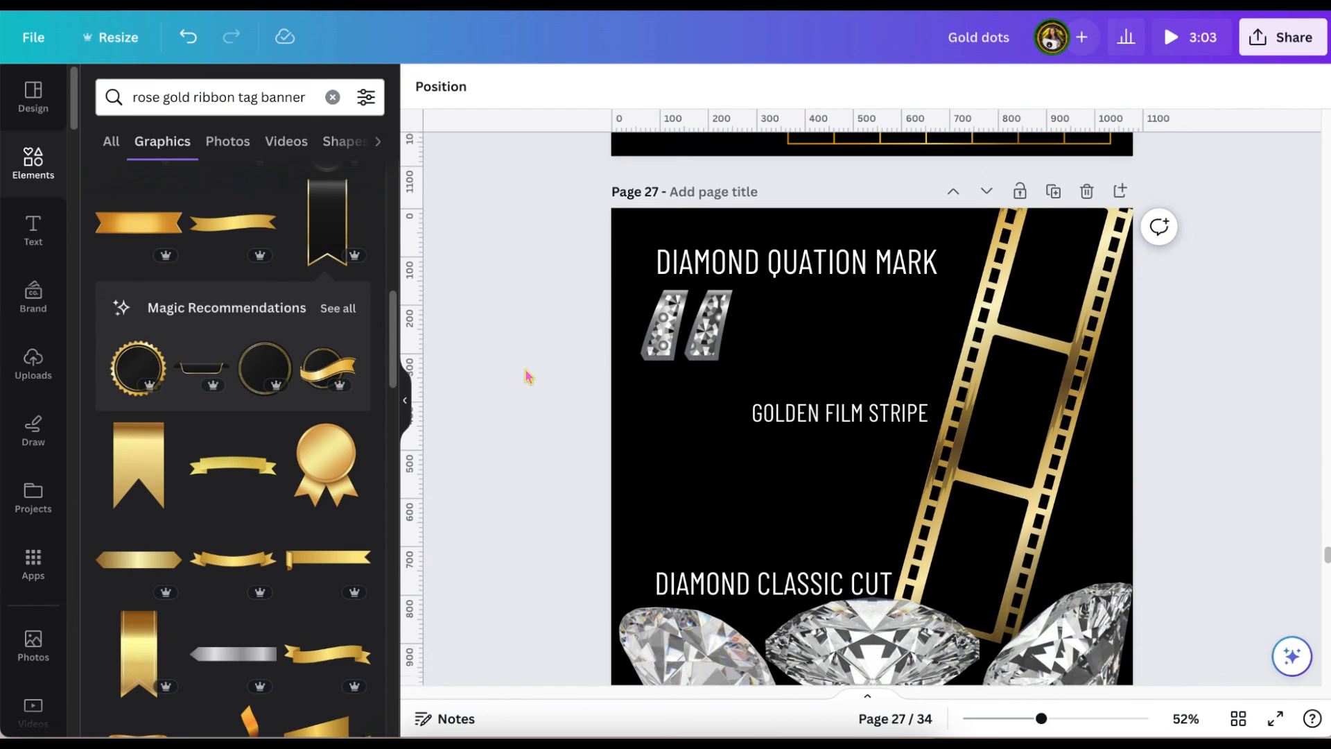
pyautogui.scroll(-2, 527, 376)
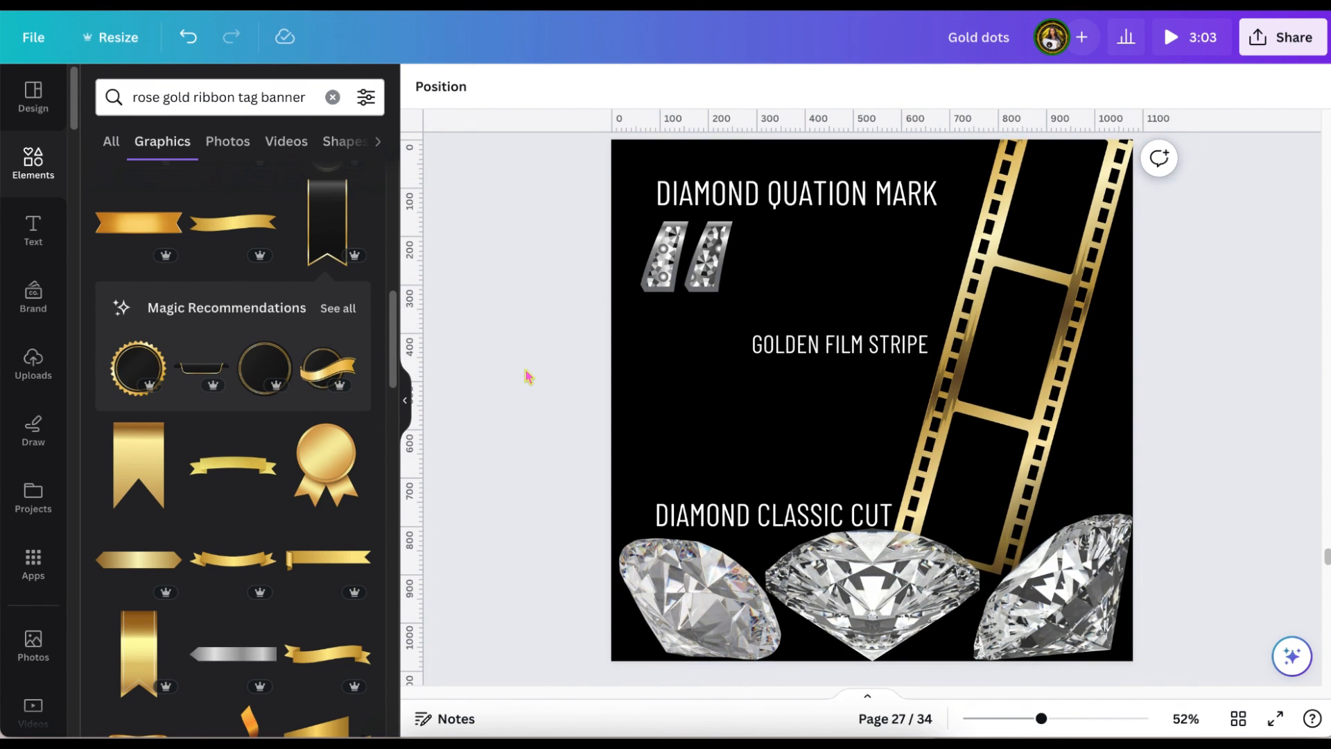
pyautogui.scroll(-7, 527, 376)
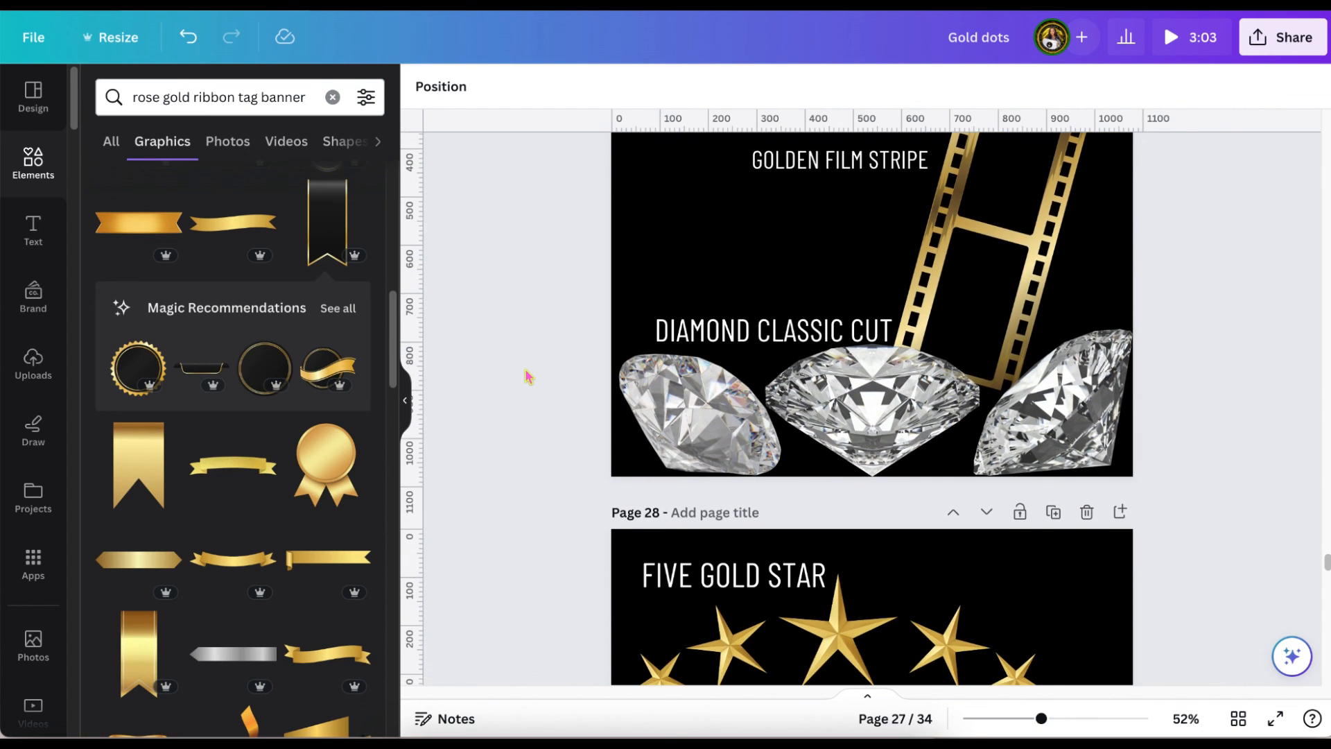
pyautogui.scroll(-10, 527, 377)
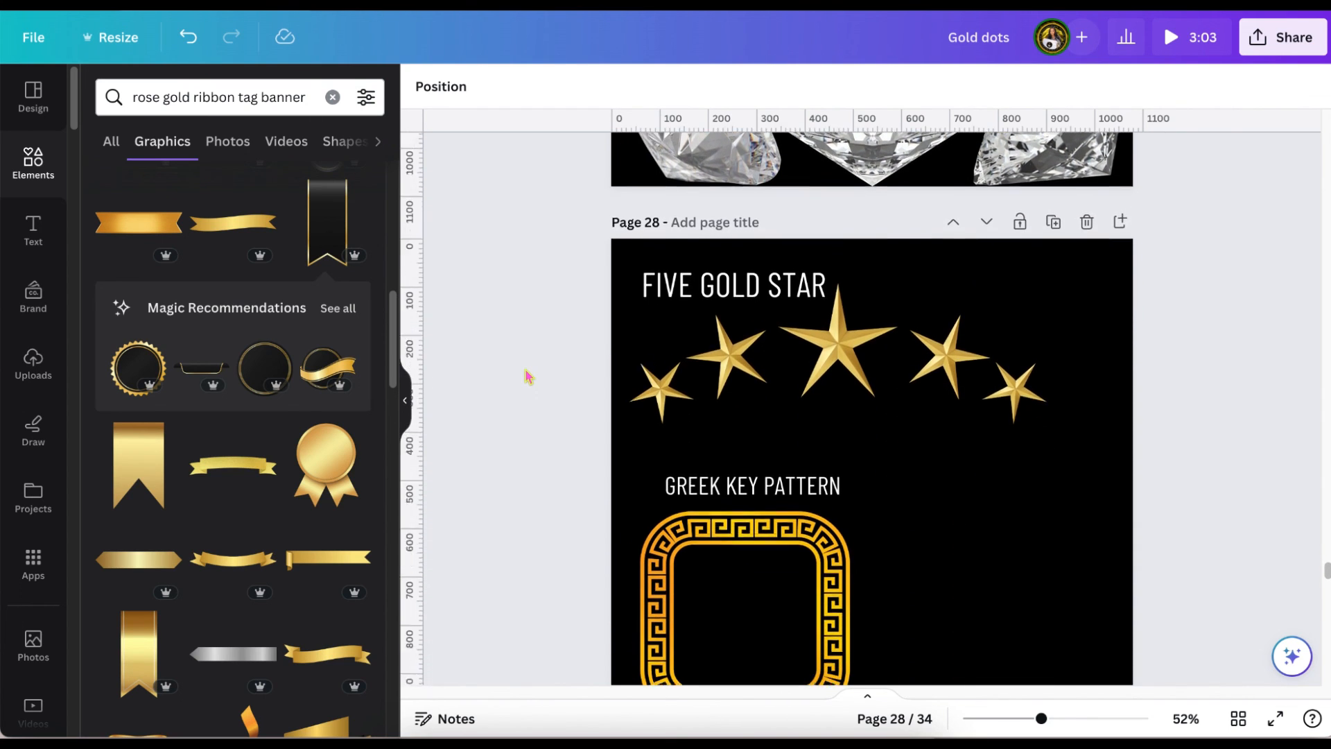
pyautogui.scroll(-3, 527, 376)
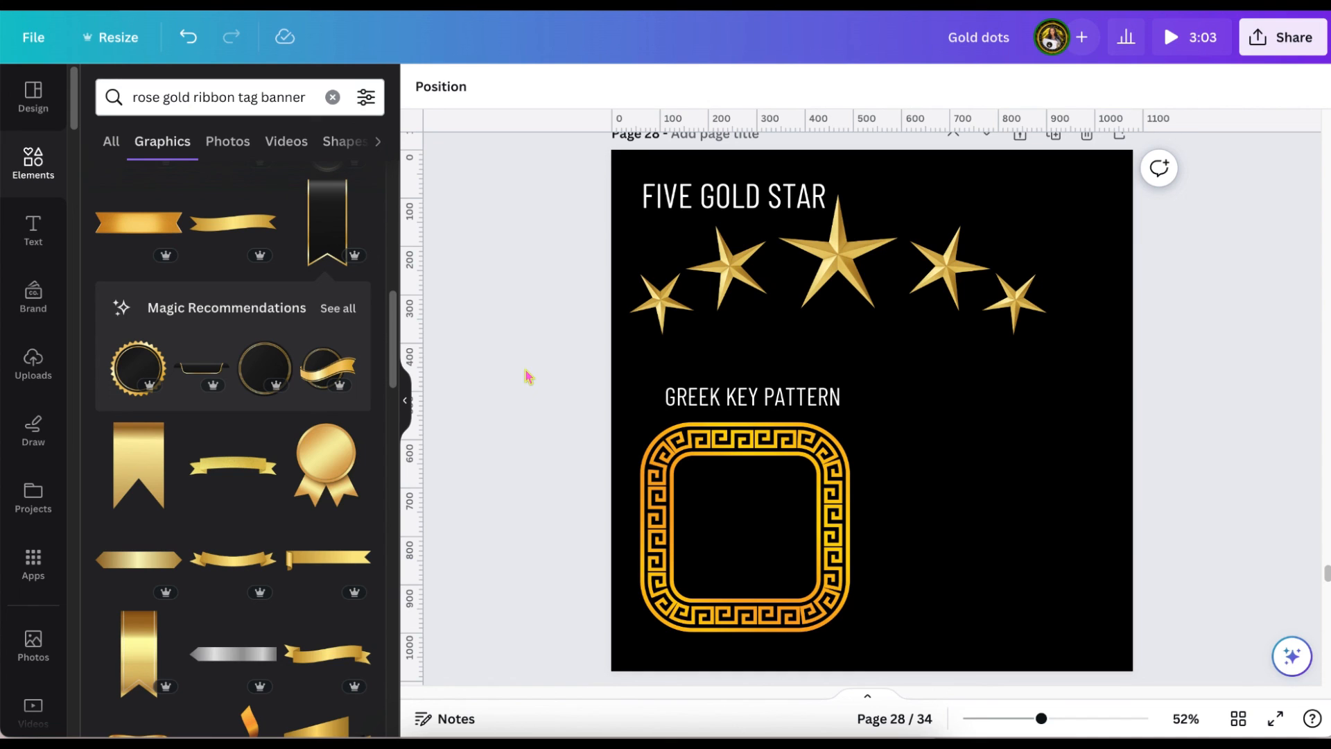
pyautogui.scroll(-8, 527, 377)
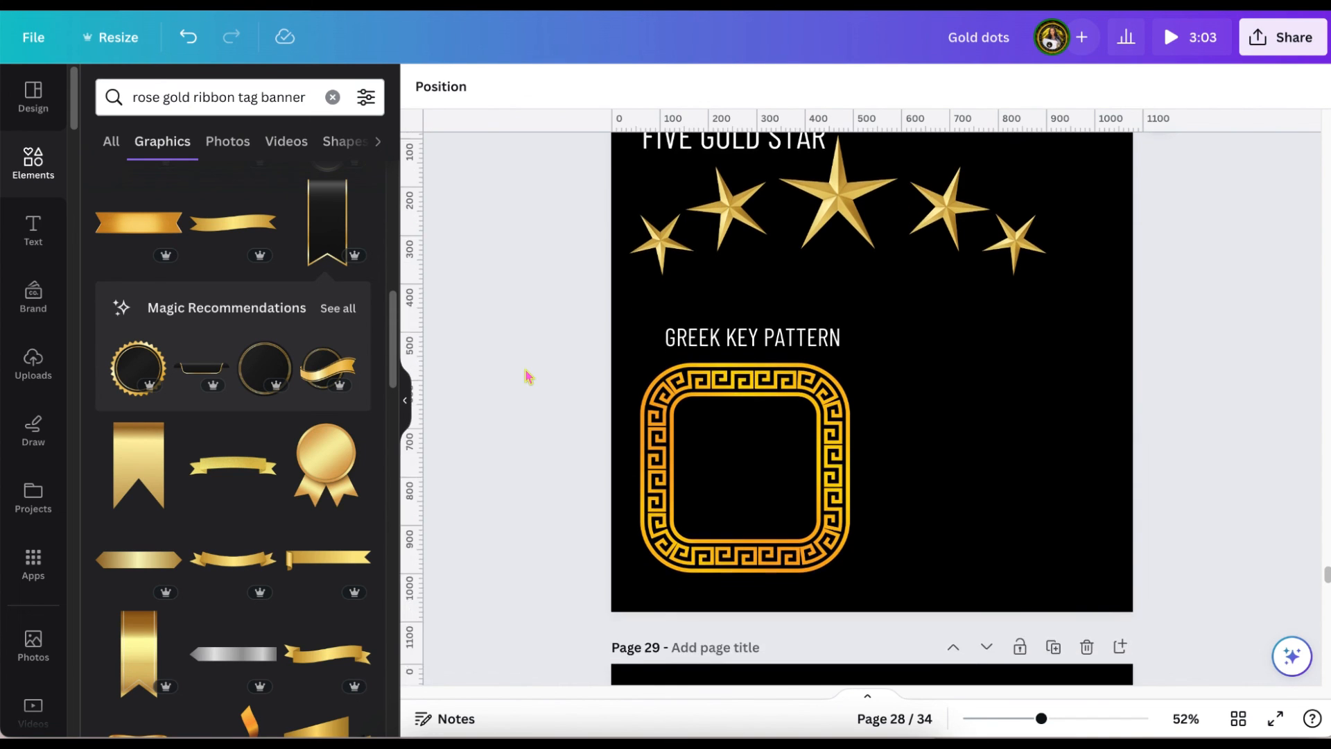
pyautogui.scroll(-8, 527, 377)
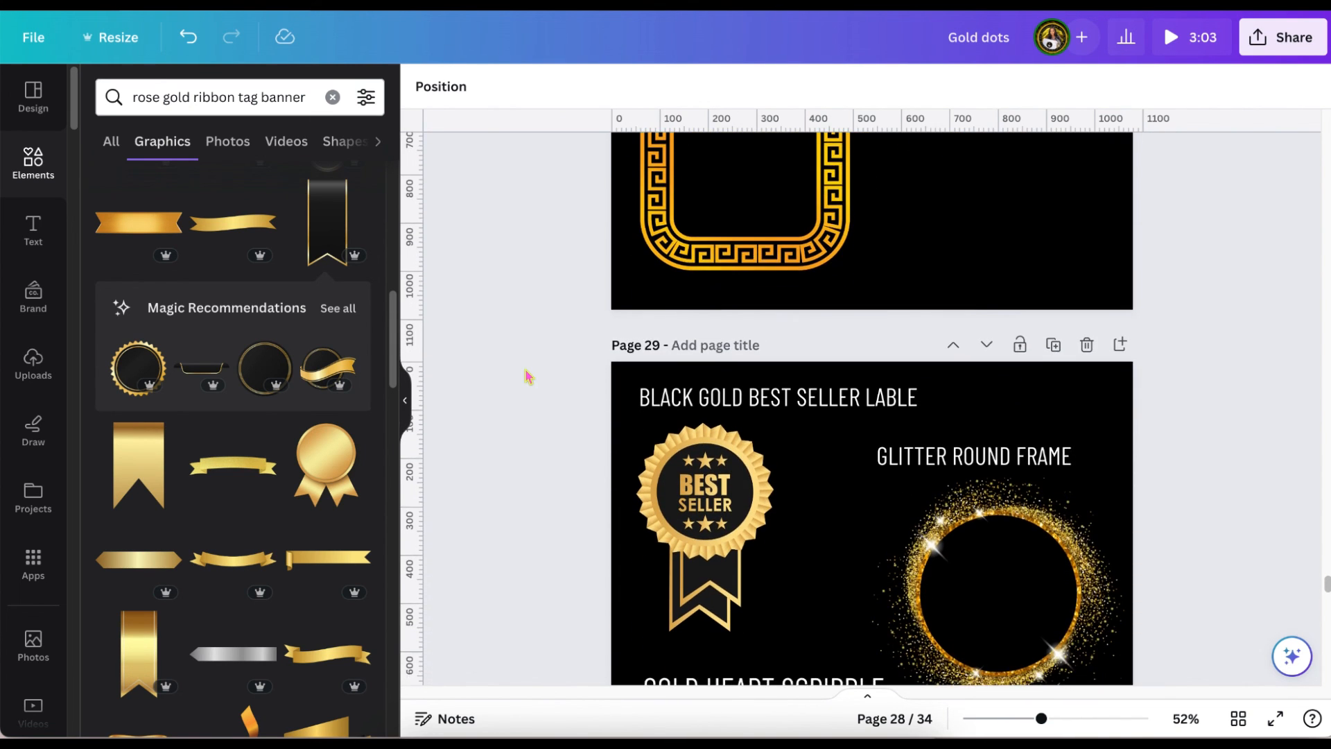
pyautogui.scroll(-4, 527, 377)
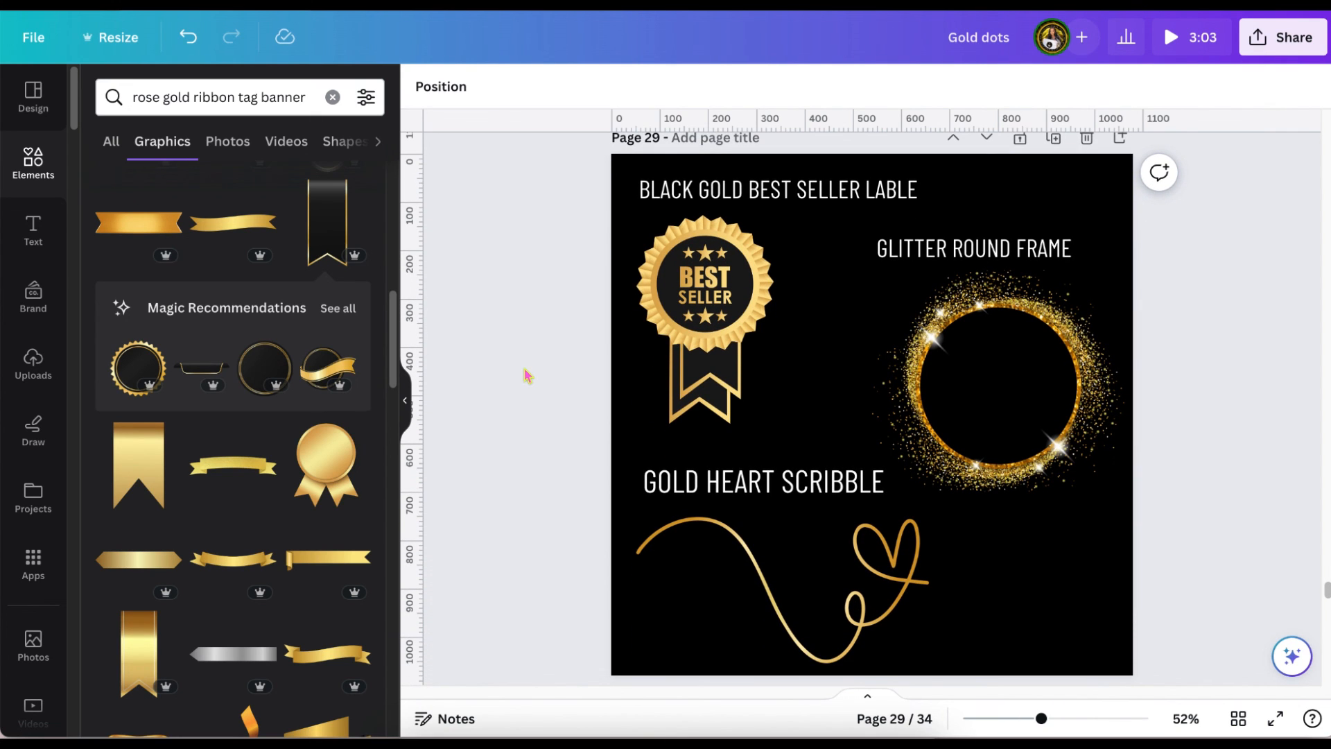
pyautogui.scroll(-3, 527, 374)
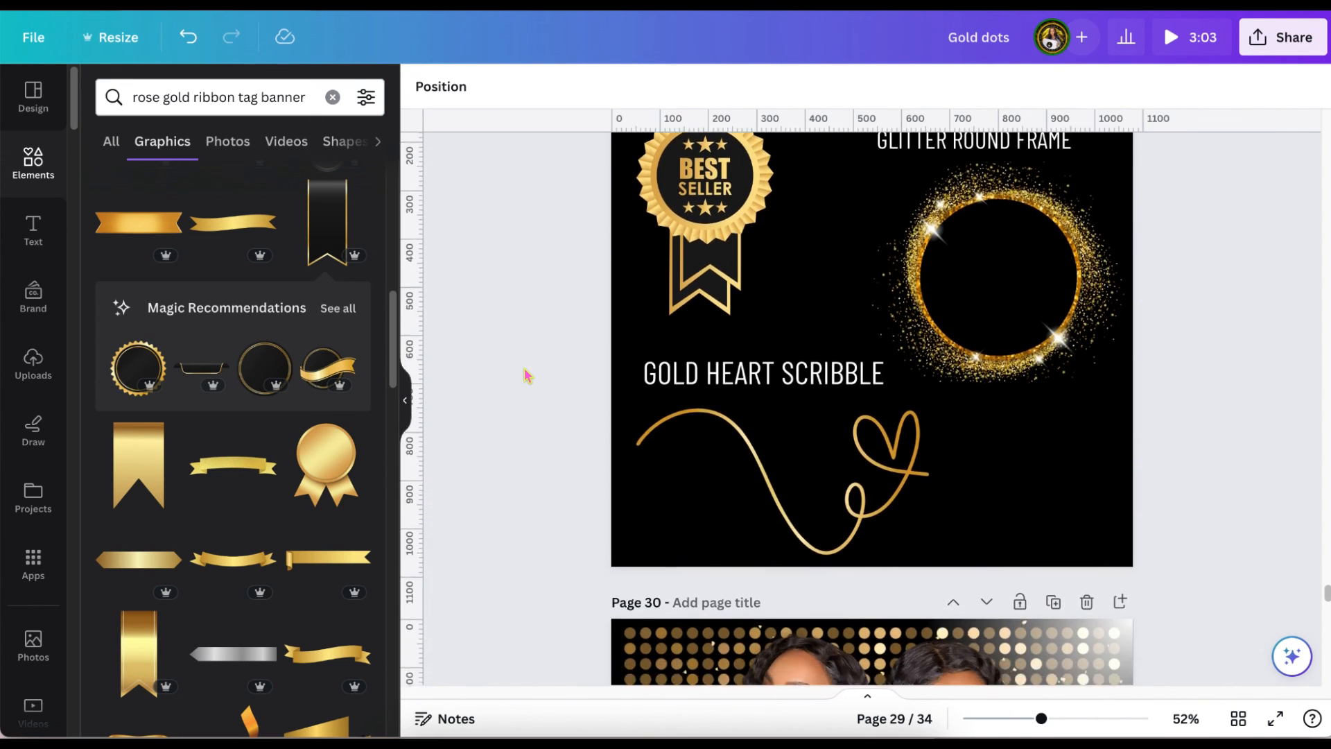
pyautogui.scroll(-5, 527, 375)
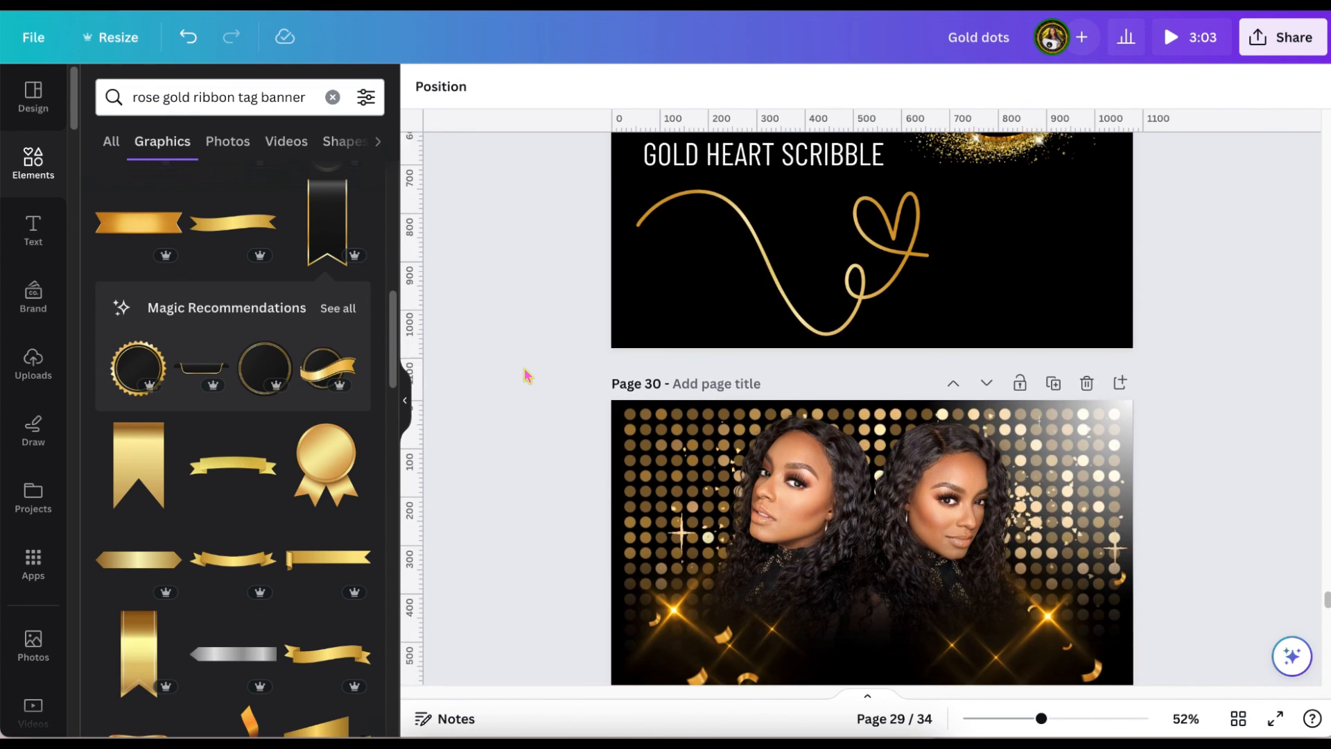
pyautogui.scroll(-4, 527, 375)
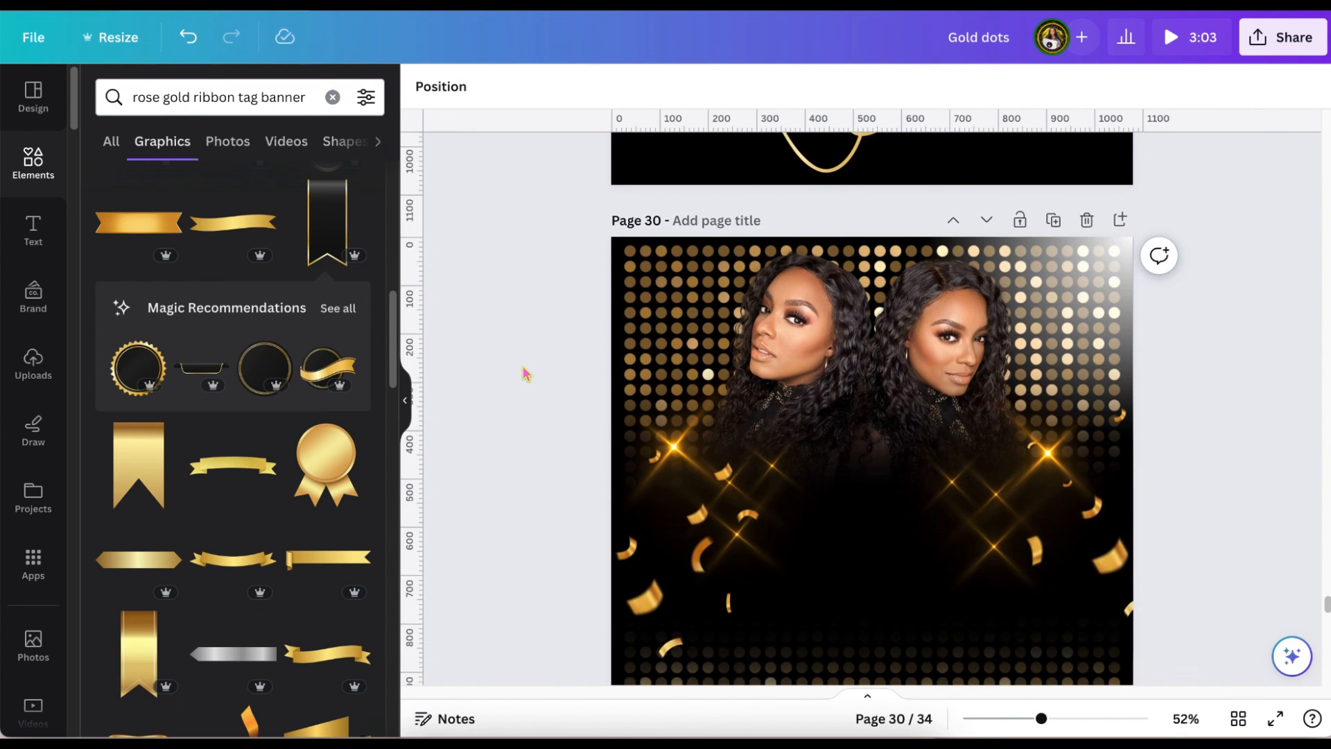
pyautogui.scroll(-1, 526, 374)
pyautogui.scroll(-1, 526, 374)
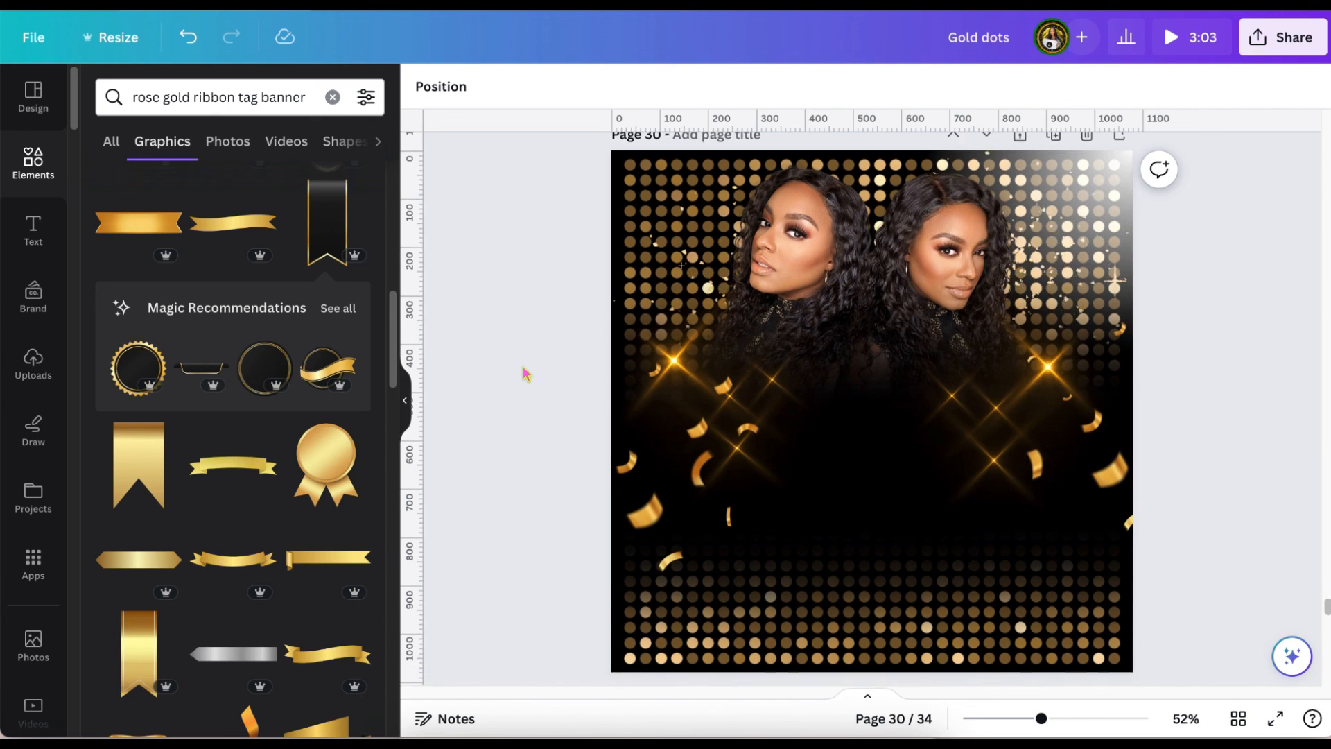
# Add the text "THANKS FOR WATCHING" to page 30 below the two portraits.
pyautogui.scroll(1, 526, 374)
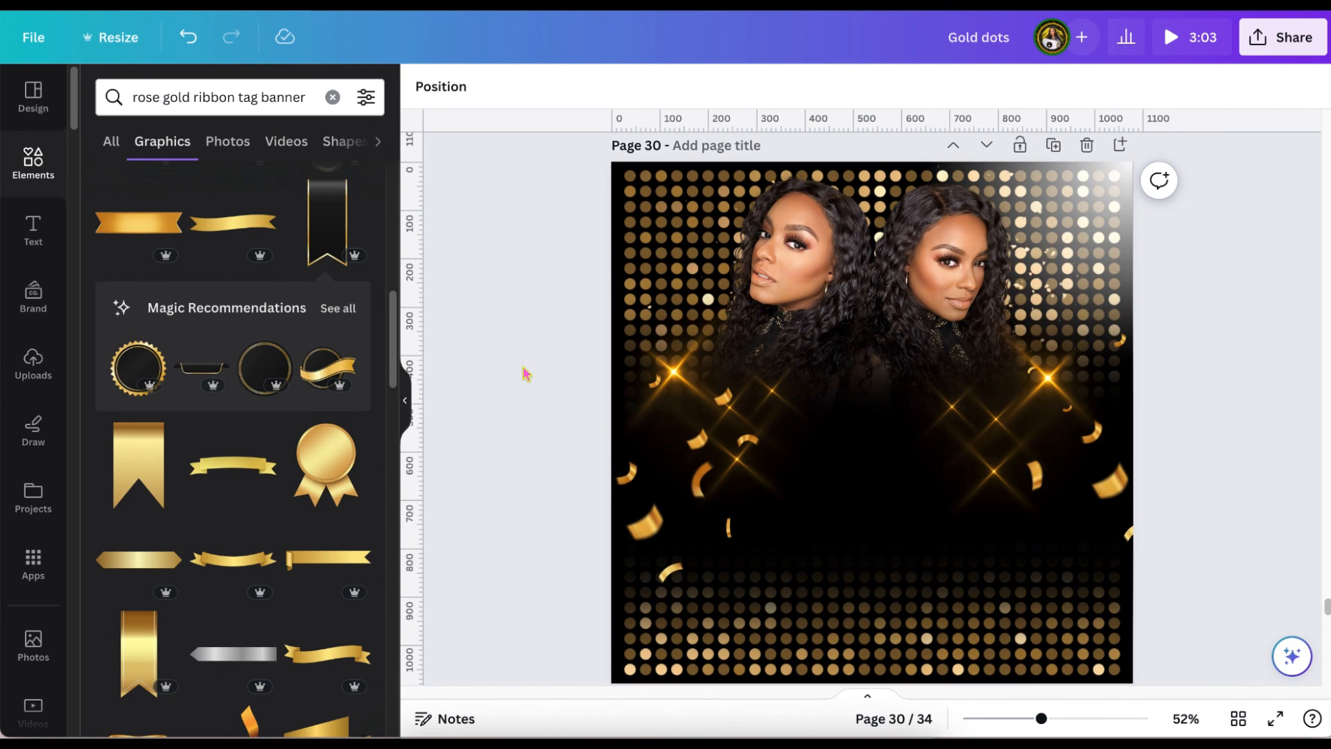
pyautogui.rightClick(873, 518)
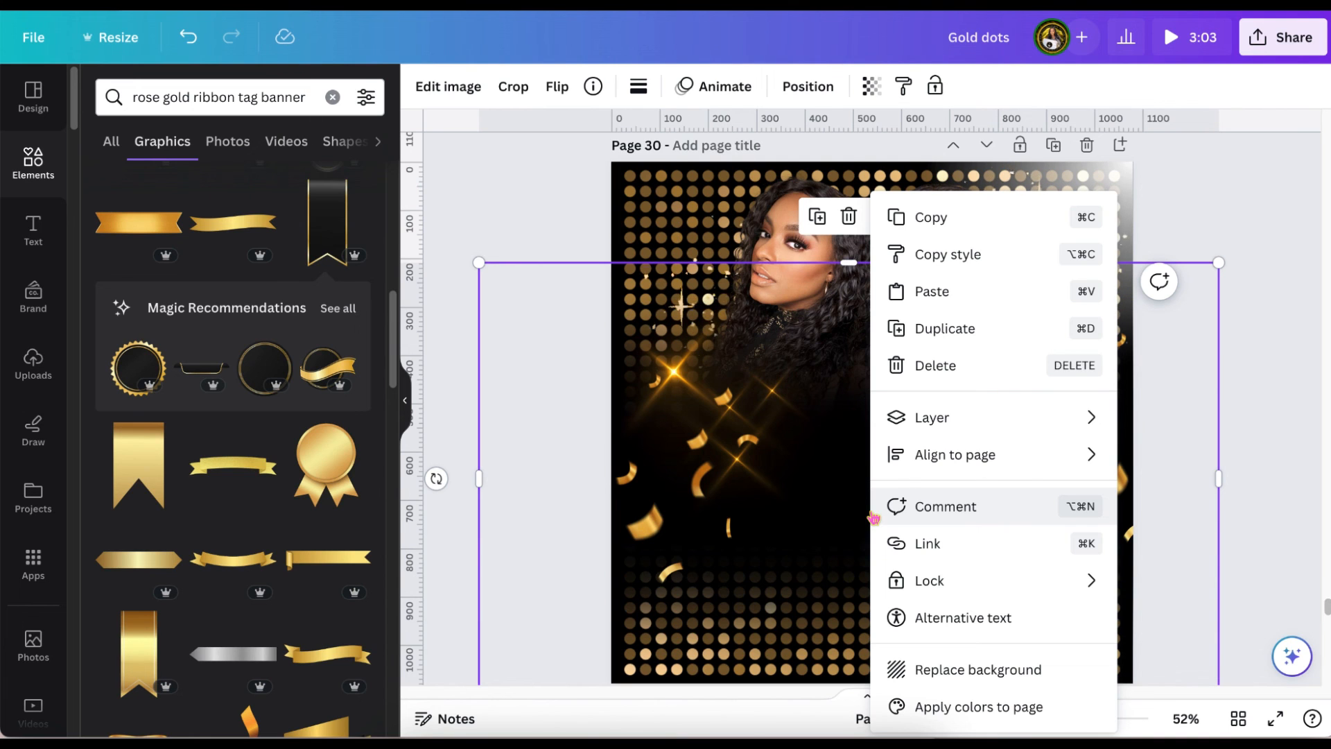
pyautogui.click(872, 518)
pyautogui.click(872, 424)
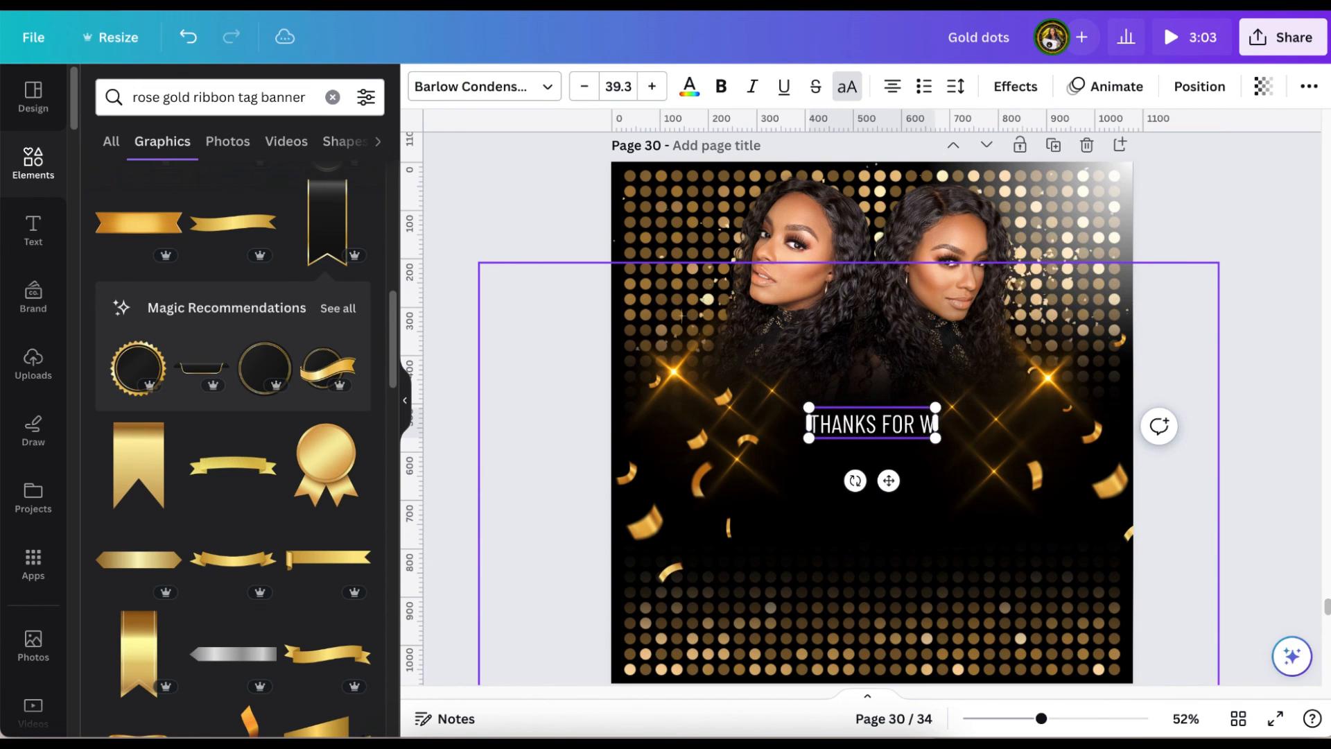
# Enlarge the "THANKS FOR WATCHING" text to font size 129, wrapped onto two lines with its box spanning the full width of page 30.
pyautogui.moveTo(642, 341); pyautogui.dragTo(605, 334)
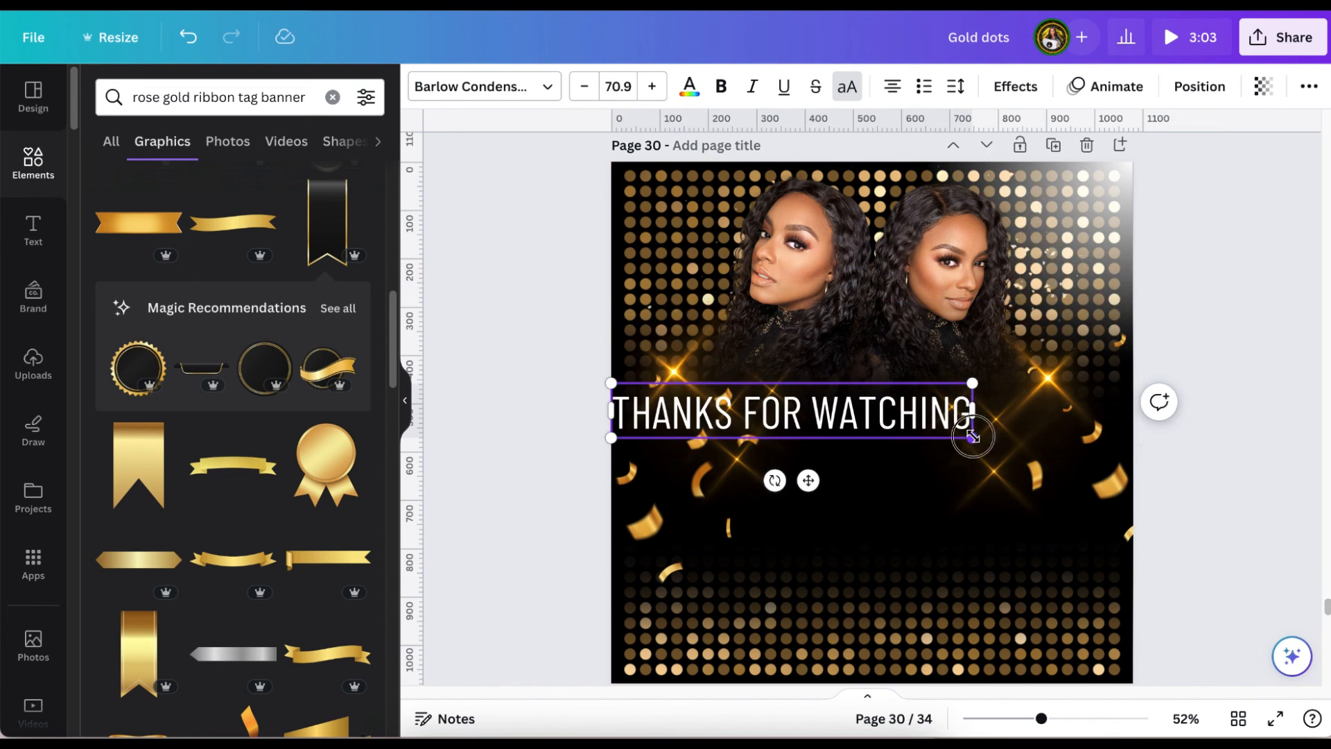
pyautogui.moveTo(972, 439); pyautogui.dragTo(1083, 494)
pyautogui.moveTo(1087, 421); pyautogui.dragTo(989, 424)
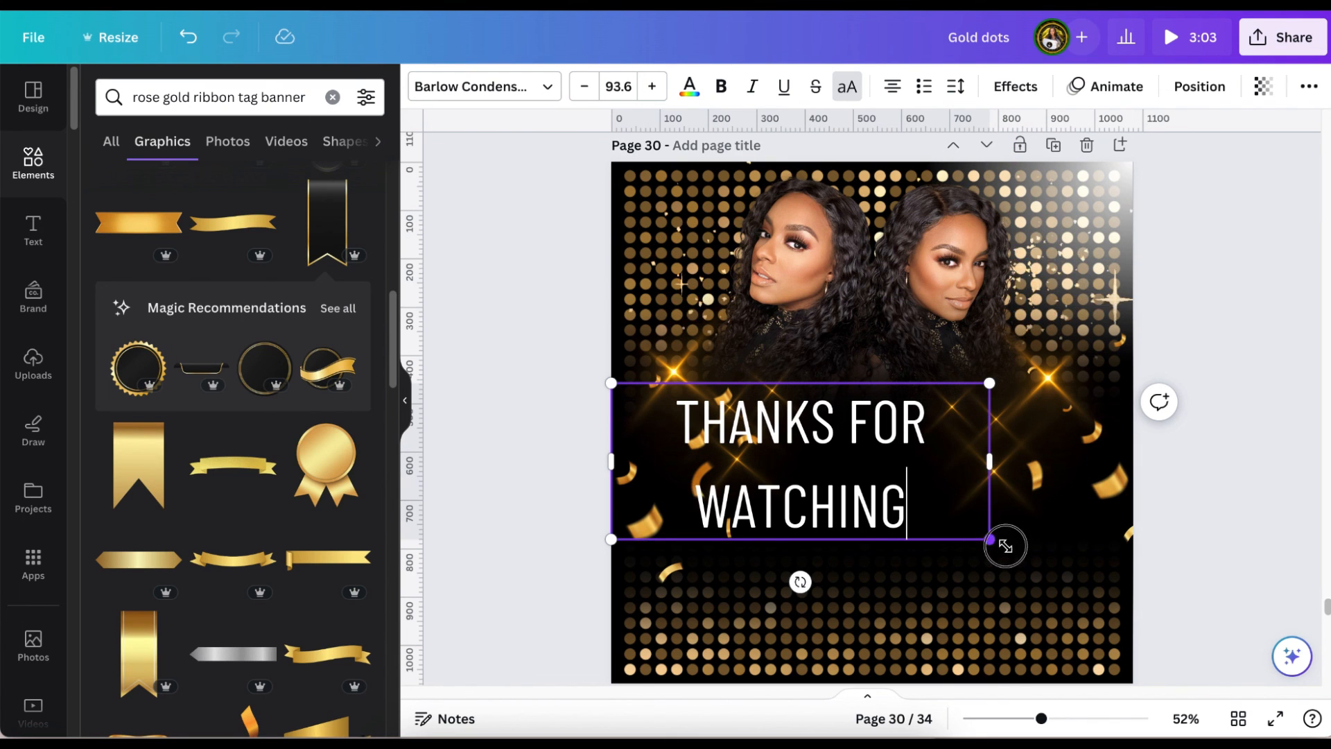
pyautogui.moveTo(1005, 546); pyautogui.dragTo(1122, 613)
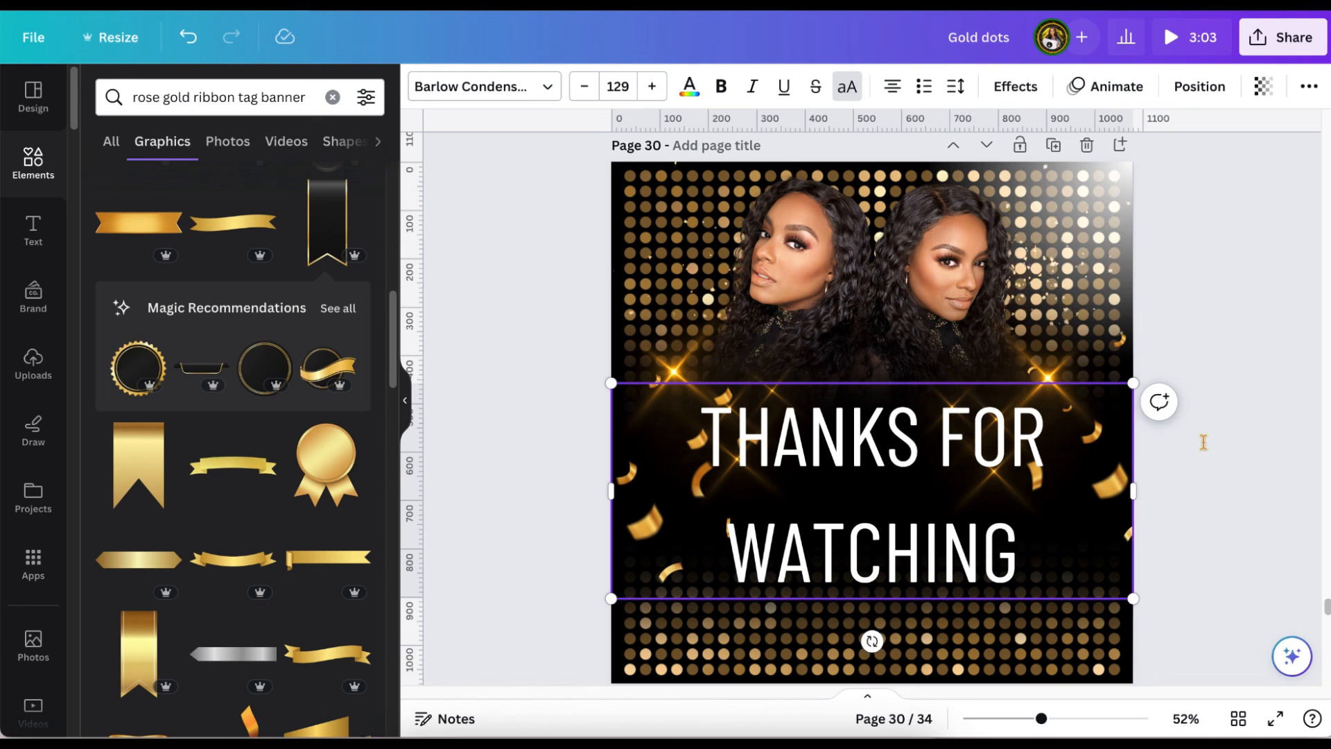
pyautogui.click(1219, 398)
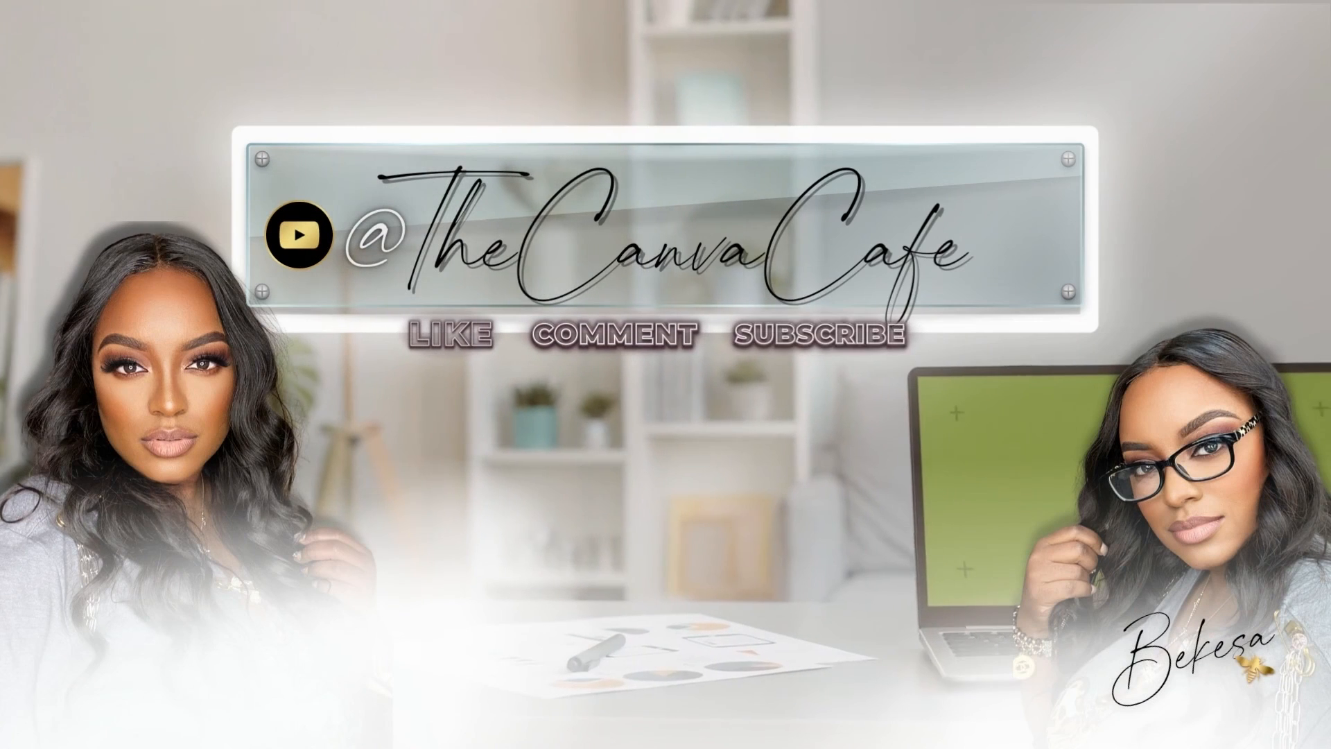